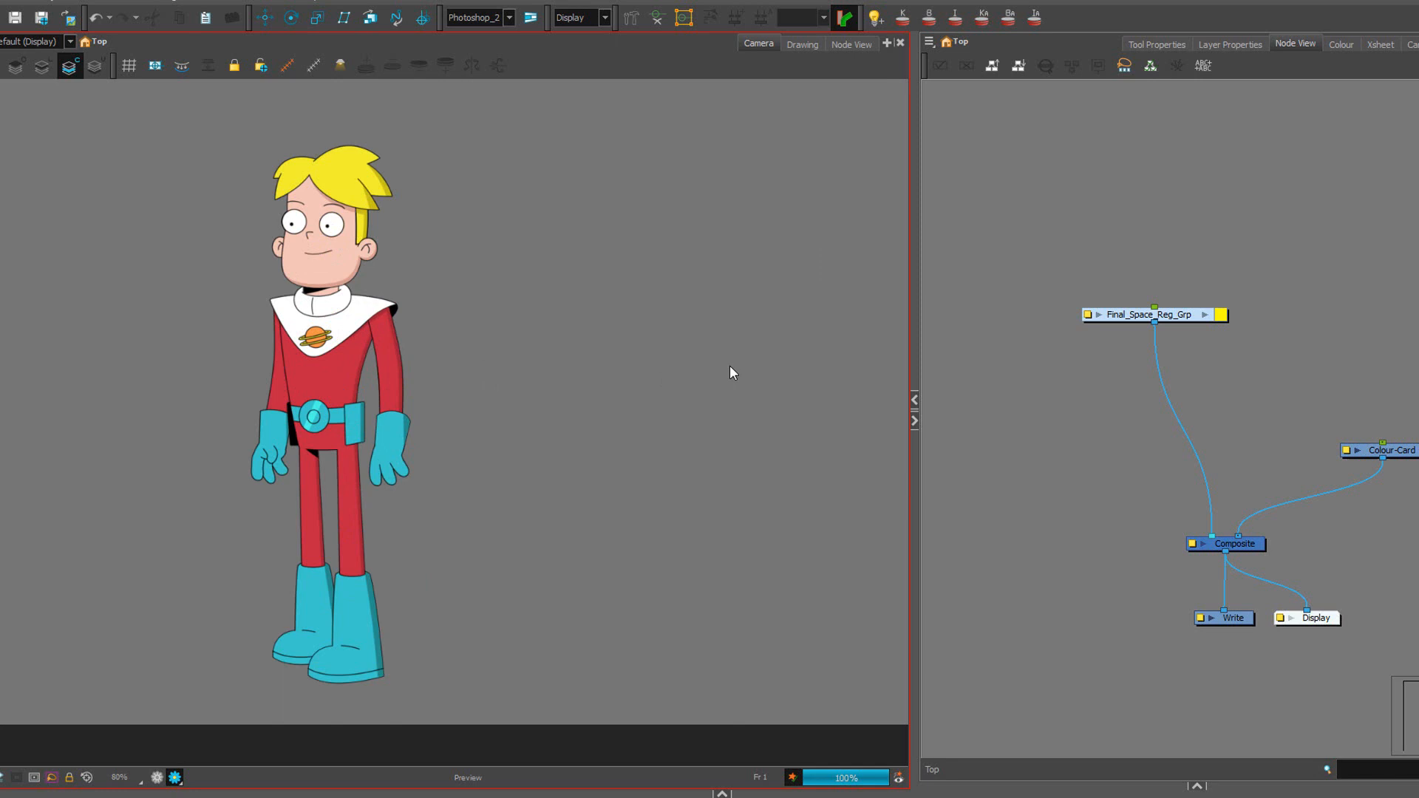
Move the Final_Space_Reg_Grp node farther above the Composite node in the node network.
{"action": "scroll", "coordinate": [650, 392], "scroll_direction": "down", "scroll_amount": 1}
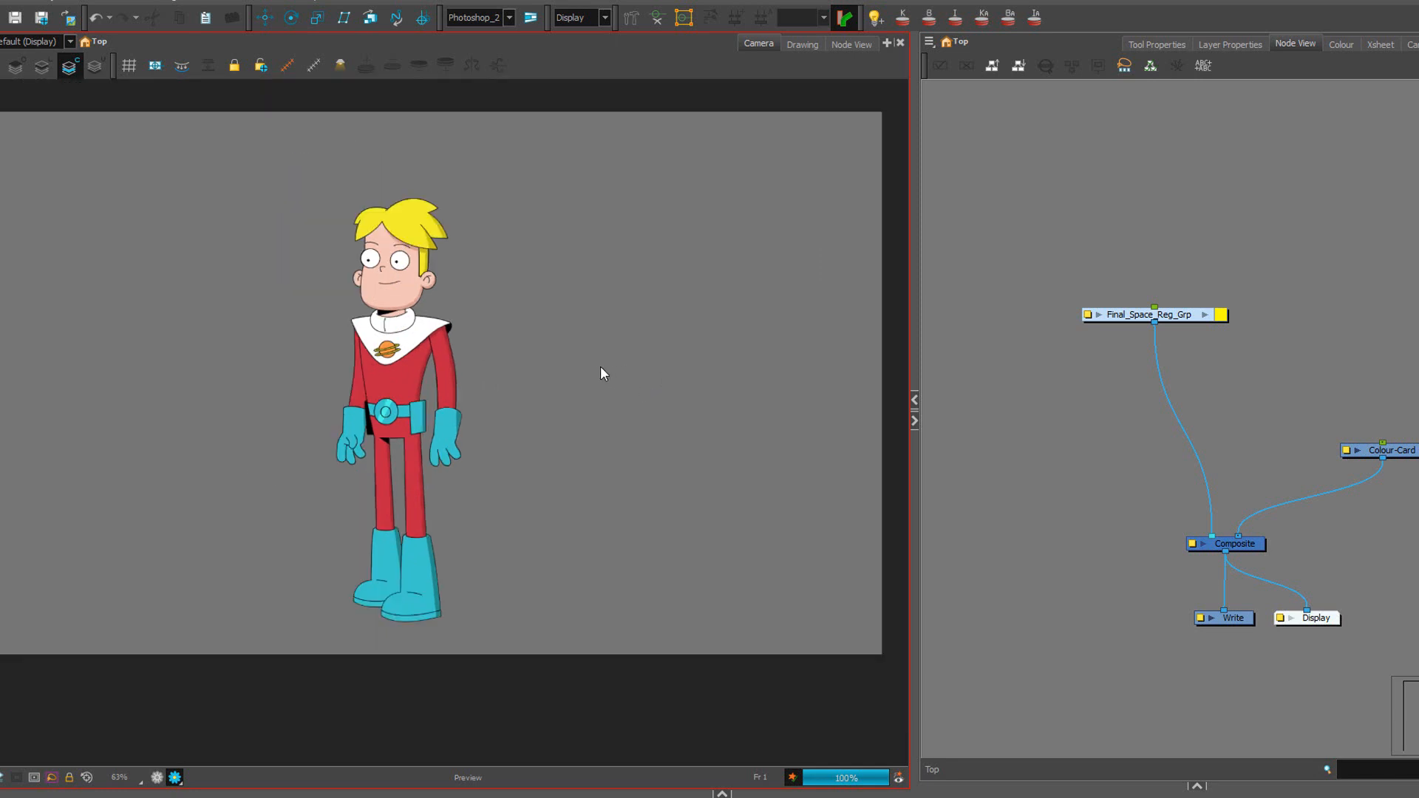
{"action": "left_click_drag", "start_coordinate": [600, 367], "coordinate": [533, 360]}
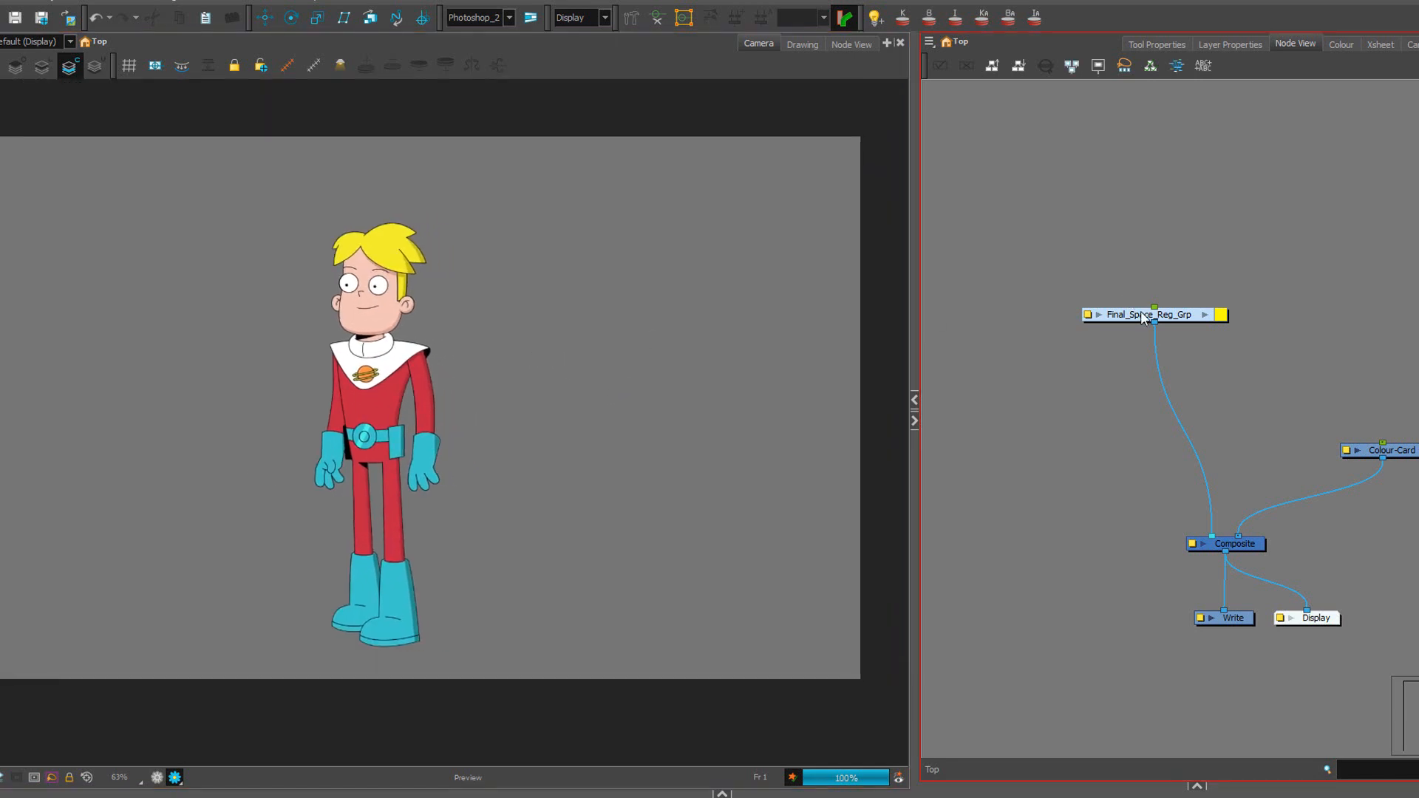
{"action": "left_click_drag", "start_coordinate": [1168, 317], "coordinate": [1196, 271]}
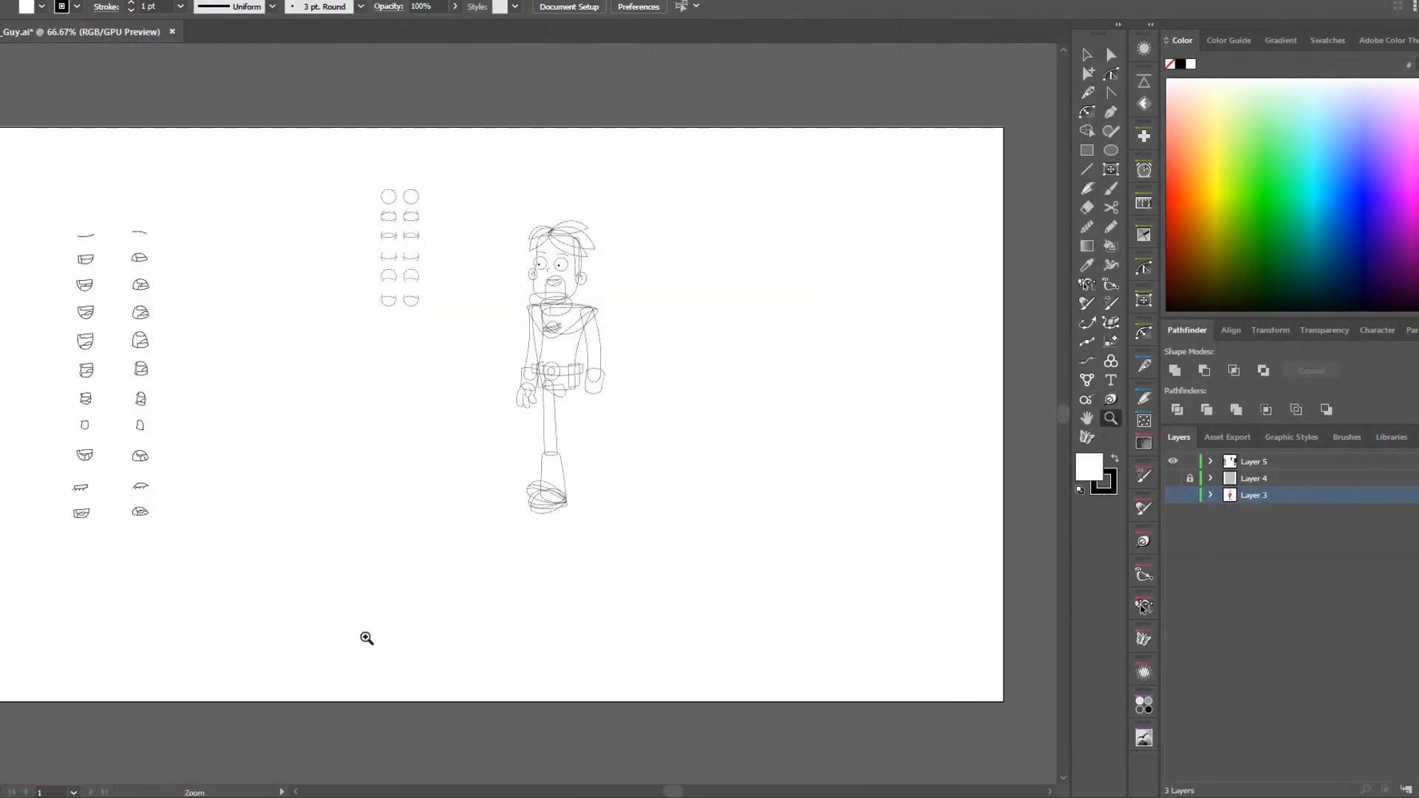
Switch to Illustrator, show Layer 3 with the coloured reference character and hide the Layer 5 line art to examine the reference.
{"action": "left_click", "coordinate": [1174, 496]}
{"action": "key", "text": "ctrl+1"}
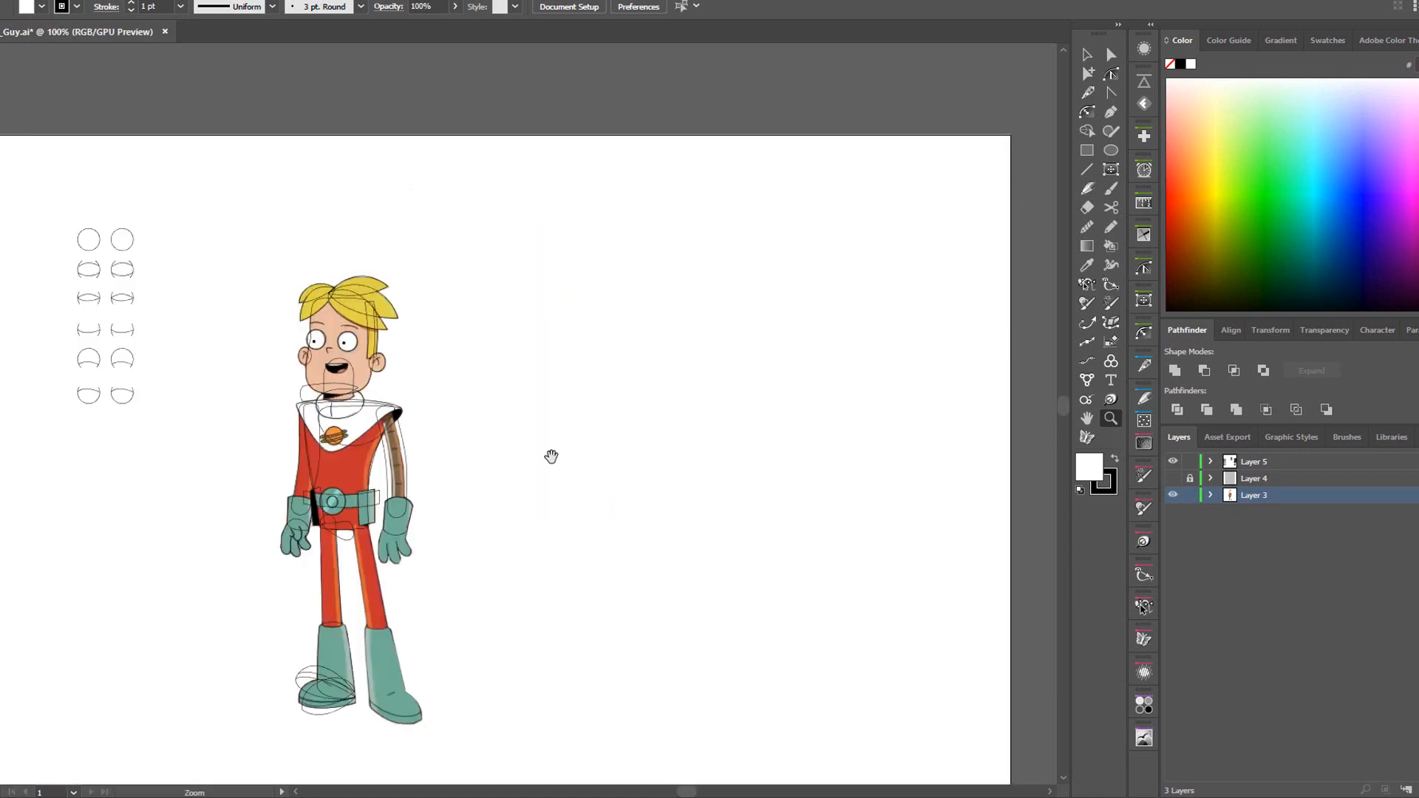
{"action": "left_click_drag", "start_coordinate": [551, 455], "coordinate": [695, 373]}
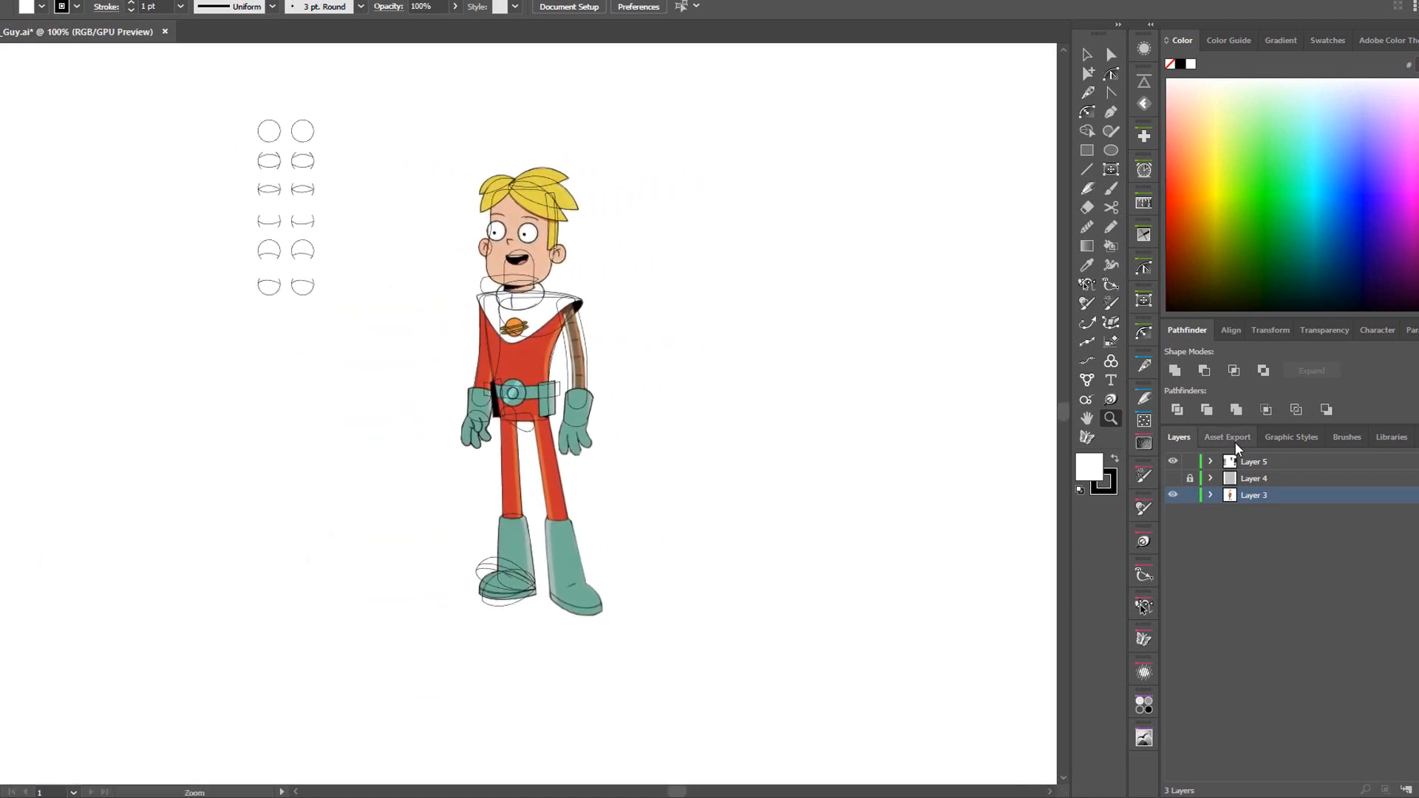
{"action": "left_click", "coordinate": [1179, 462]}
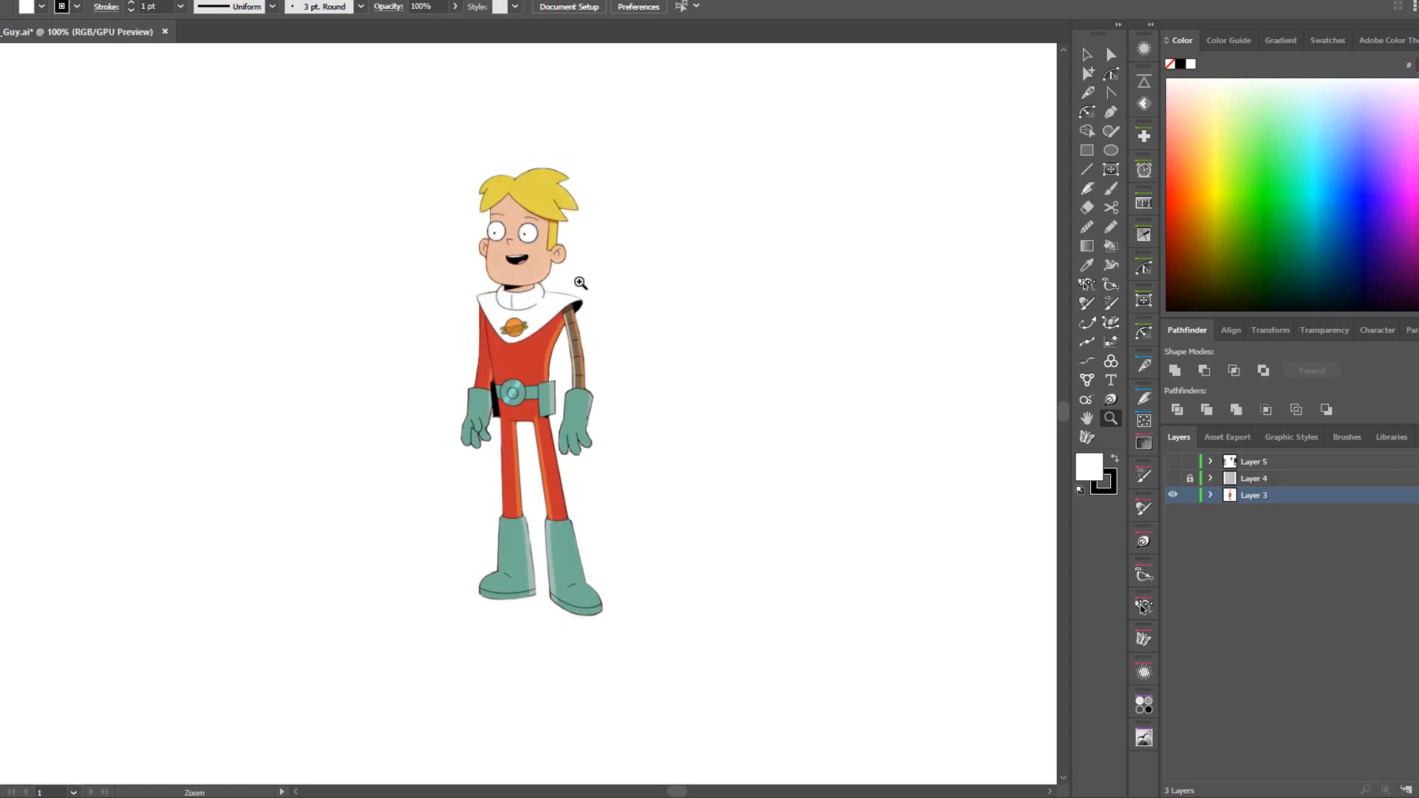
{"action": "left_click", "coordinate": [576, 280]}
{"action": "left_click_drag", "start_coordinate": [541, 397], "coordinate": [544, 296]}
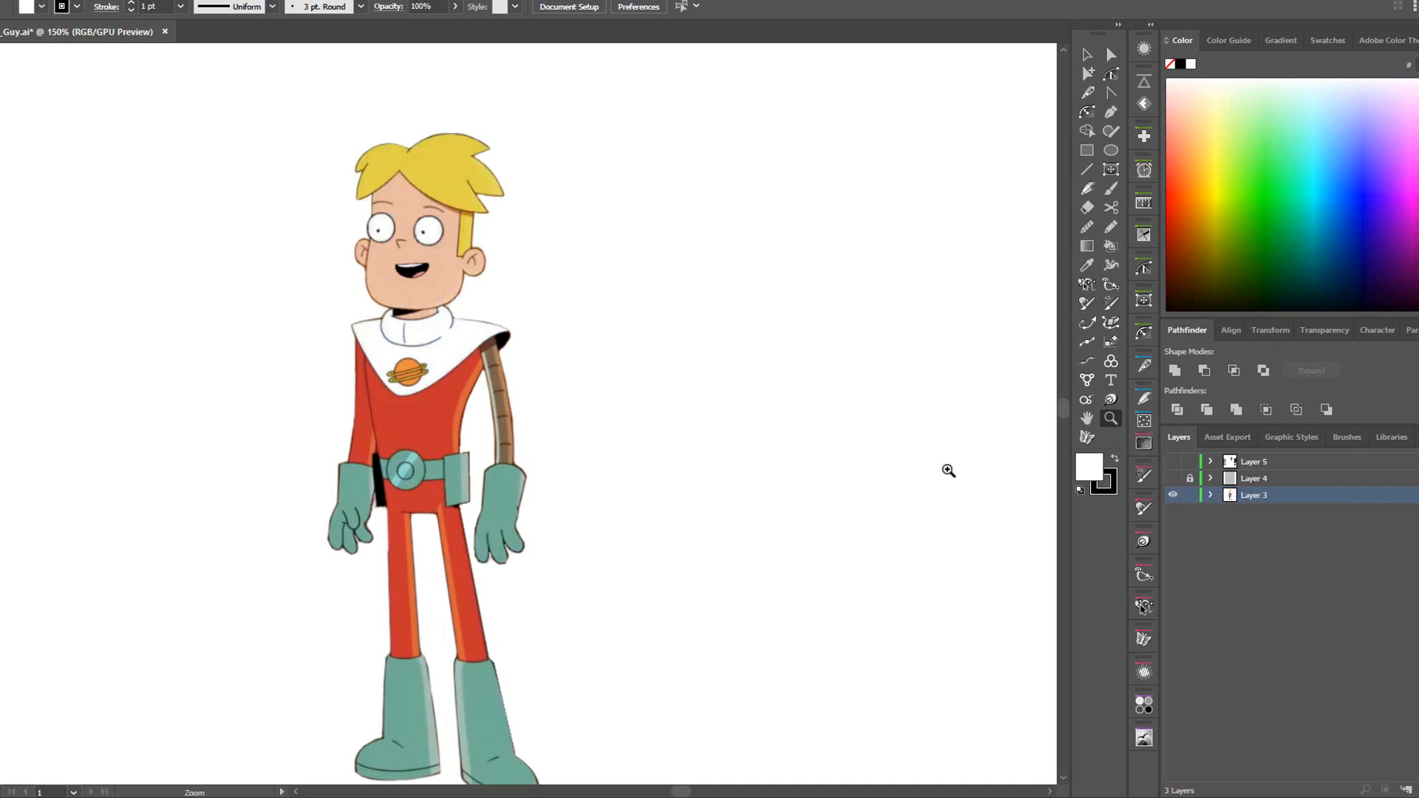
{"action": "left_click", "coordinate": [633, 409], "text": "alt"}
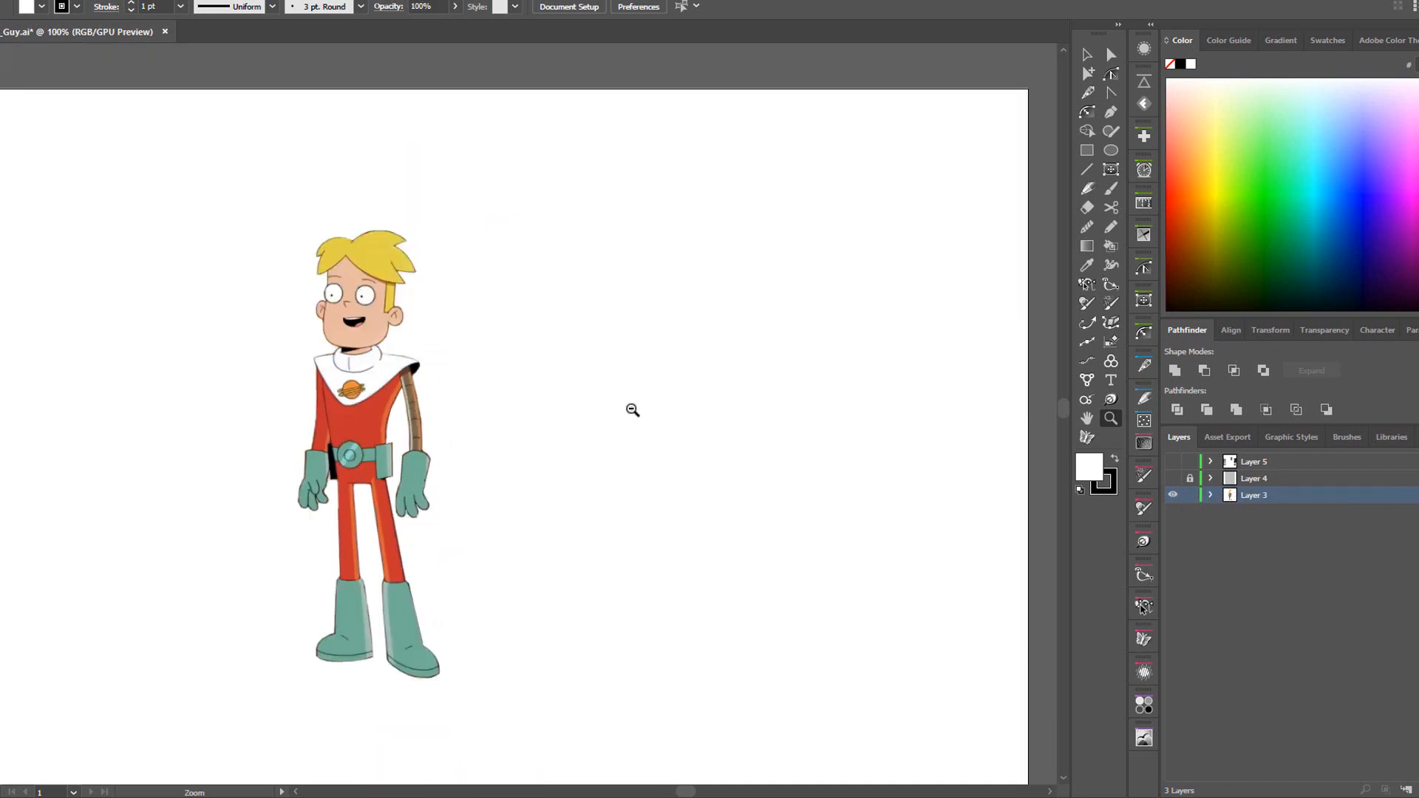
{"action": "left_click_drag", "start_coordinate": [469, 412], "coordinate": [690, 411]}
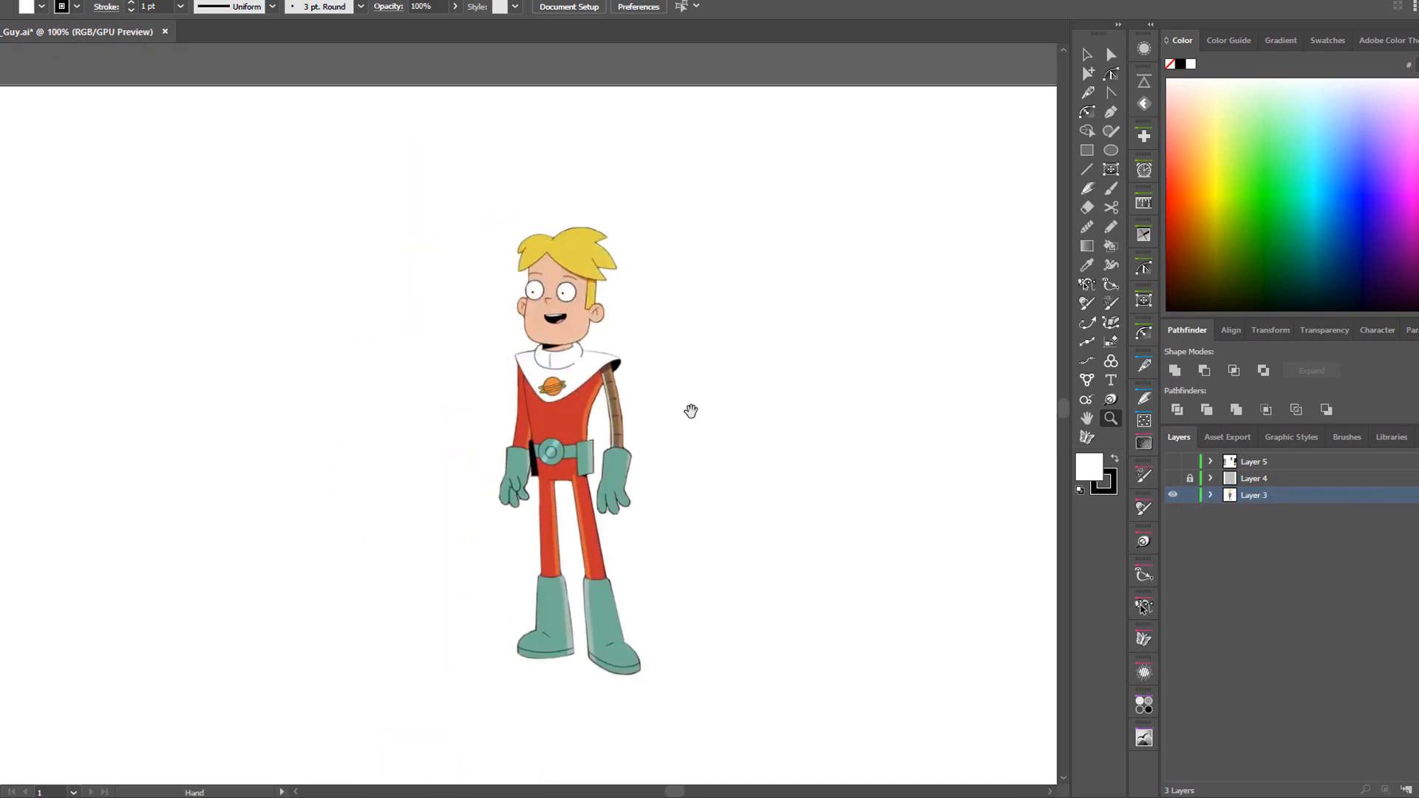
Show Layer 5 and hide Layer 3 to view only the character's line art.
{"action": "left_click", "coordinate": [1173, 463]}
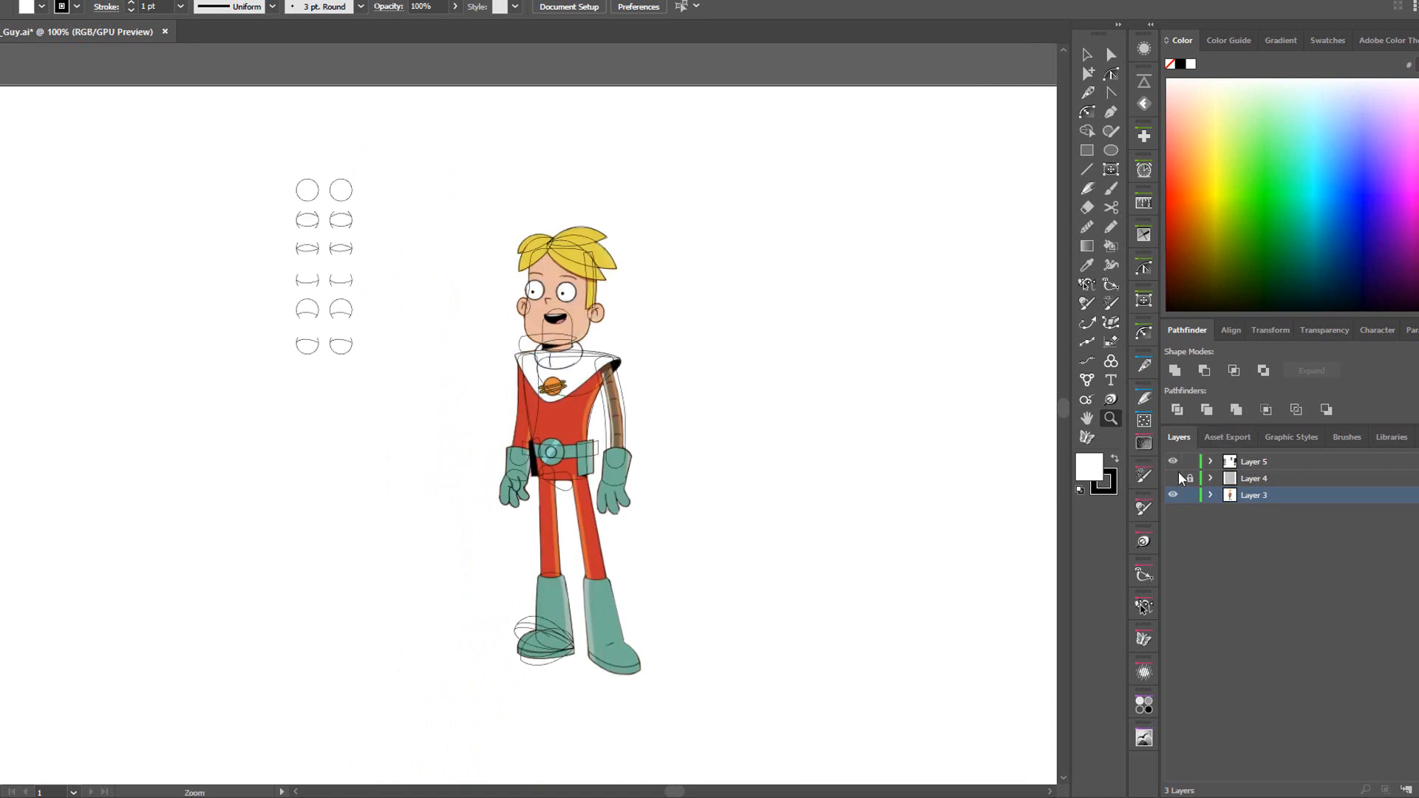
{"action": "left_click", "coordinate": [1173, 495]}
{"action": "left_click", "coordinate": [721, 326]}
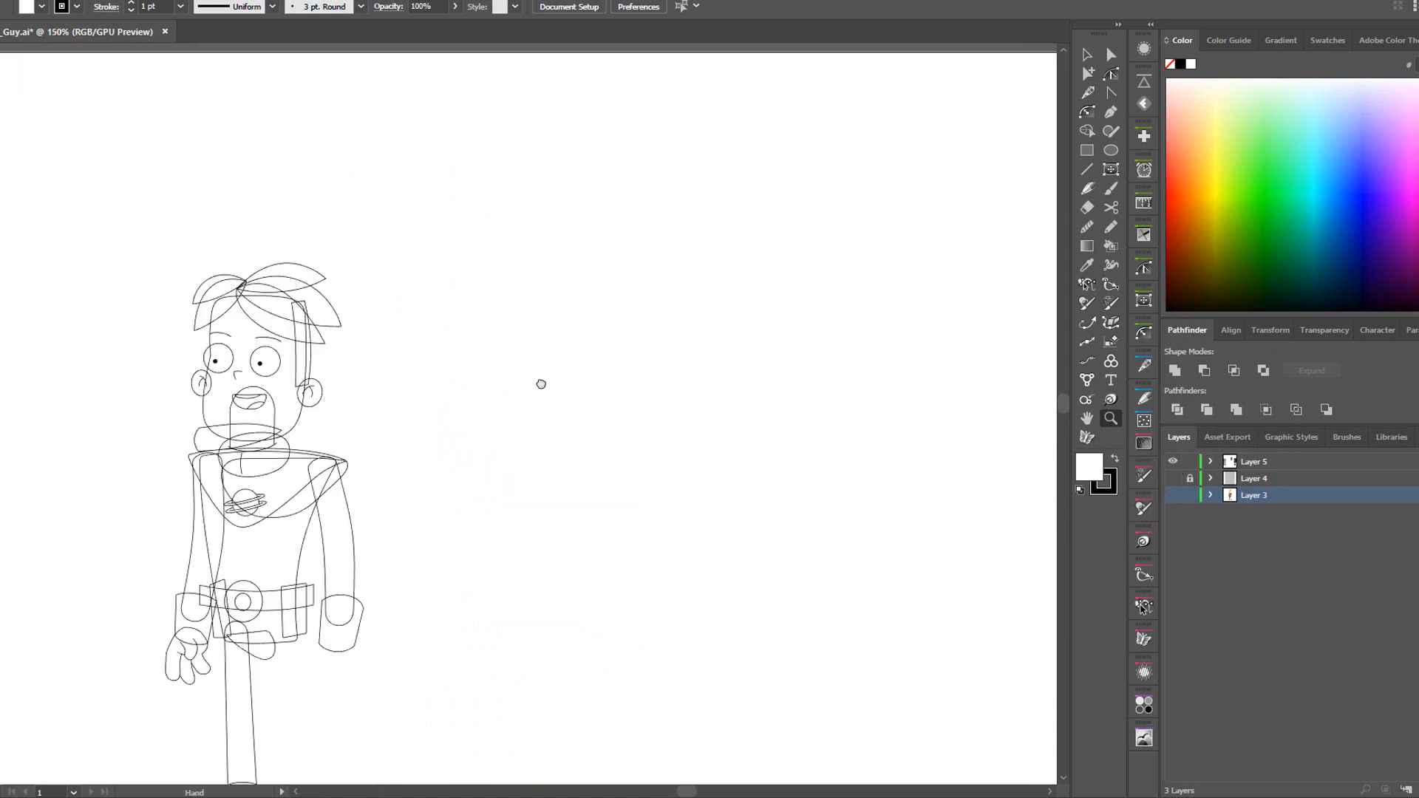
{"action": "left_click_drag", "start_coordinate": [458, 496], "coordinate": [611, 342]}
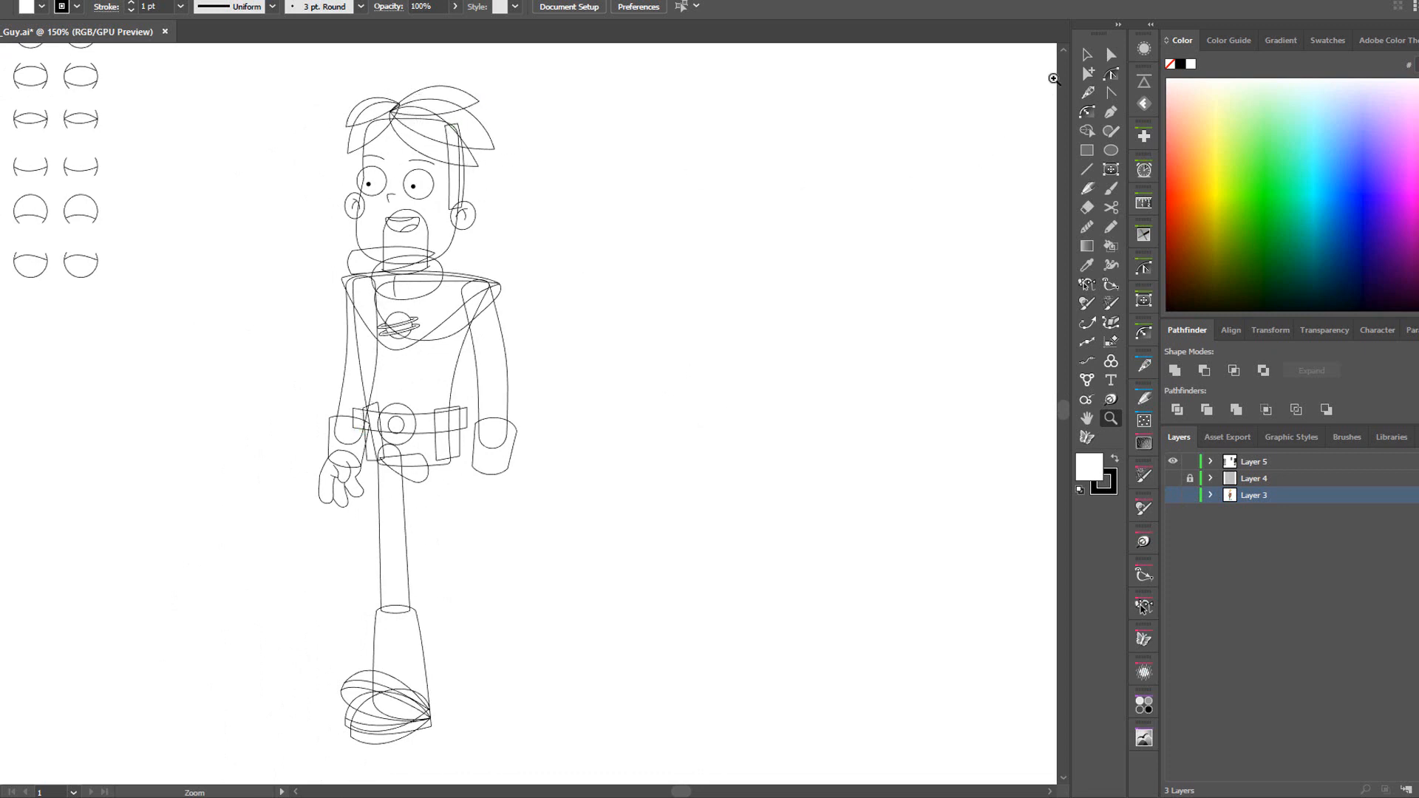
Select the path of a hair strand at the back of the head to inspect it, and deselect it.
{"action": "left_click", "coordinate": [1085, 58]}
{"action": "left_click", "coordinate": [491, 135]}
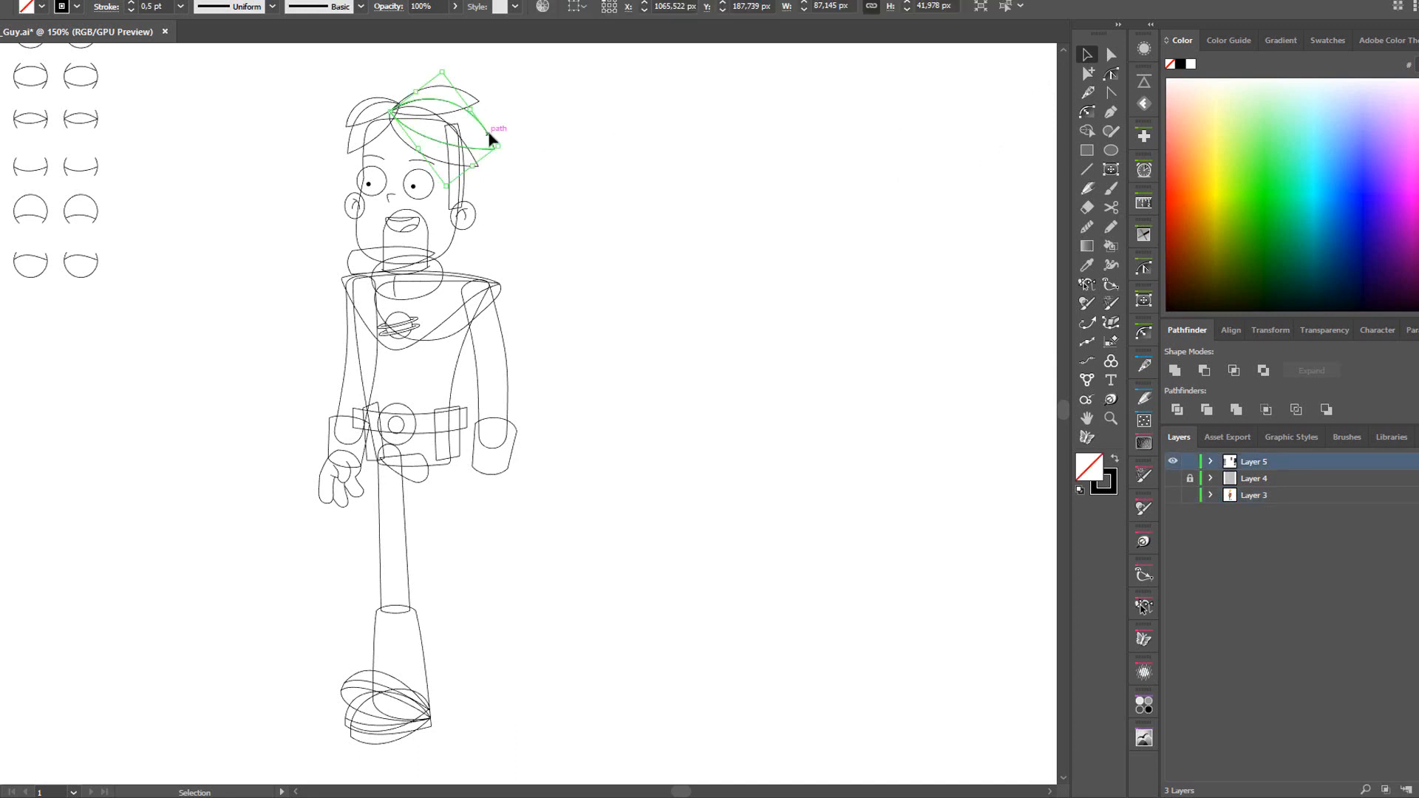
{"action": "left_click", "coordinate": [547, 144]}
Examine the overlapping outline shapes of the character's hair, face, collar and torso up close.
{"action": "left_click", "coordinate": [1110, 419]}
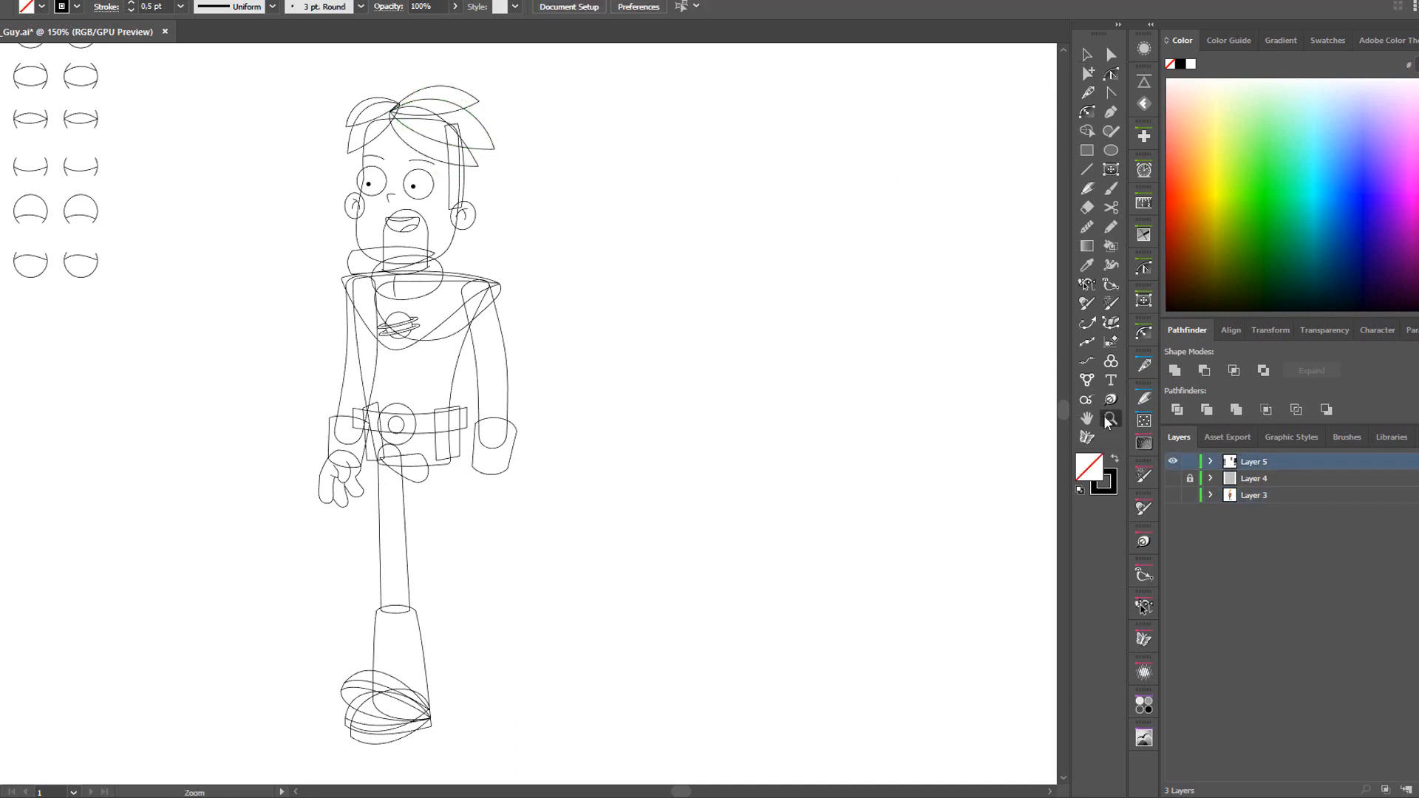
{"action": "left_click", "coordinate": [464, 144]}
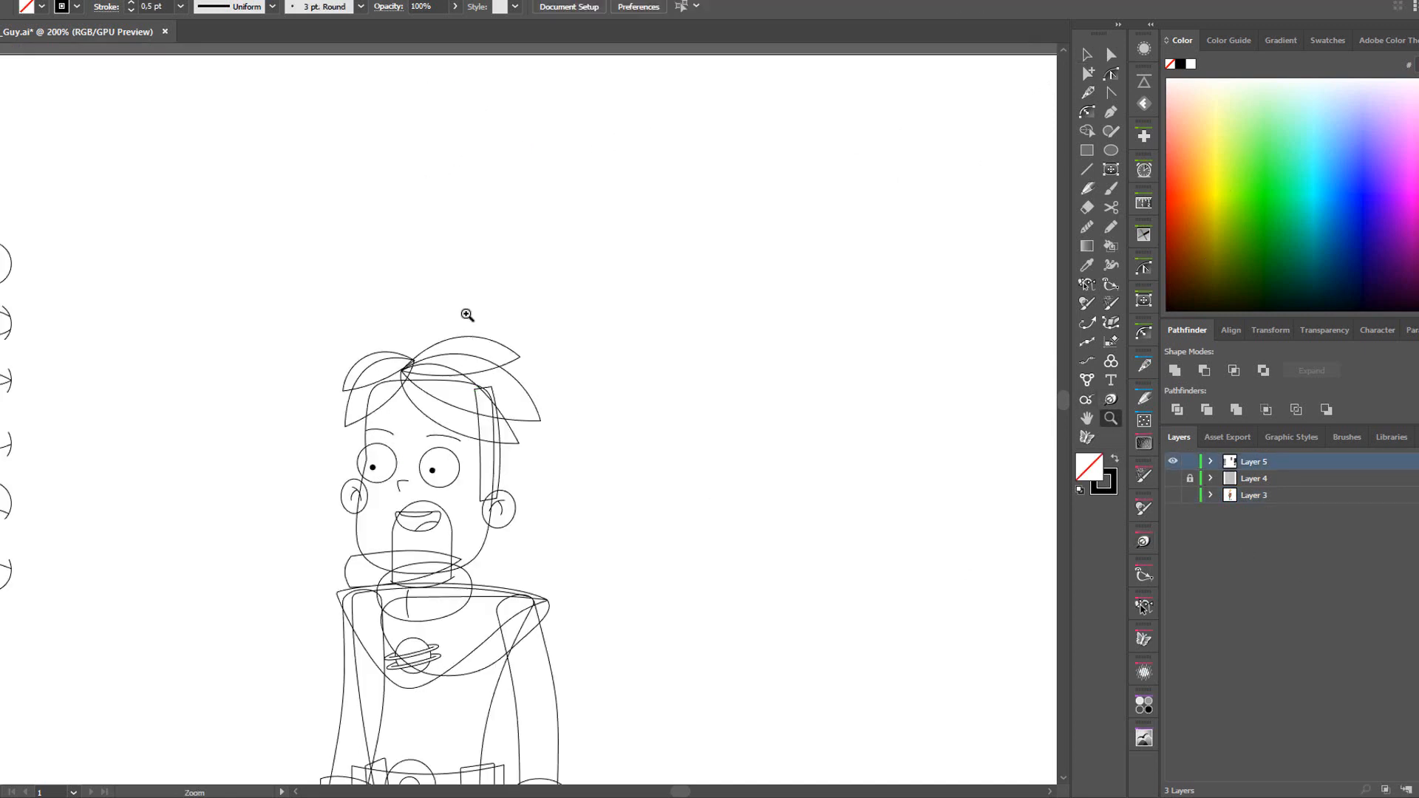
{"action": "left_click", "coordinate": [521, 422]}
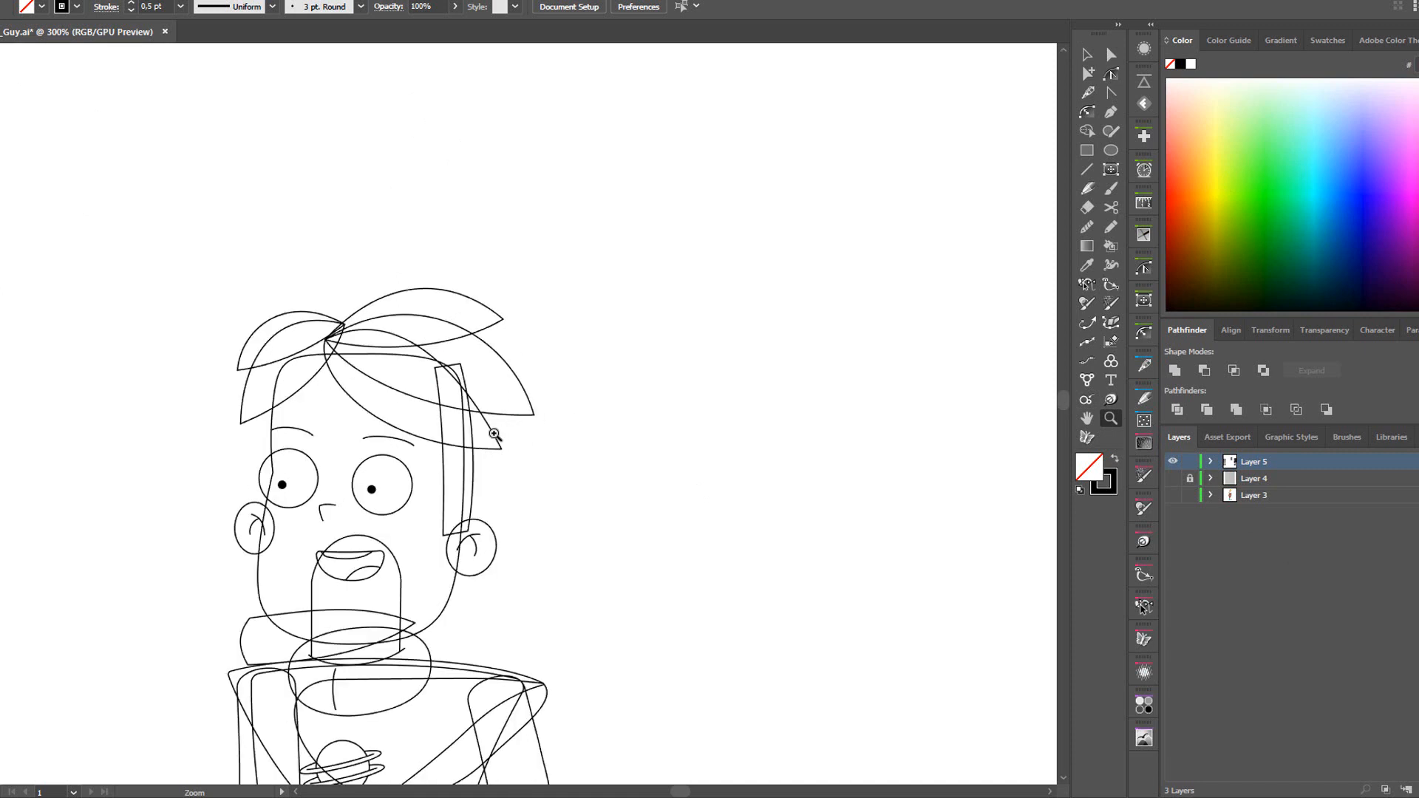
{"action": "left_click", "coordinate": [492, 433]}
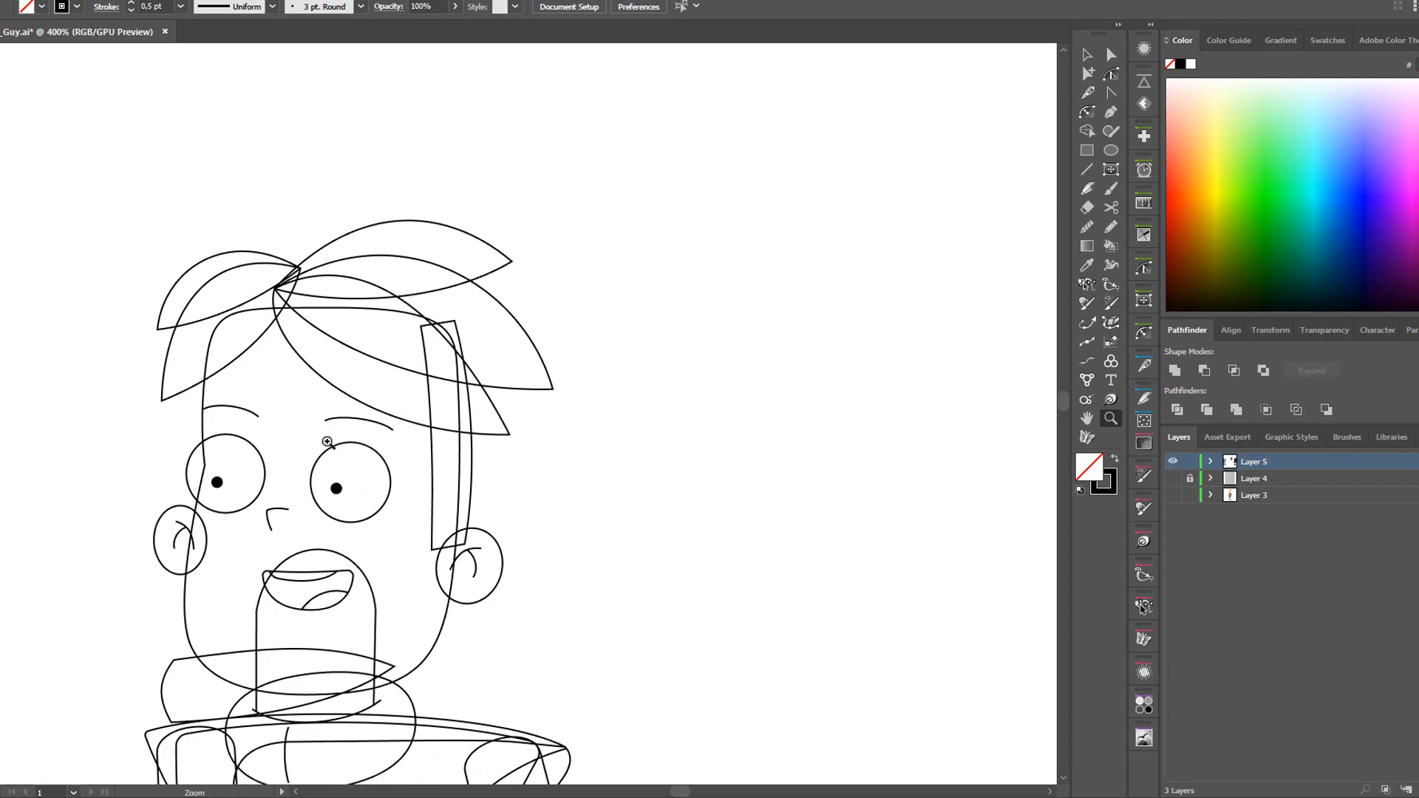
{"action": "left_click_drag", "start_coordinate": [302, 474], "coordinate": [385, 350]}
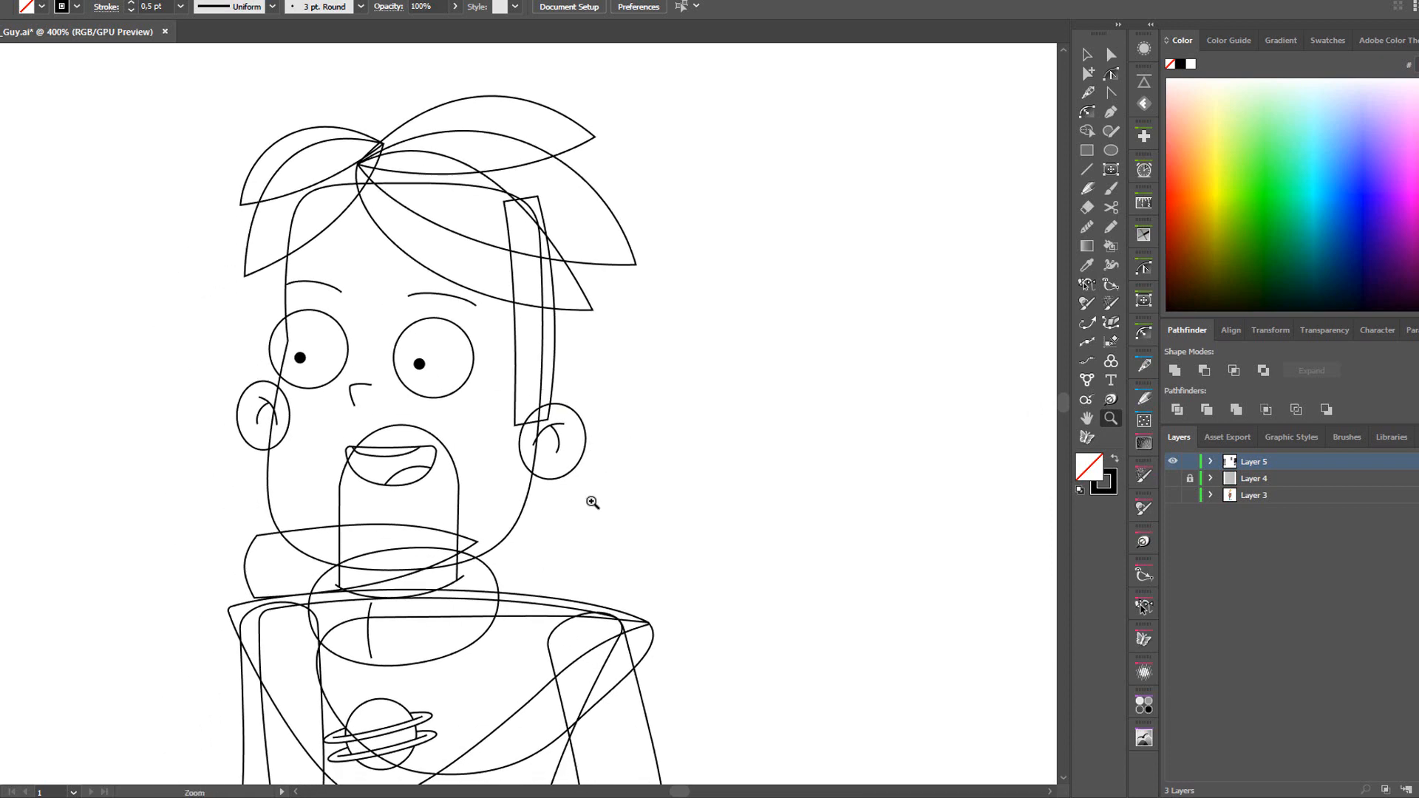
{"action": "left_click_drag", "start_coordinate": [592, 498], "coordinate": [650, 390]}
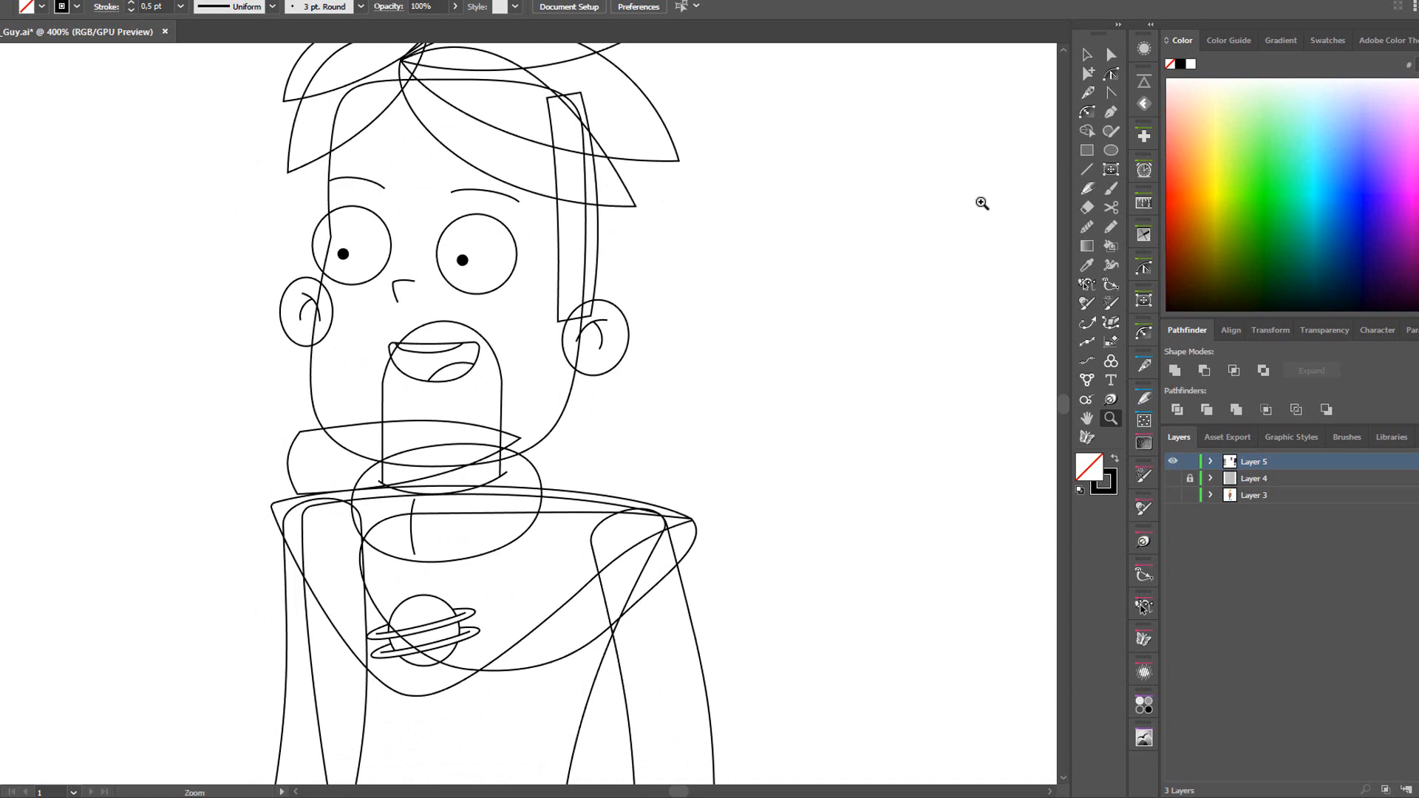
{"action": "left_click", "coordinate": [802, 355], "text": "alt"}
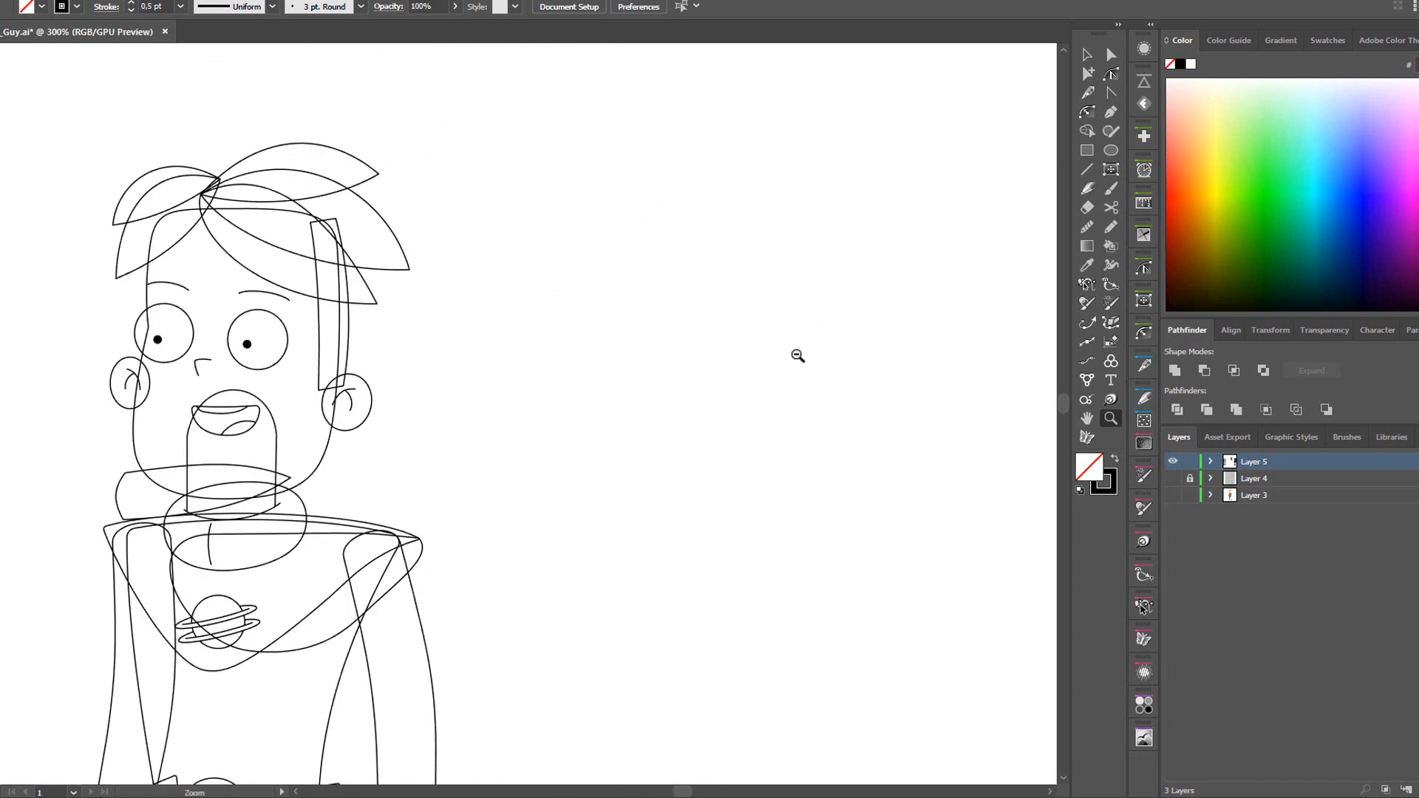
{"action": "left_click_drag", "start_coordinate": [399, 450], "coordinate": [542, 374]}
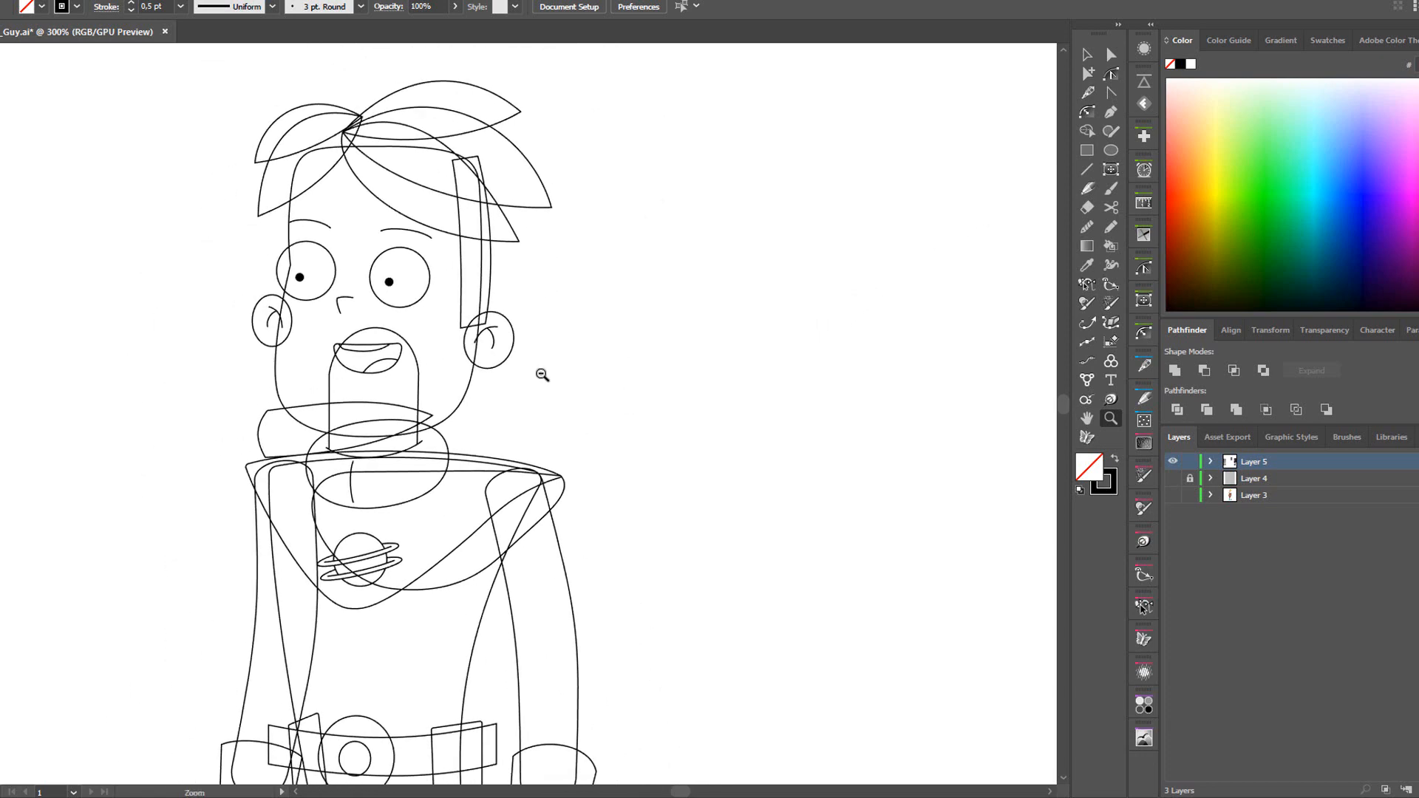
{"action": "left_click", "coordinate": [542, 374], "text": "alt"}
{"action": "left_click_drag", "start_coordinate": [300, 453], "coordinate": [450, 369]}
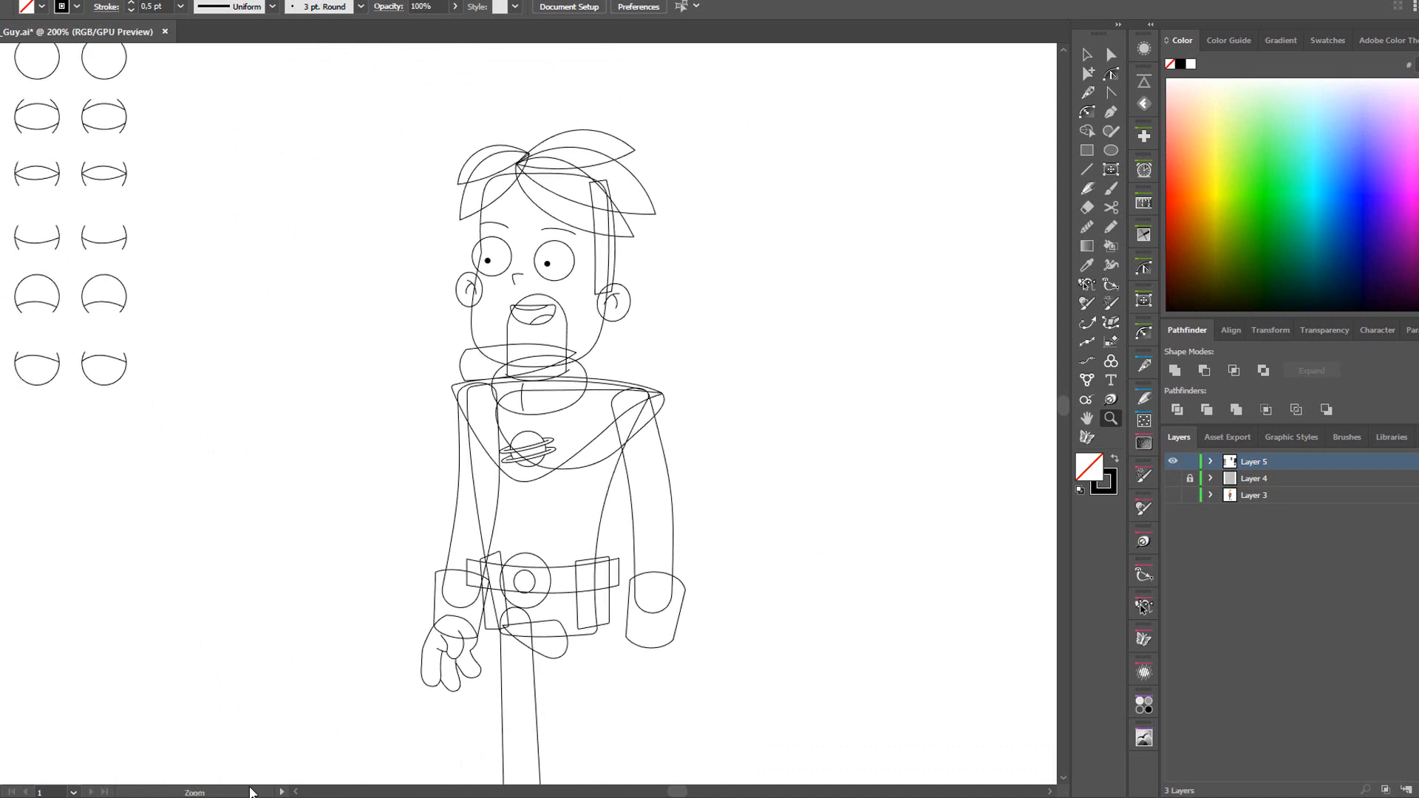
Switch to Toon Boom Harmony and change the Camera view from render preview to OpenGL display.
{"action": "left_click", "coordinate": [200, 796]}
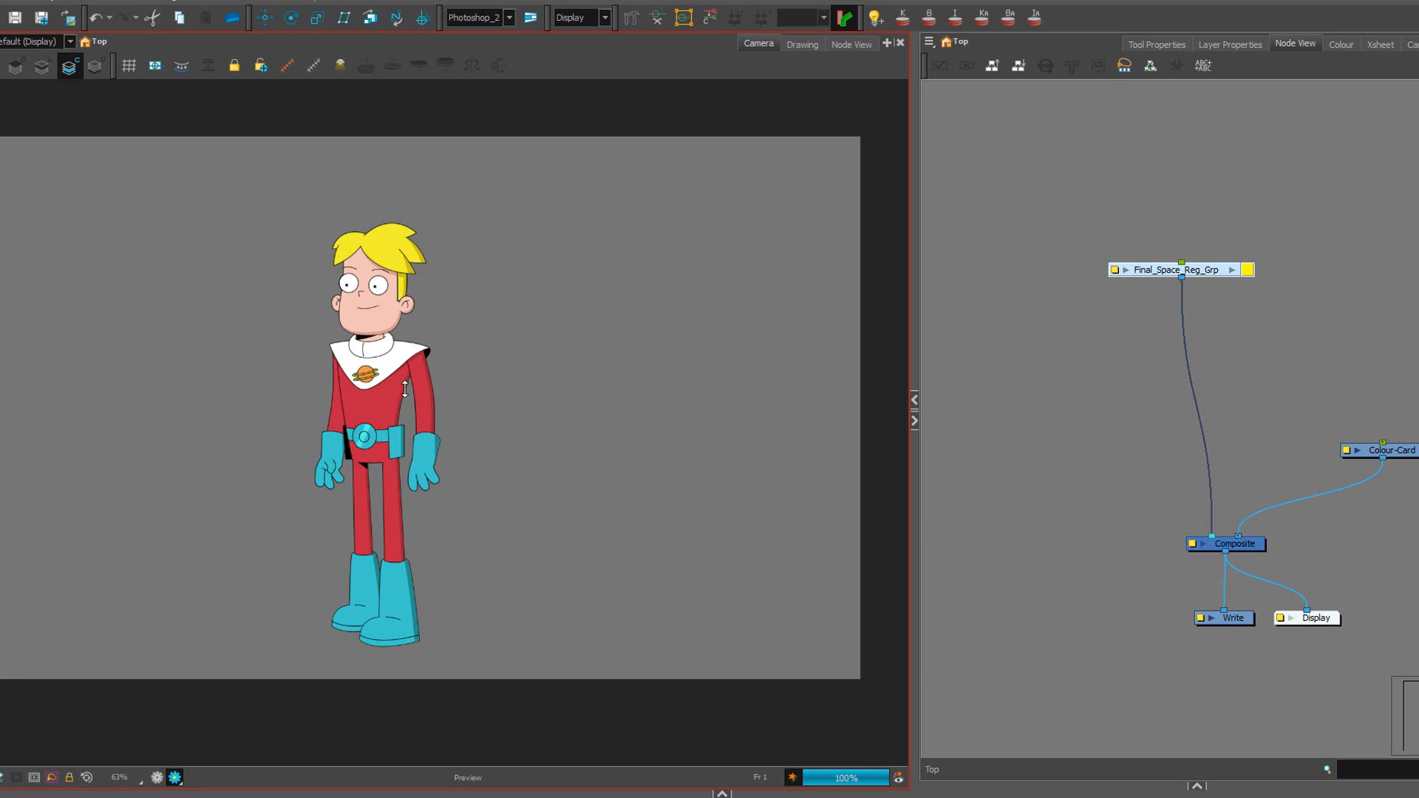
{"action": "scroll", "coordinate": [371, 270], "scroll_direction": "up", "scroll_amount": 4}
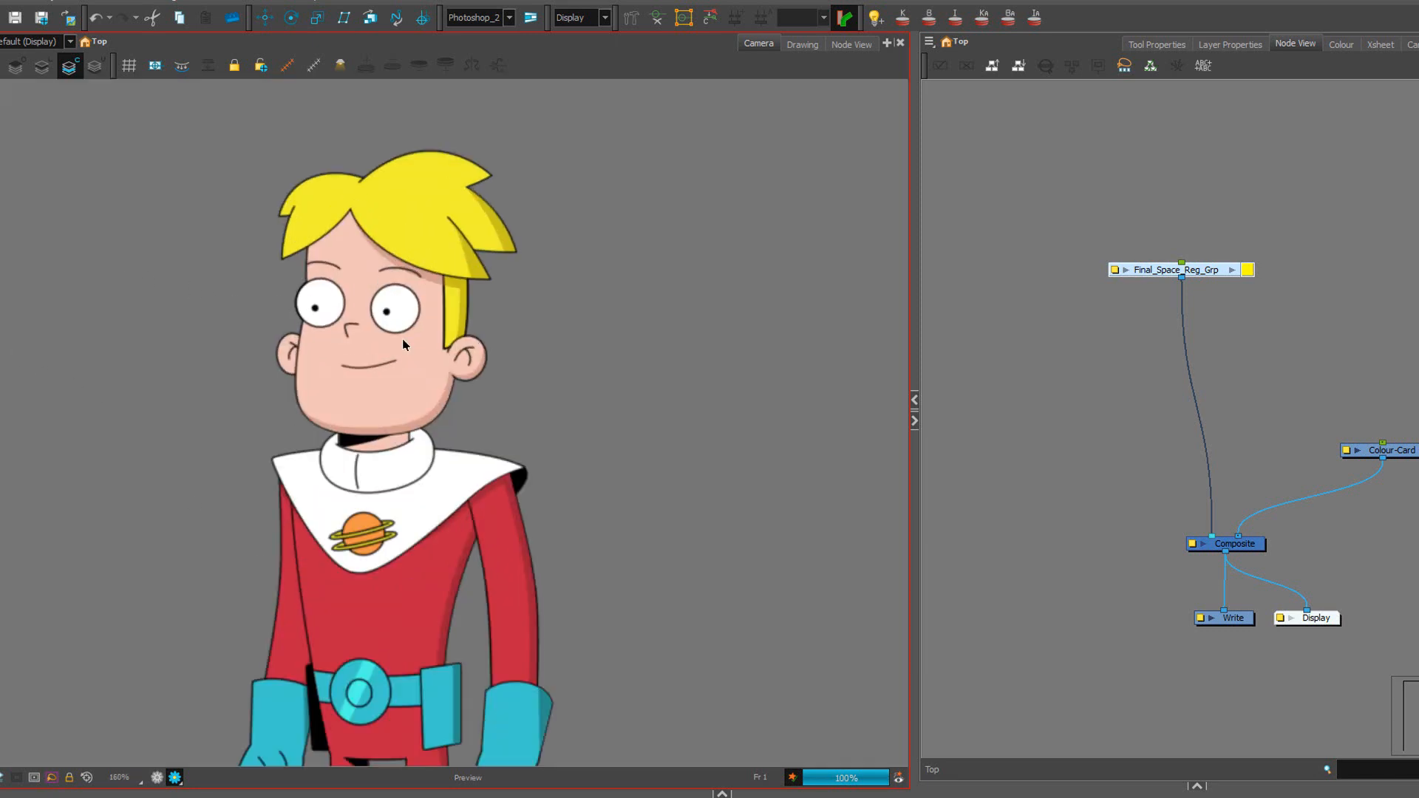
{"action": "scroll", "coordinate": [404, 342], "scroll_direction": "down", "scroll_amount": 2}
{"action": "left_click", "coordinate": [158, 776]}
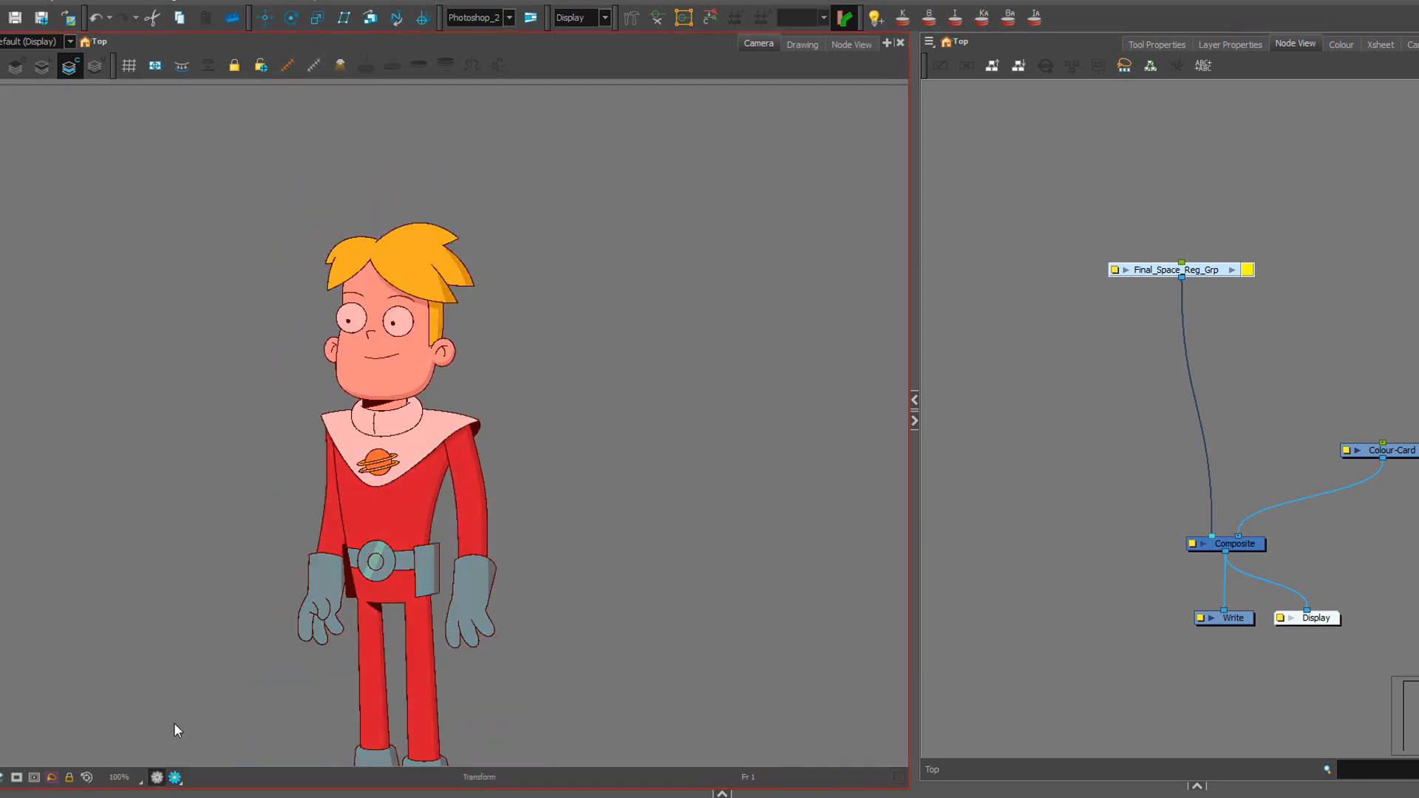
{"action": "scroll", "coordinate": [386, 461], "scroll_direction": "up", "scroll_amount": 1}
{"action": "scroll", "coordinate": [531, 362], "scroll_direction": "up", "scroll_amount": 4}
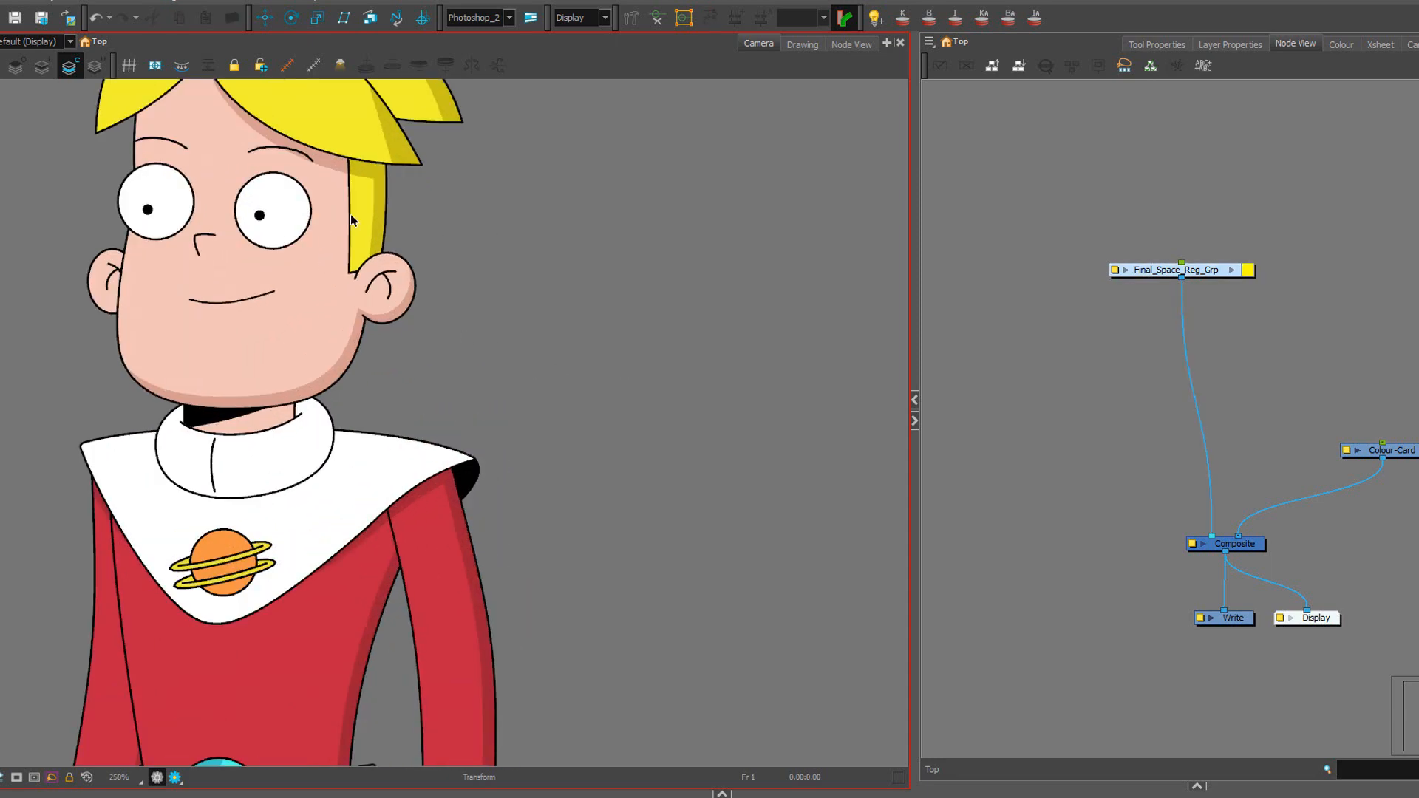
Select the sideburn hair piece above the ear to inspect it, deselect it, and examine the character's head and torso.
{"action": "left_click", "coordinate": [352, 221]}
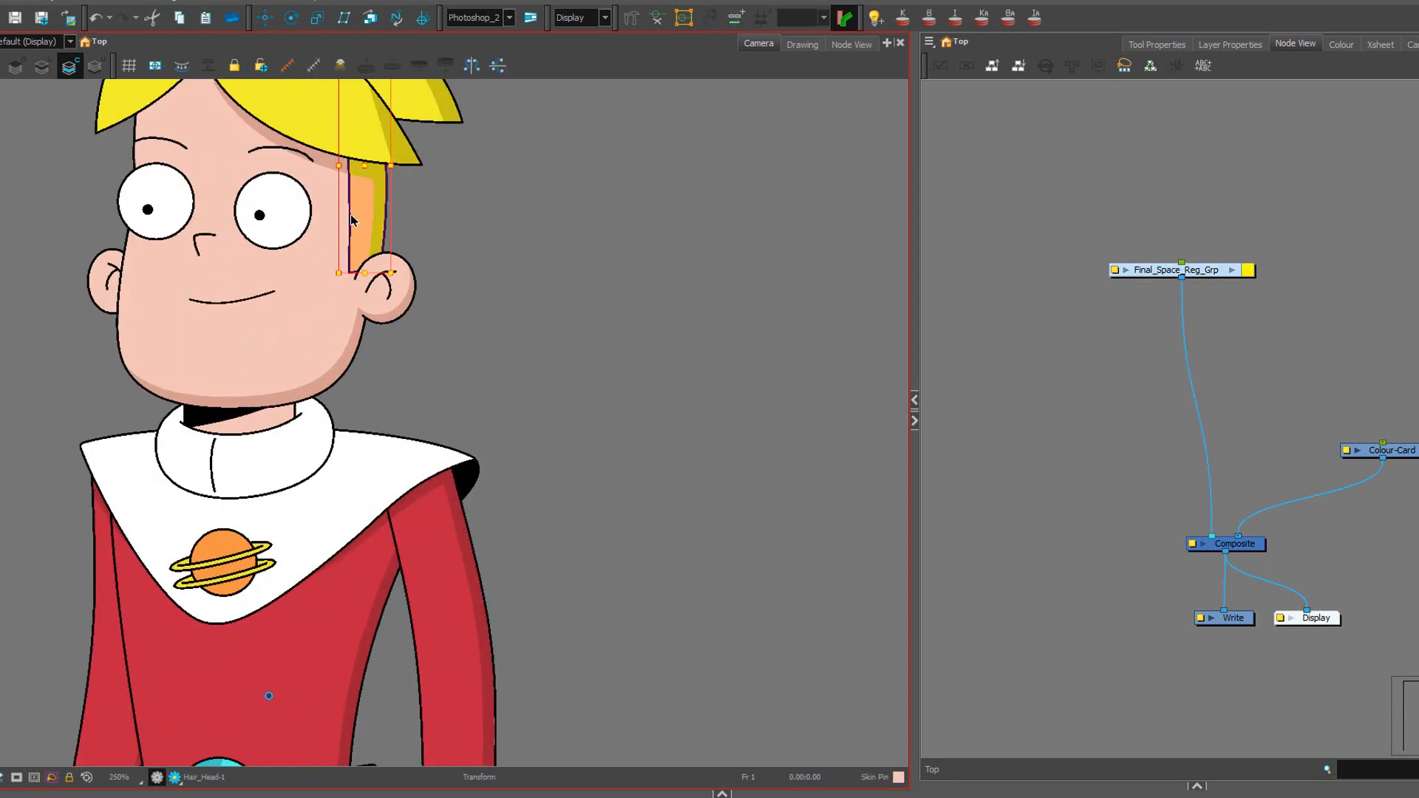
{"action": "left_click", "coordinate": [507, 221]}
{"action": "scroll", "coordinate": [483, 243], "scroll_direction": "down", "scroll_amount": 3}
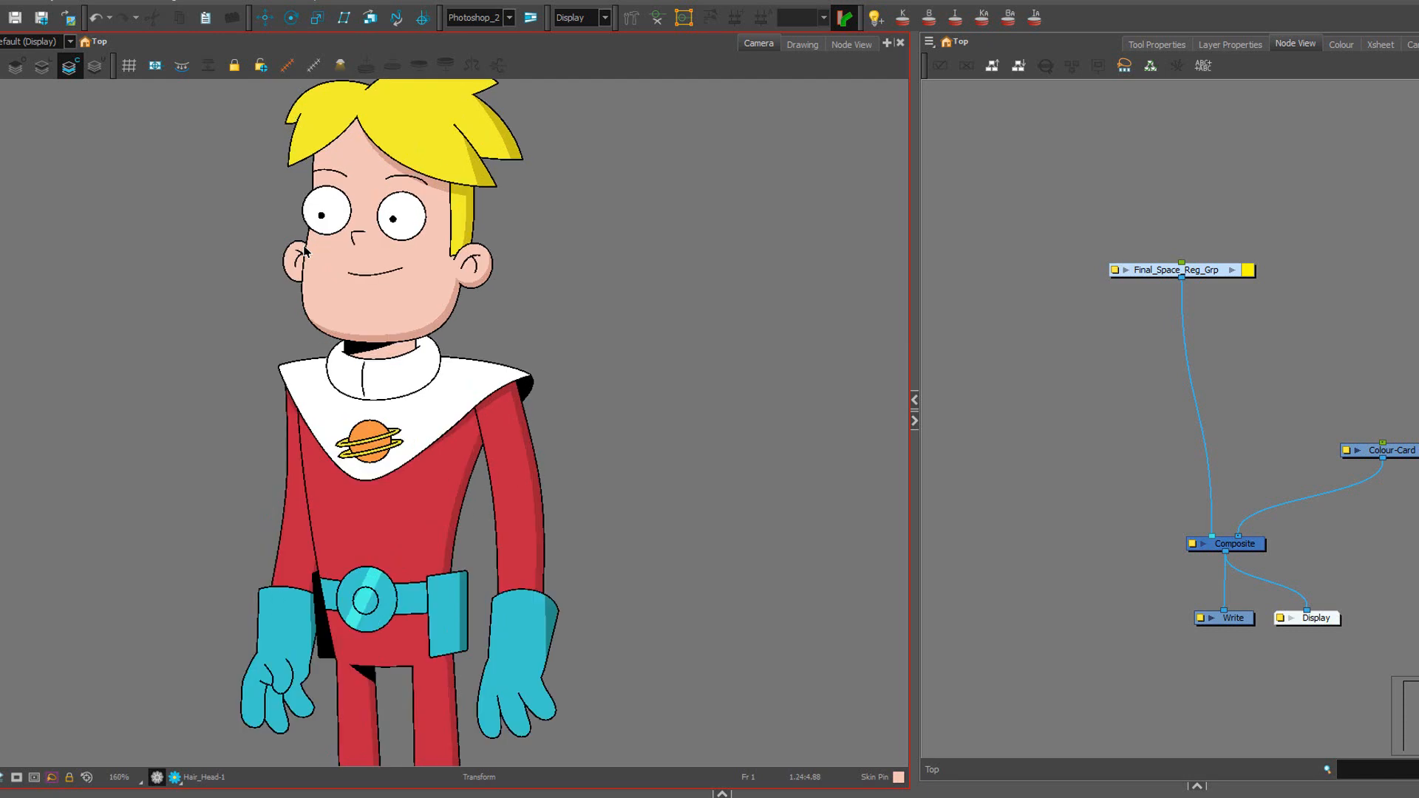
{"action": "scroll", "coordinate": [304, 251], "scroll_direction": "up", "scroll_amount": 2}
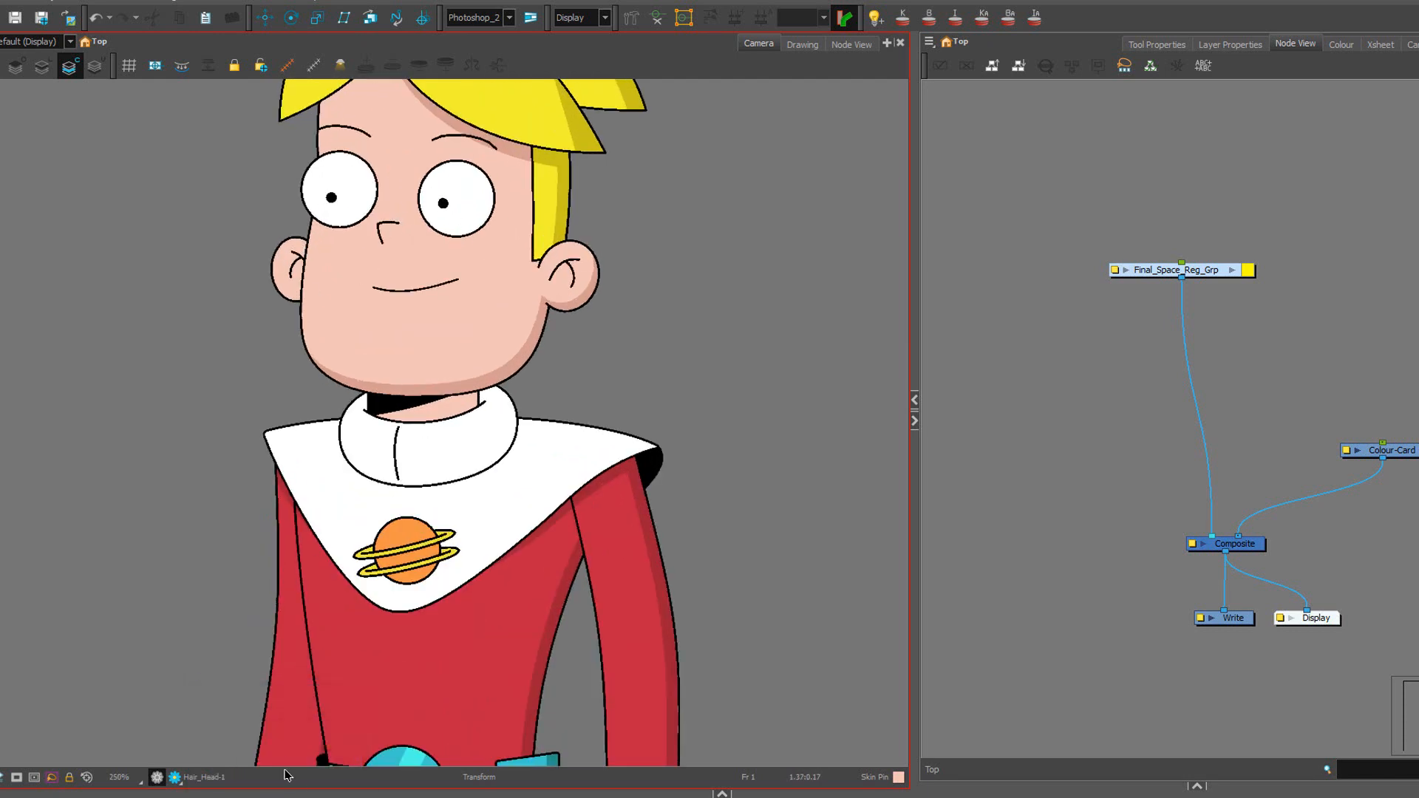
Switch to the Astute Graphics page in the browser and compare the Elite Bundle's price in USD and GBP, ending on USD.
{"action": "key", "text": "alt+Tab"}
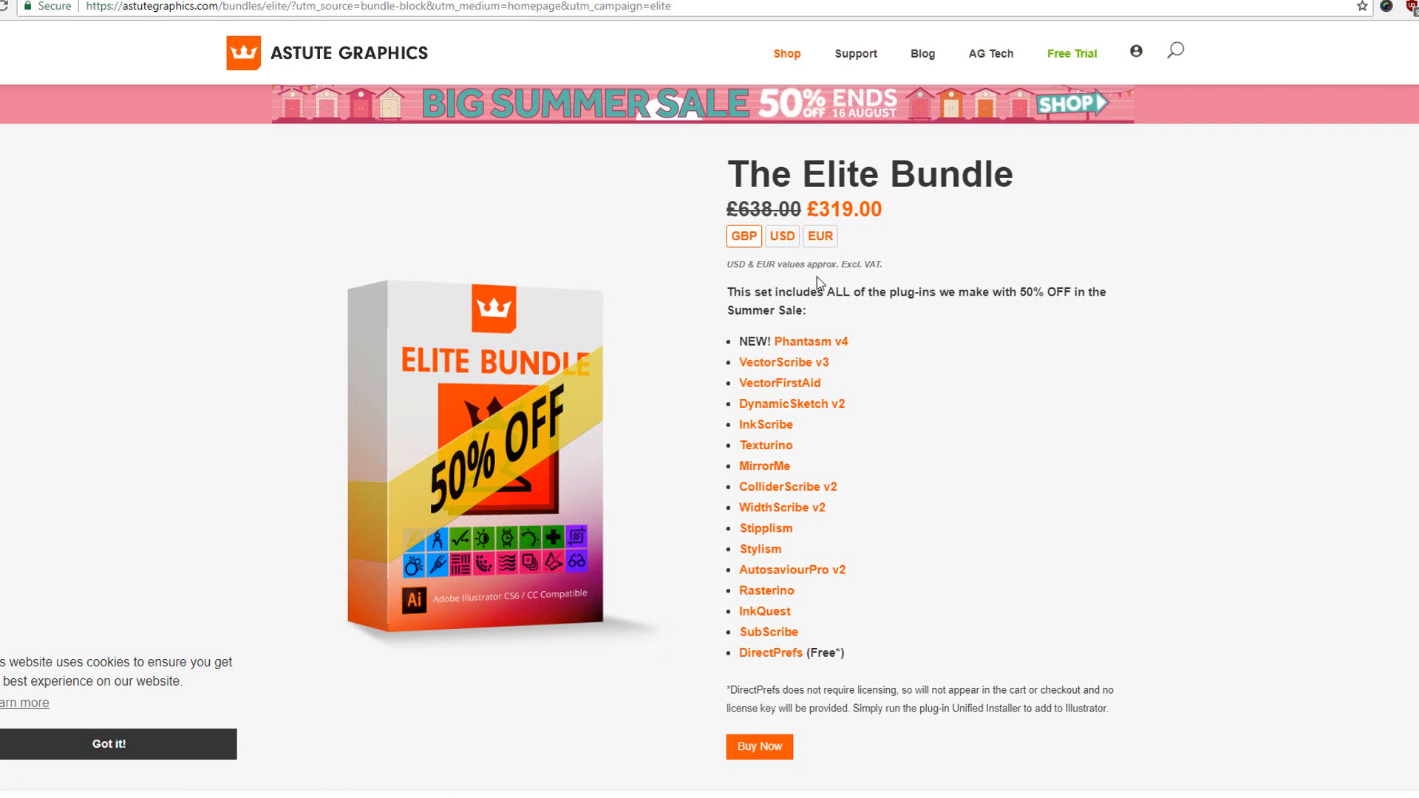
{"action": "left_click", "coordinate": [782, 237]}
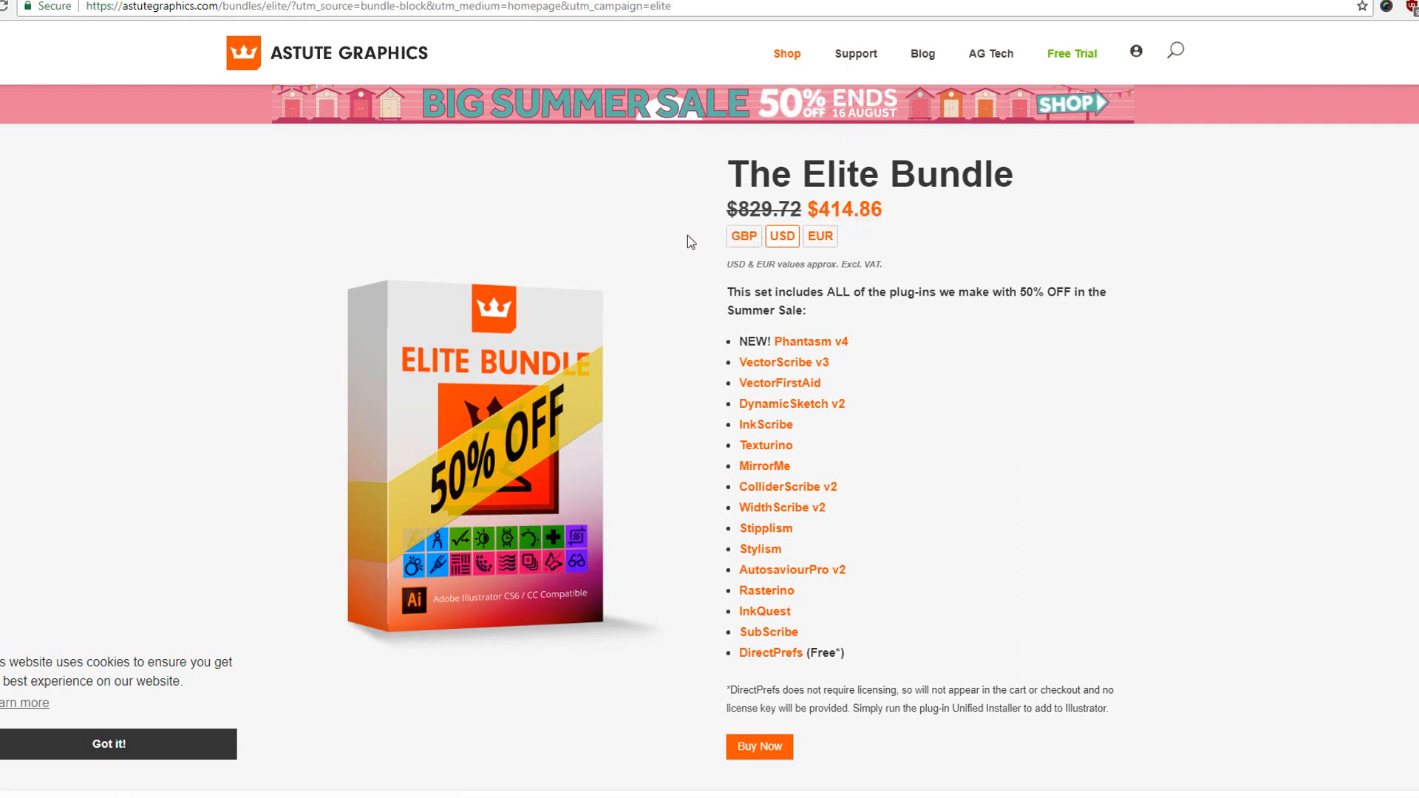
{"action": "left_click", "coordinate": [742, 238]}
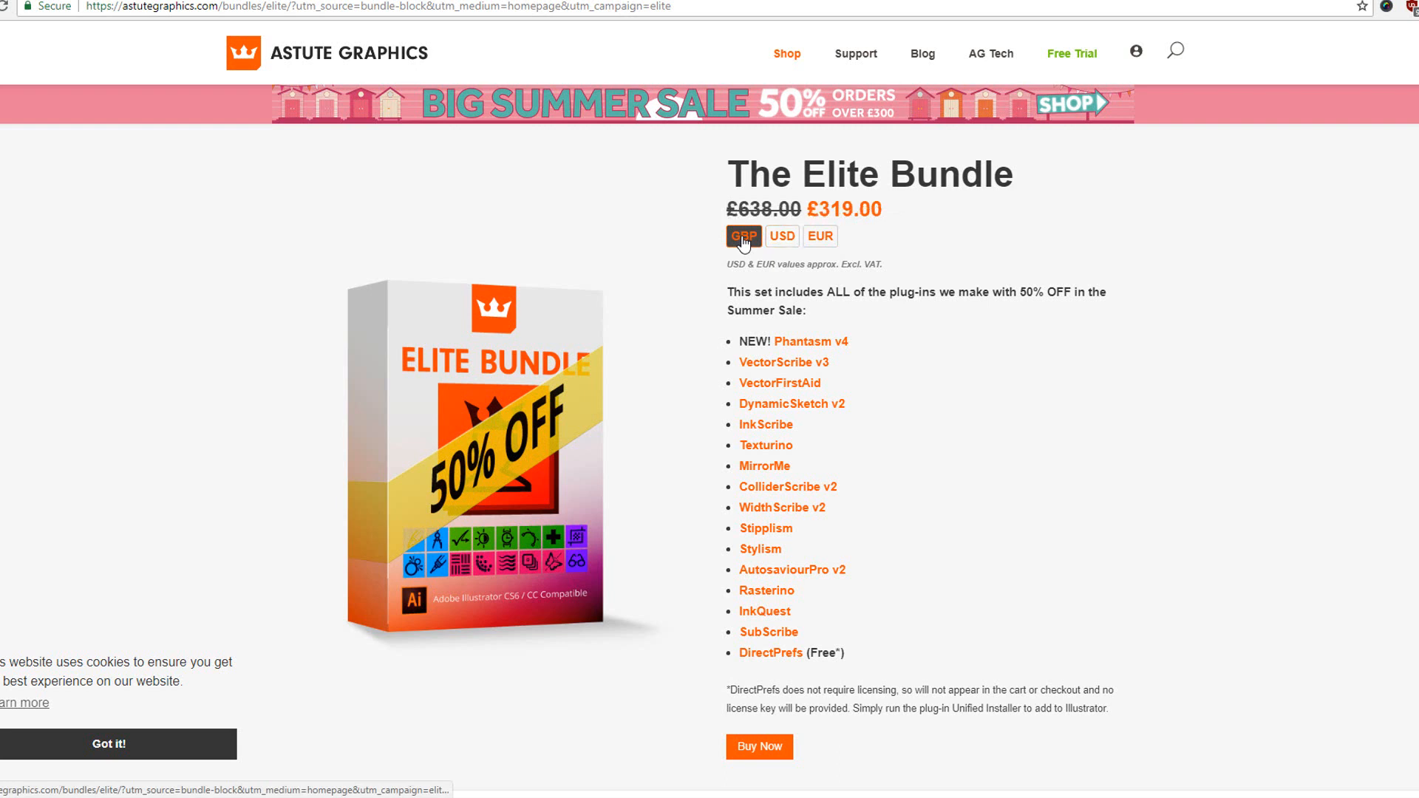
{"action": "left_click", "coordinate": [780, 239]}
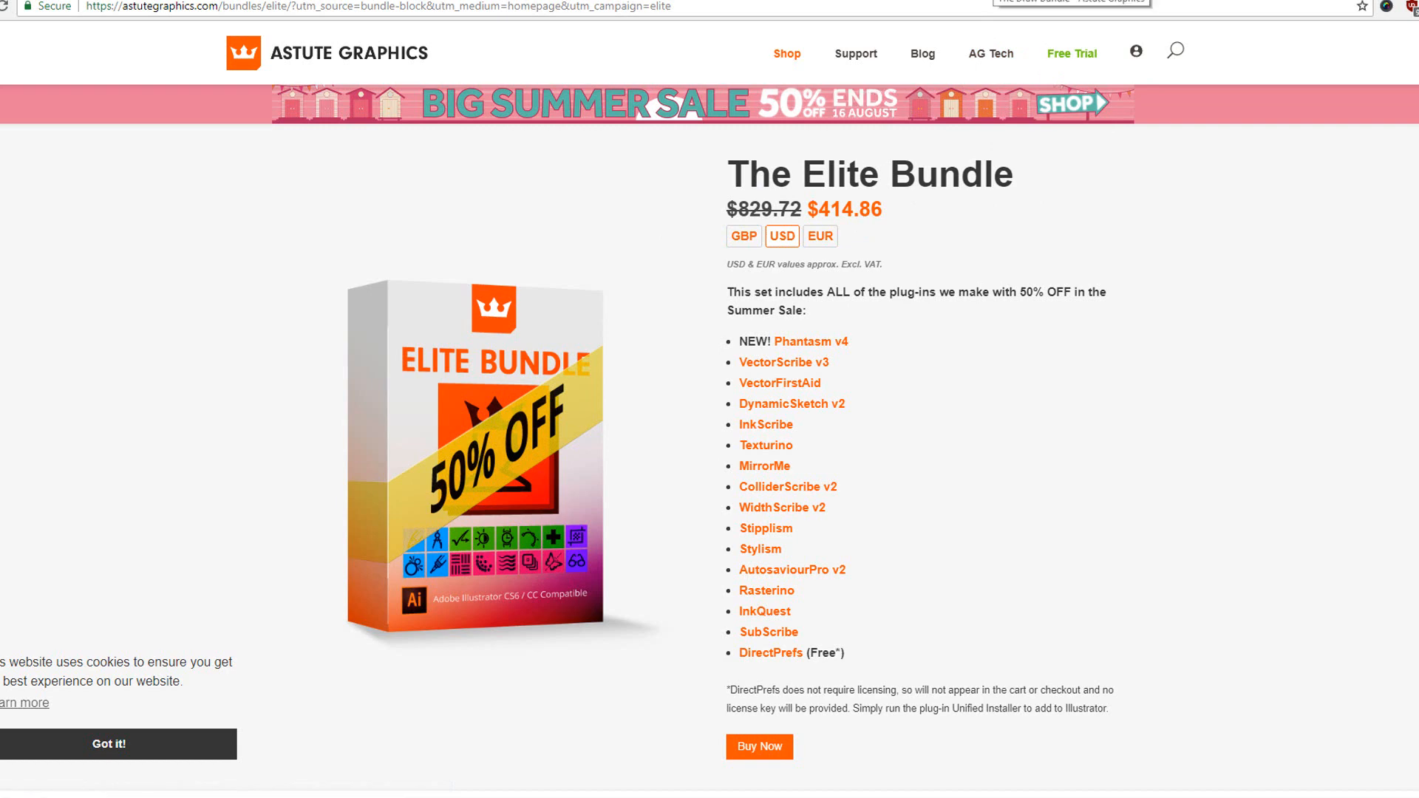
Bring up the Draw Bundle page and open its DynamicSketch v2 plug-in page.
{"action": "left_click", "coordinate": [993, 0]}
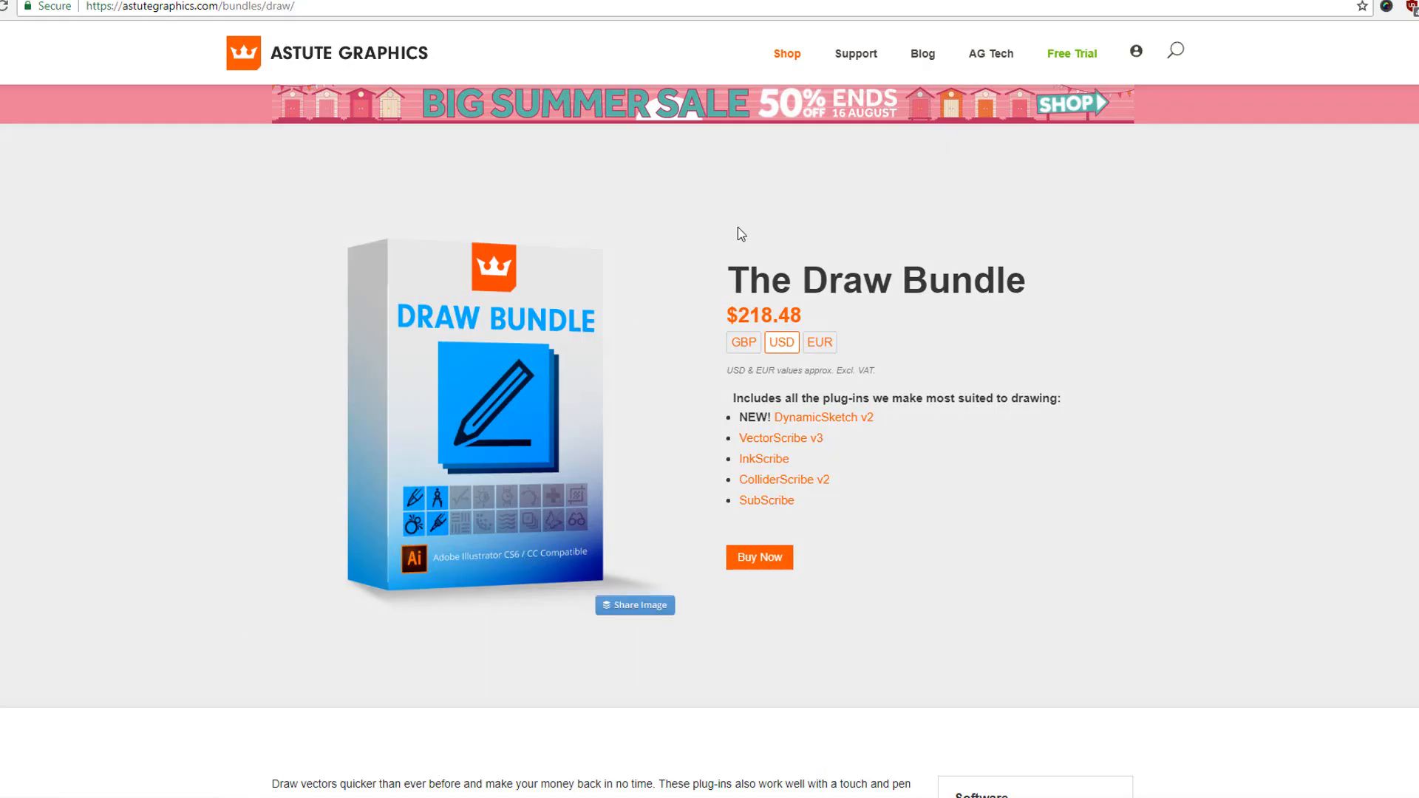
{"action": "left_click", "coordinate": [819, 425]}
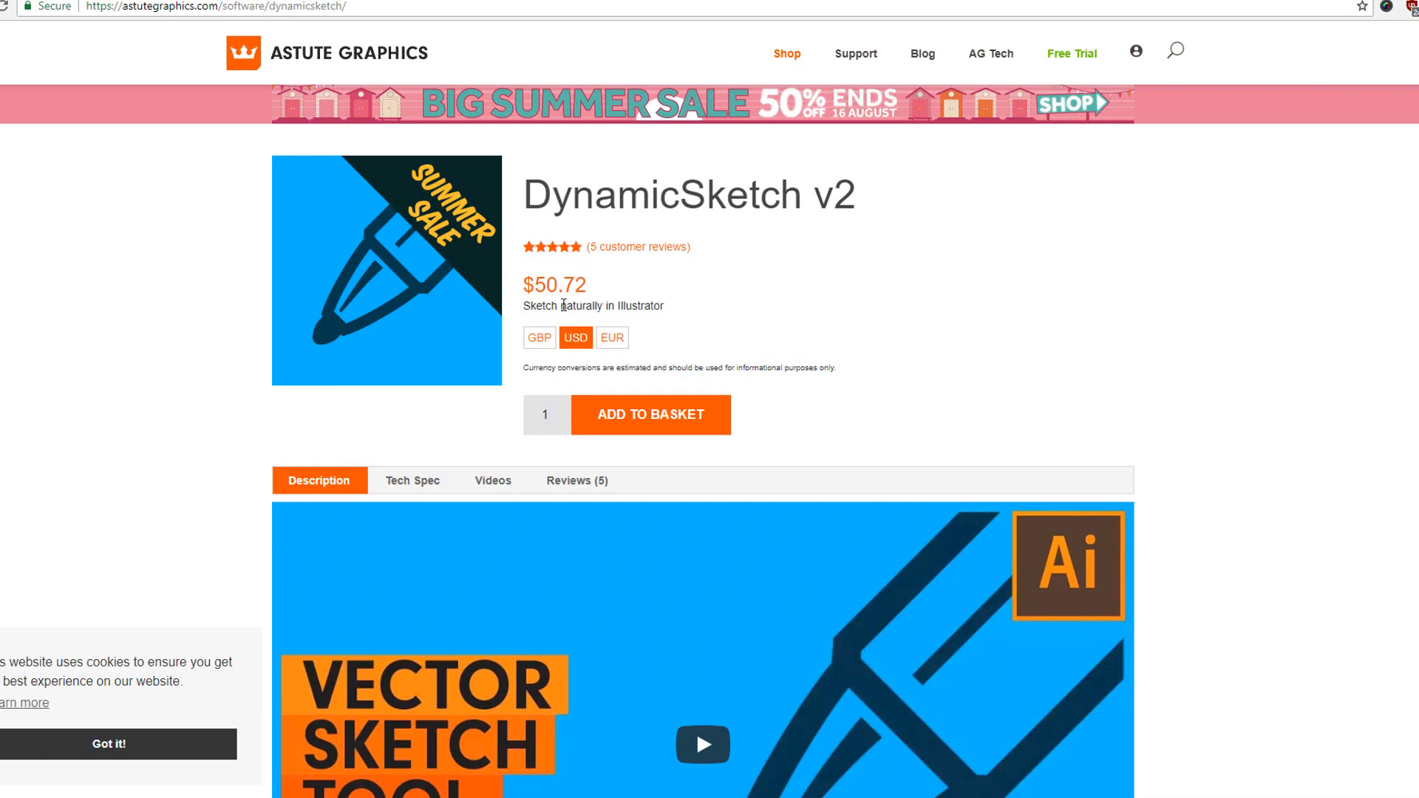
Look over the DynamicSketch v2 page, then bring up the InkScribe plug-in page and skim its description.
{"action": "left_click_drag", "start_coordinate": [548, 296], "coordinate": [627, 307]}
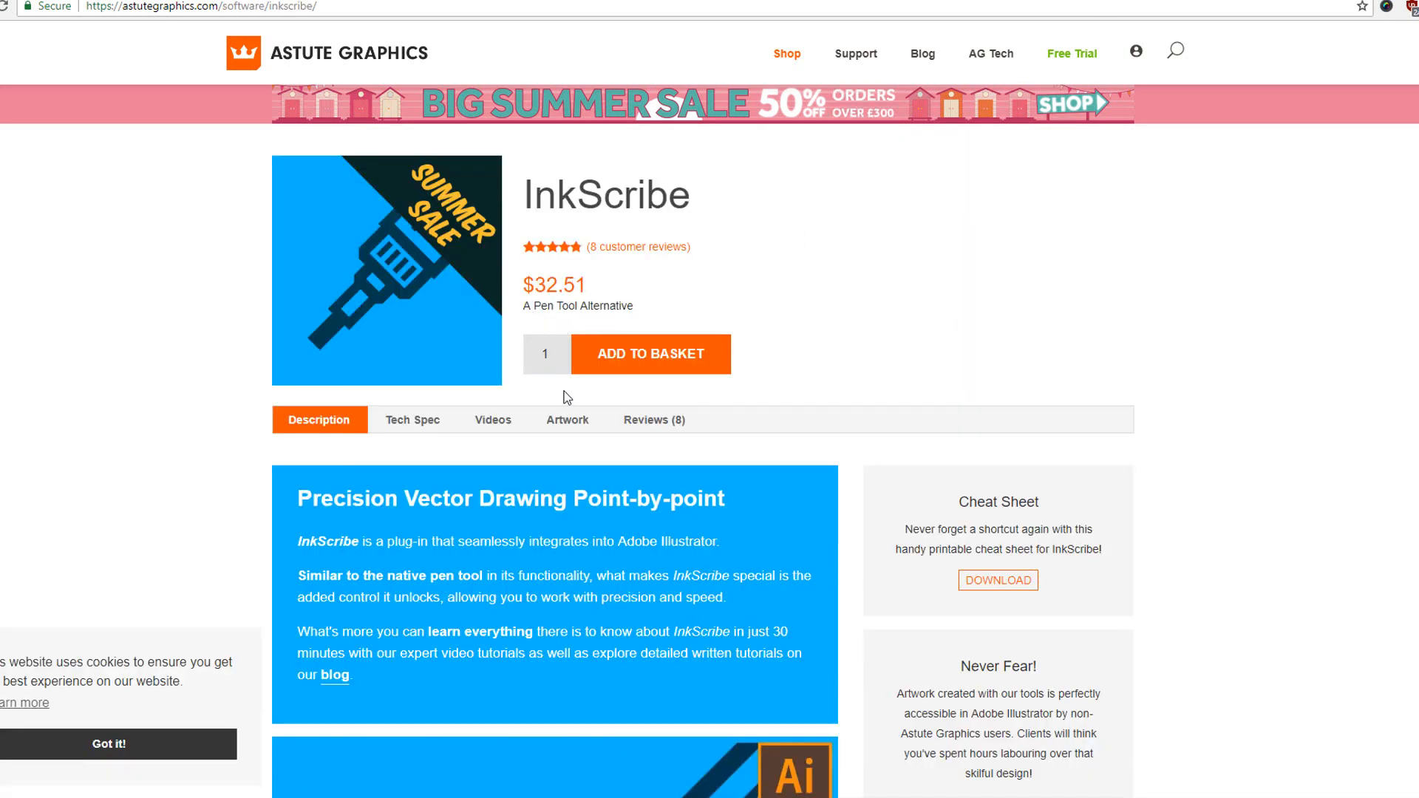
{"action": "scroll", "coordinate": [564, 390], "scroll_direction": "down", "scroll_amount": 2}
{"action": "scroll", "coordinate": [563, 389], "scroll_direction": "up", "scroll_amount": 2}
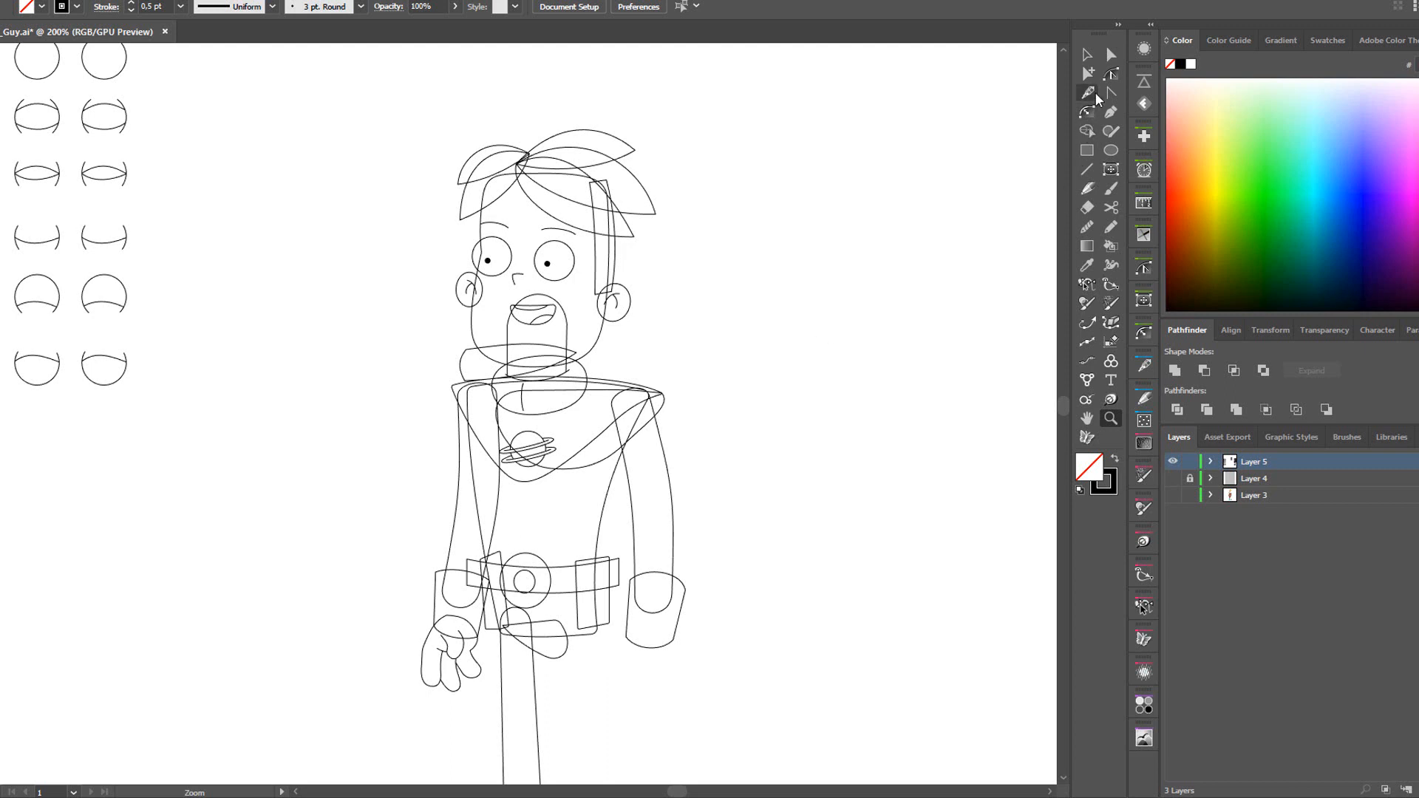
Switch to Illustrator and draw a closed InkScribe path about 79 × 148 px beside the character's head, with a curved left side and straight right edges.
{"action": "left_click", "coordinate": [1094, 95]}
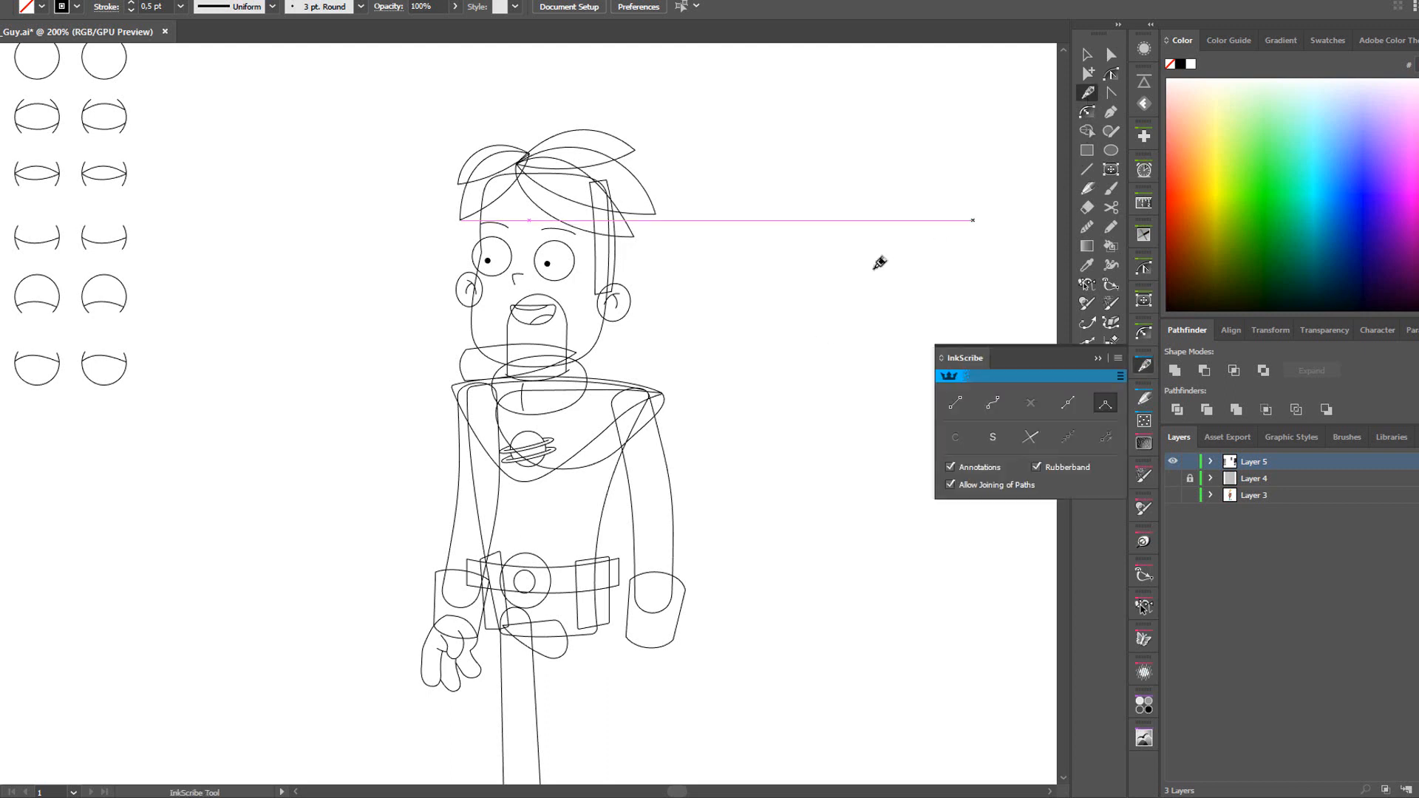
{"action": "left_click", "coordinate": [785, 178]}
{"action": "left_click", "coordinate": [720, 316]}
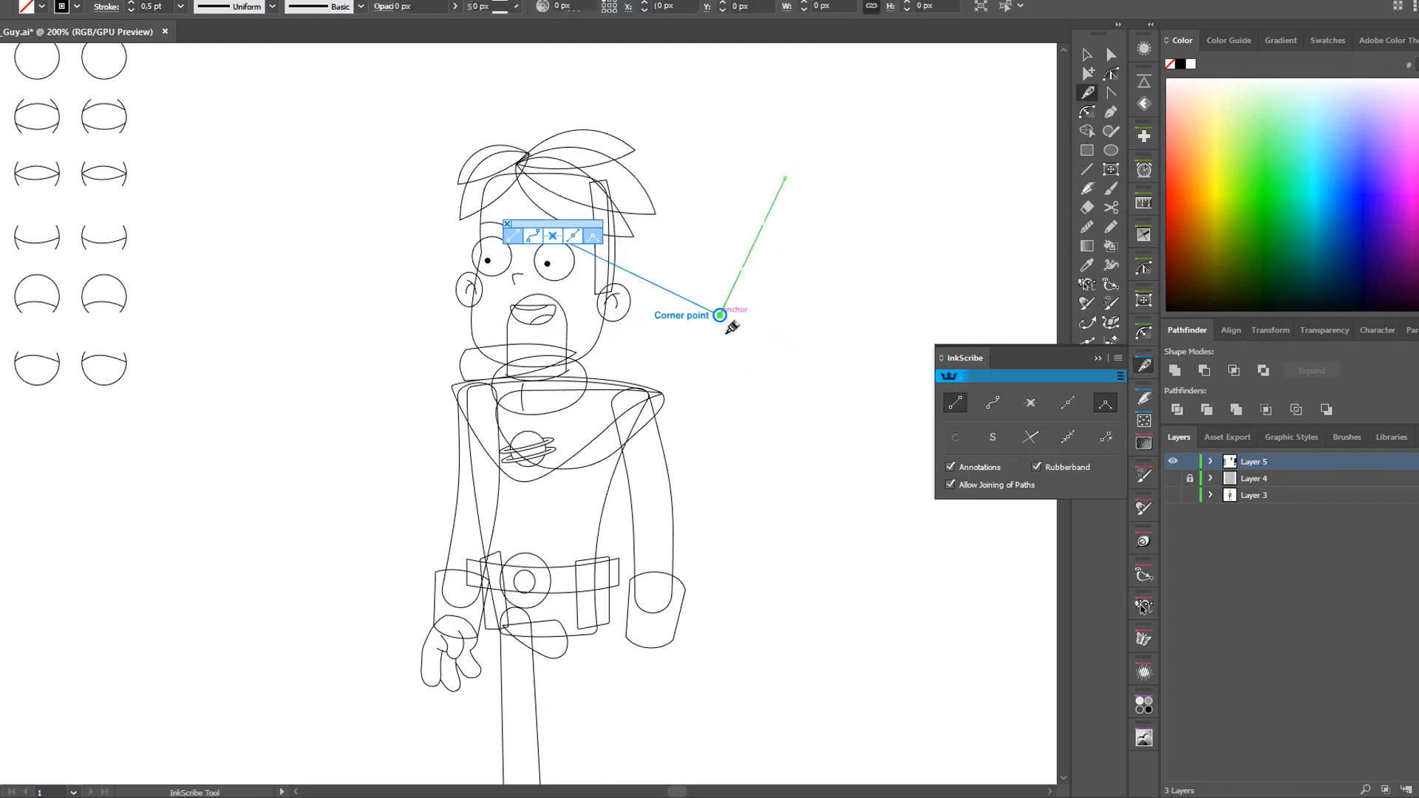
{"action": "left_click", "coordinate": [839, 415]}
{"action": "left_click_drag", "start_coordinate": [749, 253], "coordinate": [713, 259]}
{"action": "left_click_drag", "start_coordinate": [761, 359], "coordinate": [747, 228]}
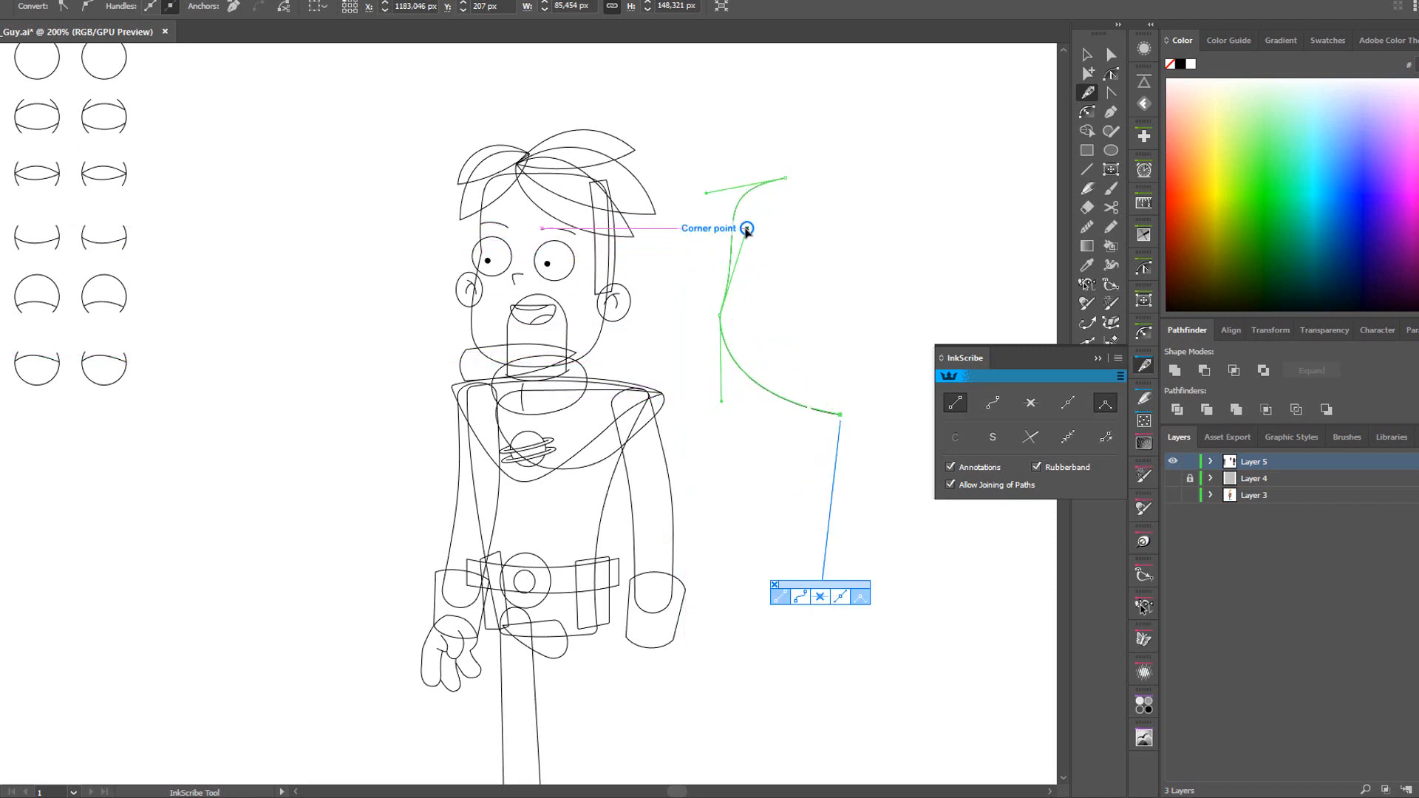
{"action": "left_click", "coordinate": [846, 221]}
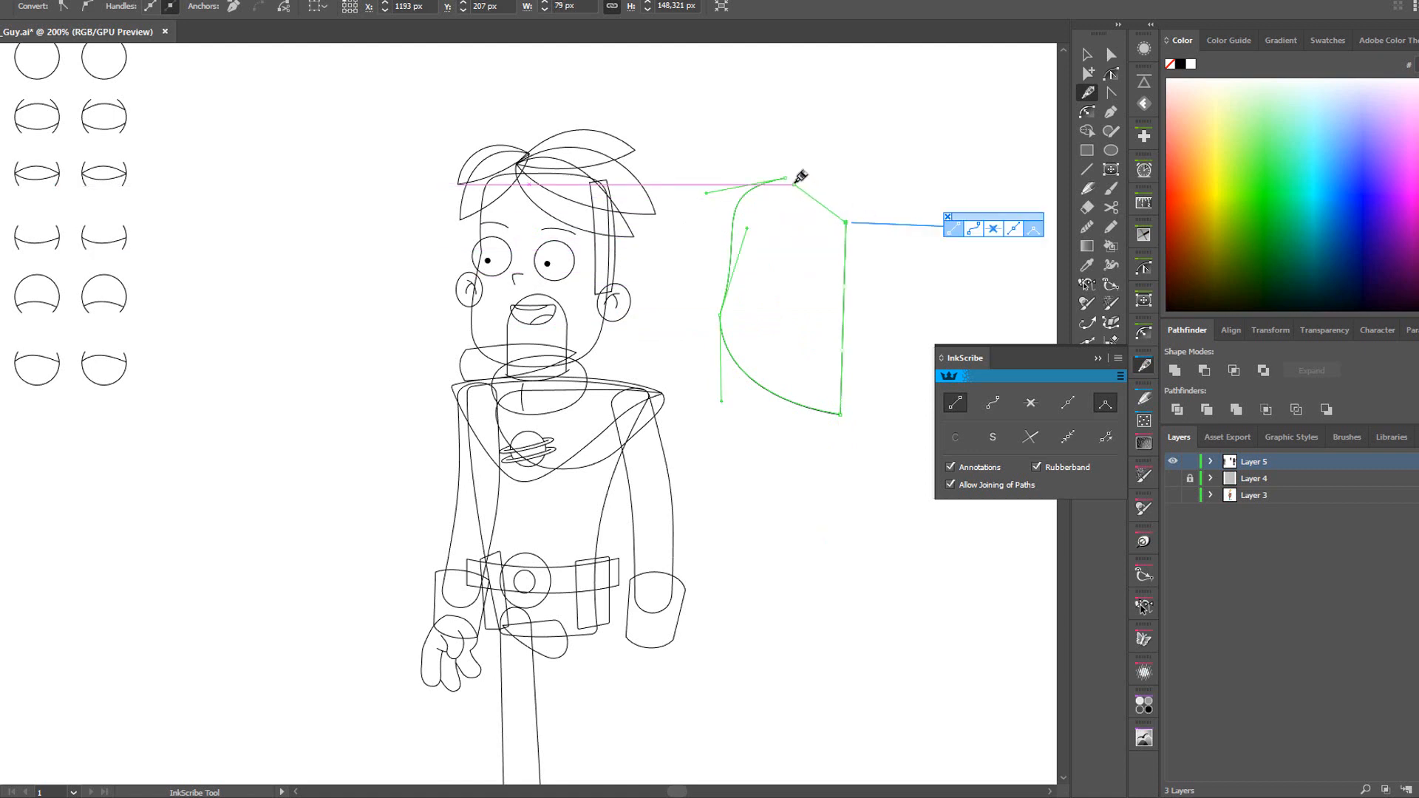
{"action": "left_click", "coordinate": [786, 177]}
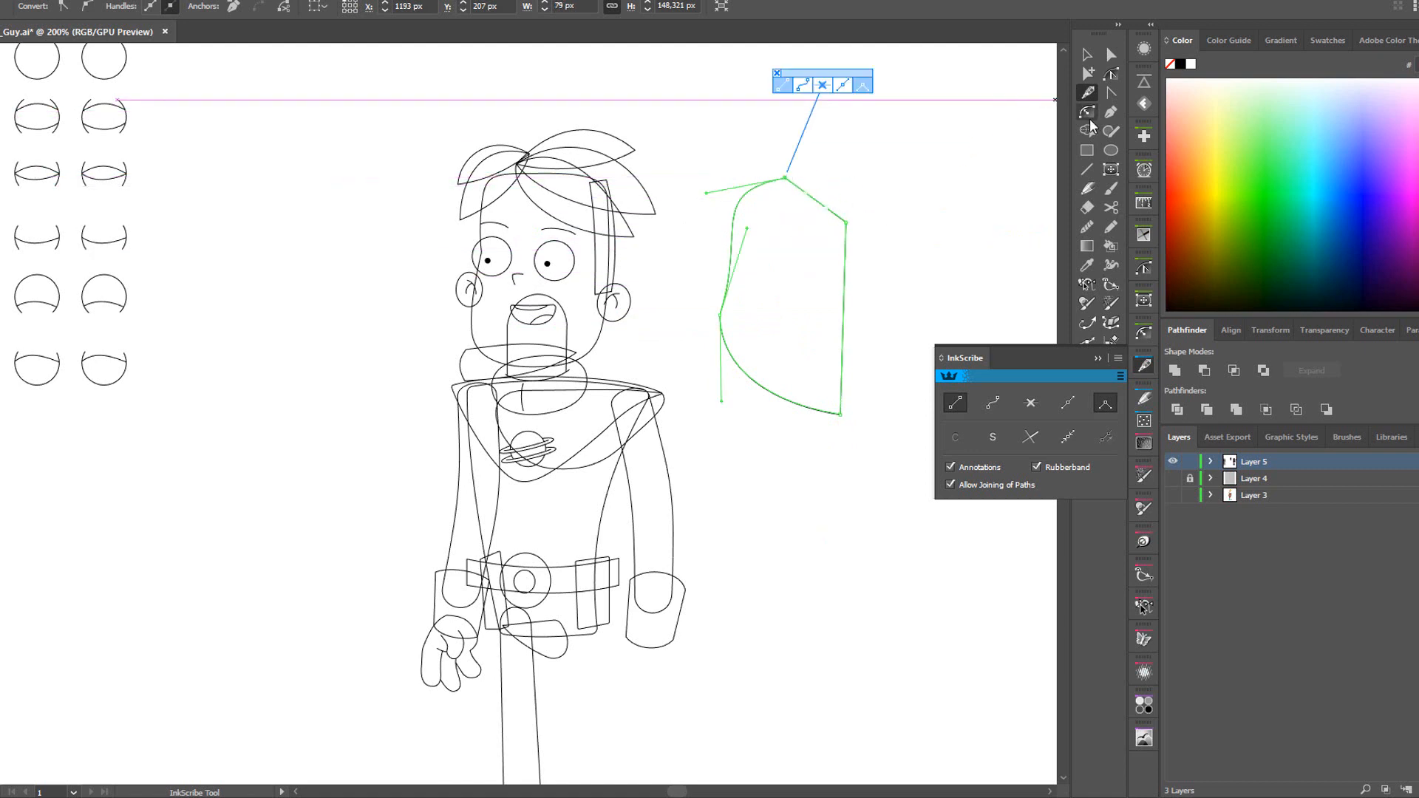
Sketch two crossing curves between the eye shapes and the character with Dynamic Sketch, joining them into one open path about 76 × 124 px.
{"action": "left_click", "coordinate": [1089, 193]}
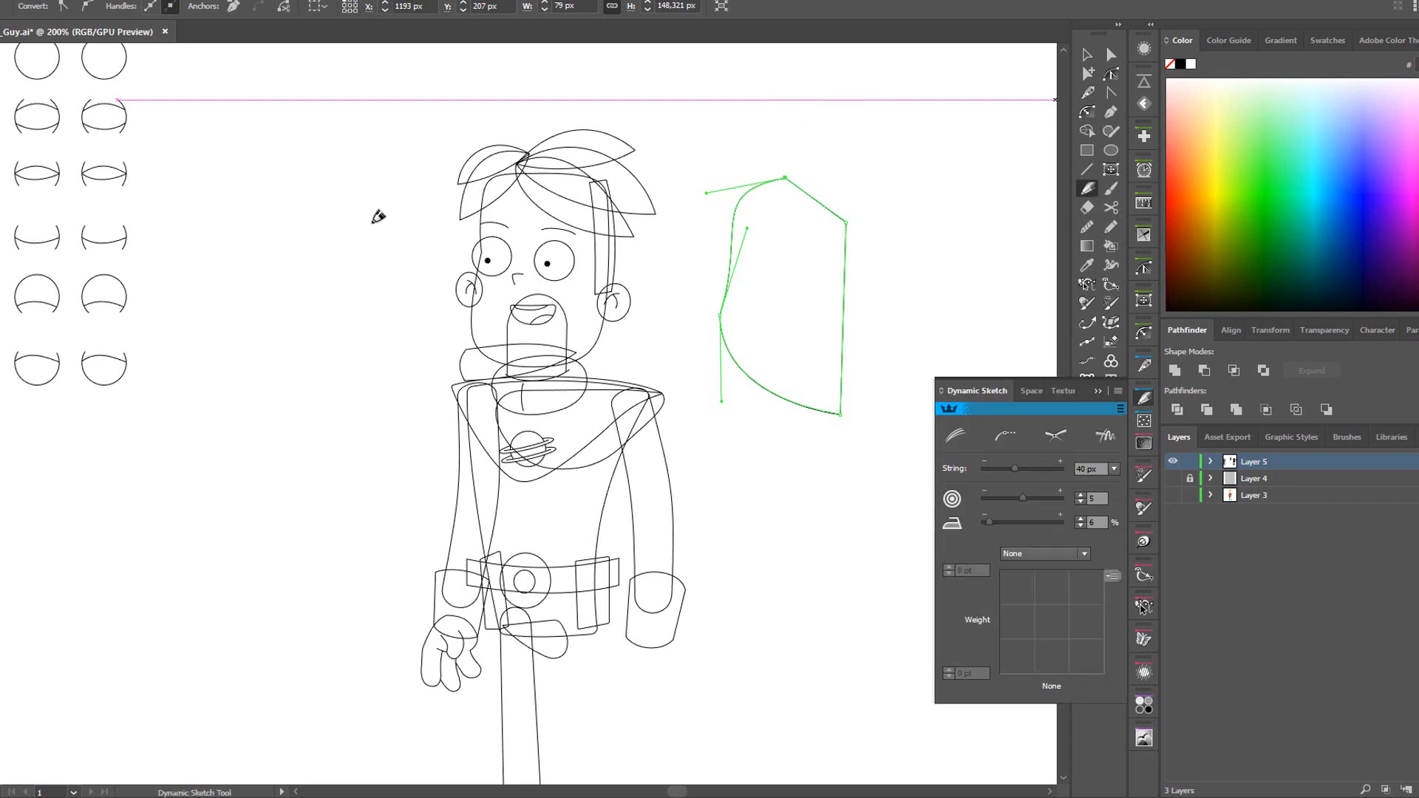
{"action": "left_click_drag", "start_coordinate": [373, 221], "coordinate": [274, 517]}
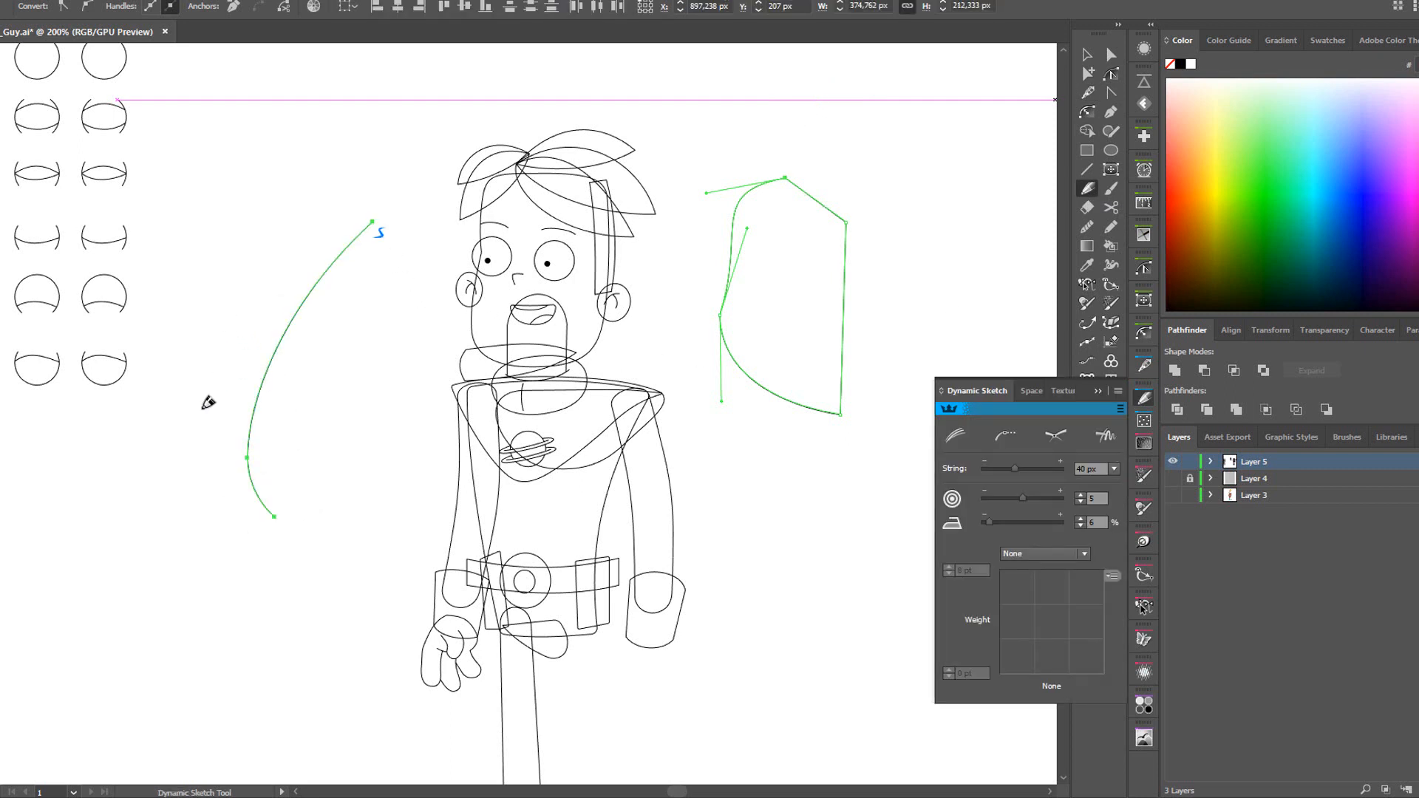
{"action": "left_click_drag", "start_coordinate": [203, 406], "coordinate": [361, 380]}
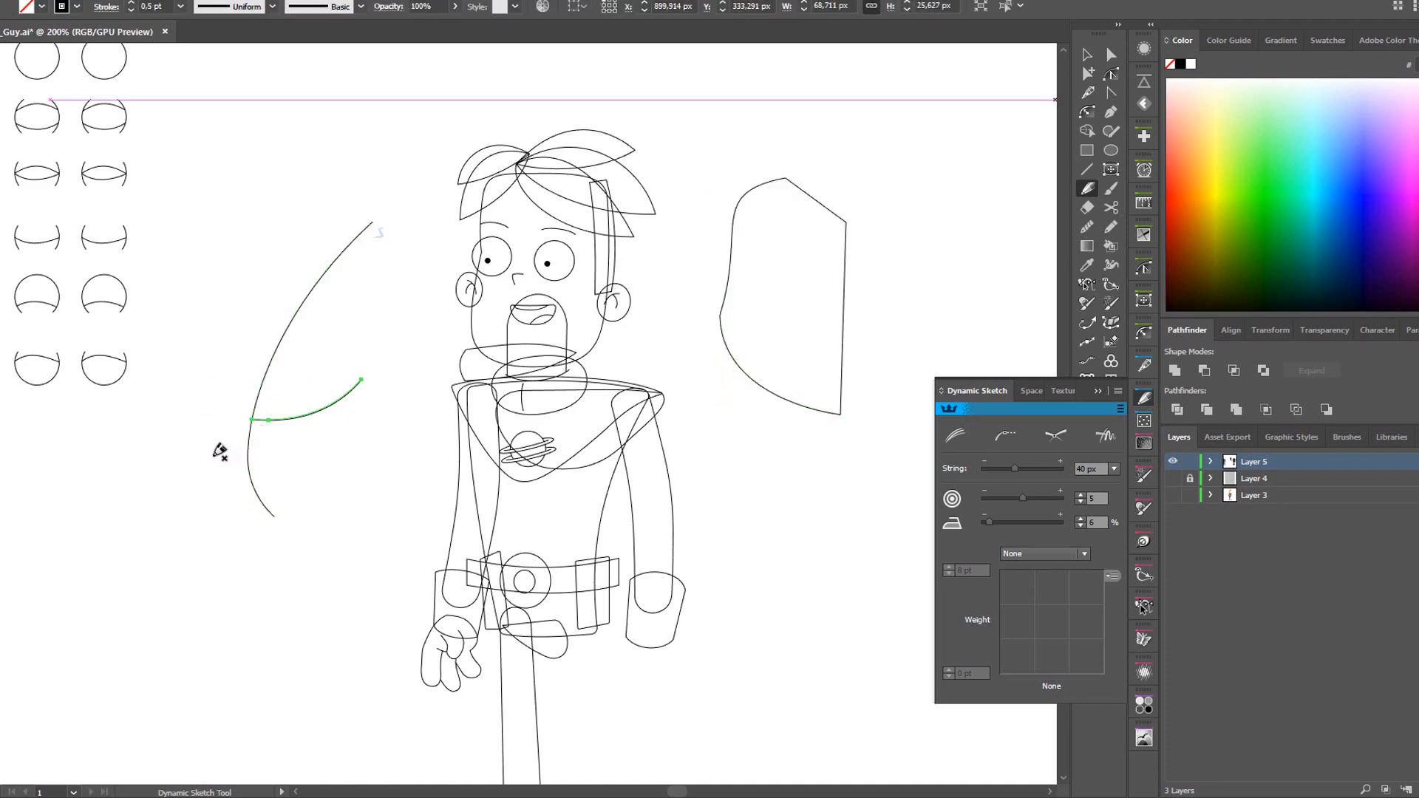
{"action": "scroll", "coordinate": [257, 371], "scroll_direction": "up", "scroll_amount": 3}
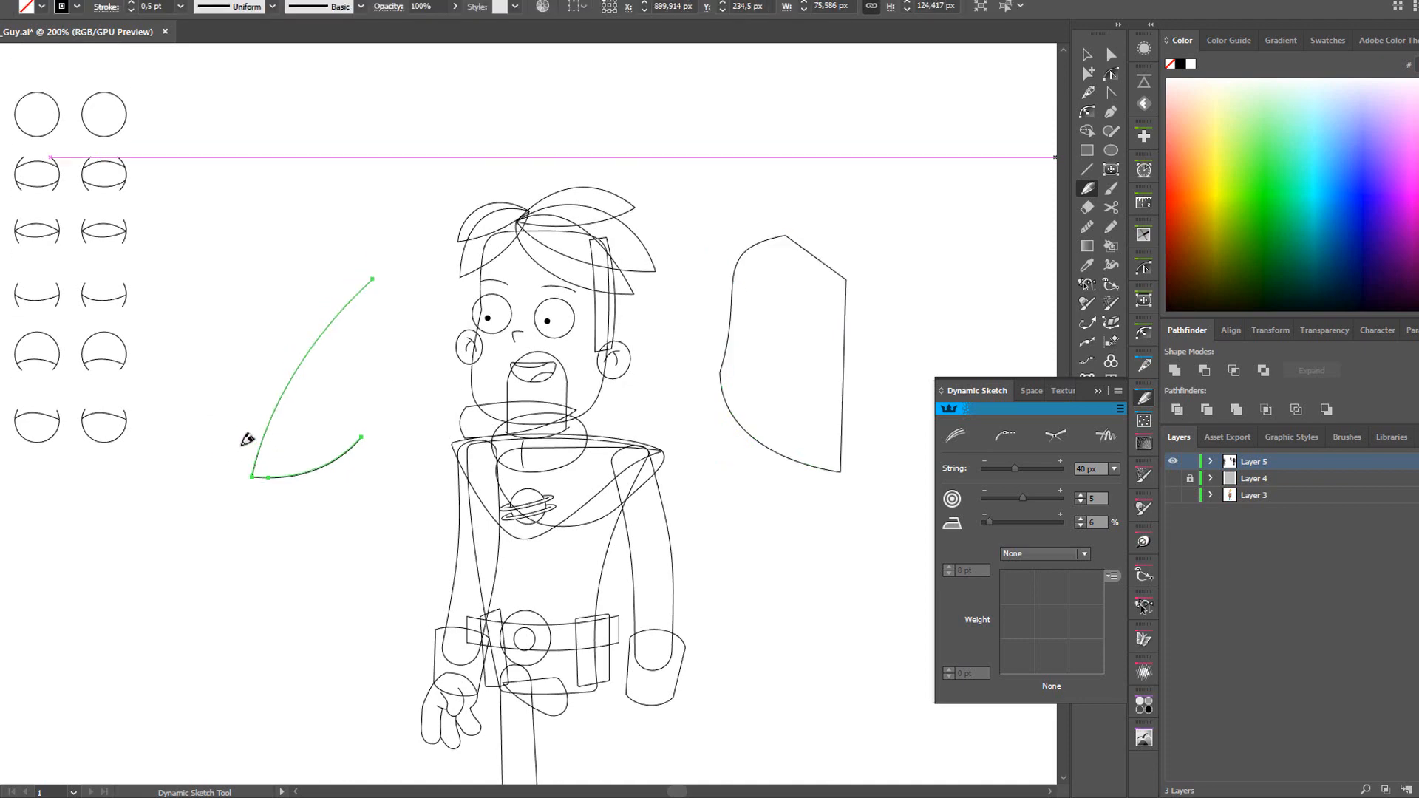
With PathScribe, move the joined path's corner point to about X 881.5, Y 362.7 px and the adjacent smooth point to about X 911.2, Y 374.8 px.
{"action": "key", "text": "ctrl+space"}
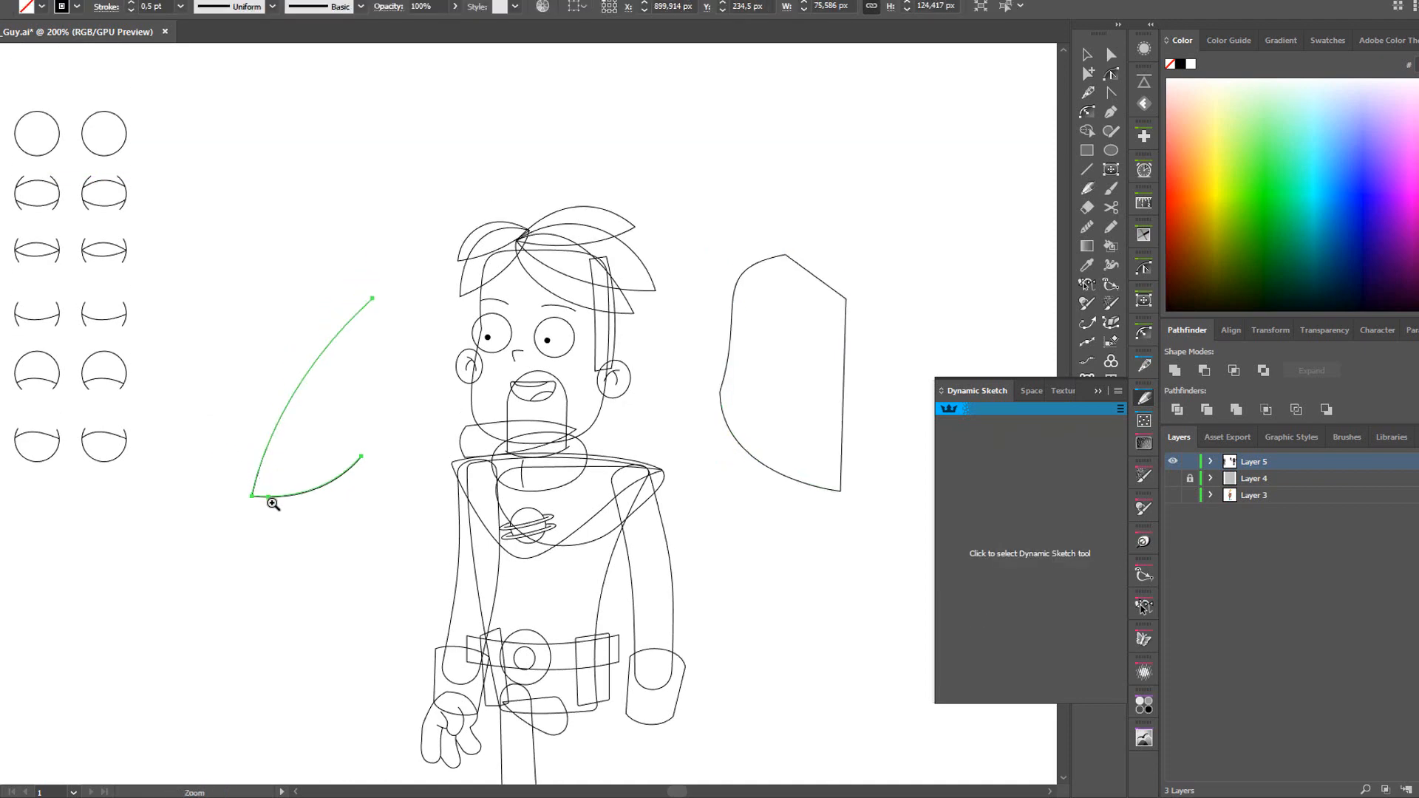
{"action": "left_click", "coordinate": [273, 503], "text": "ctrl"}
{"action": "left_click", "coordinate": [274, 508], "text": "ctrl"}
{"action": "key", "text": "space"}
{"action": "left_click_drag", "start_coordinate": [475, 295], "coordinate": [410, 337]}
{"action": "left_click_drag", "start_coordinate": [709, 303], "coordinate": [431, 352]}
{"action": "key", "text": "ctrl+space"}
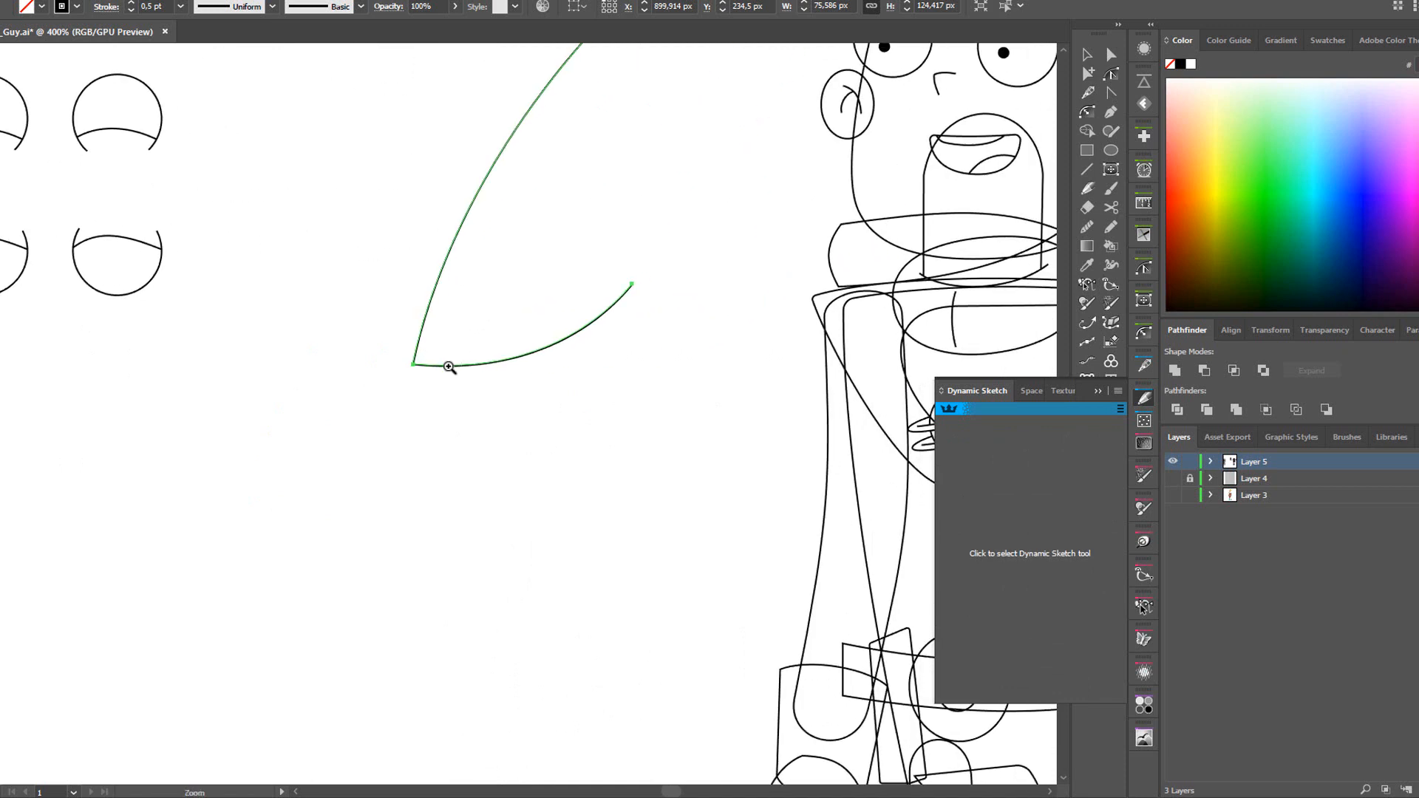
{"action": "left_click", "coordinate": [450, 368], "text": "ctrl"}
{"action": "left_click_drag", "start_coordinate": [515, 433], "coordinate": [487, 396]}
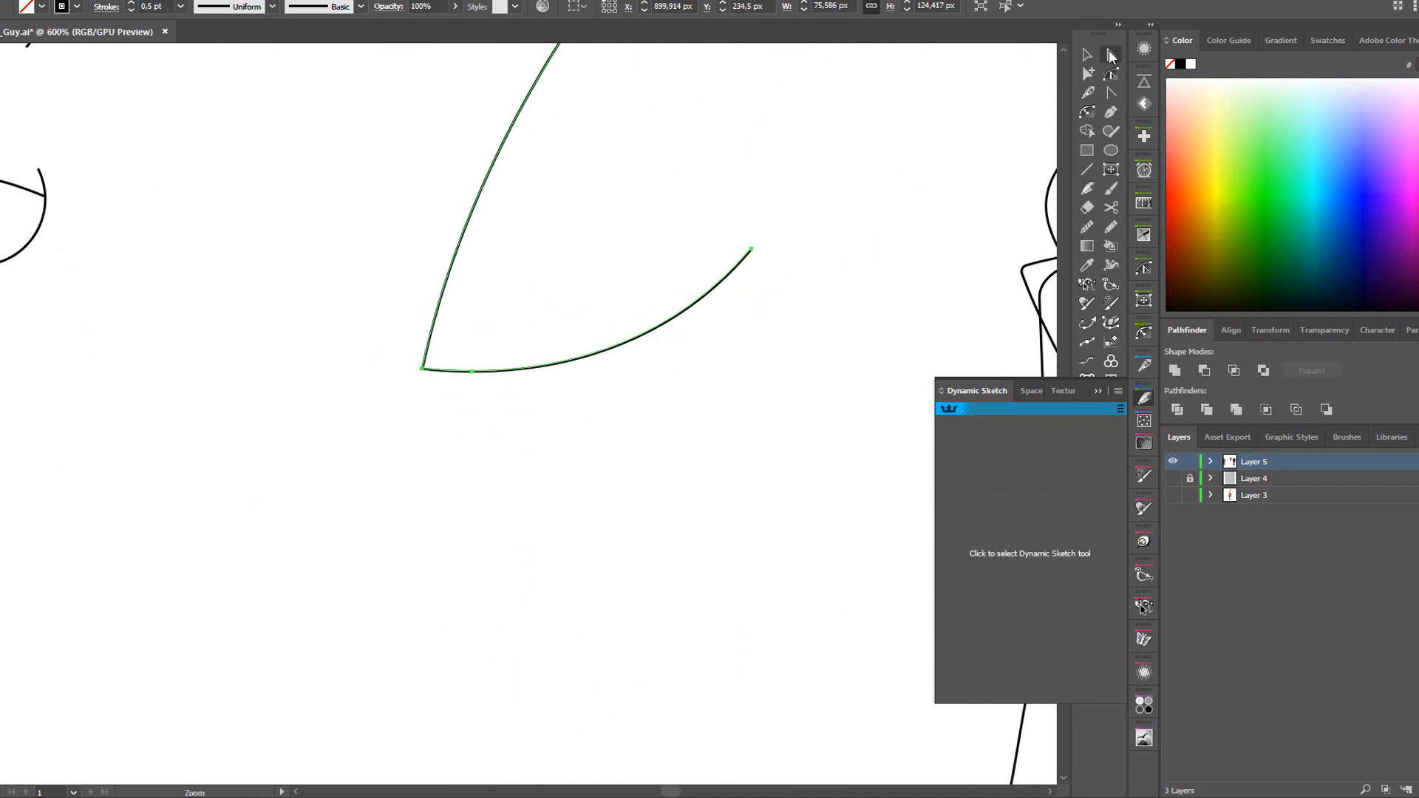
{"action": "left_click", "coordinate": [1111, 74]}
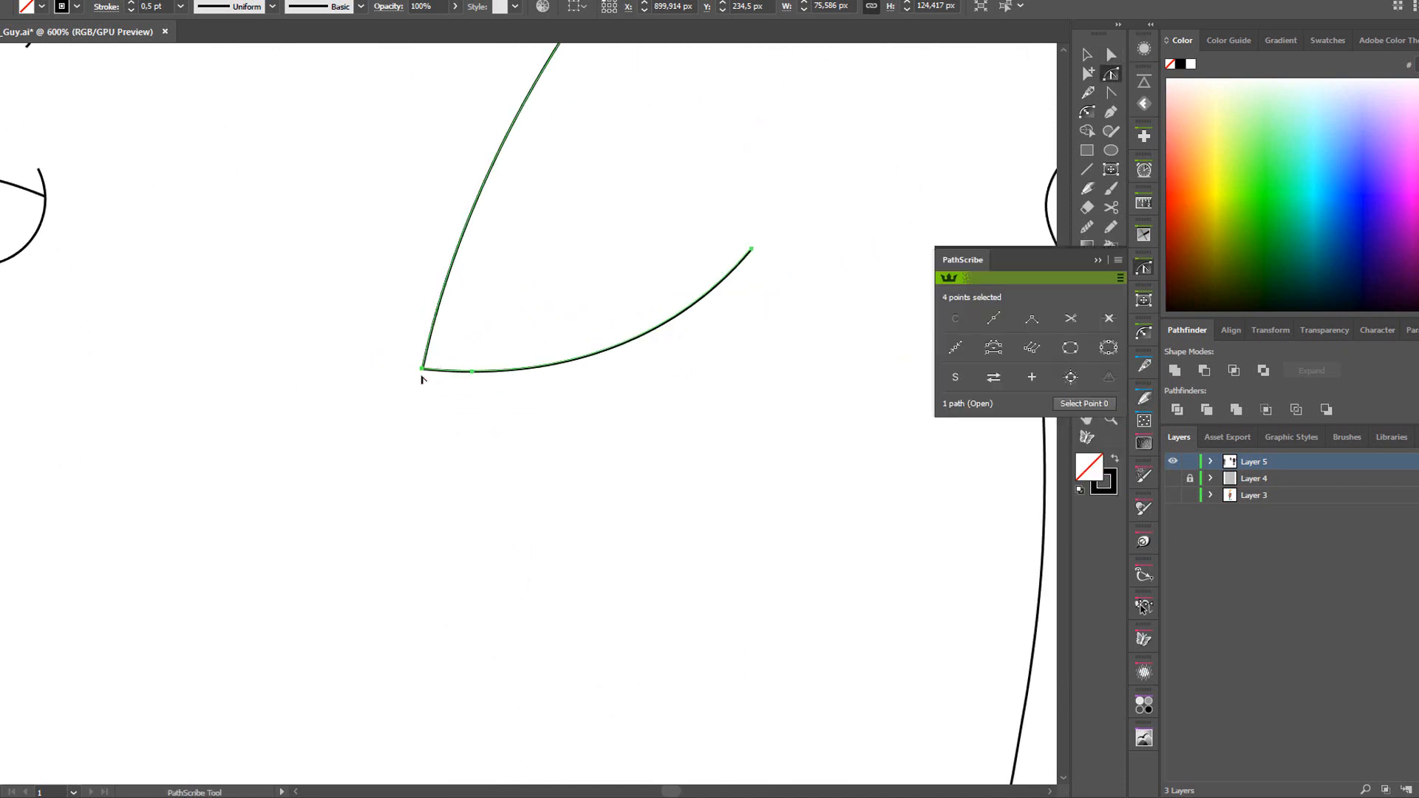
{"action": "left_click_drag", "start_coordinate": [422, 368], "coordinate": [334, 387]}
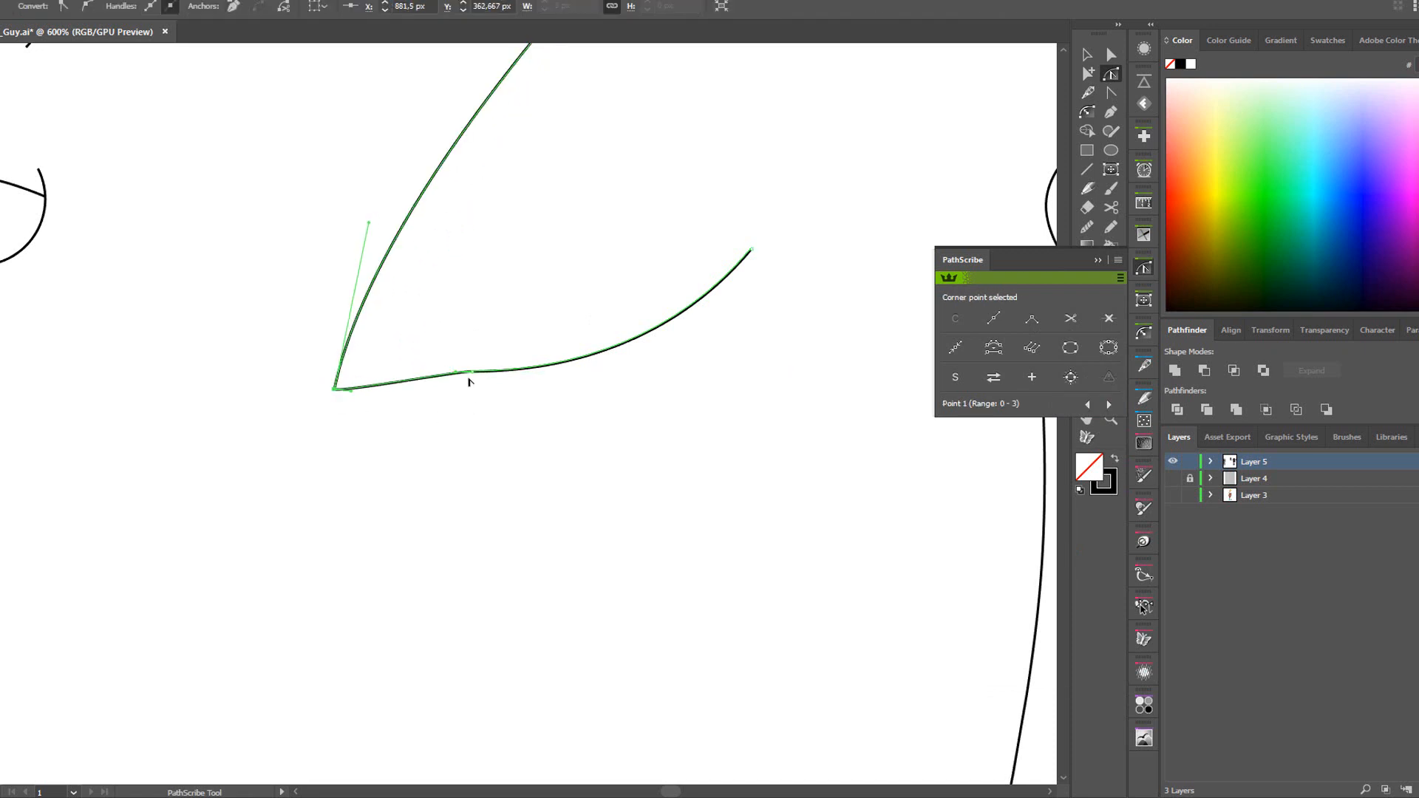
{"action": "left_click_drag", "start_coordinate": [474, 371], "coordinate": [488, 453]}
{"action": "left_click", "coordinate": [466, 464]}
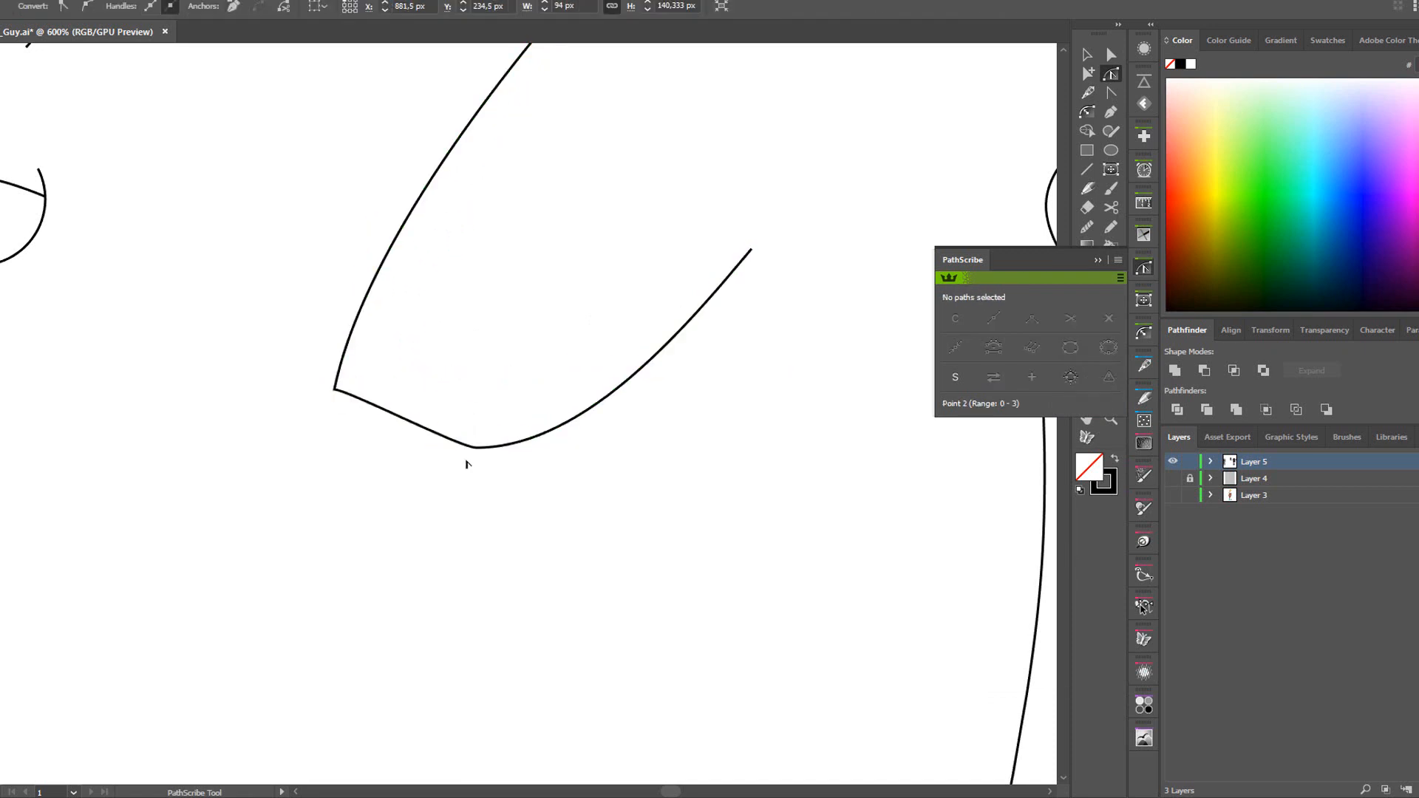
Collapse and reopen the PathScribe panel, and examine the types of the path's bottom, end and corner points.
{"action": "left_click", "coordinate": [476, 447]}
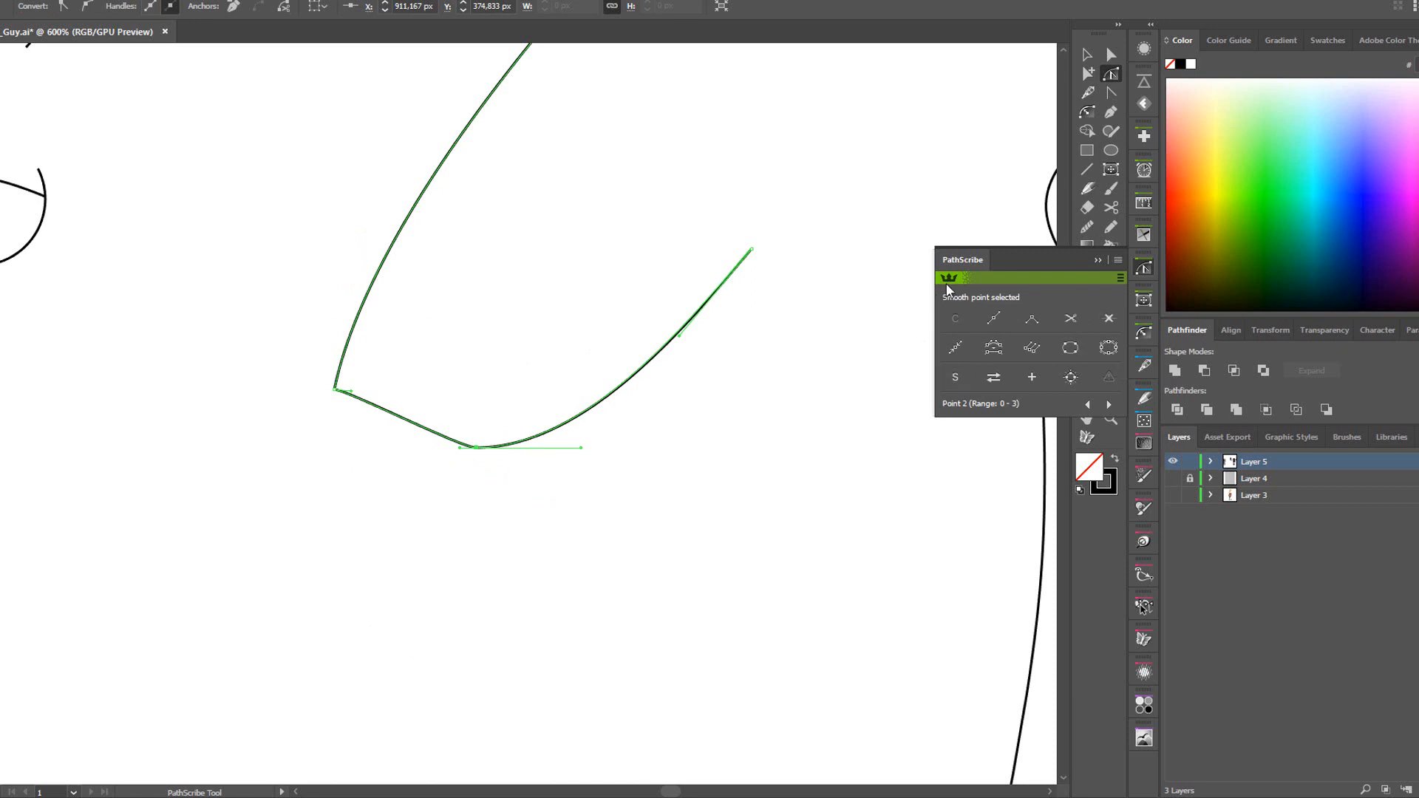
{"action": "left_click", "coordinate": [1094, 261]}
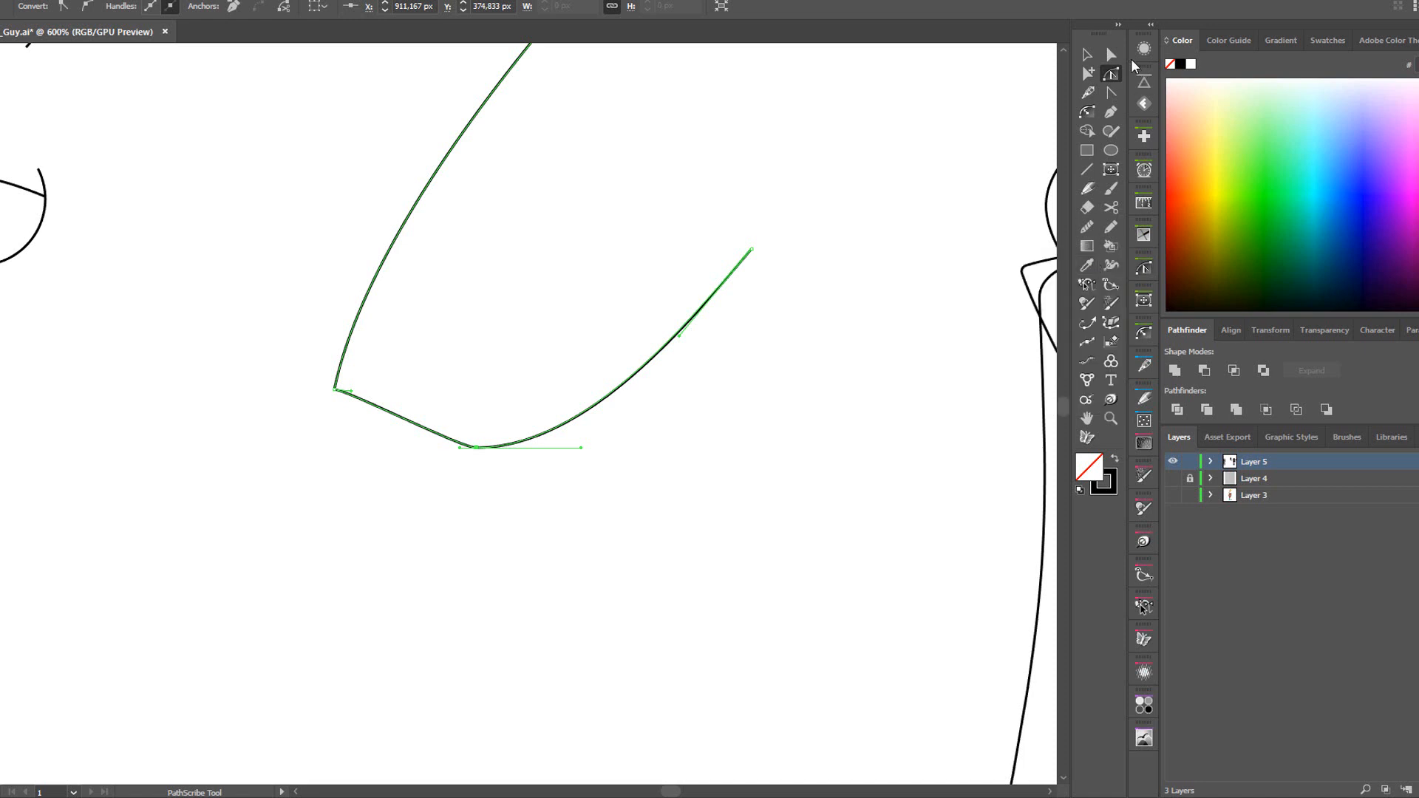
{"action": "left_click", "coordinate": [1140, 271]}
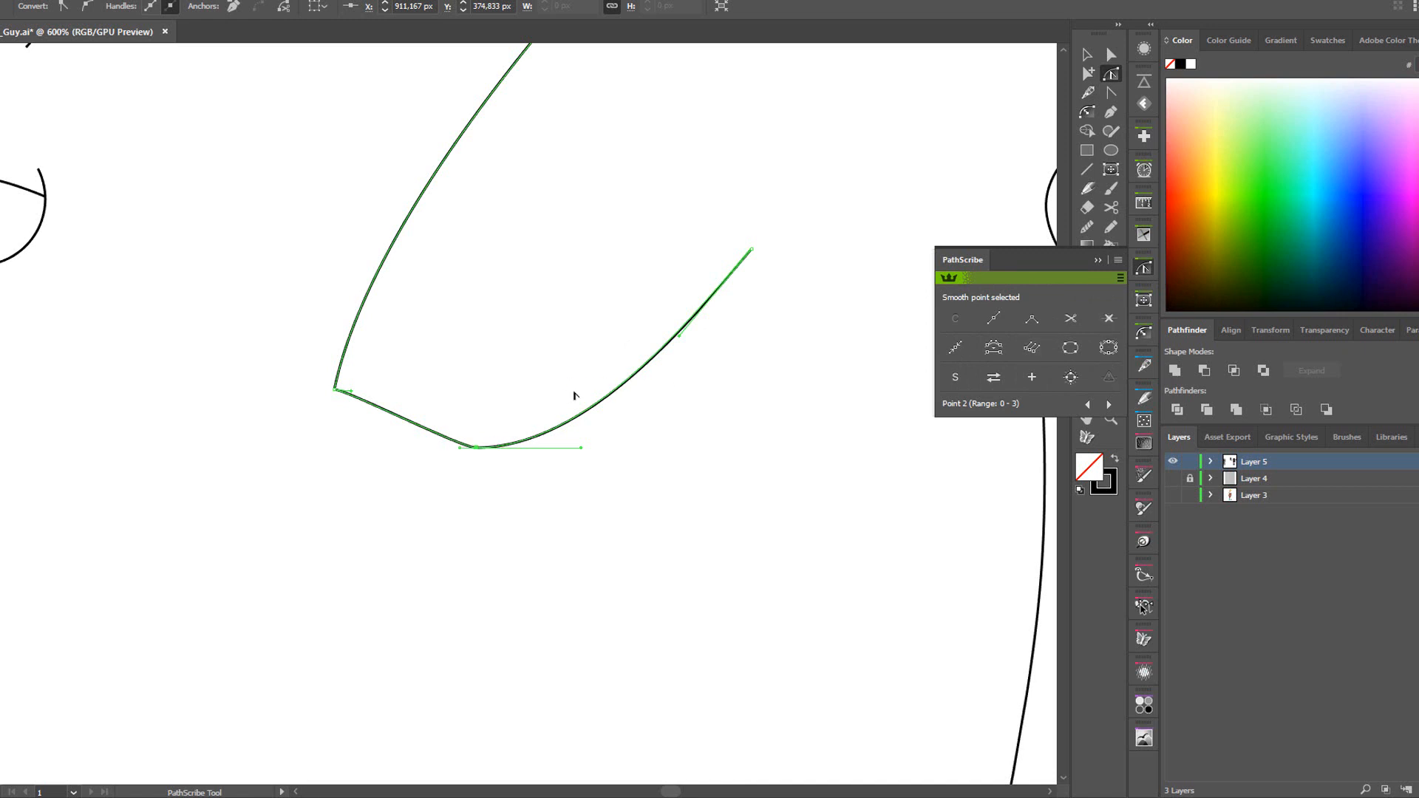
{"action": "left_click", "coordinate": [751, 251]}
{"action": "left_click", "coordinate": [337, 389]}
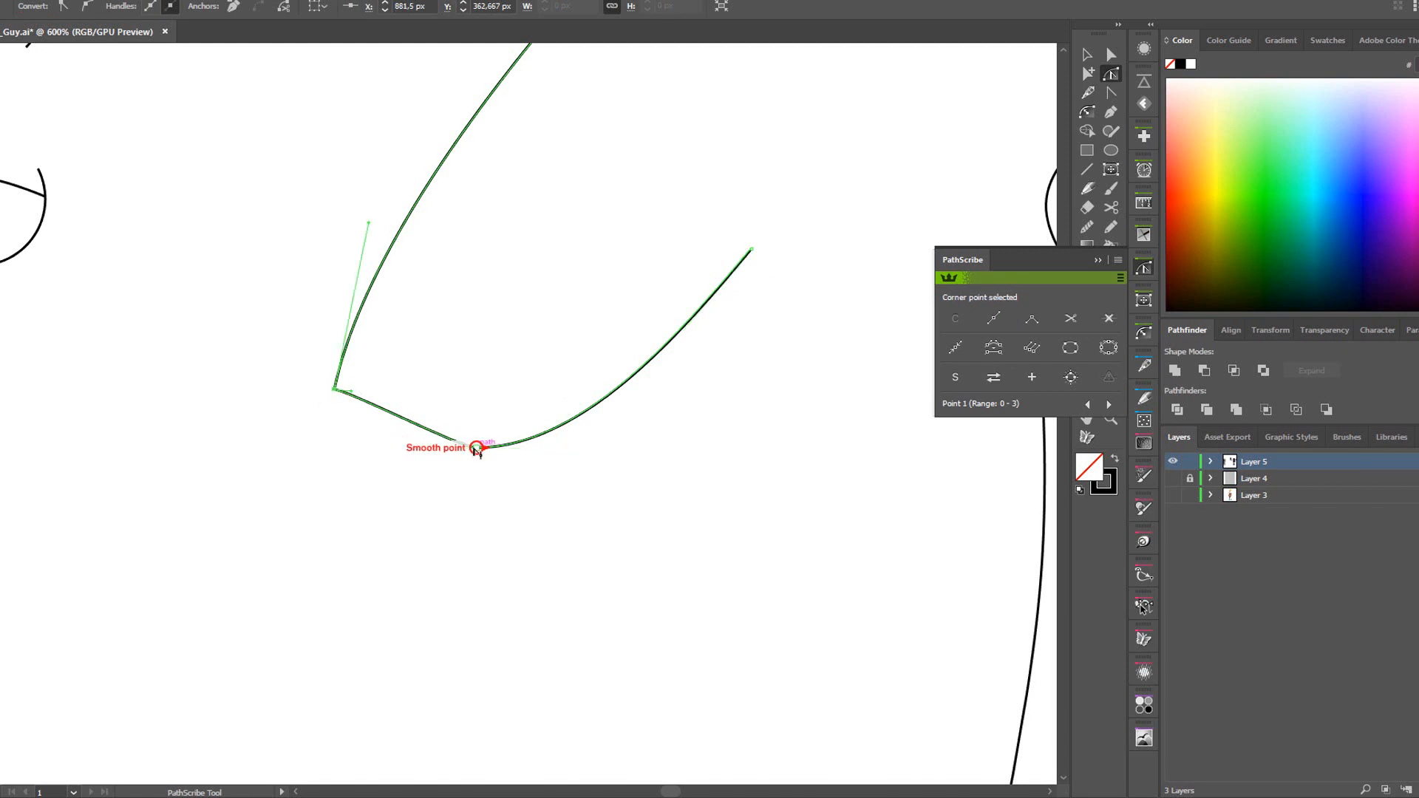
{"action": "left_click", "coordinate": [473, 447]}
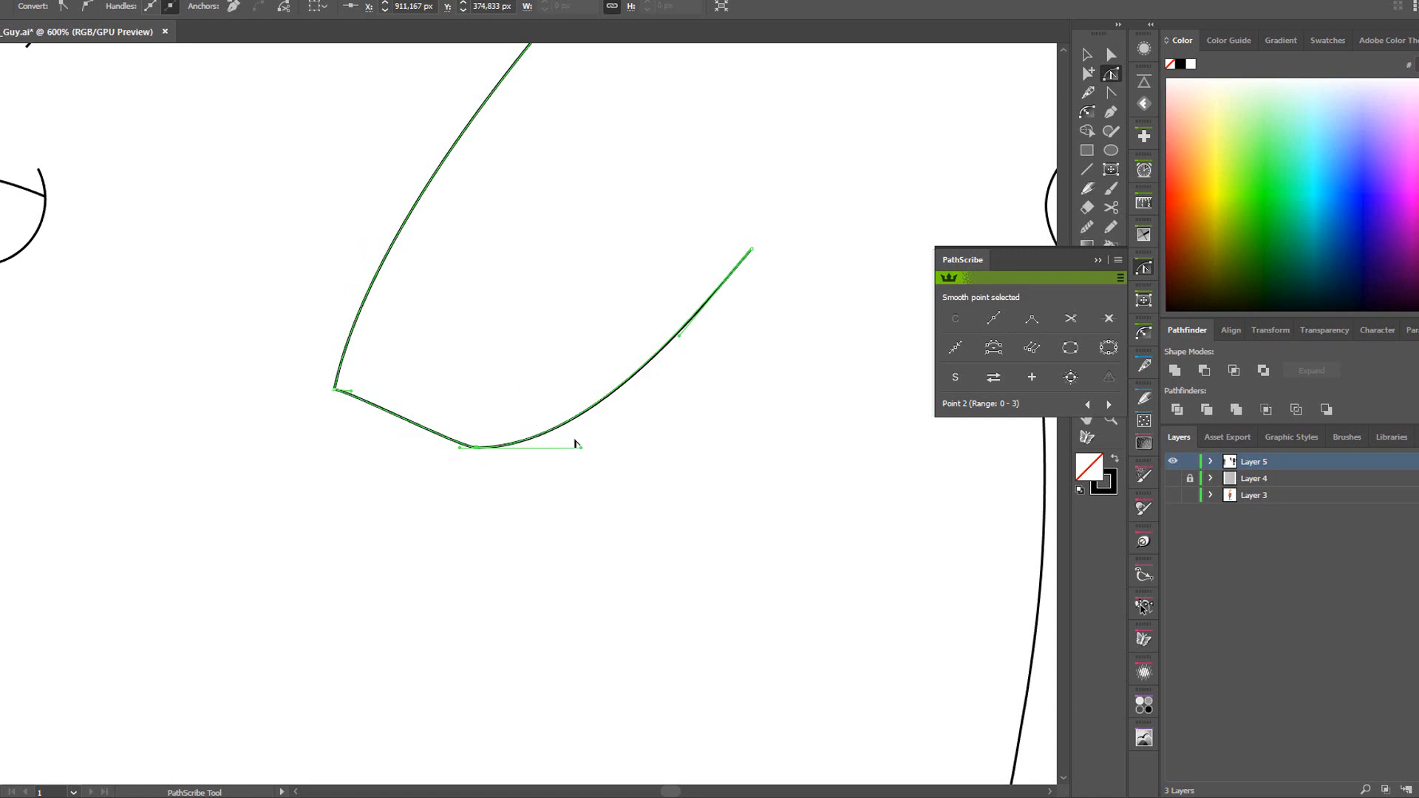
Delete the smooth point at the bottom of the path and undo the deletion.
{"action": "key", "text": "Delete"}
{"action": "key", "text": "ctrl+z"}
{"action": "key", "text": "ctrl+z"}
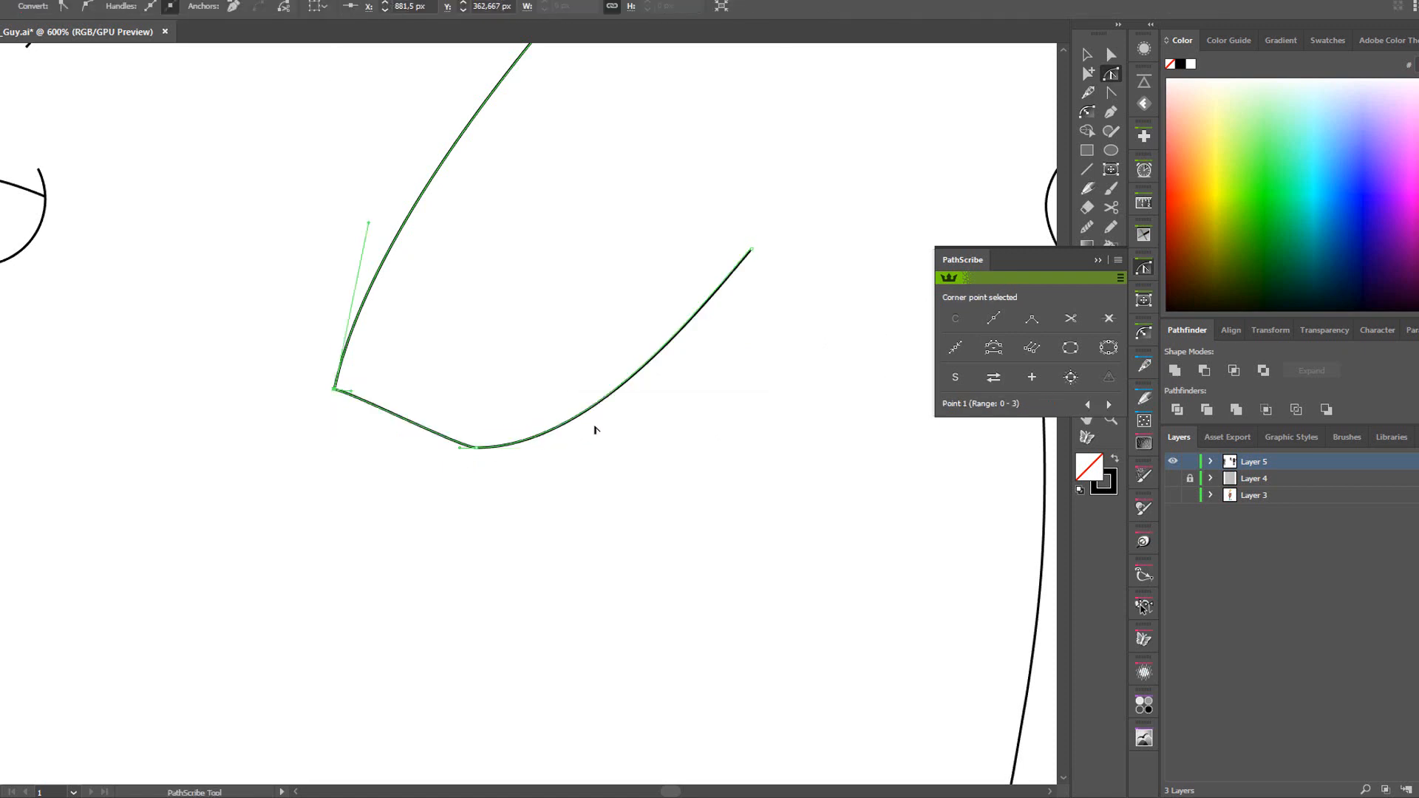
Reselect the bottom smooth point, remove it with PathScribe while preserving the curve, and undo the removal.
{"action": "left_click", "coordinate": [540, 447]}
{"action": "left_click", "coordinate": [476, 449]}
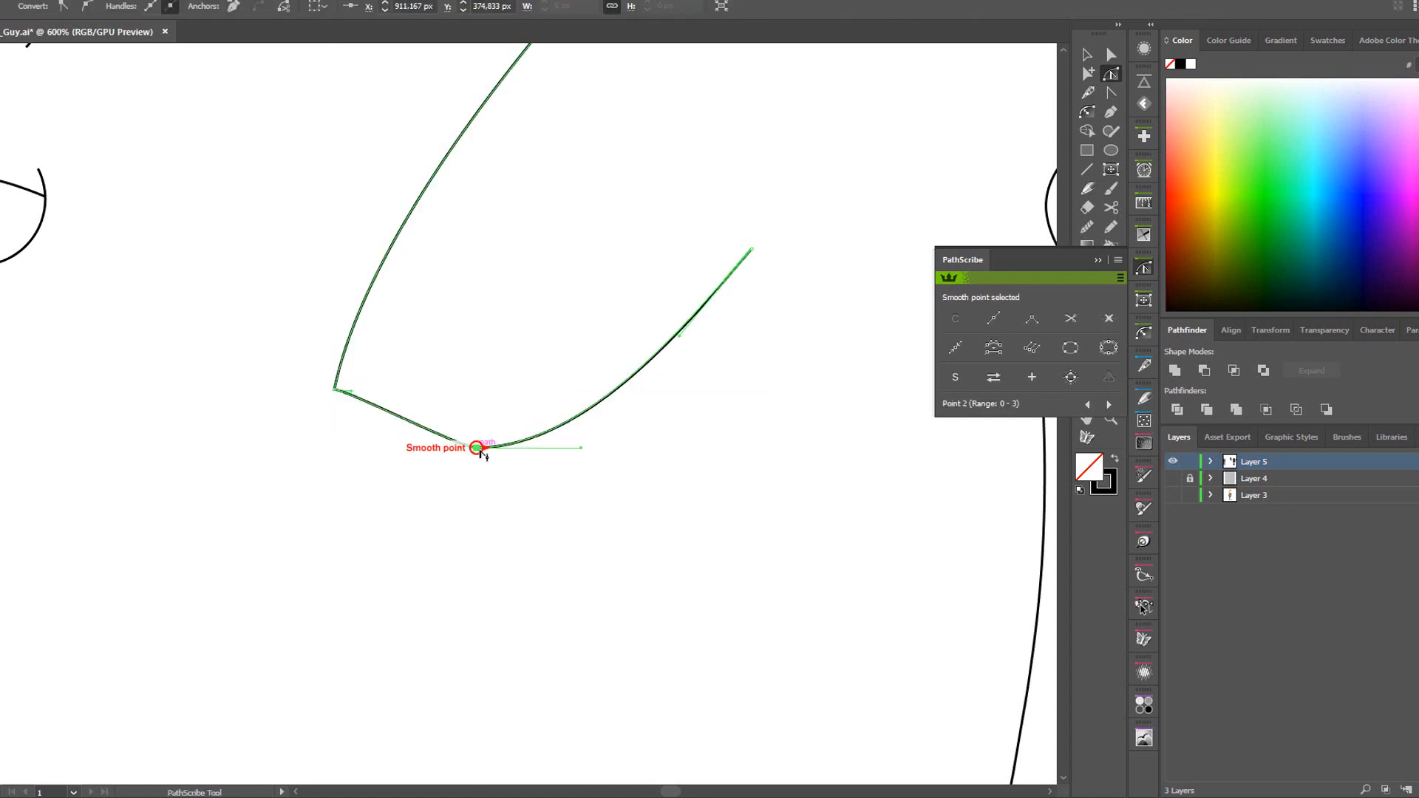
{"action": "right_click", "coordinate": [479, 453]}
{"action": "left_click", "coordinate": [476, 448]}
{"action": "left_click", "coordinate": [1109, 53]}
{"action": "key", "text": "alt"}
{"action": "key", "text": "ctrl"}
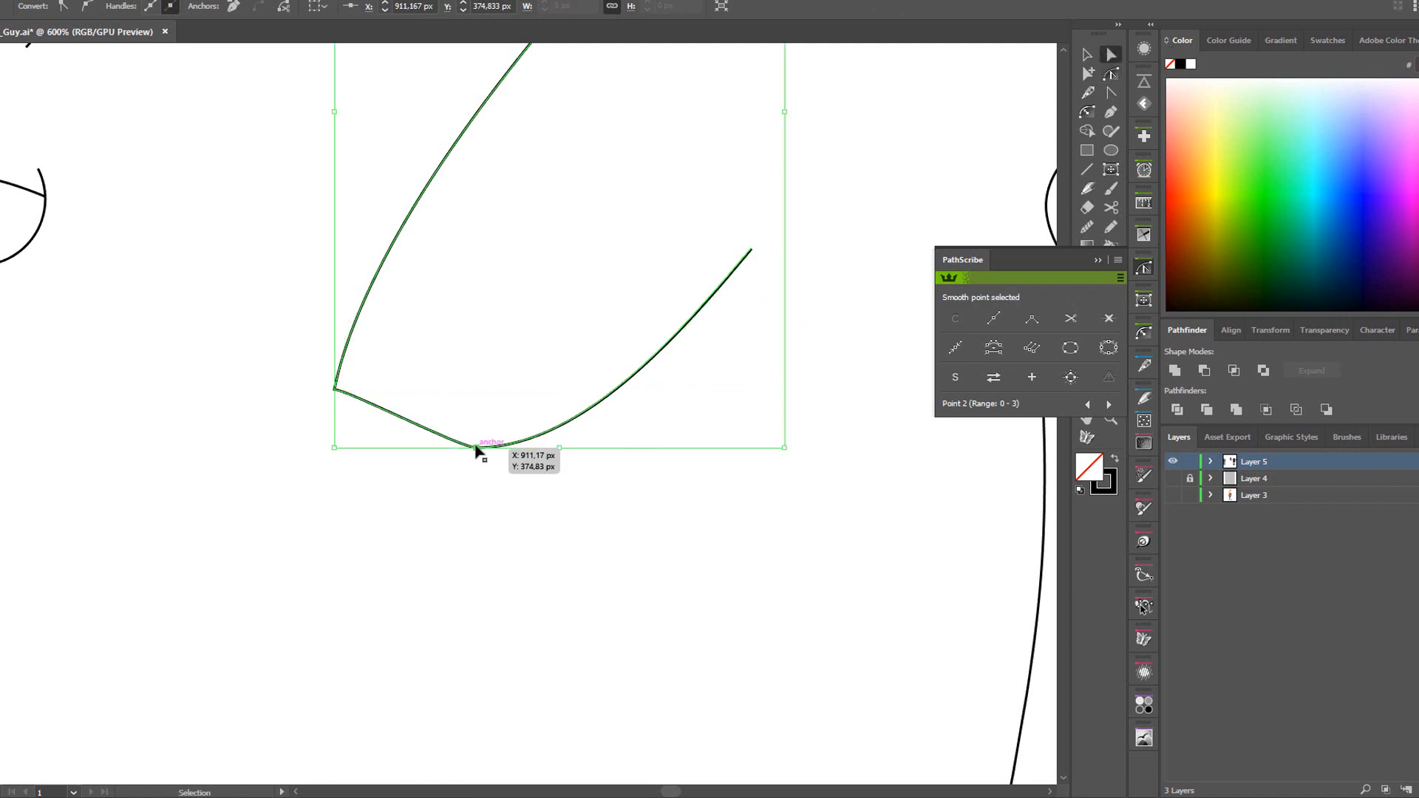
{"action": "key", "text": "alt"}
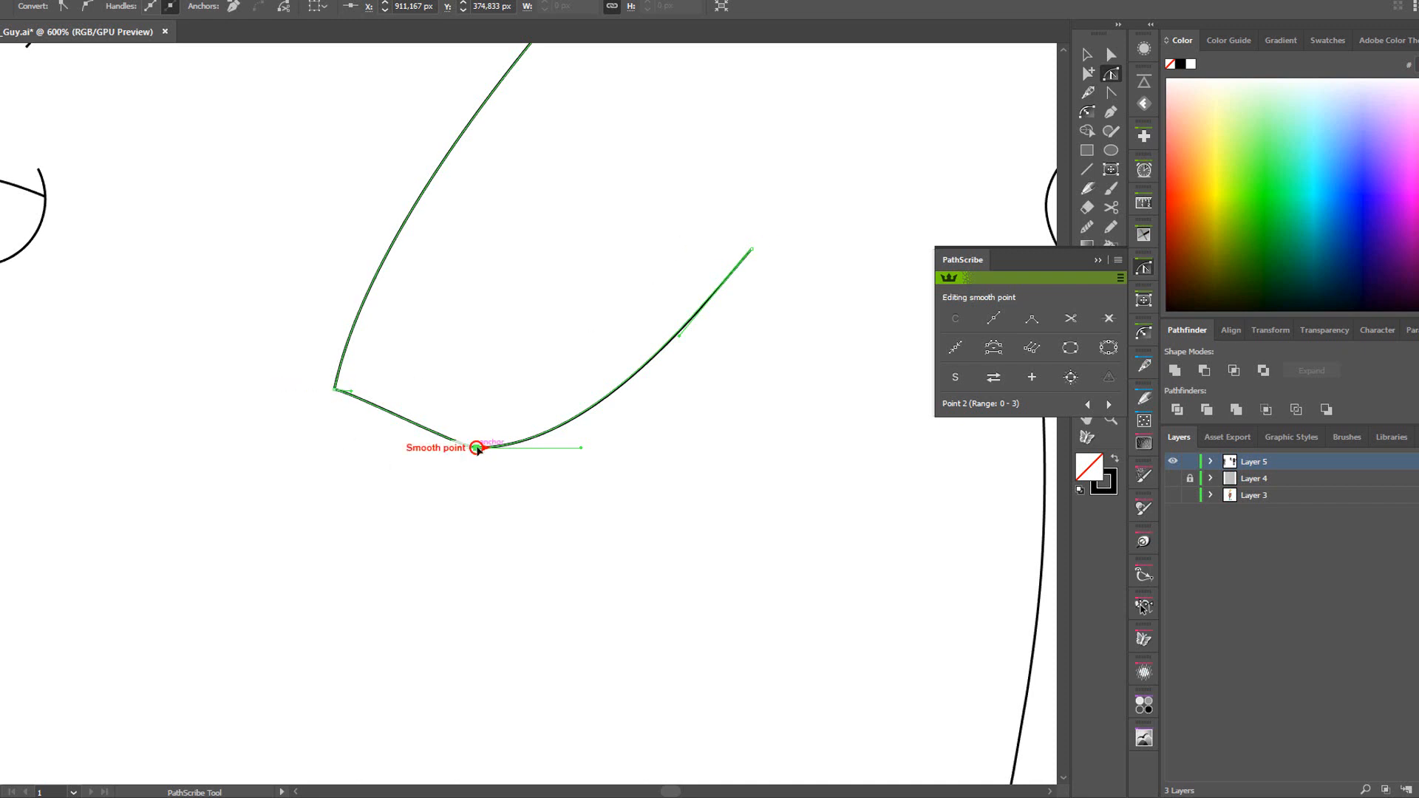
{"action": "left_click", "coordinate": [1108, 319]}
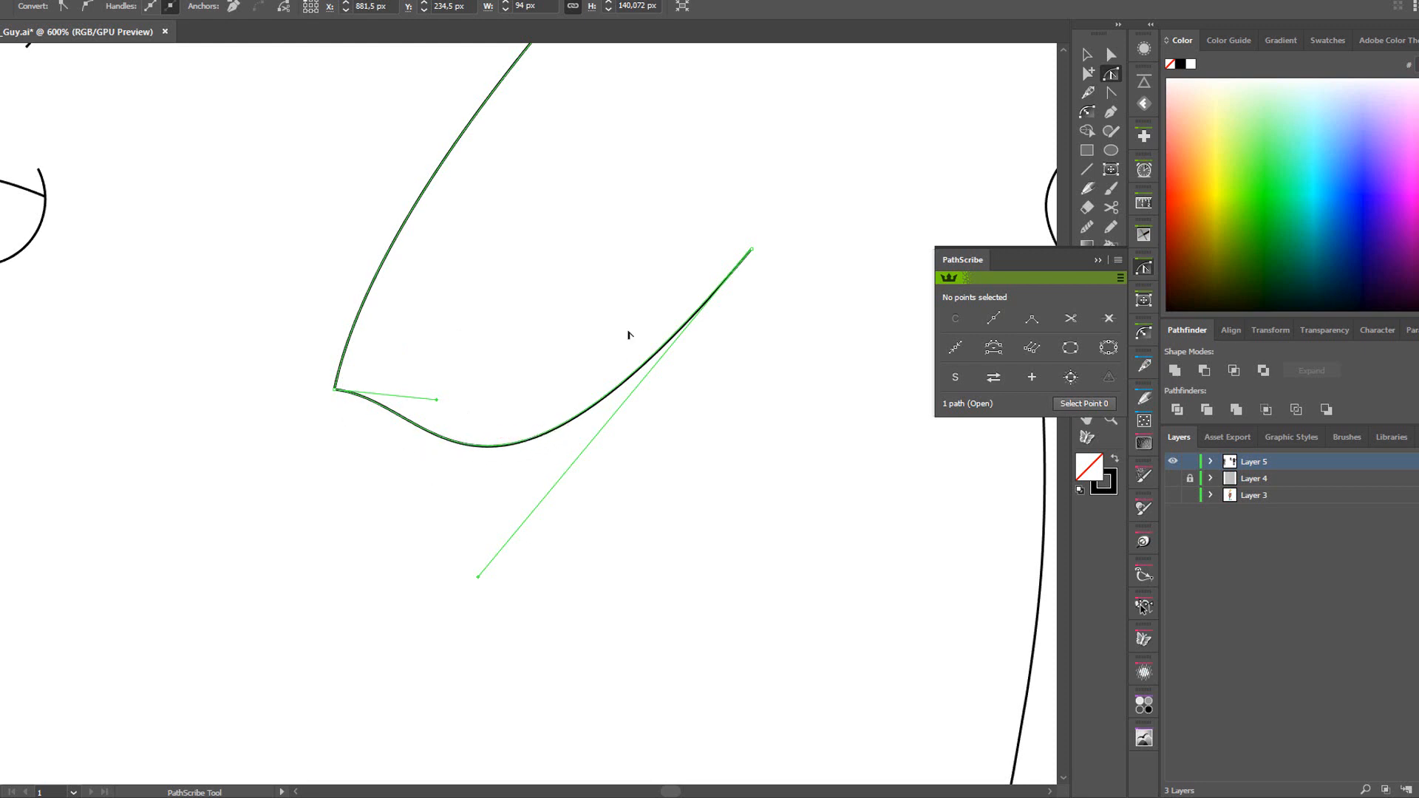
{"action": "key", "text": "ctrl+z"}
Lengthen the bottom smooth point's left handle and move the point to about X 925.5, Y 391.5 px.
{"action": "left_click", "coordinate": [487, 471]}
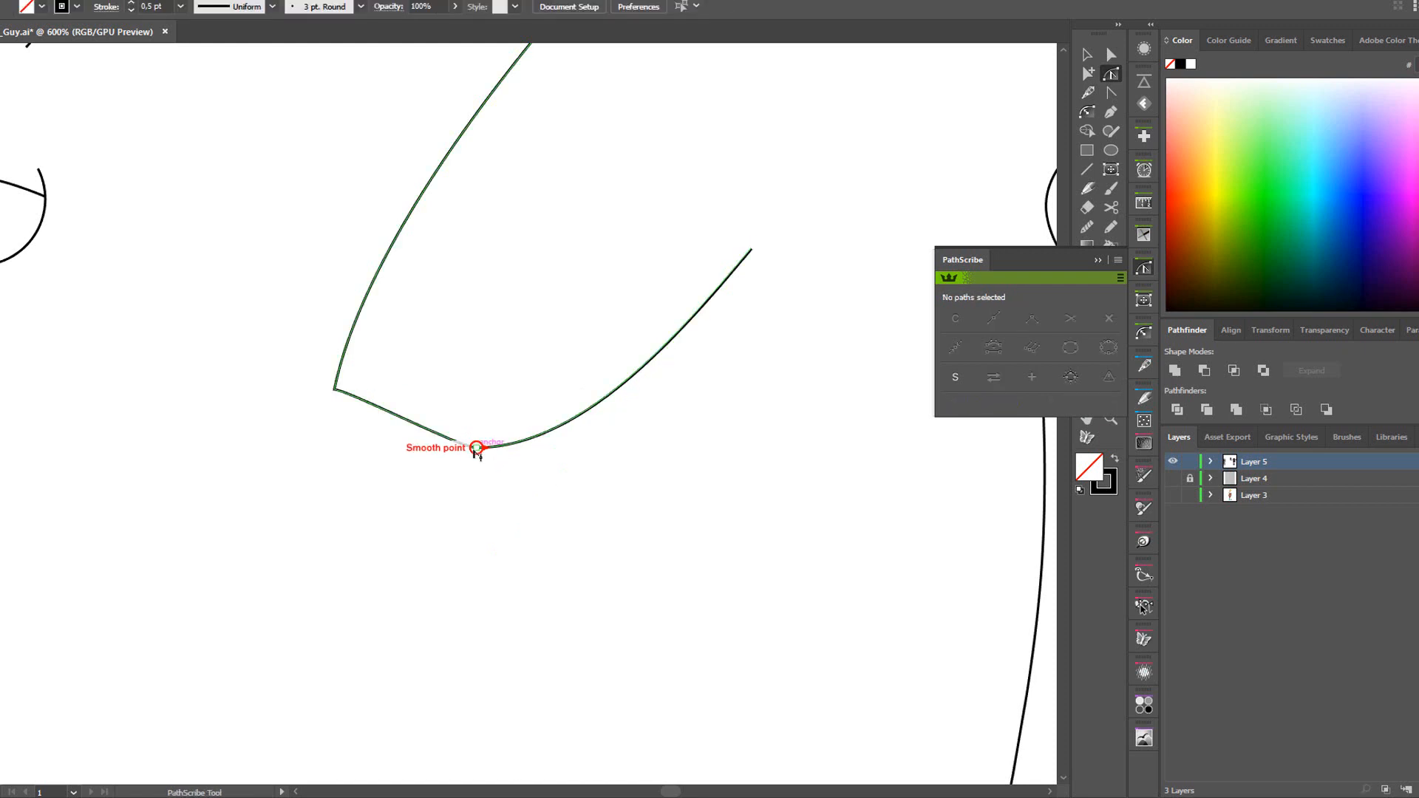
{"action": "left_click", "coordinate": [477, 448]}
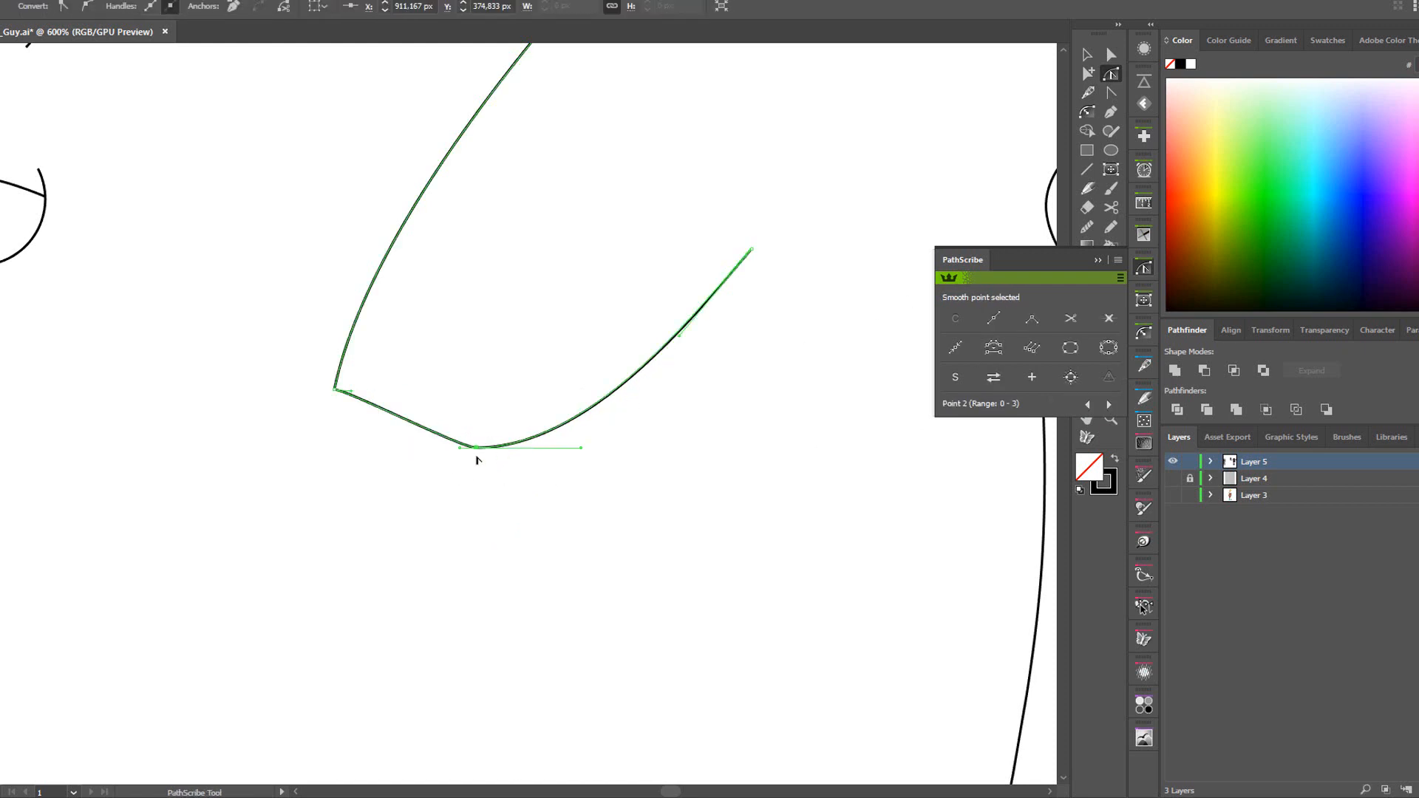
{"action": "left_click_drag", "start_coordinate": [459, 450], "coordinate": [393, 449]}
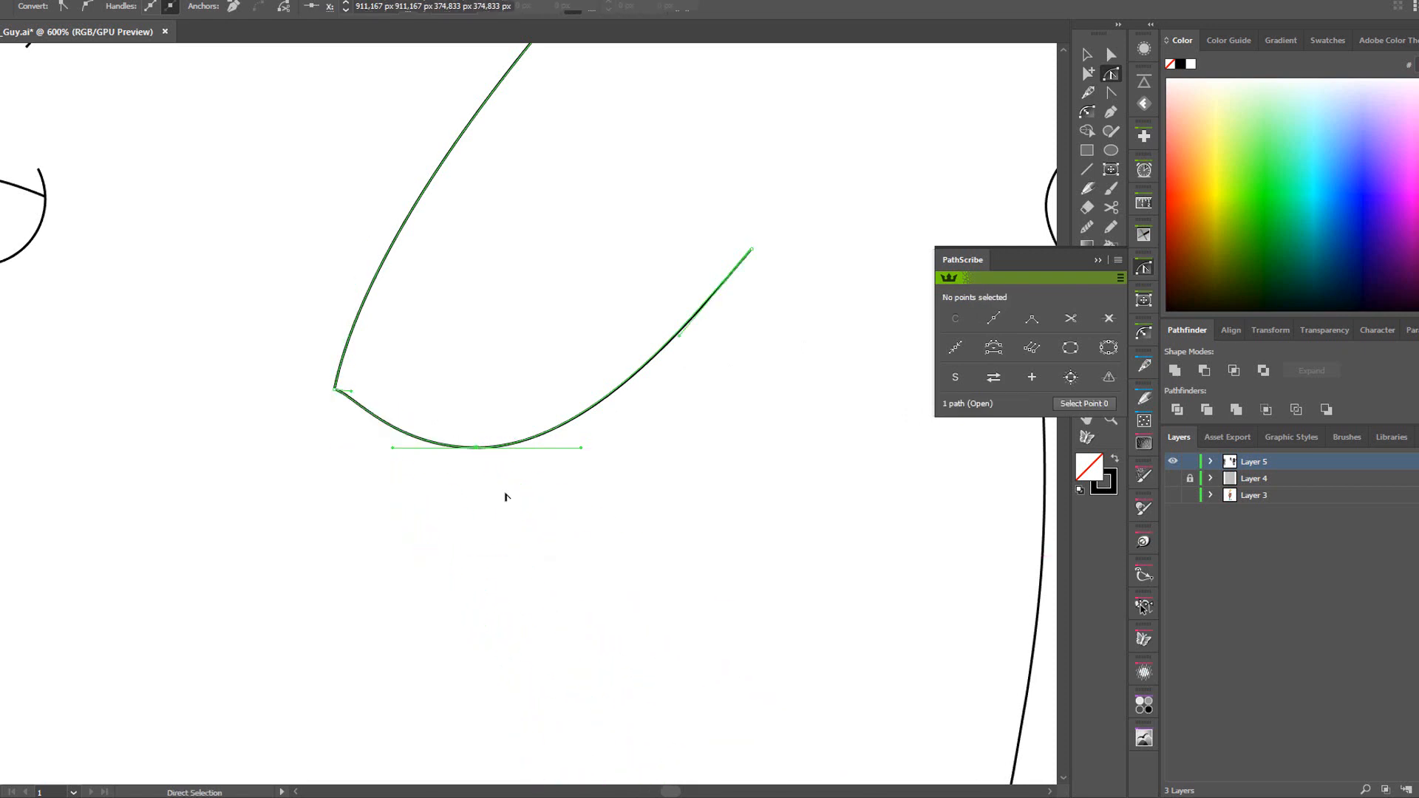
{"action": "left_click_drag", "start_coordinate": [476, 447], "coordinate": [545, 527]}
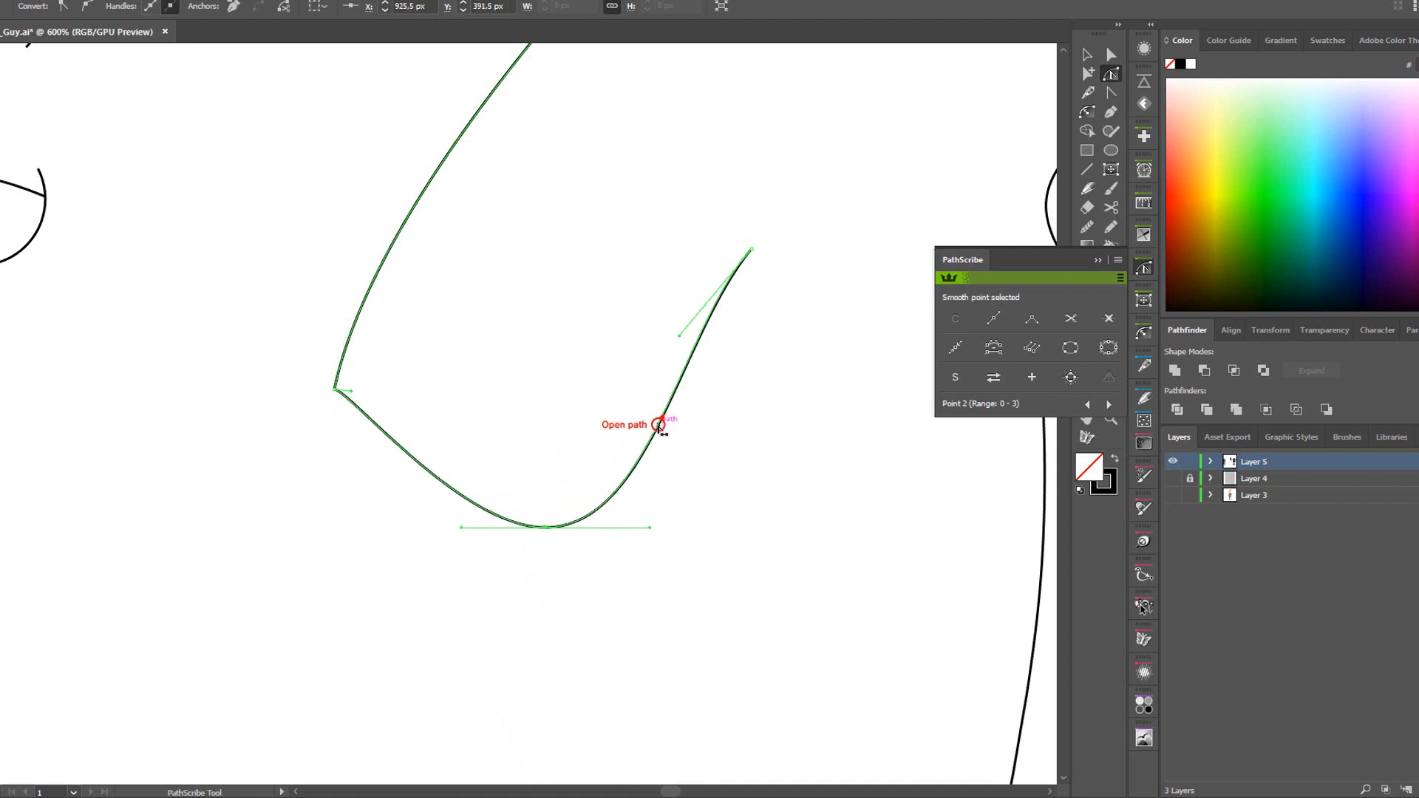
Add a smooth point on each side of the curve's bottom, then remove the bottom and right-hand points with PathScribe while preserving the curve.
{"action": "left_click", "coordinate": [656, 433]}
{"action": "left_click", "coordinate": [463, 495]}
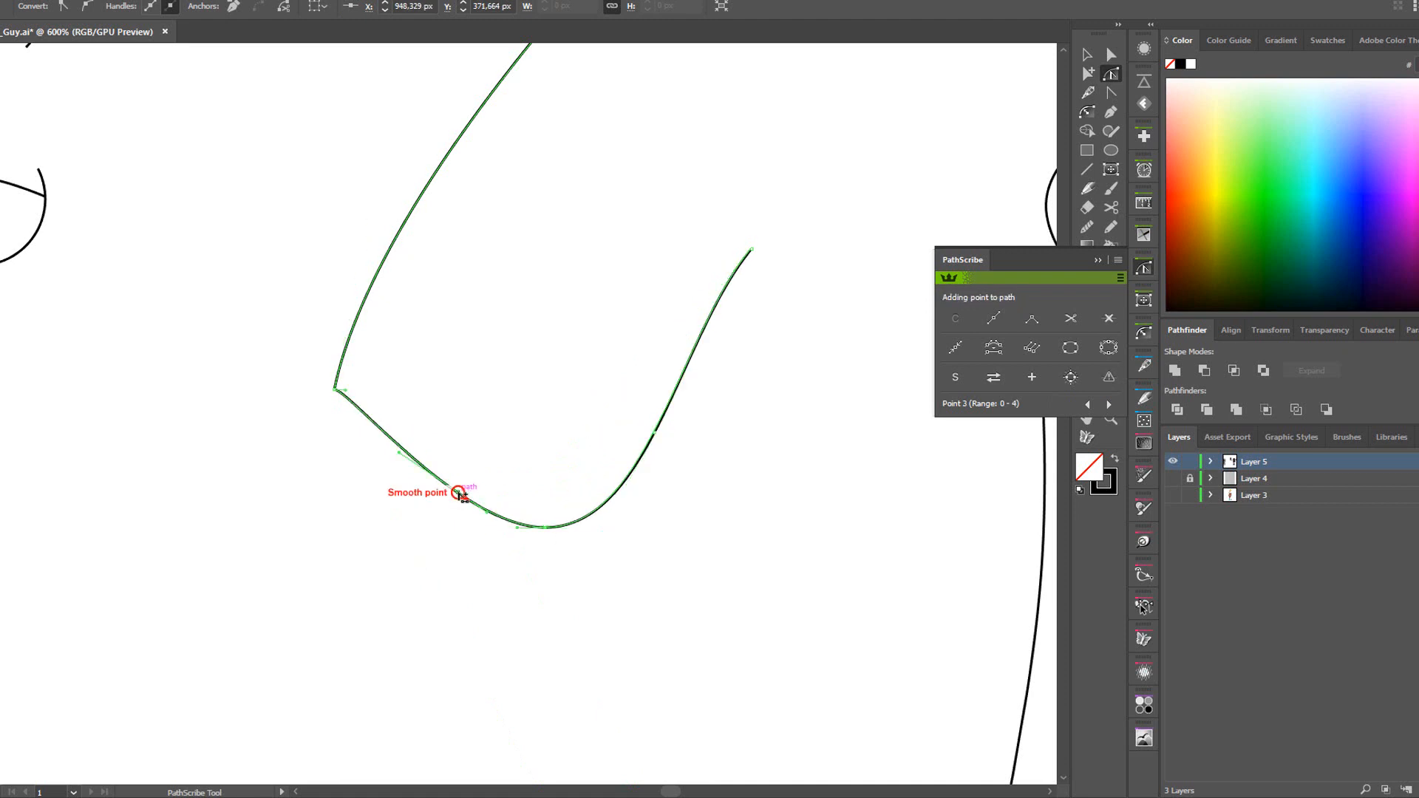
{"action": "left_click", "coordinate": [546, 527]}
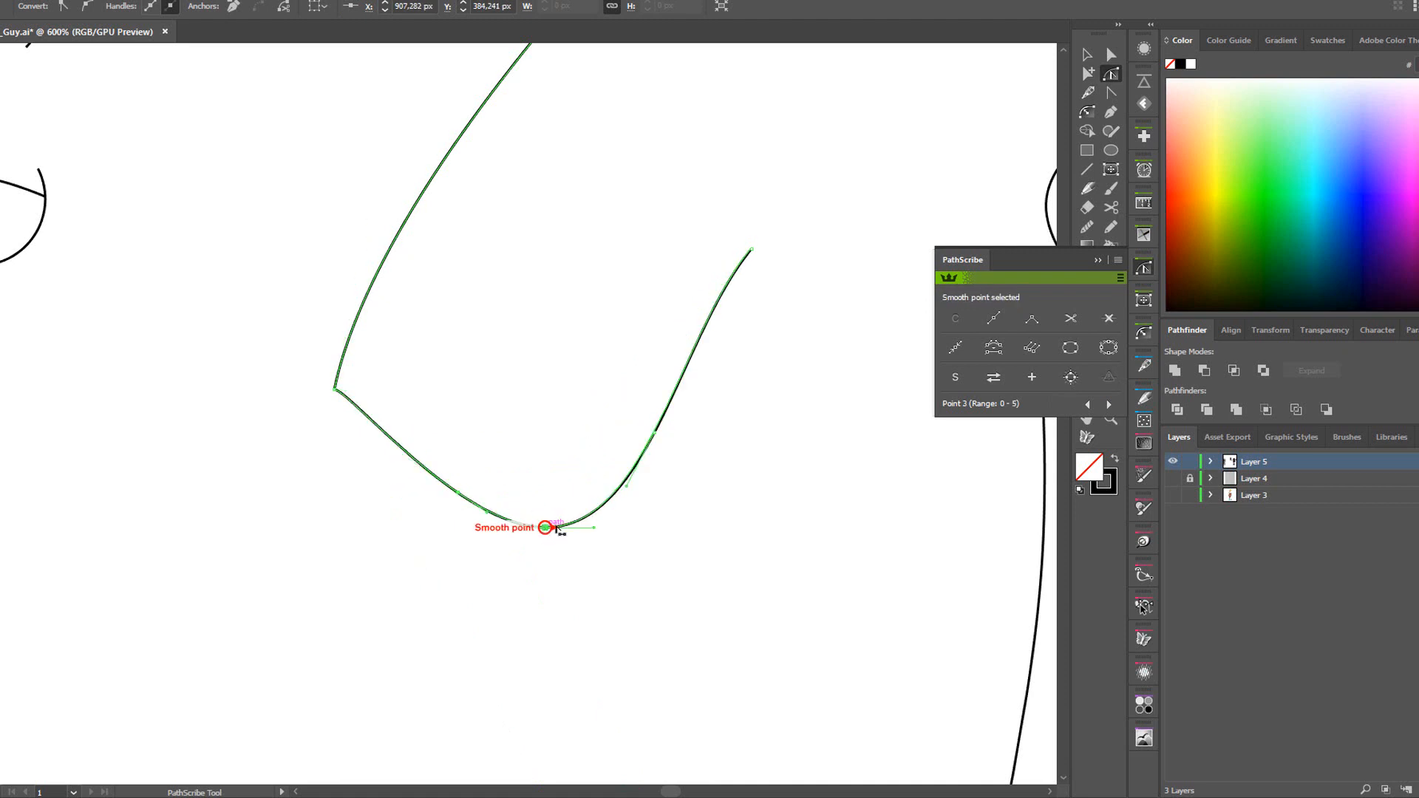
{"action": "left_click", "coordinate": [1108, 320]}
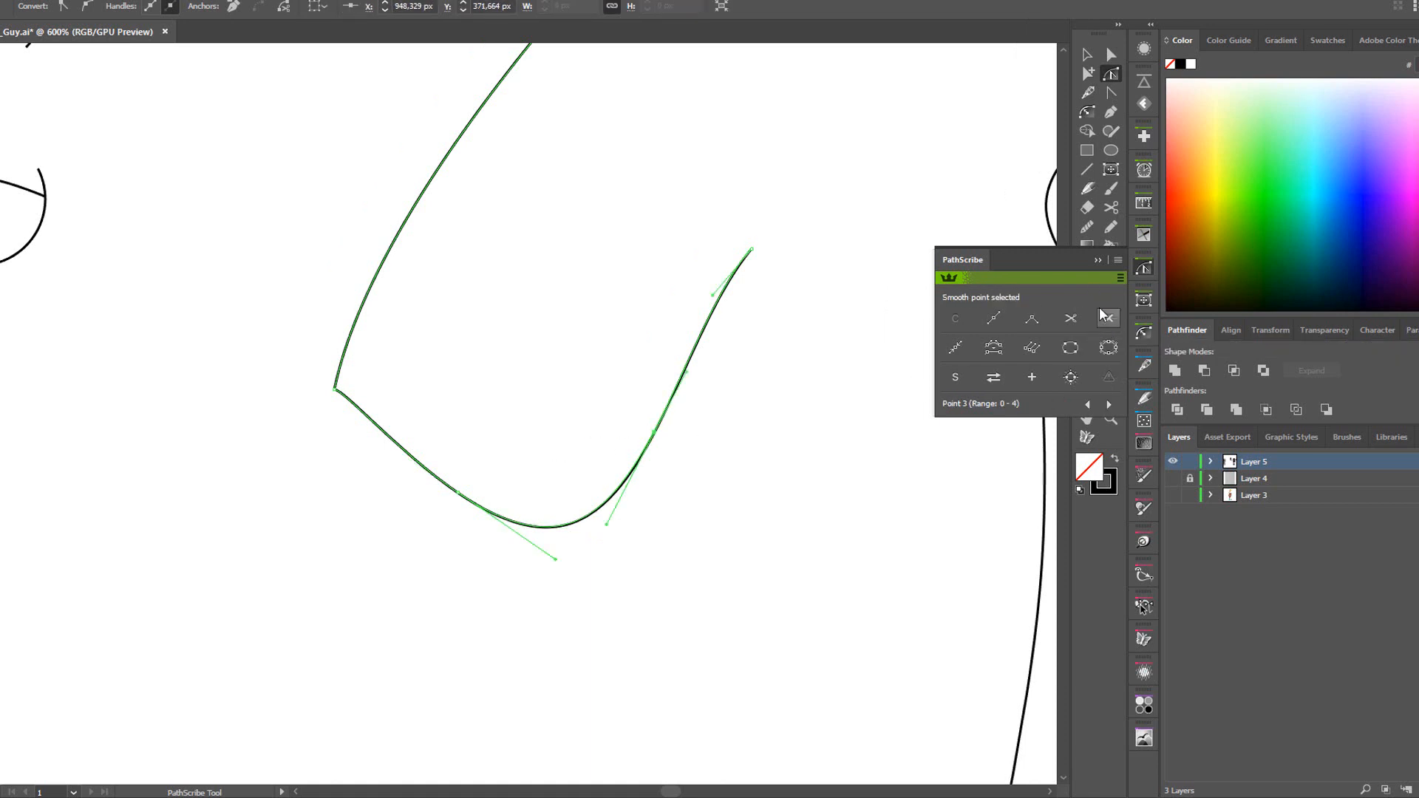
{"action": "left_click", "coordinate": [595, 473]}
{"action": "left_click", "coordinate": [459, 493]}
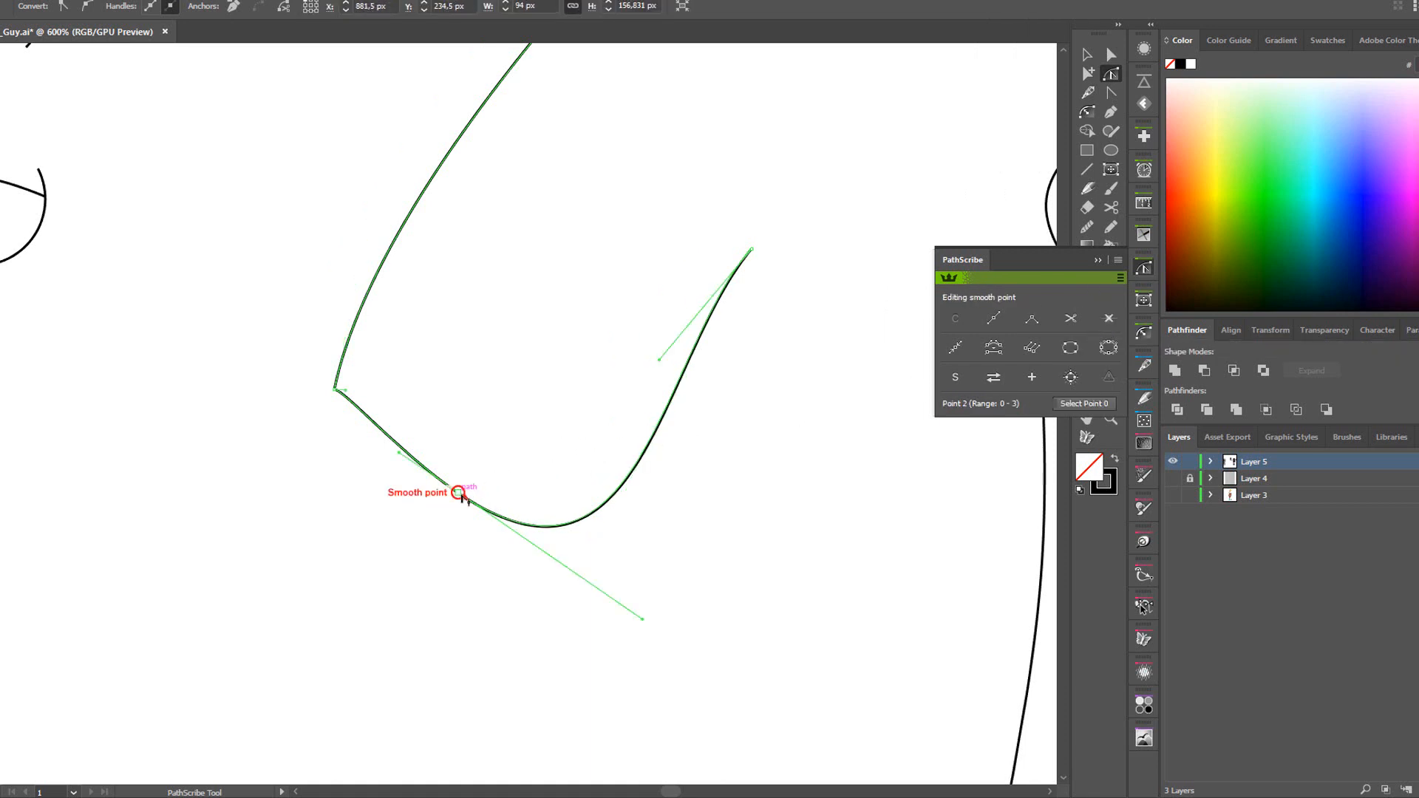
Try to remove the remaining smooth point on the curve's lower left with PathScribe's smart removal, undo it and deselect the path.
{"action": "left_click", "coordinate": [1106, 322]}
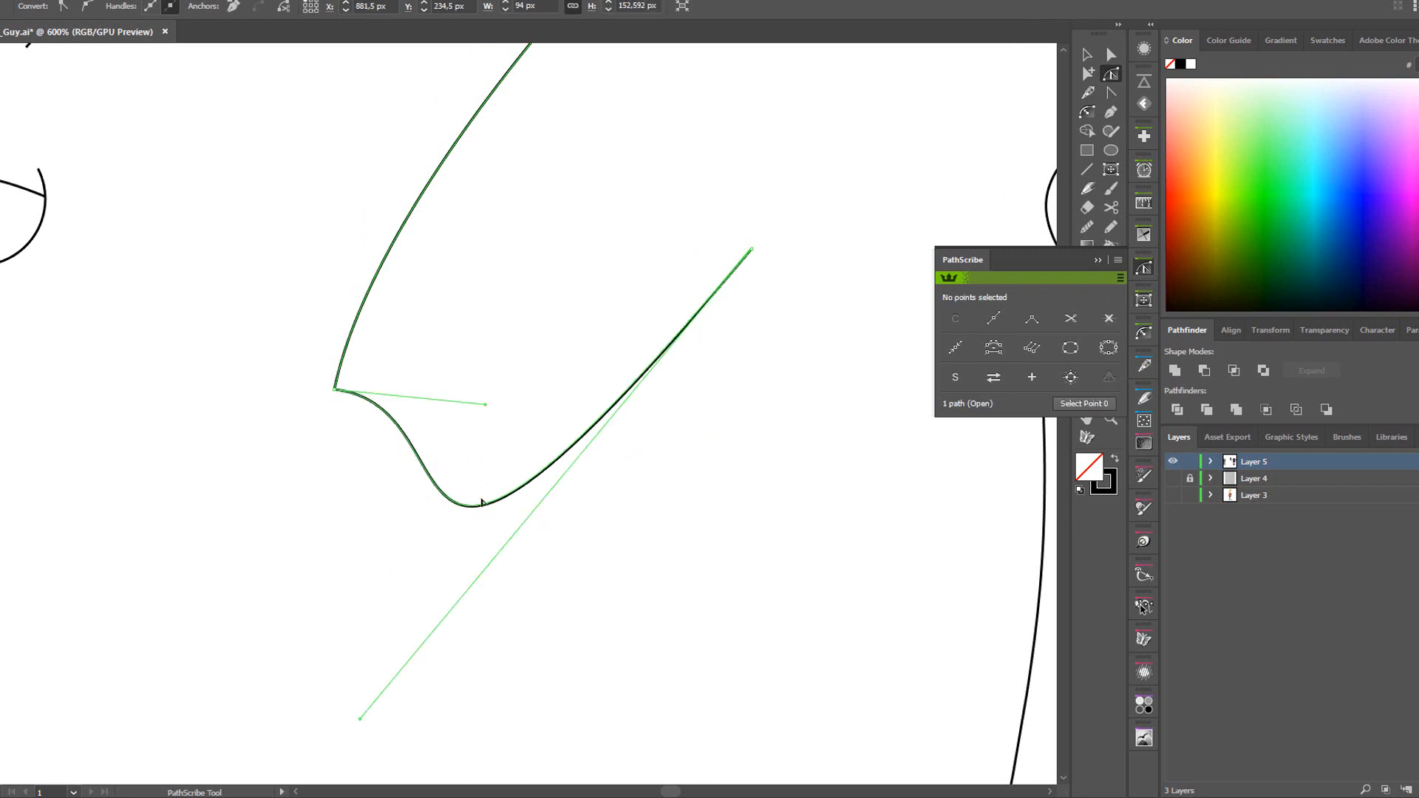
{"action": "key", "text": "ctrl+z"}
{"action": "left_click", "coordinate": [441, 518]}
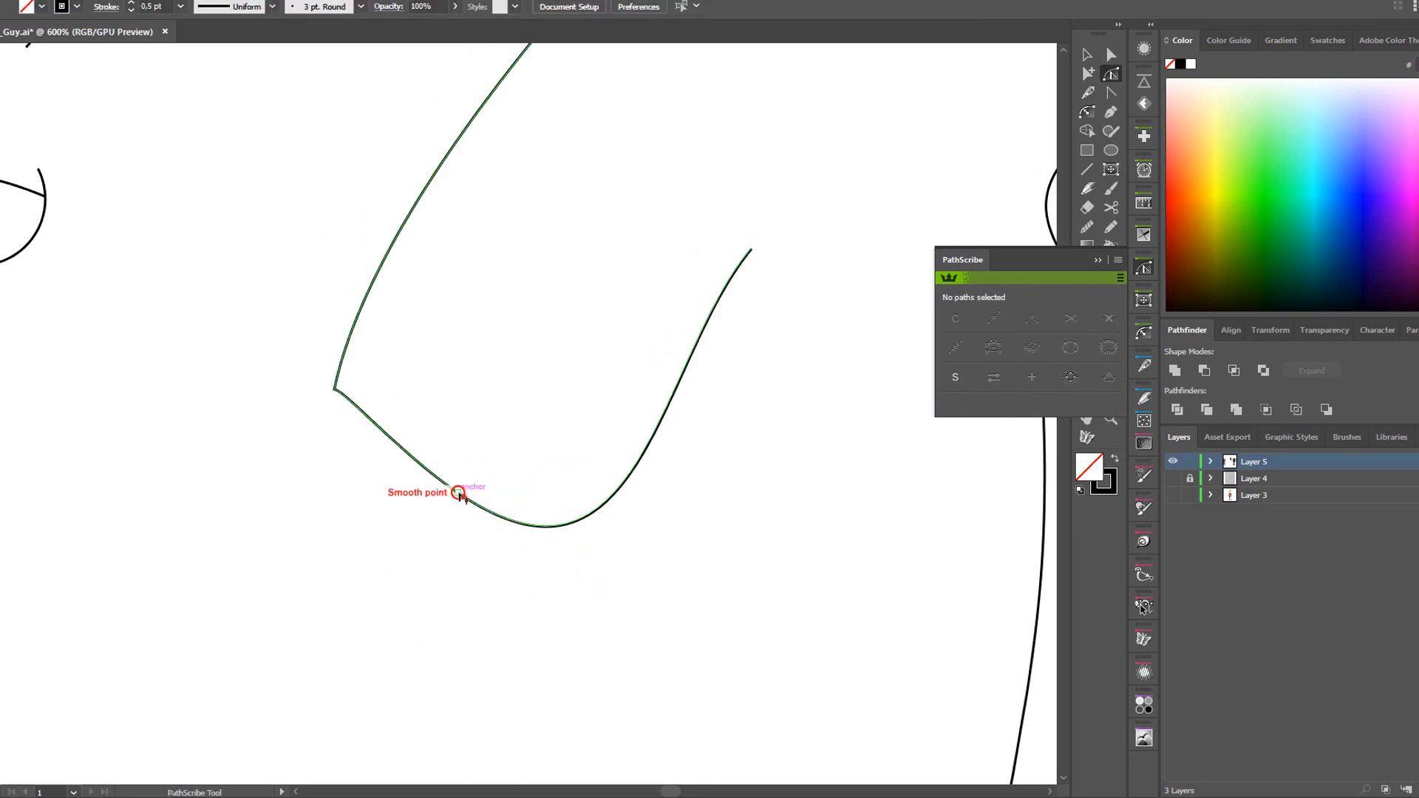
Add a smooth point just right of the curve's bottom and remove the lower-left smooth point with PathScribe while preserving the curve.
{"action": "left_click", "coordinate": [459, 492]}
{"action": "left_click", "coordinate": [569, 524]}
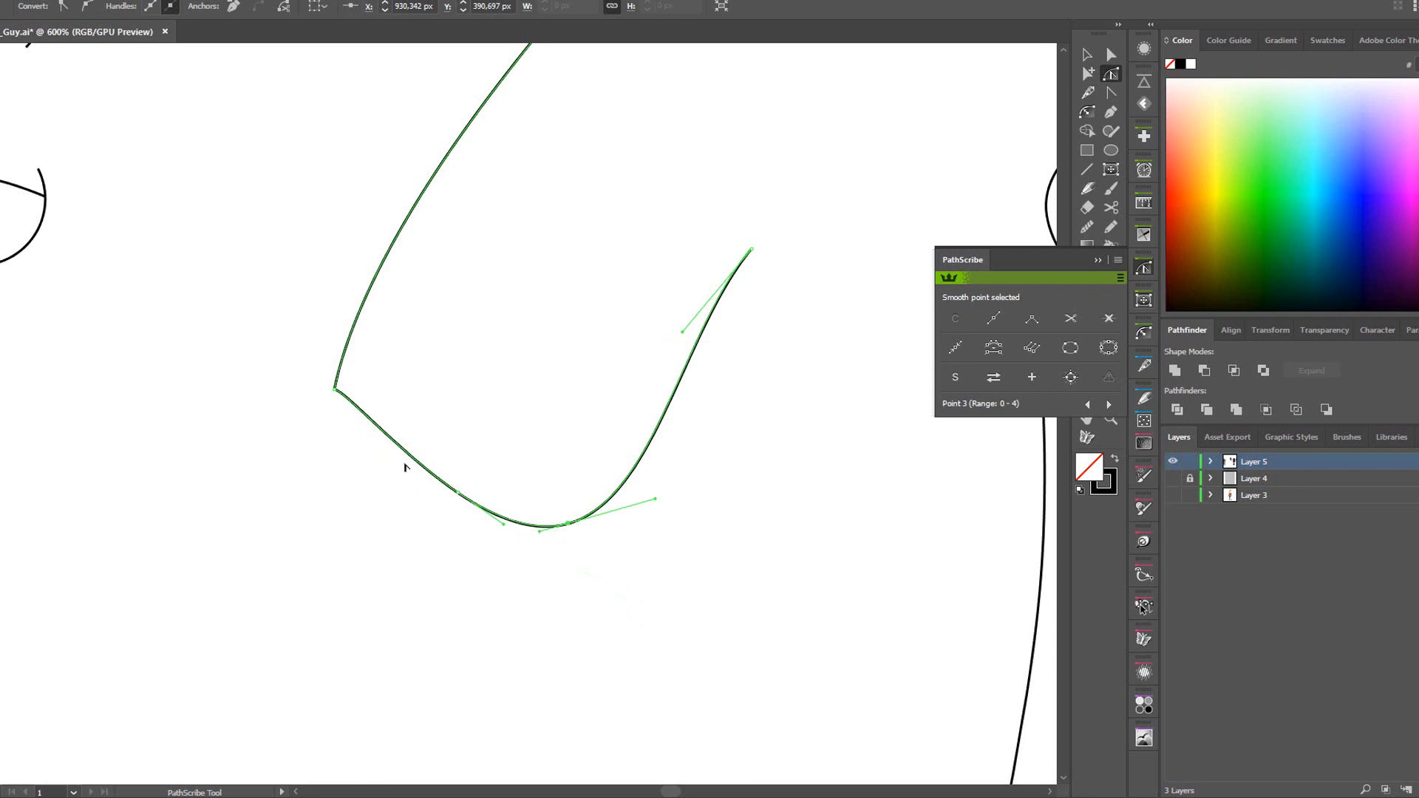
{"action": "left_click", "coordinate": [459, 491]}
{"action": "left_click", "coordinate": [1098, 322]}
Try to remove the smooth point near the curve's bottom with PathScribe, undo the removal and deselect the path.
{"action": "left_click", "coordinate": [569, 521]}
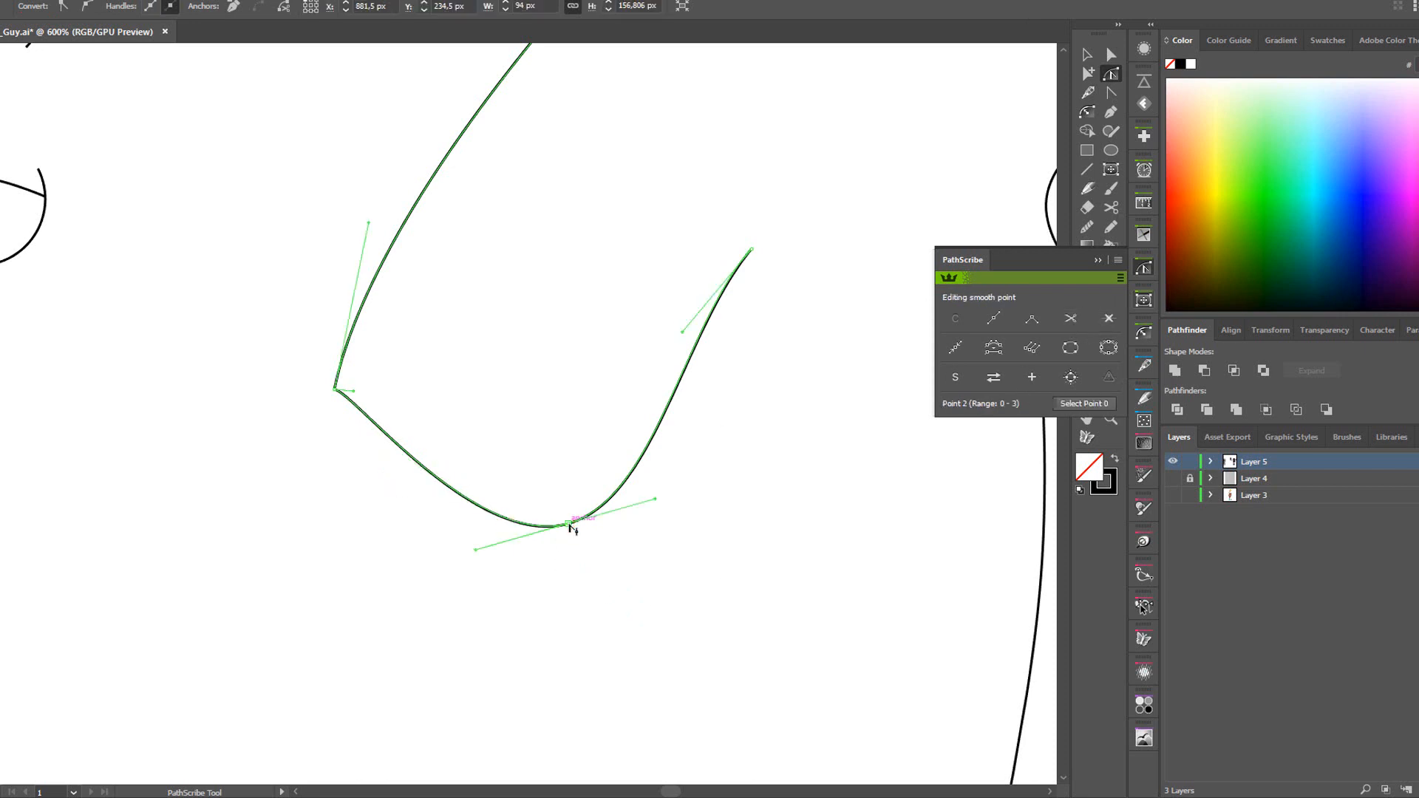
{"action": "left_click", "coordinate": [1098, 318]}
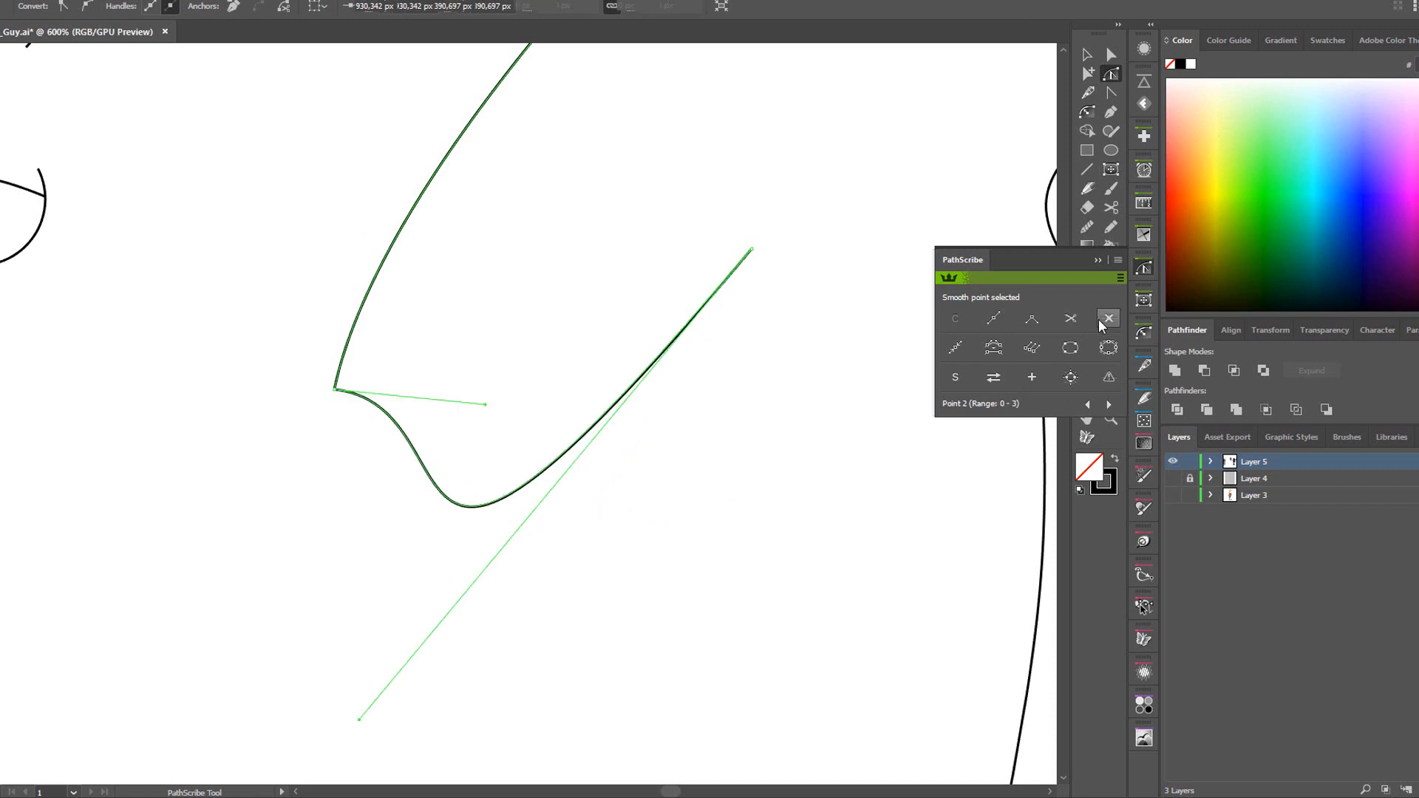
{"action": "key", "text": "ctrl+z"}
{"action": "left_click", "coordinate": [691, 507]}
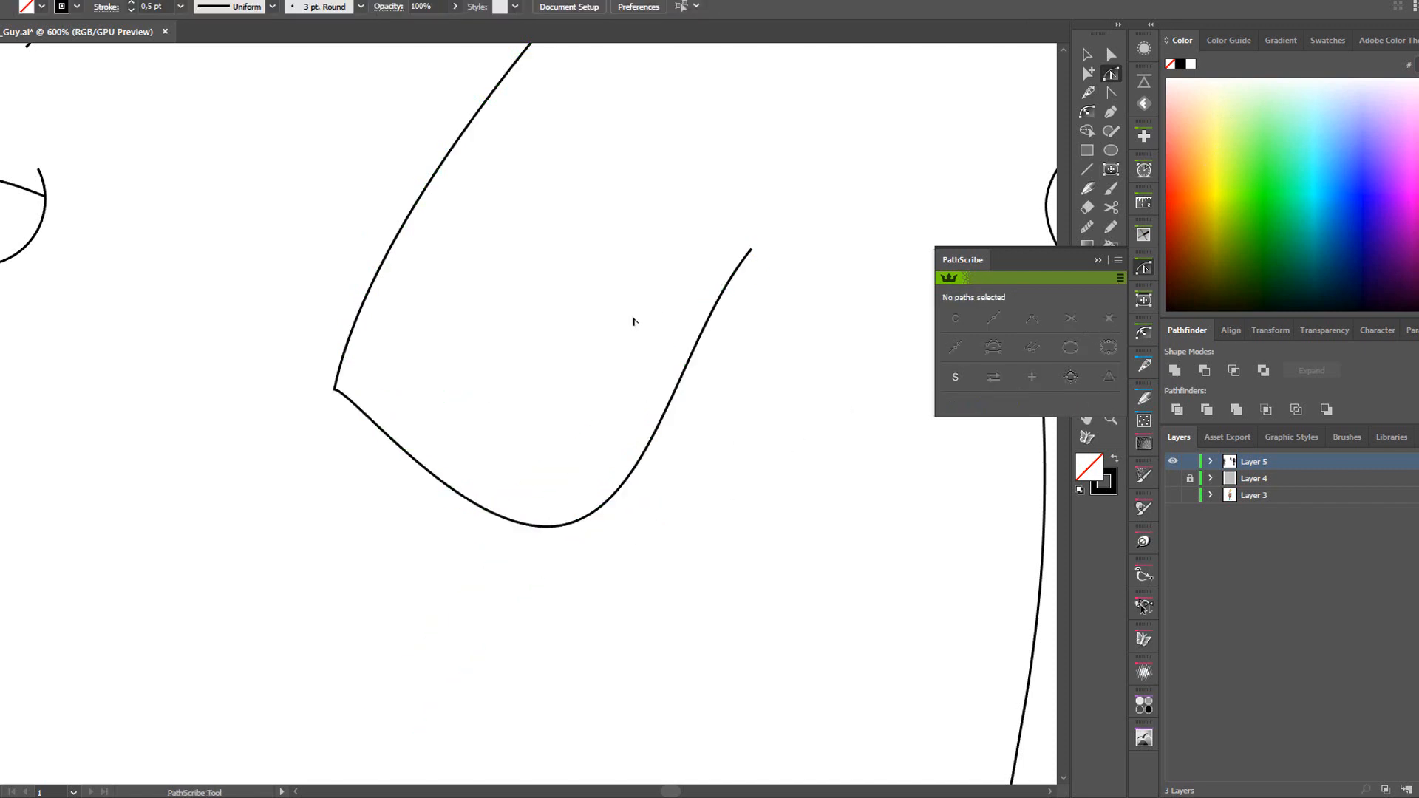
Lengthen the corner point's short handle down along the curve, remove the bottom smooth point with PathScribe, and select the corner point.
{"action": "left_click", "coordinate": [561, 526]}
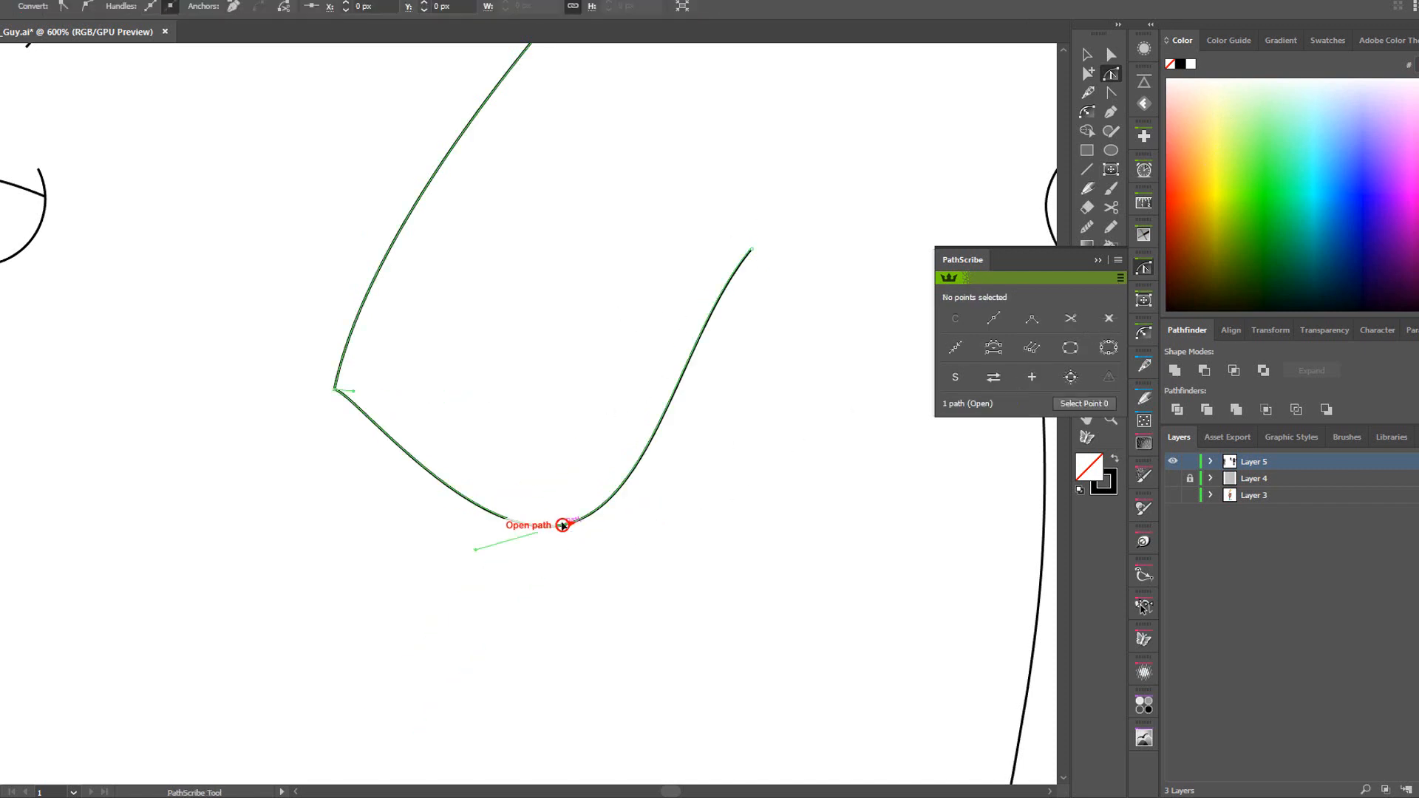
{"action": "left_click_drag", "start_coordinate": [353, 392], "coordinate": [452, 515]}
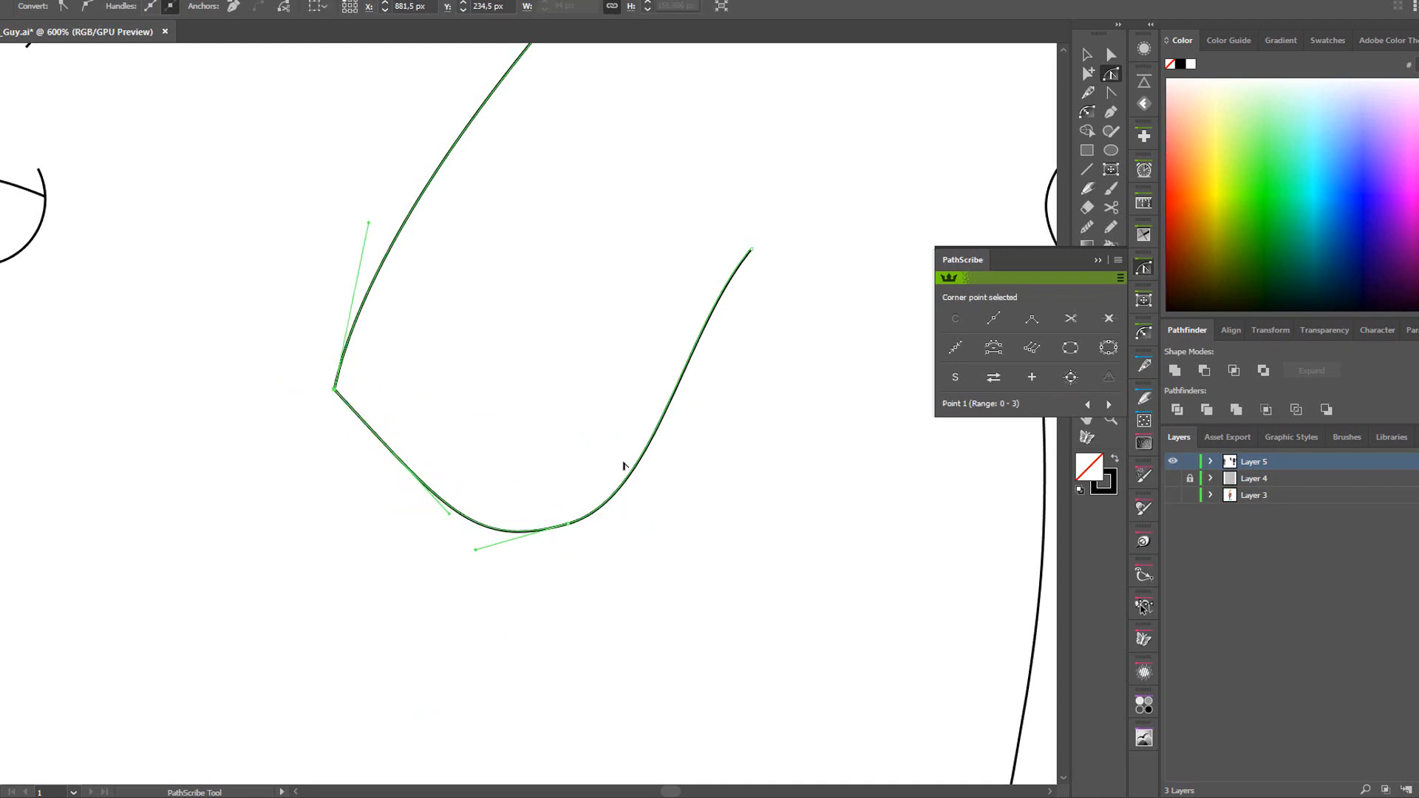
{"action": "left_click", "coordinate": [568, 523]}
{"action": "left_click", "coordinate": [1101, 320]}
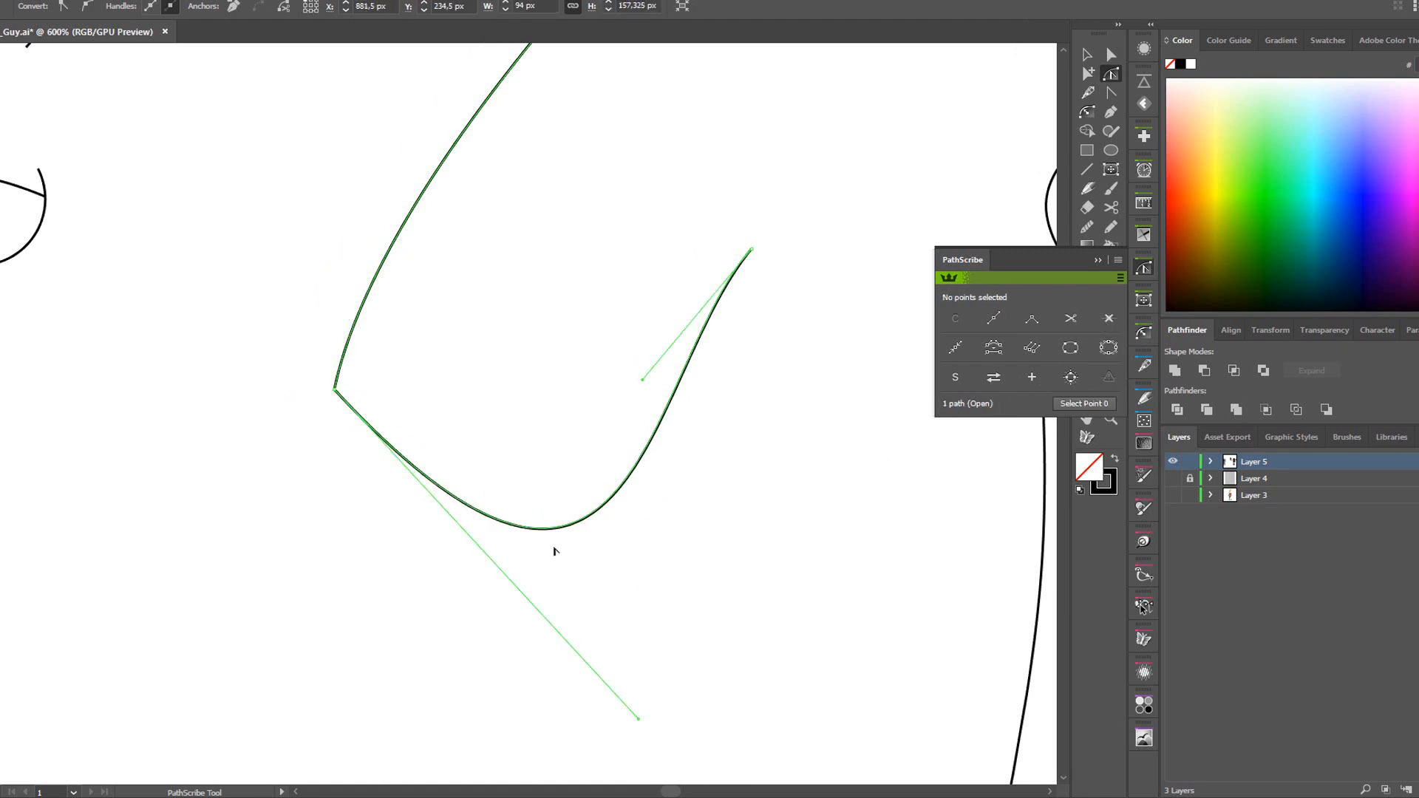
{"action": "left_click", "coordinate": [336, 388]}
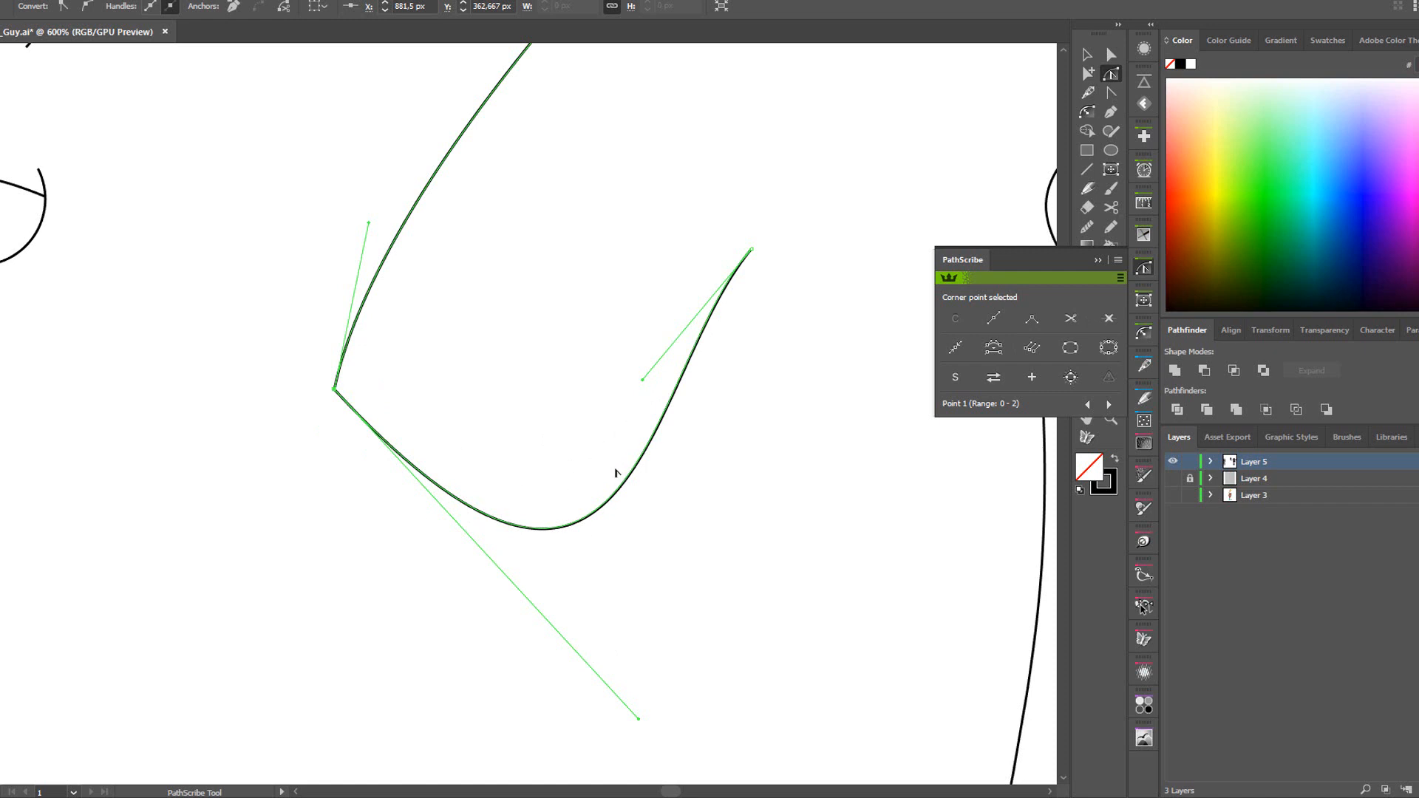
{"action": "scroll", "coordinate": [528, 303], "scroll_direction": "up", "scroll_amount": 5}
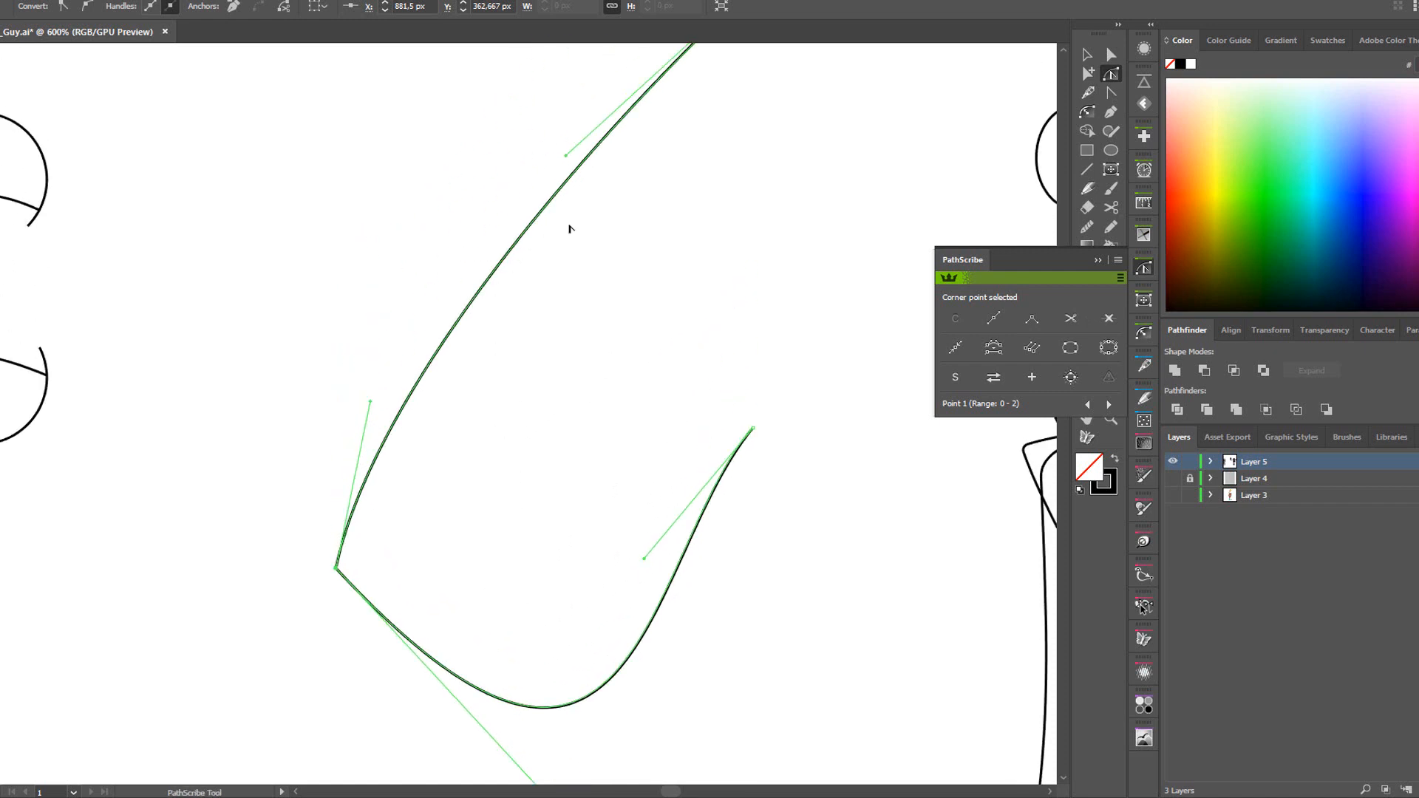
Put PathScribe's controls away and look at VectorFirstAid's Super Smart Remove points option.
{"action": "left_click", "coordinate": [1101, 260]}
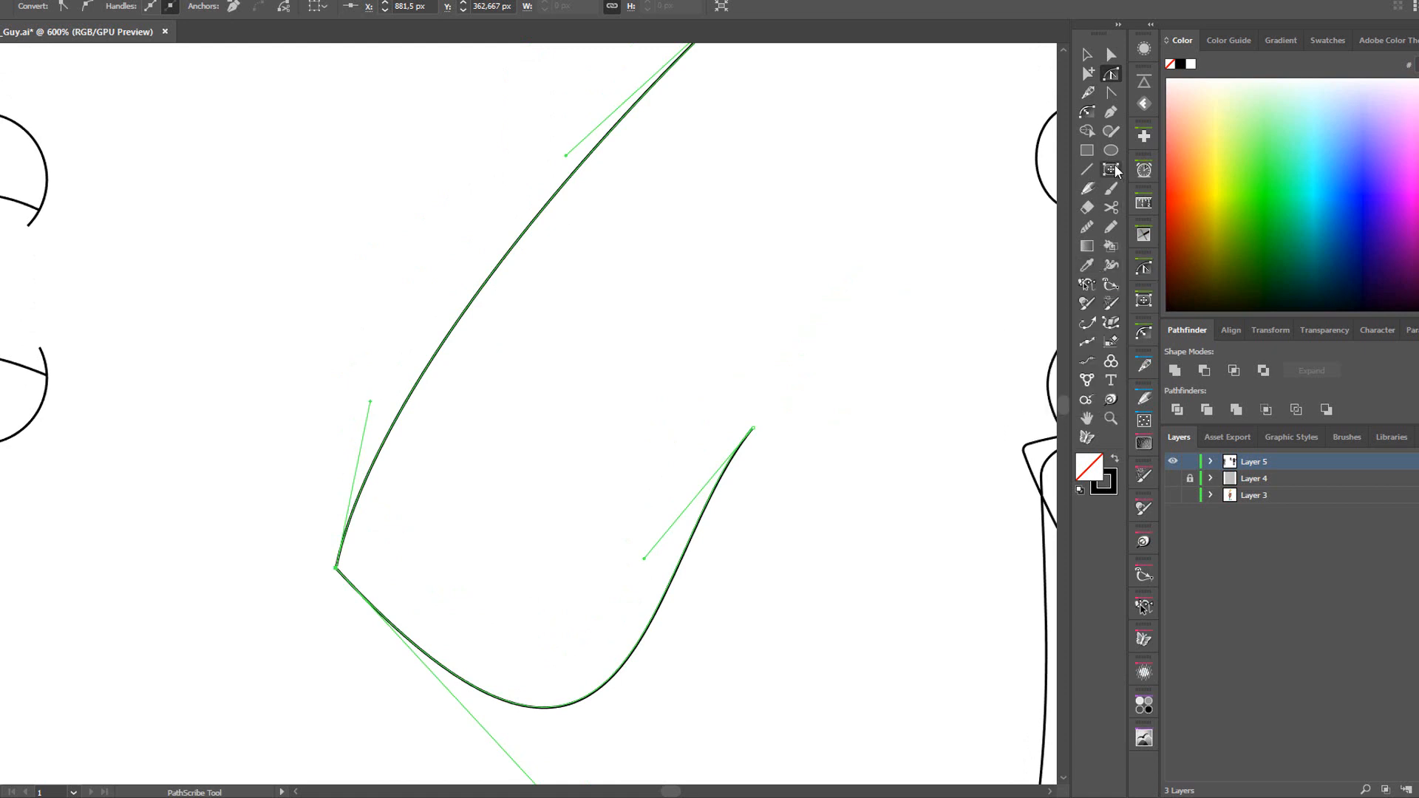
{"action": "key", "text": "space"}
{"action": "left_click_drag", "start_coordinate": [846, 188], "coordinate": [783, 219]}
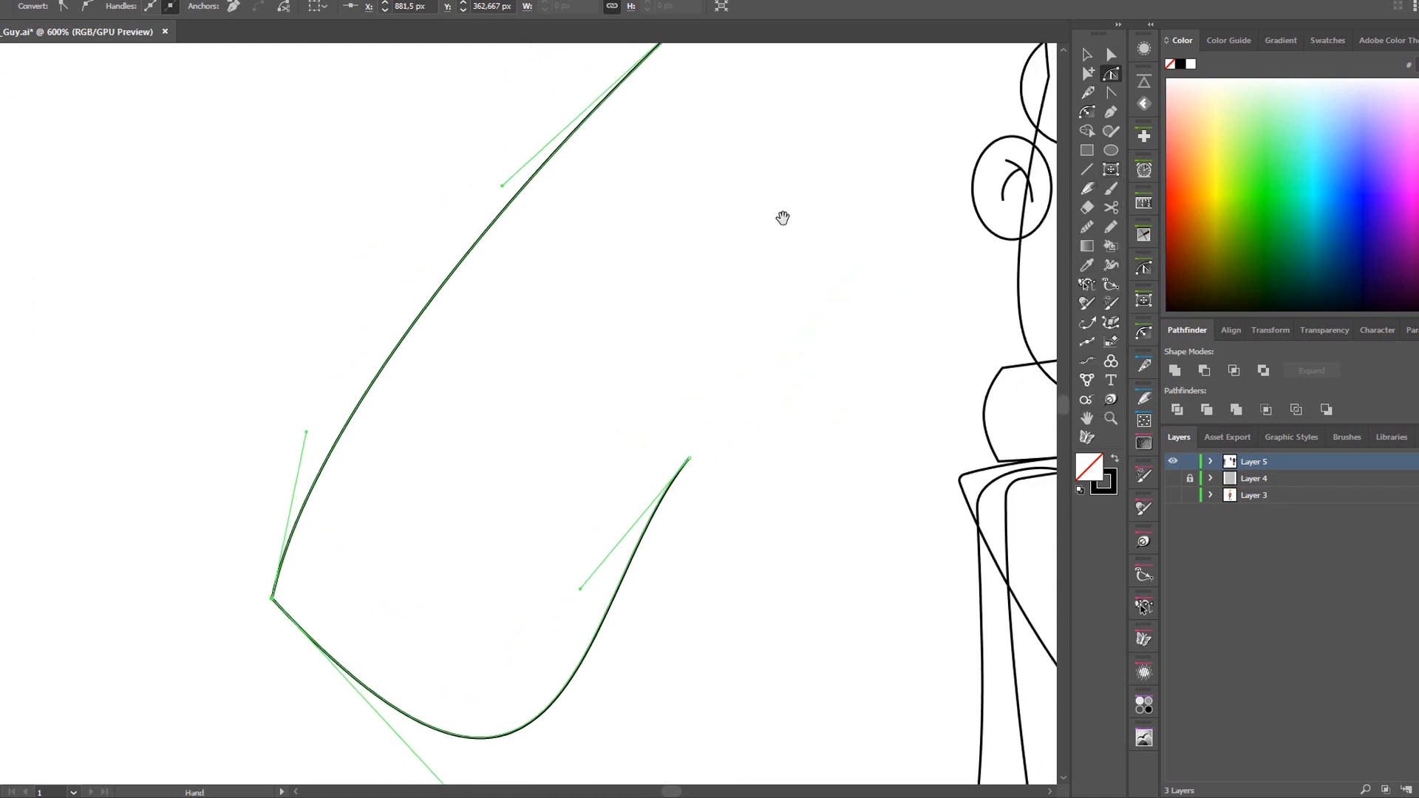
{"action": "left_click", "coordinate": [1143, 135]}
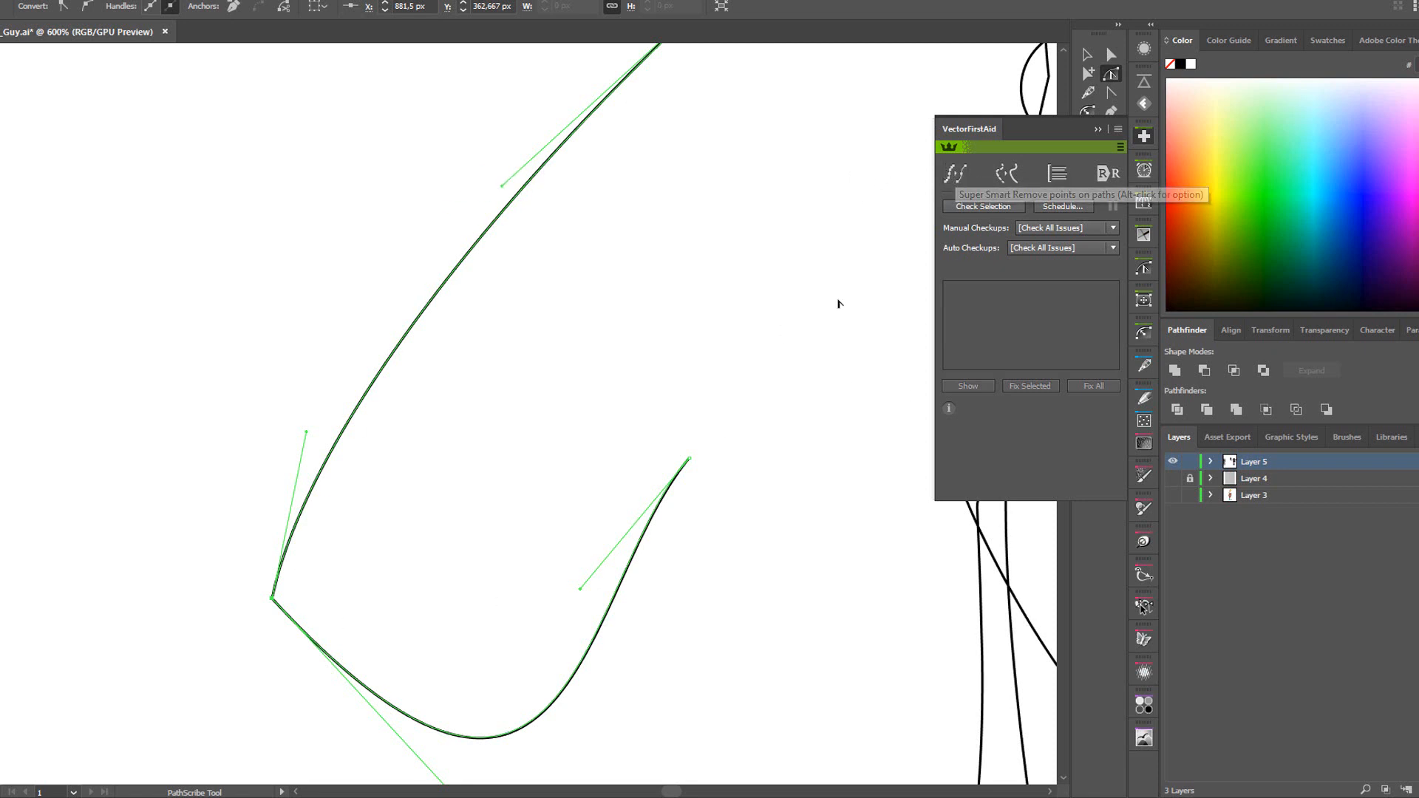
{"action": "left_click", "coordinate": [1093, 130]}
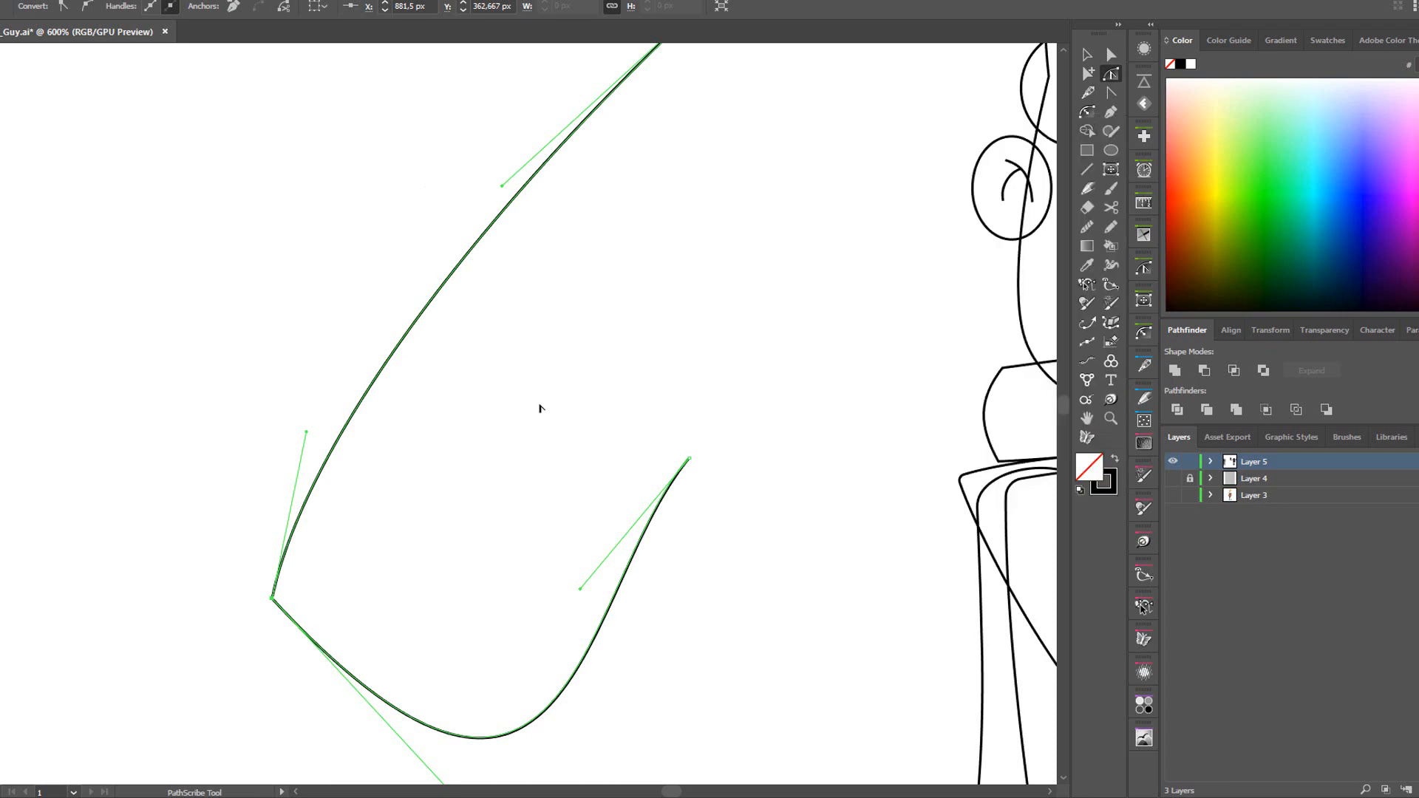
Delete the two practice shapes on either side of the character: the open curve and the closed outline.
{"action": "key", "text": "z"}
{"action": "left_click", "coordinate": [586, 397], "text": "alt"}
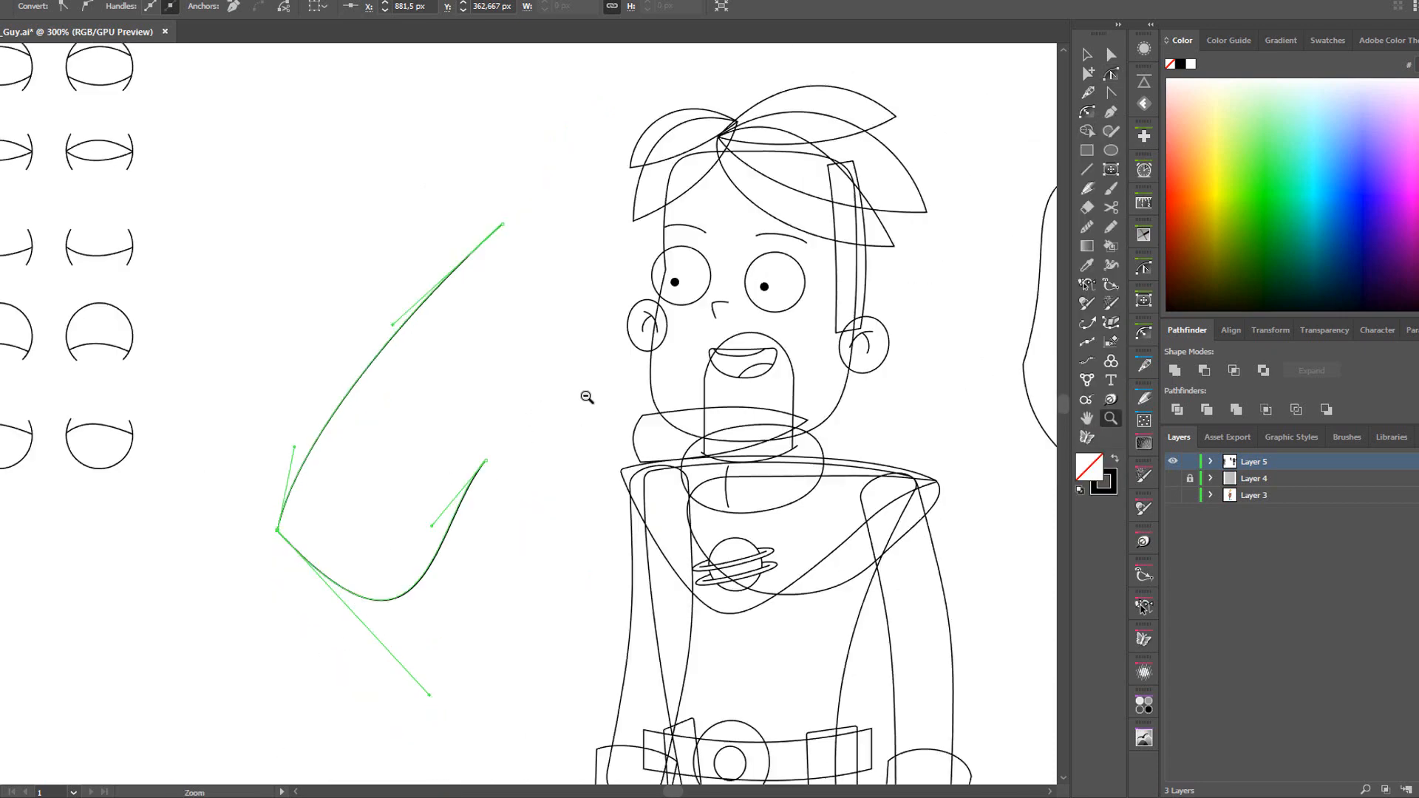
{"action": "left_click", "coordinate": [580, 399], "text": "alt"}
{"action": "left_click", "coordinate": [575, 400], "text": "alt"}
{"action": "left_click_drag", "start_coordinate": [366, 458], "coordinate": [534, 393]}
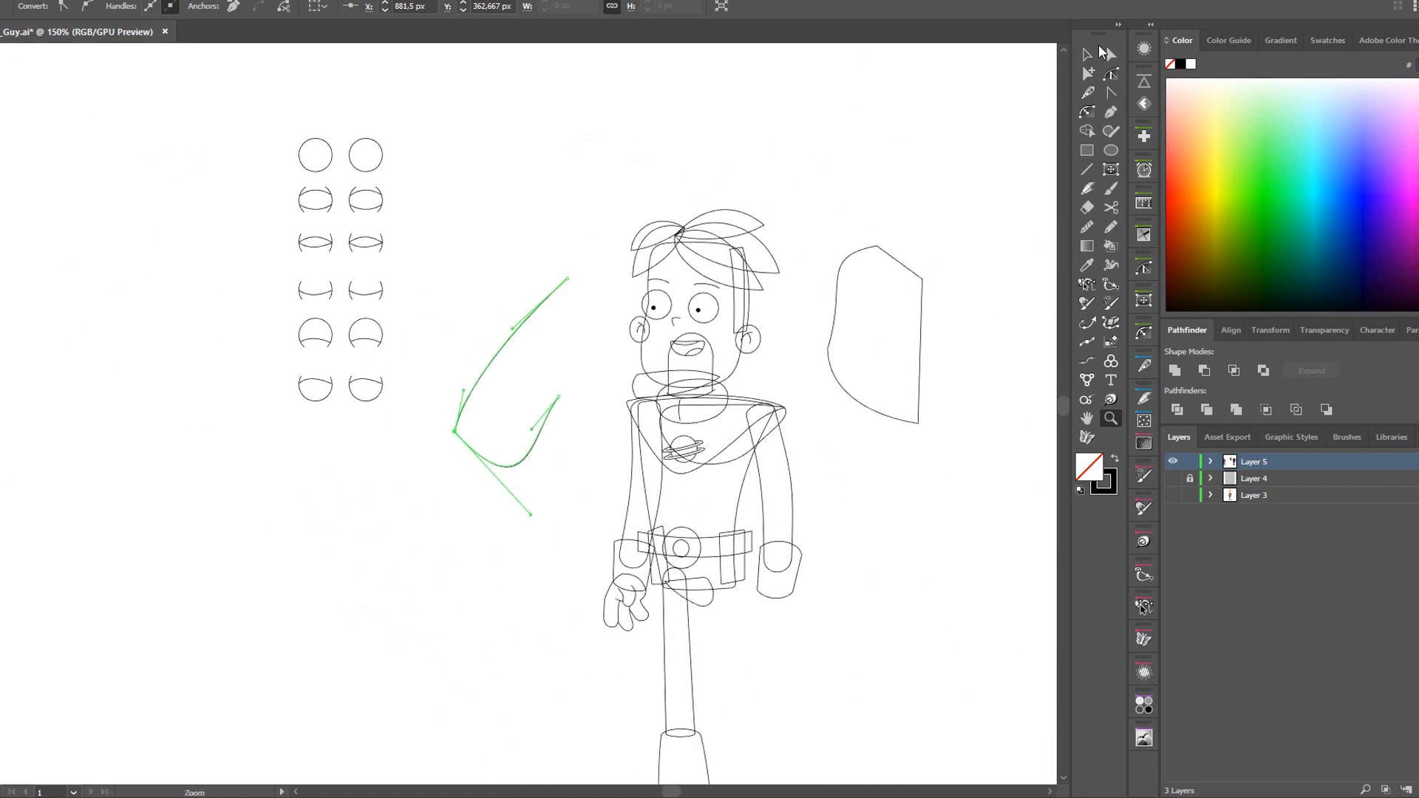
{"action": "left_click", "coordinate": [1091, 56]}
{"action": "left_click_drag", "start_coordinate": [481, 228], "coordinate": [571, 372]}
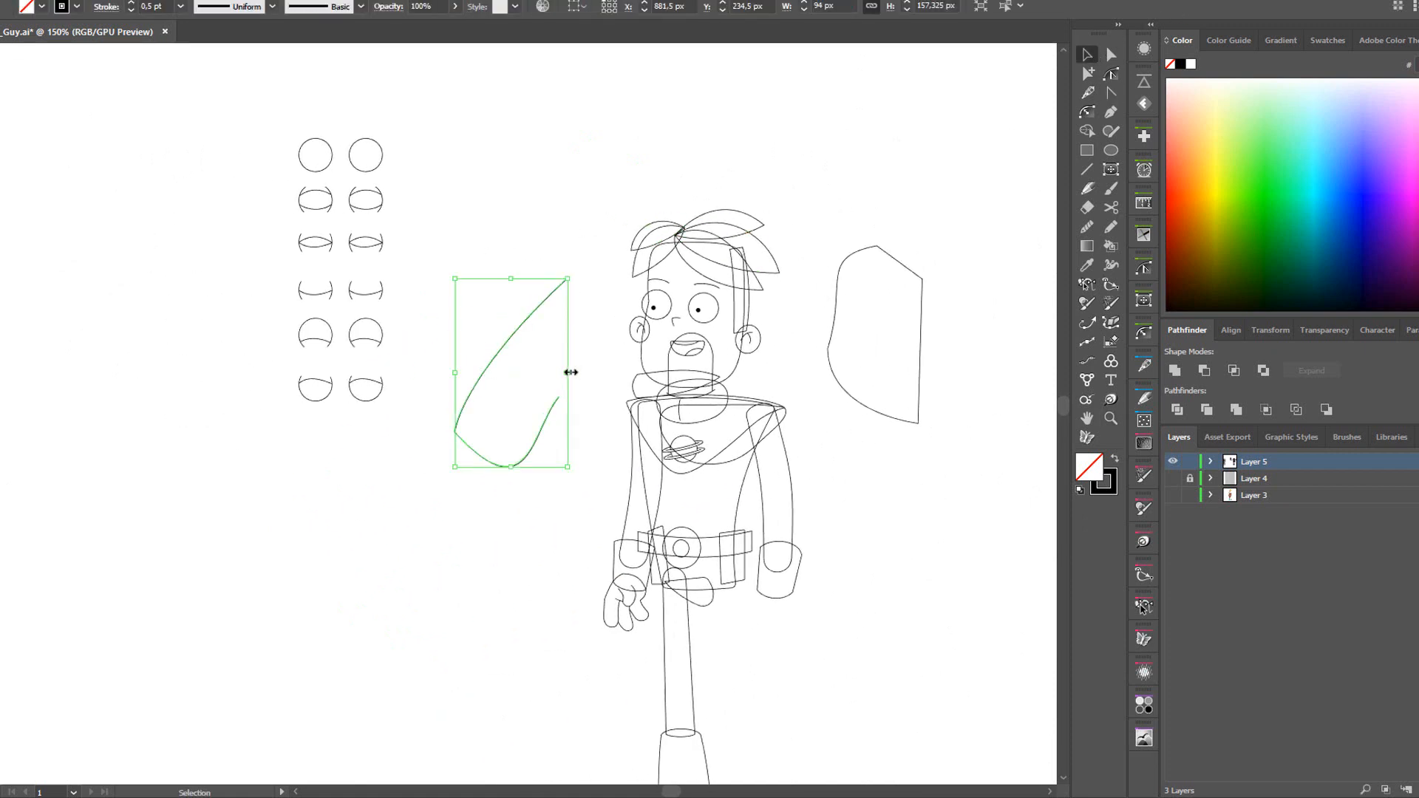
{"action": "key", "text": "Delete"}
{"action": "left_click_drag", "start_coordinate": [815, 195], "coordinate": [963, 468]}
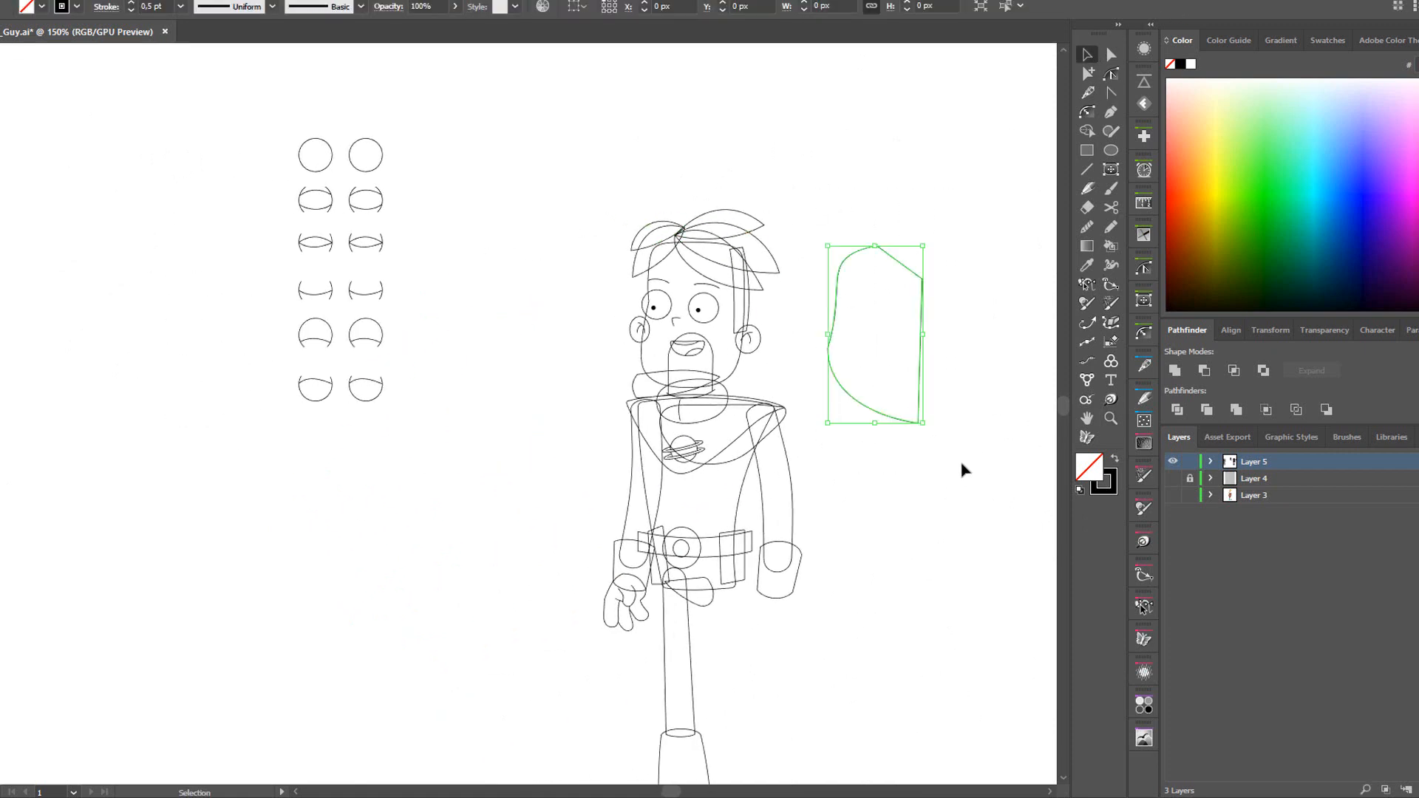
{"action": "key", "text": "Delete"}
Show the Layer 4 sketch beneath the line art and make Layer 4 the active layer.
{"action": "left_click_drag", "start_coordinate": [478, 400], "coordinate": [566, 348]}
{"action": "left_click", "coordinate": [1112, 415]}
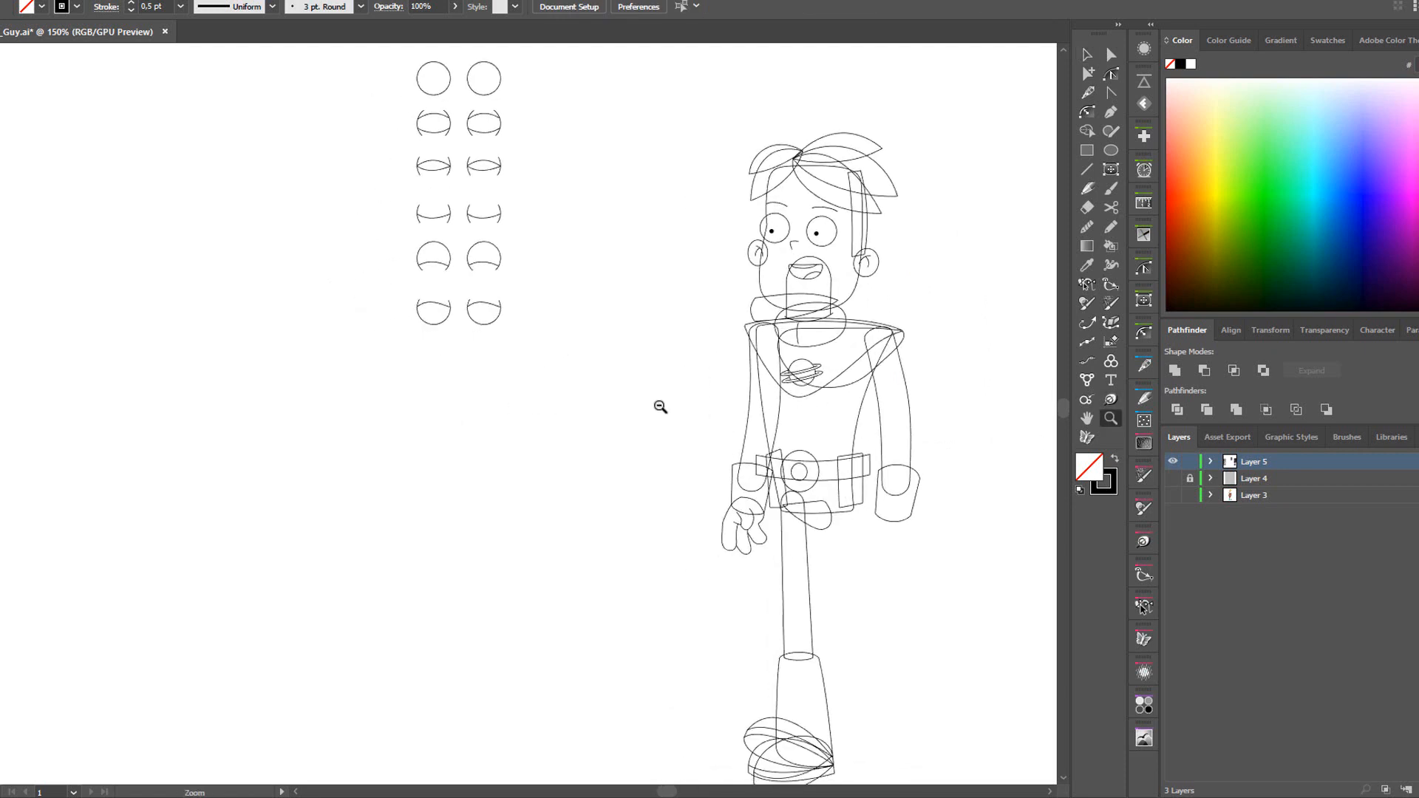
{"action": "left_click", "coordinate": [661, 406], "text": "alt"}
{"action": "left_click_drag", "start_coordinate": [333, 403], "coordinate": [482, 338]}
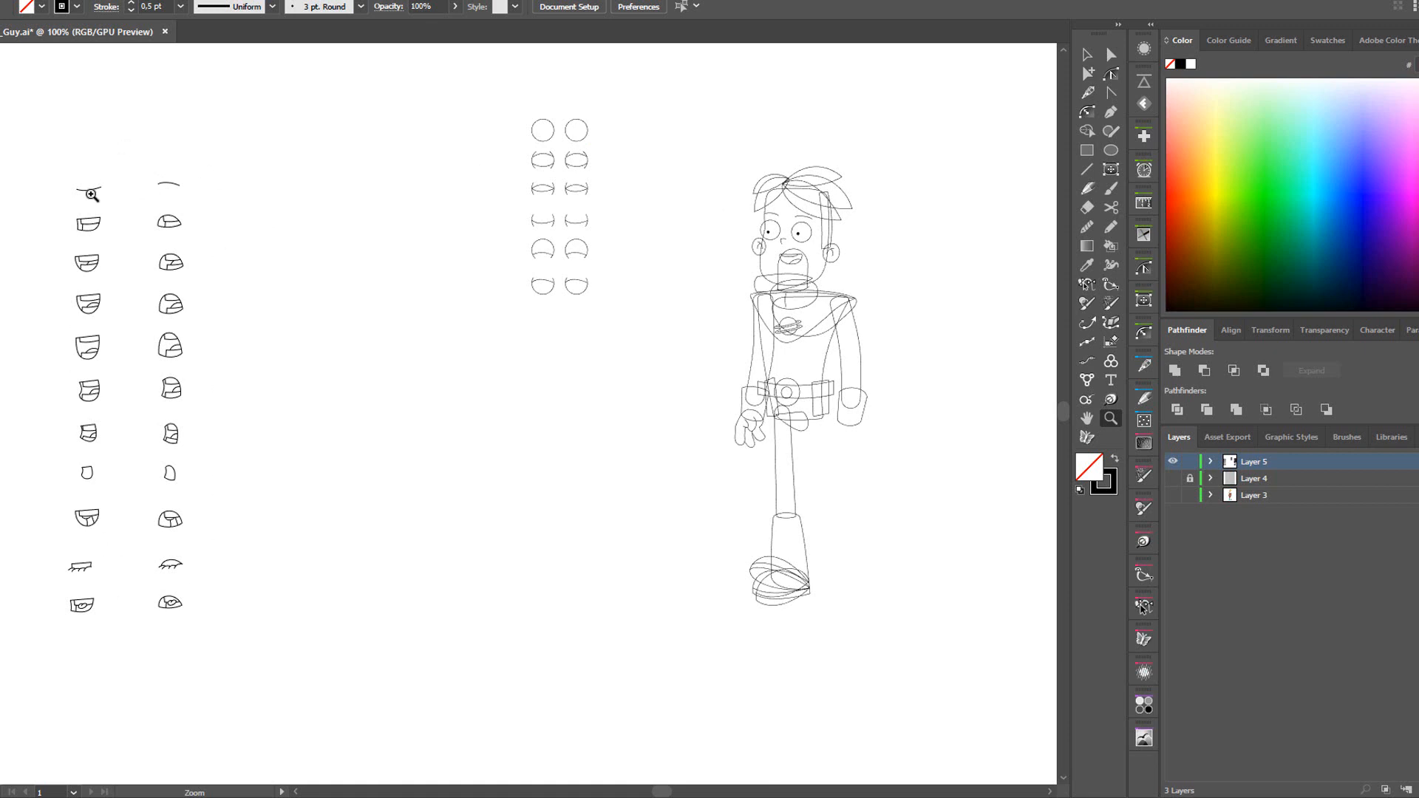
{"action": "left_click", "coordinate": [1172, 478]}
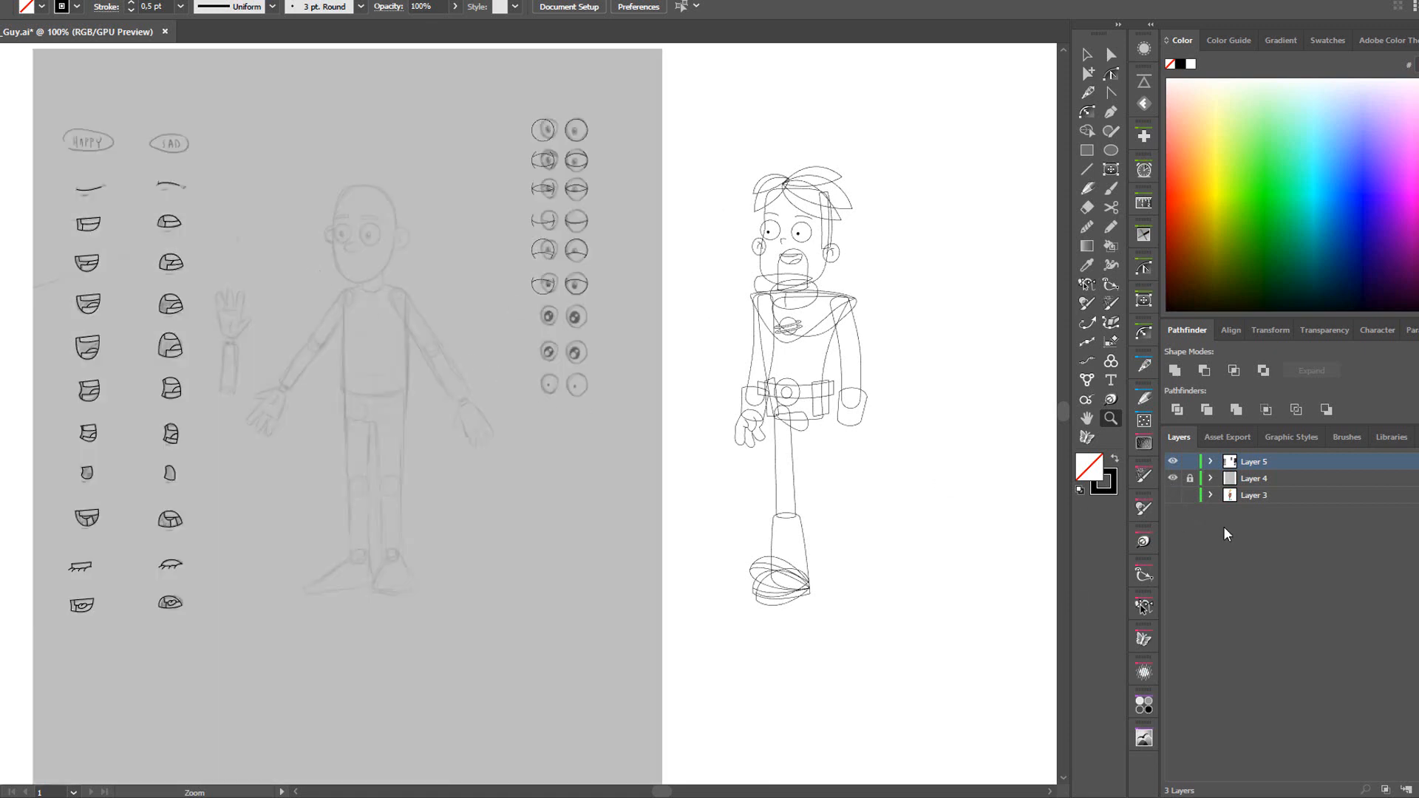
{"action": "left_click", "coordinate": [1254, 480]}
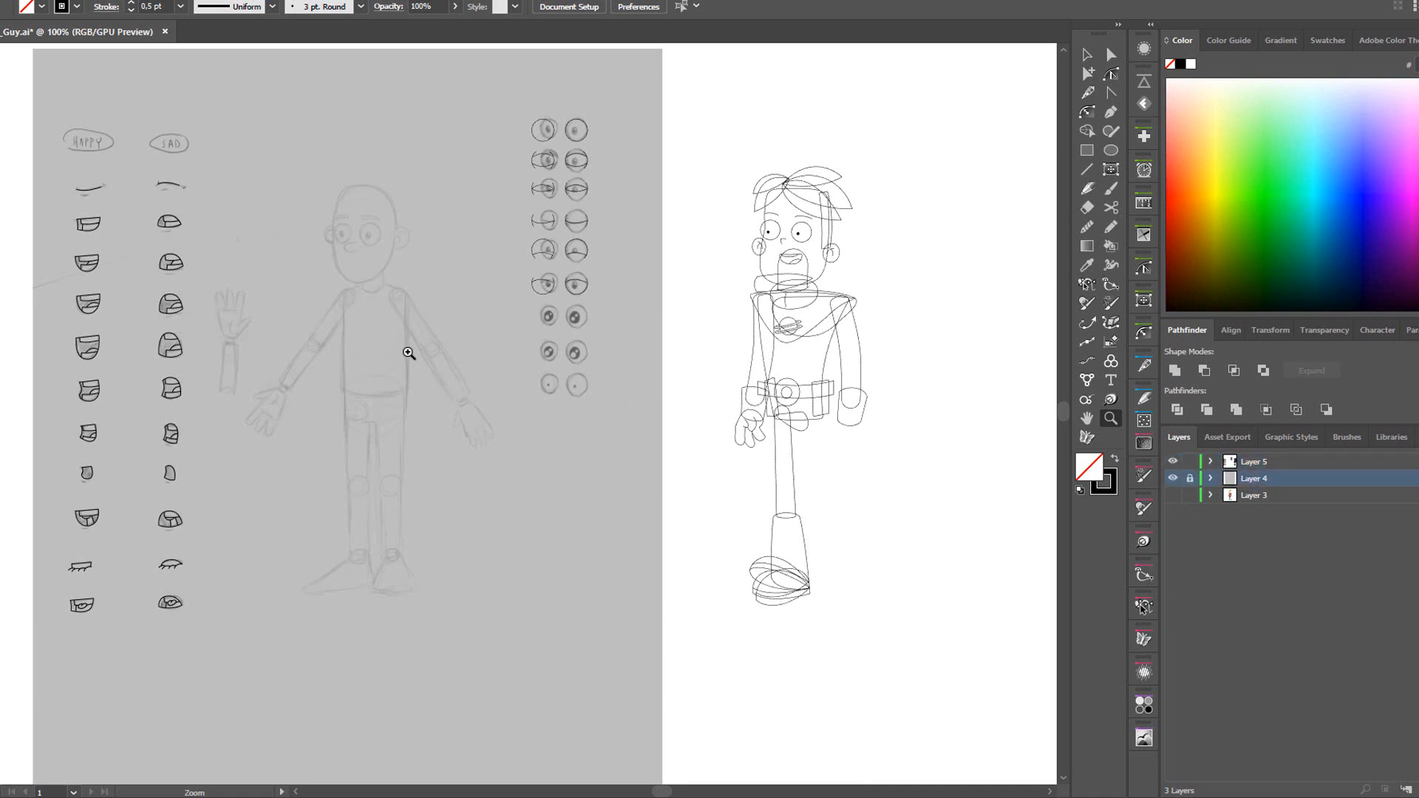
Show only Layer 4 and examine its sketched happy and sad mouths, body parts and eye positions.
{"action": "key", "text": "ctrl+plus"}
{"action": "left_click_drag", "start_coordinate": [367, 367], "coordinate": [488, 257]}
{"action": "left_click_drag", "start_coordinate": [613, 246], "coordinate": [556, 261]}
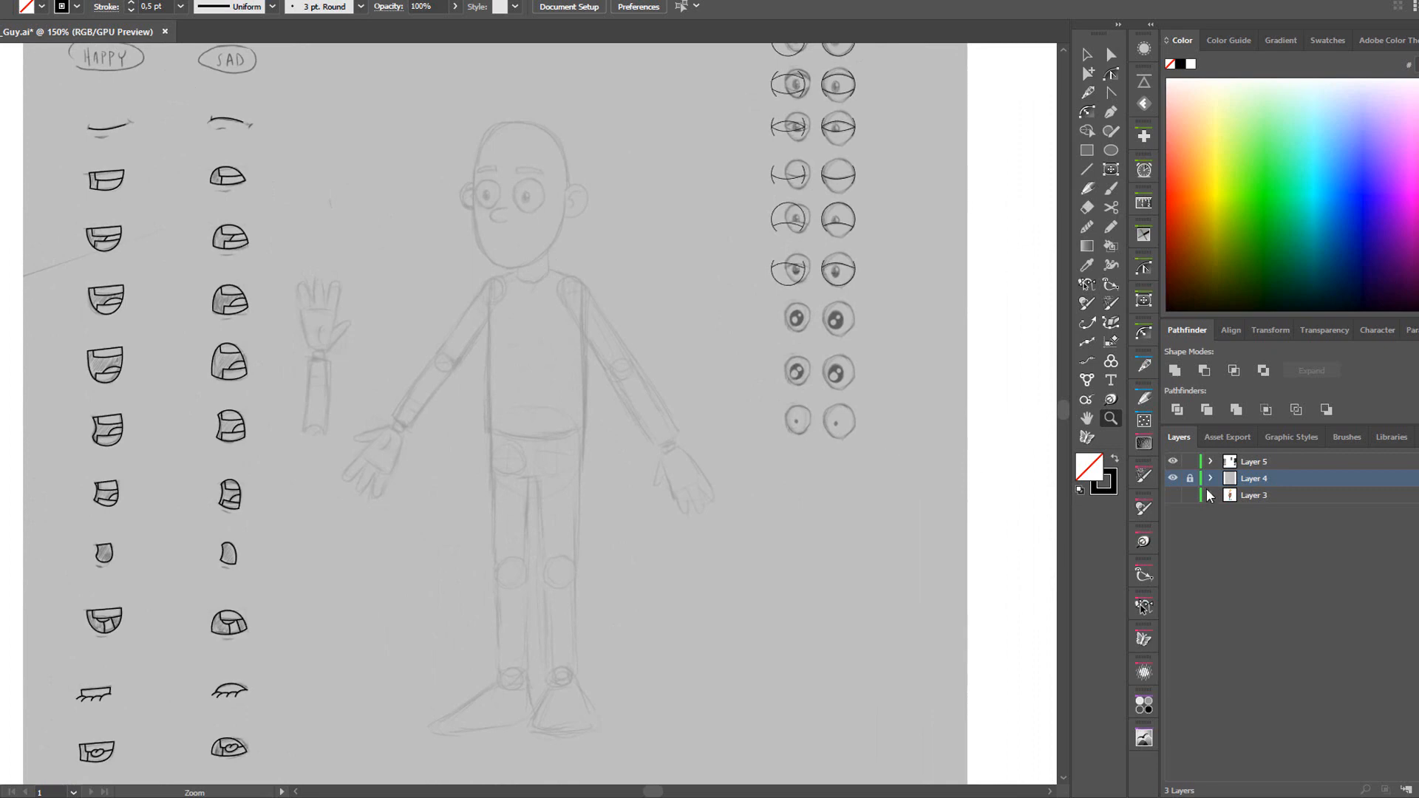
{"action": "left_click", "coordinate": [1171, 478], "text": "alt"}
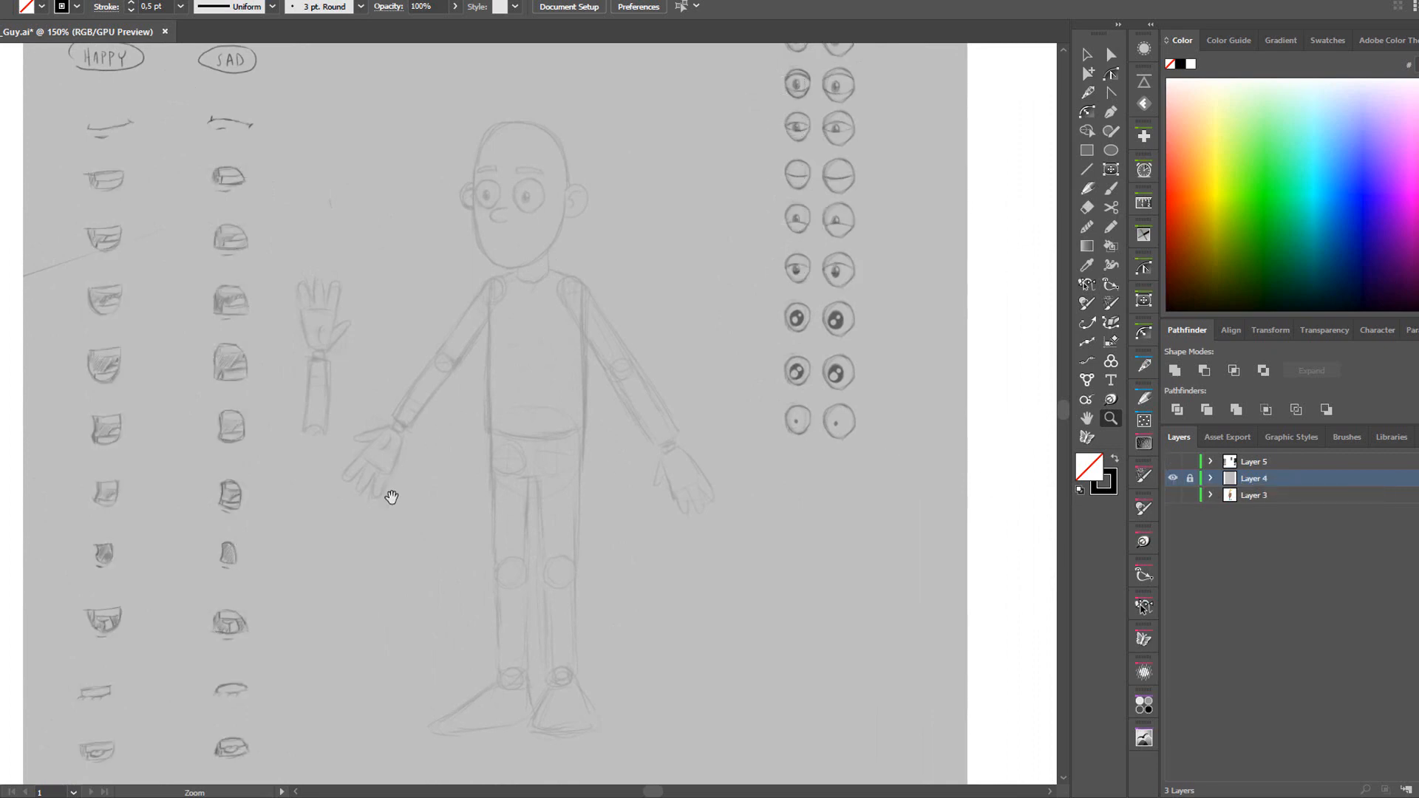
{"action": "left_click_drag", "start_coordinate": [389, 494], "coordinate": [437, 359]}
{"action": "left_click_drag", "start_coordinate": [494, 294], "coordinate": [441, 424]}
{"action": "left_click_drag", "start_coordinate": [484, 356], "coordinate": [446, 475]}
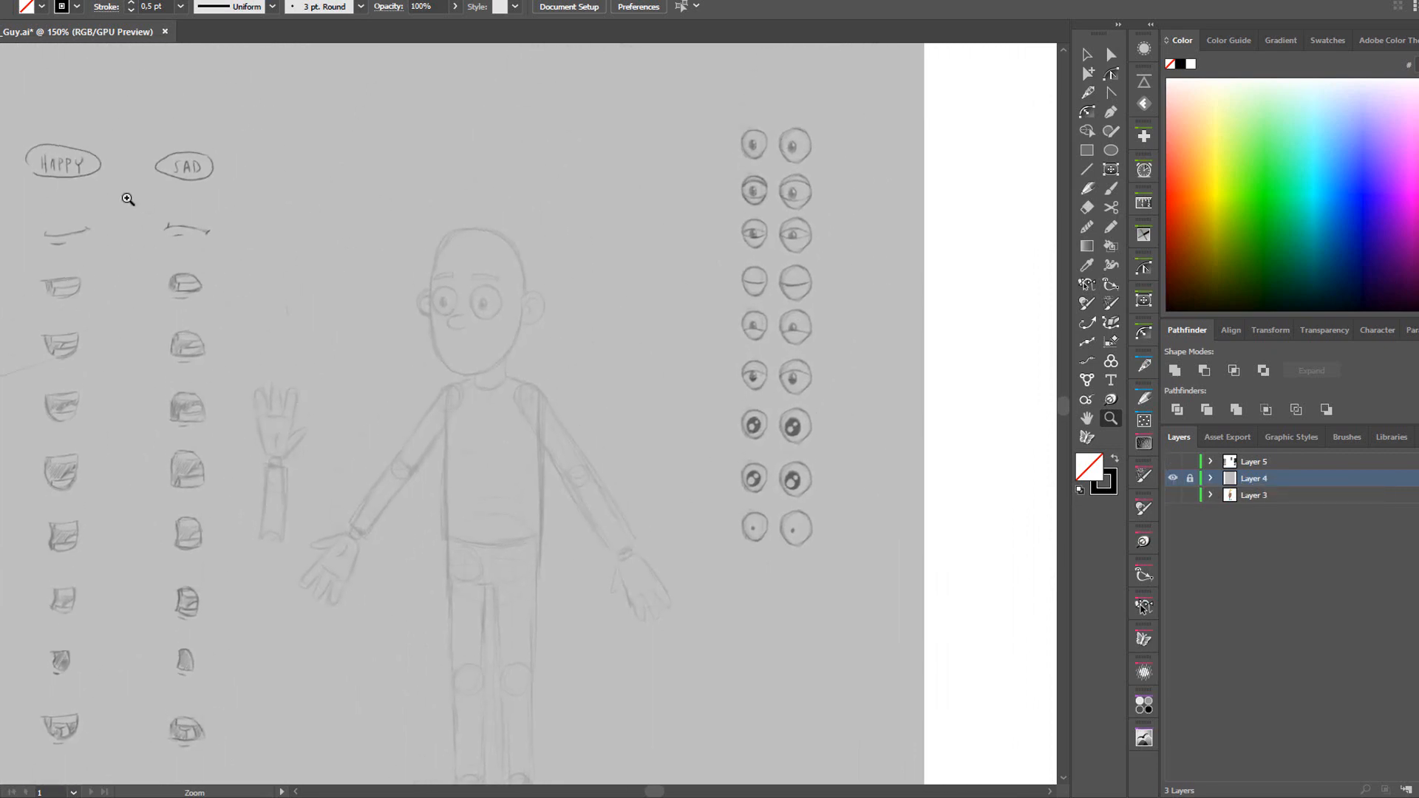
{"action": "left_click_drag", "start_coordinate": [399, 319], "coordinate": [333, 280]}
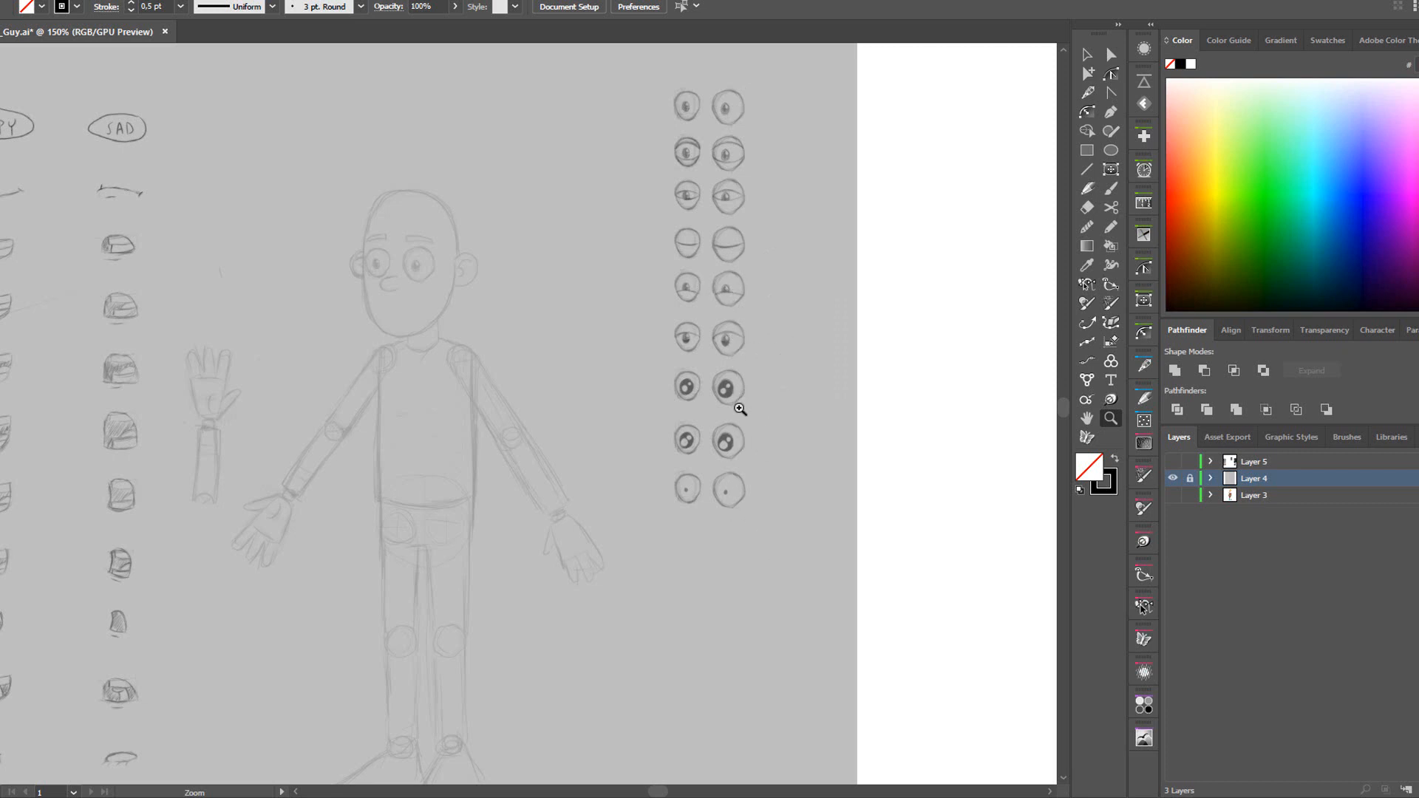
Hide the Layer 4 sketch and show the Layer 5 line art again.
{"action": "left_click", "coordinate": [1173, 479]}
{"action": "left_click", "coordinate": [1173, 461]}
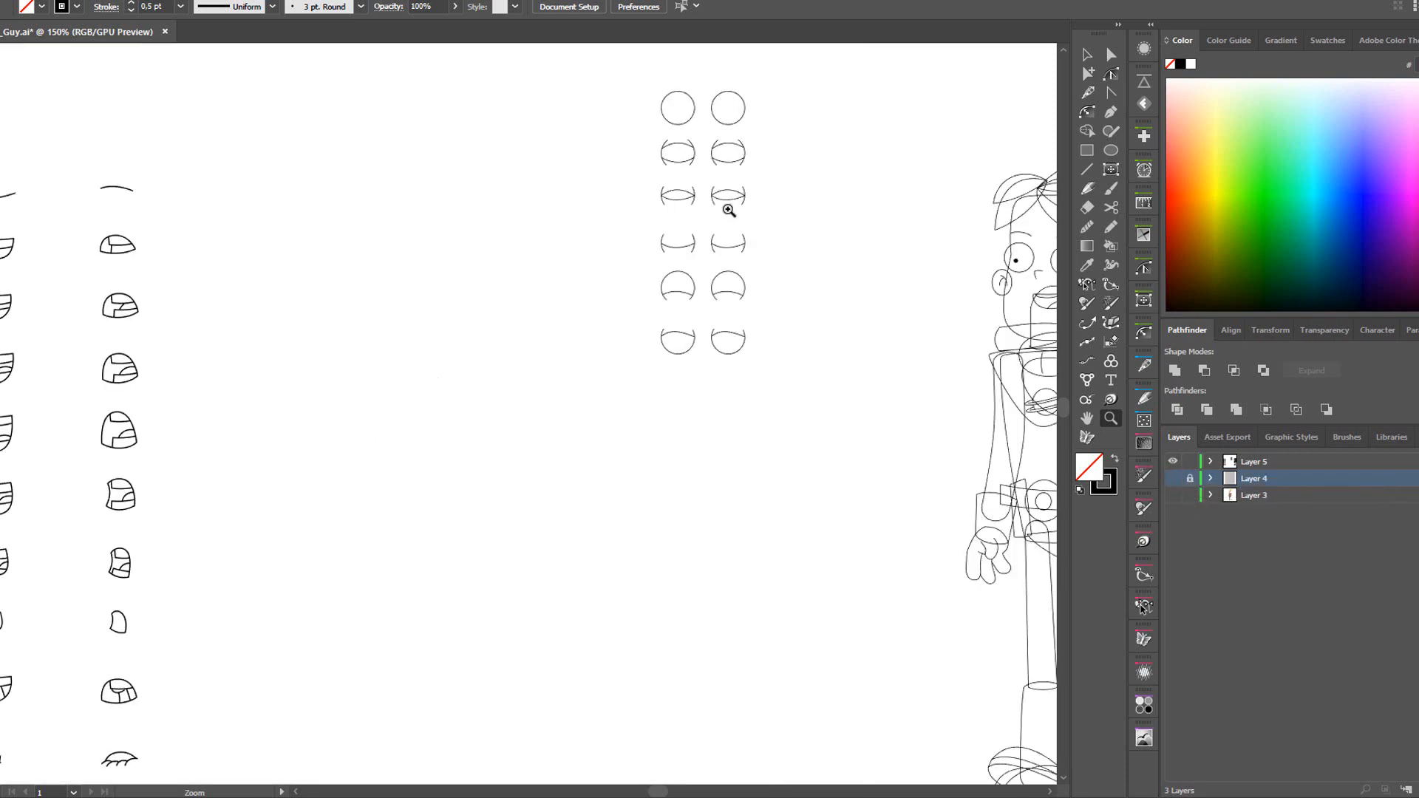
{"action": "left_click_drag", "start_coordinate": [788, 264], "coordinate": [551, 266]}
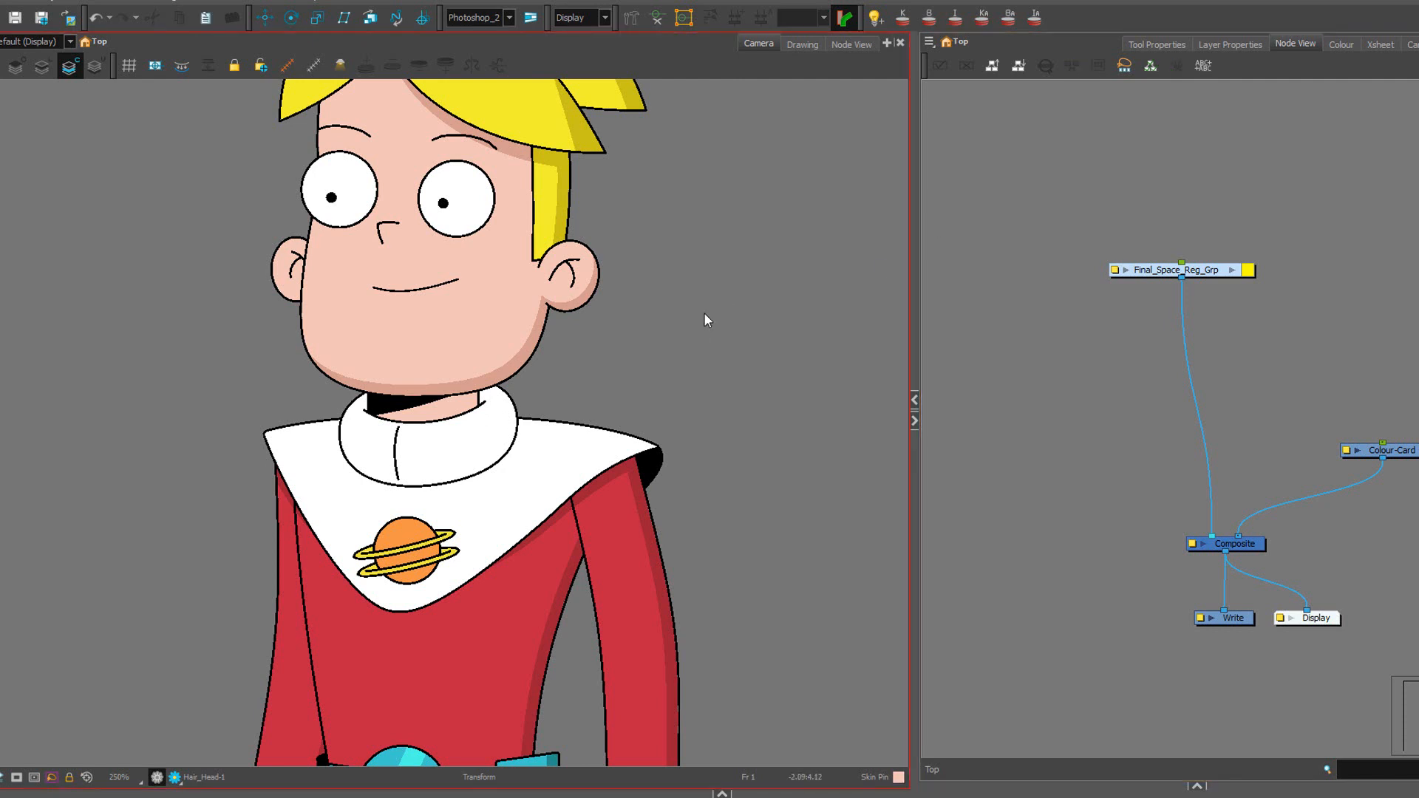
Switch to Toon Boom Harmony, bring the whole coloured character into view and open the Final_Space_Reg_Grp group's node network.
{"action": "left_click", "coordinate": [1, 448]}
{"action": "scroll", "coordinate": [244, 281], "scroll_direction": "down", "scroll_amount": 5}
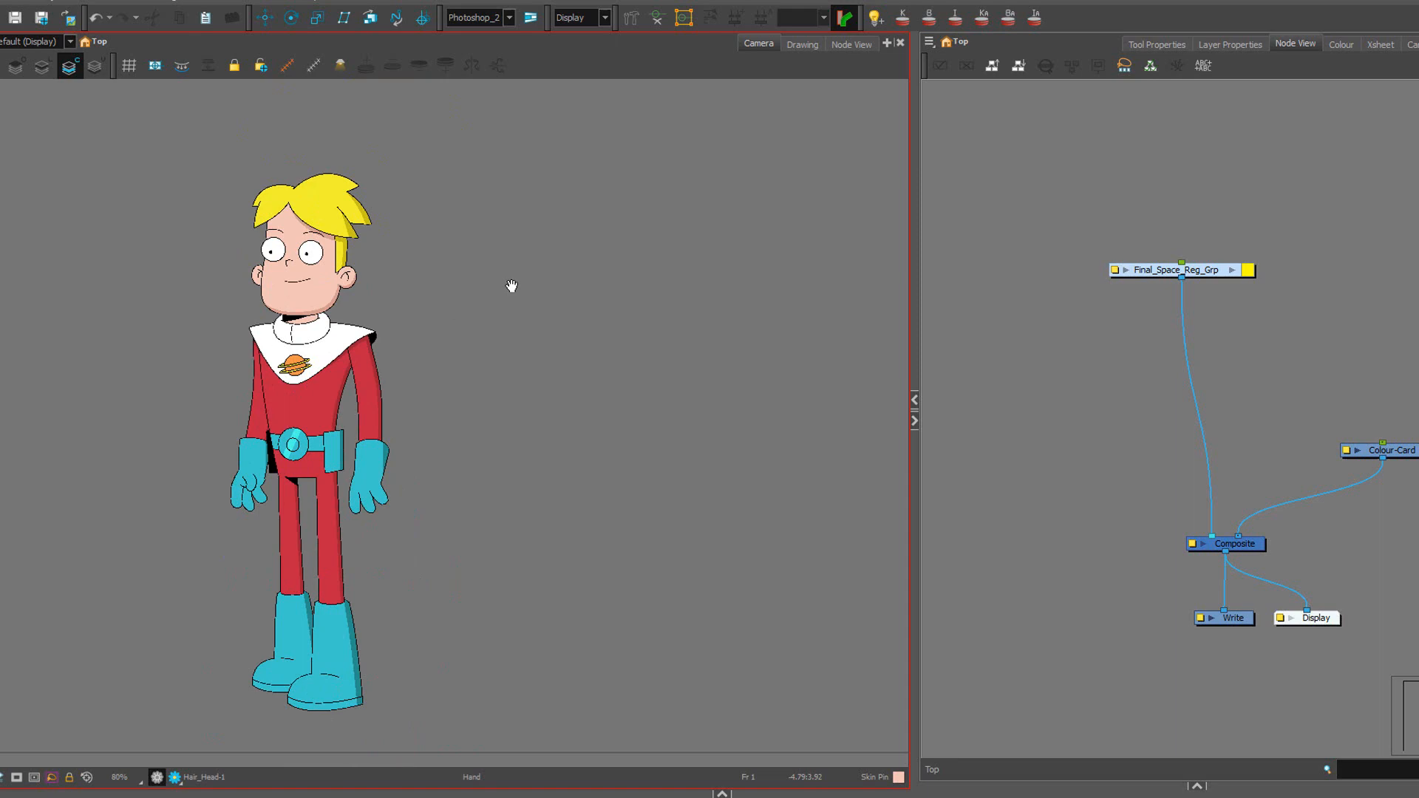
{"action": "left_click_drag", "start_coordinate": [511, 285], "coordinate": [577, 282]}
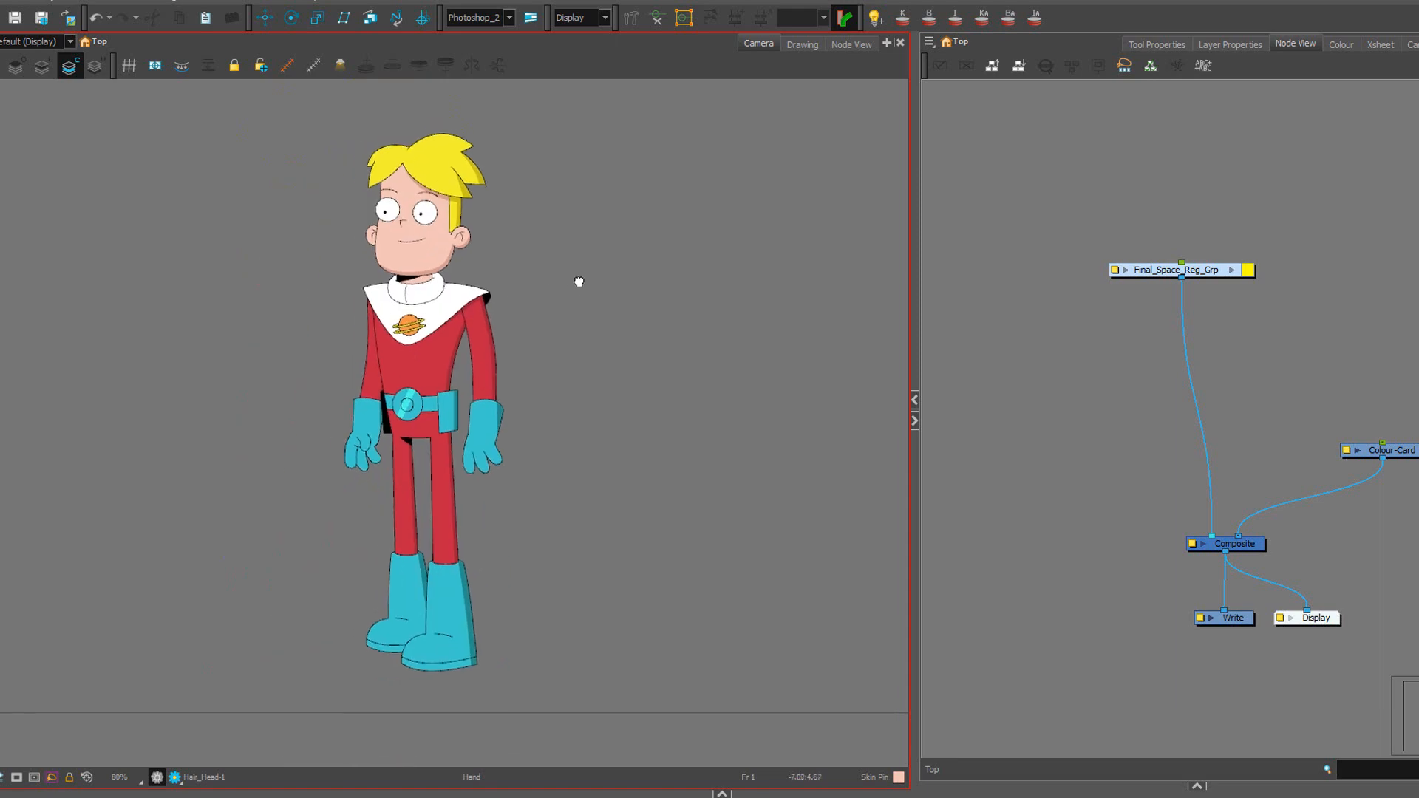
{"action": "left_click", "coordinate": [1186, 291]}
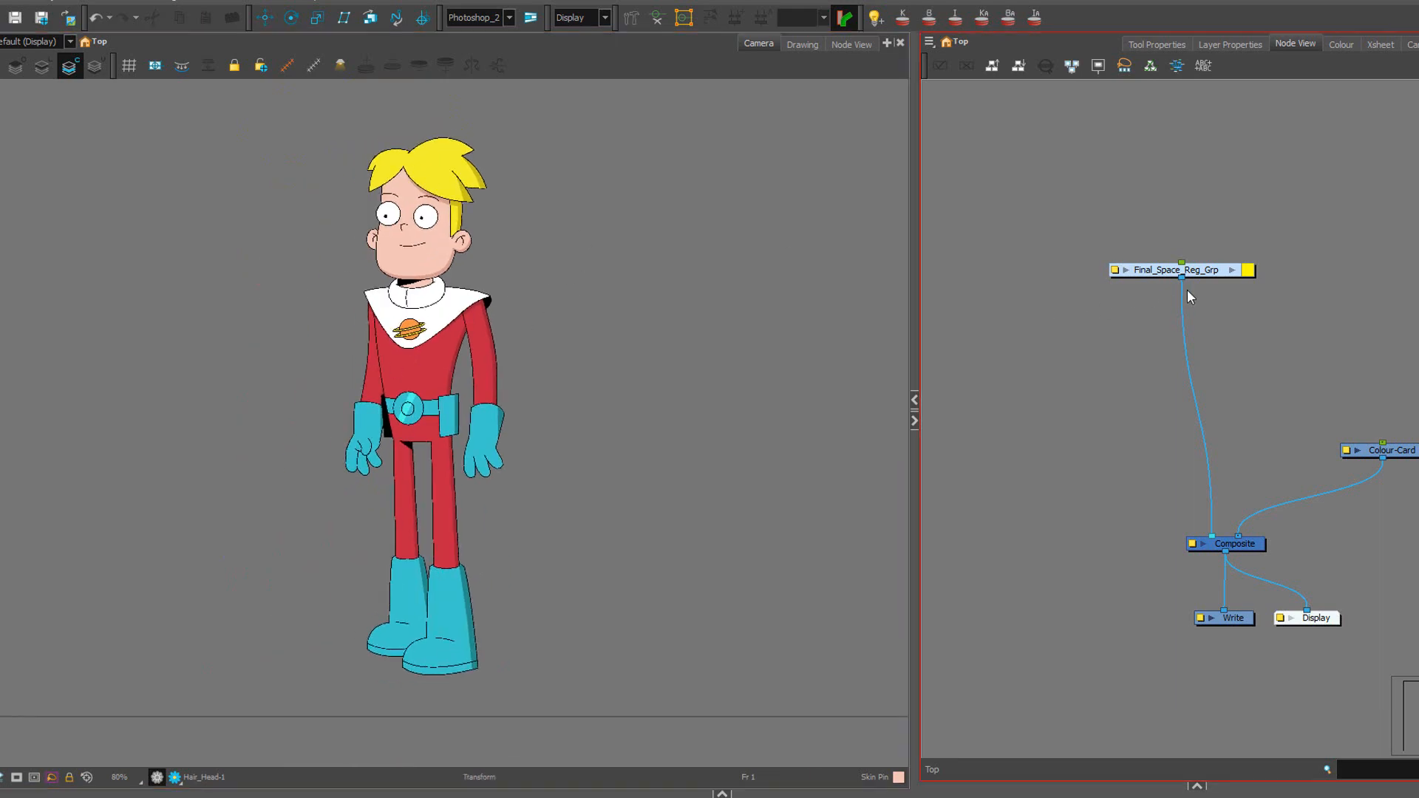
{"action": "left_click", "coordinate": [1231, 270]}
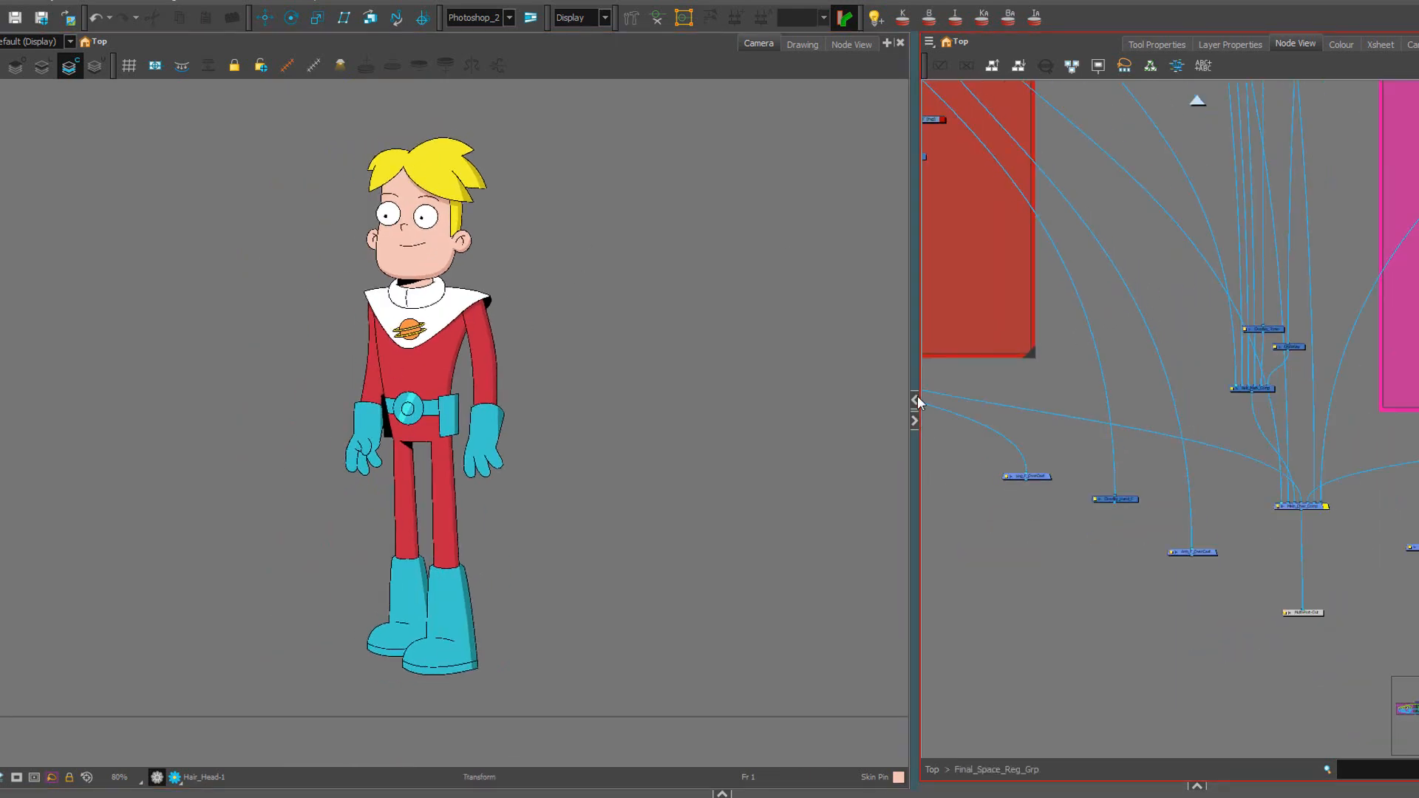
Expand the node view to full width and examine the rig's leg, arm, head, eye and hair node groups.
{"action": "left_click", "coordinate": [915, 399]}
{"action": "scroll", "coordinate": [597, 272], "scroll_direction": "down", "scroll_amount": 4}
{"action": "left_click_drag", "start_coordinate": [607, 312], "coordinate": [608, 353]}
{"action": "scroll", "coordinate": [619, 392], "scroll_direction": "down", "scroll_amount": 6}
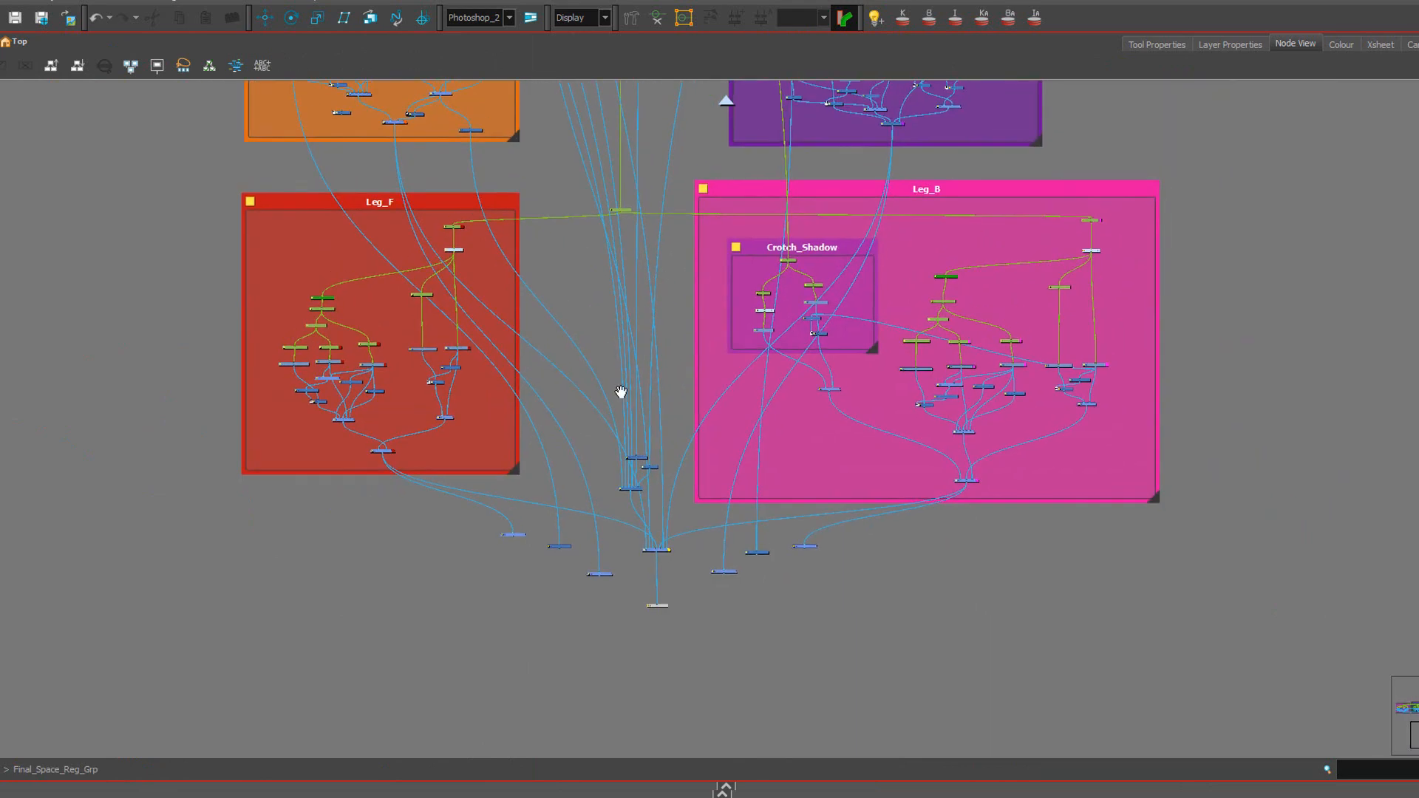
{"action": "left_click_drag", "start_coordinate": [650, 397], "coordinate": [589, 538]}
{"action": "left_click_drag", "start_coordinate": [591, 457], "coordinate": [636, 338]}
{"action": "scroll", "coordinate": [594, 411], "scroll_direction": "up", "scroll_amount": 1}
{"action": "scroll", "coordinate": [640, 353], "scroll_direction": "up", "scroll_amount": 2}
{"action": "scroll", "coordinate": [640, 353], "scroll_direction": "down", "scroll_amount": 2}
{"action": "scroll", "coordinate": [632, 408], "scroll_direction": "up", "scroll_amount": 2}
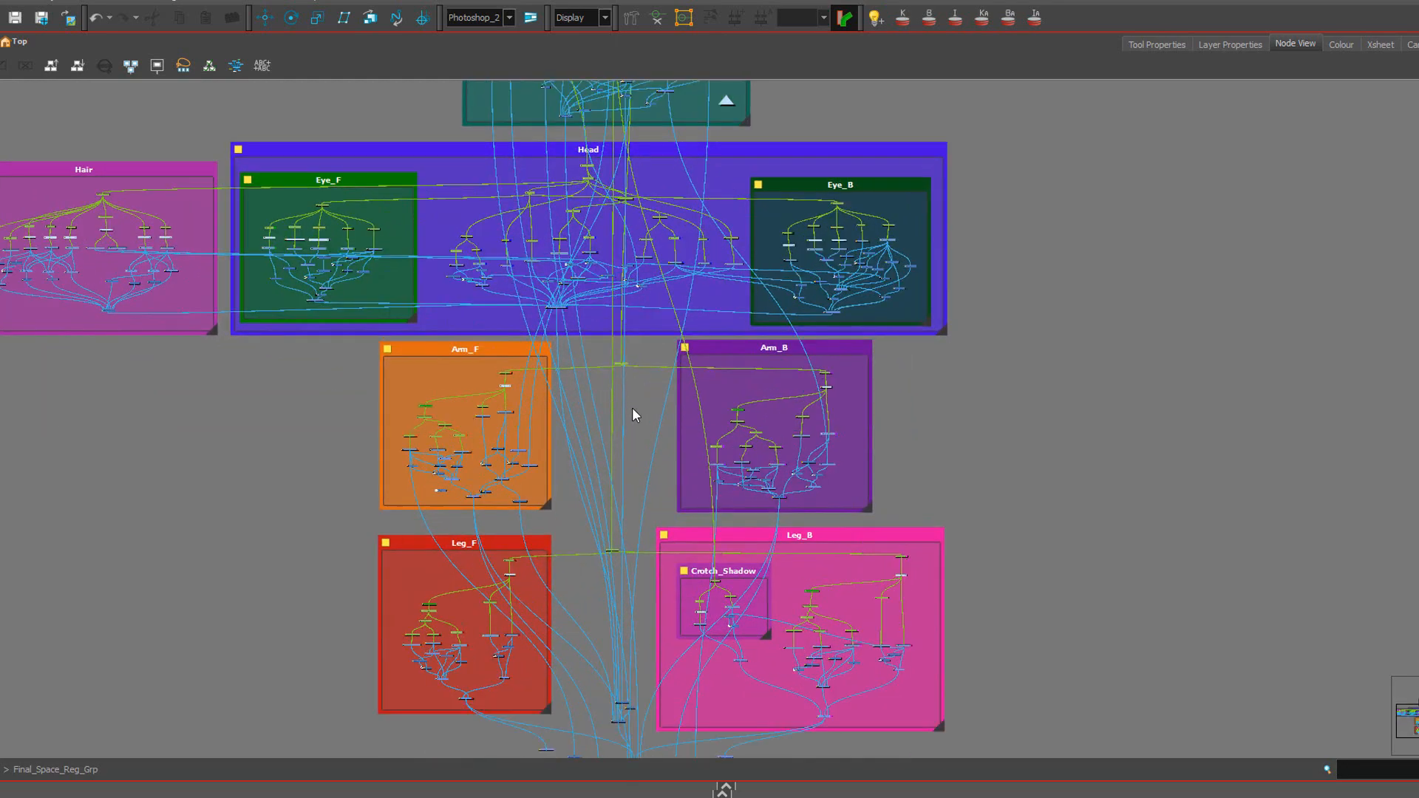
Examine the Leg_F, Leg_B and Crotch_Shadow node groups and follow their connections through the rig's network up to the Main group.
{"action": "scroll", "coordinate": [634, 409], "scroll_direction": "up", "scroll_amount": 3}
{"action": "left_click_drag", "start_coordinate": [632, 477], "coordinate": [636, 320]}
{"action": "left_click_drag", "start_coordinate": [639, 476], "coordinate": [629, 360]}
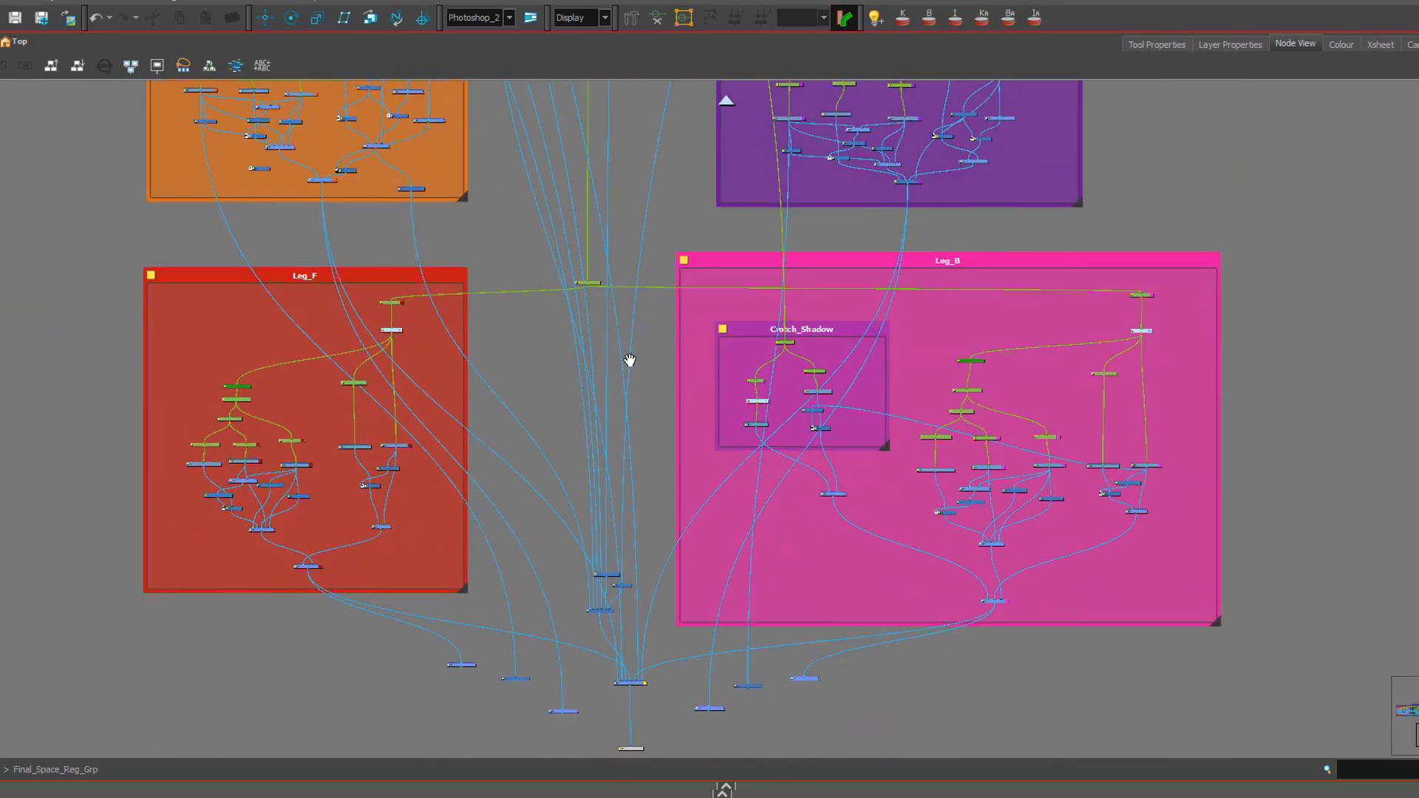
{"action": "scroll", "coordinate": [636, 425], "scroll_direction": "up", "scroll_amount": 1}
{"action": "scroll", "coordinate": [691, 380], "scroll_direction": "down", "scroll_amount": 2}
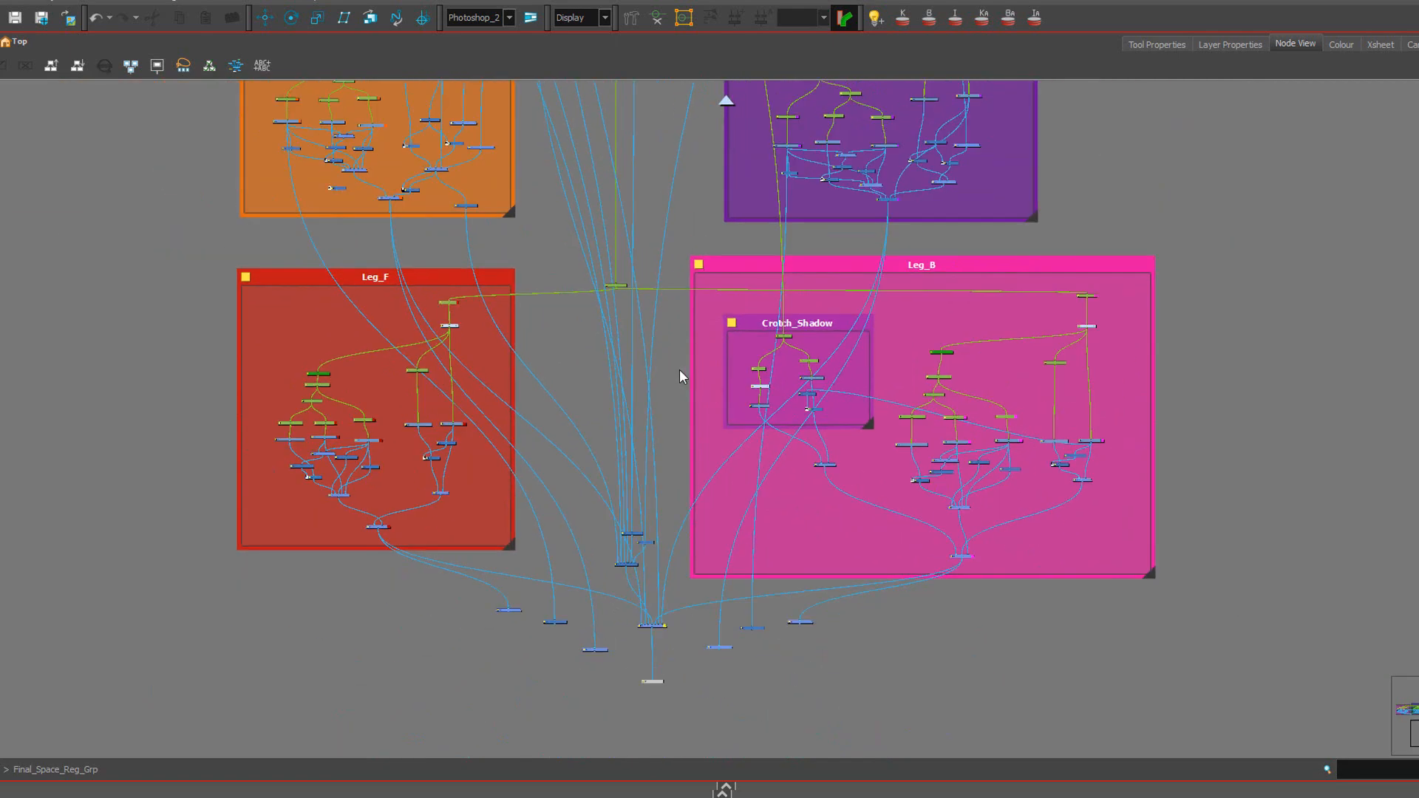
{"action": "scroll", "coordinate": [677, 362], "scroll_direction": "down", "scroll_amount": 1}
{"action": "scroll", "coordinate": [686, 351], "scroll_direction": "down", "scroll_amount": 2}
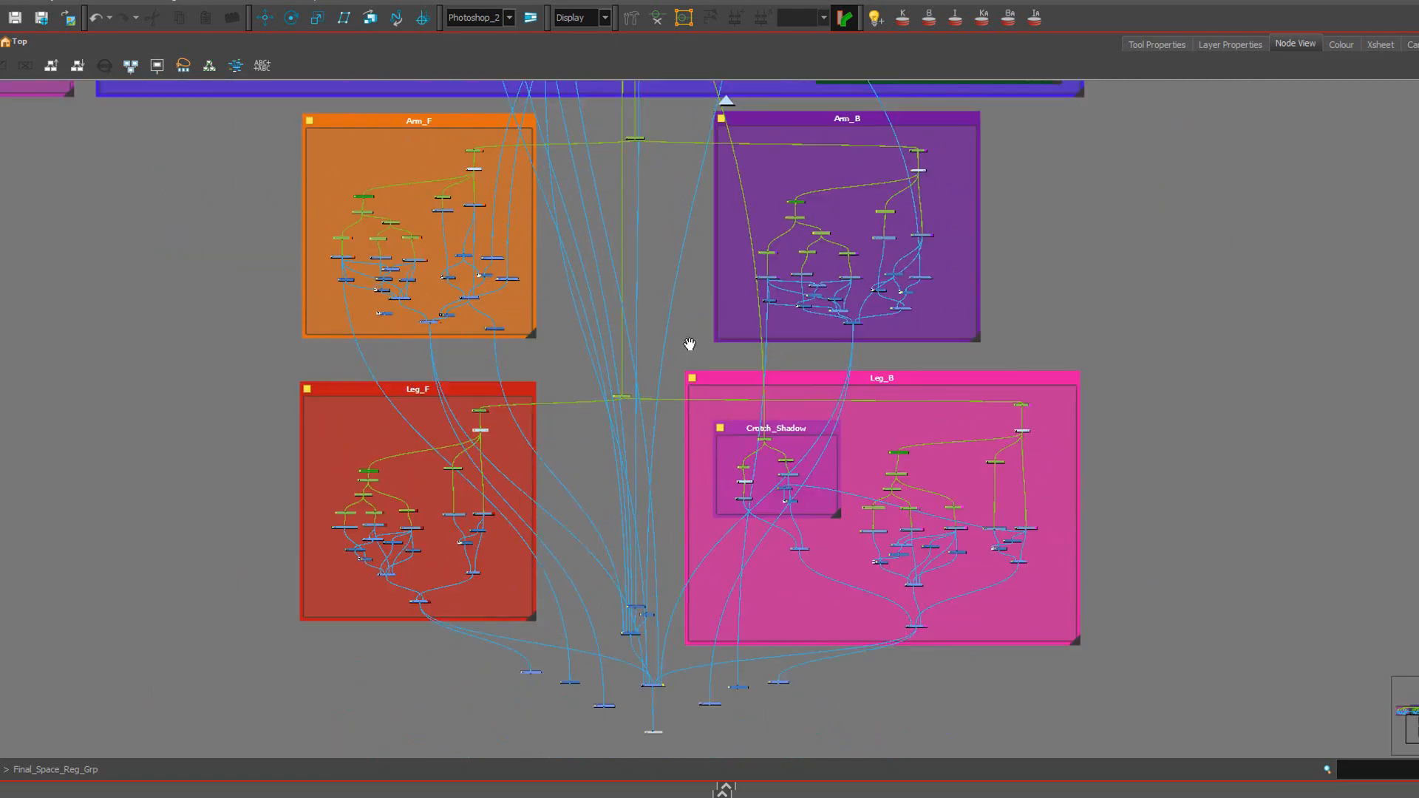
{"action": "scroll", "coordinate": [682, 340], "scroll_direction": "down", "scroll_amount": 2}
{"action": "left_click_drag", "start_coordinate": [666, 338], "coordinate": [660, 462]}
{"action": "left_click_drag", "start_coordinate": [668, 292], "coordinate": [657, 393]}
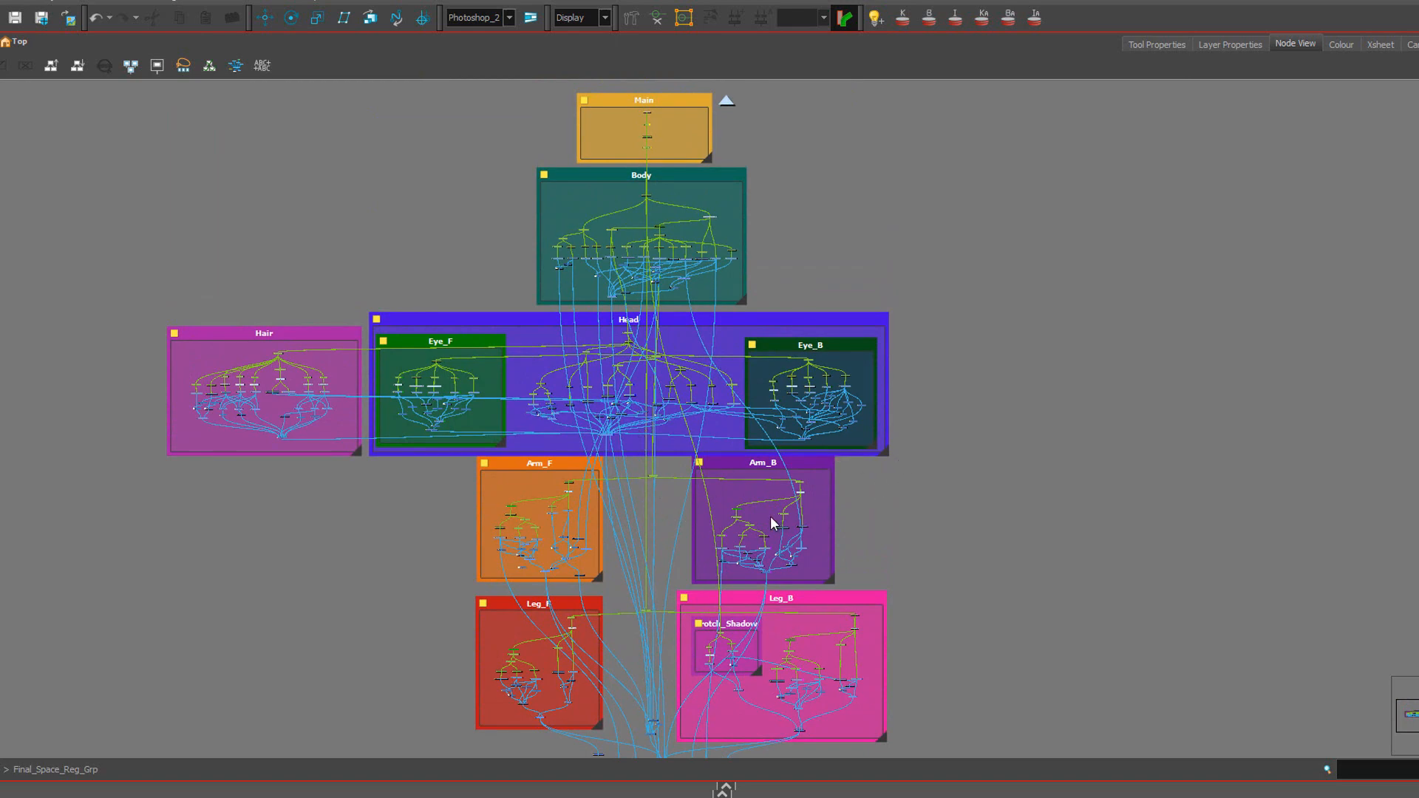
Examine the node structure inside the Arm_F and Arm_B groups and compare it with the front and back leg groups.
{"action": "scroll", "coordinate": [861, 436], "scroll_direction": "up", "scroll_amount": 4}
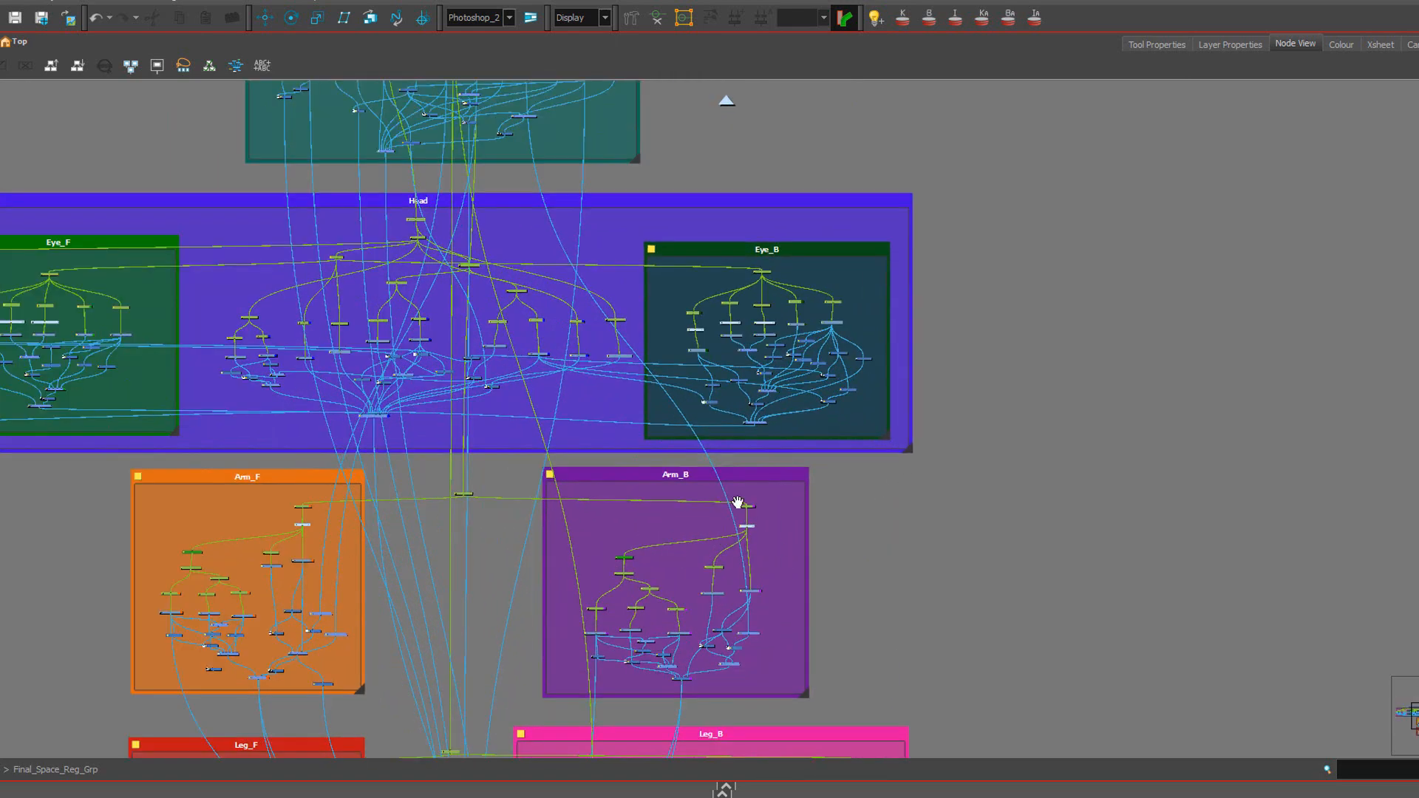
{"action": "left_click_drag", "start_coordinate": [737, 503], "coordinate": [828, 320]}
{"action": "left_click_drag", "start_coordinate": [812, 401], "coordinate": [833, 275]}
{"action": "left_click_drag", "start_coordinate": [832, 440], "coordinate": [822, 406]}
{"action": "scroll", "coordinate": [822, 406], "scroll_direction": "up", "scroll_amount": 2}
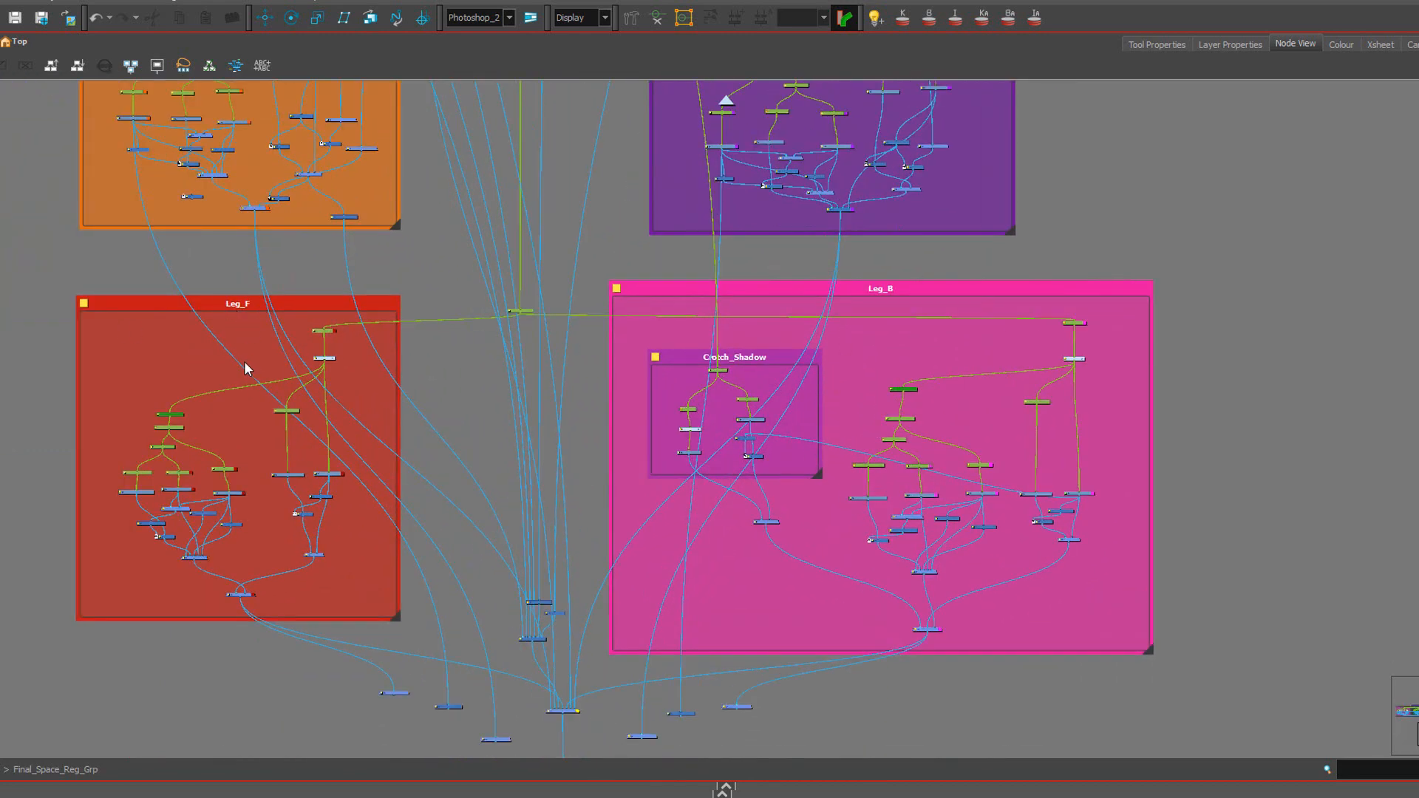
{"action": "scroll", "coordinate": [246, 367], "scroll_direction": "up", "scroll_amount": 2}
{"action": "scroll", "coordinate": [635, 325], "scroll_direction": "down", "scroll_amount": 5}
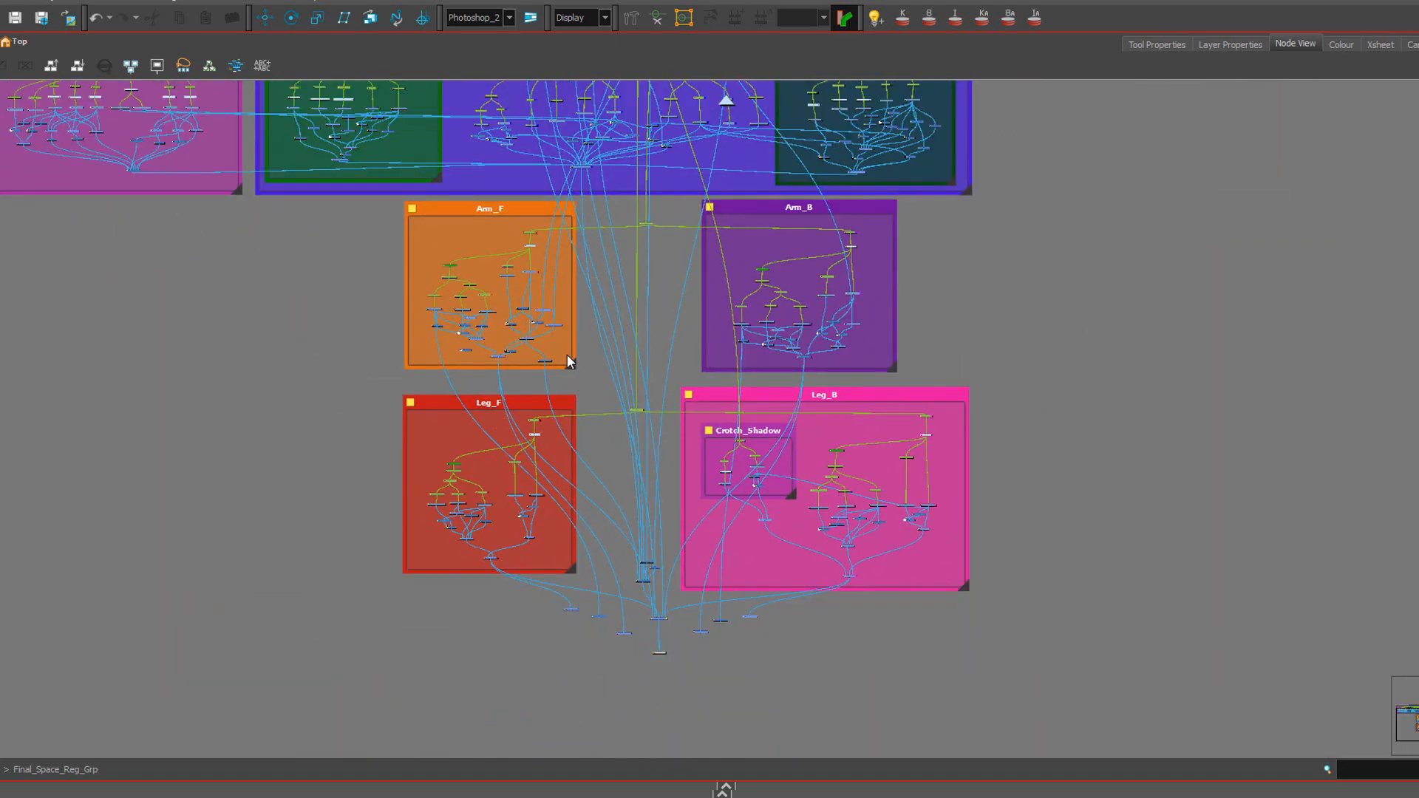
{"action": "left_click_drag", "start_coordinate": [633, 318], "coordinate": [661, 307]}
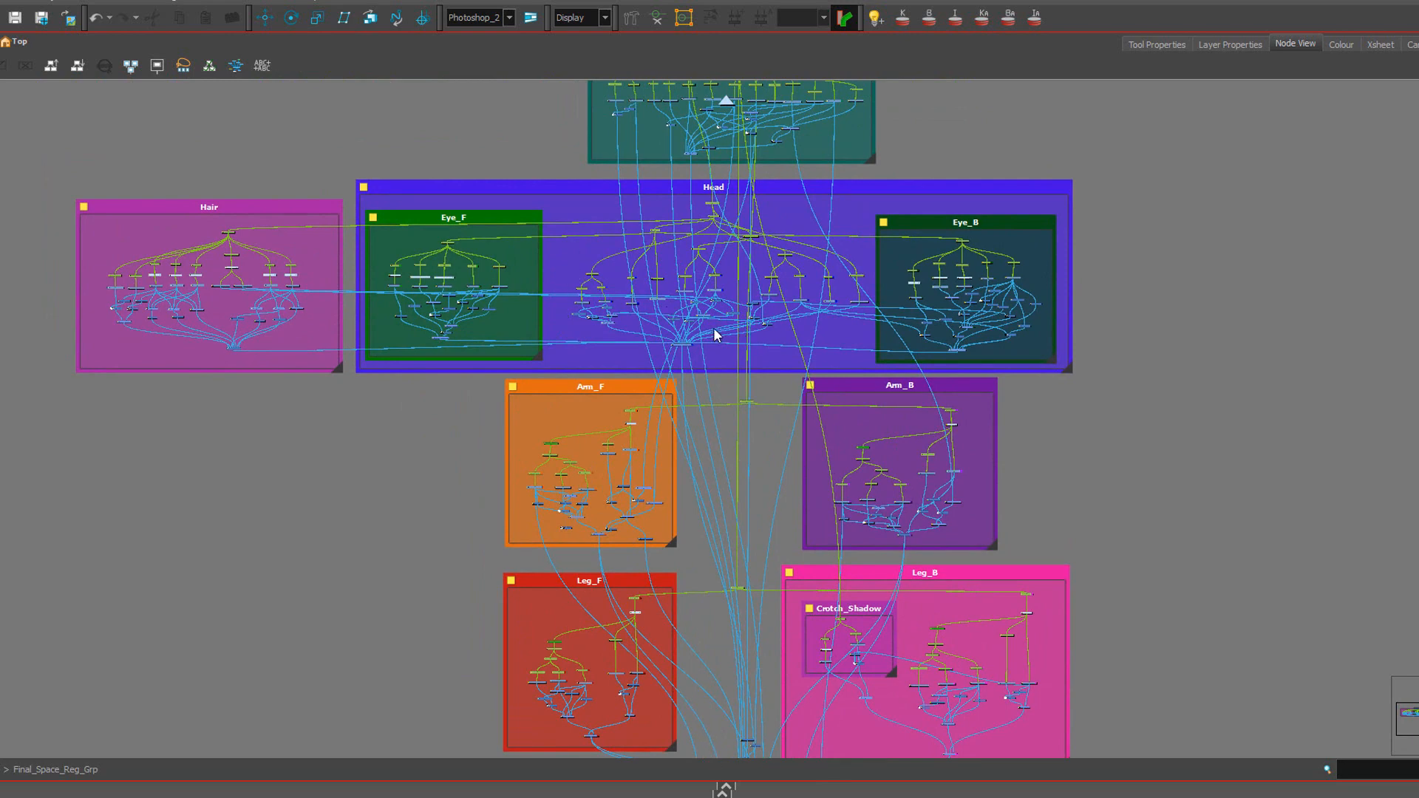
Examine the Head group with its nested Eye_F and Eye_B groups, the Hair group and their links to the rest of the rig.
{"action": "scroll", "coordinate": [693, 306], "scroll_direction": "up", "scroll_amount": 1}
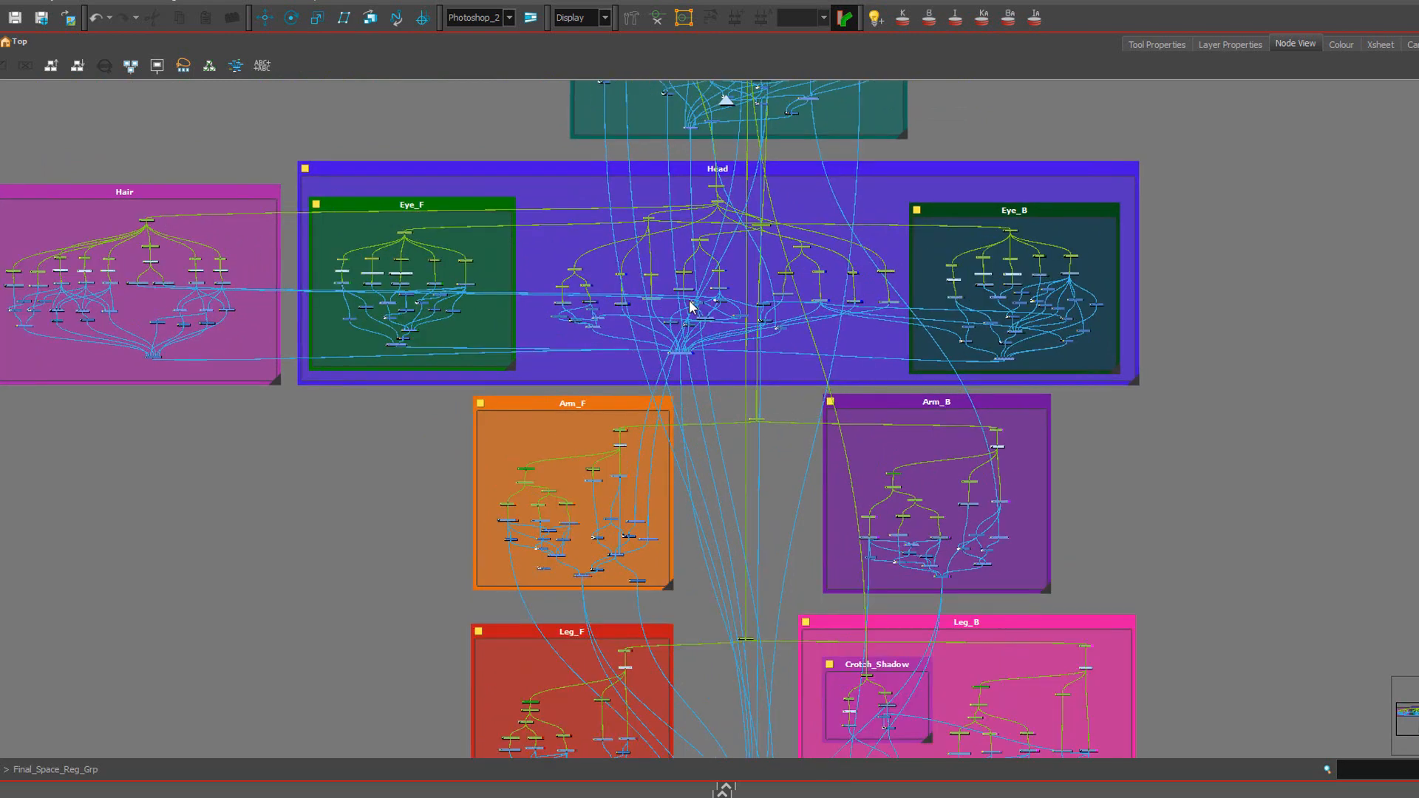
{"action": "scroll", "coordinate": [537, 353], "scroll_direction": "down", "scroll_amount": 1}
{"action": "left_click_drag", "start_coordinate": [665, 378], "coordinate": [641, 309]}
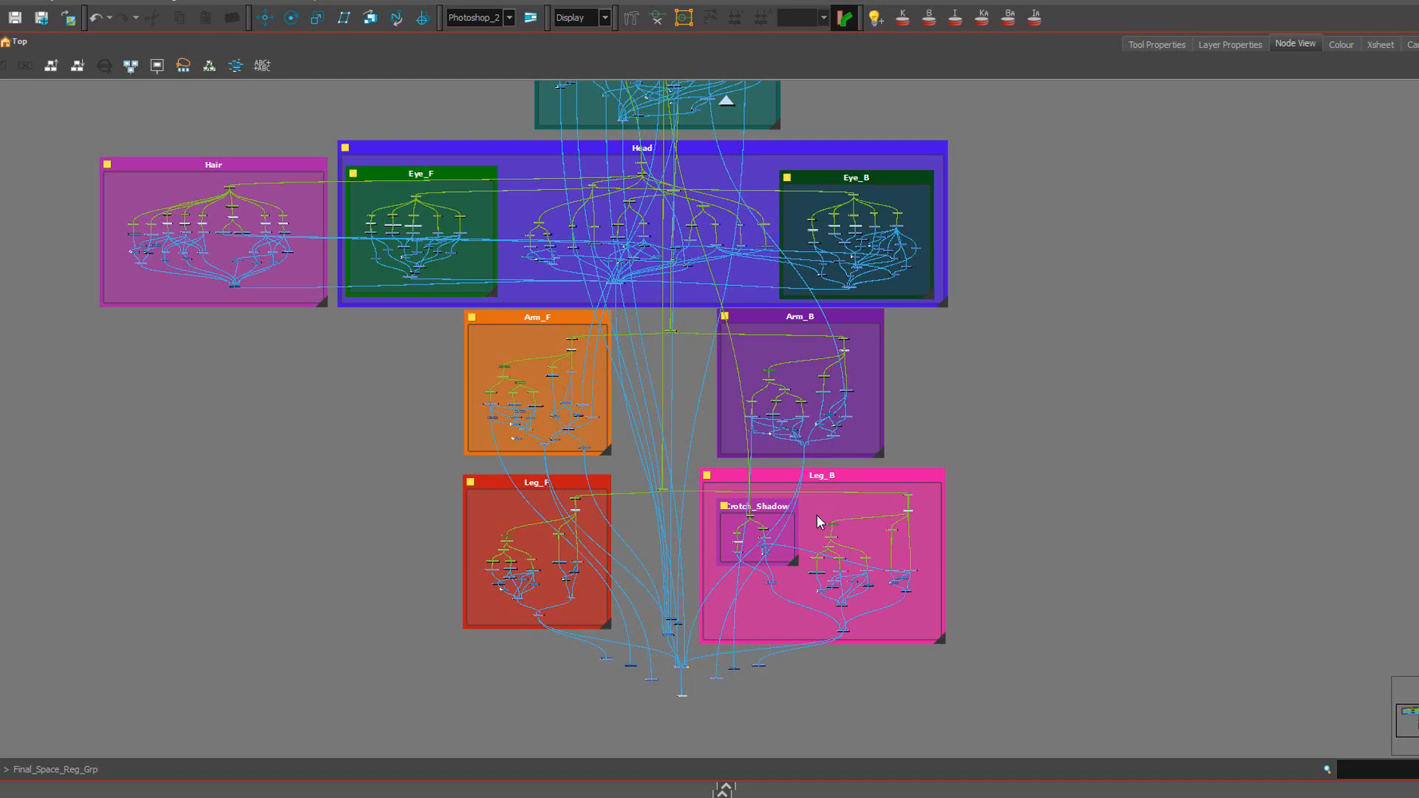
{"action": "scroll", "coordinate": [700, 441], "scroll_direction": "up", "scroll_amount": 1}
{"action": "scroll", "coordinate": [701, 441], "scroll_direction": "down", "scroll_amount": 1}
{"action": "left_click_drag", "start_coordinate": [695, 378], "coordinate": [692, 441]}
{"action": "left_click_drag", "start_coordinate": [702, 380], "coordinate": [703, 405]}
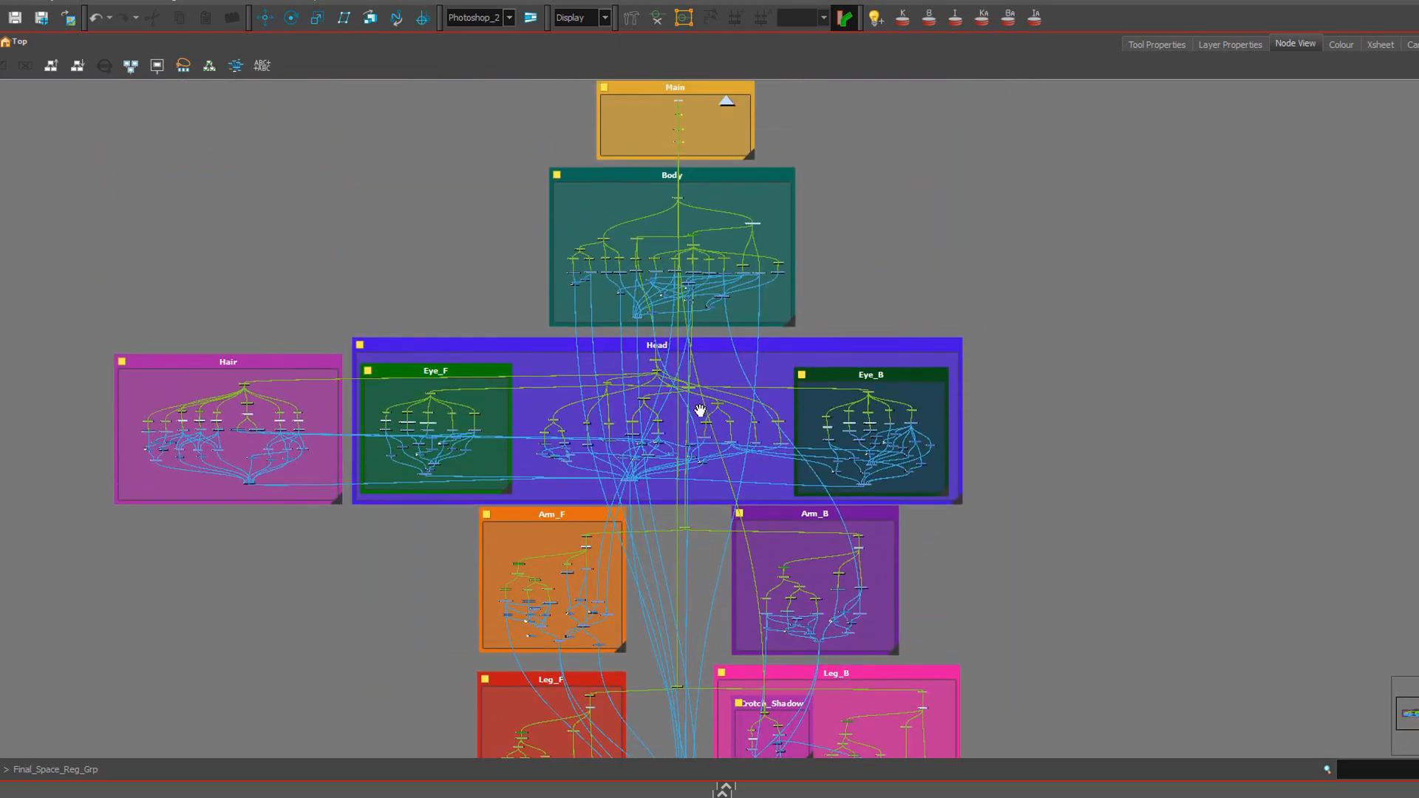
{"action": "scroll", "coordinate": [689, 421], "scroll_direction": "up", "scroll_amount": 3}
{"action": "scroll", "coordinate": [689, 421], "scroll_direction": "down", "scroll_amount": 1}
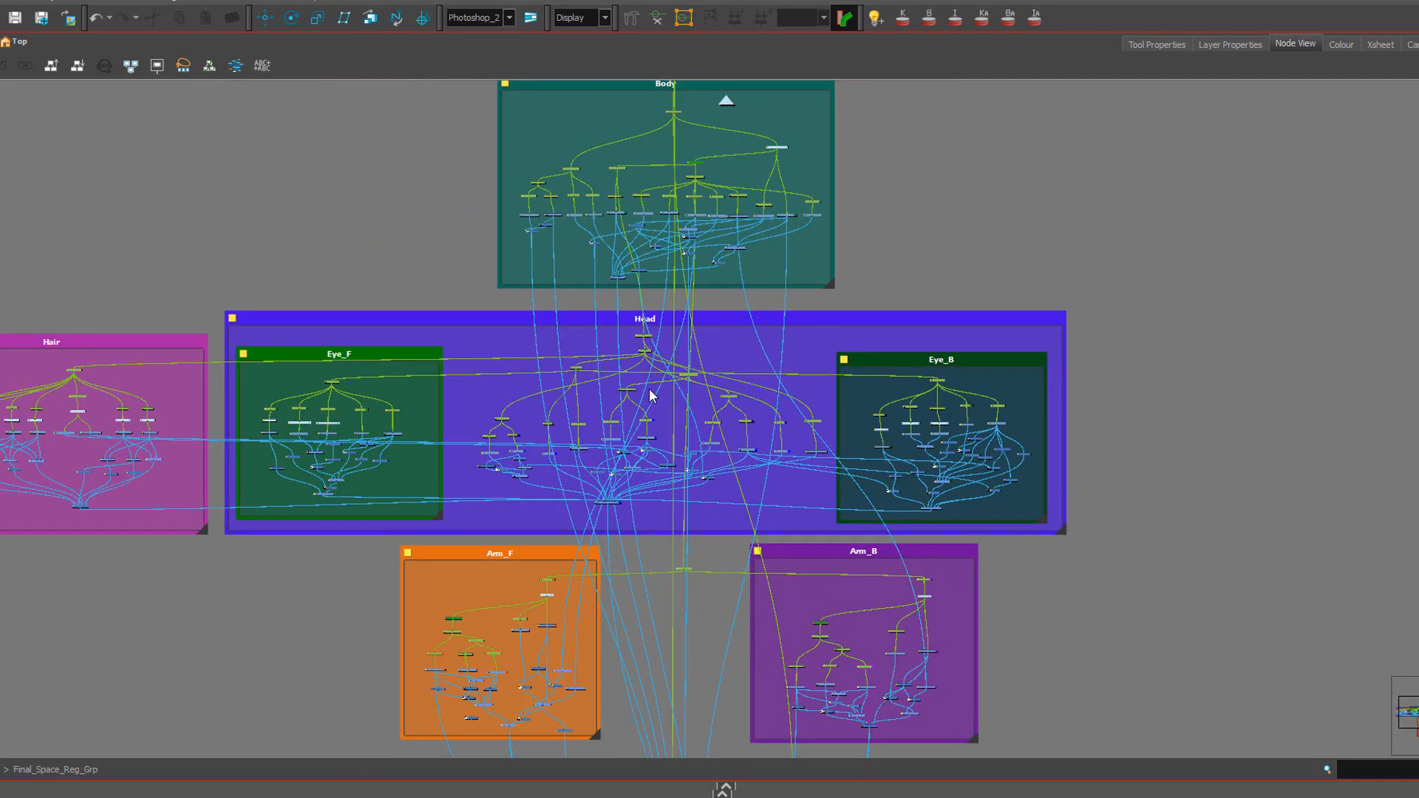
{"action": "scroll", "coordinate": [653, 396], "scroll_direction": "up", "scroll_amount": 3}
{"action": "scroll", "coordinate": [652, 396], "scroll_direction": "down", "scroll_amount": 5}
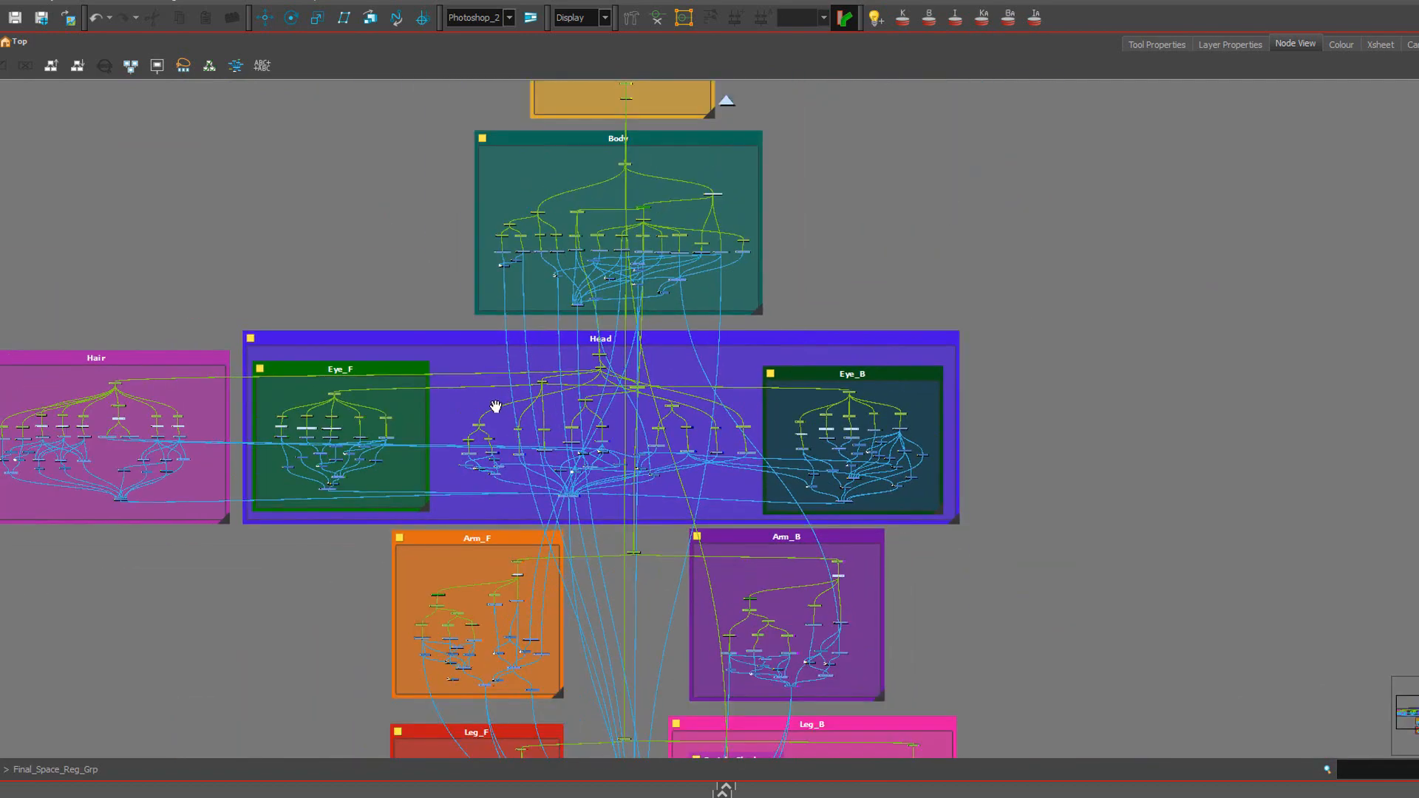
{"action": "left_click_drag", "start_coordinate": [495, 406], "coordinate": [620, 426]}
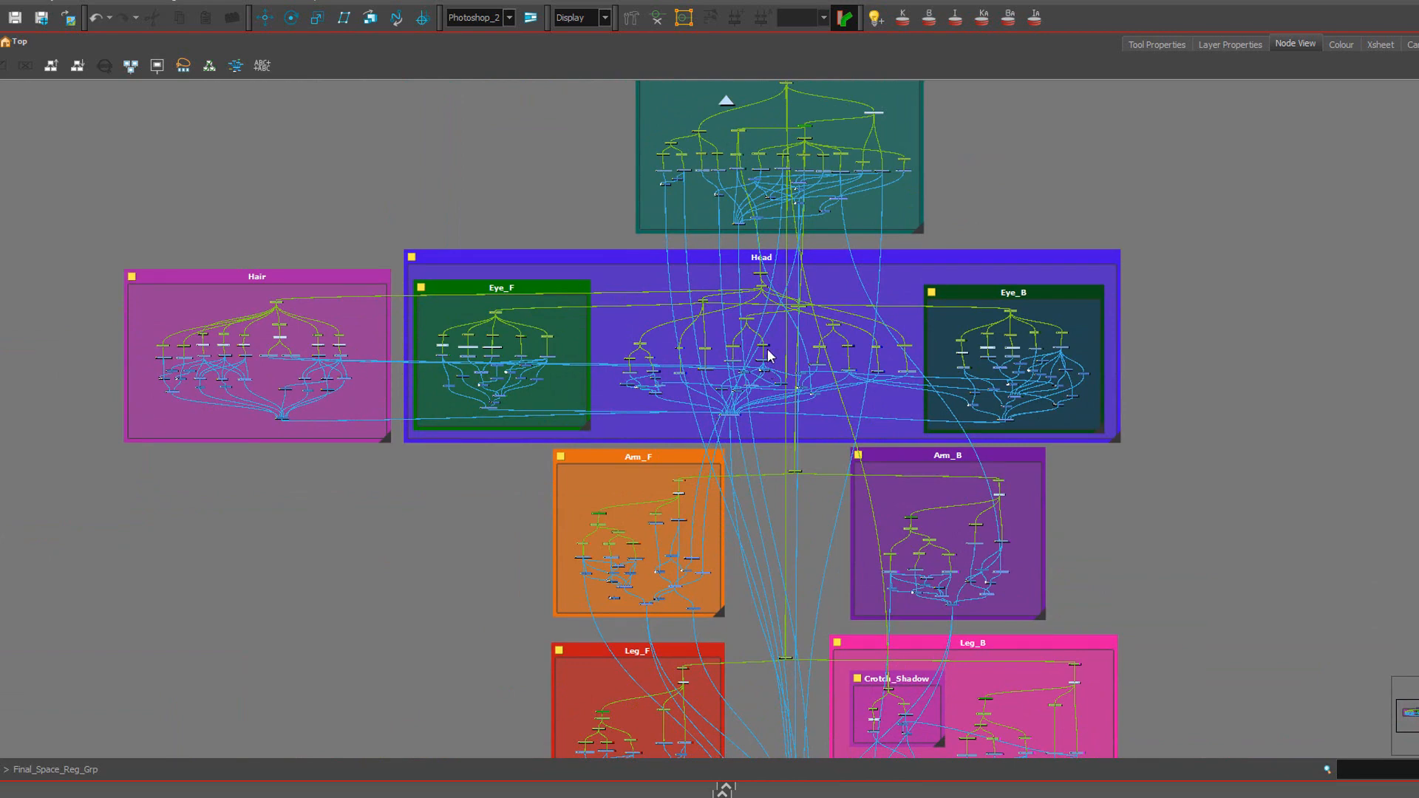
{"action": "scroll", "coordinate": [769, 351], "scroll_direction": "up", "scroll_amount": 1}
{"action": "left_click_drag", "start_coordinate": [755, 375], "coordinate": [587, 289]}
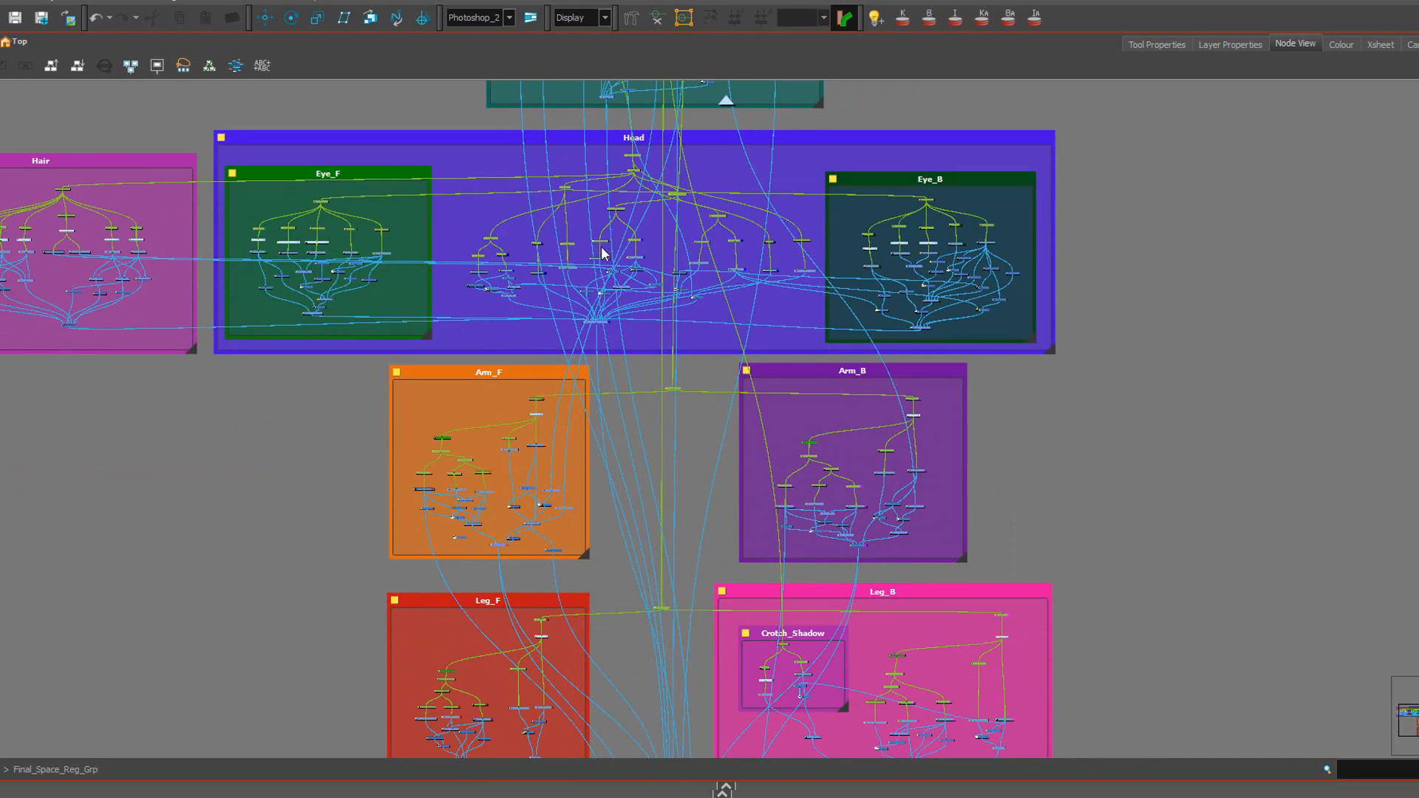
{"action": "left_click_drag", "start_coordinate": [654, 339], "coordinate": [650, 409]}
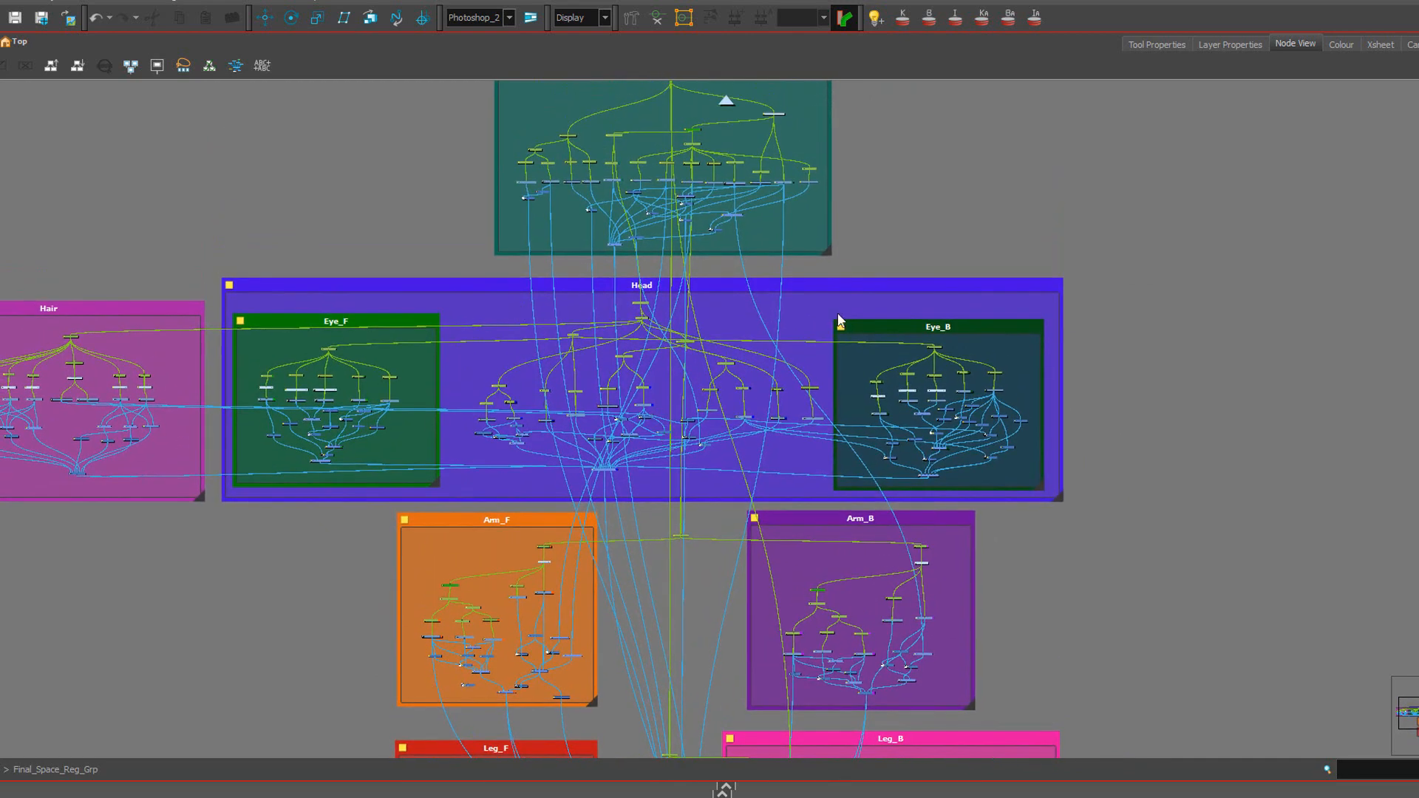
{"action": "scroll", "coordinate": [807, 320], "scroll_direction": "down", "scroll_amount": 1}
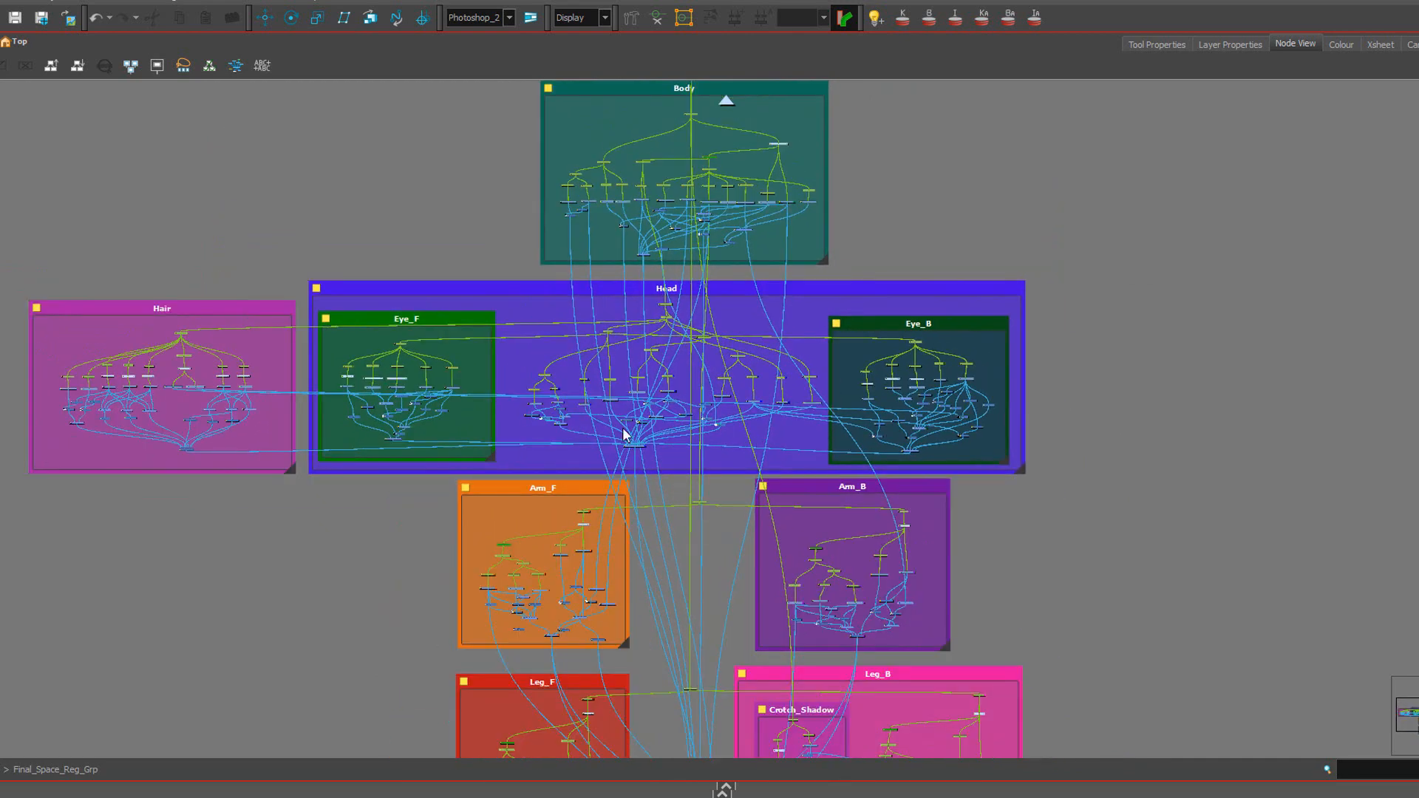
{"action": "scroll", "coordinate": [758, 352], "scroll_direction": "down", "scroll_amount": 1}
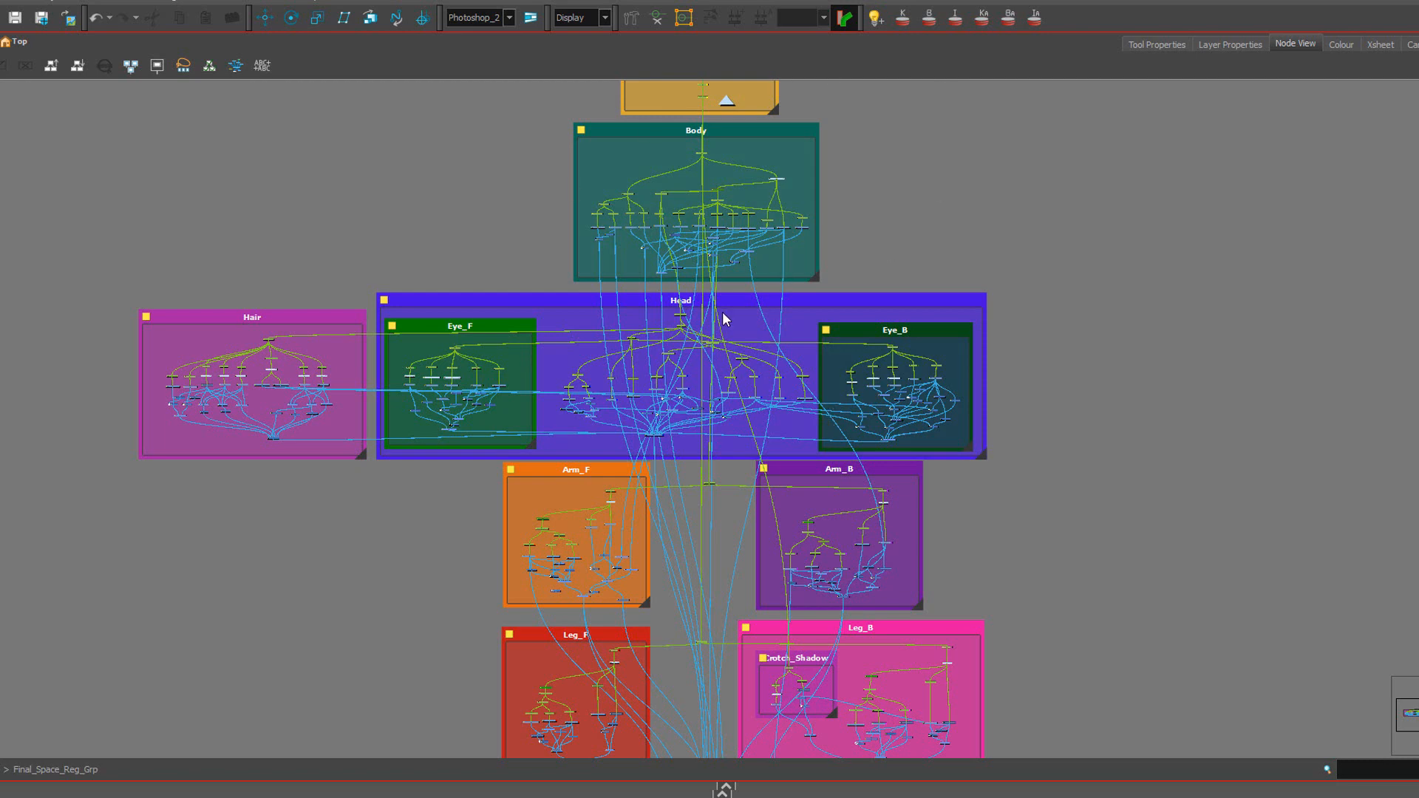
{"action": "scroll", "coordinate": [723, 317], "scroll_direction": "up", "scroll_amount": 1}
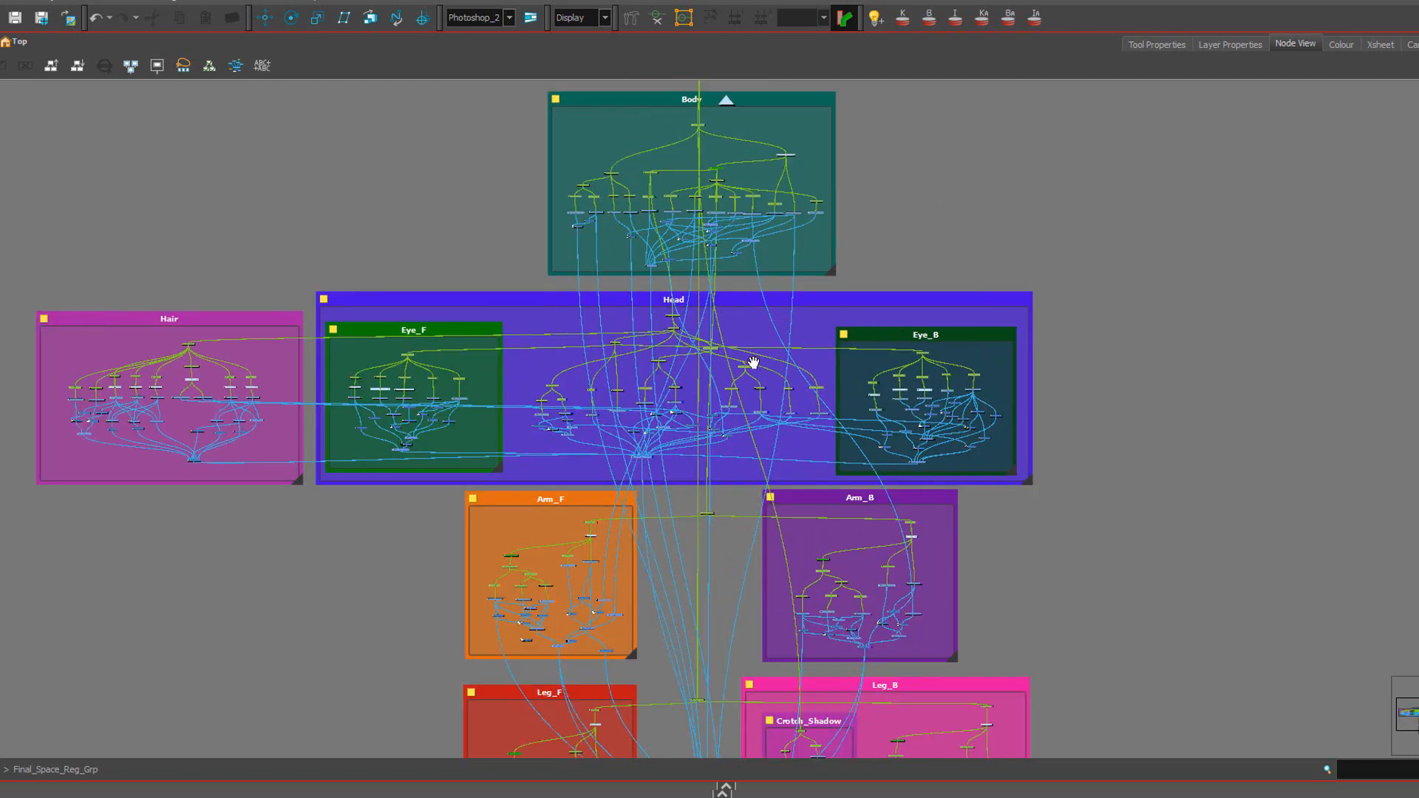
Examine the Body group's node hierarchy up close, including its links to the Main and Head groups.
{"action": "left_click_drag", "start_coordinate": [752, 363], "coordinate": [761, 450]}
{"action": "scroll", "coordinate": [708, 341], "scroll_direction": "up", "scroll_amount": 1}
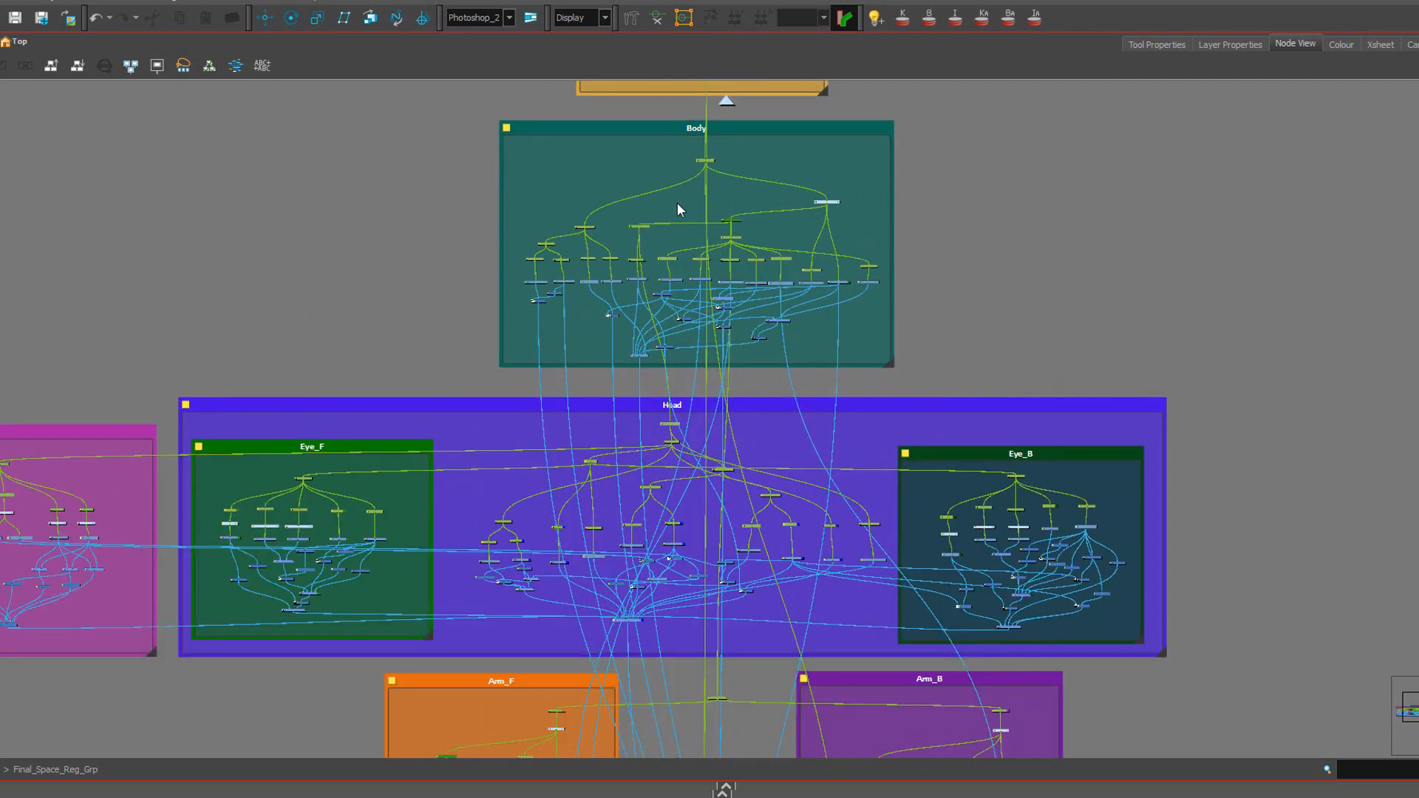
{"action": "scroll", "coordinate": [678, 205], "scroll_direction": "up", "scroll_amount": 1}
{"action": "scroll", "coordinate": [760, 410], "scroll_direction": "down", "scroll_amount": 3}
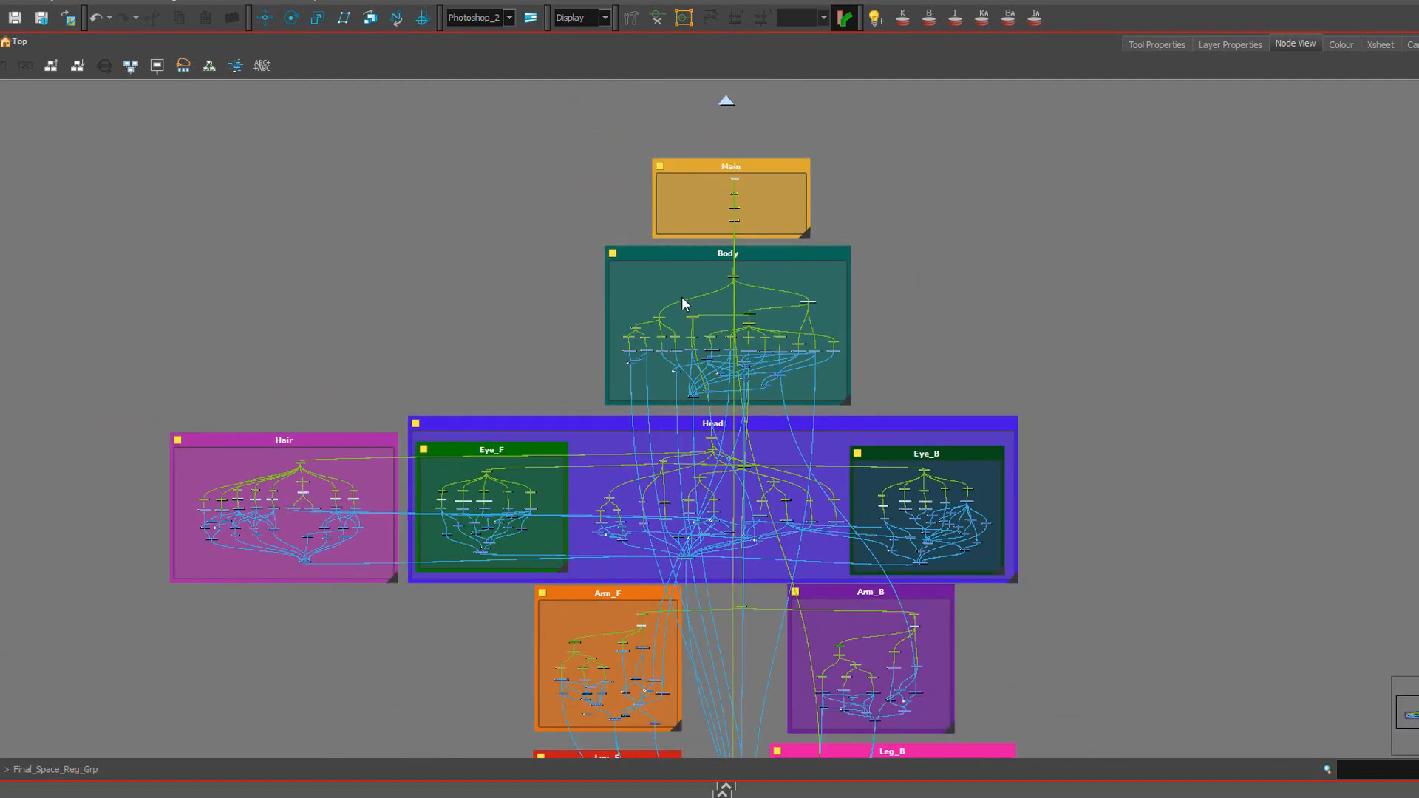
{"action": "scroll", "coordinate": [687, 299], "scroll_direction": "up", "scroll_amount": 2}
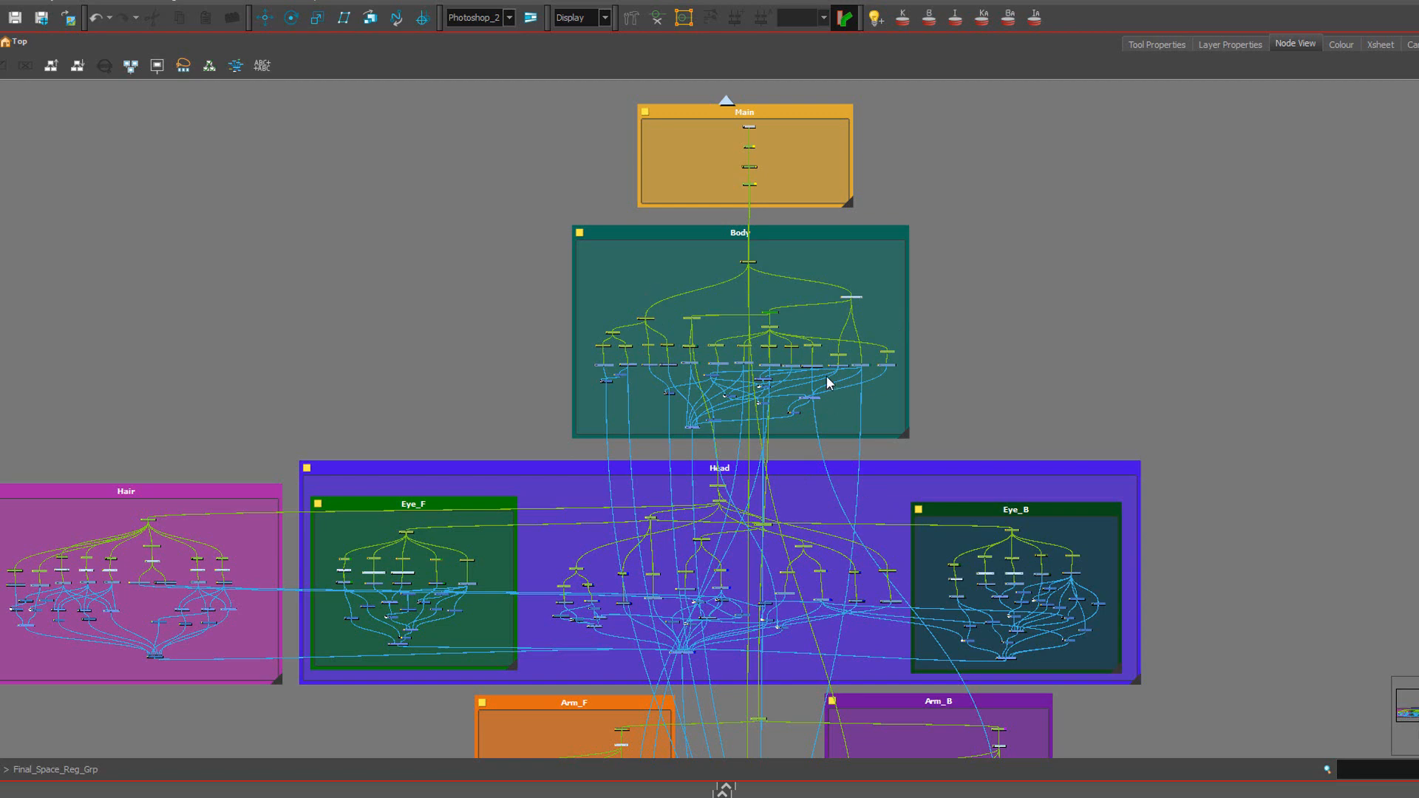
{"action": "scroll", "coordinate": [826, 376], "scroll_direction": "up", "scroll_amount": 7}
{"action": "scroll", "coordinate": [664, 303], "scroll_direction": "down", "scroll_amount": 2}
{"action": "left_click_drag", "start_coordinate": [592, 183], "coordinate": [634, 179]}
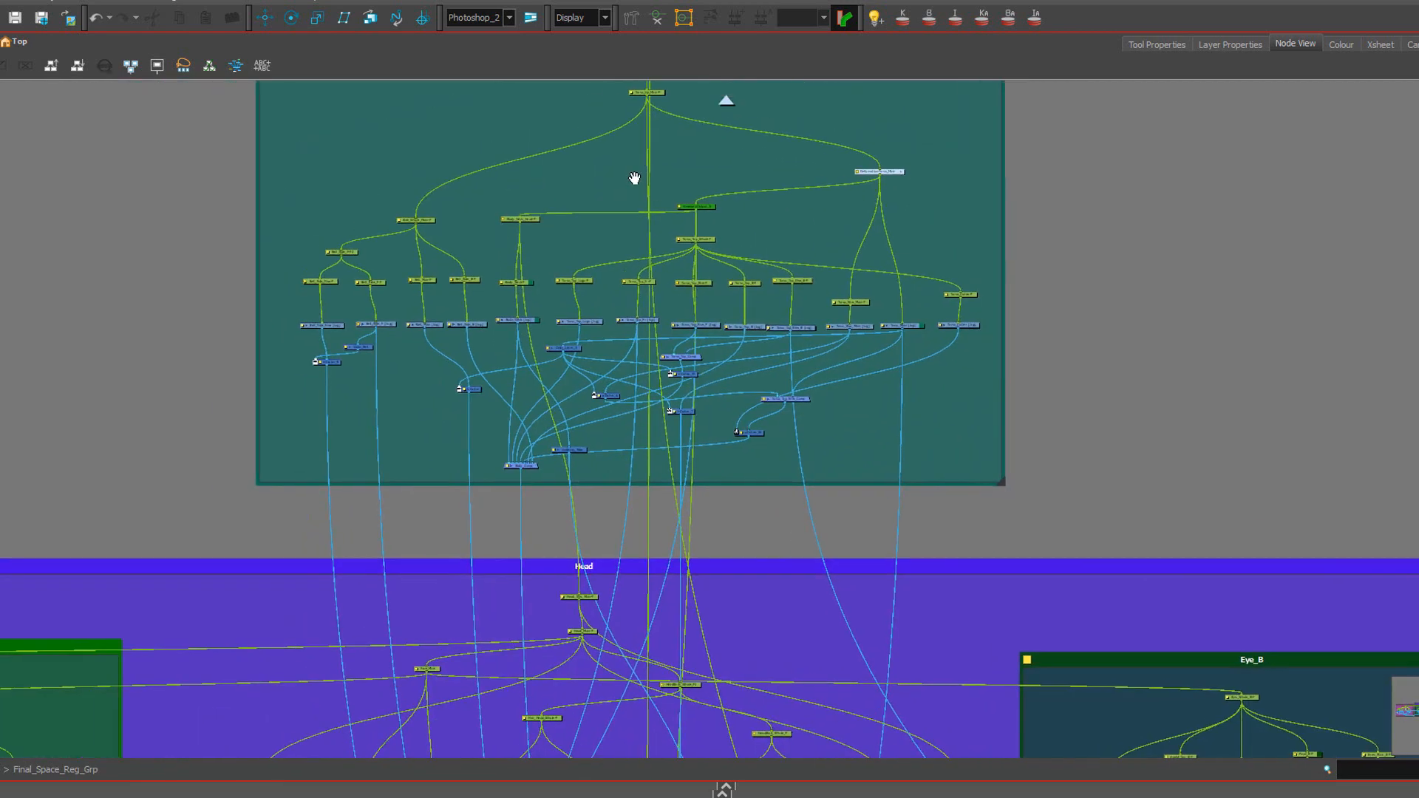
{"action": "scroll", "coordinate": [640, 359], "scroll_direction": "down", "scroll_amount": 3}
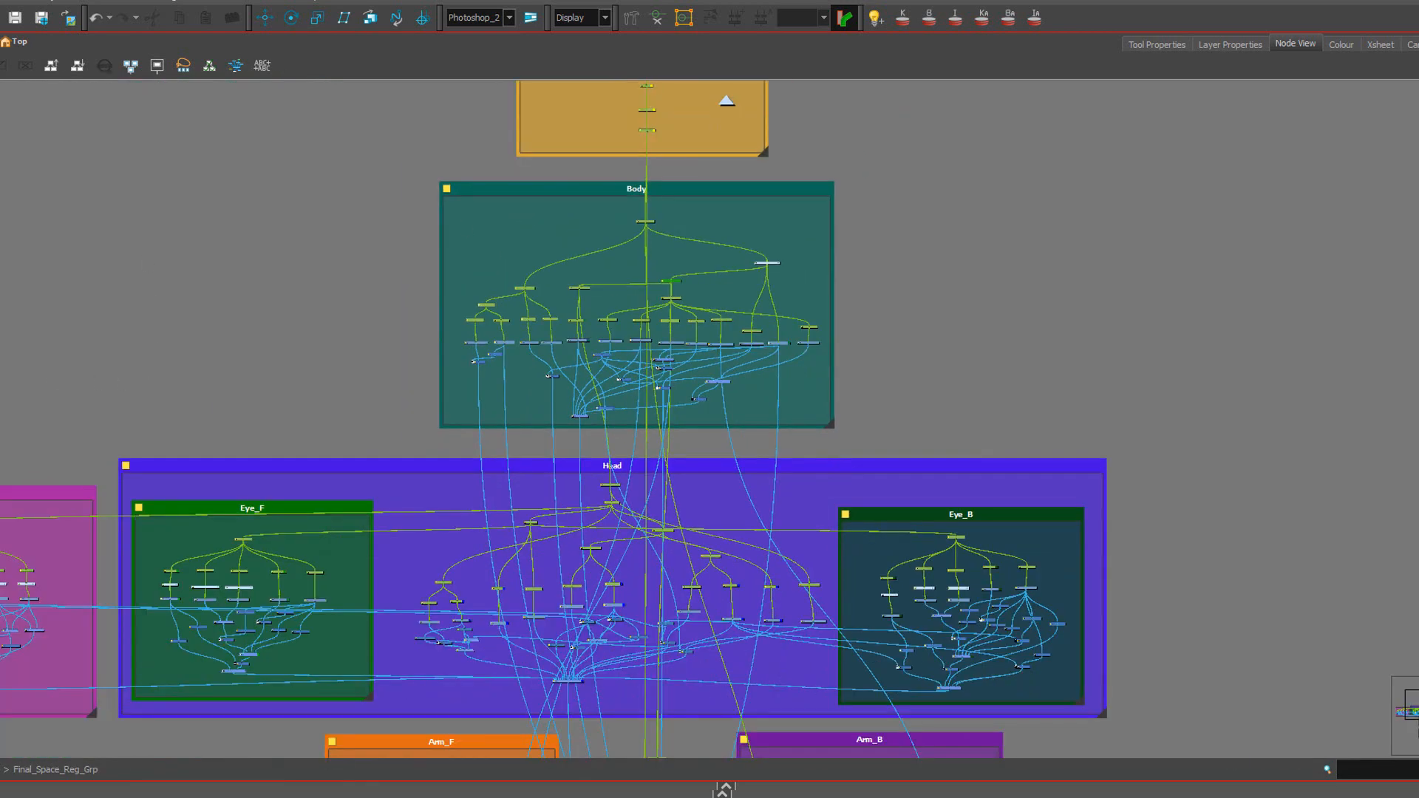
Restore the Camera view beside the node network and reveal the timeline below them.
{"action": "key", "text": "grave"}
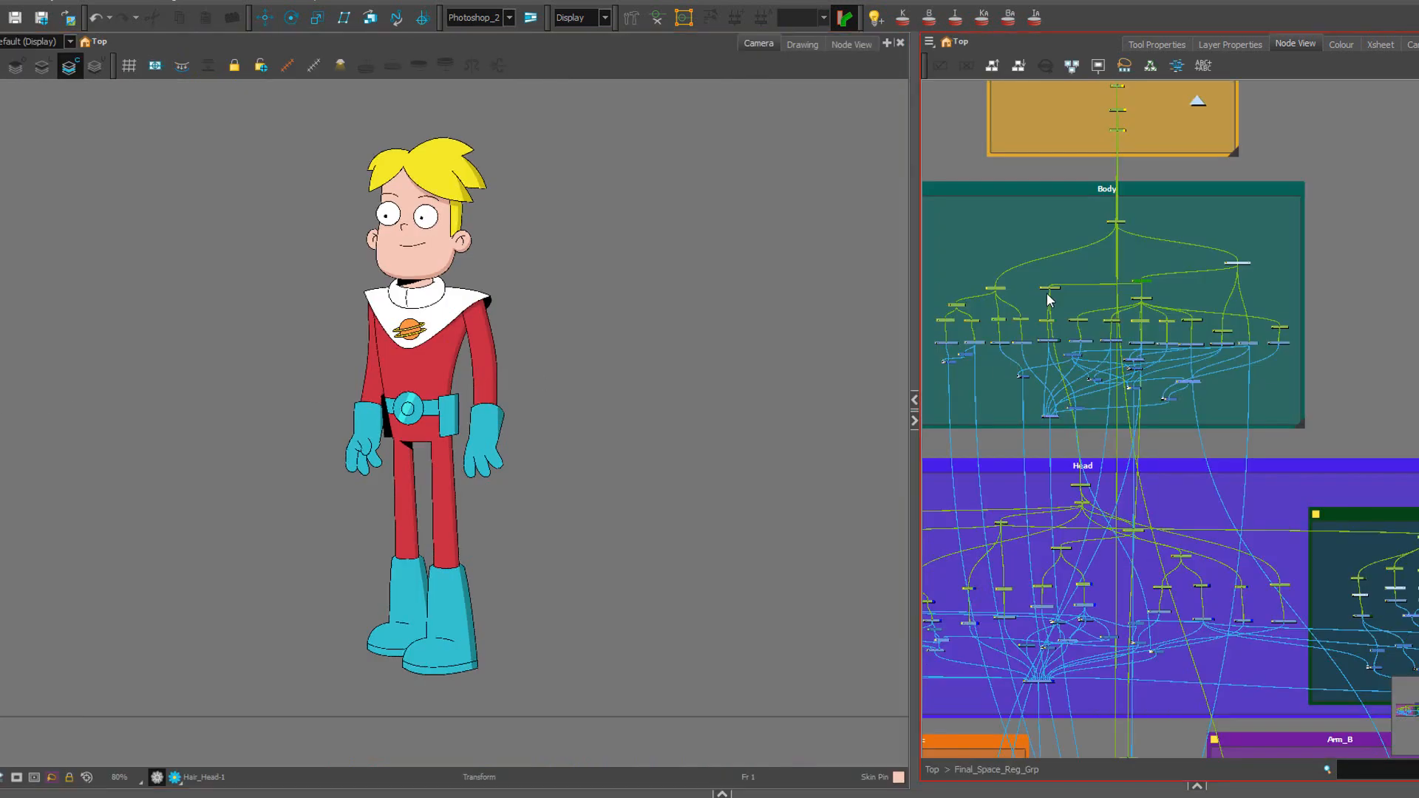
{"action": "scroll", "coordinate": [1086, 247], "scroll_direction": "up", "scroll_amount": 1}
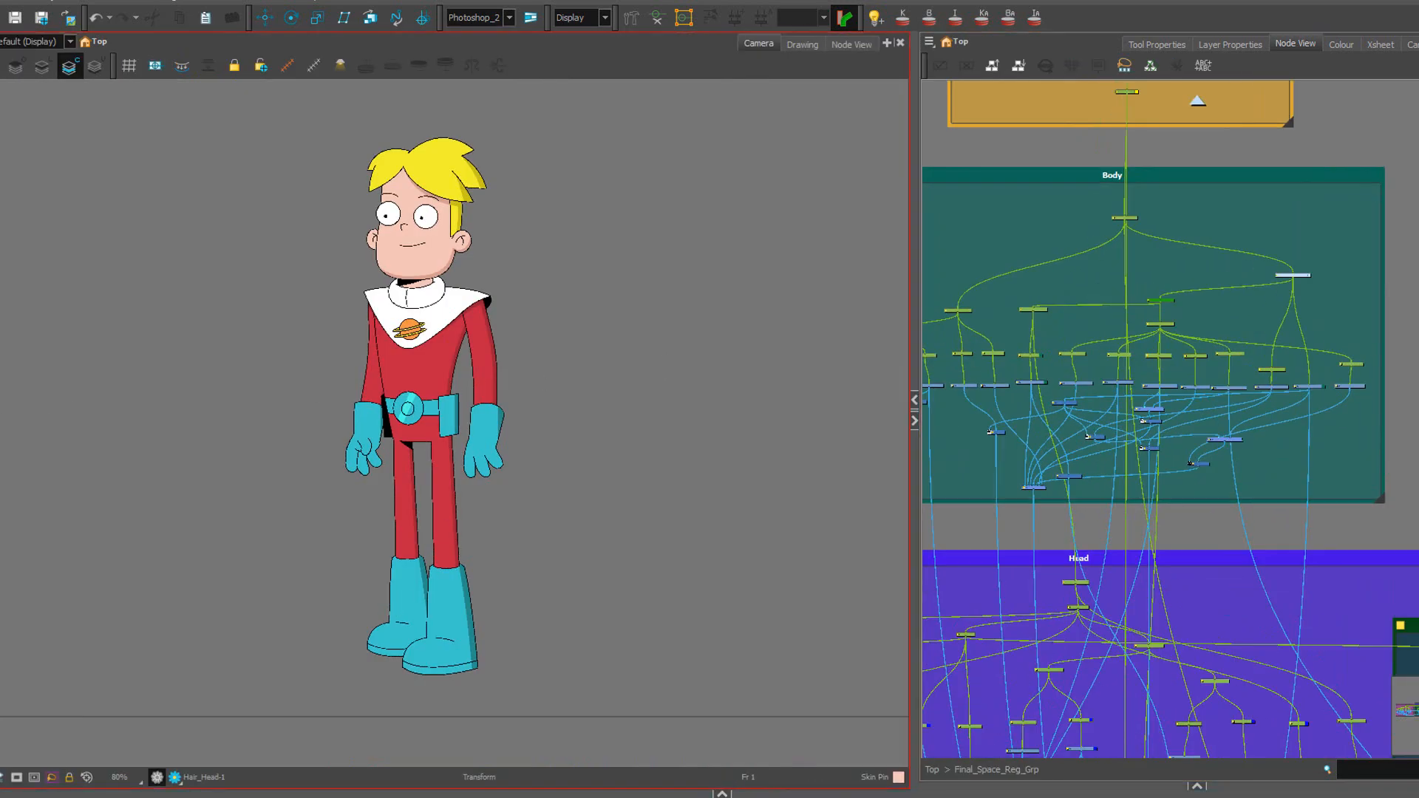
{"action": "left_click", "coordinate": [721, 794]}
Bring the character's head and upper body into close view and show frame 2 to examine its alternate facial expression.
{"action": "scroll", "coordinate": [535, 284], "scroll_direction": "up", "scroll_amount": 2}
{"action": "key", "text": "space"}
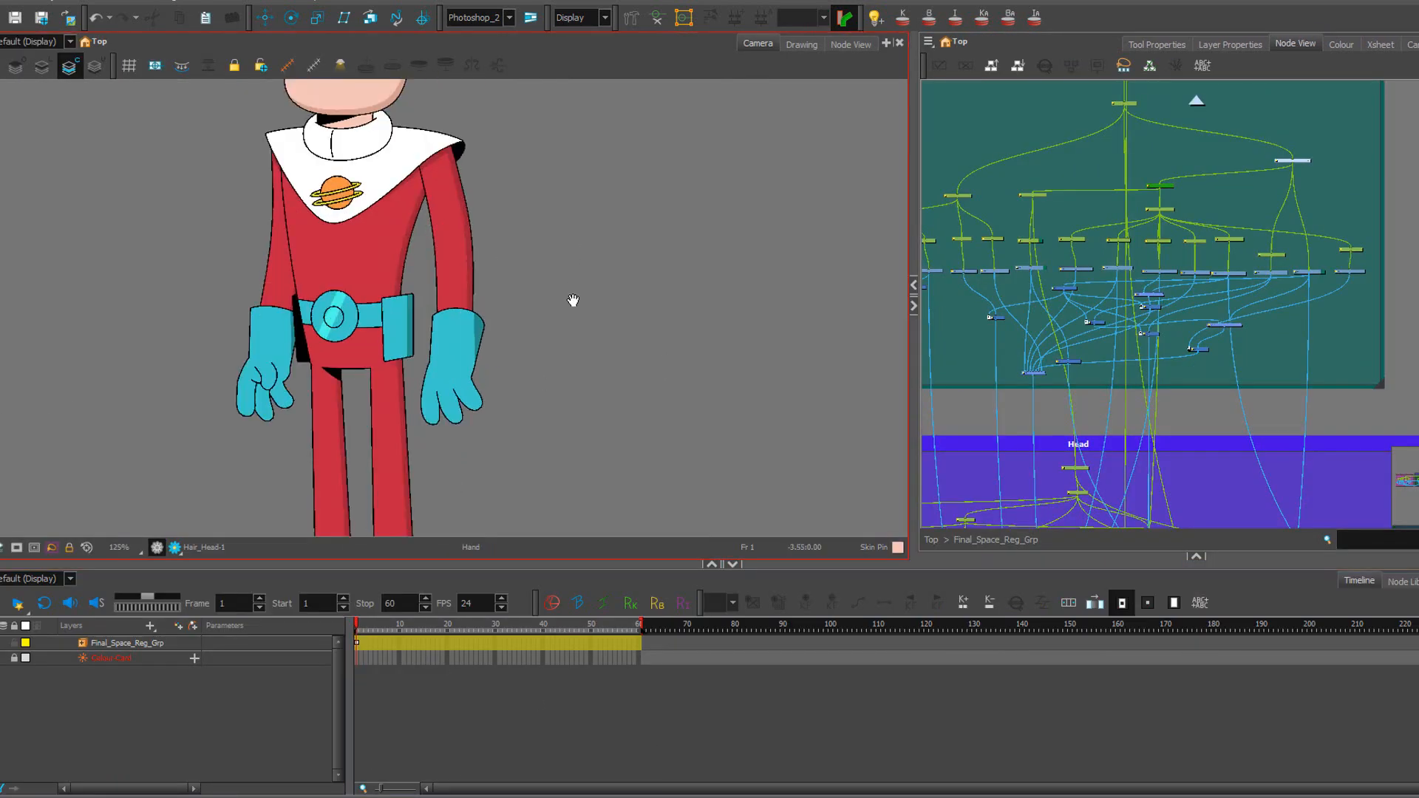
{"action": "left_click_drag", "start_coordinate": [572, 300], "coordinate": [614, 453]}
{"action": "left_click", "coordinate": [361, 625]}
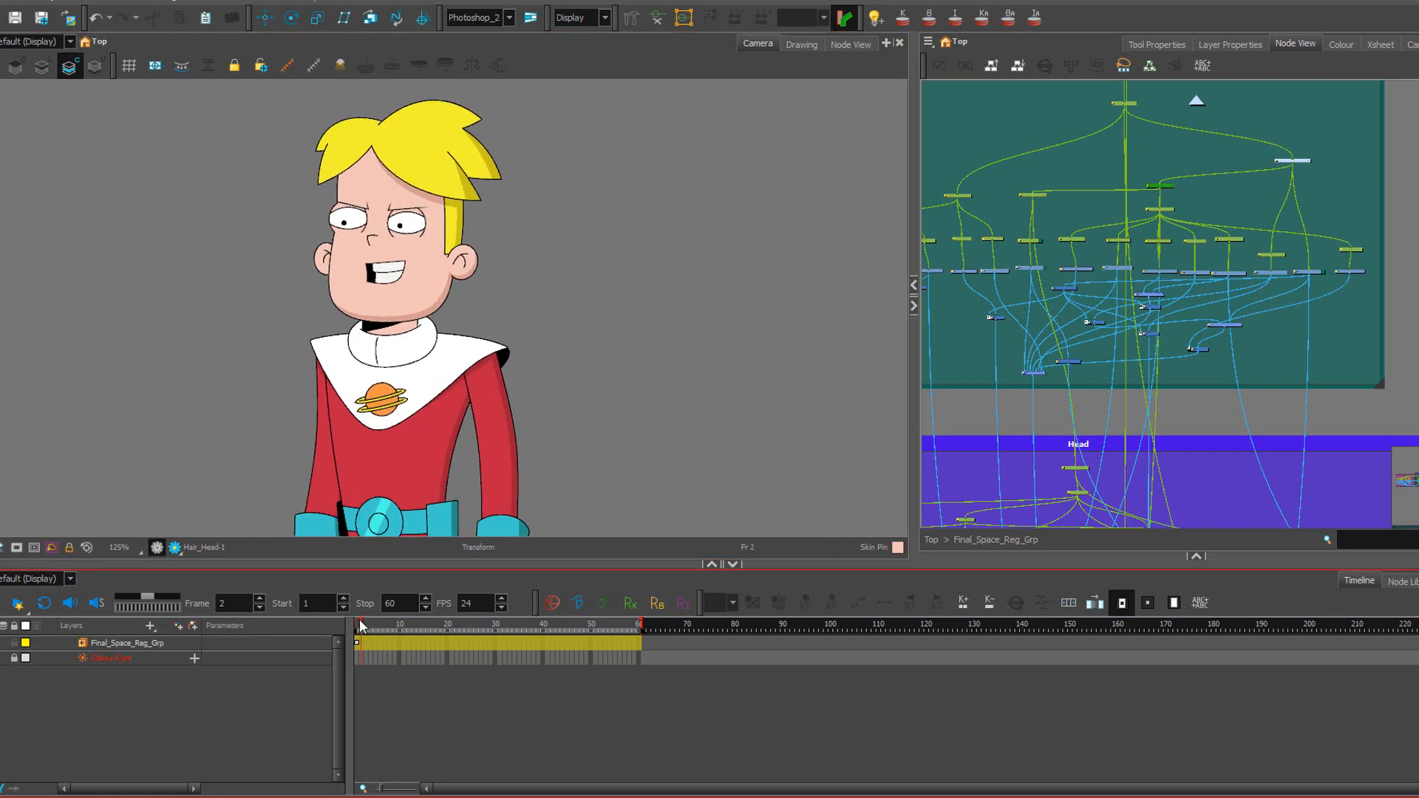
{"action": "mouse_move", "coordinate": [363, 628]}
{"action": "left_mouse_down"}
{"action": "mouse_move", "coordinate": [462, 643]}
{"action": "mouse_move", "coordinate": [349, 630]}
{"action": "mouse_move", "coordinate": [360, 637]}
{"action": "left_mouse_up"}
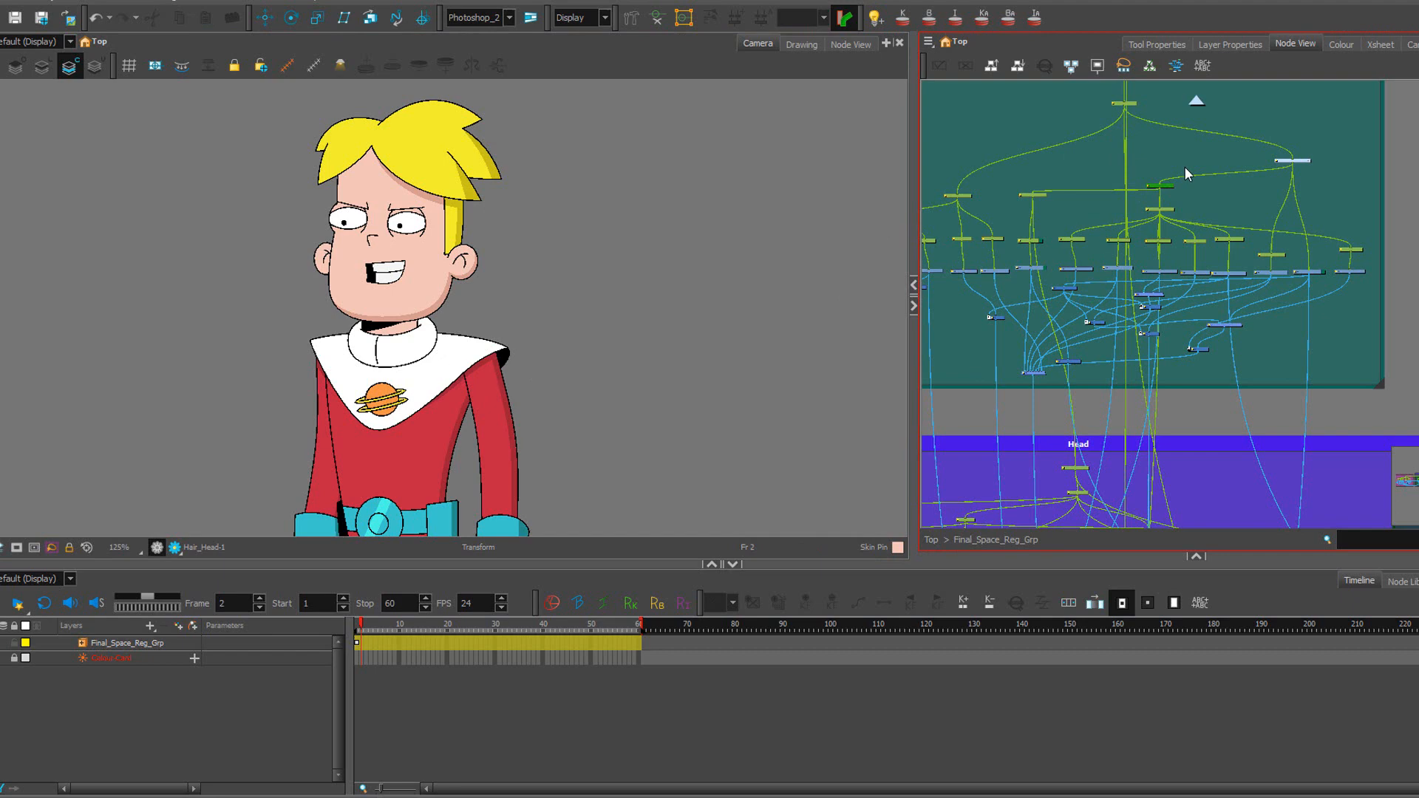
Compare the character's foot poses on frames 1, 2 and 3, then return to the upper body on frame 1.
{"action": "scroll", "coordinate": [548, 433], "scroll_direction": "down", "scroll_amount": 2}
{"action": "left_click_drag", "start_coordinate": [583, 513], "coordinate": [577, 379]}
{"action": "left_click_drag", "start_coordinate": [647, 438], "coordinate": [606, 362]}
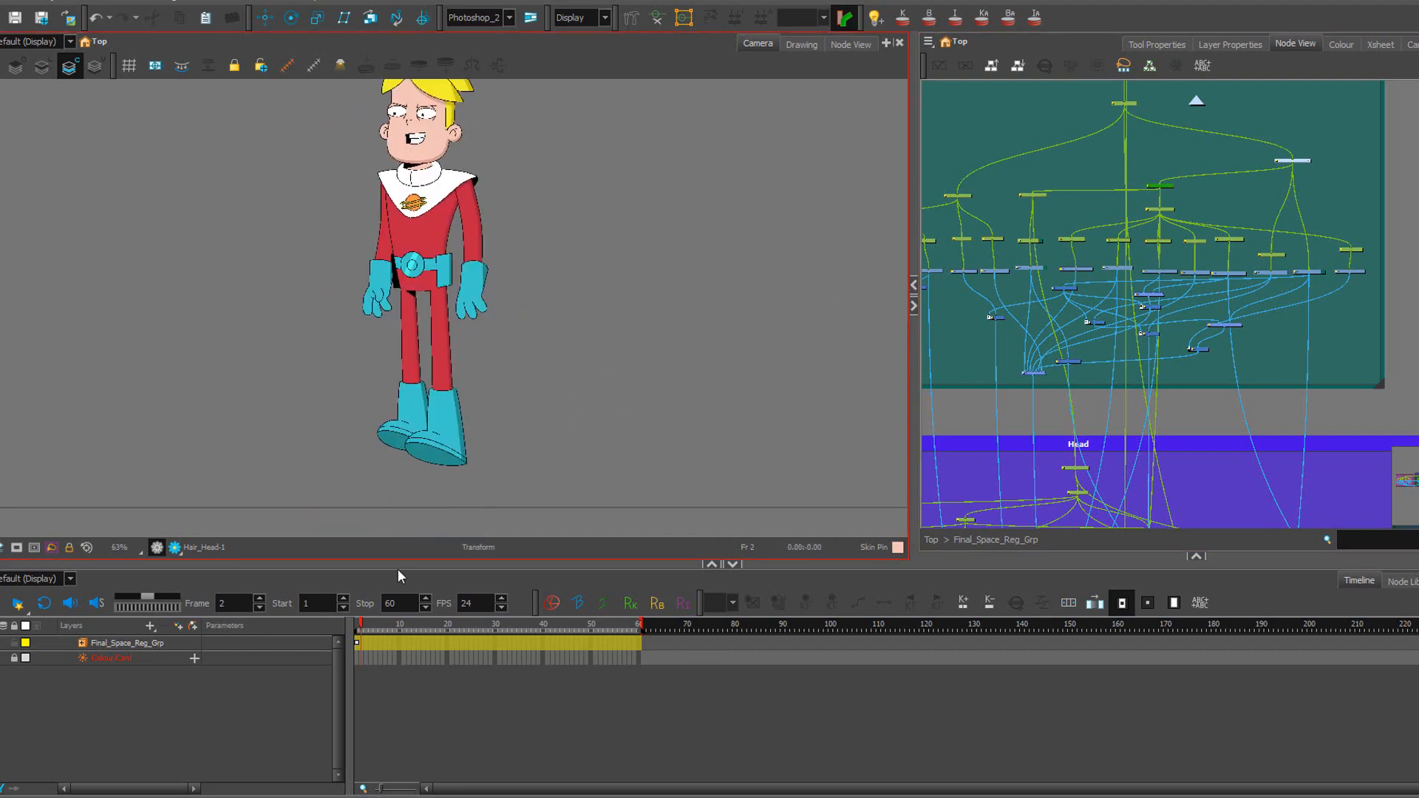
{"action": "scroll", "coordinate": [510, 396], "scroll_direction": "up", "scroll_amount": 2}
{"action": "left_click_drag", "start_coordinate": [510, 396], "coordinate": [524, 353]}
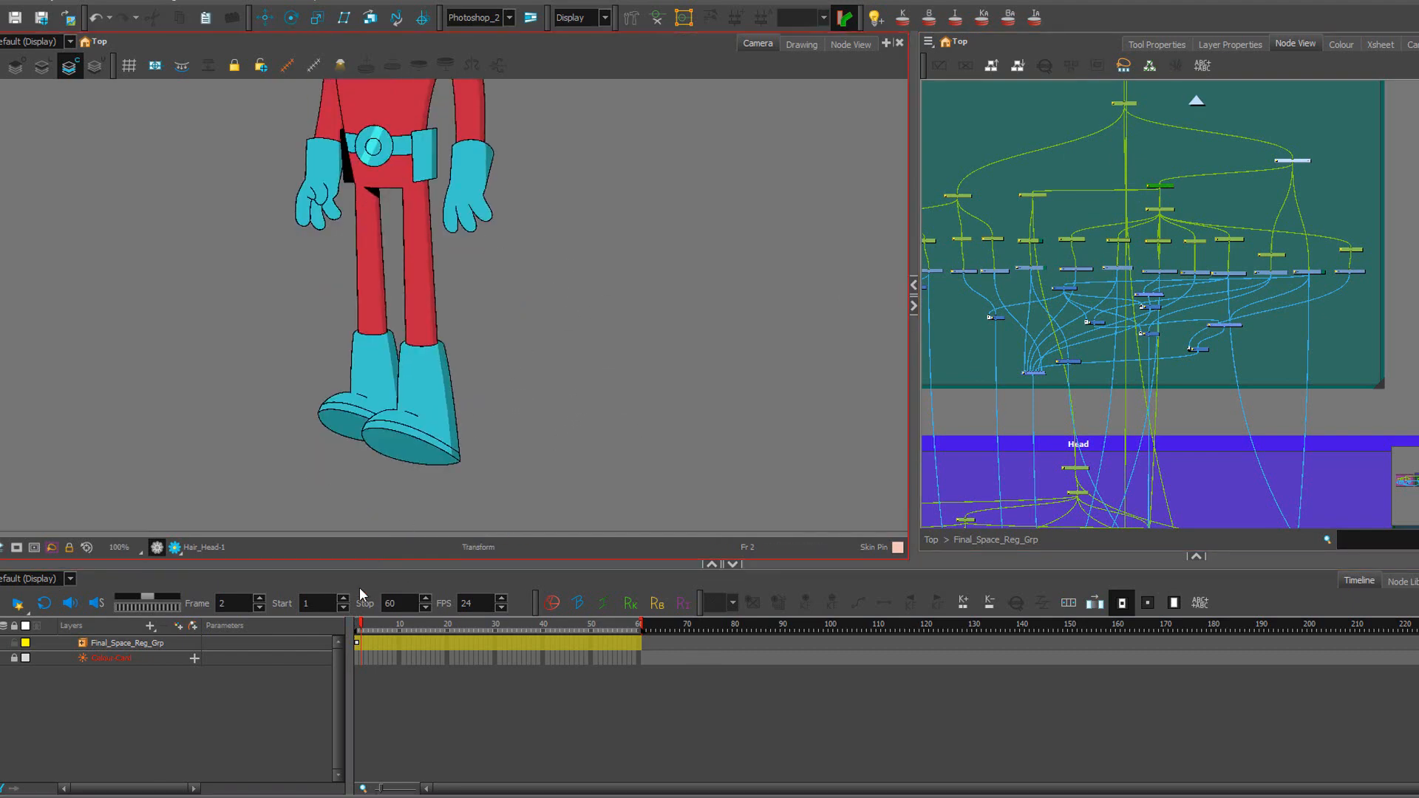
{"action": "left_click_drag", "start_coordinate": [361, 626], "coordinate": [357, 627]}
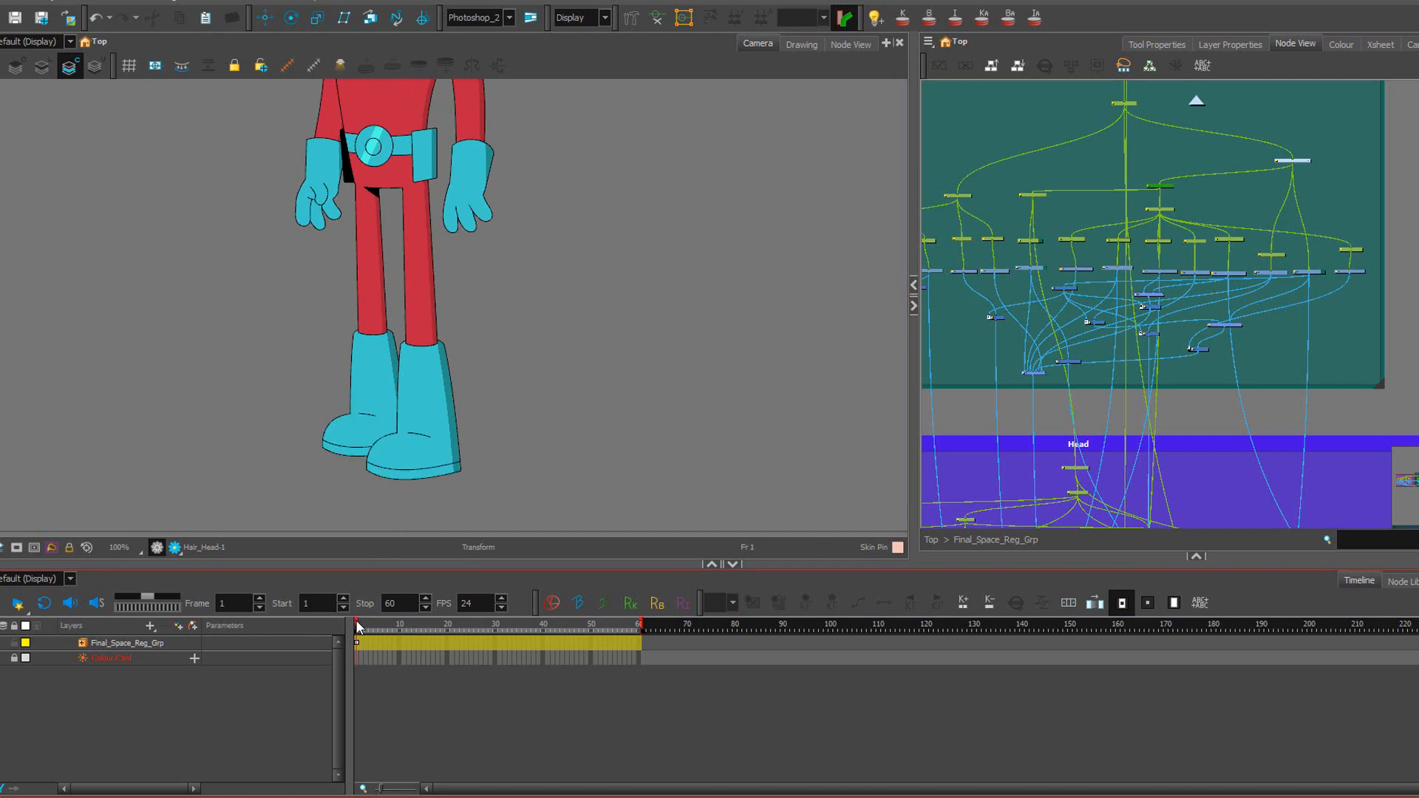
{"action": "left_click_drag", "start_coordinate": [360, 627], "coordinate": [369, 627]}
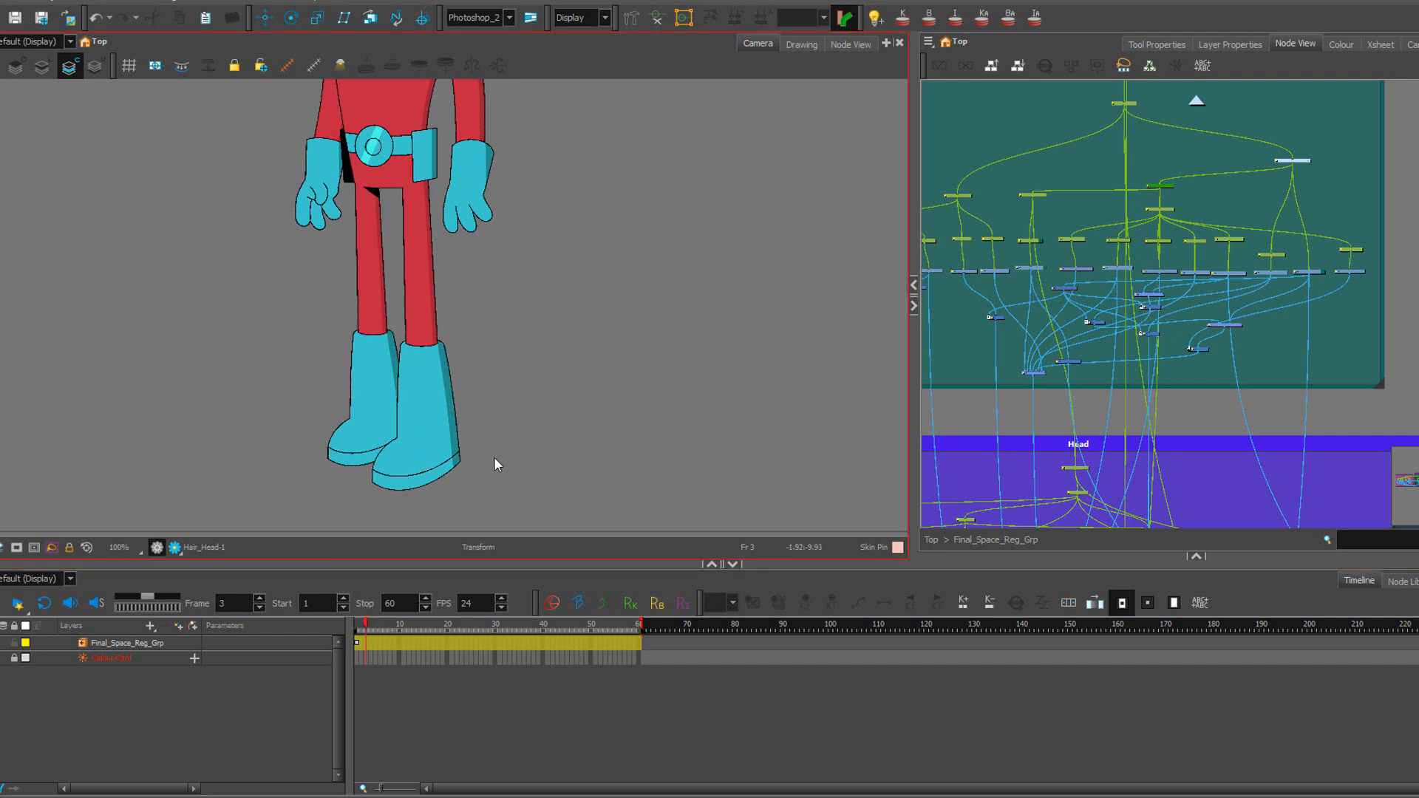
{"action": "left_click_drag", "start_coordinate": [366, 627], "coordinate": [357, 627]}
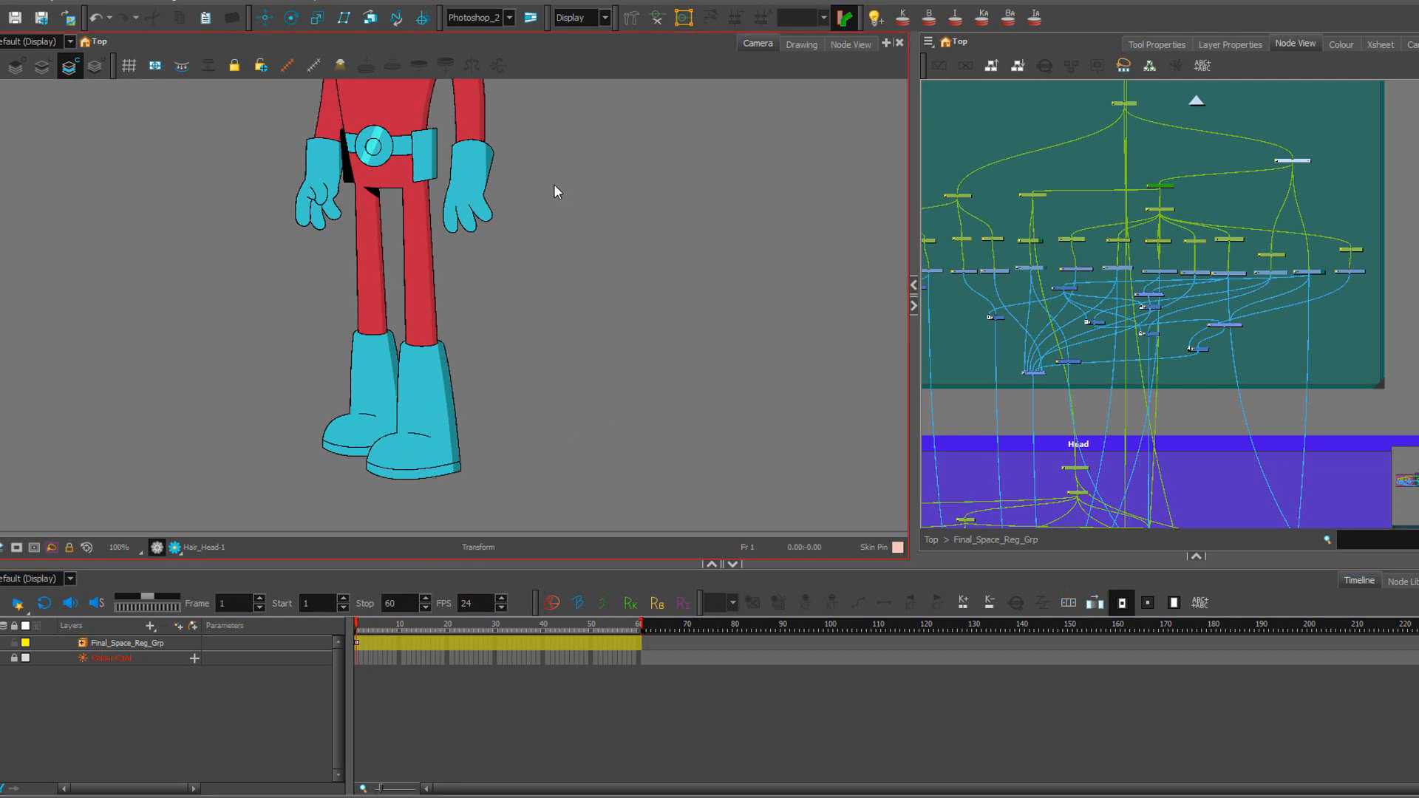
{"action": "left_click_drag", "start_coordinate": [552, 184], "coordinate": [552, 346]}
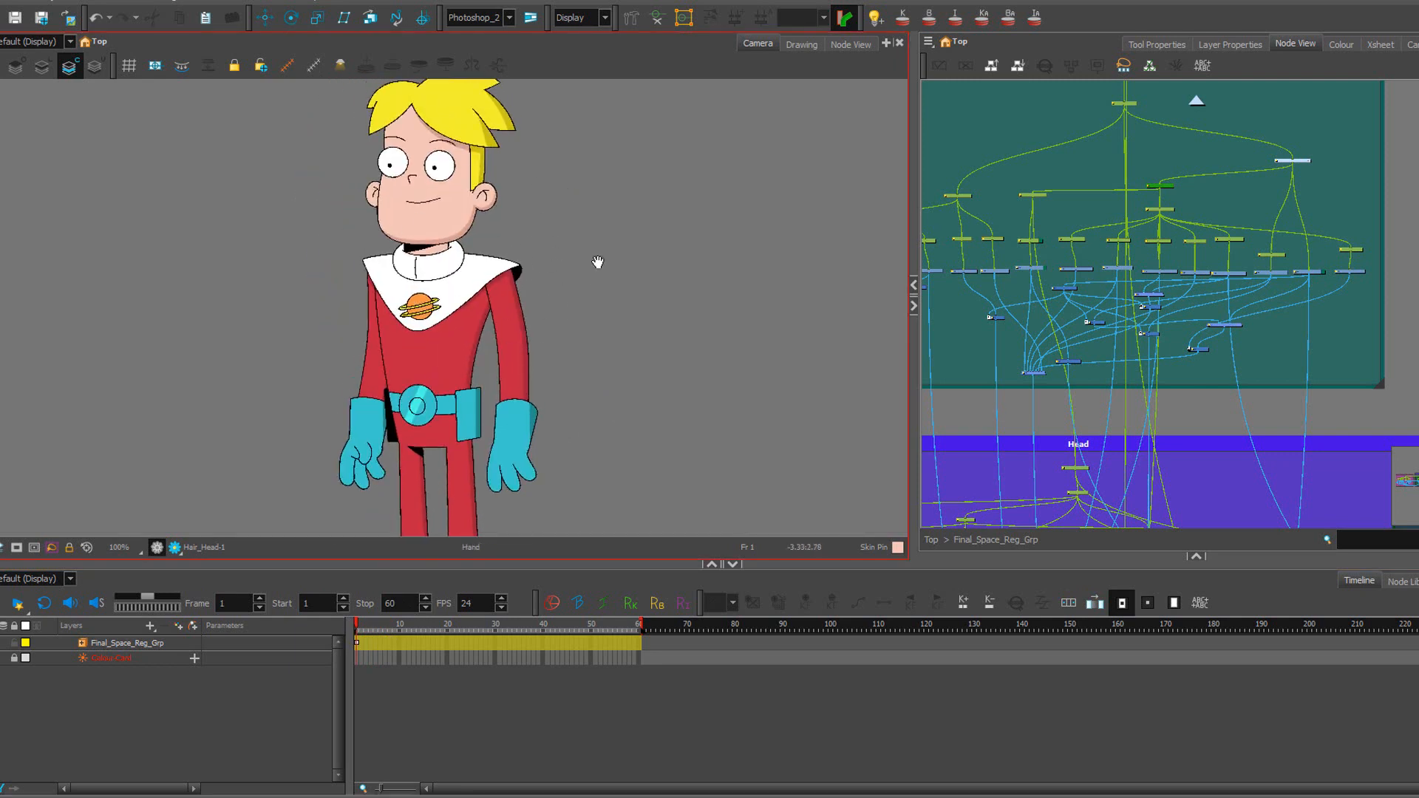
Switch to the reference video player and examine the Final Space scene of the character seated at the table.
{"action": "left_click_drag", "start_coordinate": [598, 261], "coordinate": [594, 287]}
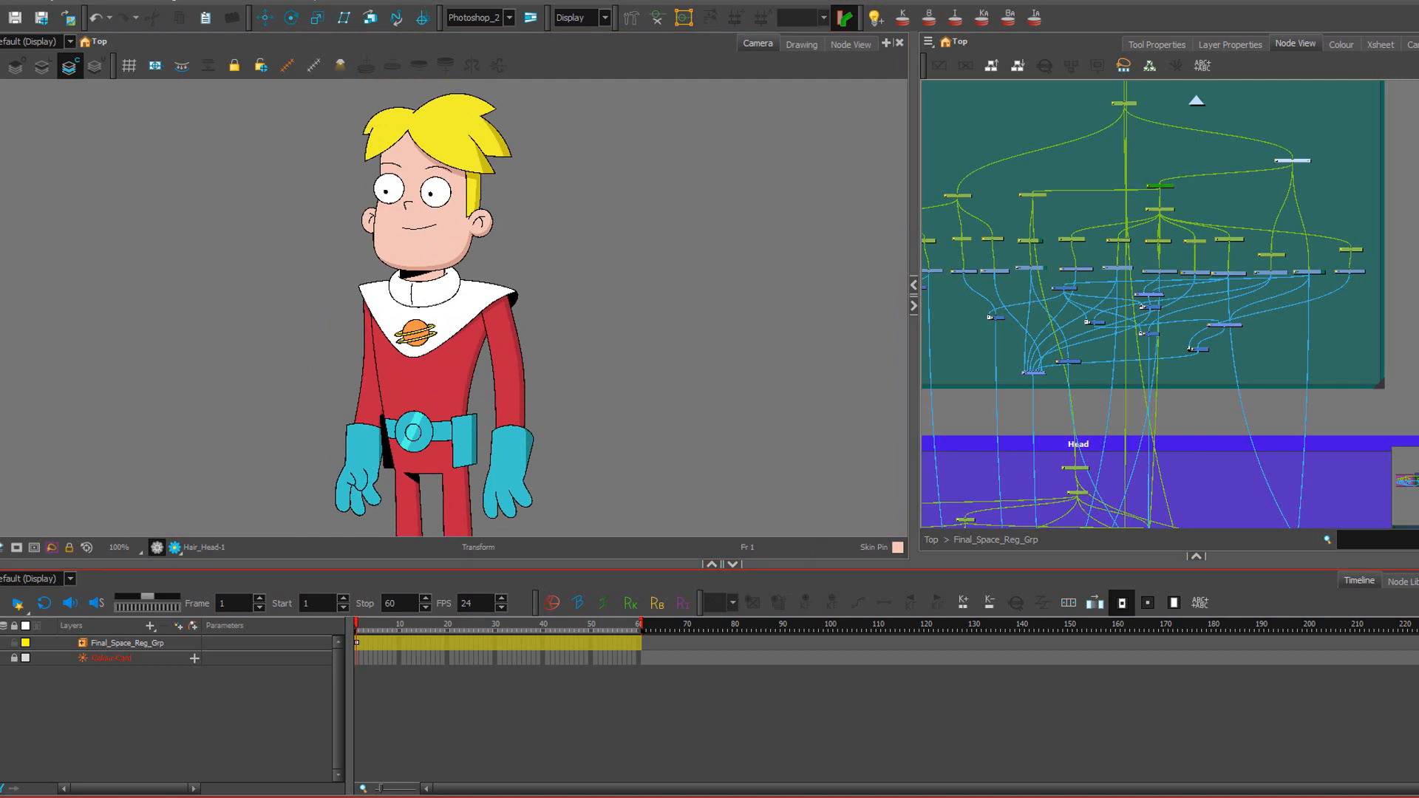
{"action": "mouse_move", "coordinate": [120, 796]}
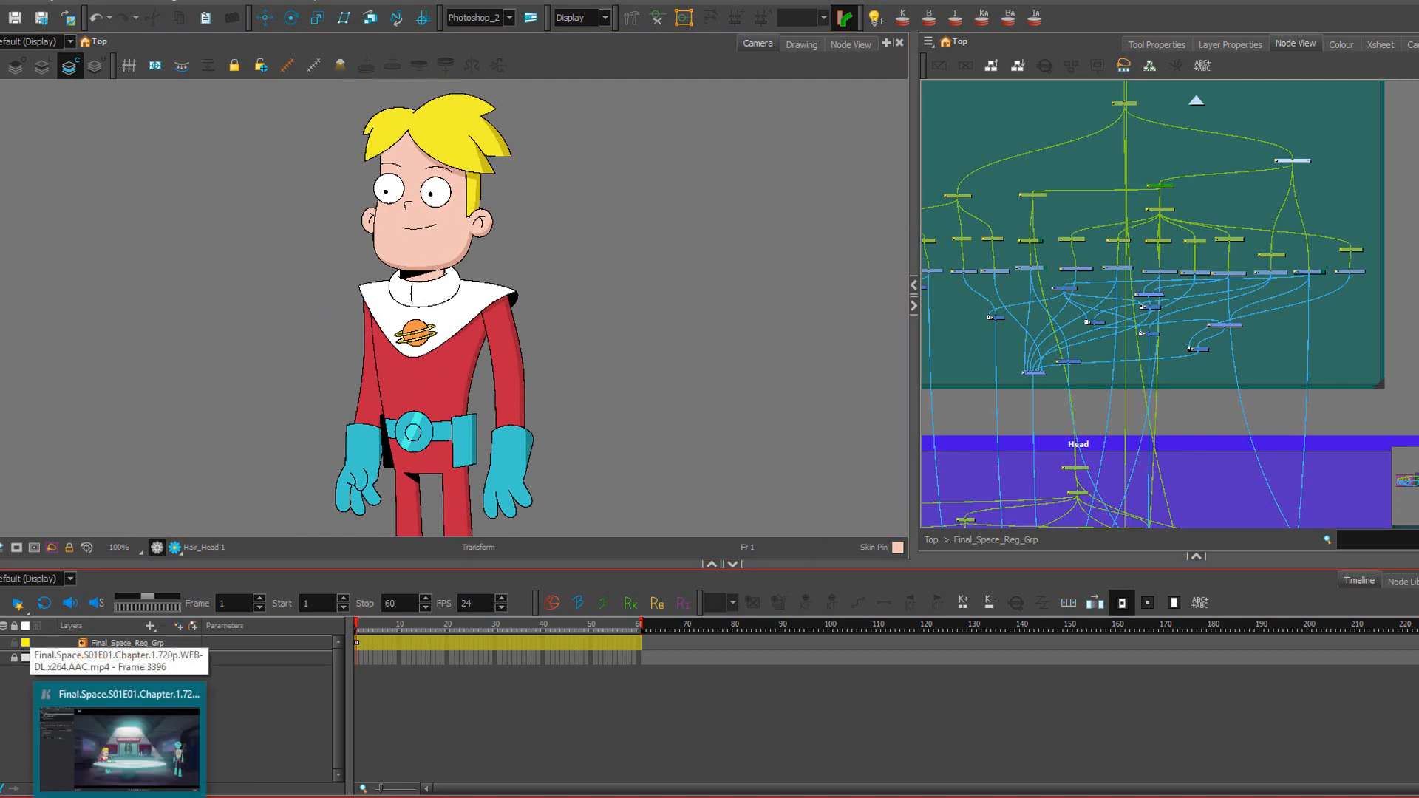
{"action": "left_click", "coordinate": [120, 797]}
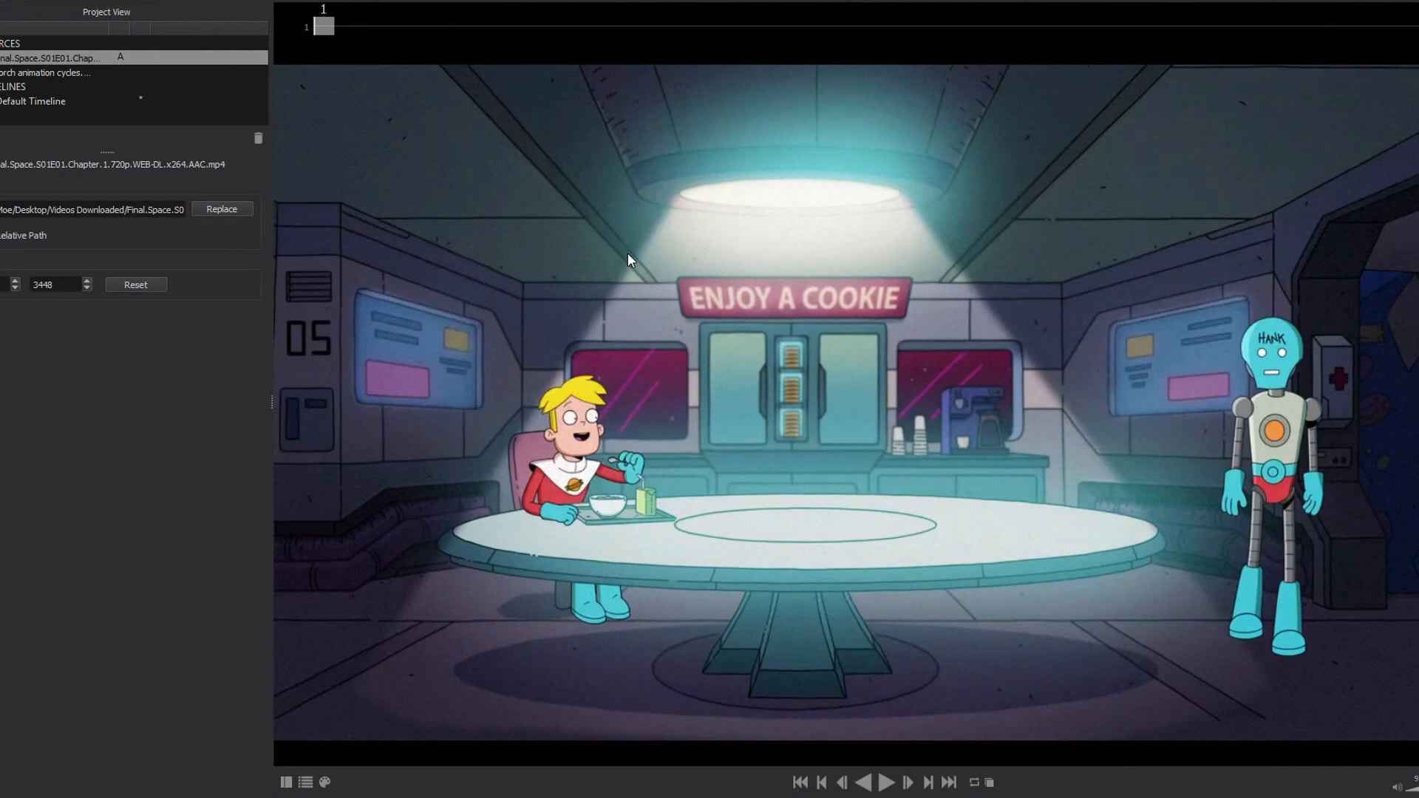
{"action": "left_click_drag", "start_coordinate": [390, 18], "coordinate": [319, 24]}
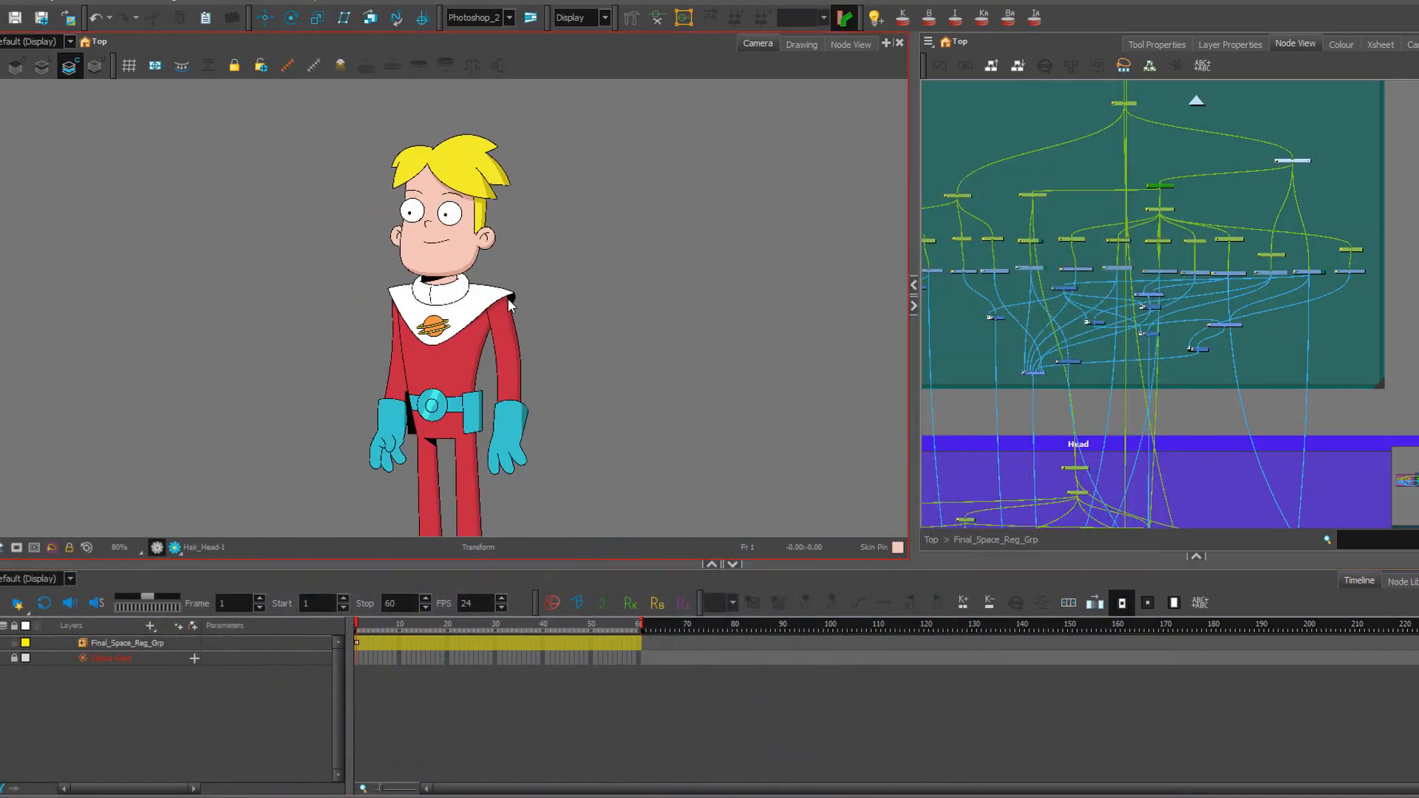
Locate the Leg_B group in the node network and select its leg deformation group node.
{"action": "left_click", "coordinate": [1102, 266]}
{"action": "scroll", "coordinate": [1122, 295], "scroll_direction": "down", "scroll_amount": 3}
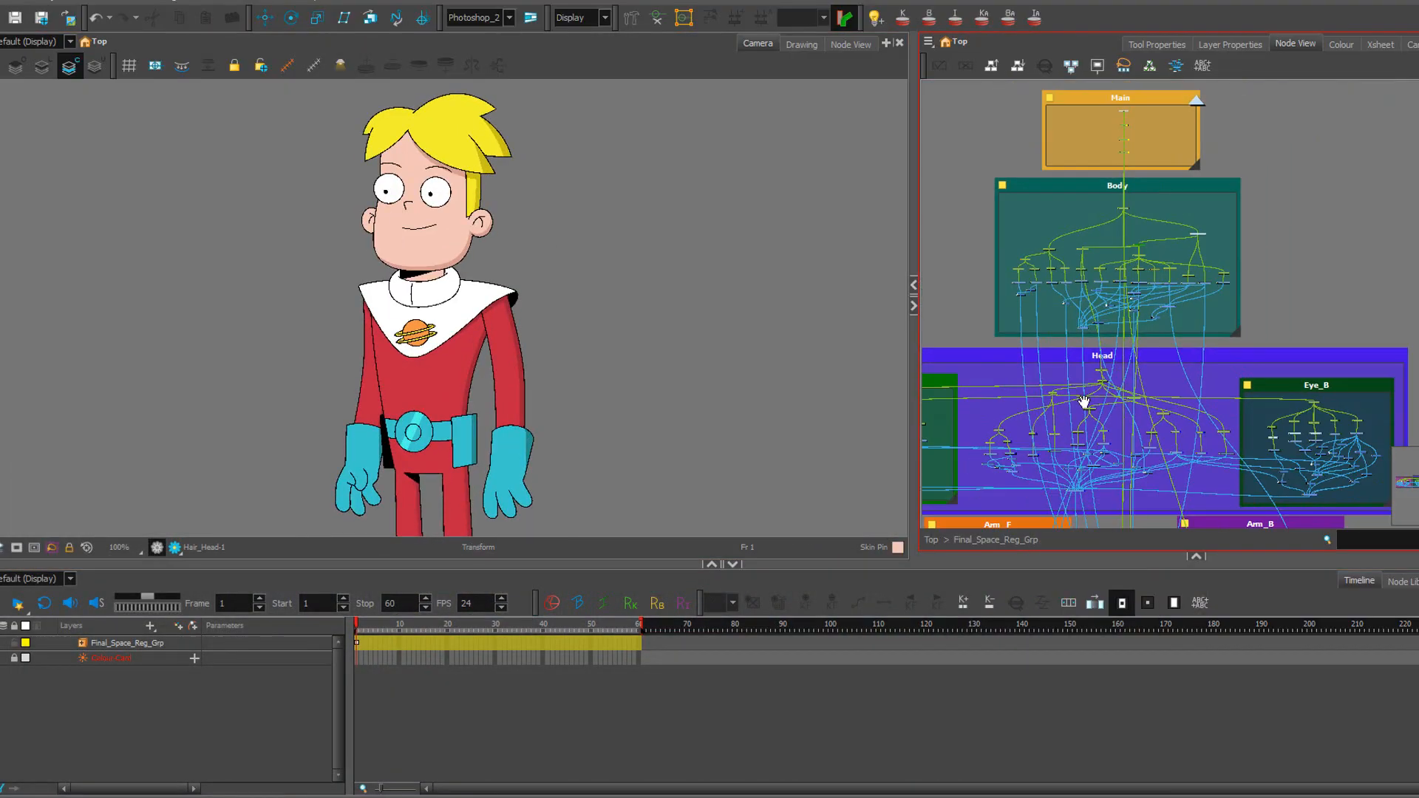
{"action": "left_click_drag", "start_coordinate": [1084, 401], "coordinate": [1108, 275]}
{"action": "left_click_drag", "start_coordinate": [1118, 369], "coordinate": [1151, 251]}
{"action": "mouse_move", "coordinate": [1164, 369]}
{"action": "left_mouse_down"}
{"action": "mouse_move", "coordinate": [1140, 290]}
{"action": "mouse_move", "coordinate": [1143, 320]}
{"action": "mouse_move", "coordinate": [1093, 258]}
{"action": "left_mouse_up"}
{"action": "scroll", "coordinate": [1197, 380], "scroll_direction": "up", "scroll_amount": 2}
{"action": "left_click_drag", "start_coordinate": [1213, 319], "coordinate": [1203, 251]}
{"action": "scroll", "coordinate": [1254, 316], "scroll_direction": "up", "scroll_amount": 5}
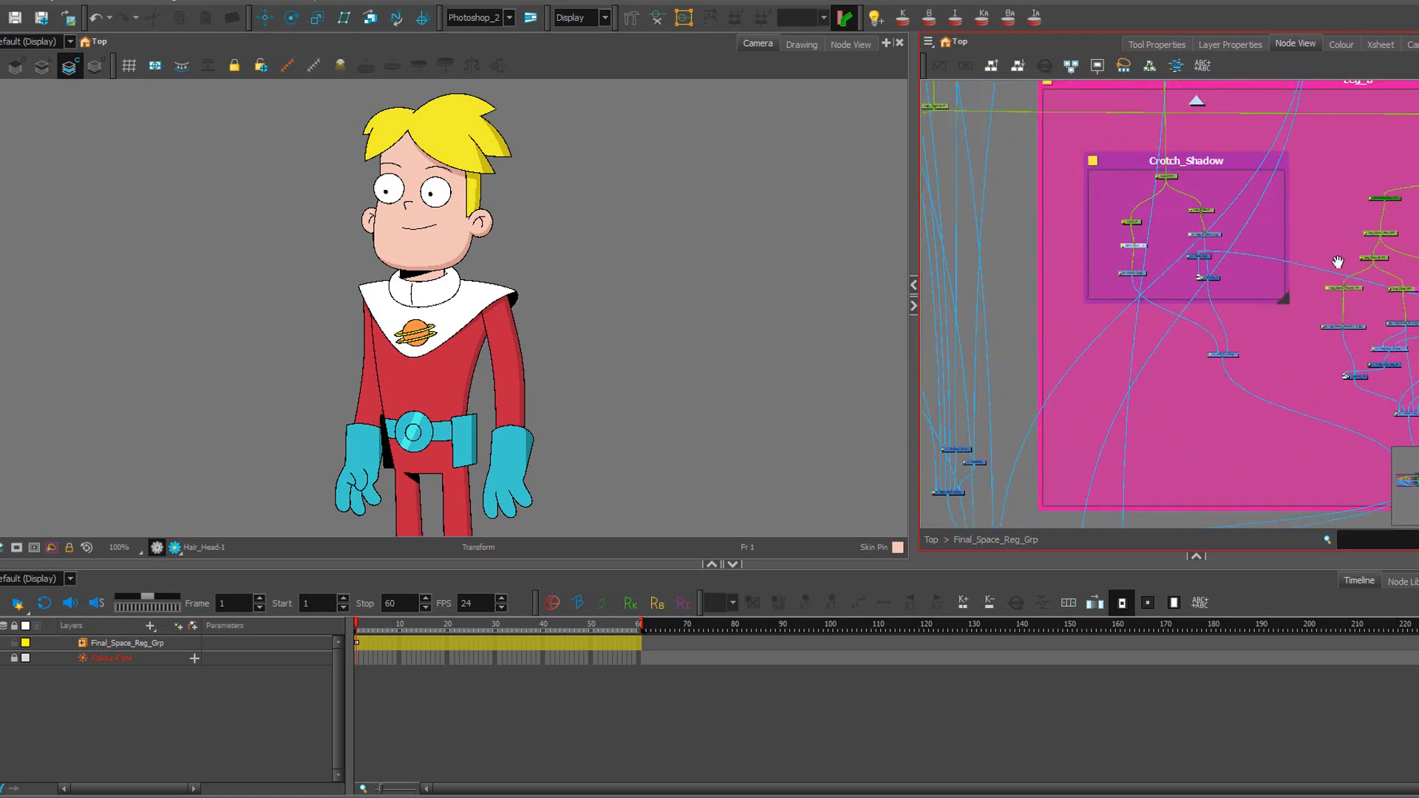
{"action": "scroll", "coordinate": [1288, 292], "scroll_direction": "up", "scroll_amount": 3}
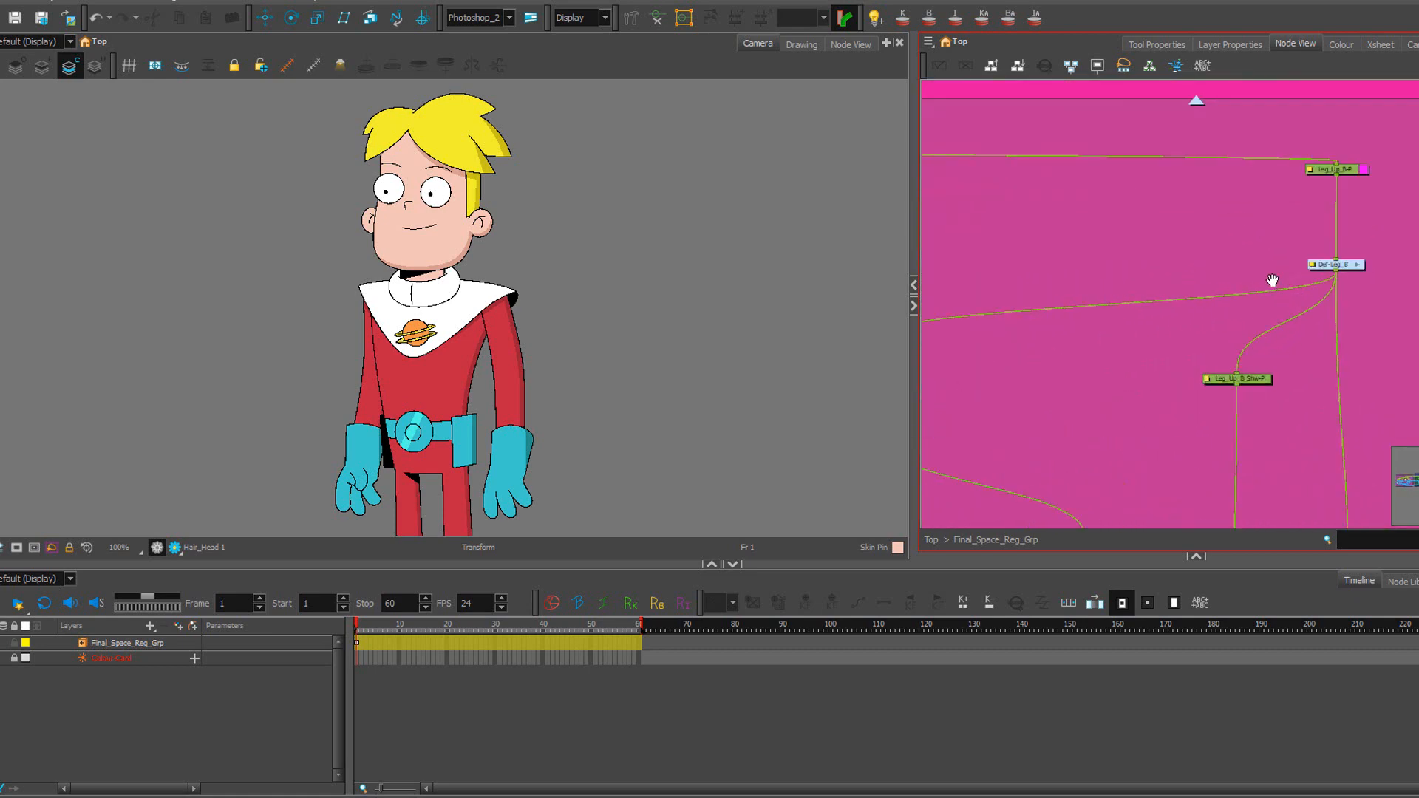
{"action": "left_click", "coordinate": [1290, 272]}
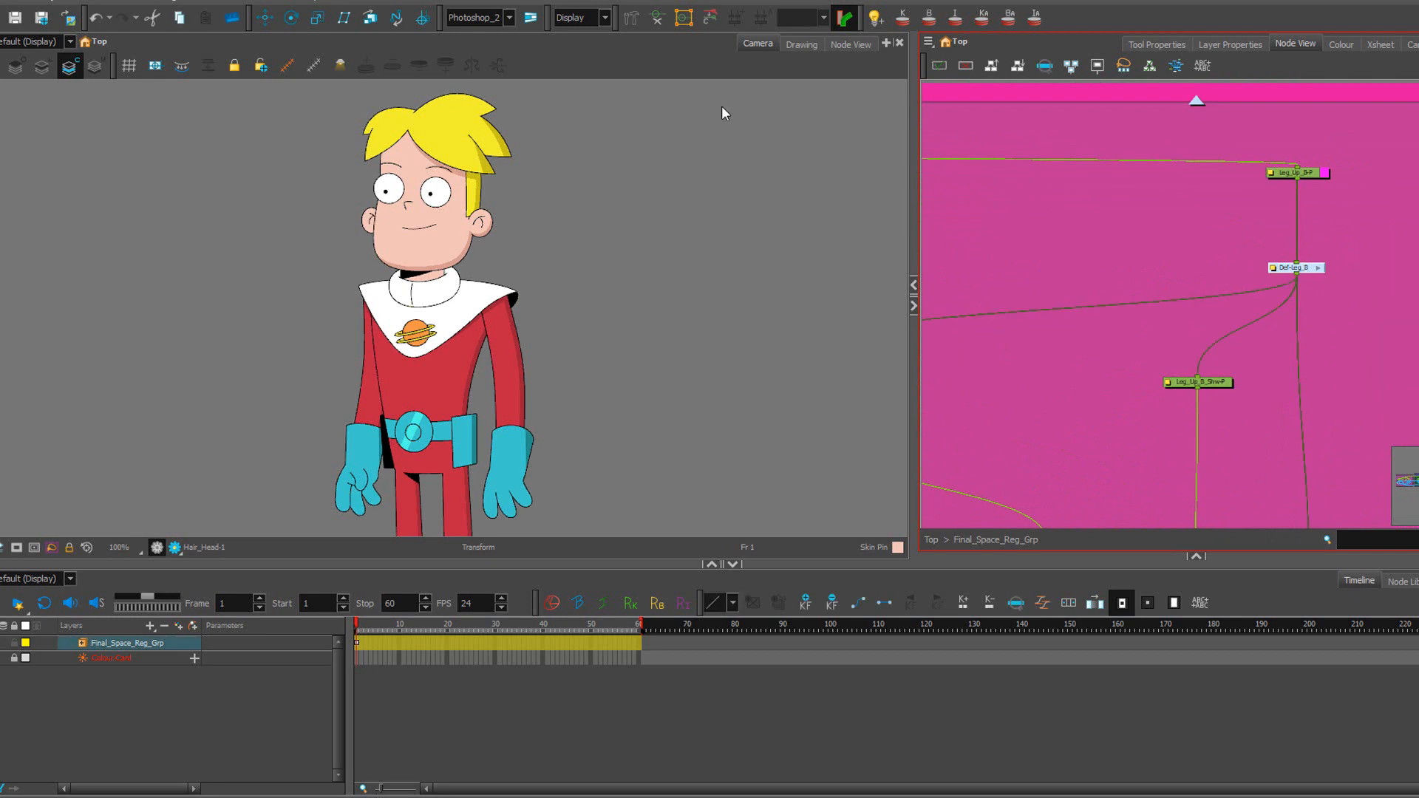
Show the selected back-leg deformation's controls on the character, with both legs and boots in close view.
{"action": "scroll", "coordinate": [546, 266], "scroll_direction": "down", "scroll_amount": 2}
{"action": "left_click_drag", "start_coordinate": [566, 207], "coordinate": [559, 116]}
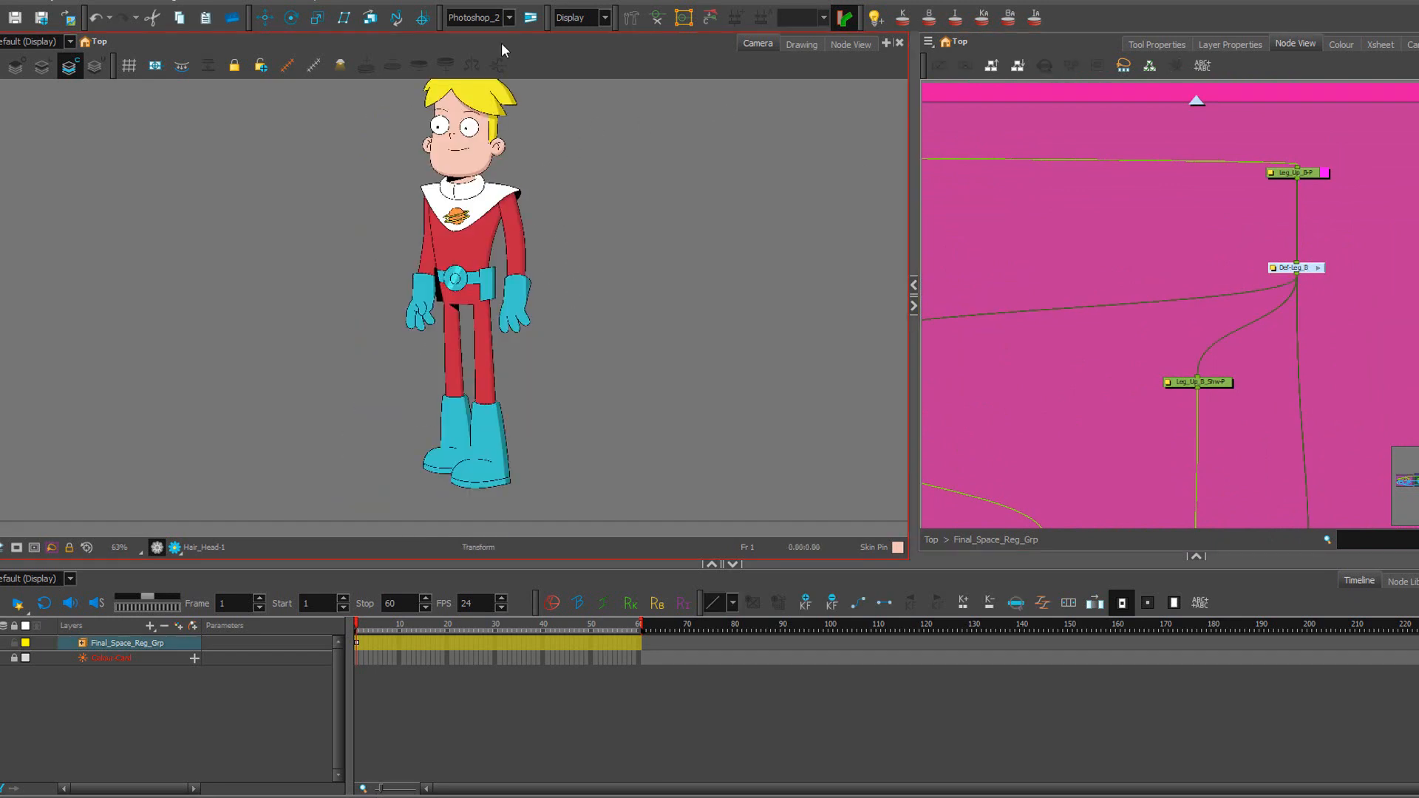
{"action": "left_click", "coordinate": [657, 17]}
{"action": "scroll", "coordinate": [501, 317], "scroll_direction": "up", "scroll_amount": 3}
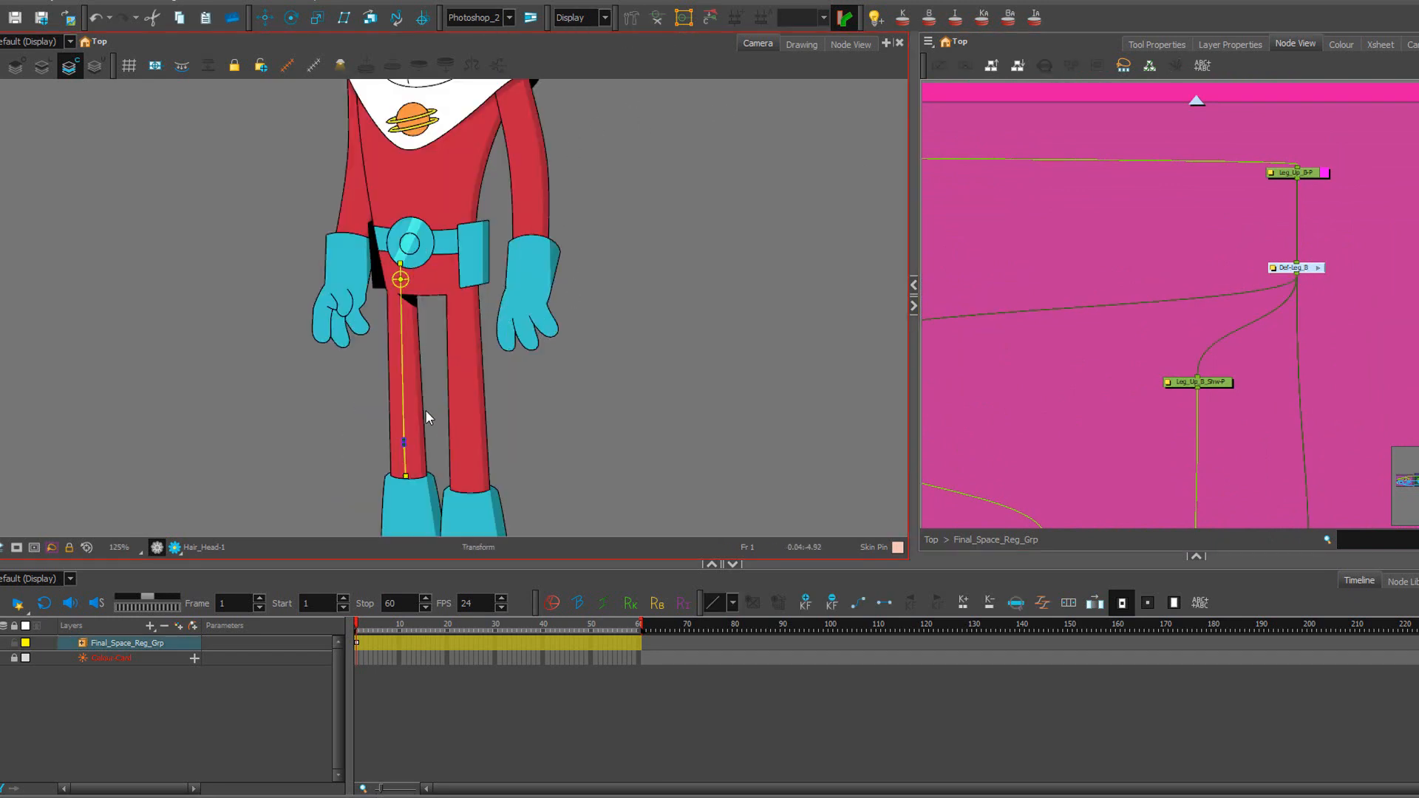
{"action": "left_click_drag", "start_coordinate": [425, 409], "coordinate": [392, 299]}
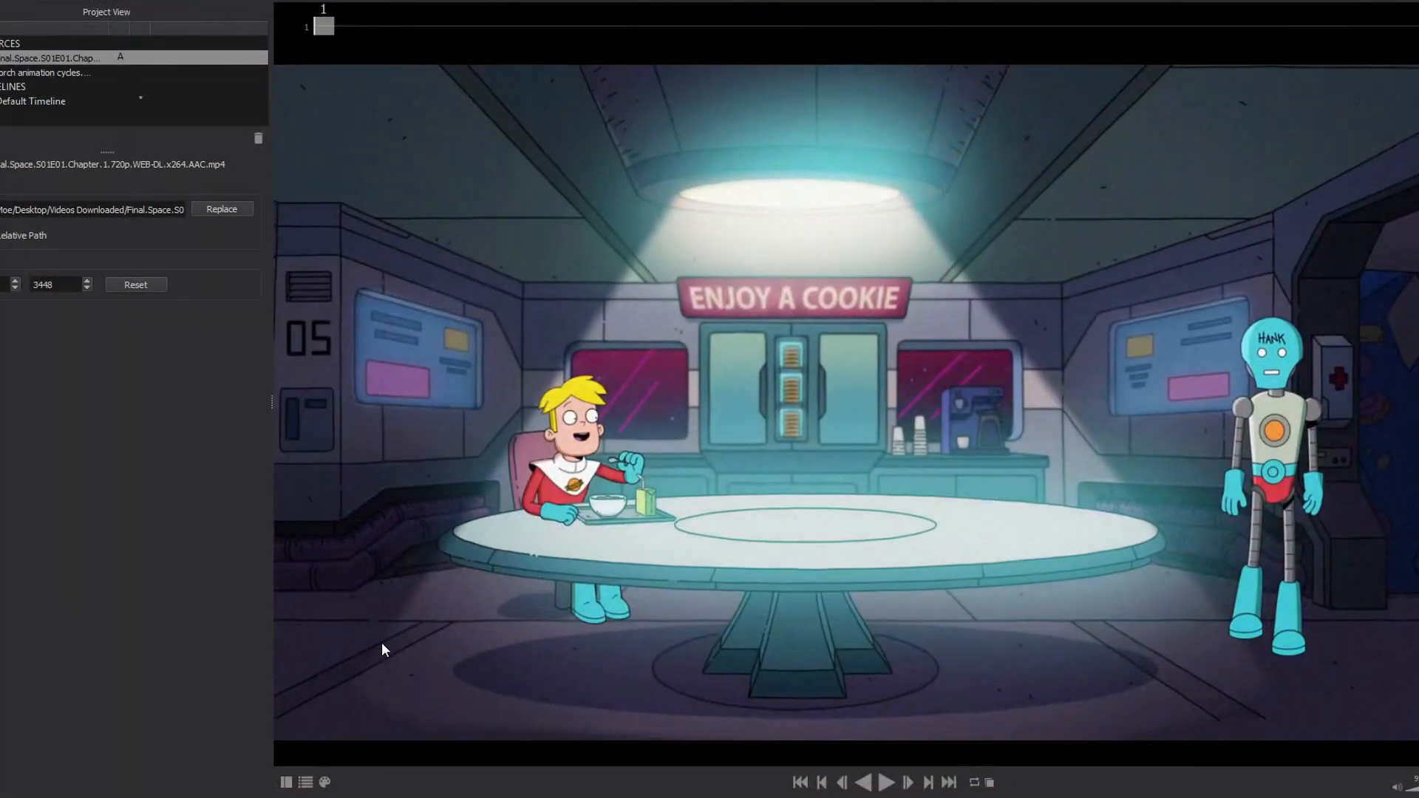
Recheck the seated pose in the reference video and bend the character's back leg into a raised knee with its deformation handles.
{"action": "left_click_drag", "start_coordinate": [396, 56], "coordinate": [1301, 13]}
{"action": "left_click_drag", "start_coordinate": [1299, 9], "coordinate": [1310, 10]}
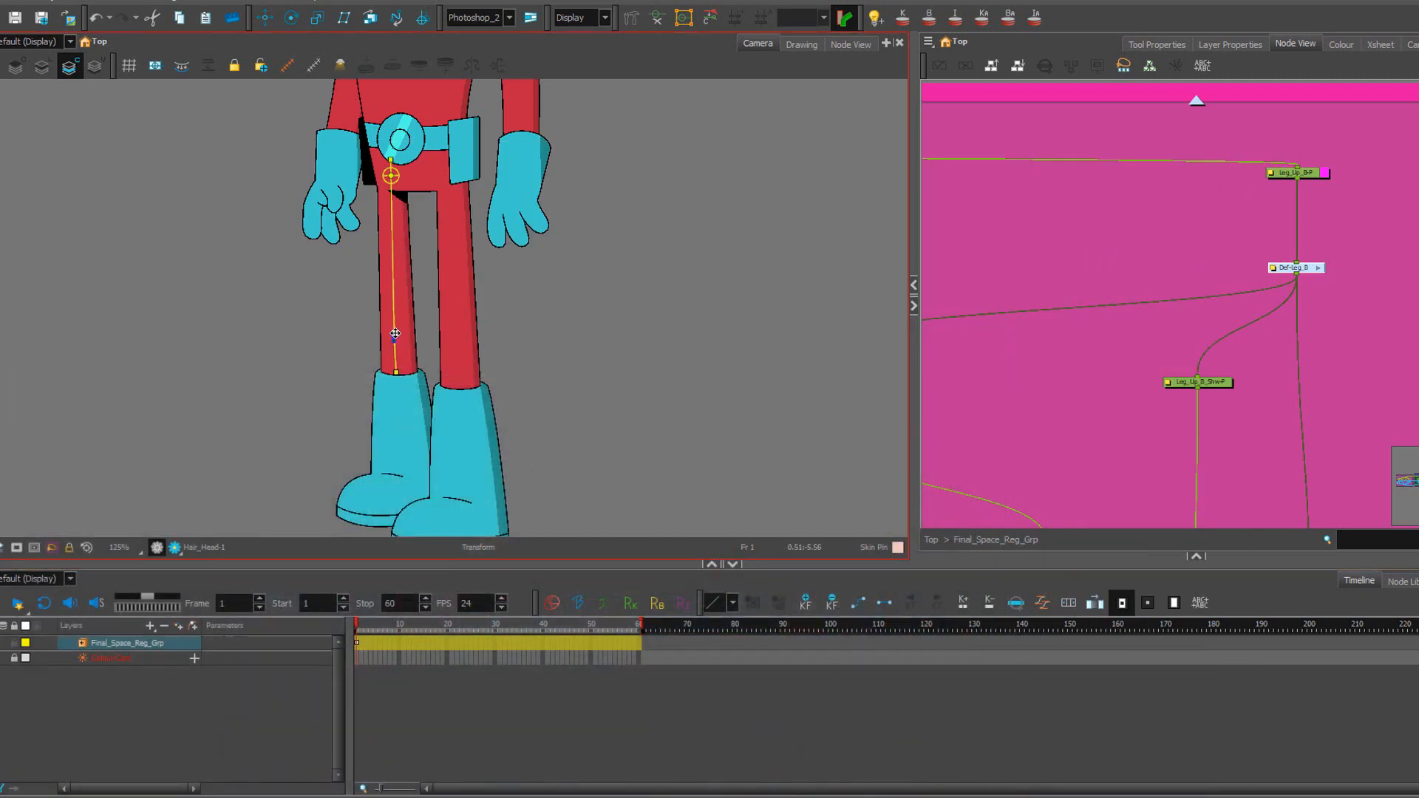
{"action": "left_click_drag", "start_coordinate": [395, 335], "coordinate": [268, 294]}
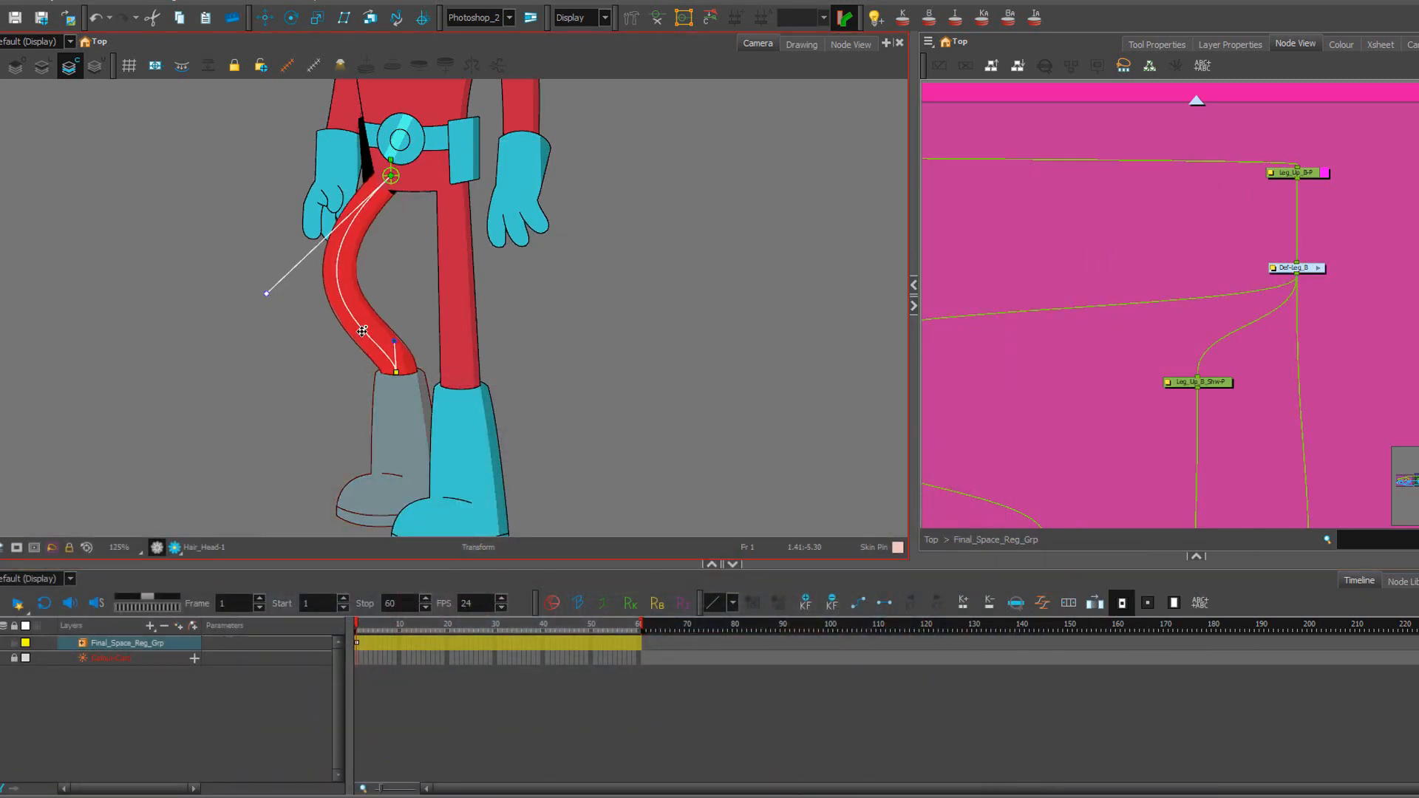
{"action": "left_click_drag", "start_coordinate": [397, 343], "coordinate": [331, 322]}
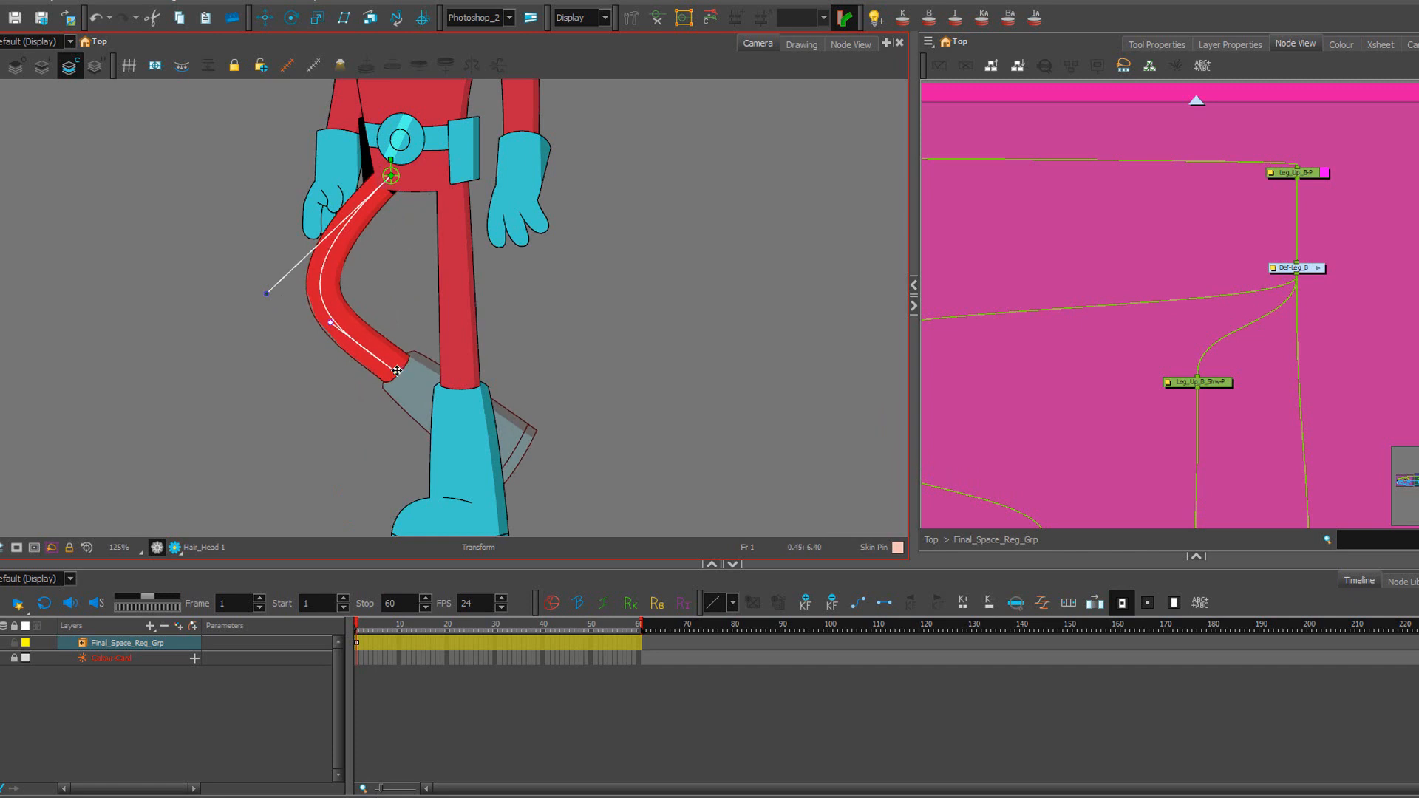
{"action": "left_click_drag", "start_coordinate": [397, 371], "coordinate": [304, 286]}
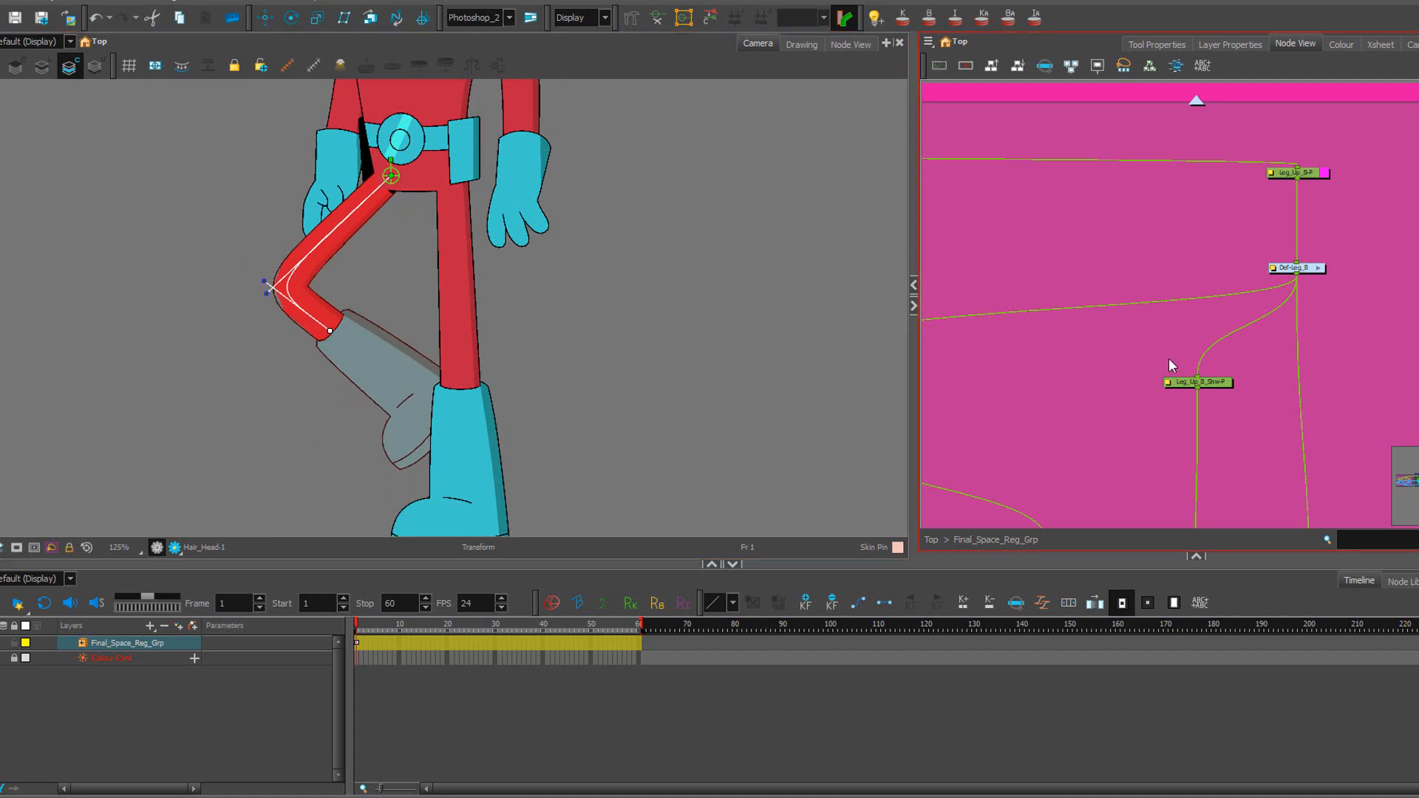
Reset the back leg's deformation to its original straight pose.
{"action": "scroll", "coordinate": [1209, 375], "scroll_direction": "down", "scroll_amount": 2}
{"action": "left_click_drag", "start_coordinate": [1082, 383], "coordinate": [1104, 305]}
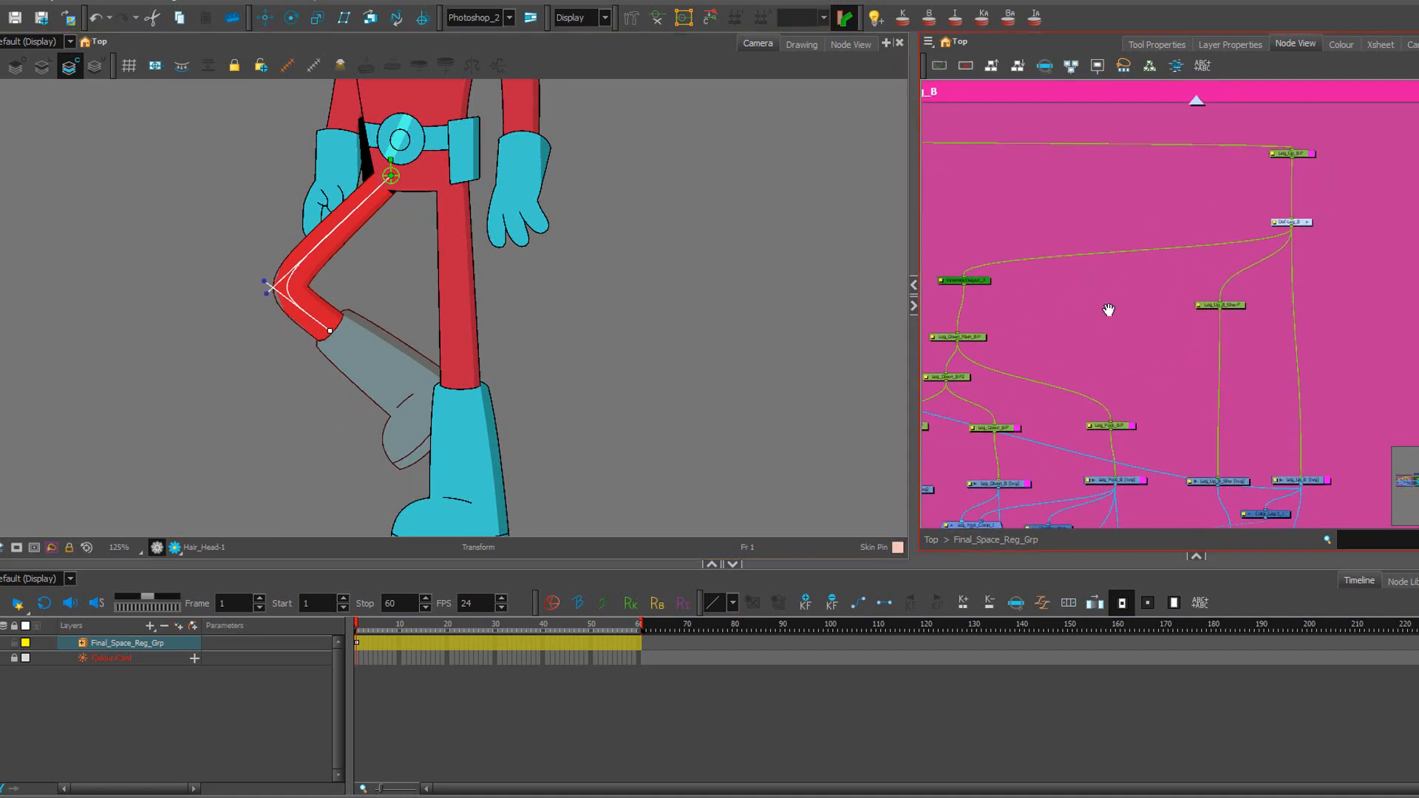
{"action": "left_click", "coordinate": [708, 20]}
Select the leg deformation node in the Leg_F group and show its controls on the character's front leg.
{"action": "scroll", "coordinate": [1153, 246], "scroll_direction": "down", "scroll_amount": 4}
{"action": "left_click_drag", "start_coordinate": [1128, 244], "coordinate": [1289, 258]}
{"action": "left_click_drag", "start_coordinate": [1020, 284], "coordinate": [1319, 273]}
{"action": "left_click_drag", "start_coordinate": [988, 263], "coordinate": [1050, 266]}
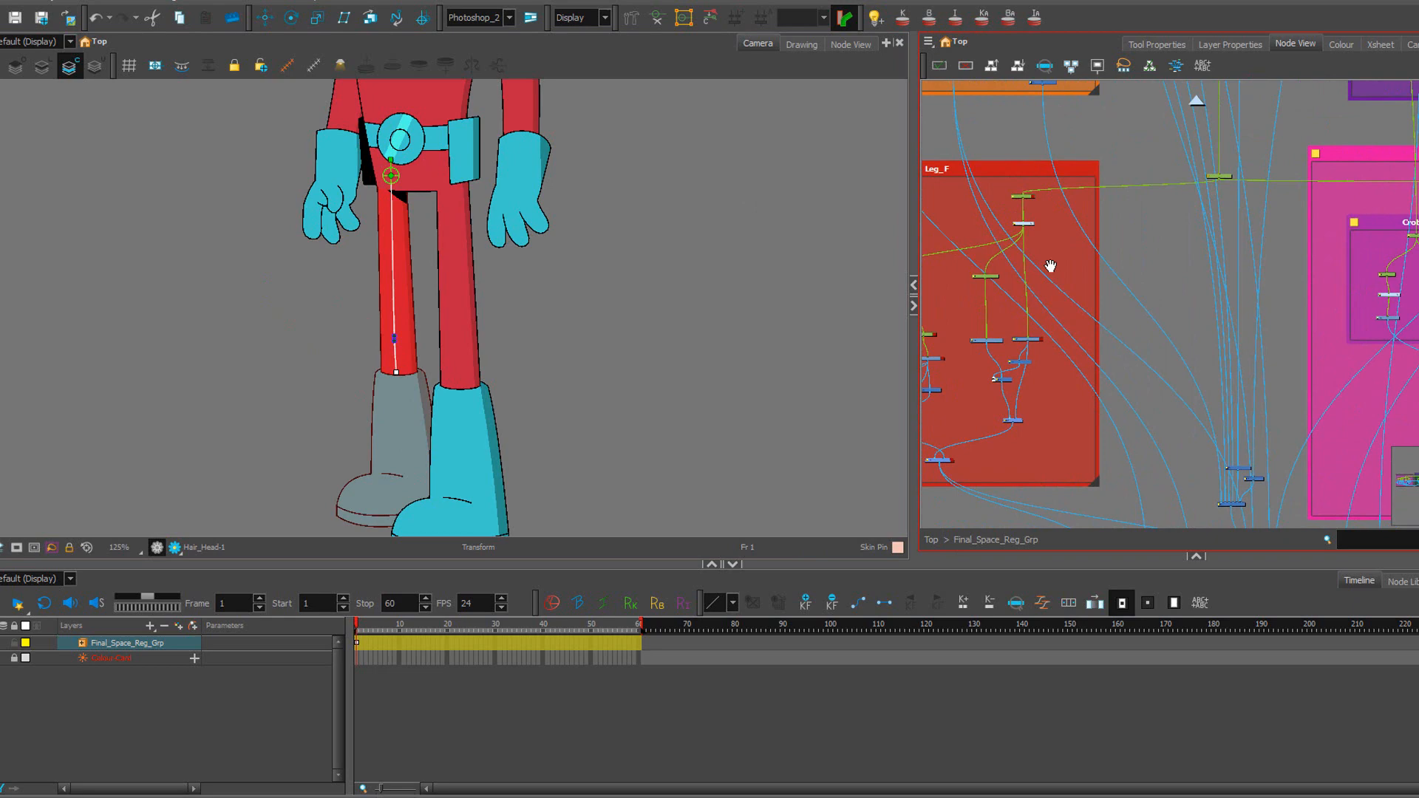
{"action": "left_click", "coordinate": [1029, 225]}
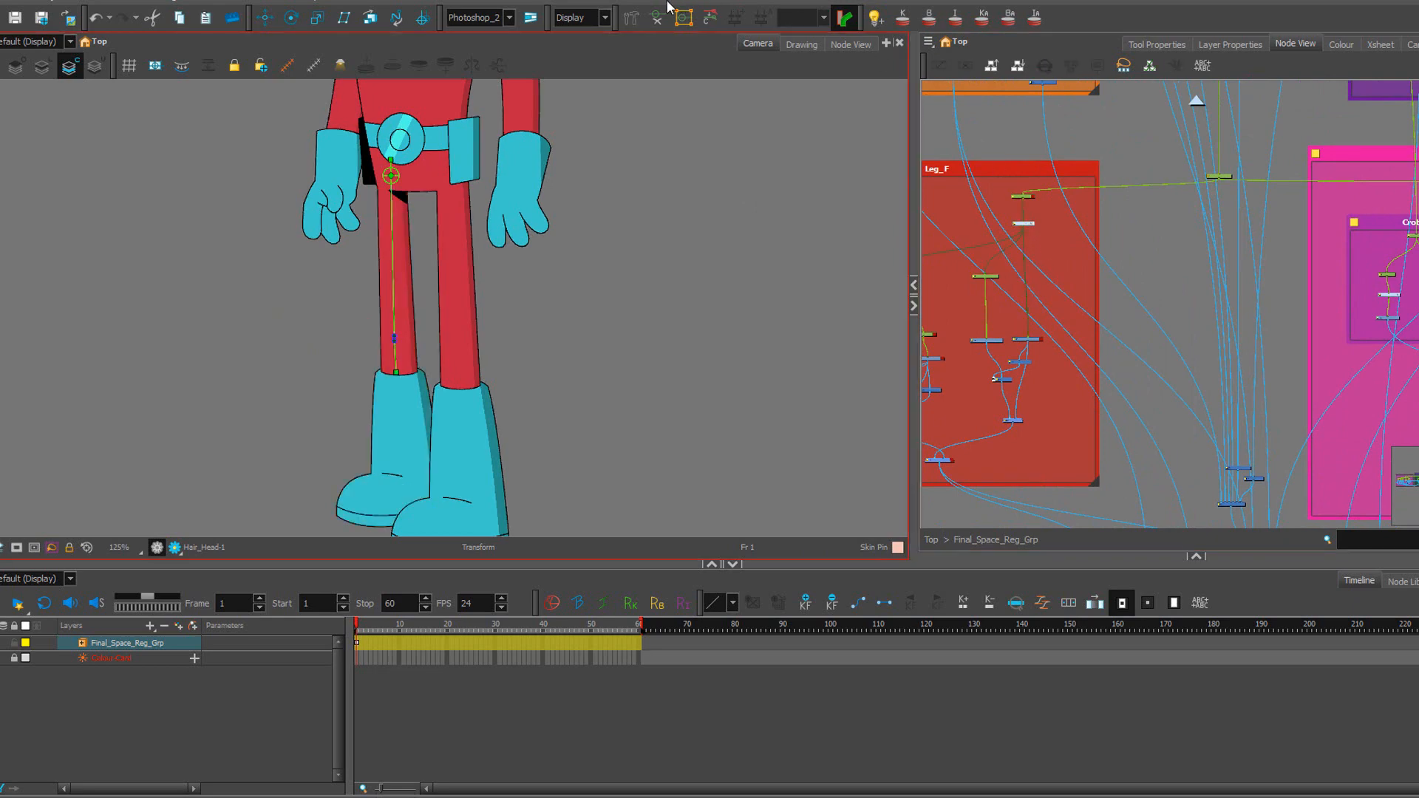
{"action": "left_click", "coordinate": [455, 378]}
Bend the front leg and swing it forward into a raised stepping pose with its deformation points and handles.
{"action": "left_click_drag", "start_coordinate": [458, 345], "coordinate": [294, 306]}
{"action": "left_click_drag", "start_coordinate": [457, 363], "coordinate": [381, 364]}
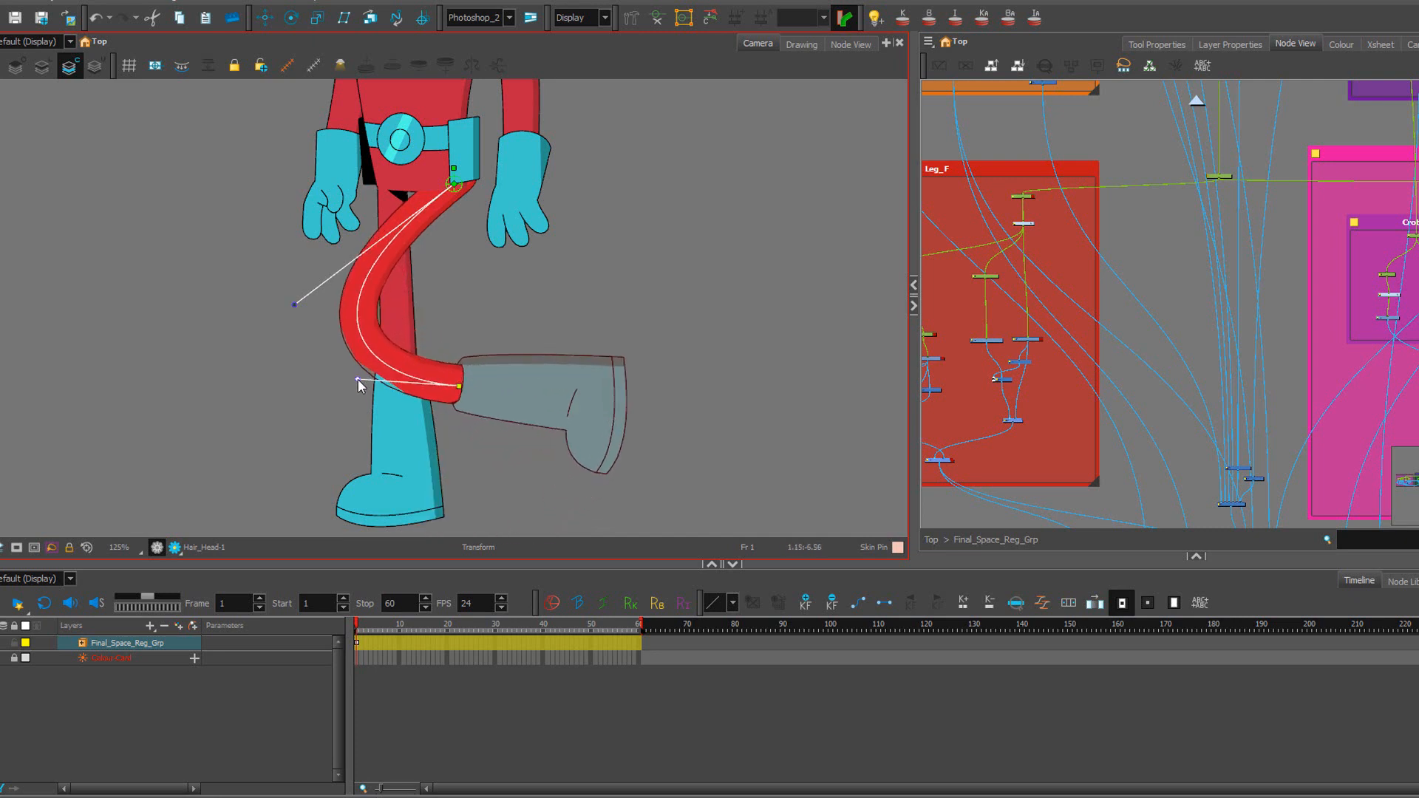
{"action": "left_click_drag", "start_coordinate": [455, 164], "coordinate": [476, 159]}
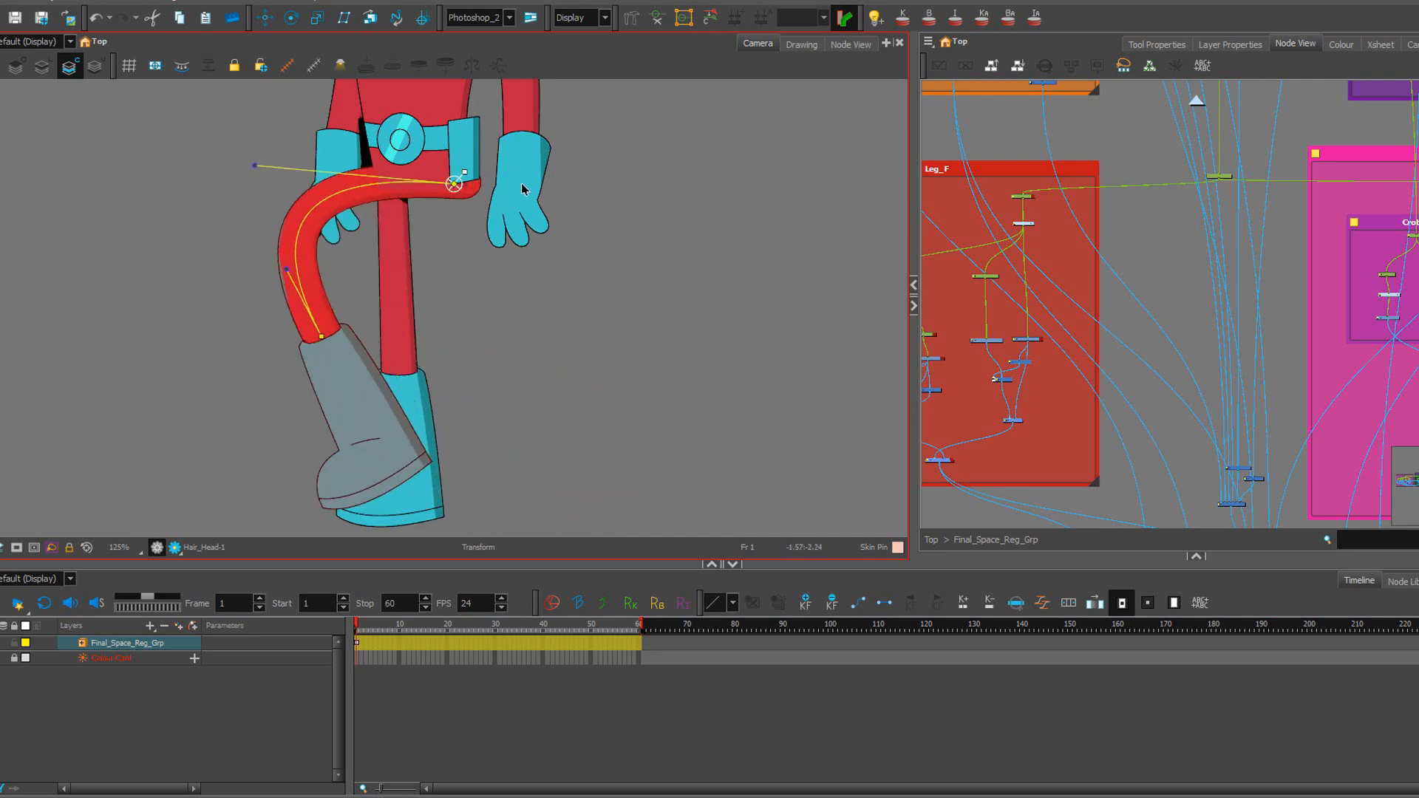
{"action": "left_click_drag", "start_coordinate": [319, 334], "coordinate": [224, 344]}
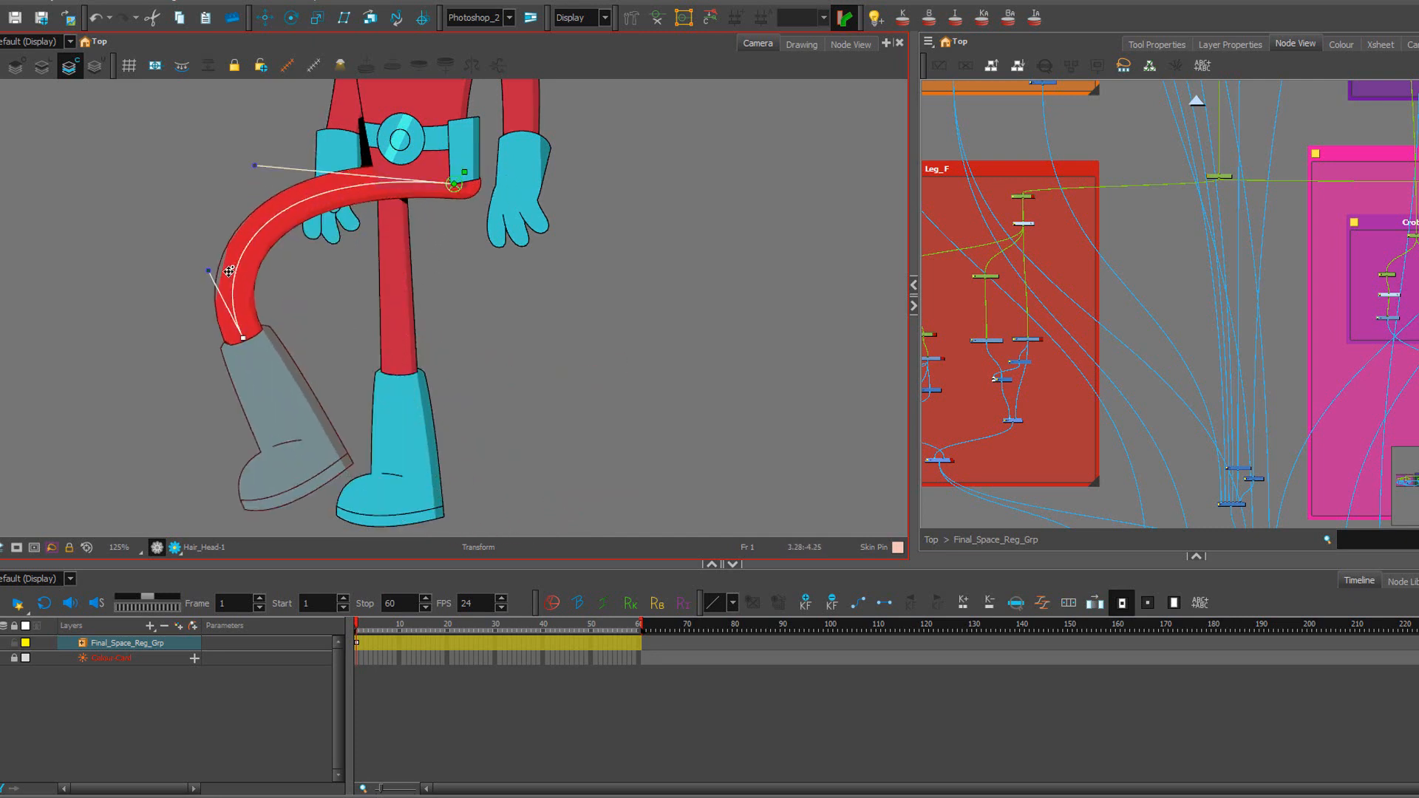
{"action": "left_click_drag", "start_coordinate": [211, 272], "coordinate": [275, 267]}
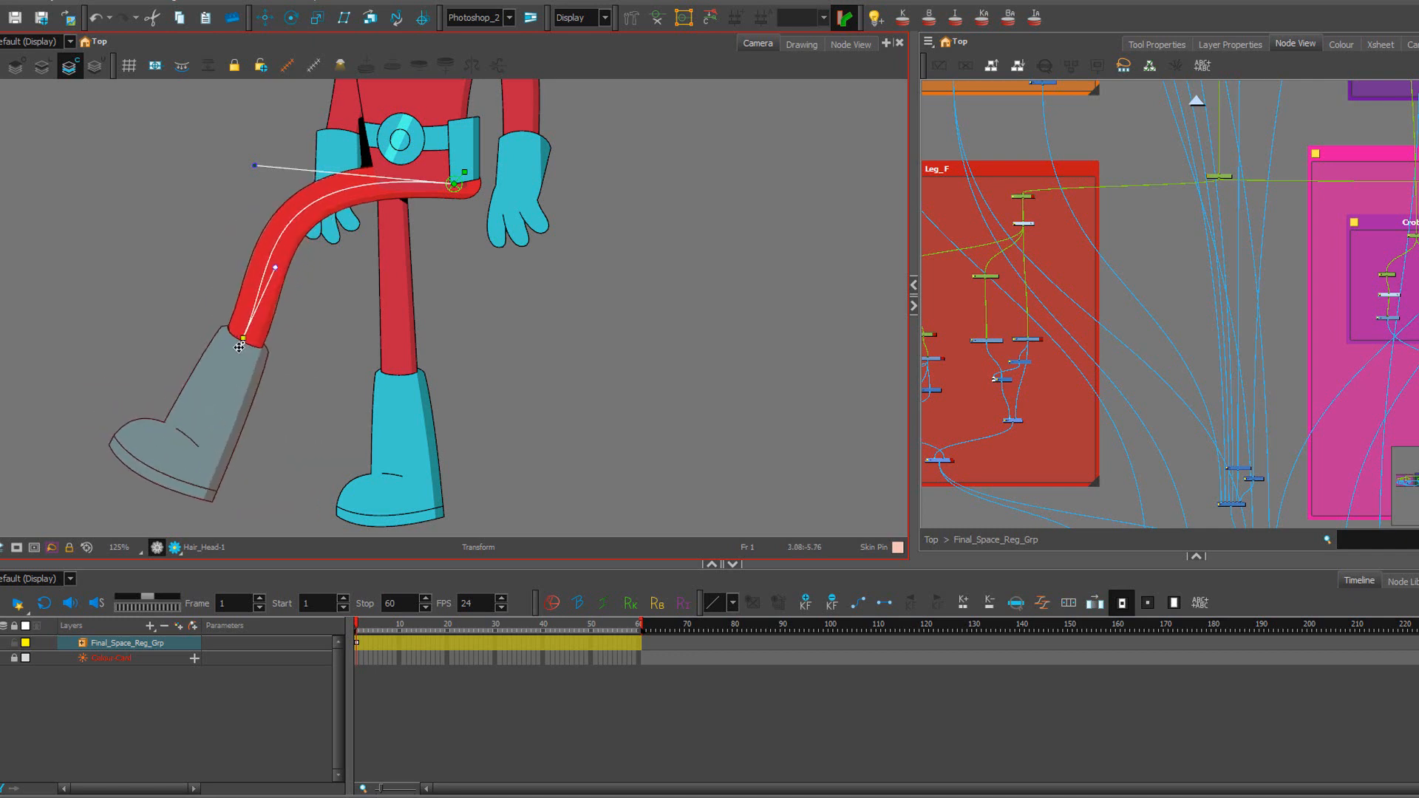
{"action": "left_click_drag", "start_coordinate": [246, 339], "coordinate": [285, 355]}
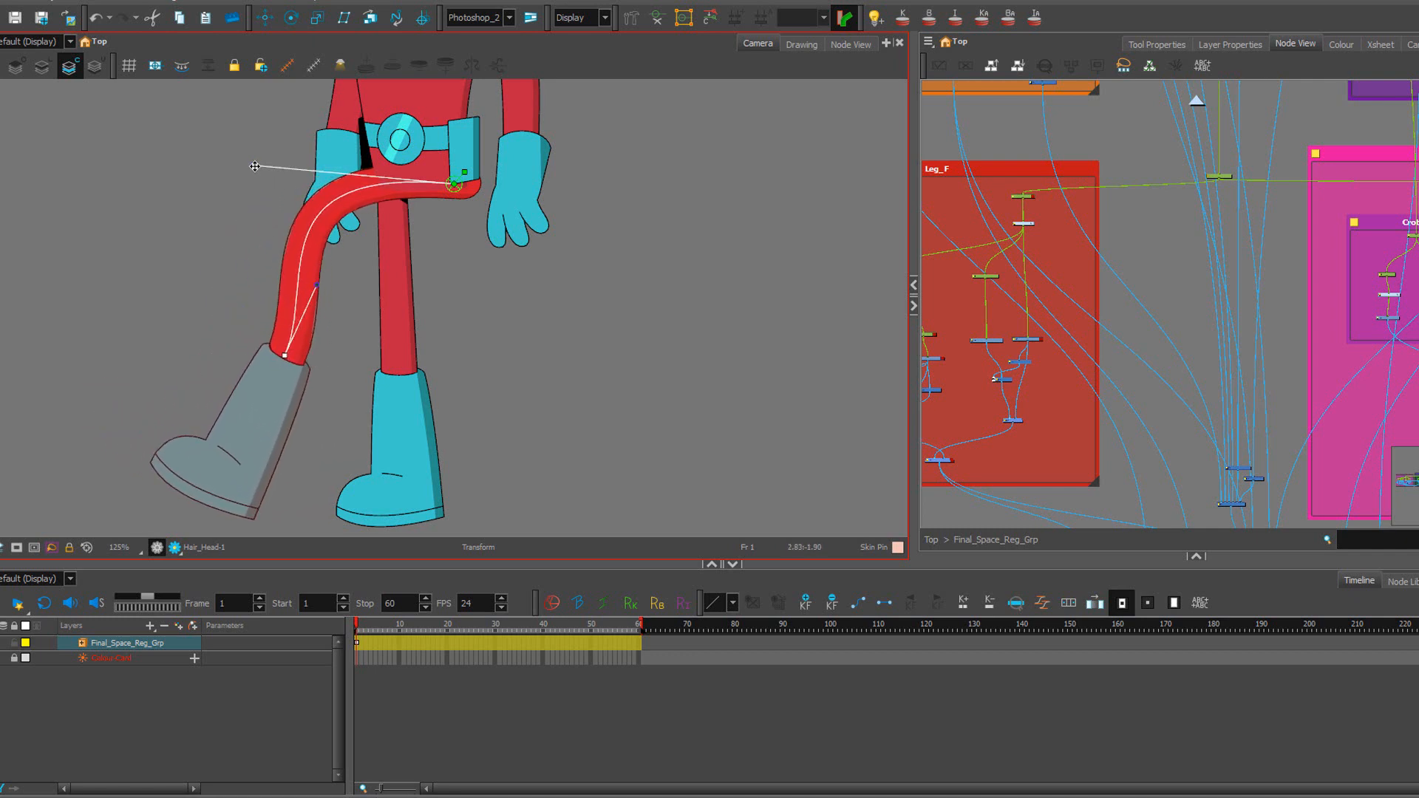
{"action": "left_click_drag", "start_coordinate": [255, 166], "coordinate": [319, 207]}
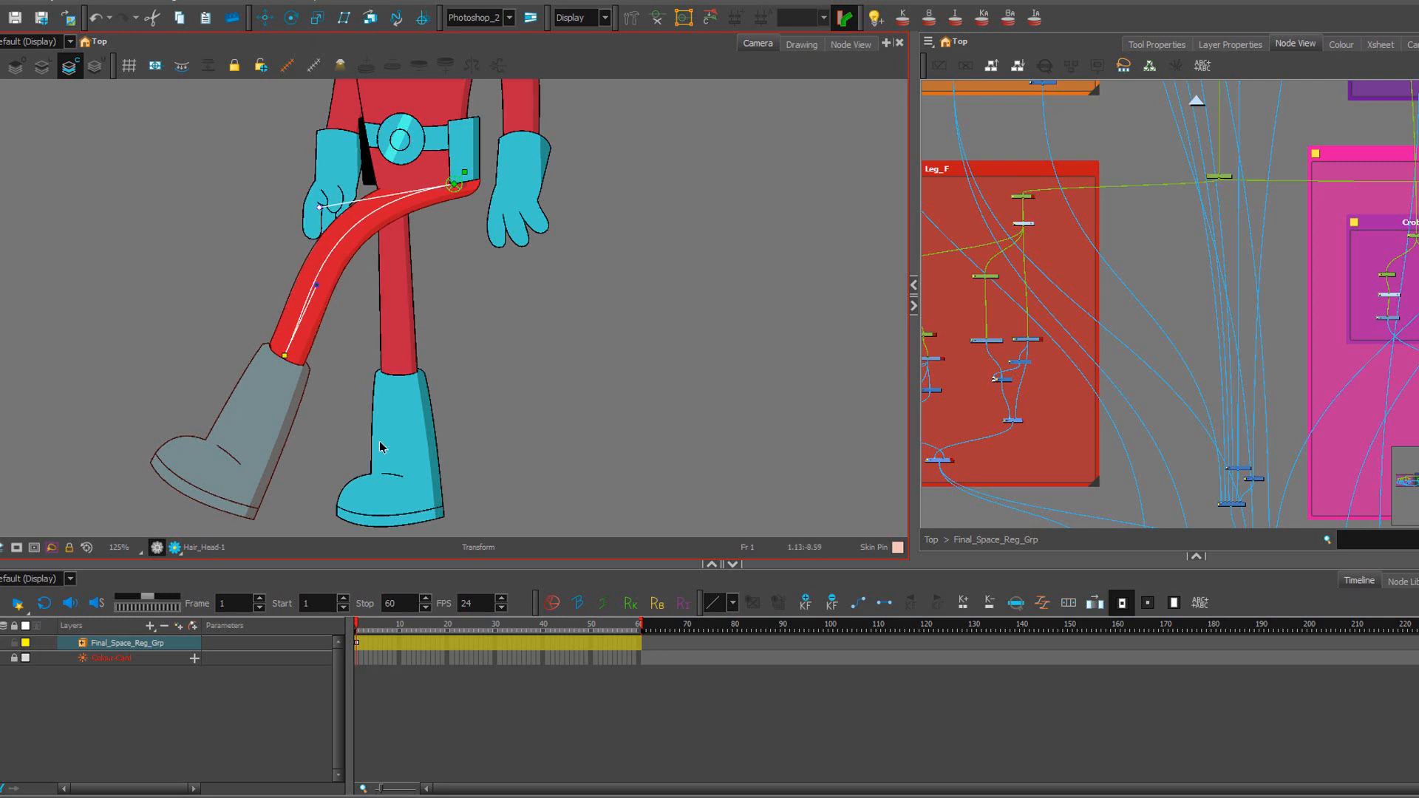
Swap the raised front foot's drawing to the Leg_Foot_F-2 version and check the whole leg pose.
{"action": "key", "text": "Escape"}
{"action": "left_click", "coordinate": [198, 479]}
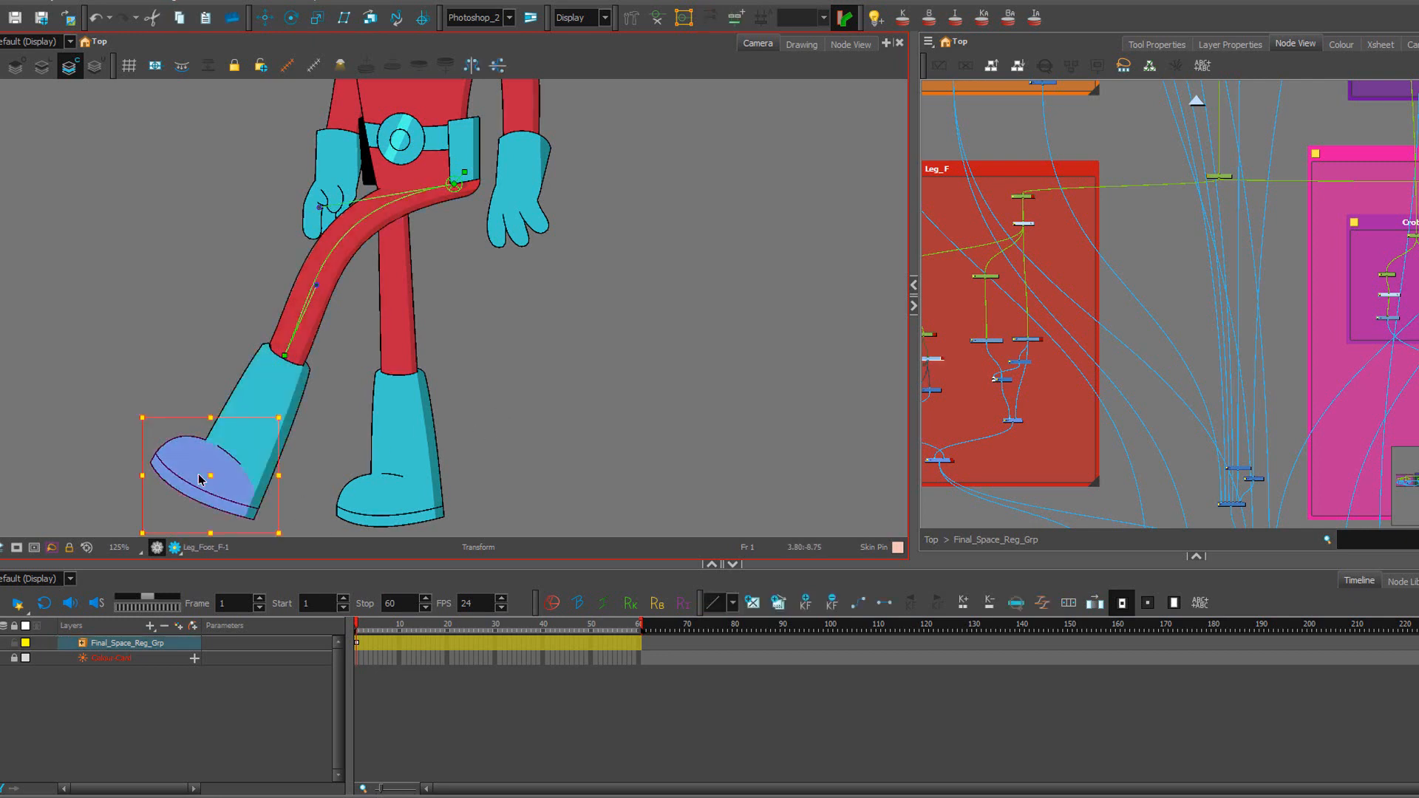
{"action": "left_click", "coordinate": [592, 375]}
{"action": "scroll", "coordinate": [558, 319], "scroll_direction": "down", "scroll_amount": 2}
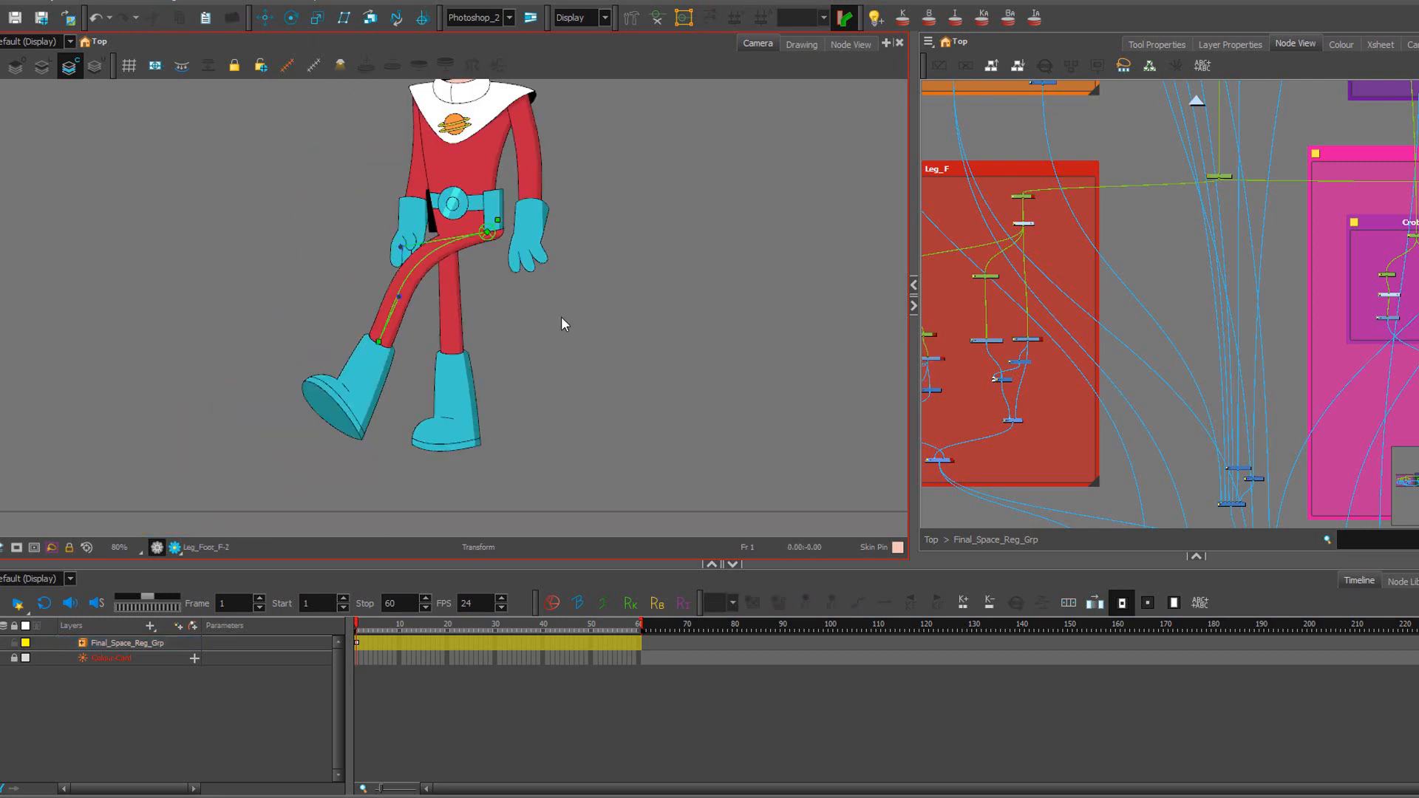
{"action": "left_click_drag", "start_coordinate": [564, 309], "coordinate": [576, 339]}
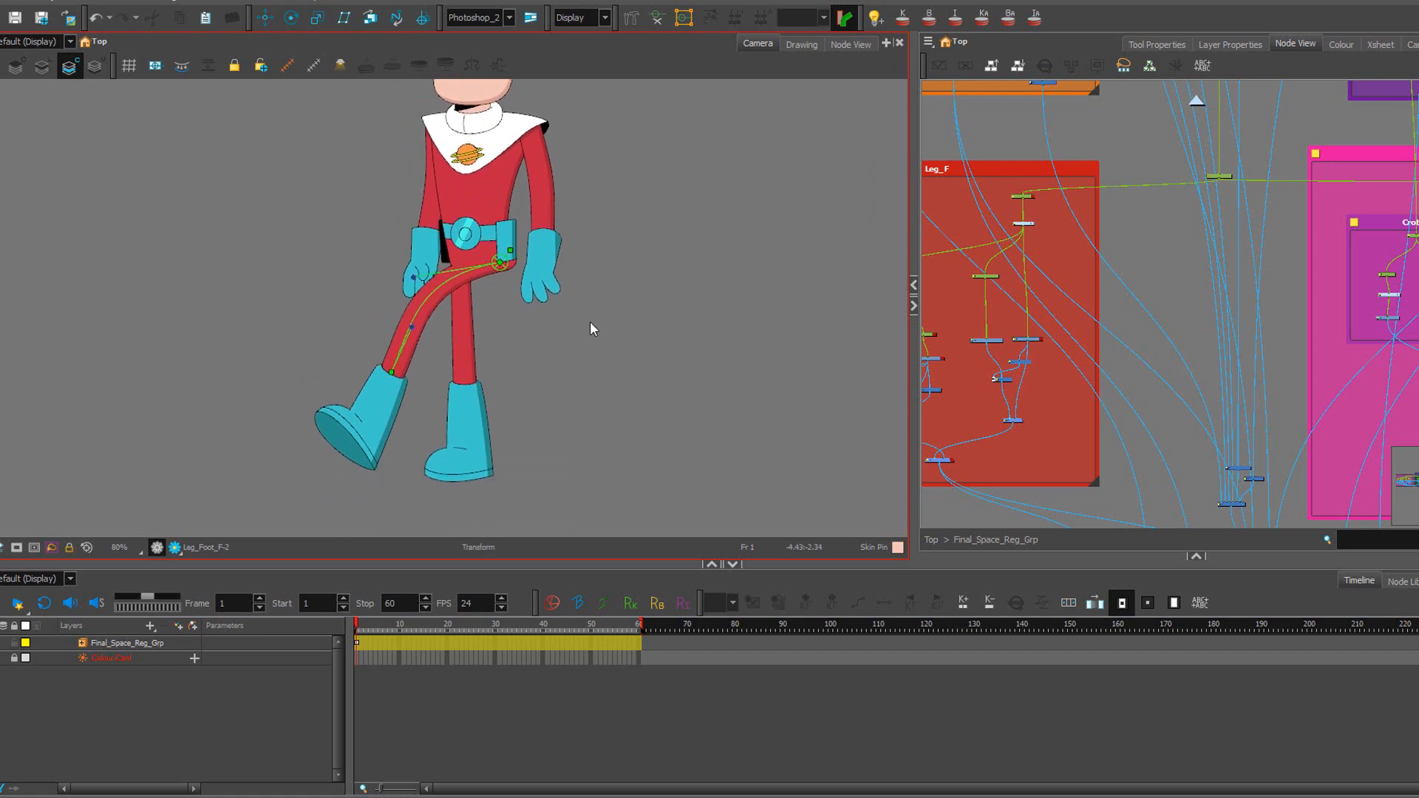
Undo the front foot's drawing swap and all of the front leg's bends.
{"action": "key", "text": "ctrl+z"}
{"action": "key", "text": "ctrl+z"}
{"action": "key", "text": "ctrl+z"}
{"action": "key", "text": "ctrl+z"}
{"action": "key", "text": "ctrl+z"}
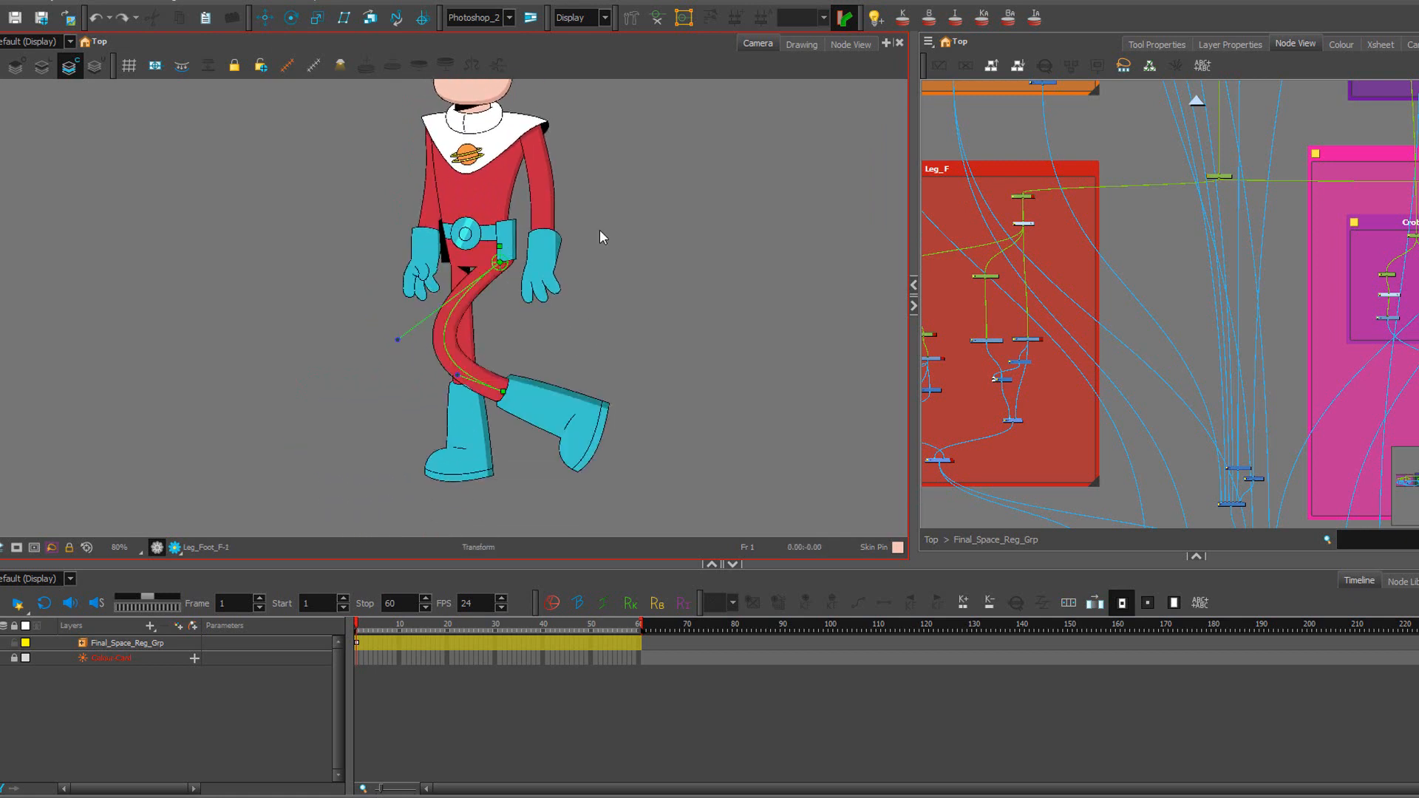
{"action": "key", "text": "ctrl+z"}
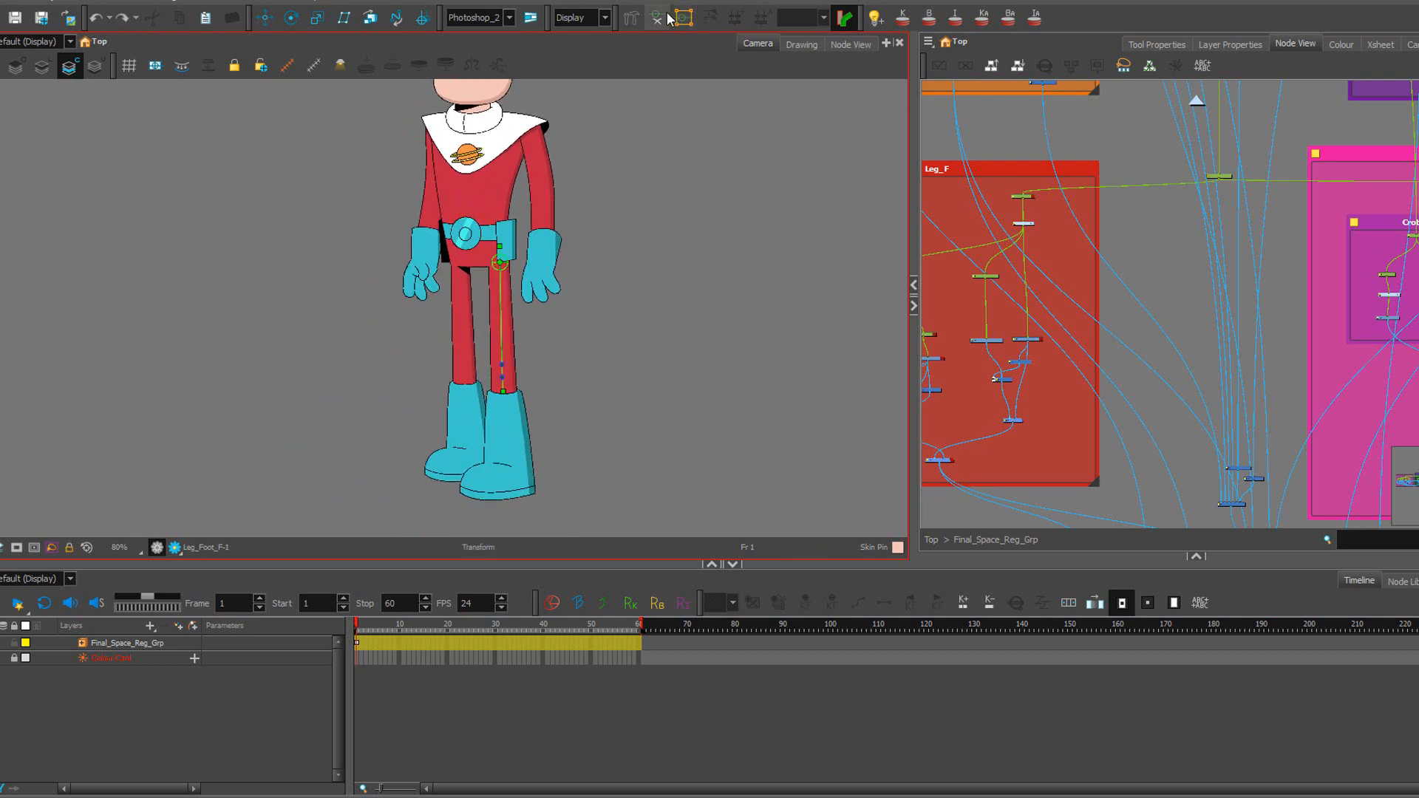
Hide the deformation controls and bring the Arm_F group's node hierarchy into close view.
{"action": "left_click", "coordinate": [657, 20]}
{"action": "scroll", "coordinate": [983, 192], "scroll_direction": "down", "scroll_amount": 2}
{"action": "left_click_drag", "start_coordinate": [1039, 149], "coordinate": [1052, 295]}
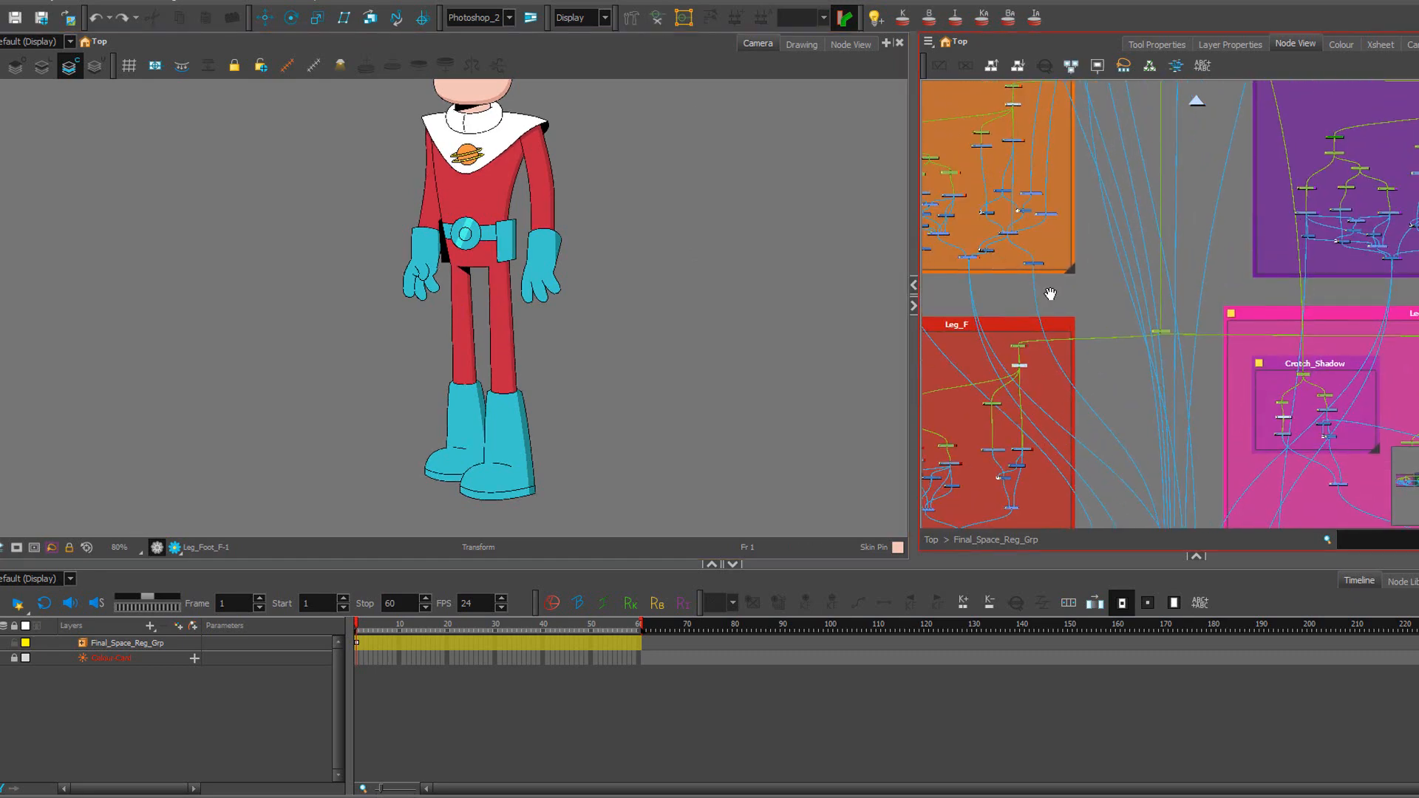
{"action": "left_click_drag", "start_coordinate": [994, 253], "coordinate": [1092, 315]}
{"action": "scroll", "coordinate": [1057, 228], "scroll_direction": "up", "scroll_amount": 5}
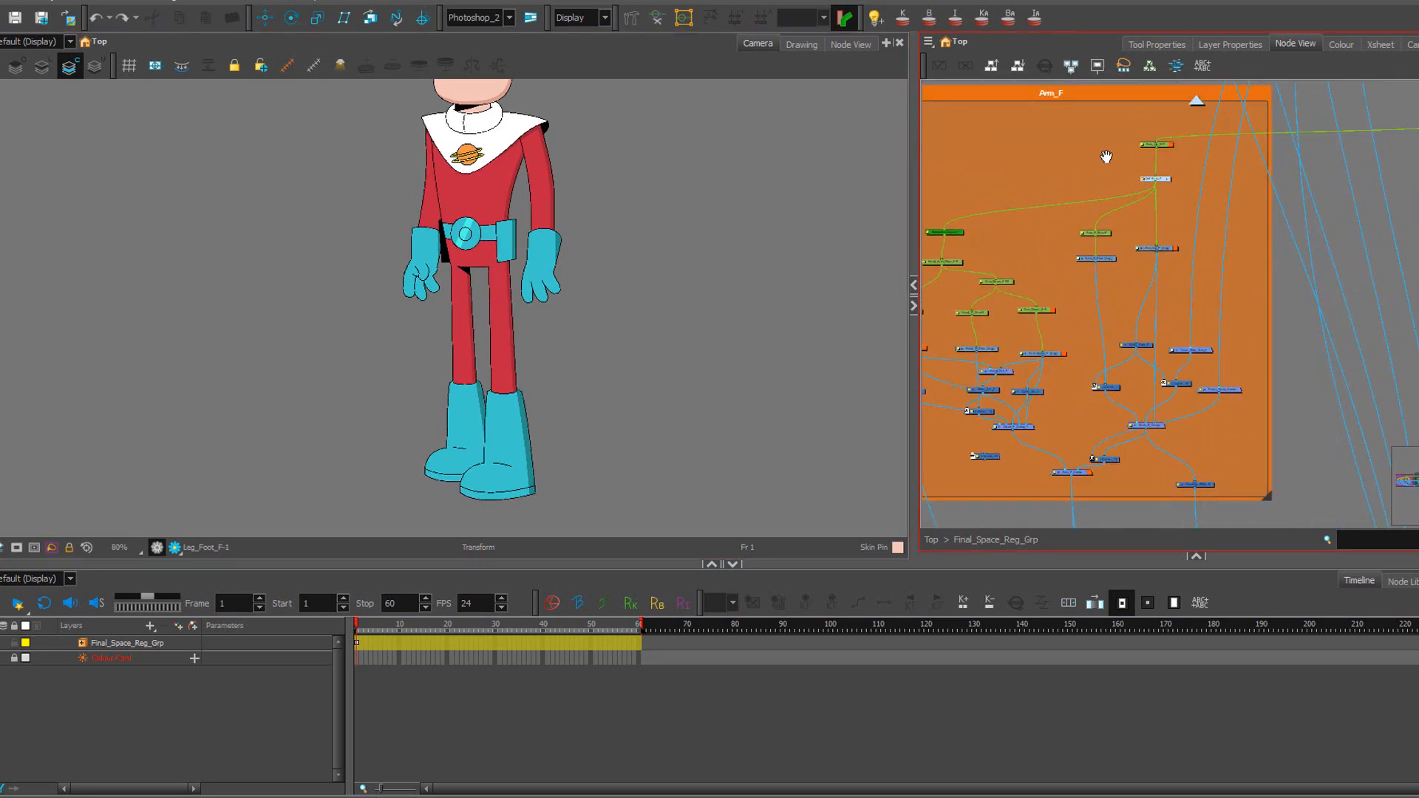
{"action": "scroll", "coordinate": [1096, 201], "scroll_direction": "up", "scroll_amount": 4}
{"action": "scroll", "coordinate": [1040, 226], "scroll_direction": "down", "scroll_amount": 2}
{"action": "left_click_drag", "start_coordinate": [953, 435], "coordinate": [1161, 260]}
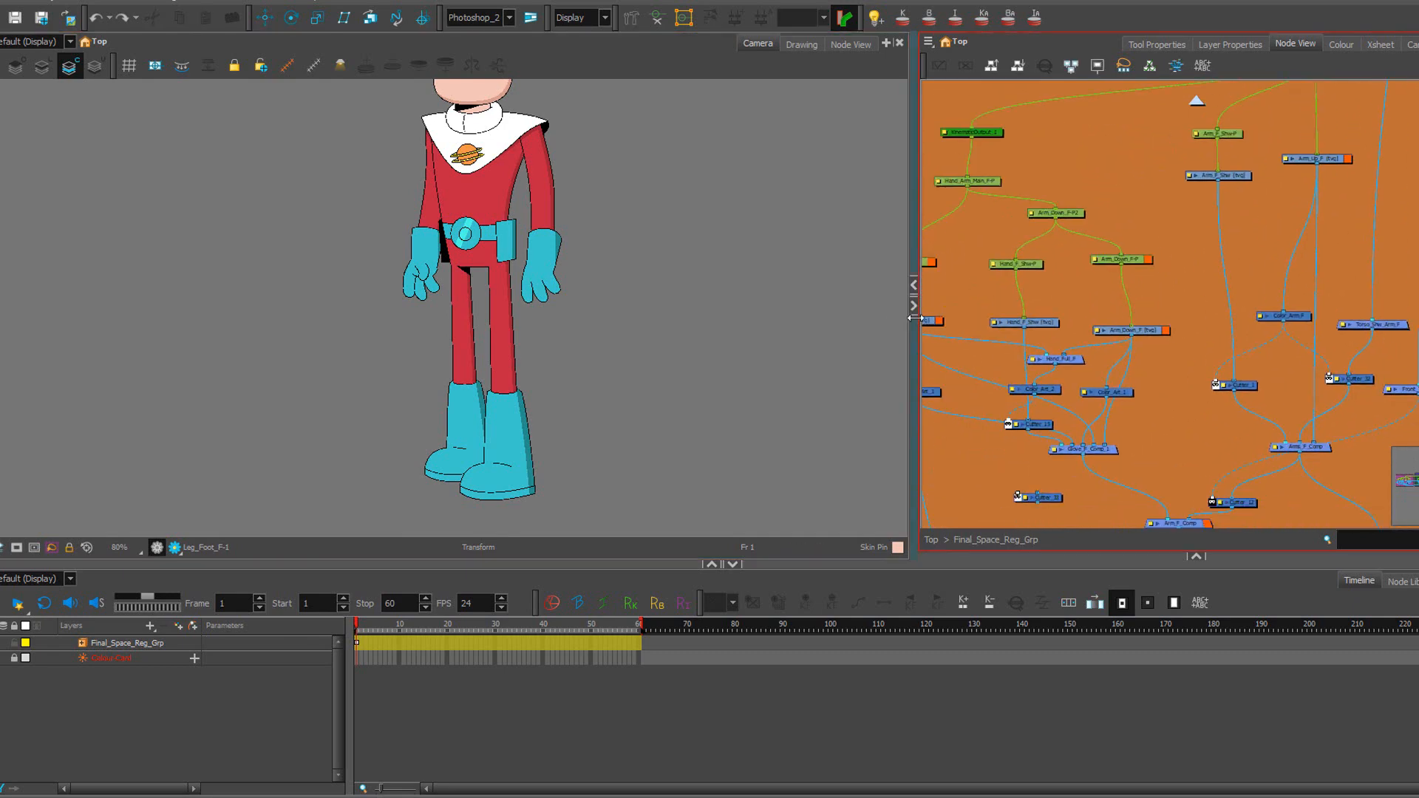
Enlarge the node network area by narrowing the Camera view and shortening the timeline, keeping the Arm_F group in view.
{"action": "left_click_drag", "start_coordinate": [914, 317], "coordinate": [646, 318]}
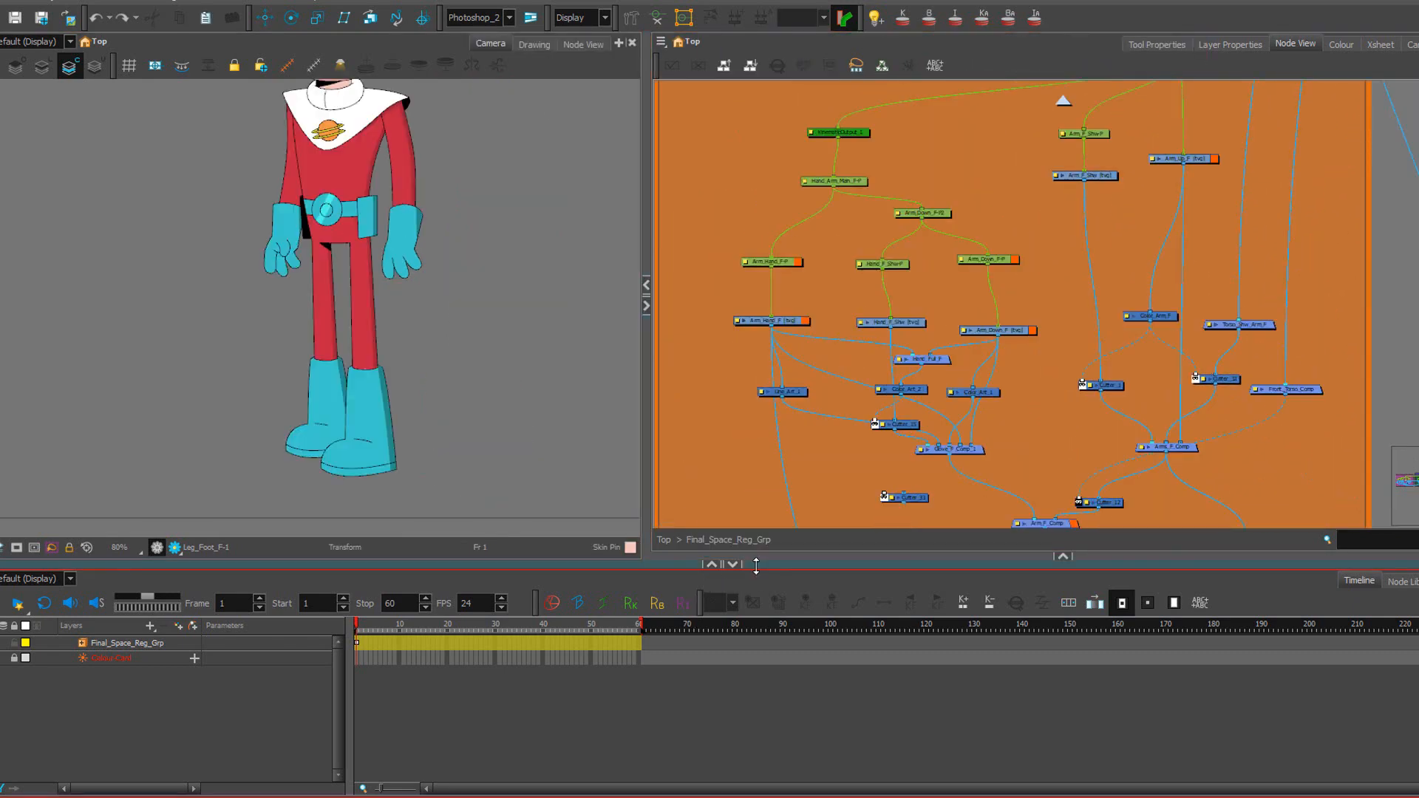
{"action": "left_click_drag", "start_coordinate": [756, 566], "coordinate": [756, 708]}
{"action": "scroll", "coordinate": [945, 431], "scroll_direction": "down", "scroll_amount": 2}
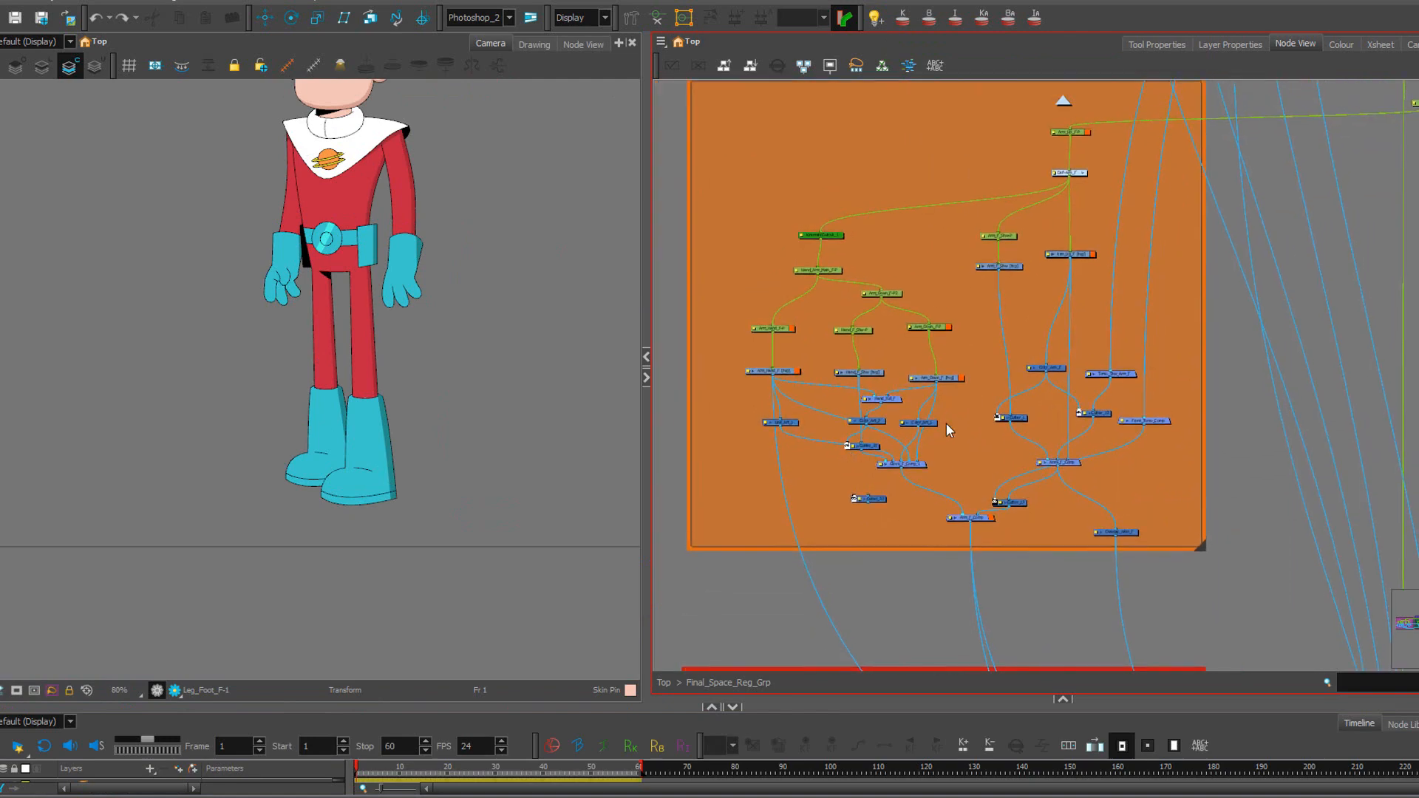
{"action": "scroll", "coordinate": [986, 423], "scroll_direction": "up", "scroll_amount": 2}
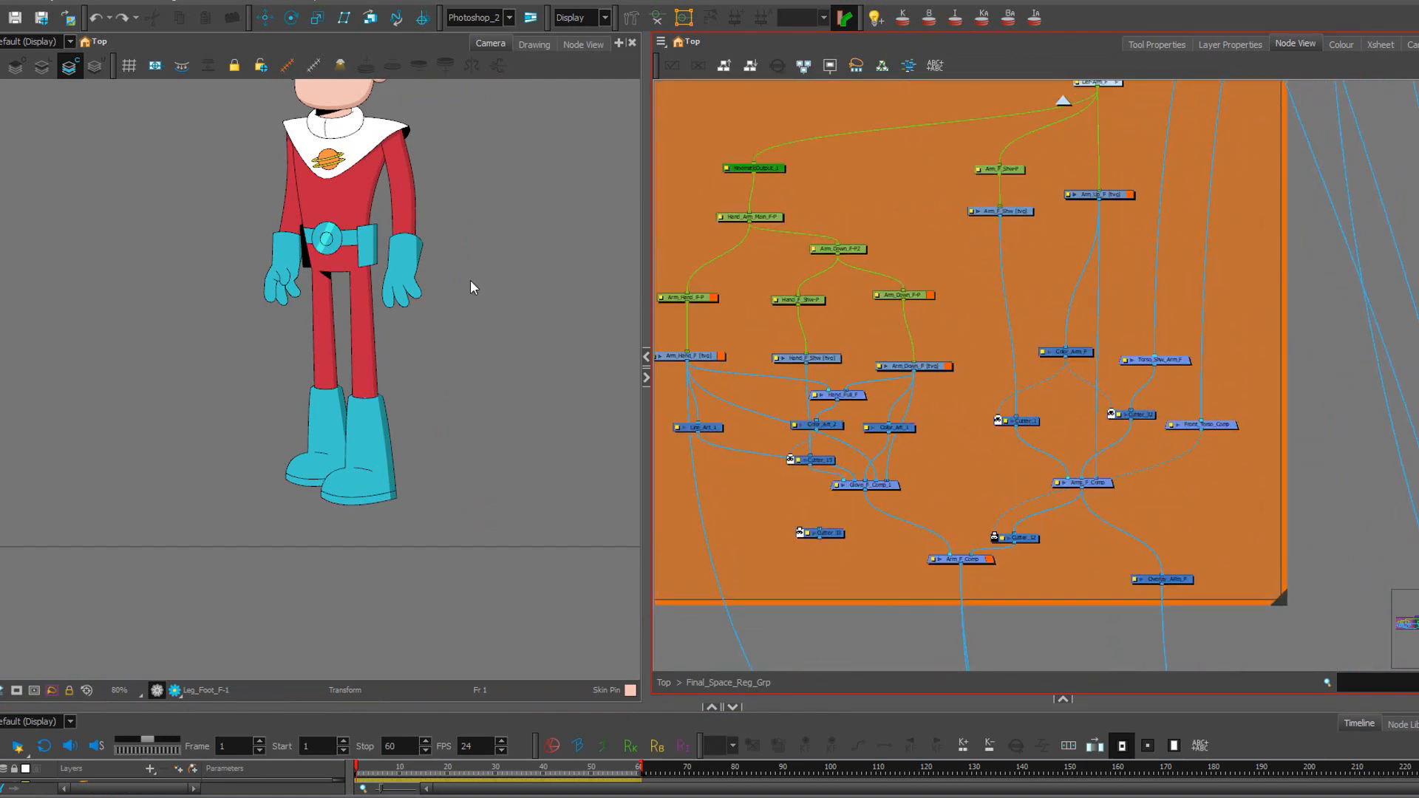
Try moving the front arm's shadow inward across the sleeve through the arm shadow peg in the Arm_F group.
{"action": "scroll", "coordinate": [401, 164], "scroll_direction": "up", "scroll_amount": 4}
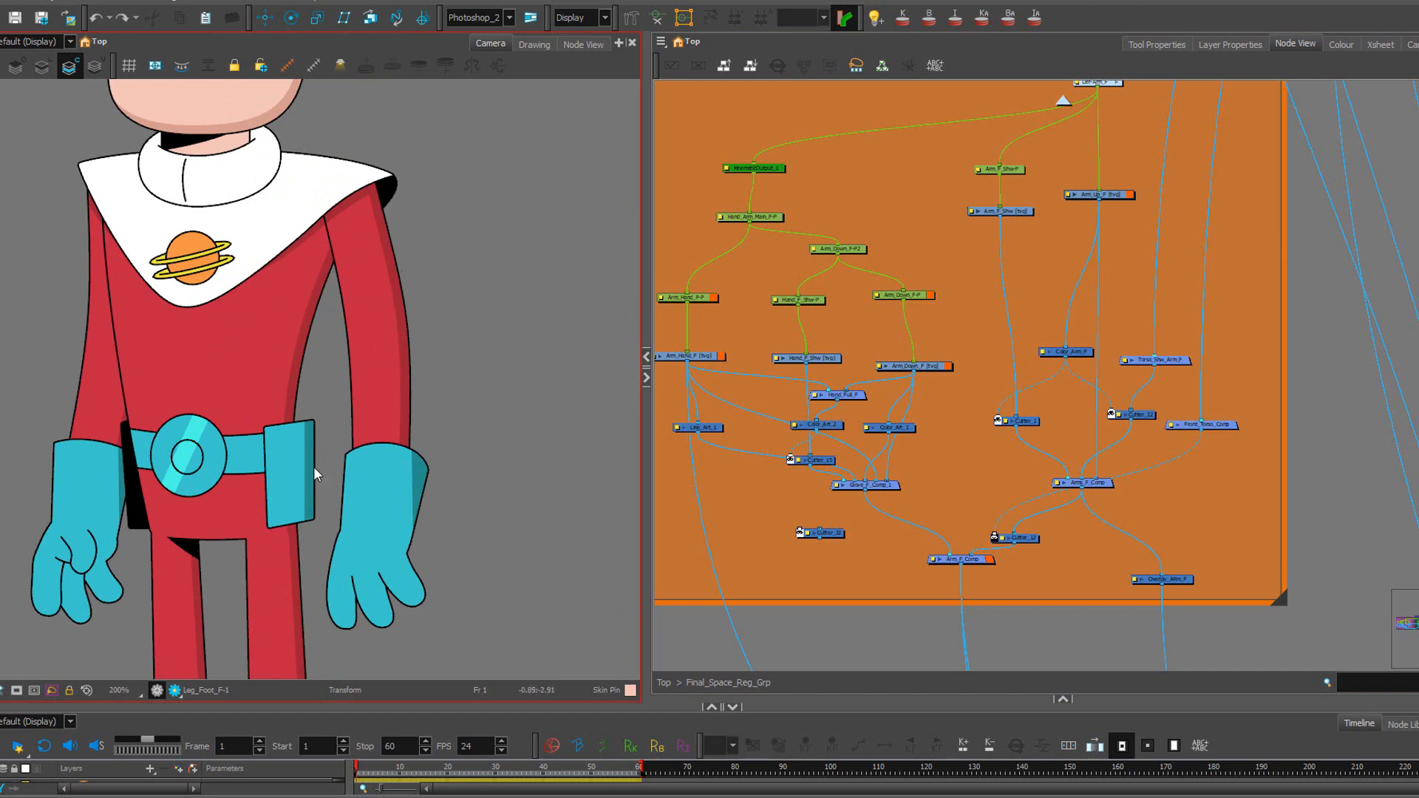
{"action": "left_click", "coordinate": [999, 169]}
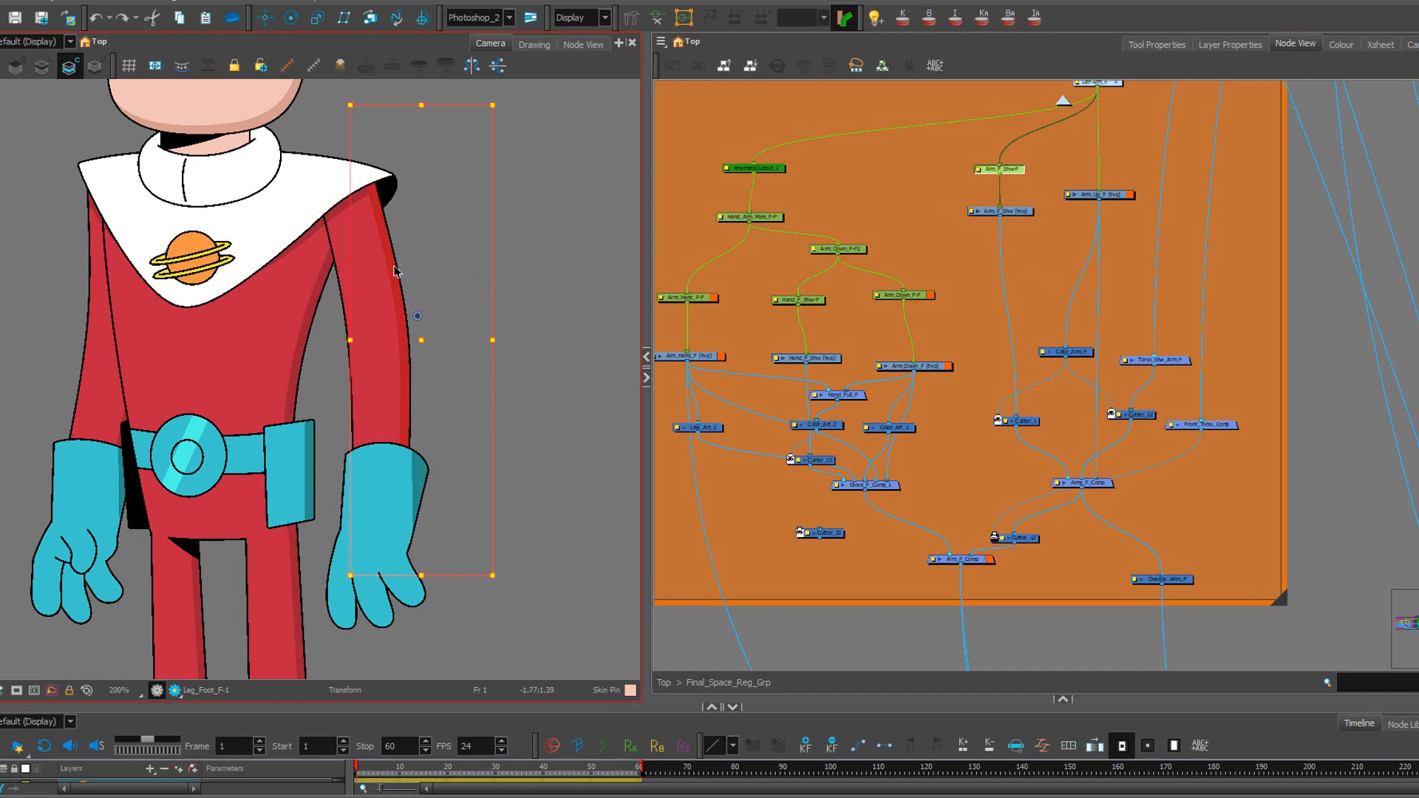
{"action": "left_click_drag", "start_coordinate": [396, 272], "coordinate": [369, 281]}
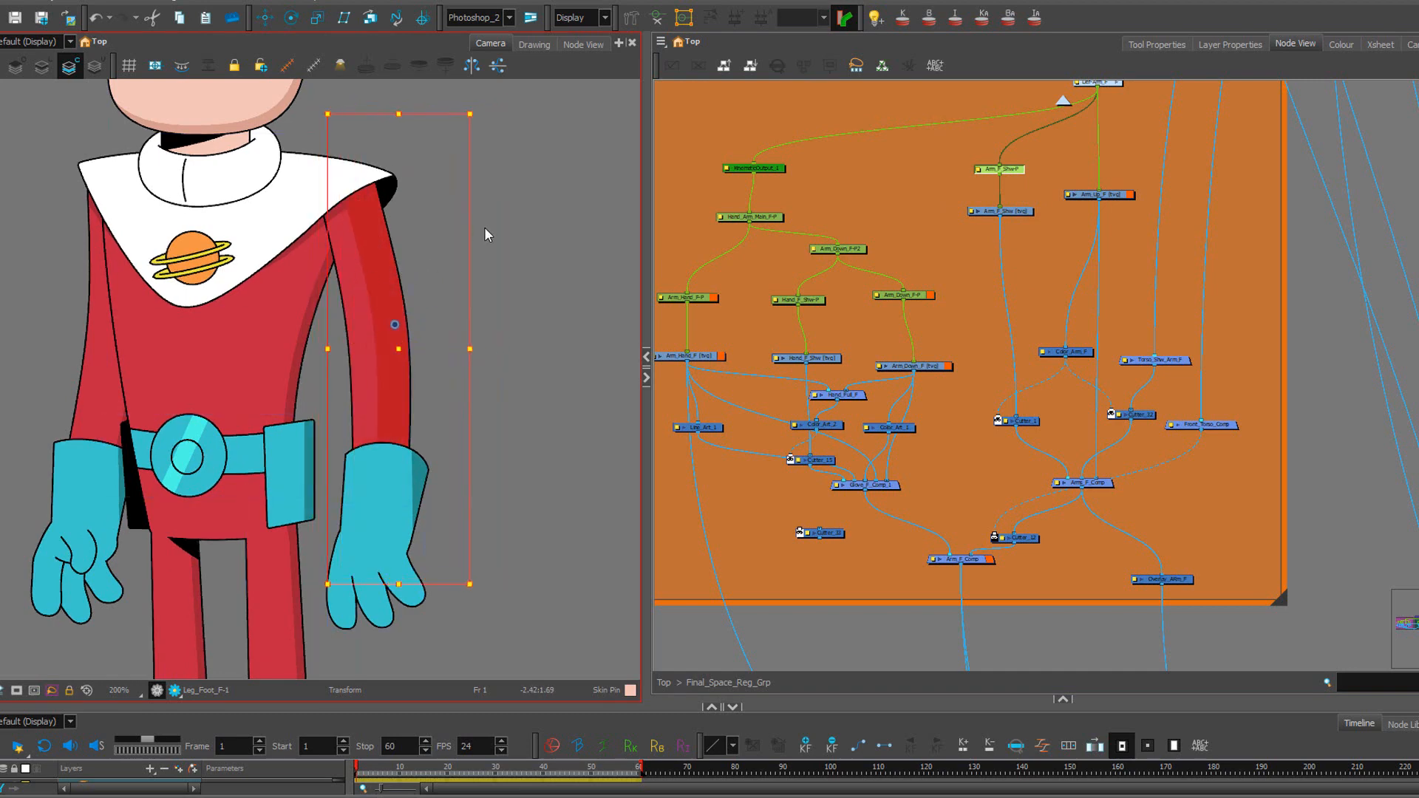
{"action": "left_click", "coordinate": [517, 232]}
{"action": "left_click", "coordinate": [751, 187]}
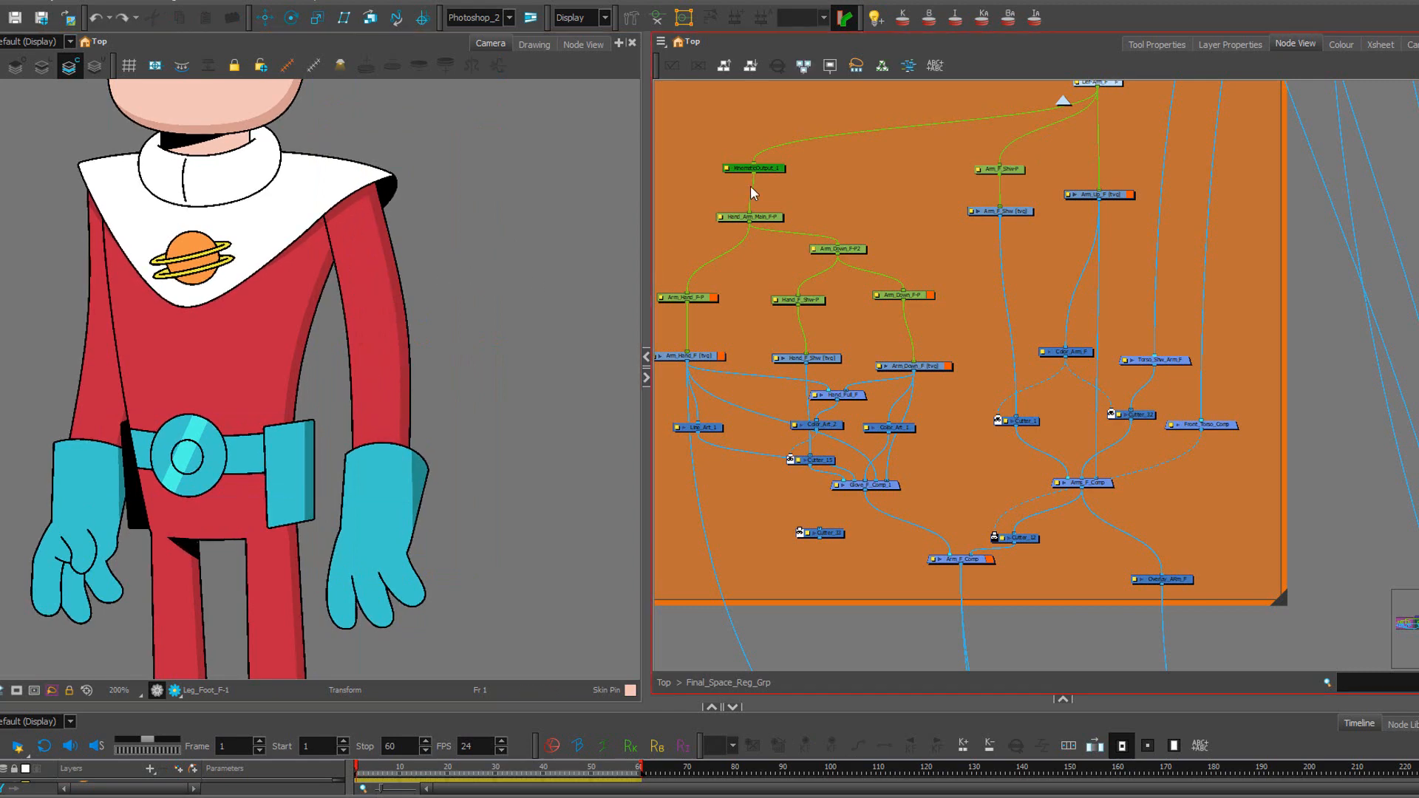
Highlight the front arm's shadow through its peg once more, clear the selection and examine the shoulder up close.
{"action": "left_click", "coordinate": [1005, 170]}
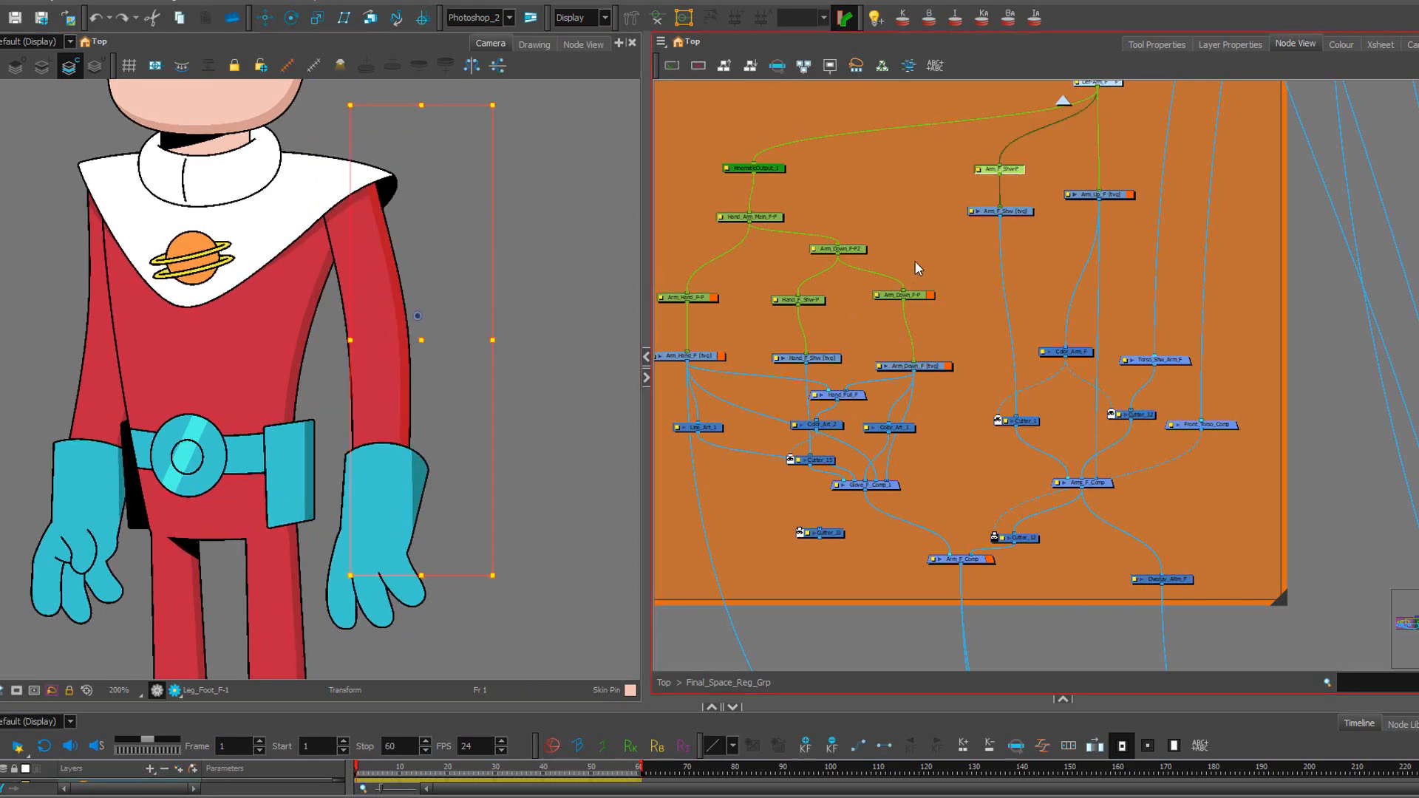
{"action": "left_click", "coordinate": [433, 303]}
{"action": "left_click", "coordinate": [608, 232]}
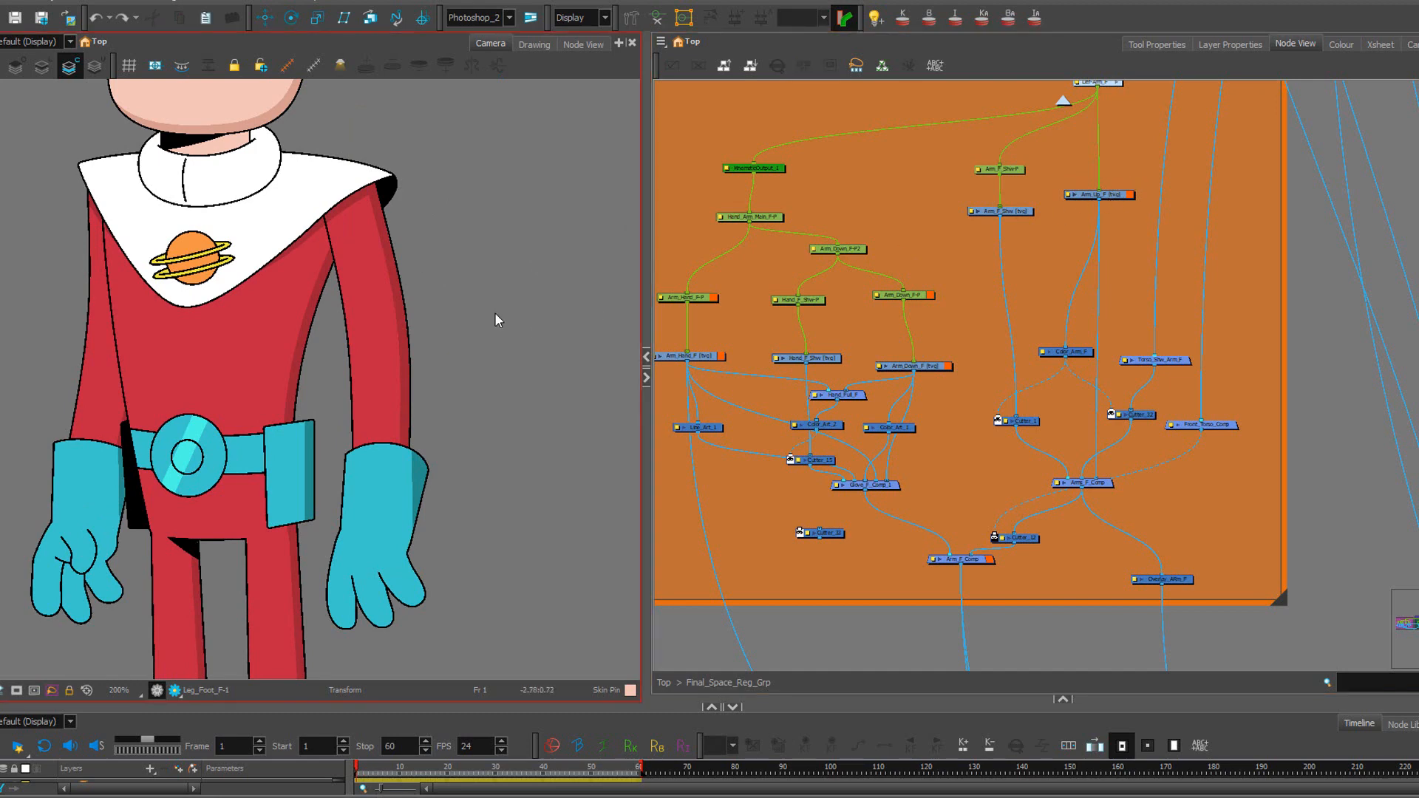
{"action": "scroll", "coordinate": [495, 318], "scroll_direction": "down", "scroll_amount": 2}
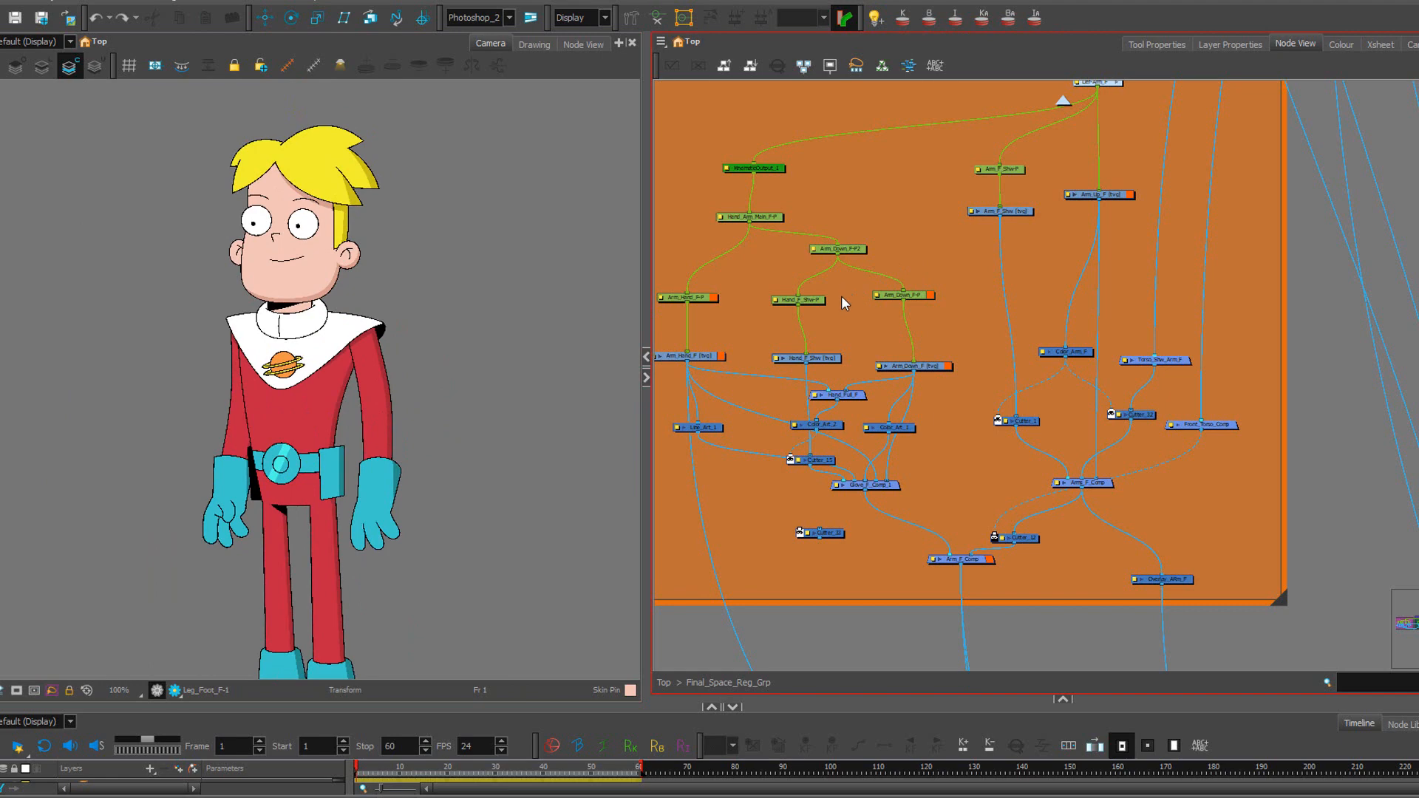
{"action": "scroll", "coordinate": [435, 320], "scroll_direction": "up", "scroll_amount": 1}
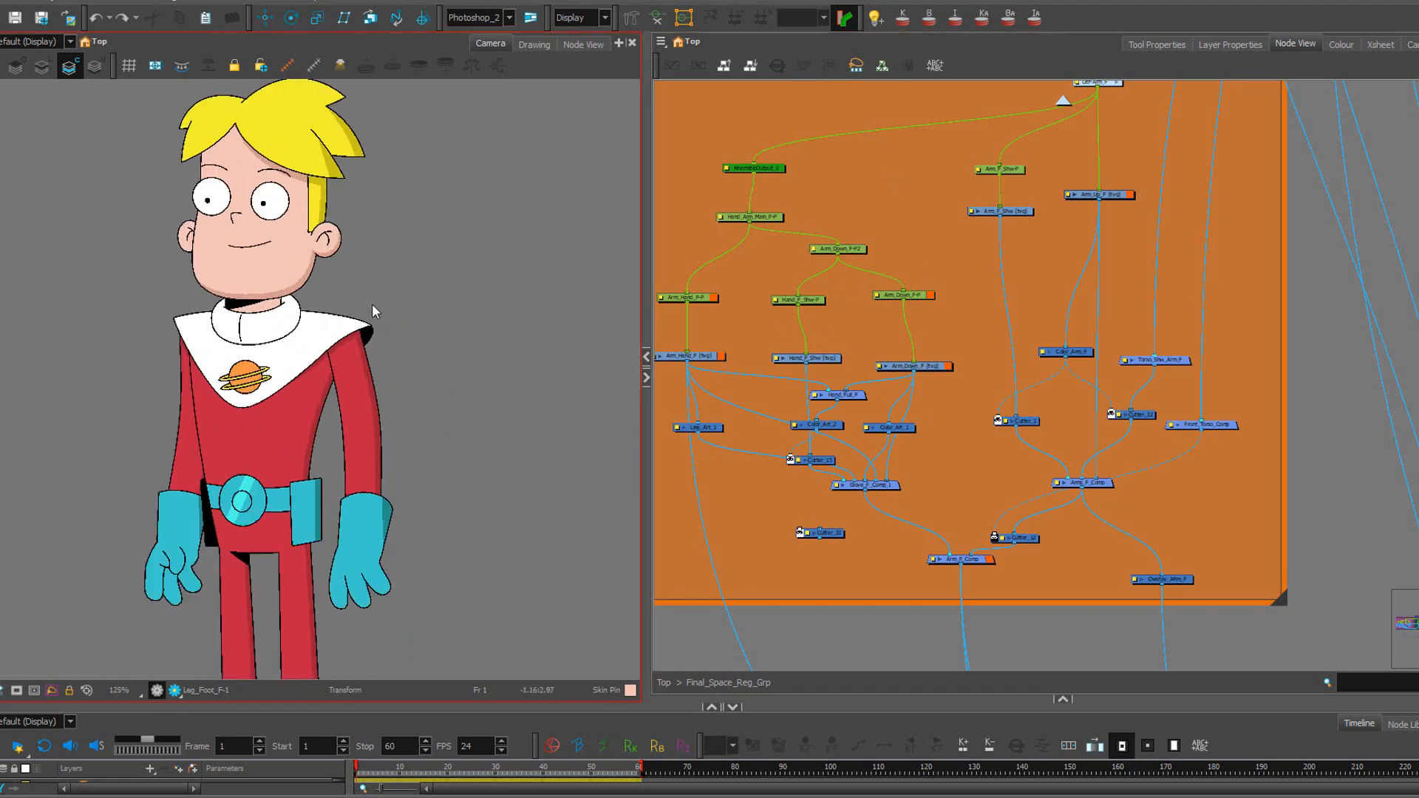
{"action": "scroll", "coordinate": [373, 328], "scroll_direction": "up", "scroll_amount": 2}
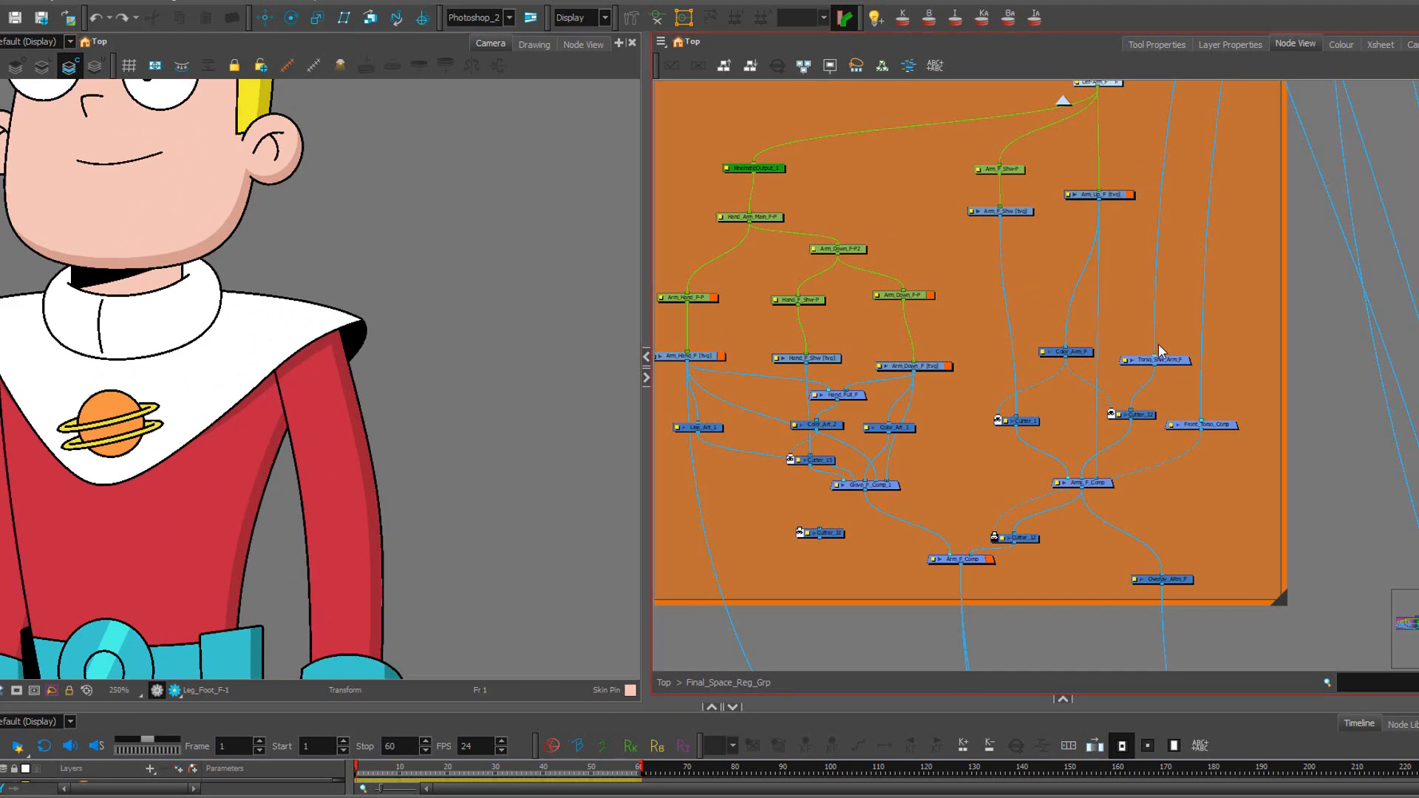
Shift the front torso composite node slightly outward in the Arm_F group and trace the connection of the torso shadow beneath the collar.
{"action": "left_click_drag", "start_coordinate": [1223, 432], "coordinate": [1257, 399]}
{"action": "scroll", "coordinate": [1243, 311], "scroll_direction": "down", "scroll_amount": 2}
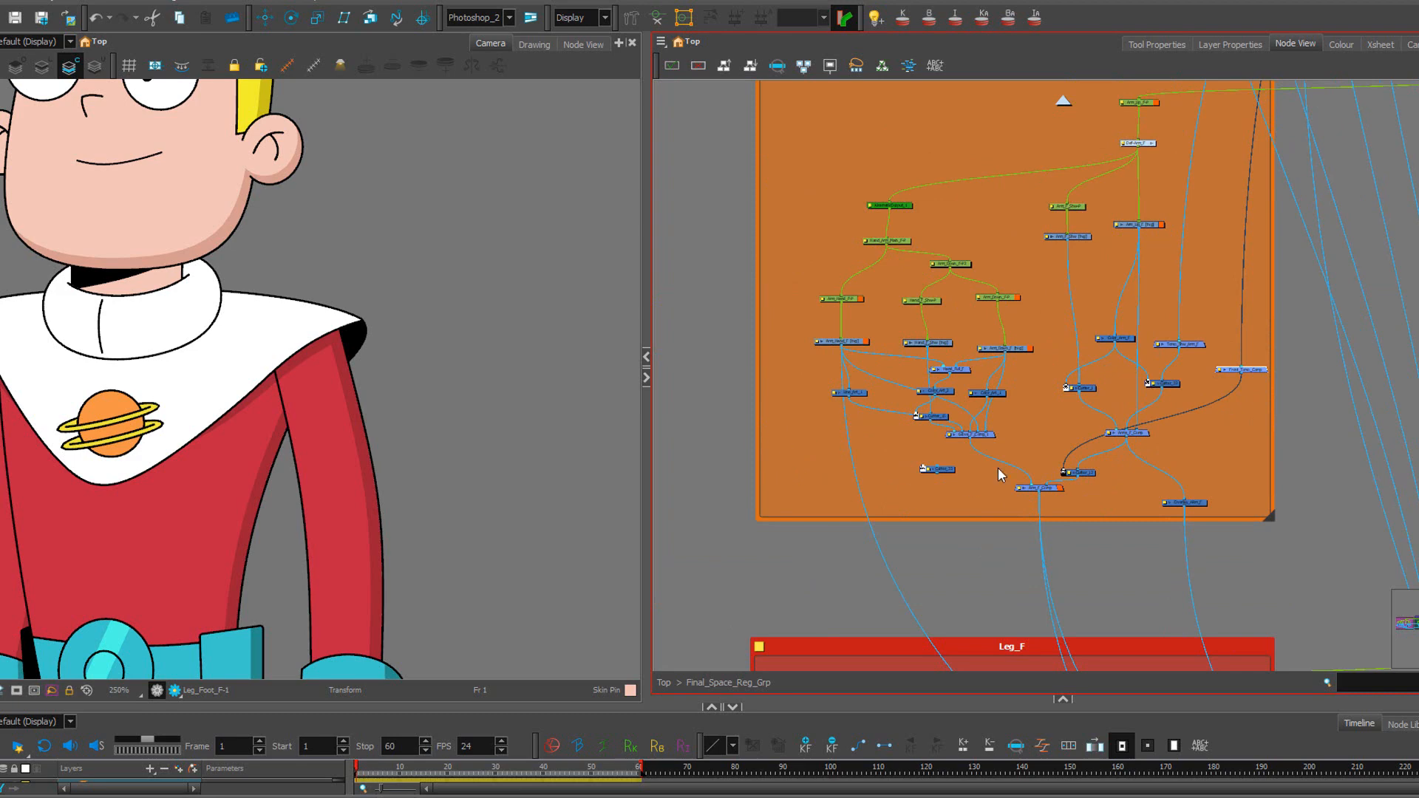
{"action": "scroll", "coordinate": [997, 467], "scroll_direction": "up", "scroll_amount": 2}
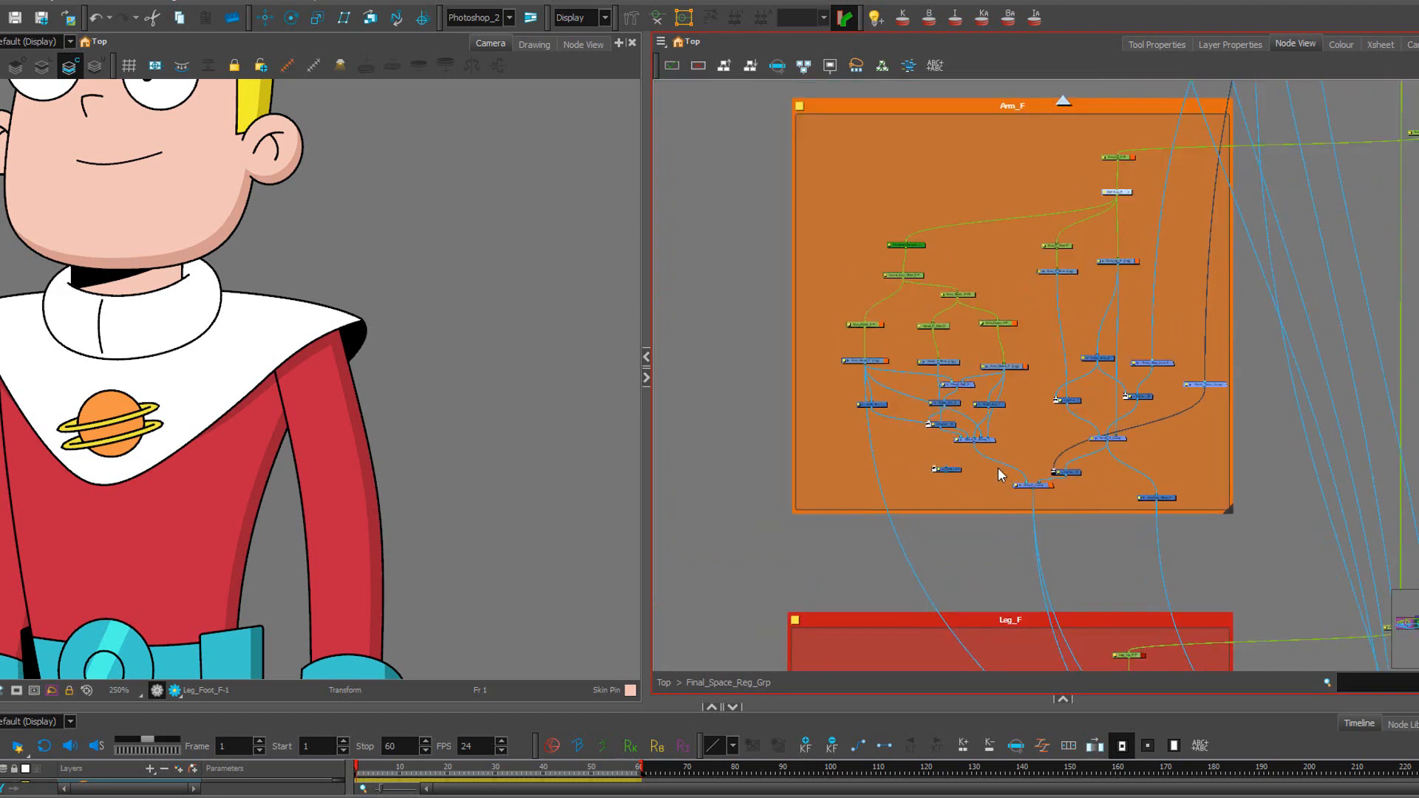
{"action": "left_click", "coordinate": [299, 362]}
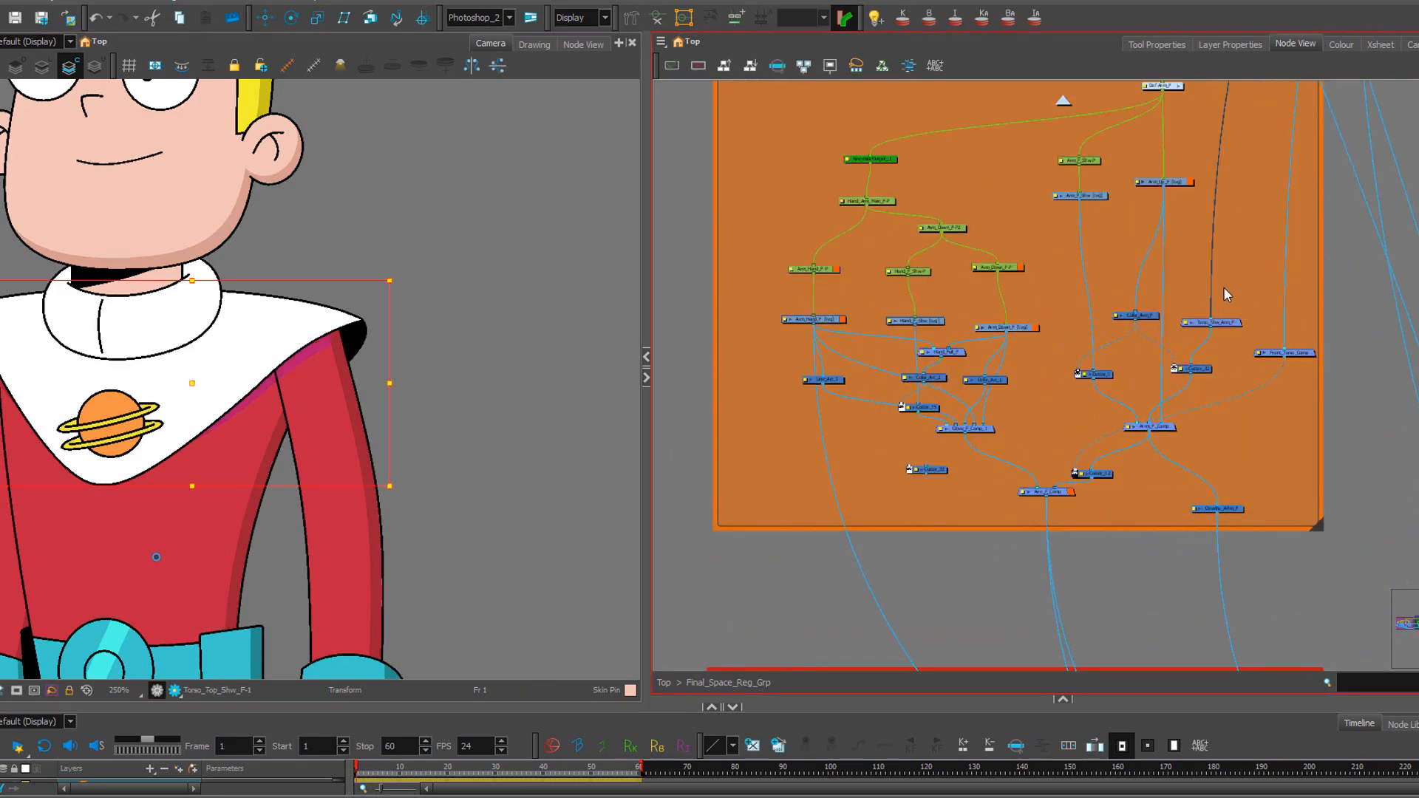
{"action": "scroll", "coordinate": [1223, 202], "scroll_direction": "down", "scroll_amount": 1}
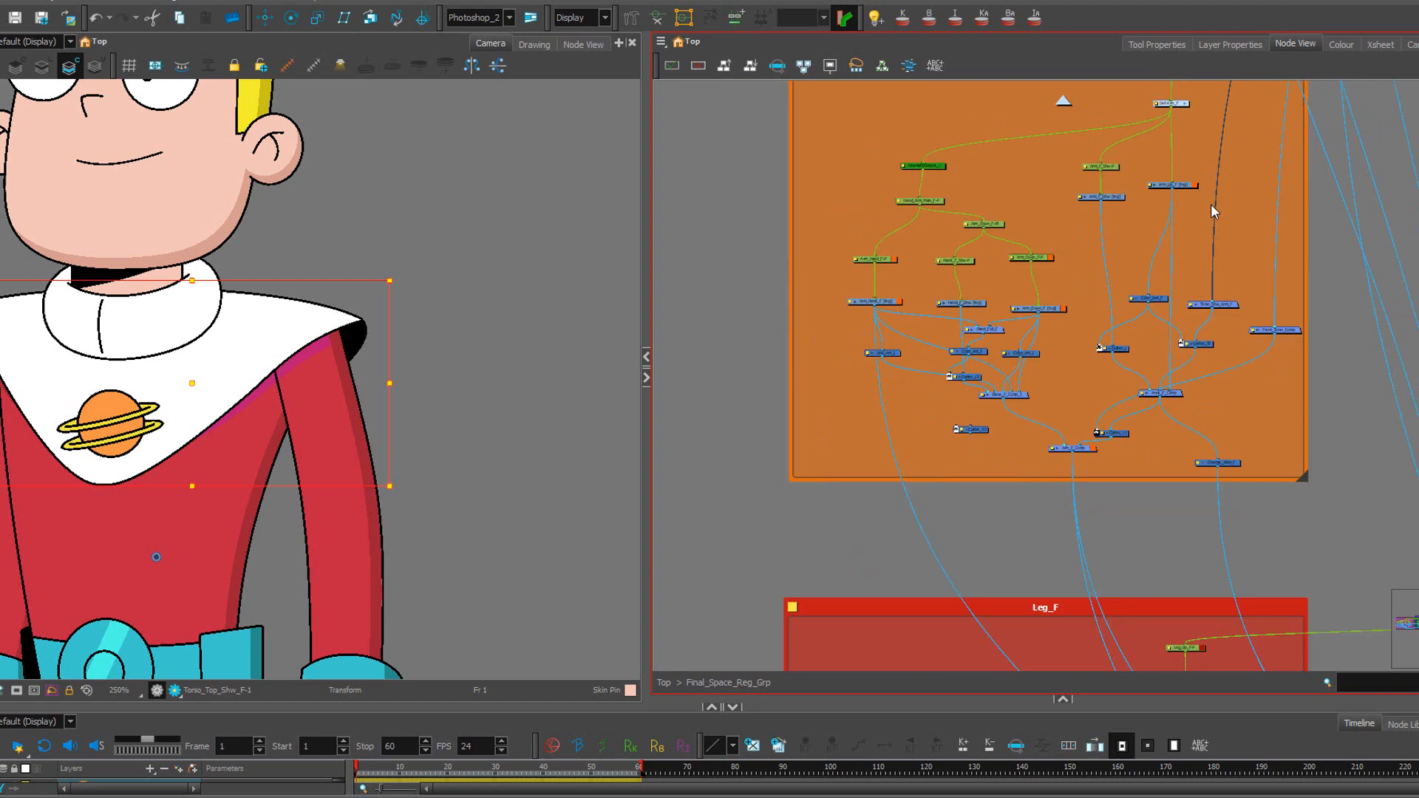
{"action": "left_click", "coordinate": [482, 234]}
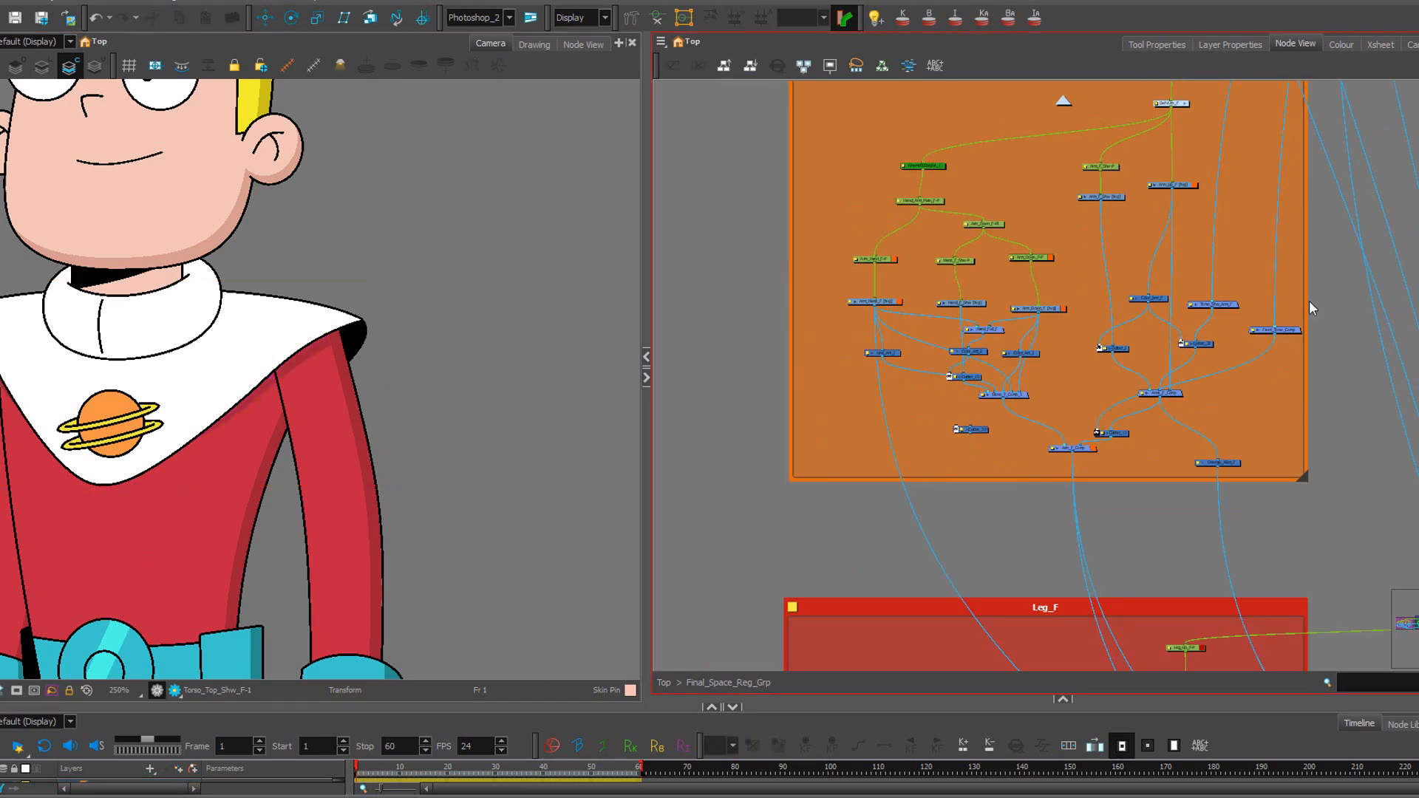
Inspect the front glove's parts by selecting the Arm_Hand_F-P peg and the Arm_Down_F and Arm_Hand_F drawings in turn.
{"action": "scroll", "coordinate": [434, 411], "scroll_direction": "down", "scroll_amount": 2}
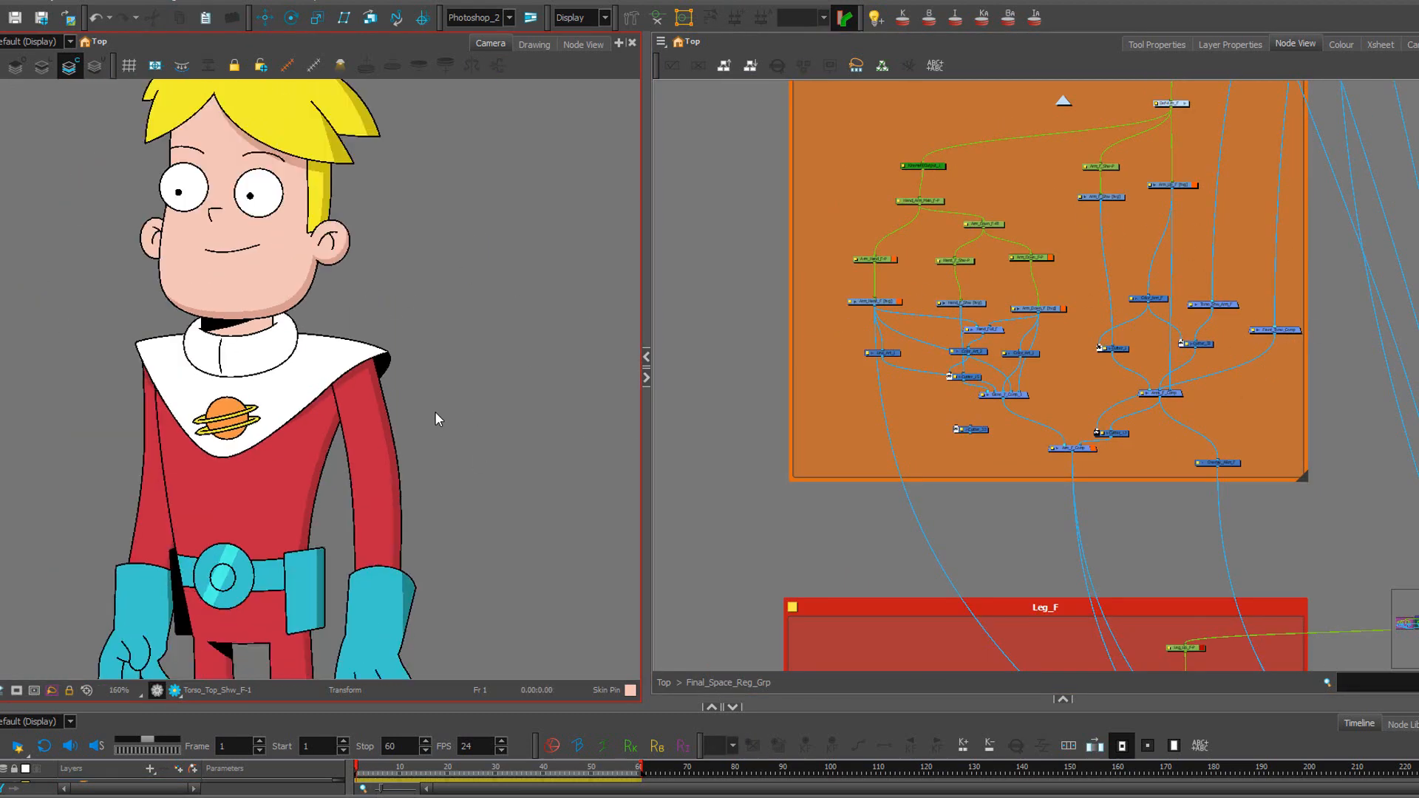
{"action": "left_click_drag", "start_coordinate": [475, 439], "coordinate": [442, 286]}
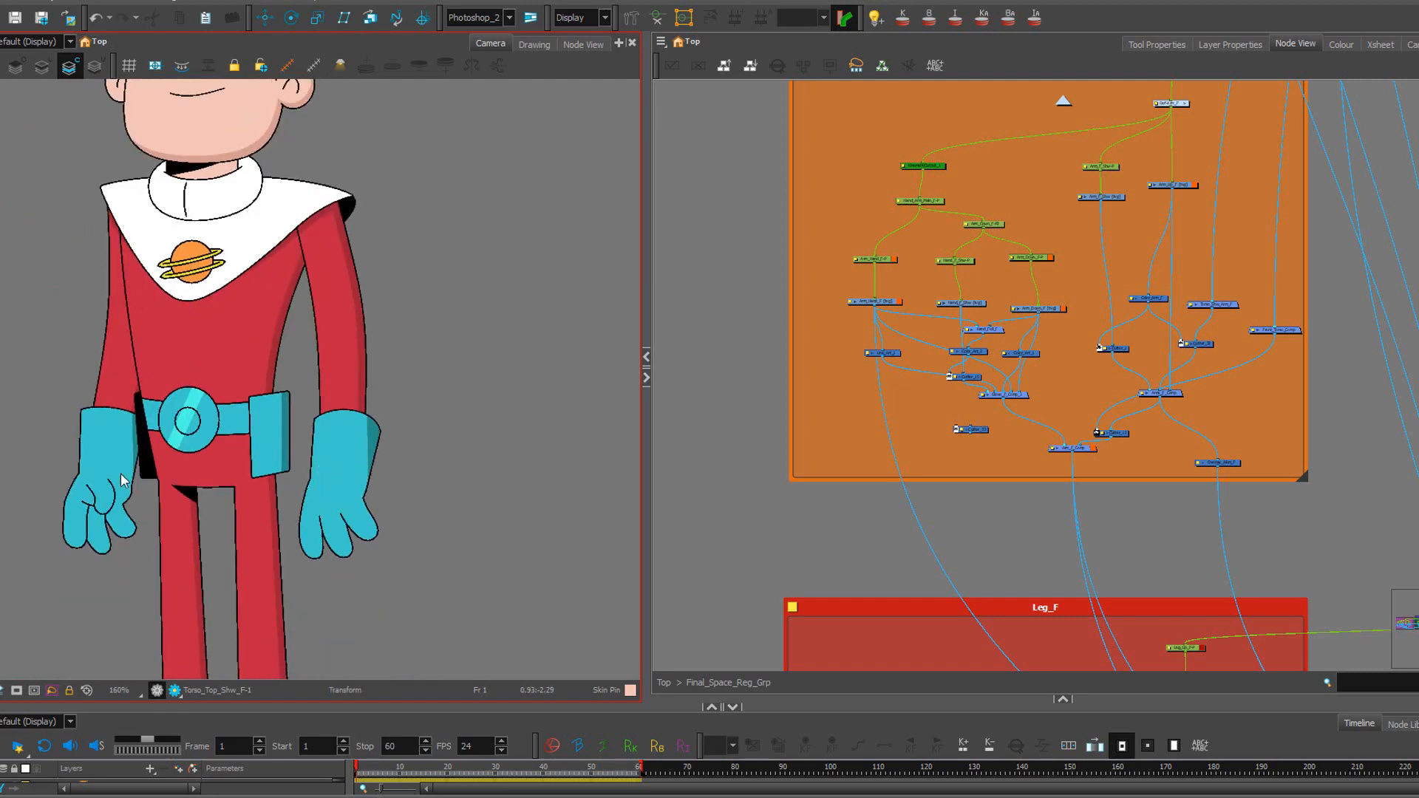
{"action": "scroll", "coordinate": [961, 325], "scroll_direction": "up", "scroll_amount": 4}
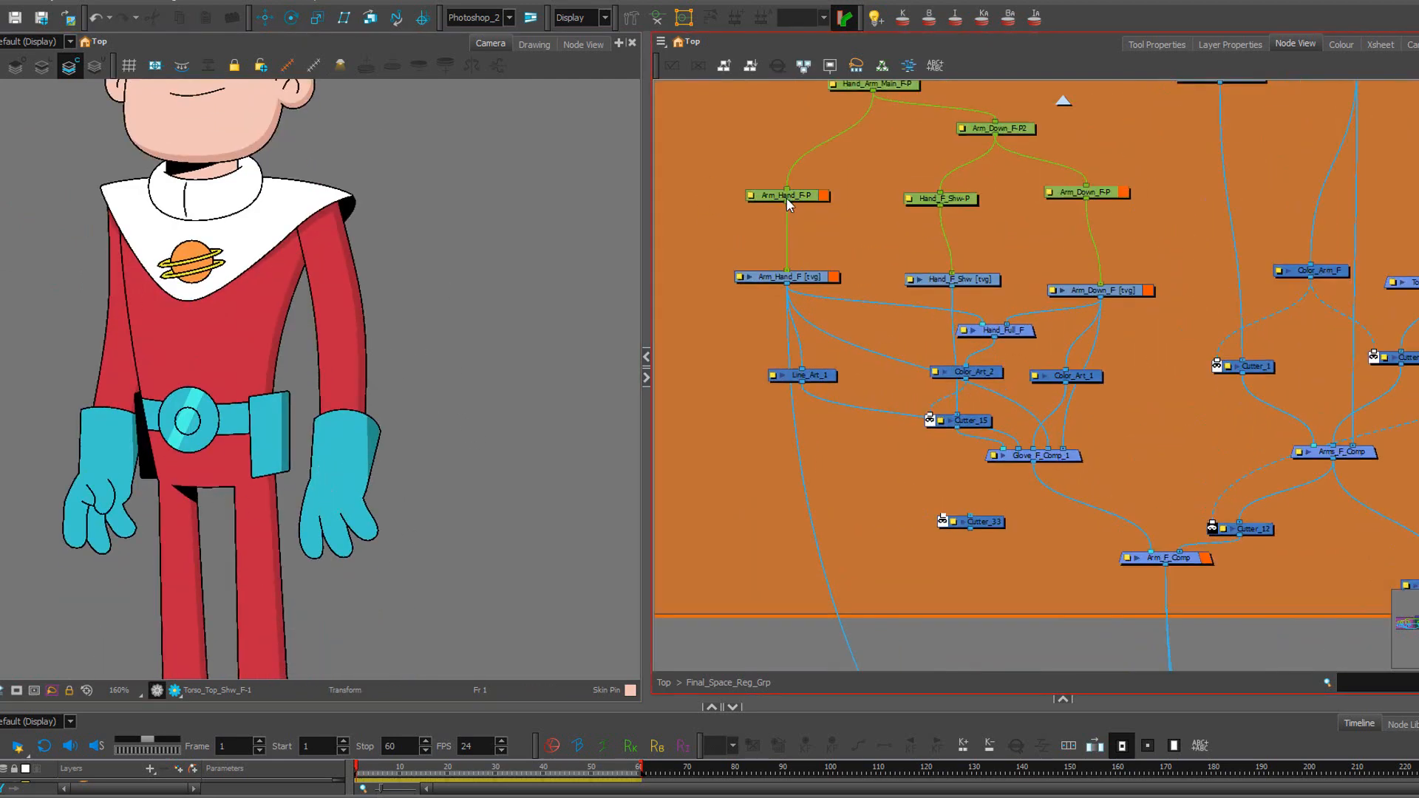
{"action": "left_click", "coordinate": [812, 198]}
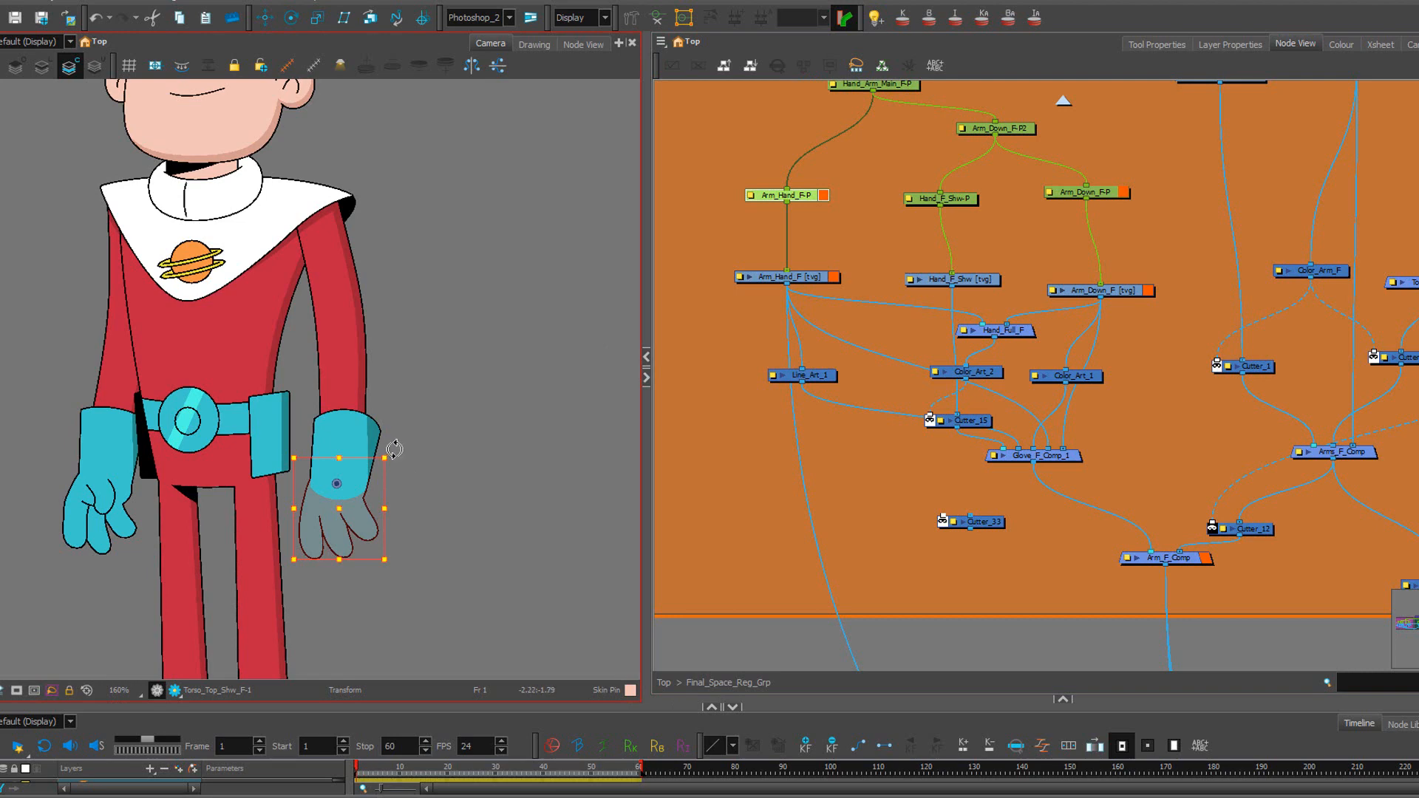
{"action": "left_click", "coordinate": [342, 416]}
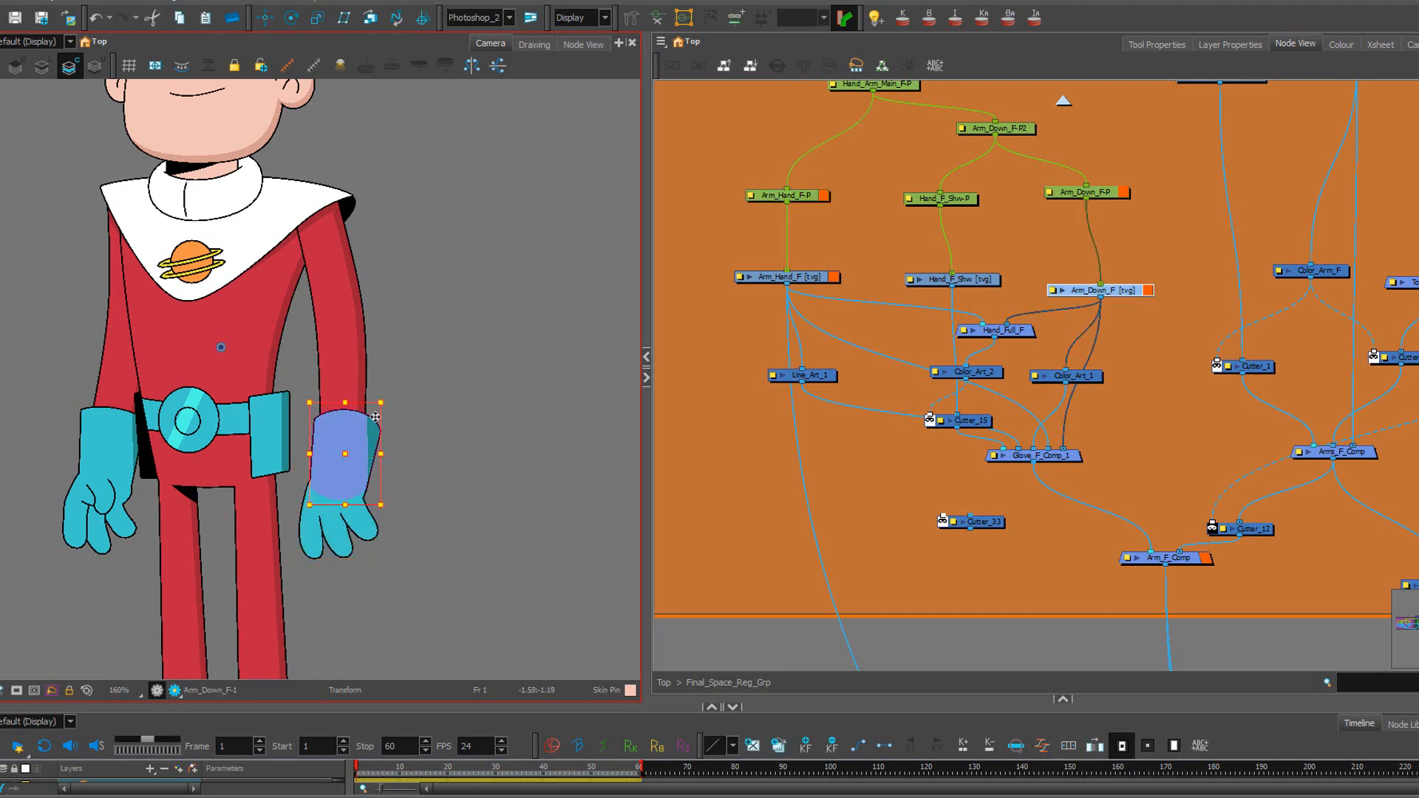
{"action": "left_click", "coordinate": [398, 444]}
{"action": "left_click", "coordinate": [343, 503]}
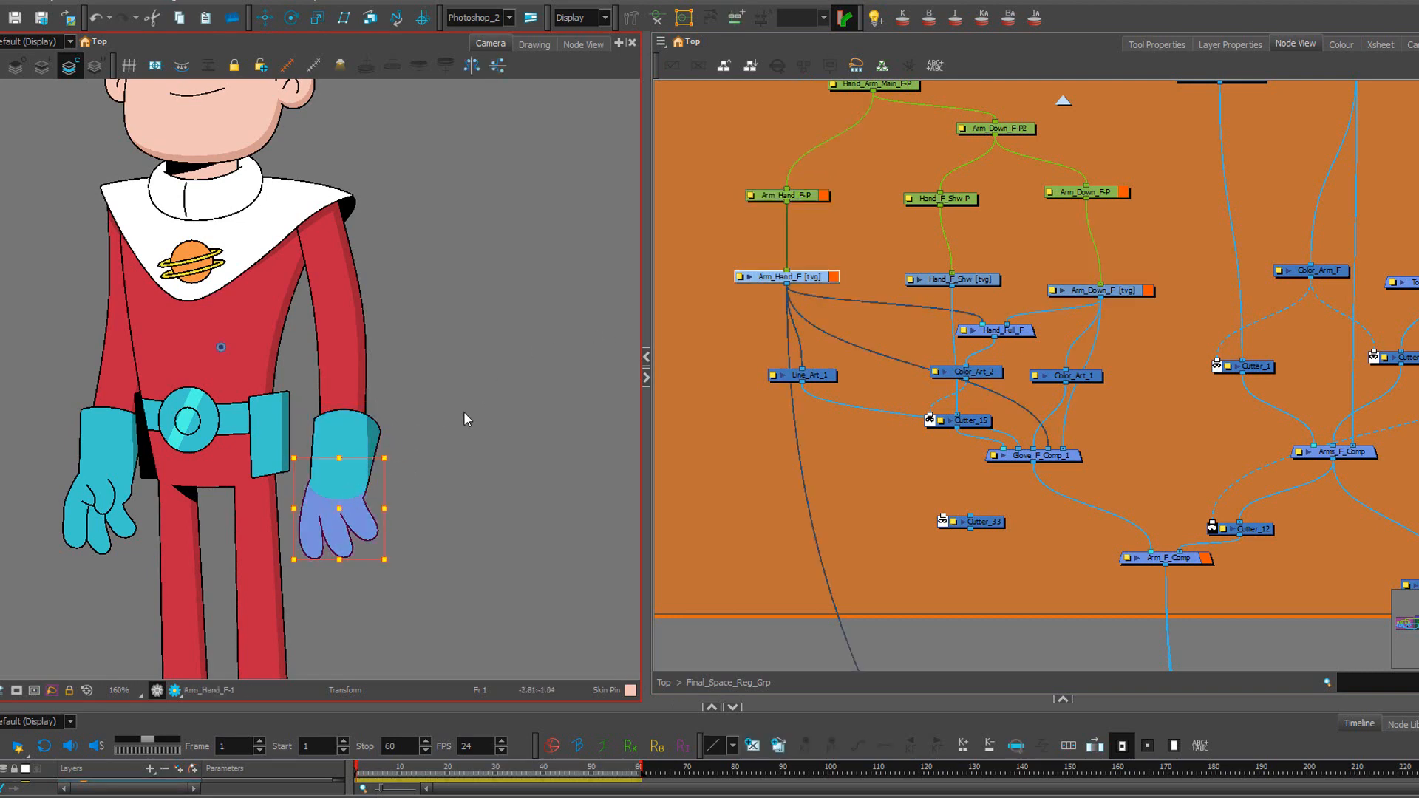
{"action": "left_click", "coordinate": [818, 198]}
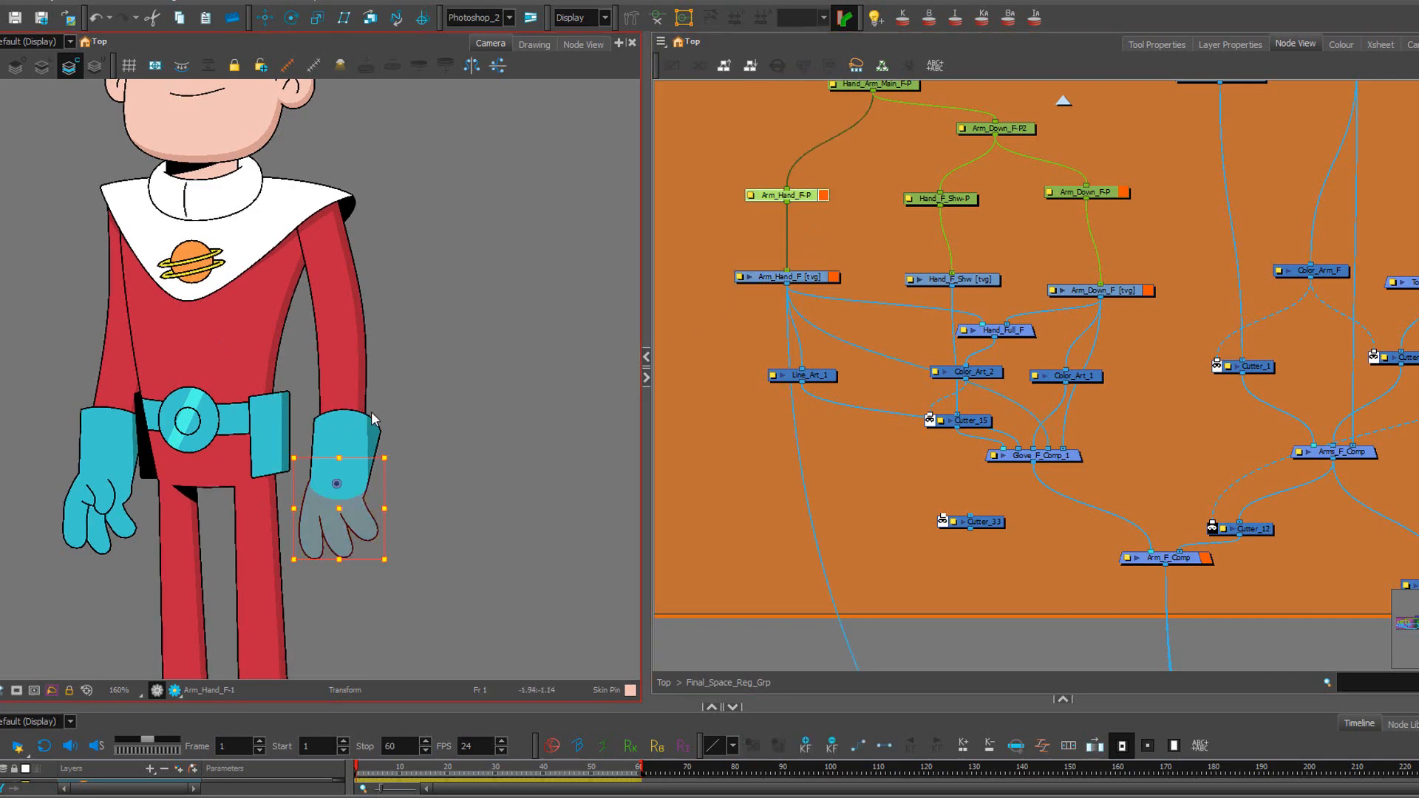
Highlight the back arm's upper drawing, clear the selection and review the whole Arm_F hierarchy.
{"action": "left_click_drag", "start_coordinate": [92, 237], "coordinate": [280, 256]}
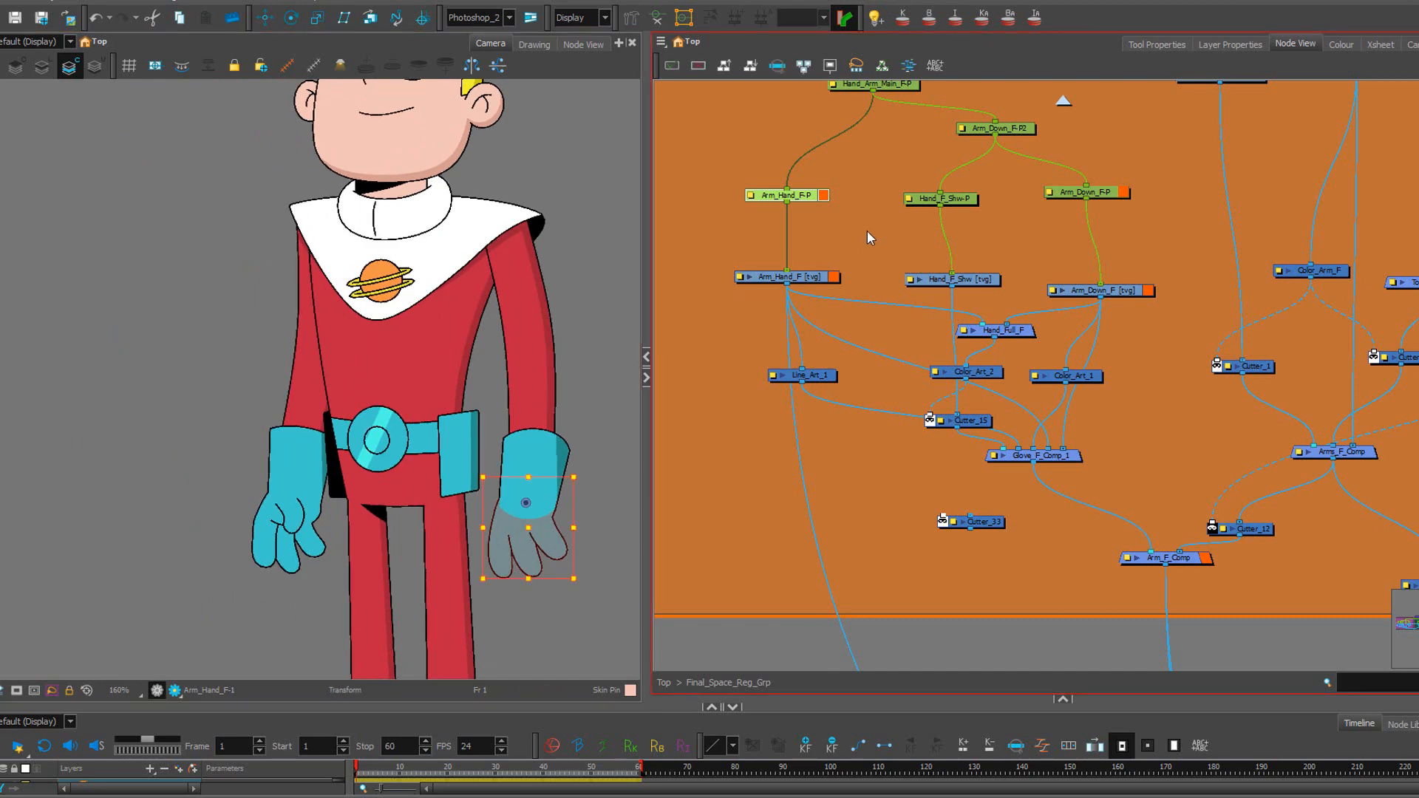
{"action": "scroll", "coordinate": [861, 241], "scroll_direction": "down", "scroll_amount": 2}
{"action": "left_click", "coordinate": [326, 409]}
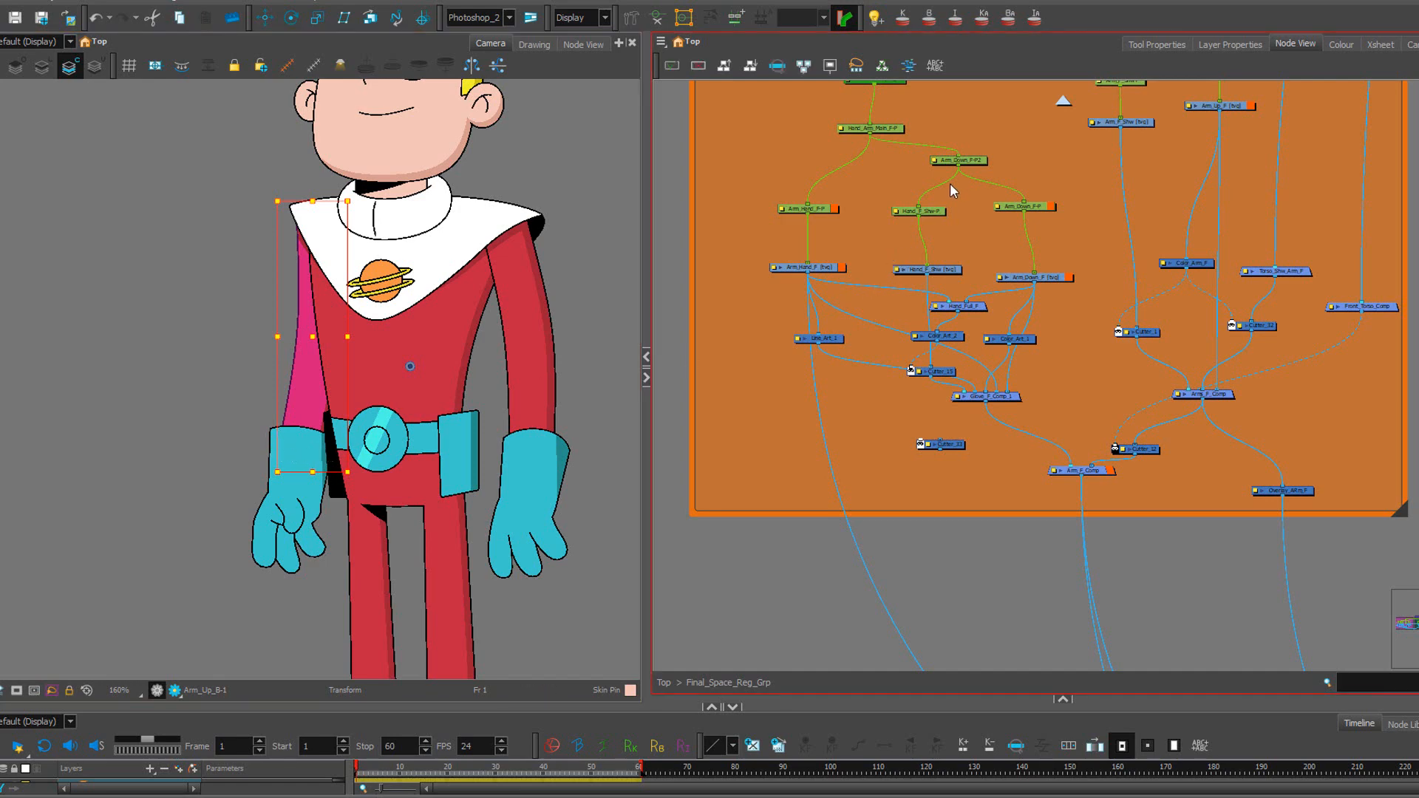
{"action": "scroll", "coordinate": [951, 183], "scroll_direction": "down", "scroll_amount": 2}
{"action": "left_click_drag", "start_coordinate": [1009, 153], "coordinate": [971, 275]}
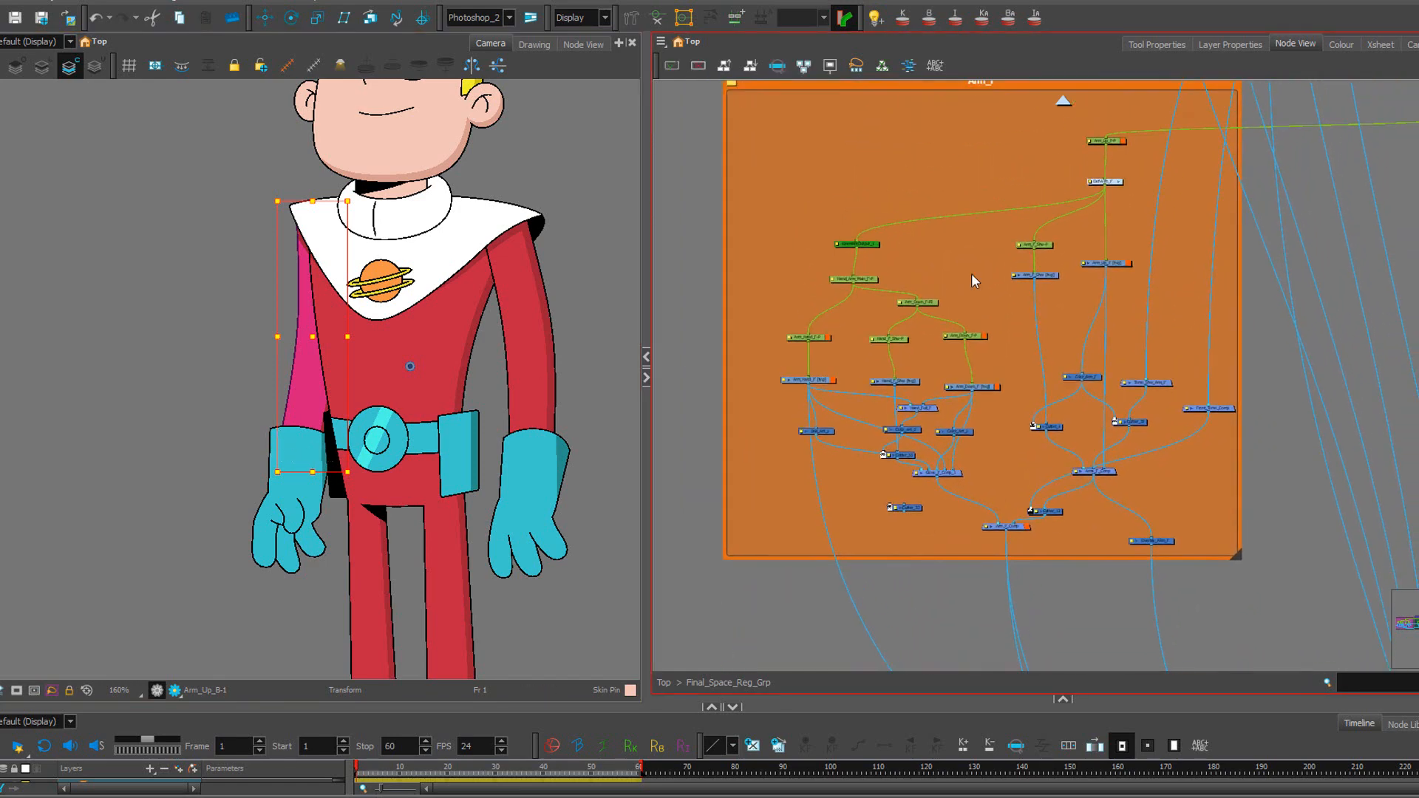
{"action": "scroll", "coordinate": [971, 273], "scroll_direction": "up", "scroll_amount": 1}
{"action": "left_click", "coordinate": [934, 143]}
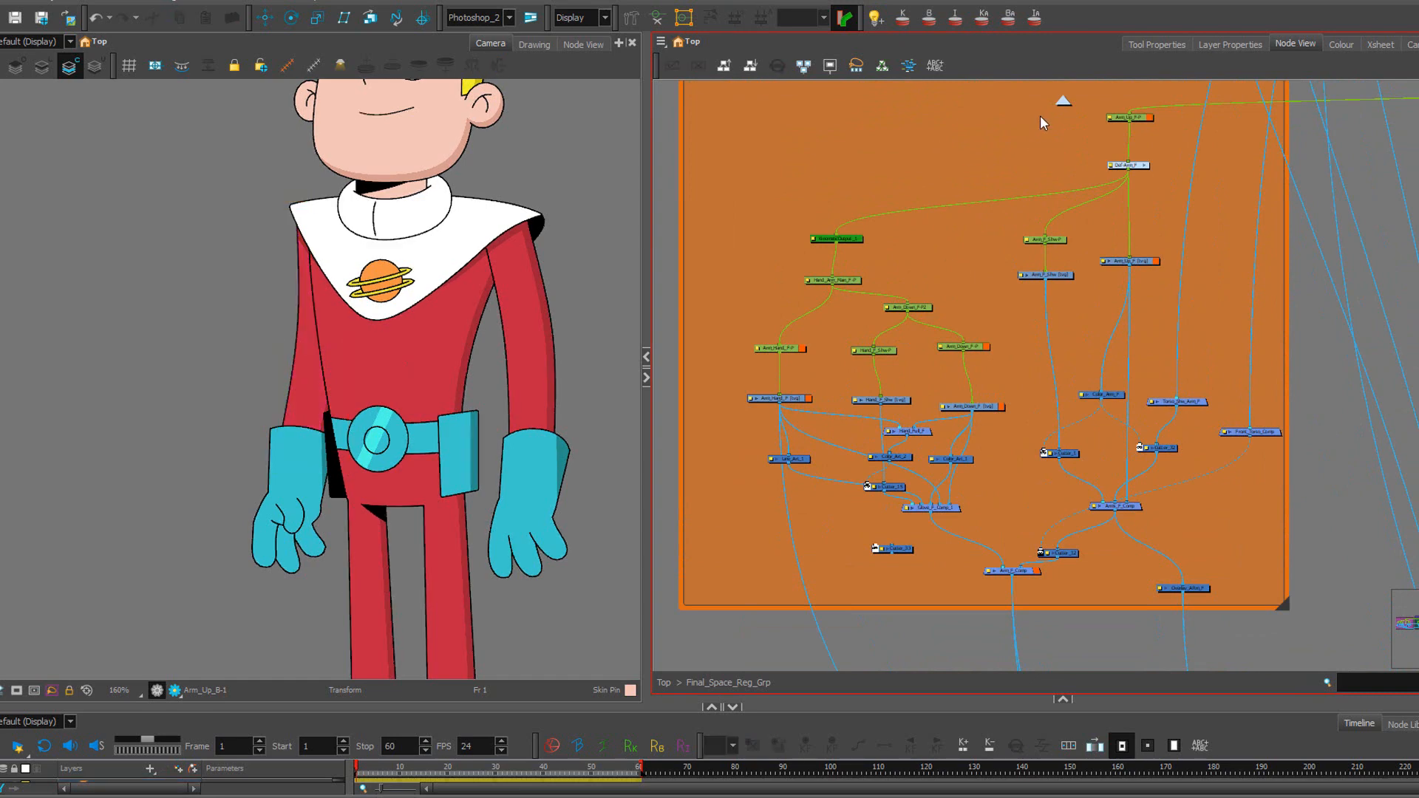
Show the deformation controls of the front arm's deformer group and bend the forearm across the chest.
{"action": "scroll", "coordinate": [981, 195], "scroll_direction": "down", "scroll_amount": 4}
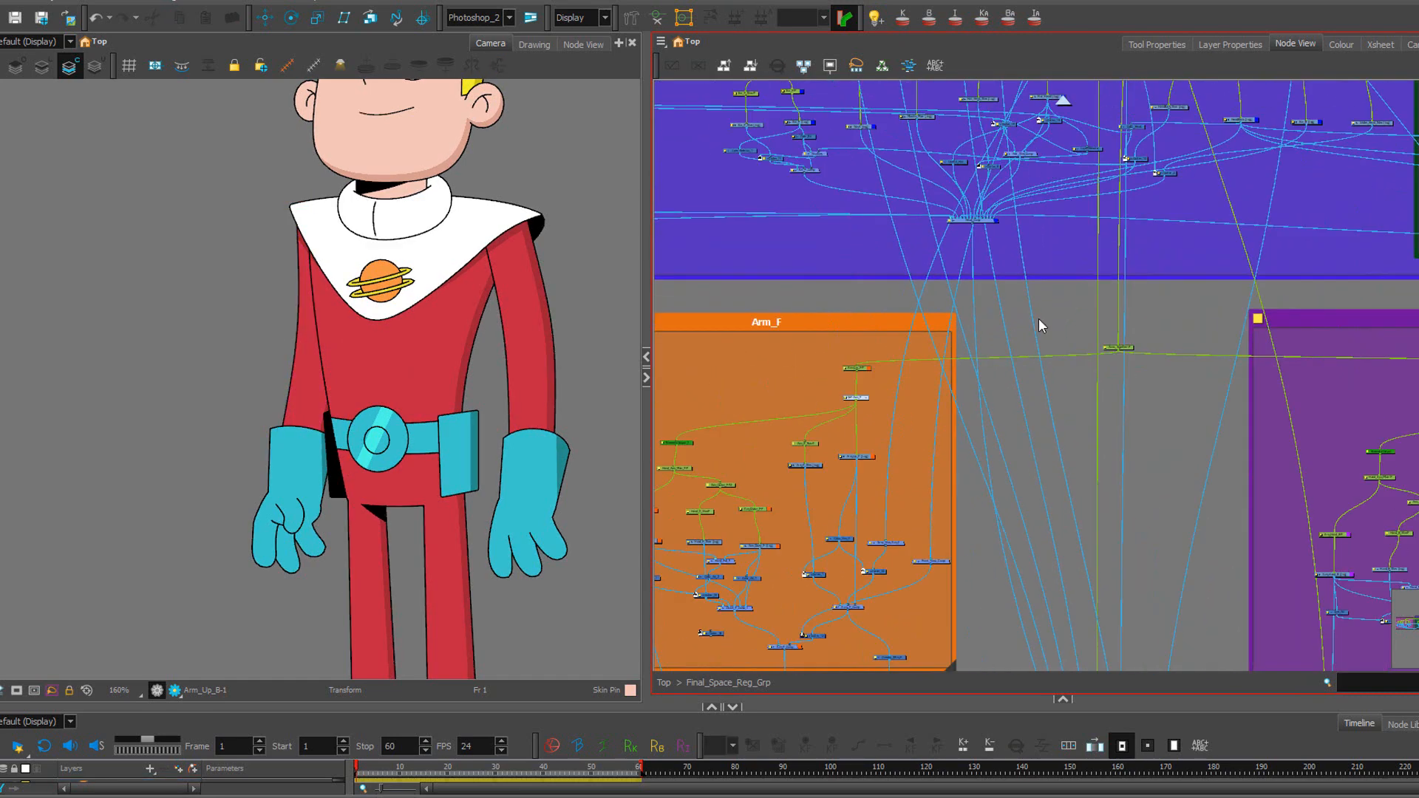
{"action": "scroll", "coordinate": [1032, 349], "scroll_direction": "up", "scroll_amount": 4}
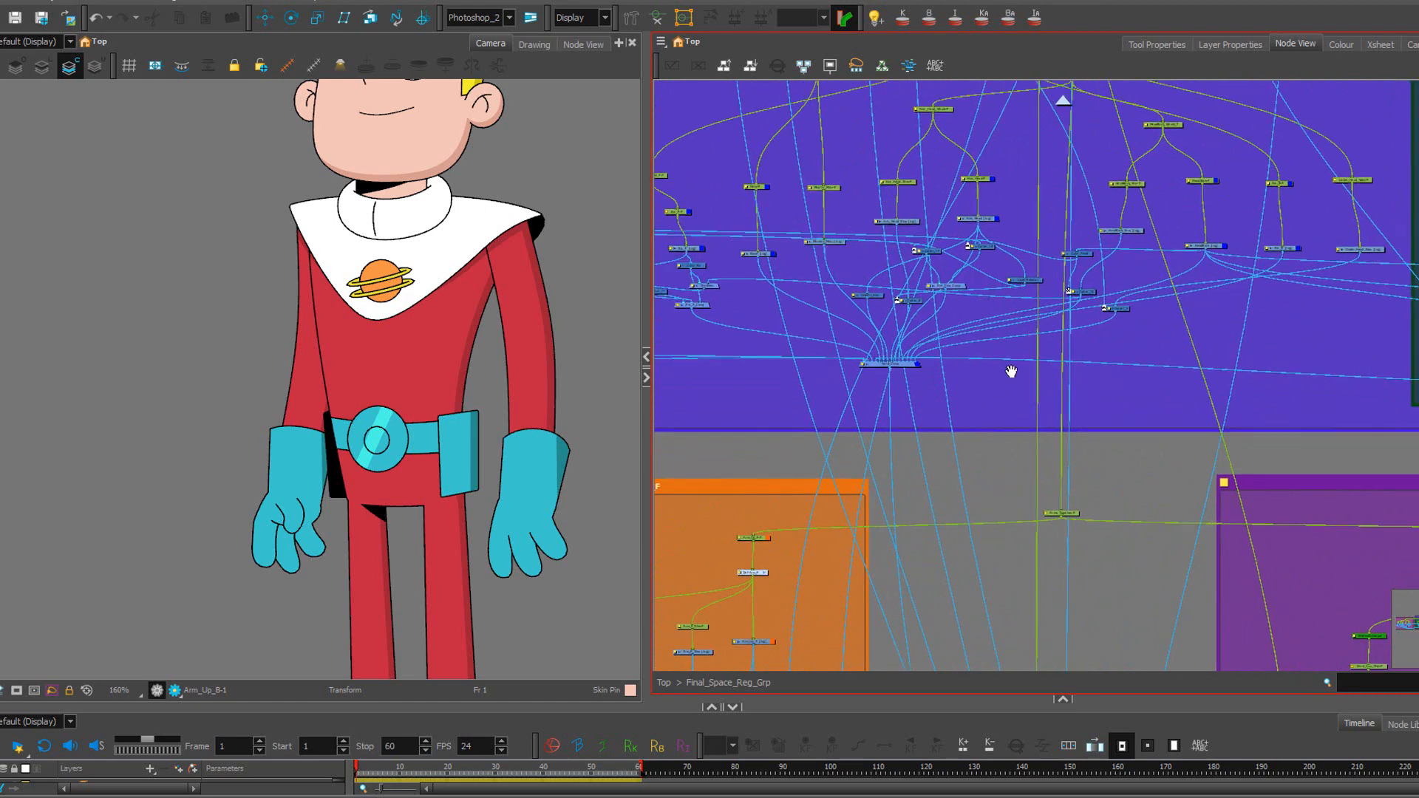
{"action": "scroll", "coordinate": [560, 363], "scroll_direction": "down", "scroll_amount": 2}
{"action": "left_click_drag", "start_coordinate": [547, 223], "coordinate": [526, 243]}
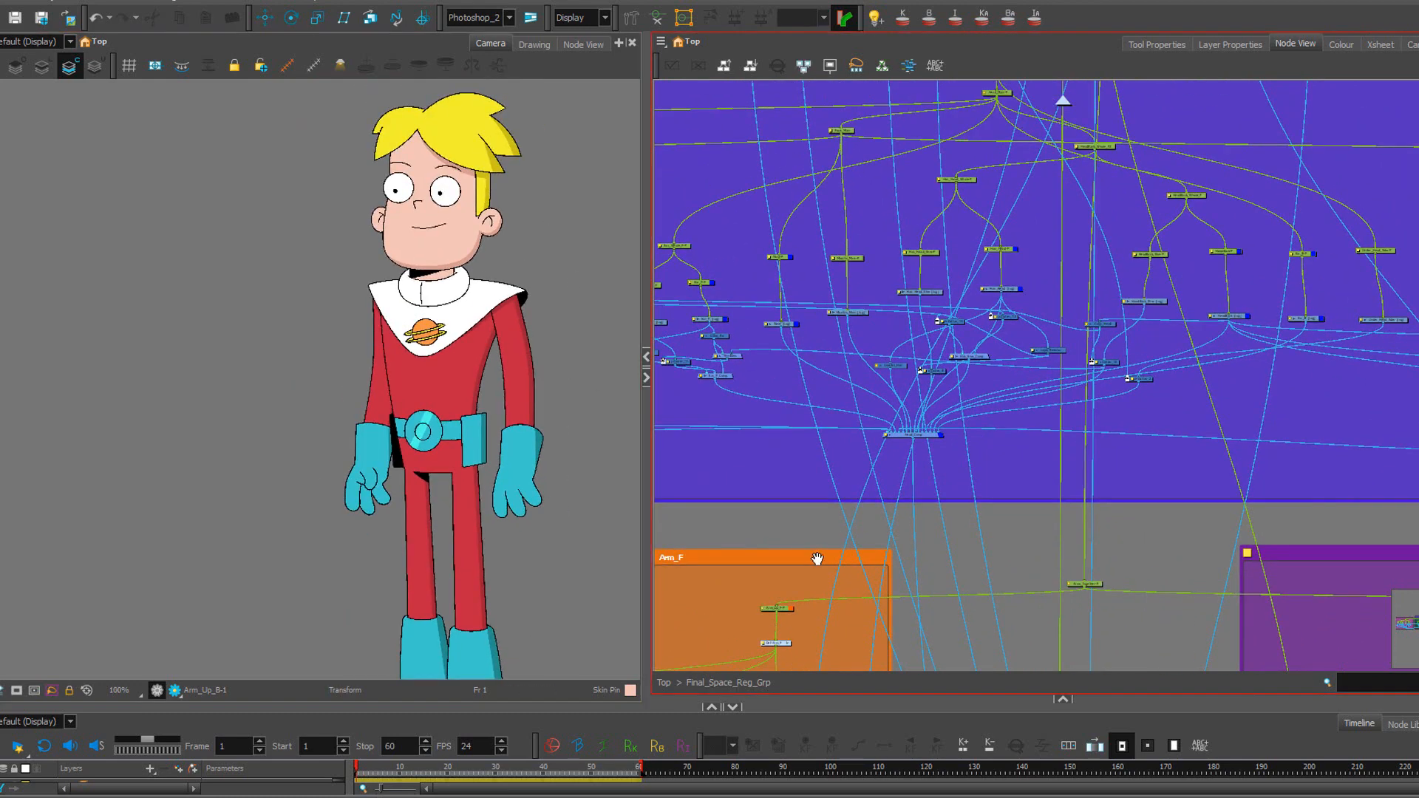
{"action": "left_click_drag", "start_coordinate": [787, 650], "coordinate": [803, 521]}
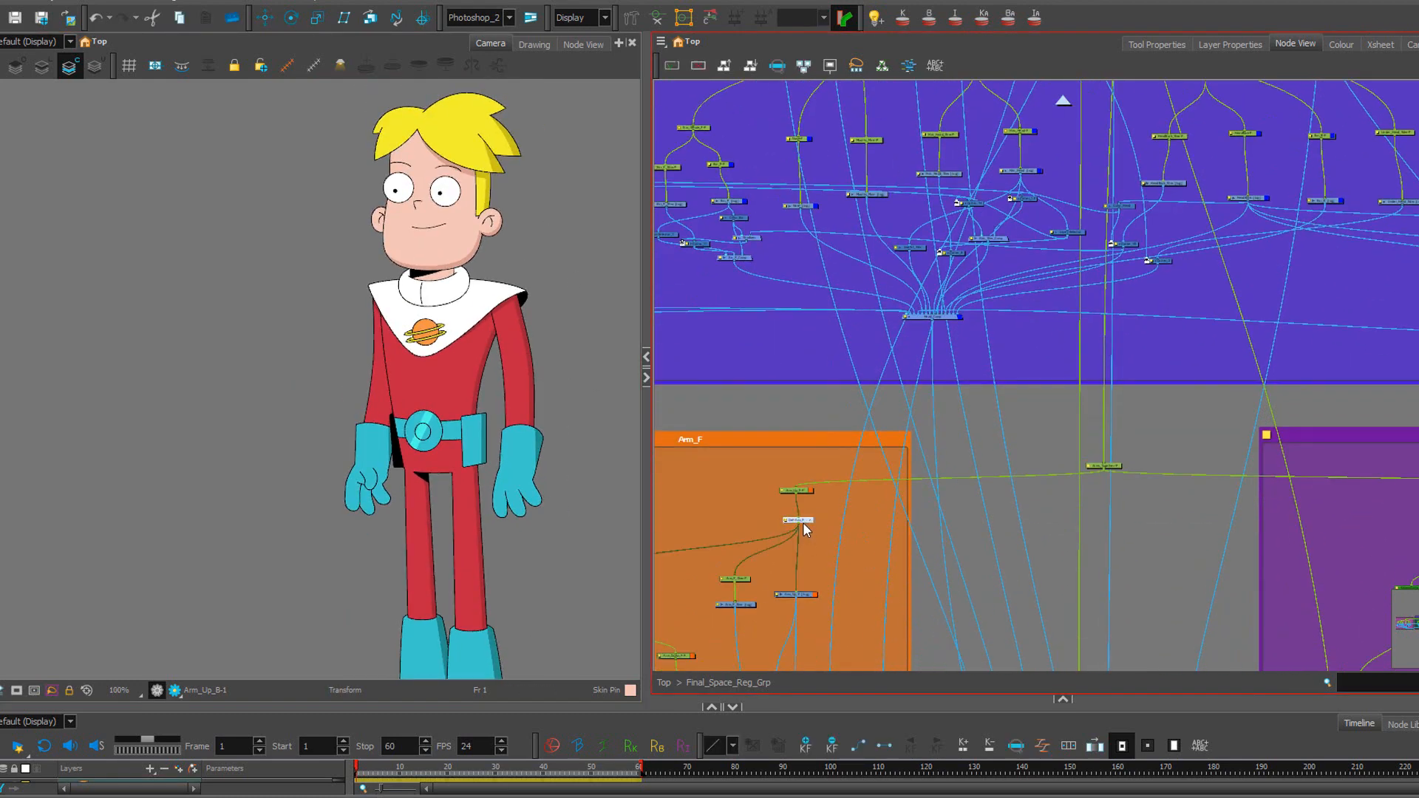
{"action": "left_click", "coordinate": [593, 74]}
{"action": "left_click", "coordinate": [660, 17]}
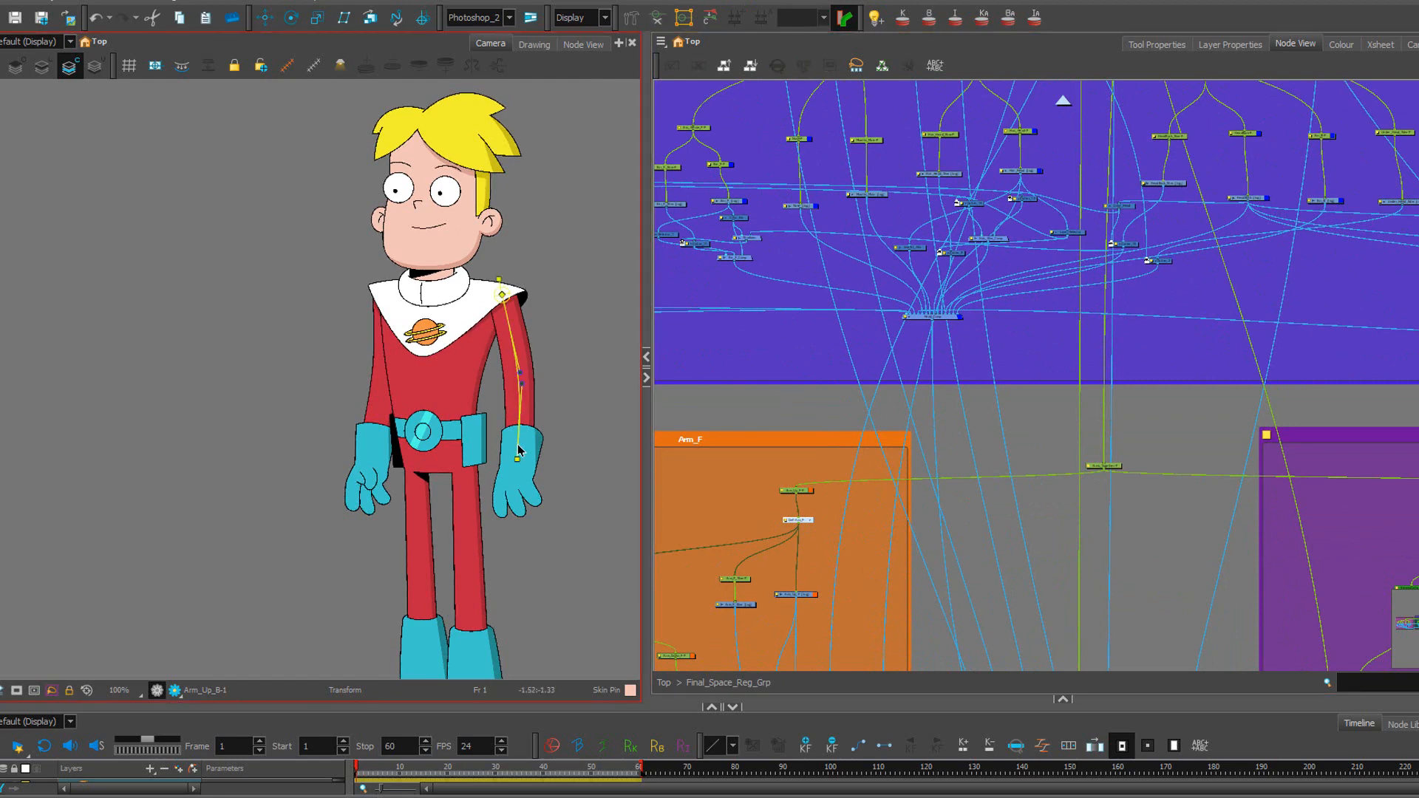
{"action": "left_click_drag", "start_coordinate": [517, 460], "coordinate": [380, 473]}
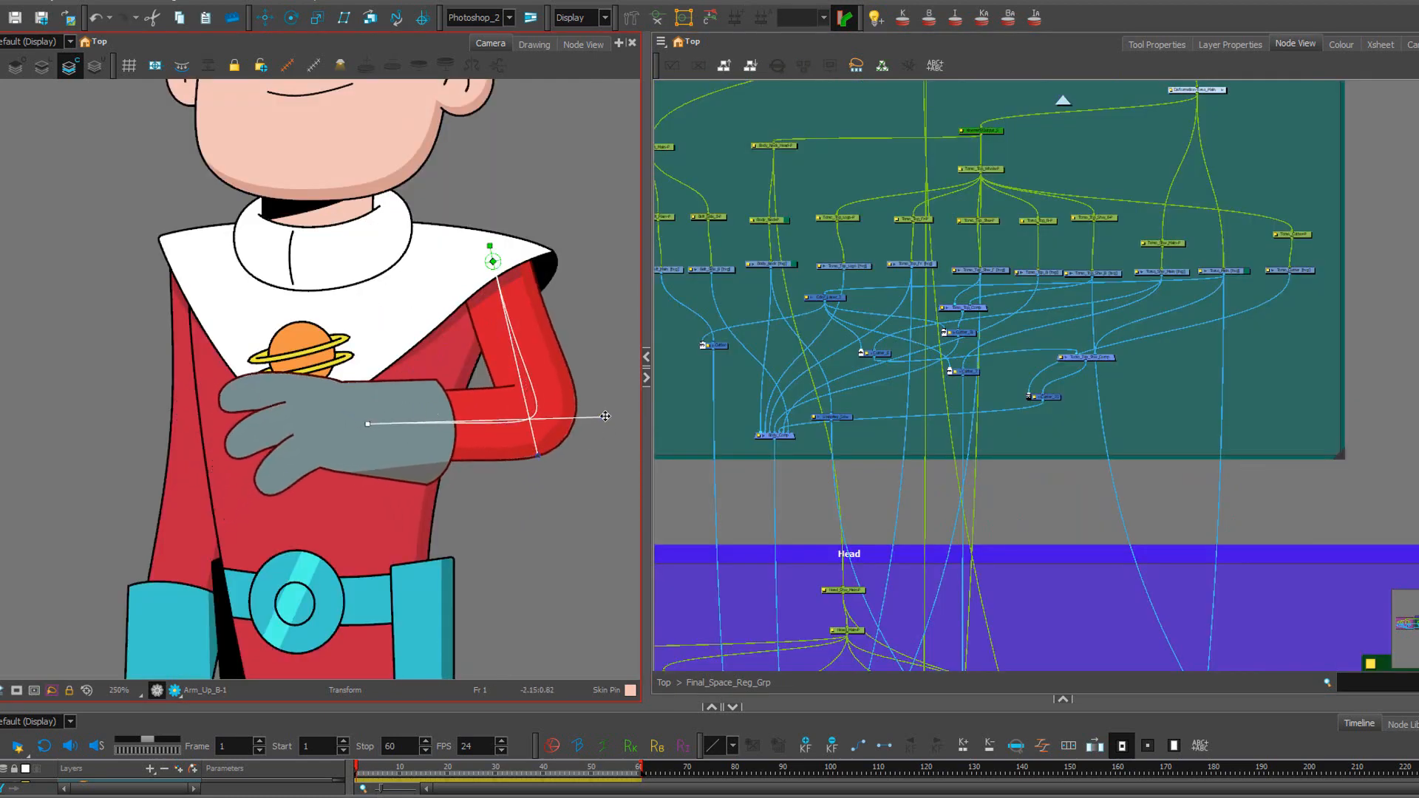
Adjust the bent front arm's curve handle near the elbow and inspect the elbow and the full pose.
{"action": "mouse_move", "coordinate": [605, 416]}
{"action": "left_mouse_down"}
{"action": "mouse_move", "coordinate": [592, 441]}
{"action": "mouse_move", "coordinate": [600, 420]}
{"action": "left_mouse_up"}
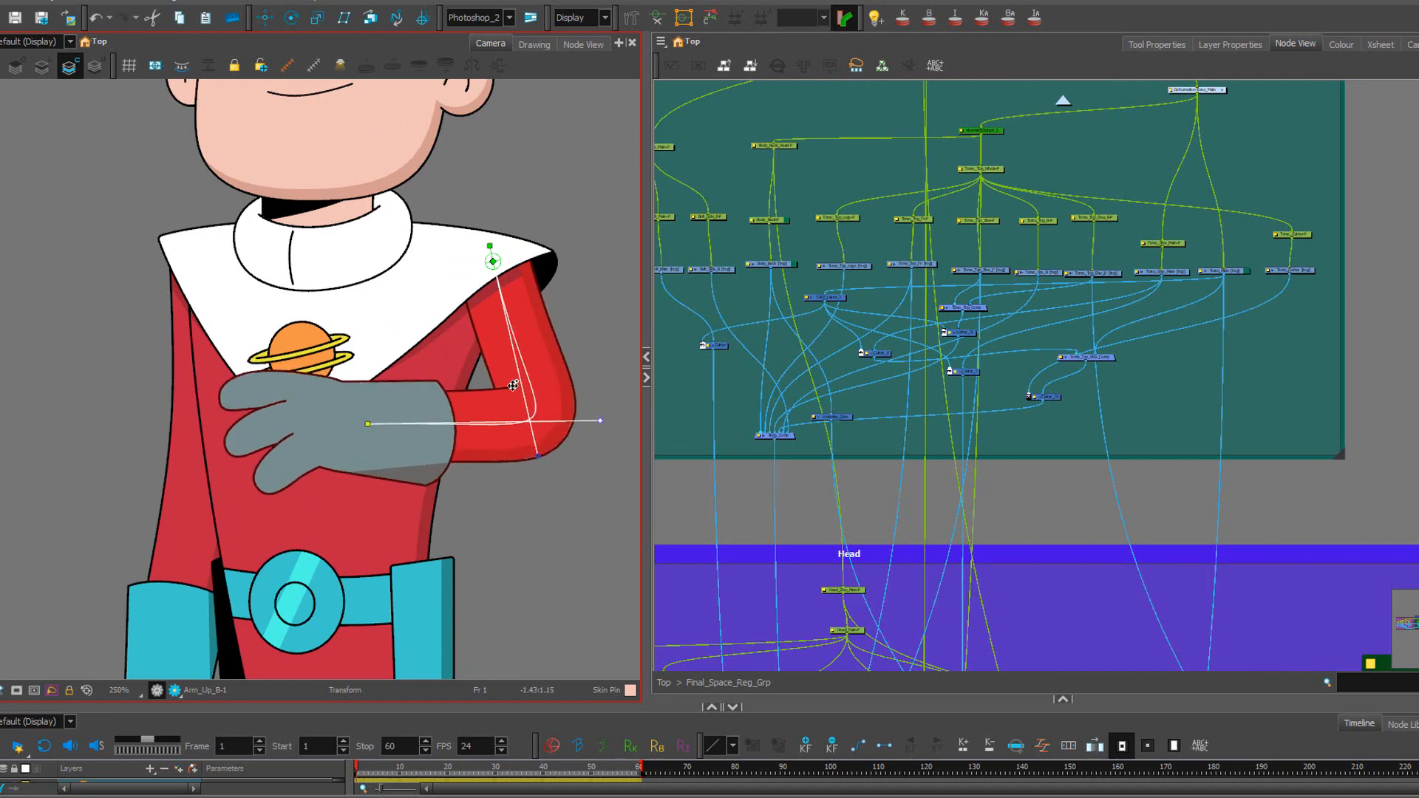
{"action": "scroll", "coordinate": [516, 384], "scroll_direction": "up", "scroll_amount": 3}
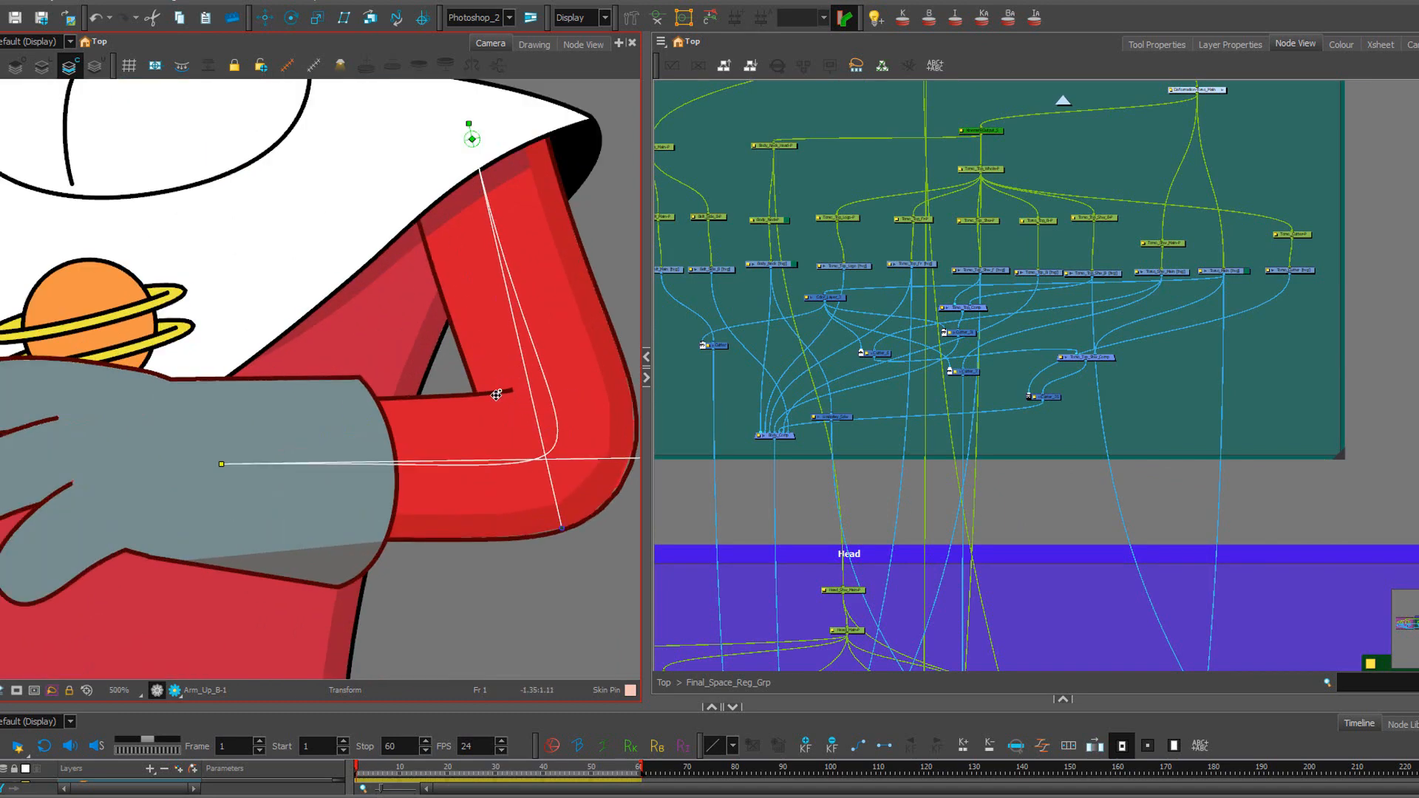
{"action": "scroll", "coordinate": [497, 393], "scroll_direction": "down", "scroll_amount": 2}
{"action": "mouse_move", "coordinate": [319, 441]}
{"action": "left_mouse_down"}
{"action": "mouse_move", "coordinate": [327, 395]}
{"action": "mouse_move", "coordinate": [315, 427]}
{"action": "left_mouse_up"}
{"action": "scroll", "coordinate": [307, 417], "scroll_direction": "down", "scroll_amount": 4}
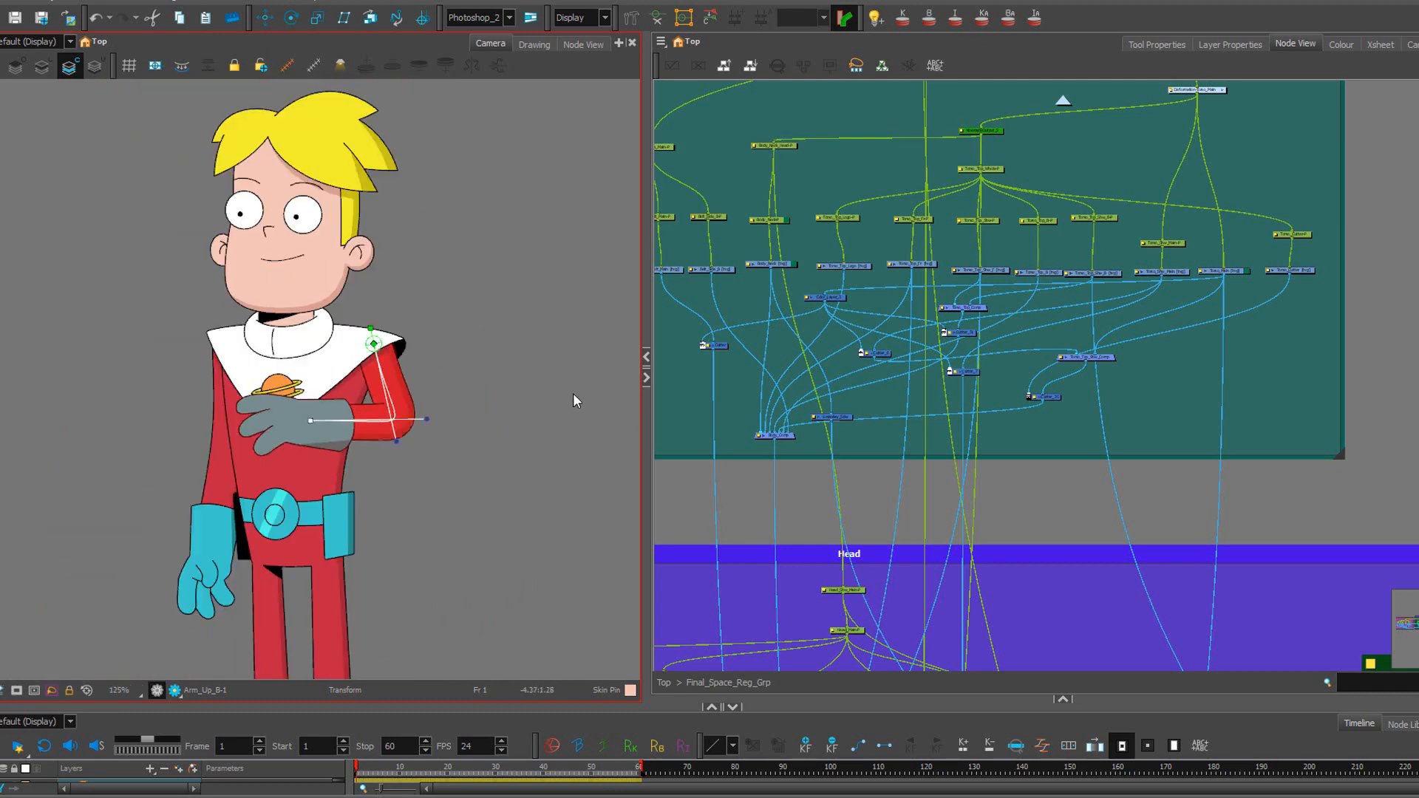
Undo the latest deformation adjustments to the bent front arm.
{"action": "key", "text": "ctrl+z"}
{"action": "key", "text": "ctrl+z"}
{"action": "key", "text": "ctrl+z"}
{"action": "key", "text": "ctrl+z"}
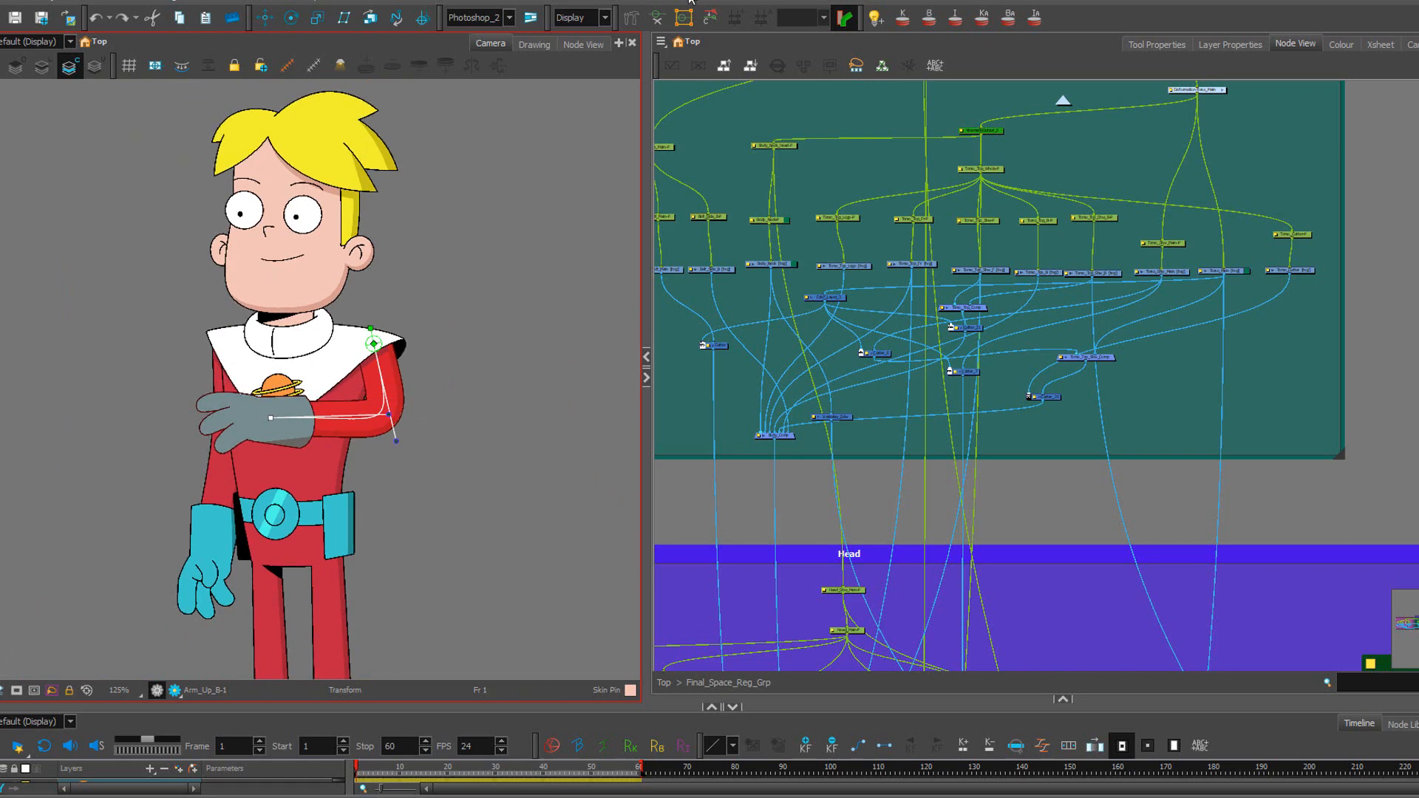
Switch to the video player and scrub through the Final Space reference scene to study how the characters move.
{"action": "left_click", "coordinate": [711, 18]}
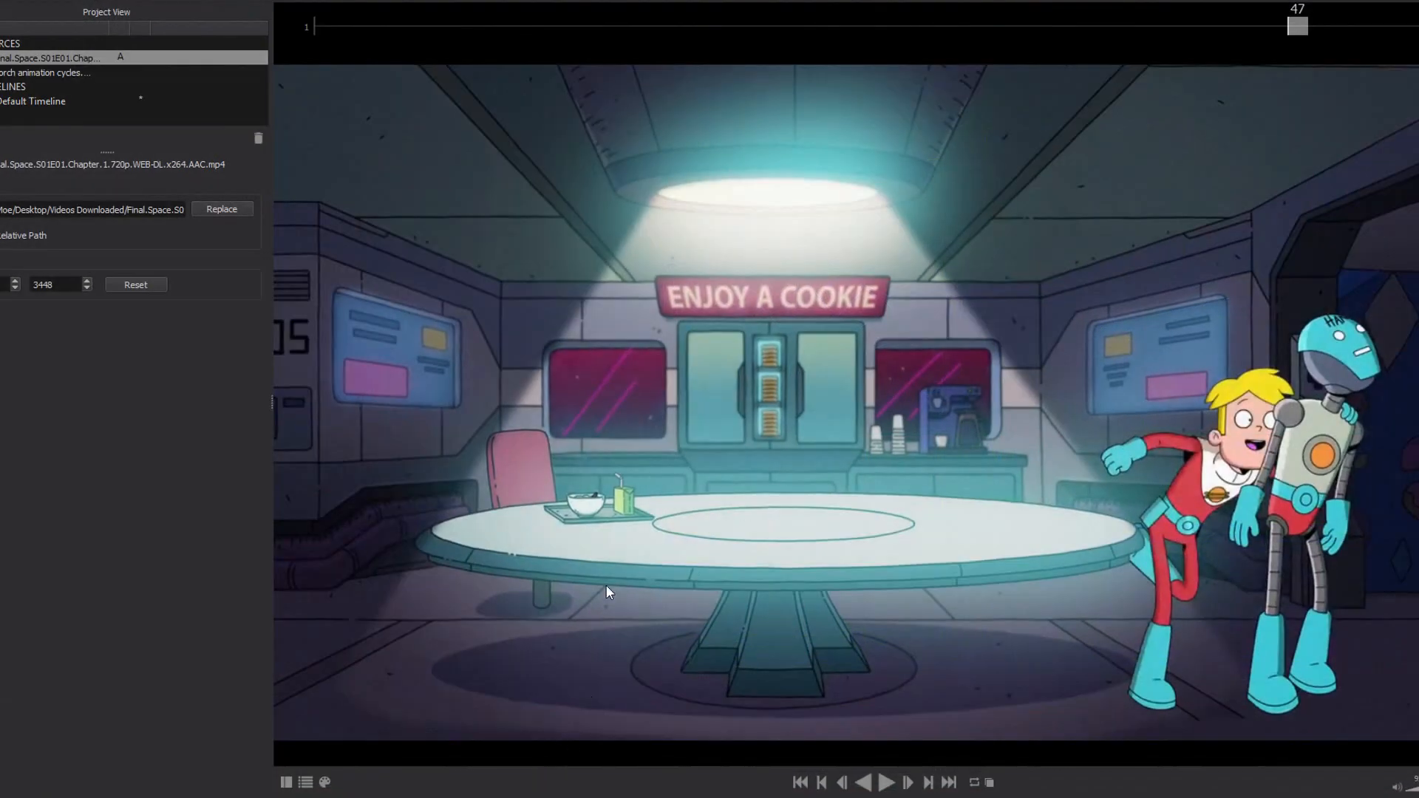
{"action": "left_click_drag", "start_coordinate": [552, 13], "coordinate": [323, 22]}
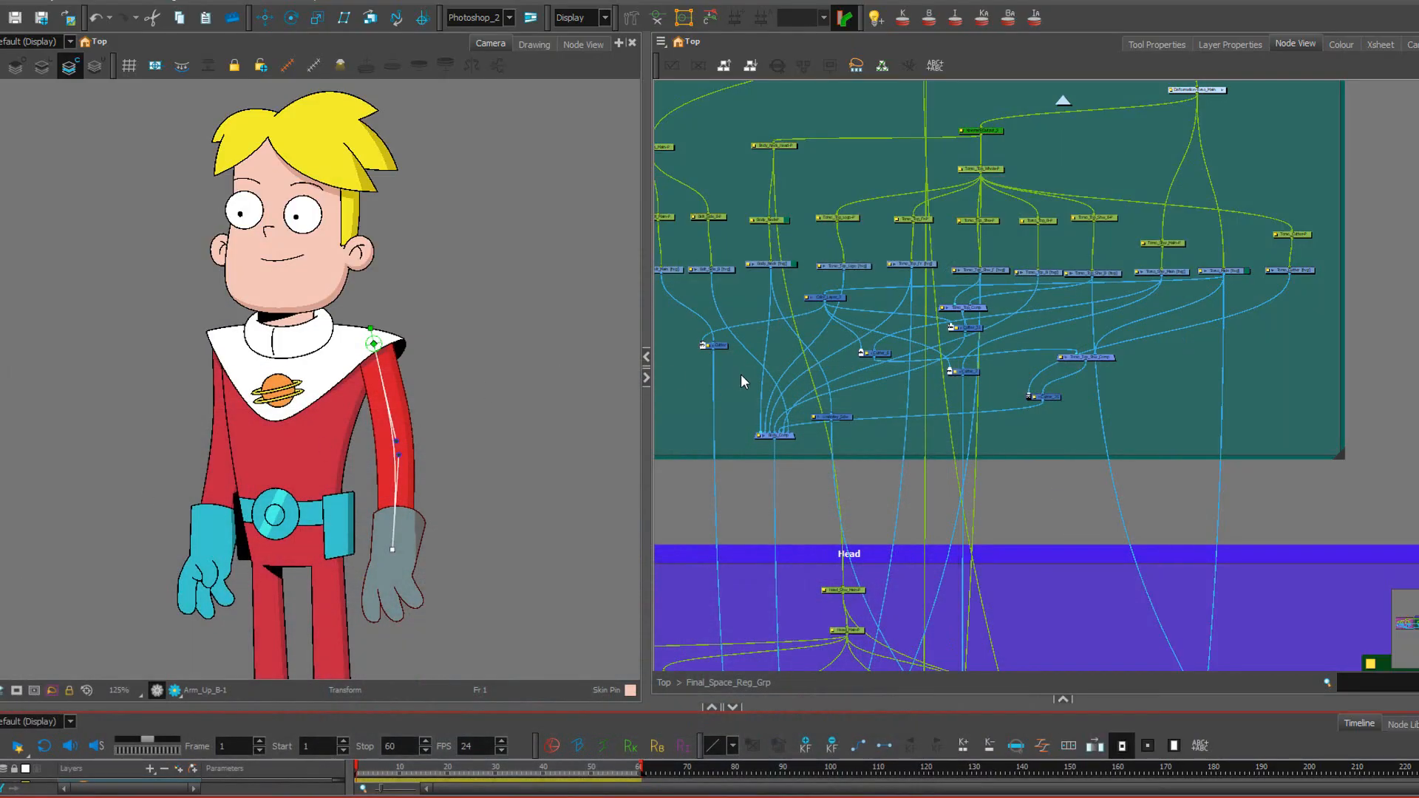
Find the Hair group in the node network and select its Def-Hair_F_1, Def-Hair_F_2 and Def-Hair_F_3 deformer groups to show their controls.
{"action": "scroll", "coordinate": [853, 281], "scroll_direction": "down", "scroll_amount": 5}
{"action": "left_click_drag", "start_coordinate": [857, 209], "coordinate": [913, 266]}
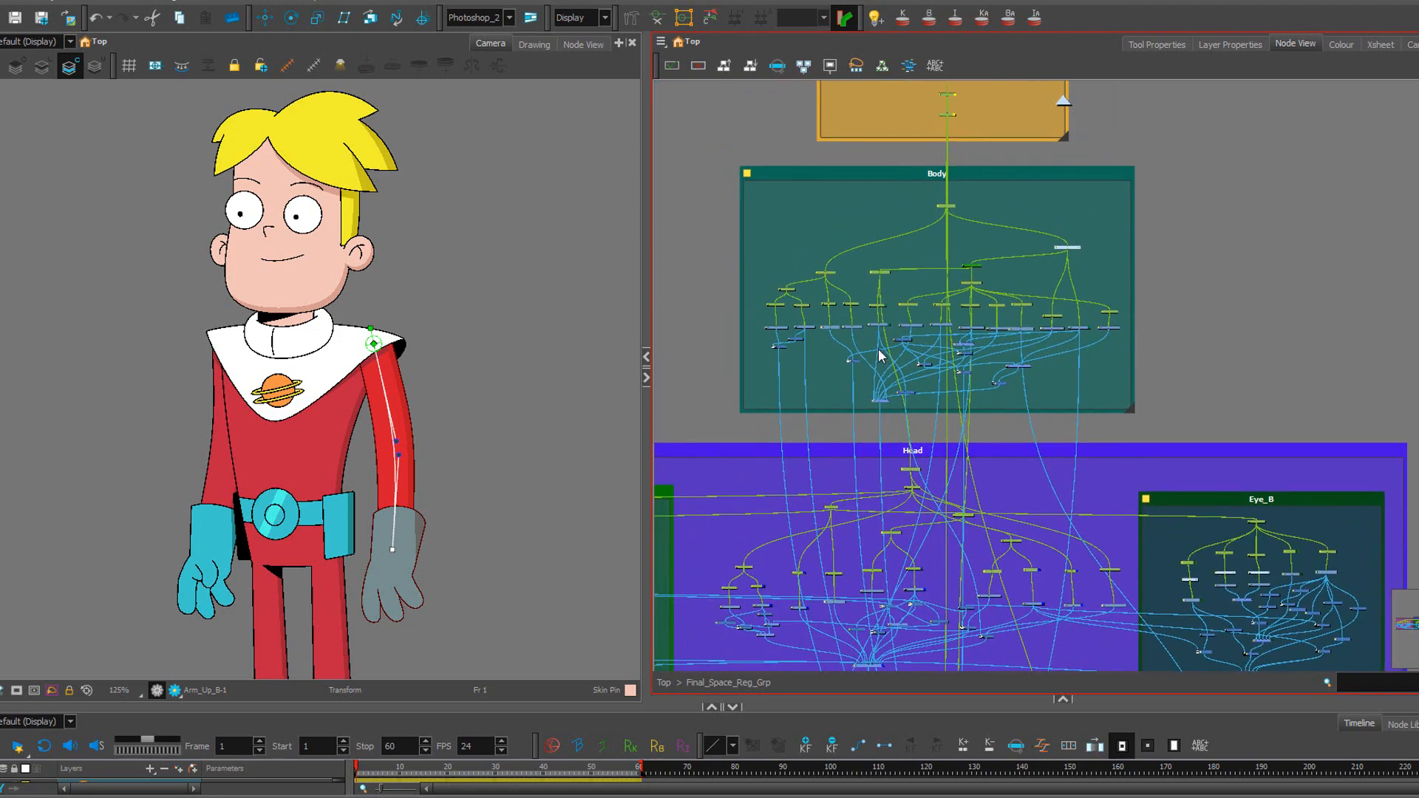
{"action": "scroll", "coordinate": [878, 348], "scroll_direction": "up", "scroll_amount": 2}
{"action": "scroll", "coordinate": [903, 406], "scroll_direction": "down", "scroll_amount": 2}
{"action": "left_click_drag", "start_coordinate": [877, 445], "coordinate": [910, 275]}
{"action": "left_click_drag", "start_coordinate": [830, 396], "coordinate": [1067, 380]}
{"action": "left_click_drag", "start_coordinate": [854, 361], "coordinate": [1022, 376]}
{"action": "scroll", "coordinate": [929, 304], "scroll_direction": "up", "scroll_amount": 5}
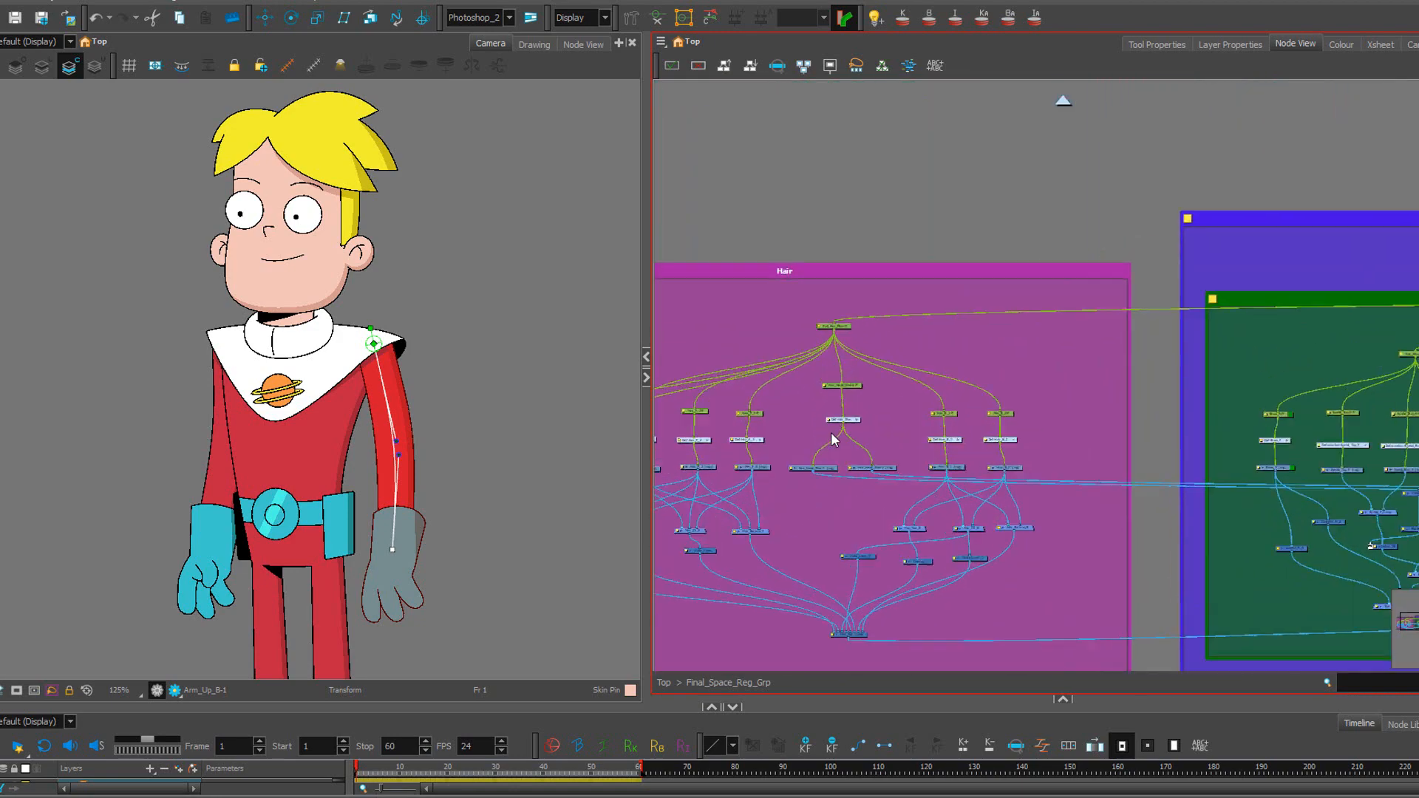
{"action": "scroll", "coordinate": [894, 344], "scroll_direction": "down", "scroll_amount": 2}
{"action": "scroll", "coordinate": [839, 401], "scroll_direction": "up", "scroll_amount": 3}
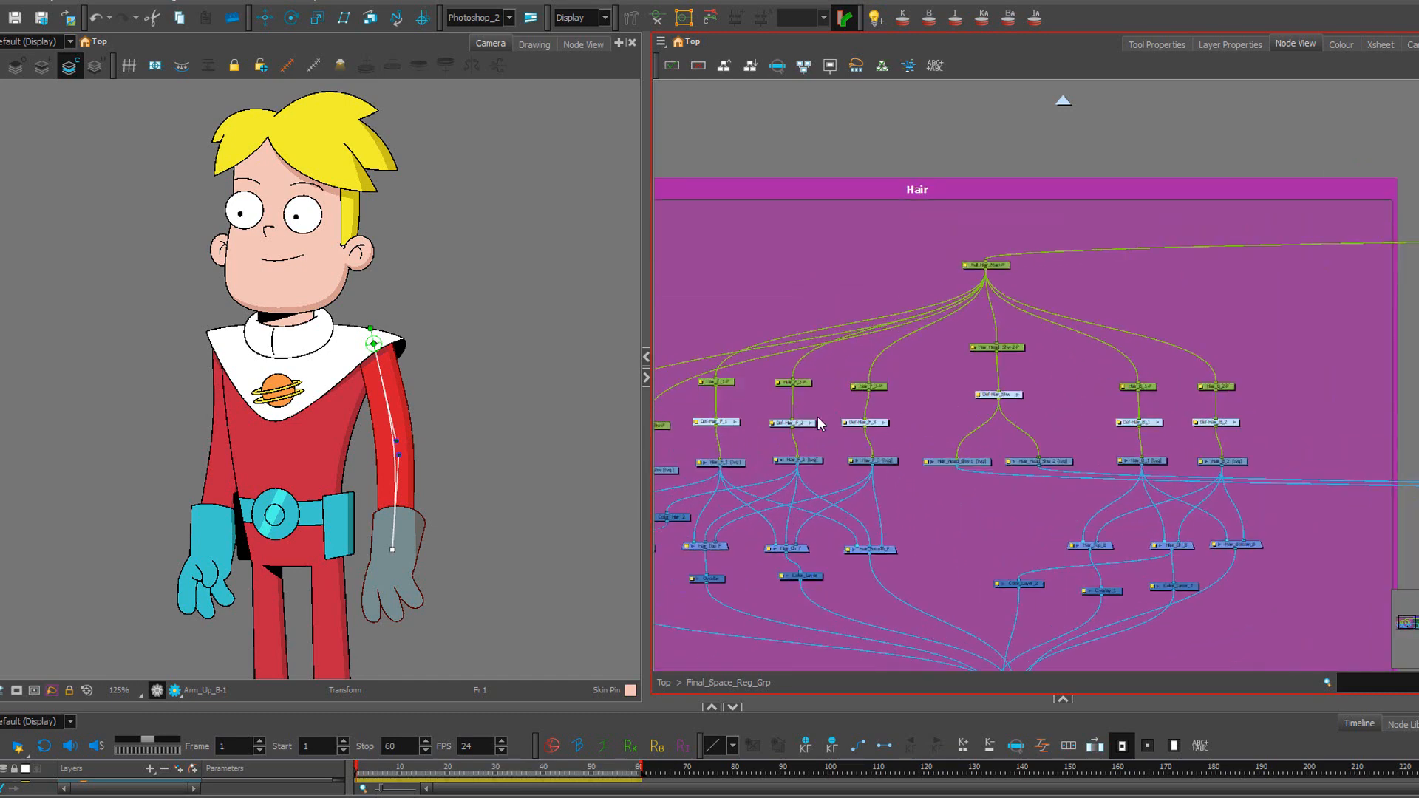
{"action": "left_click_drag", "start_coordinate": [693, 399], "coordinate": [811, 426]}
{"action": "left_click_drag", "start_coordinate": [899, 444], "coordinate": [900, 442]}
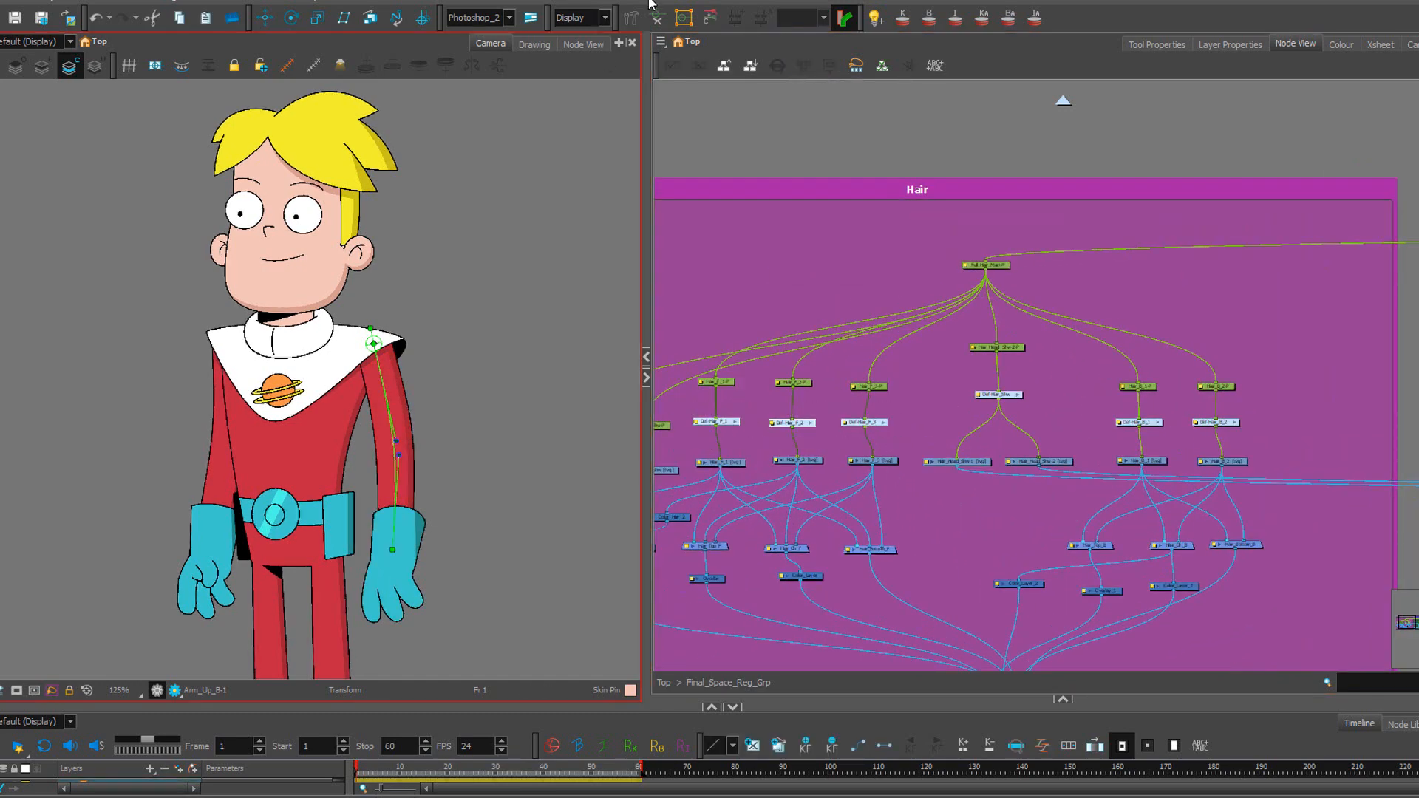
Try pulling the lowest front hair lock's deformer tip up and outward, and undo the change.
{"action": "scroll", "coordinate": [416, 171], "scroll_direction": "up", "scroll_amount": 2}
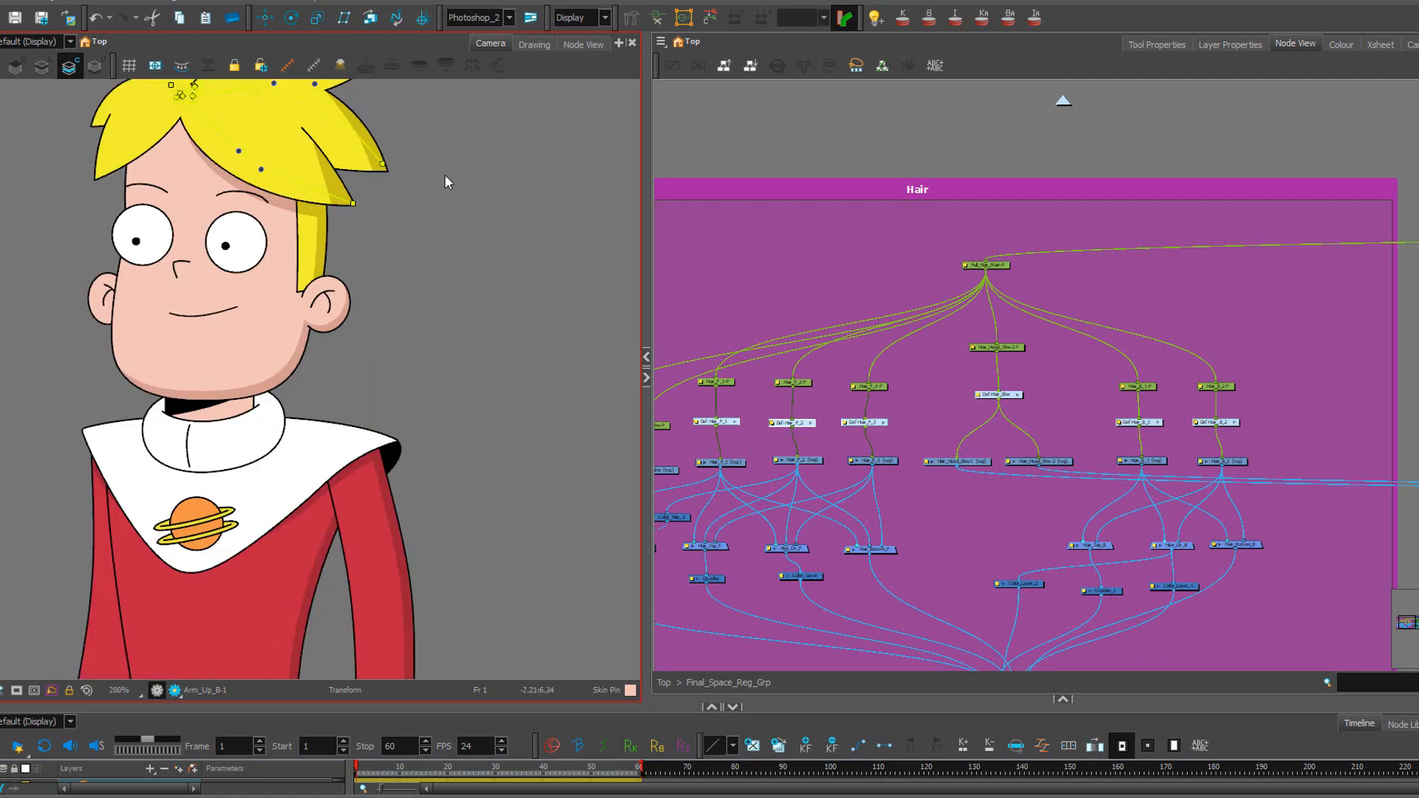
{"action": "left_click", "coordinate": [445, 176]}
{"action": "scroll", "coordinate": [240, 193], "scroll_direction": "down", "scroll_amount": 1}
{"action": "left_click_drag", "start_coordinate": [246, 191], "coordinate": [428, 332]}
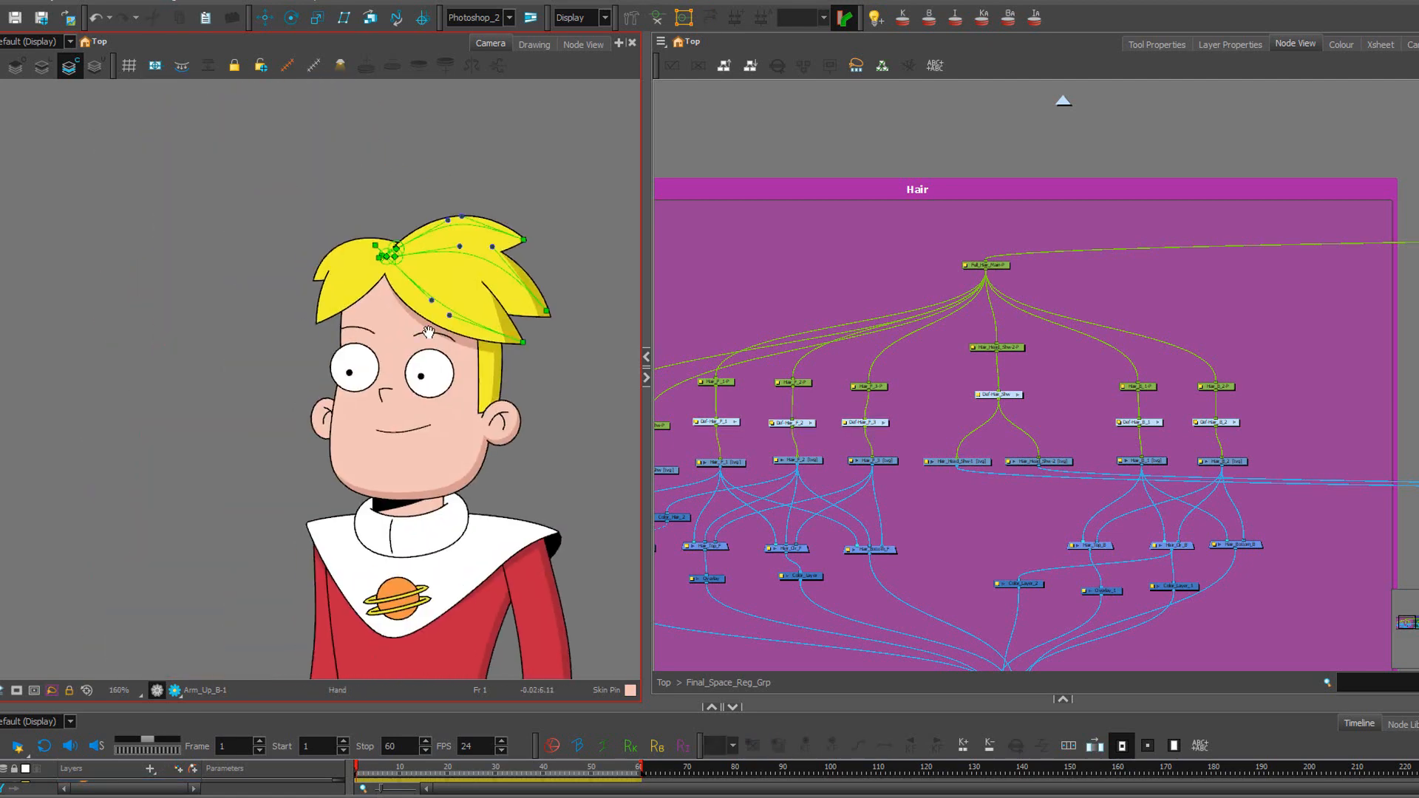
{"action": "scroll", "coordinate": [428, 333], "scroll_direction": "up", "scroll_amount": 2}
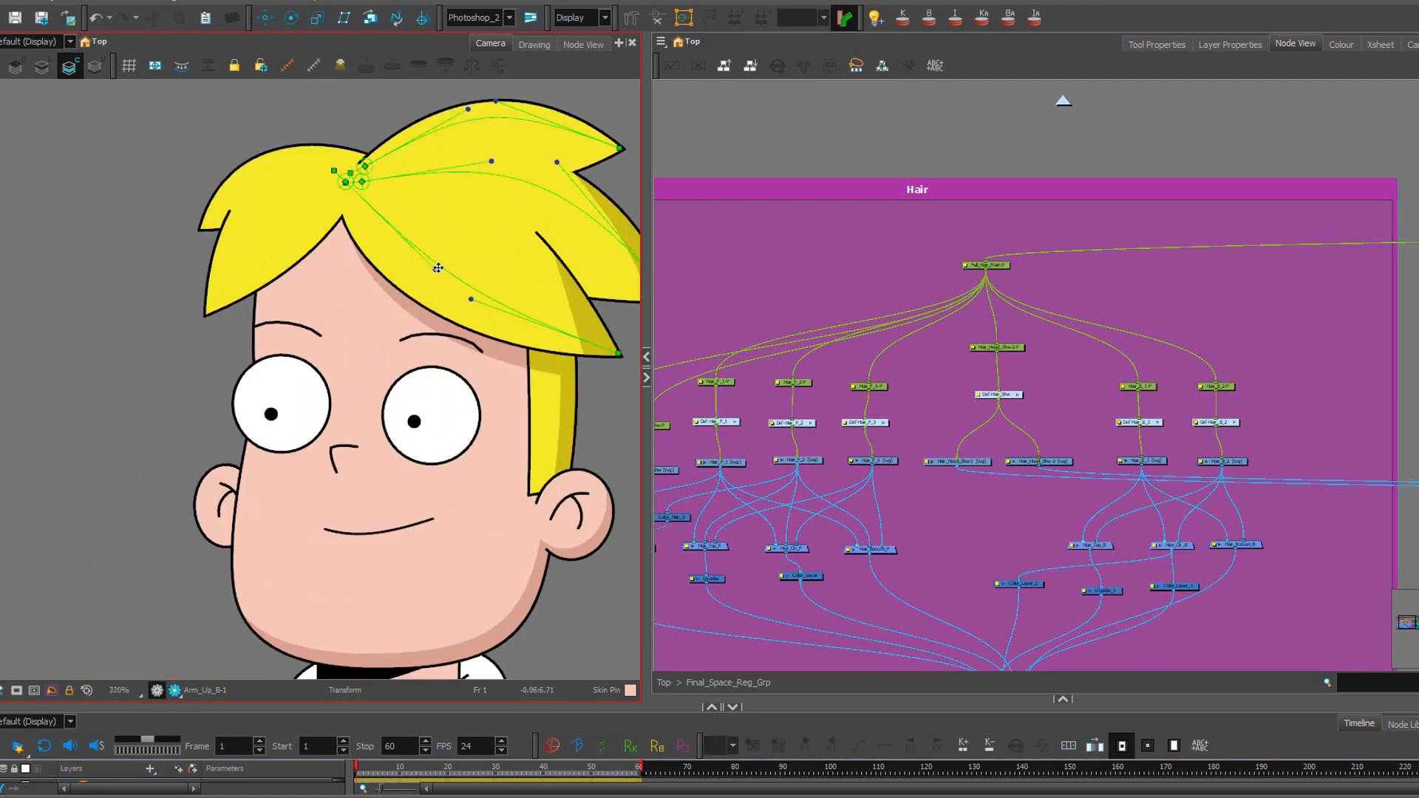
{"action": "left_click_drag", "start_coordinate": [466, 325], "coordinate": [358, 322]}
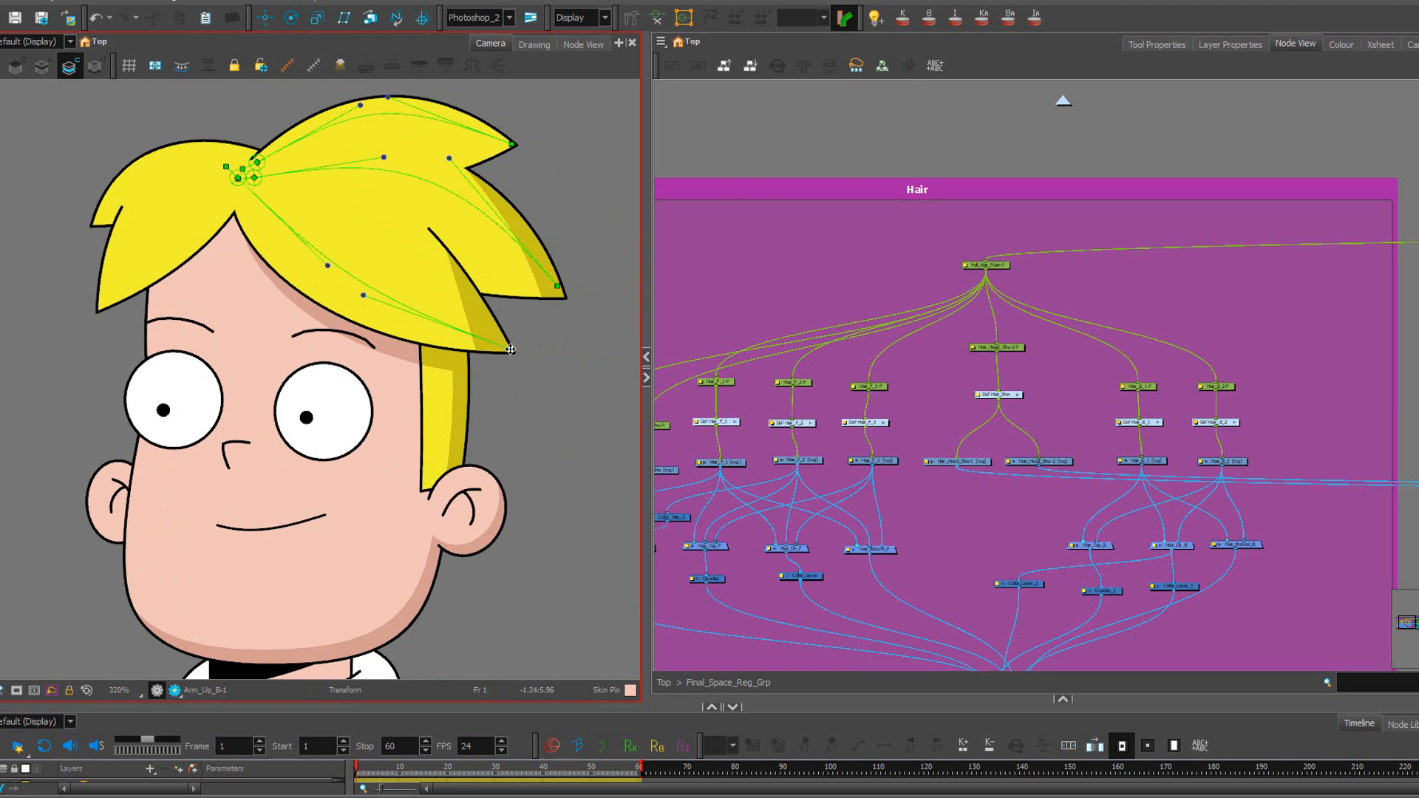
{"action": "left_click_drag", "start_coordinate": [510, 348], "coordinate": [541, 332]}
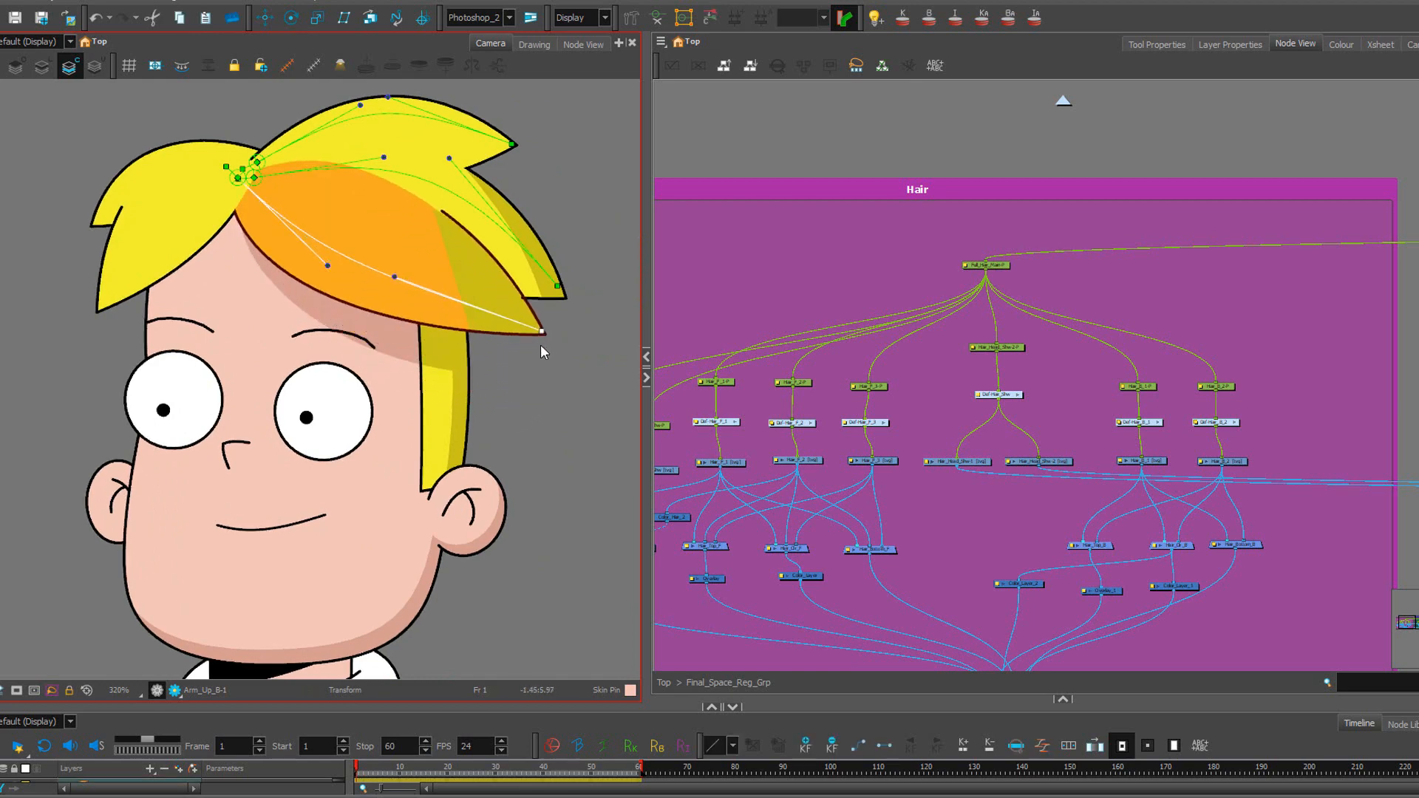
{"action": "key", "text": "ctrl+z"}
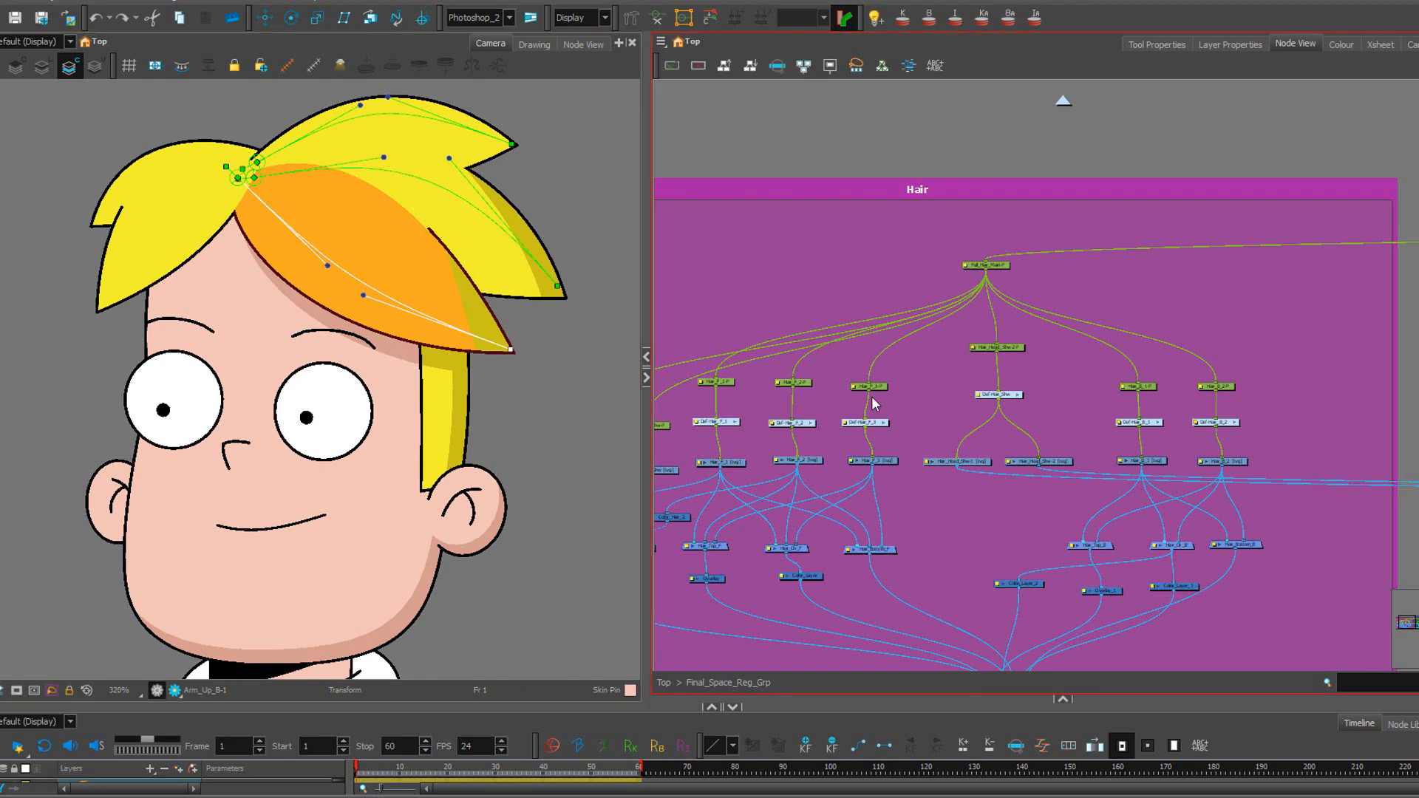
Show only the deformation controls of the hair shadow's Def-Hair_Shw deformer group.
{"action": "left_click_drag", "start_coordinate": [907, 383], "coordinate": [1048, 361]}
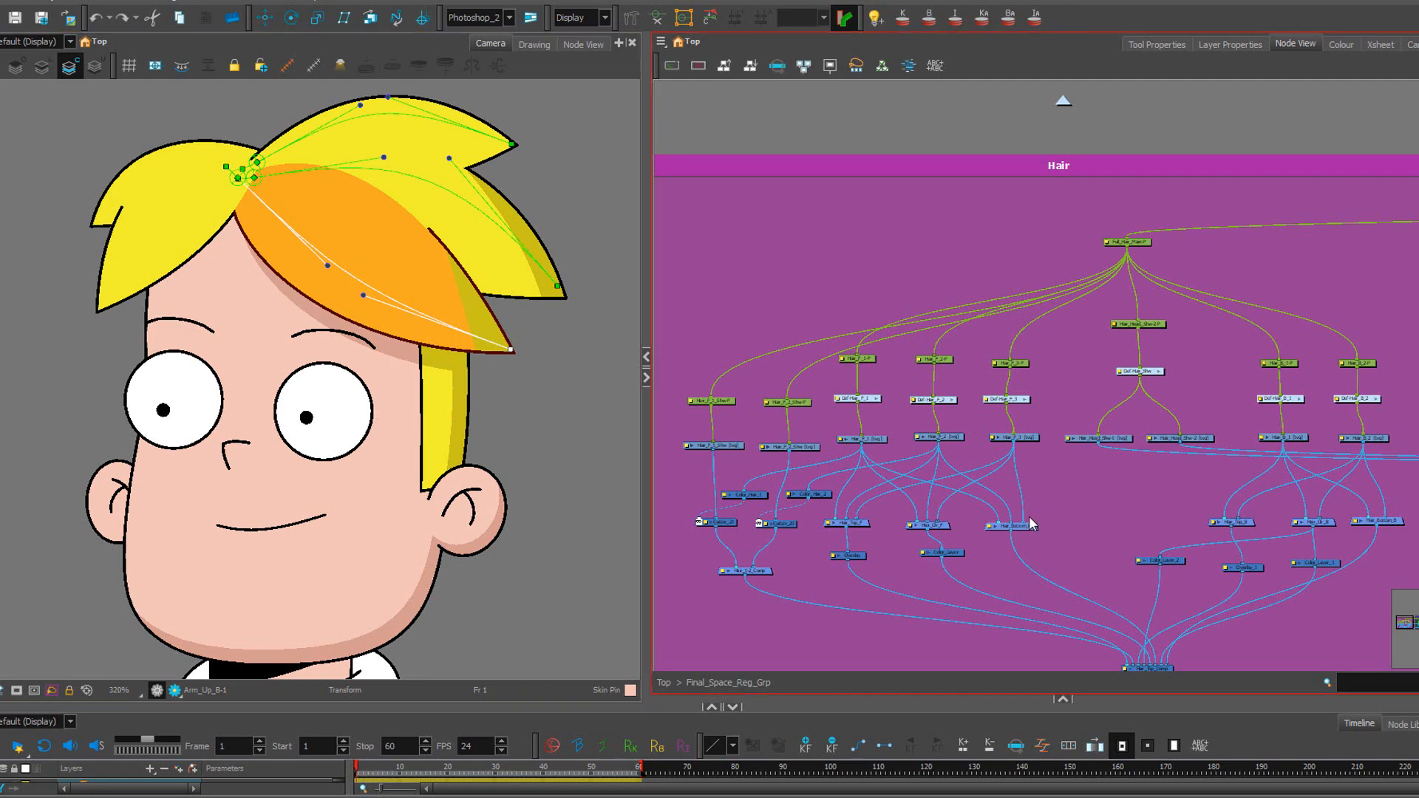
{"action": "scroll", "coordinate": [1024, 499], "scroll_direction": "up", "scroll_amount": 3}
{"action": "mouse_move", "coordinate": [857, 441]}
{"action": "left_mouse_down"}
{"action": "mouse_move", "coordinate": [1295, 478]}
{"action": "mouse_move", "coordinate": [848, 445]}
{"action": "left_mouse_up"}
{"action": "left_click", "coordinate": [1155, 278]}
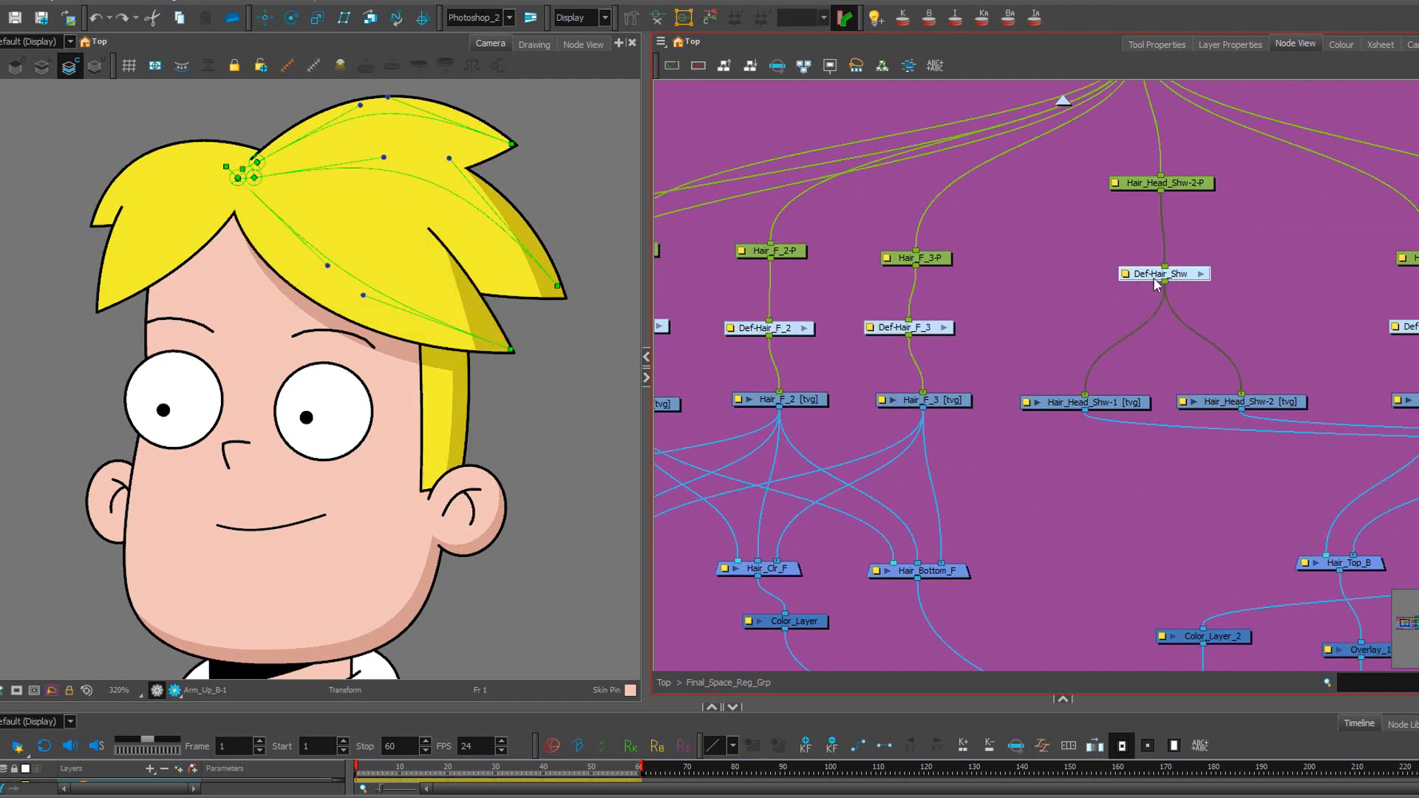
{"action": "left_click", "coordinate": [489, 334]}
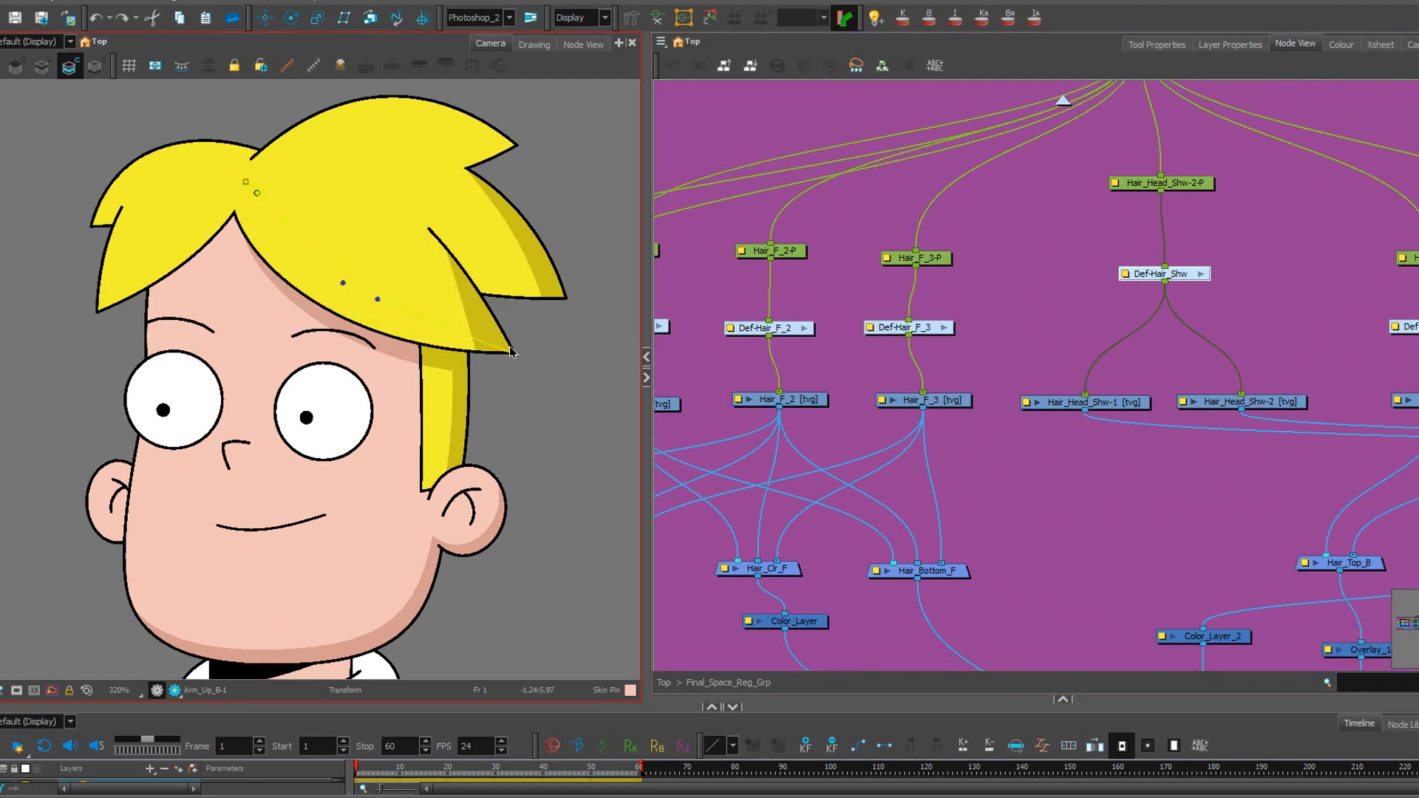
Move the hair shadow's deformer tip below the front lock, try lowering its curve handle and undo the handle adjustment.
{"action": "left_click_drag", "start_coordinate": [516, 353], "coordinate": [459, 361]}
{"action": "left_click_drag", "start_coordinate": [355, 317], "coordinate": [345, 384]}
{"action": "left_click", "coordinate": [495, 424]}
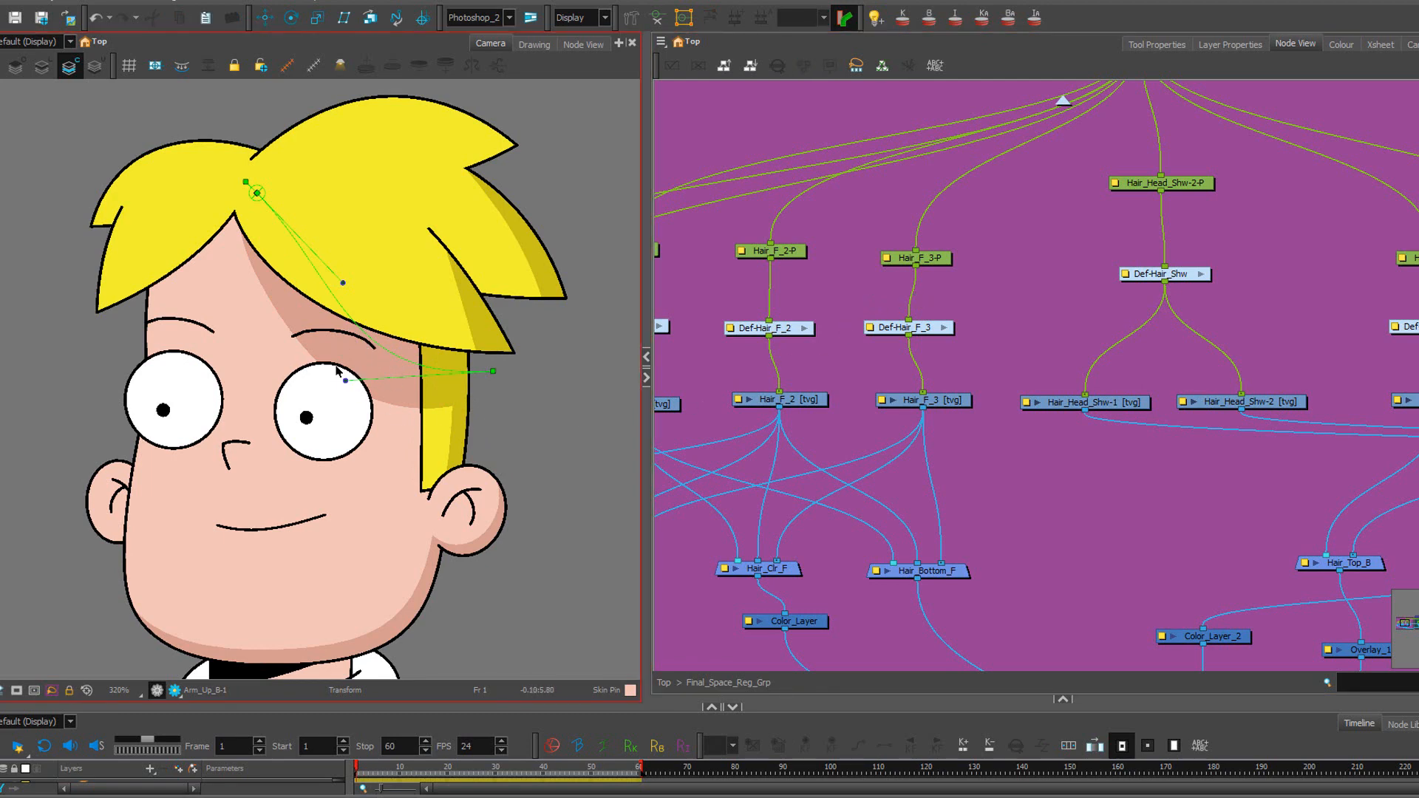
{"action": "key", "text": "ctrl+z"}
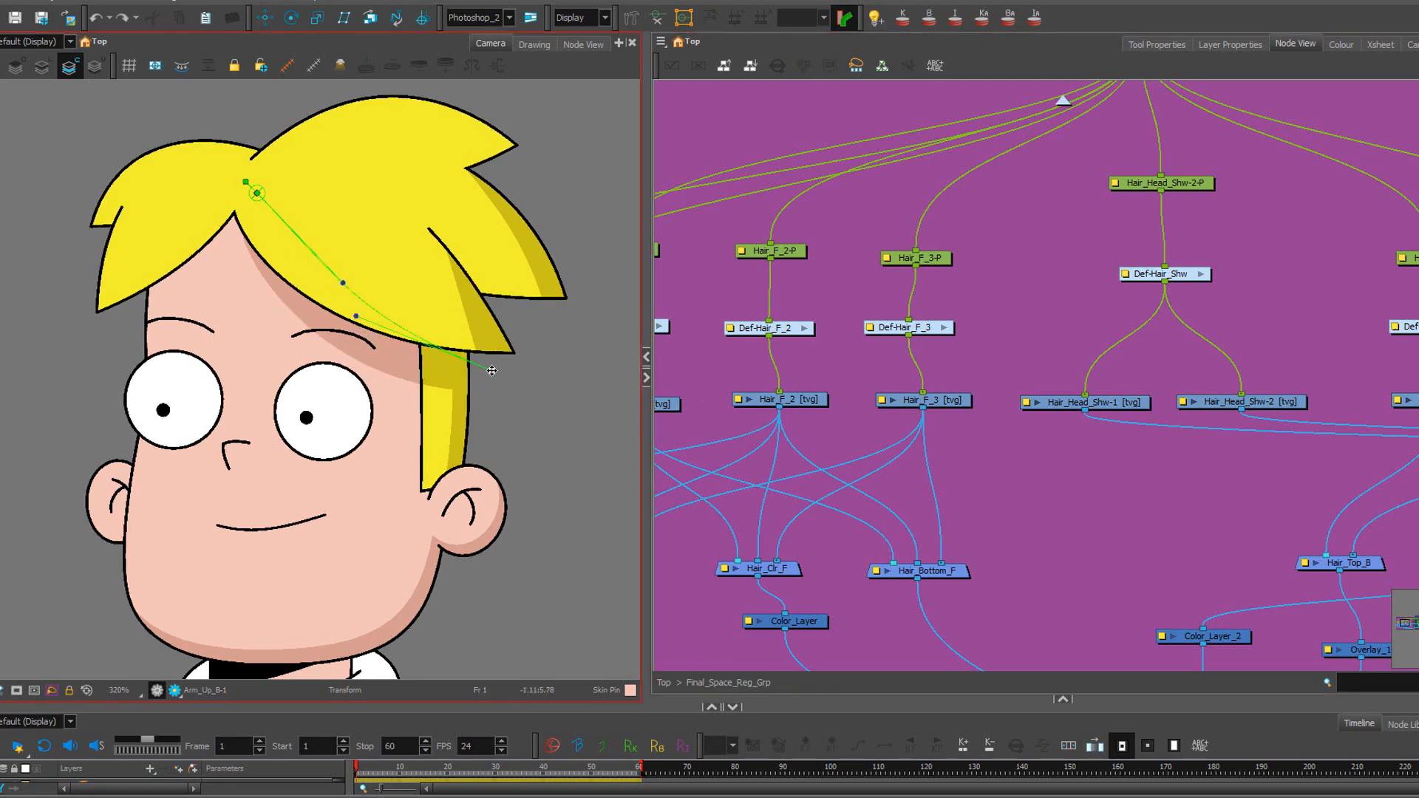
Try lowering the hair shadow's tip and shifting its curve handle over the eyebrow, and undo these adjustments.
{"action": "left_click_drag", "start_coordinate": [493, 371], "coordinate": [486, 397]}
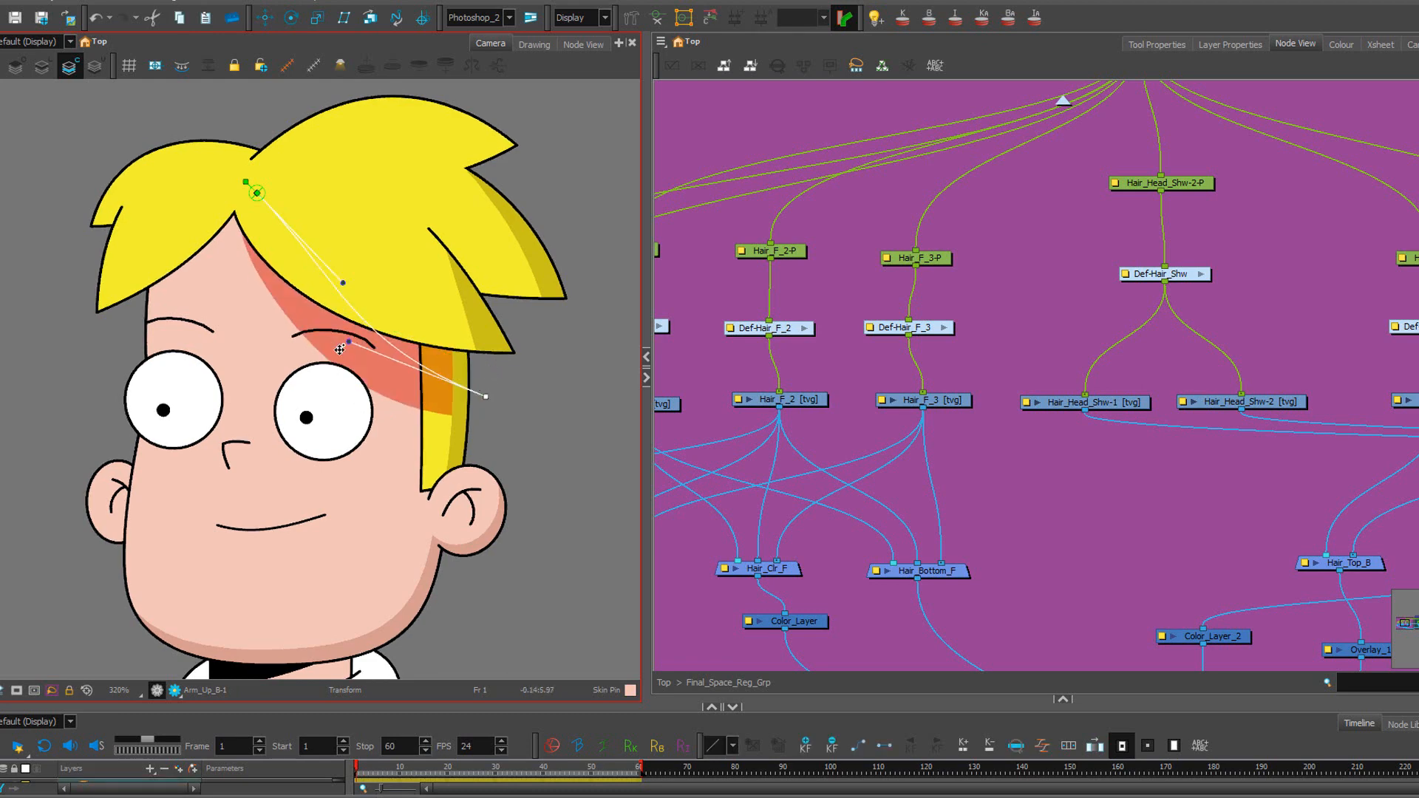
{"action": "left_click_drag", "start_coordinate": [352, 343], "coordinate": [337, 354]}
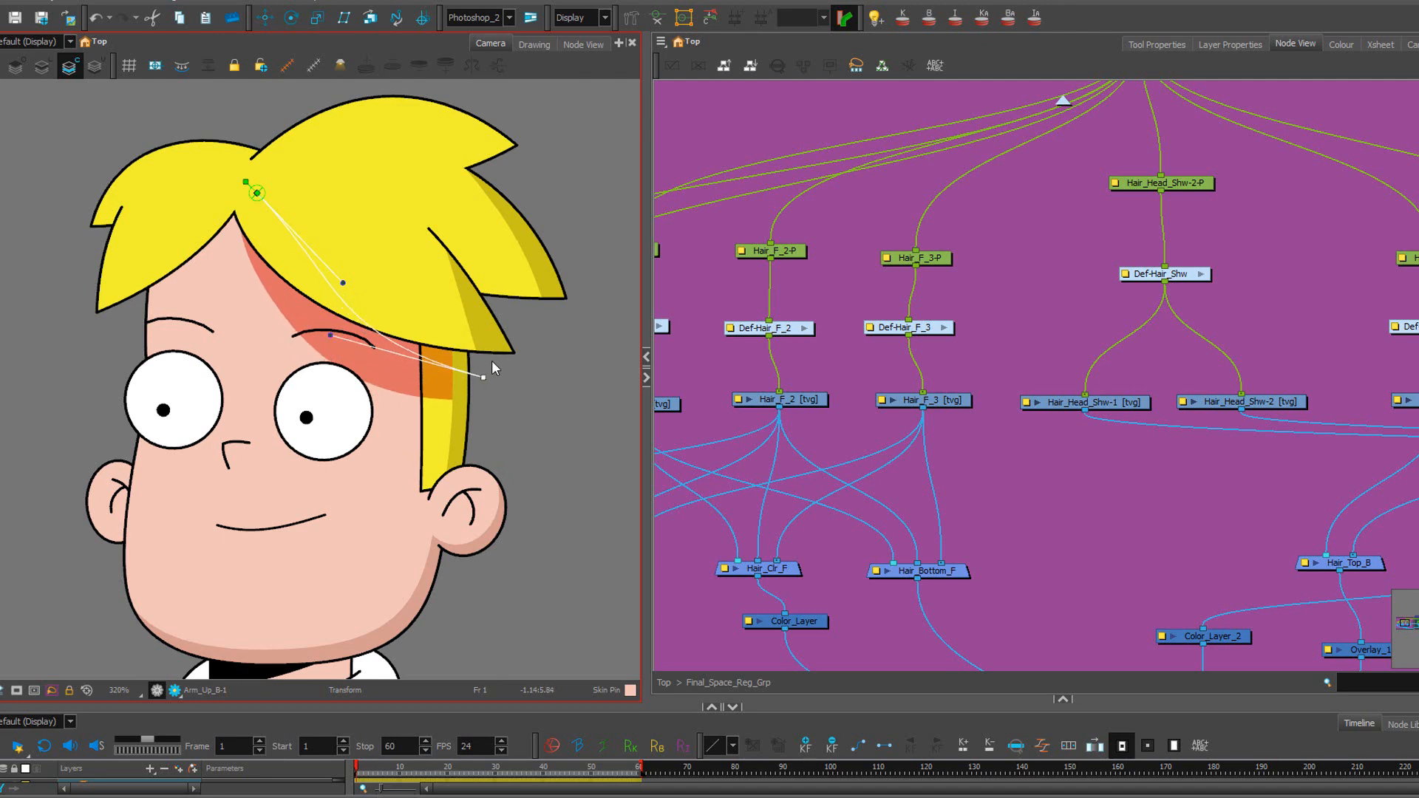
{"action": "left_click", "coordinate": [536, 396]}
{"action": "key", "text": "ctrl+z"}
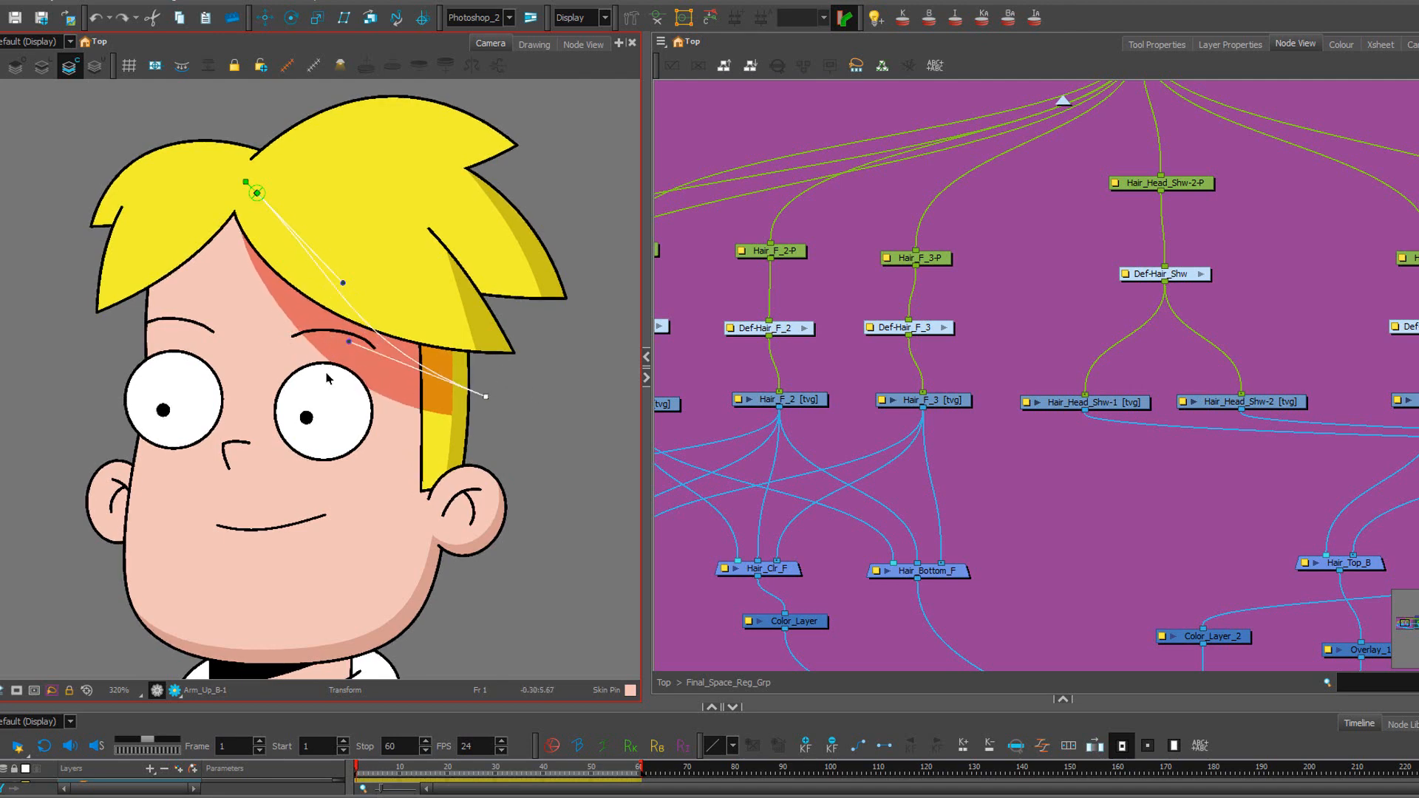
{"action": "scroll", "coordinate": [1240, 403], "scroll_direction": "down", "scroll_amount": 3}
{"action": "left_click_drag", "start_coordinate": [1238, 399], "coordinate": [1052, 373]}
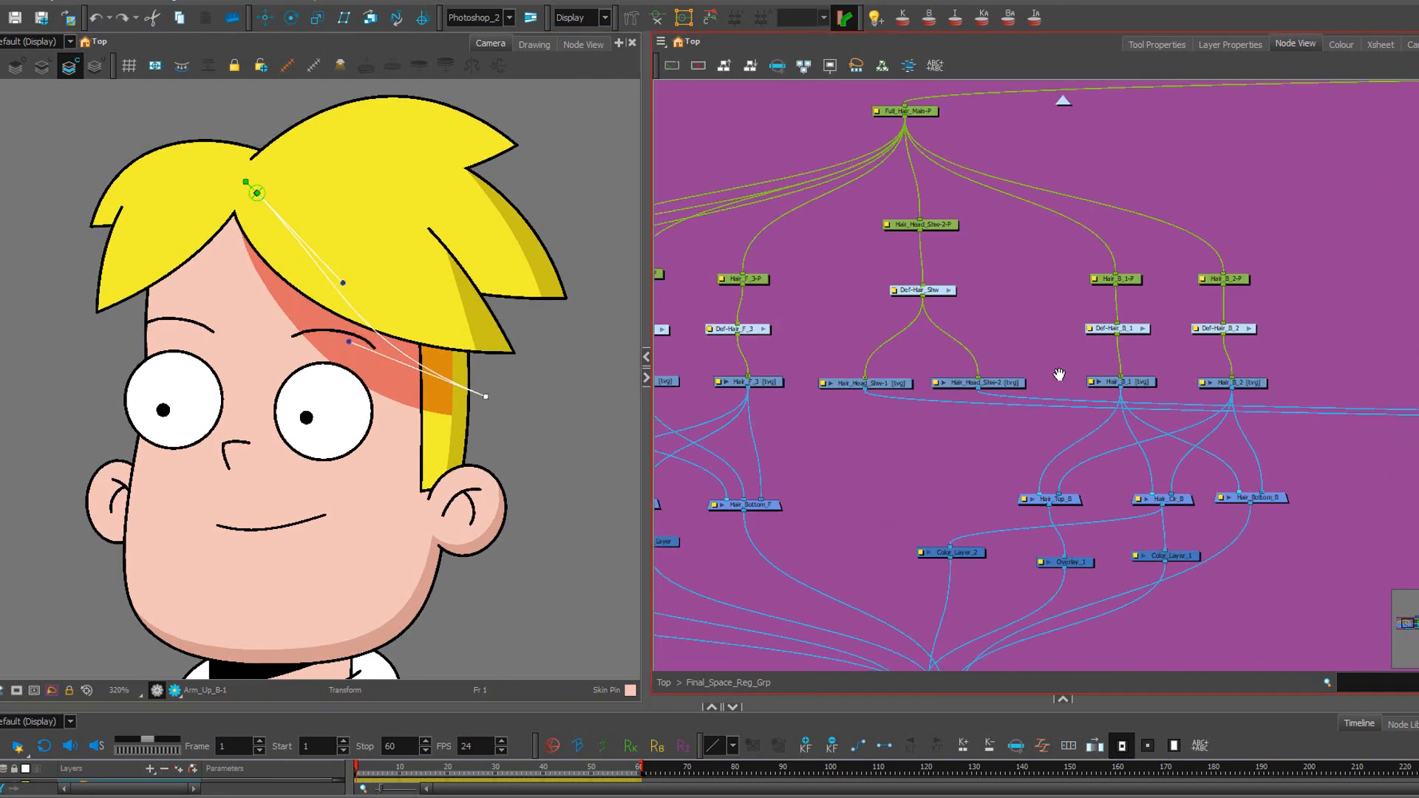
{"action": "key", "text": "ctrl+z"}
{"action": "left_click", "coordinate": [368, 294]}
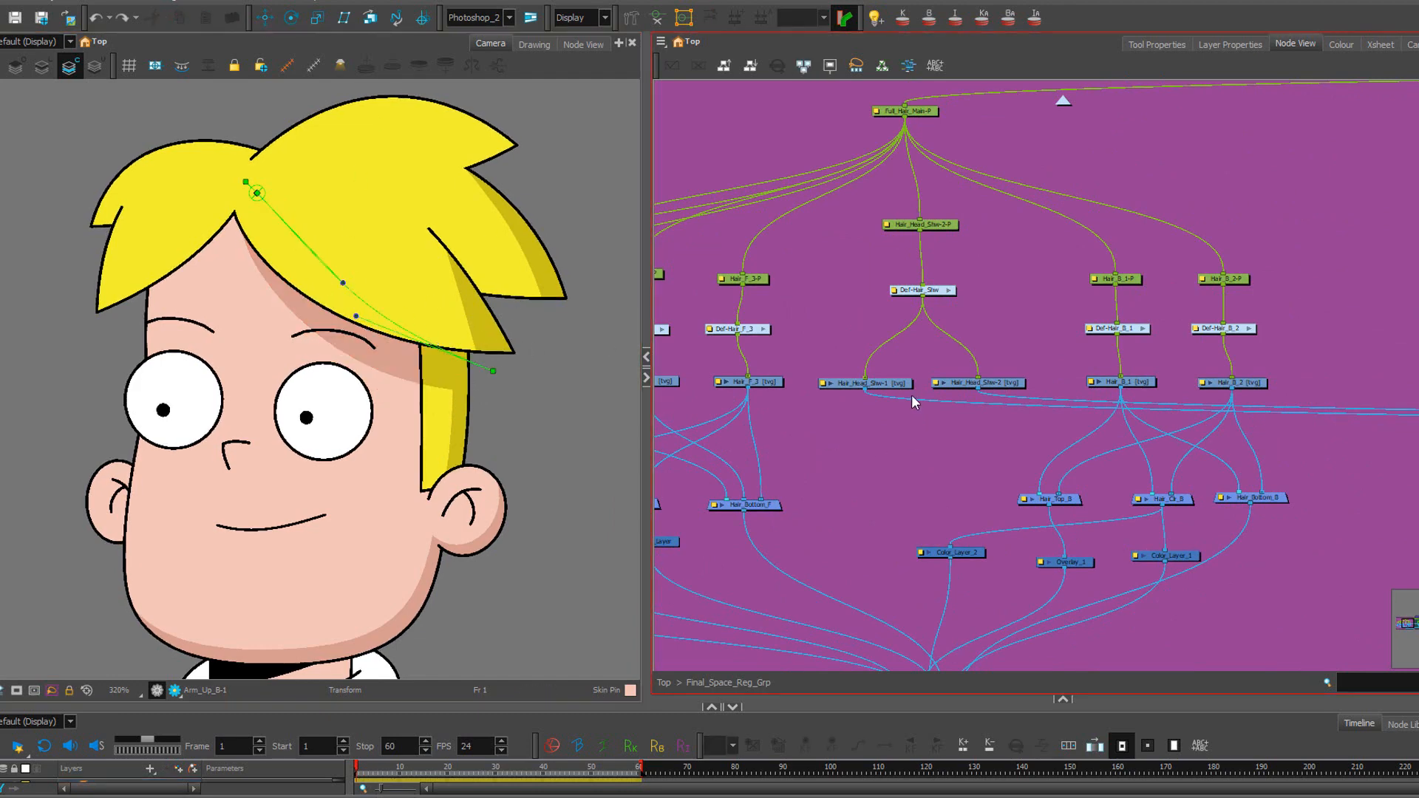
Select the Def-Hair_F_1 deformer group in the Hair group and show only its deformation controls.
{"action": "left_click_drag", "start_coordinate": [793, 317], "coordinate": [917, 328]}
{"action": "left_click_drag", "start_coordinate": [818, 339], "coordinate": [930, 347]}
{"action": "left_click", "coordinate": [776, 347]}
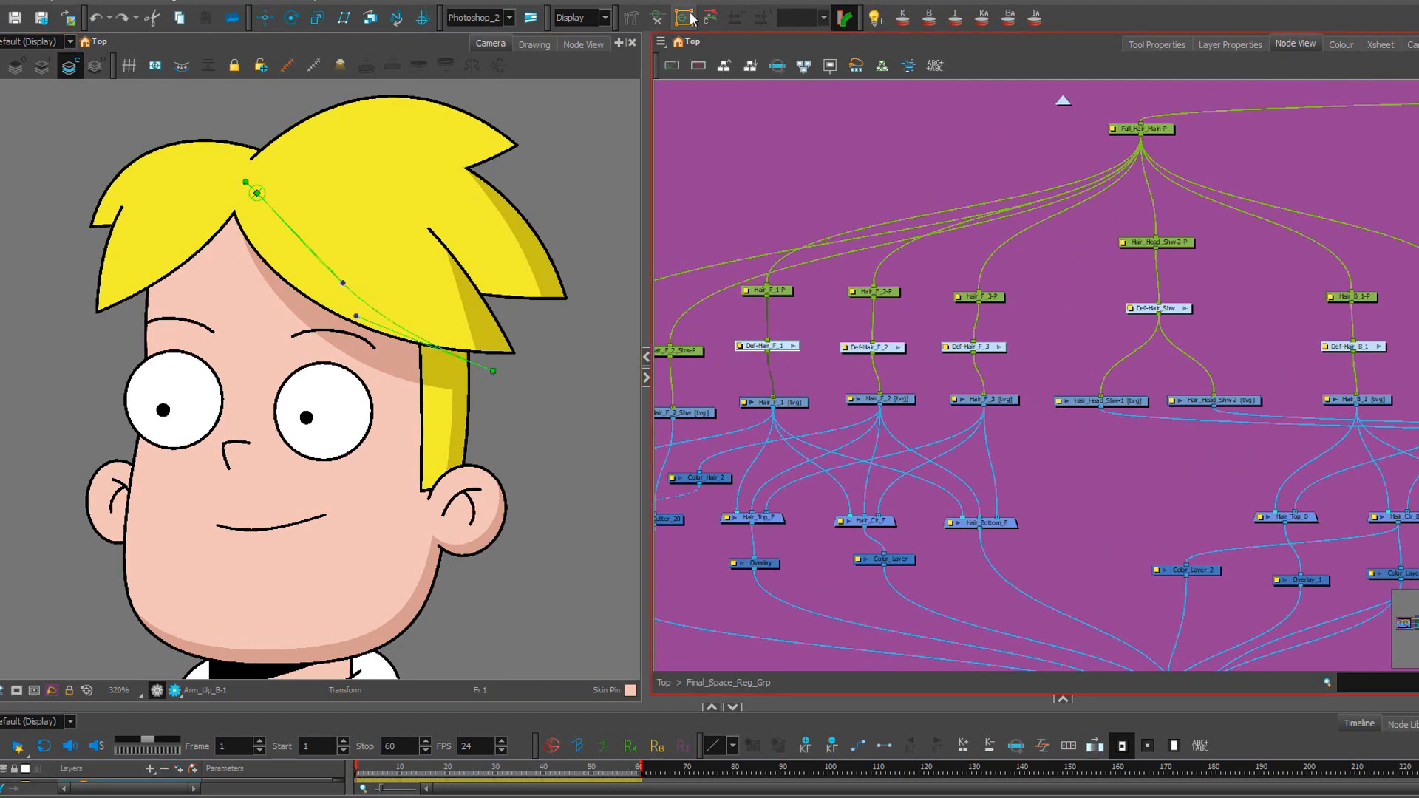
{"action": "left_click", "coordinate": [657, 17]}
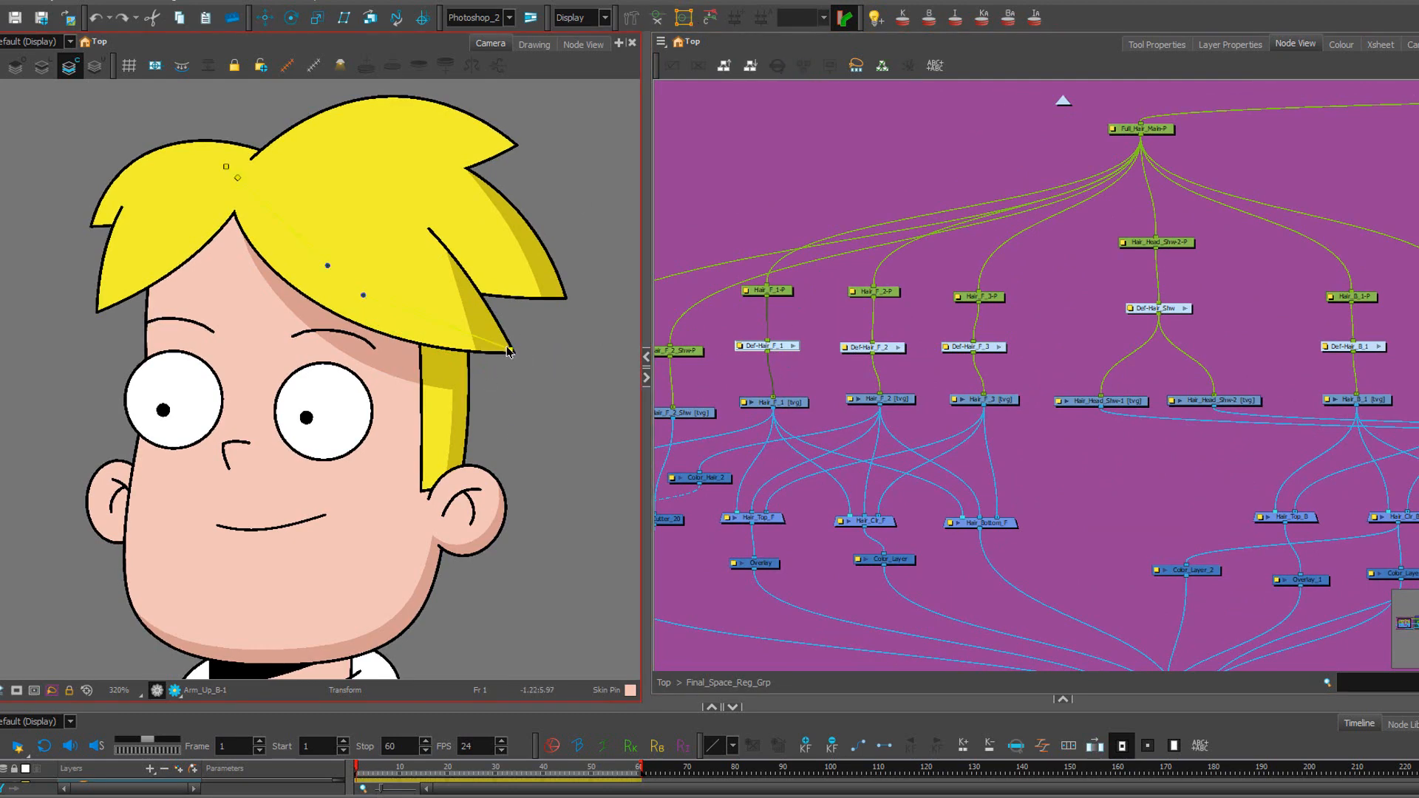
Try bending the lowest front hair lock upward by its tip and curve handle, and undo all of the bends.
{"action": "left_click_drag", "start_coordinate": [508, 352], "coordinate": [518, 283]}
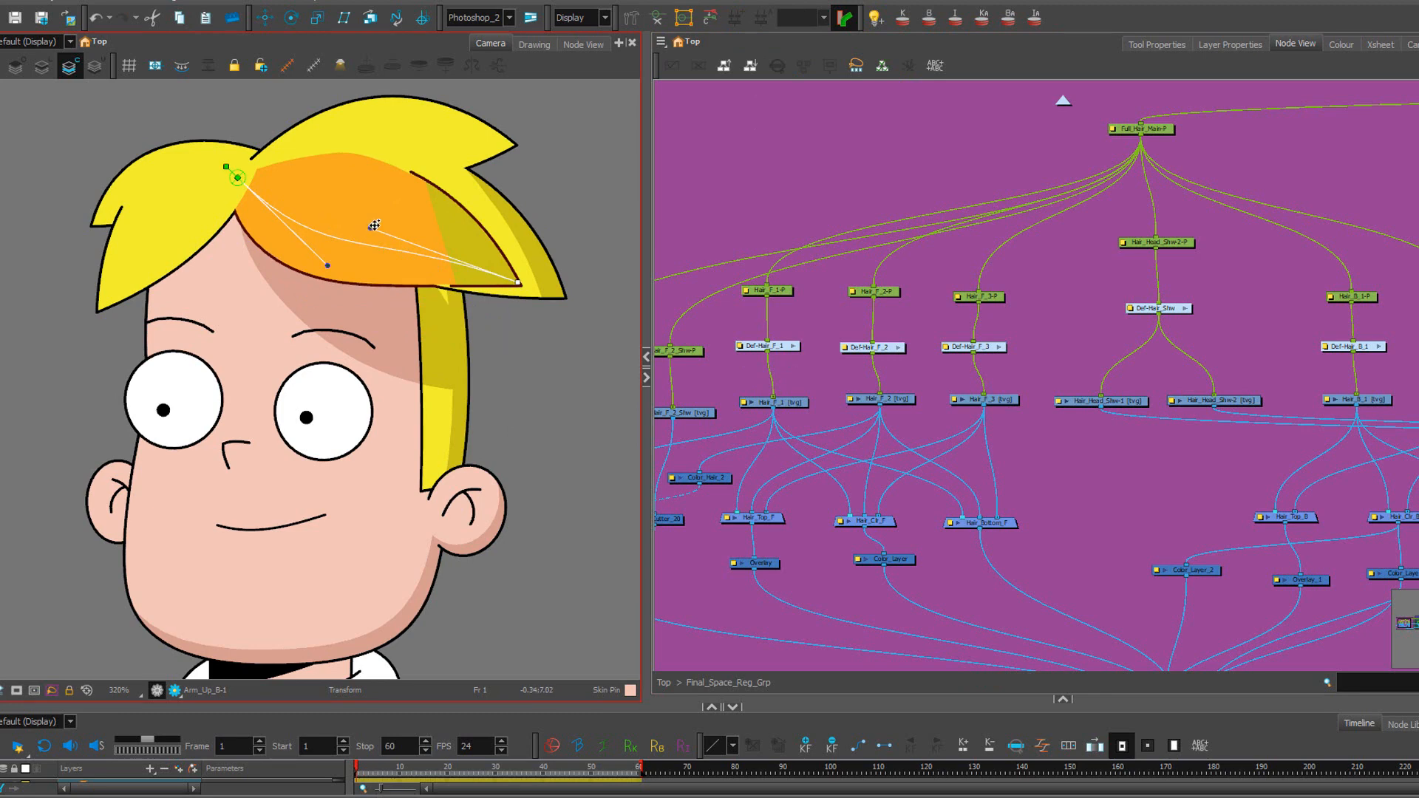
{"action": "left_click_drag", "start_coordinate": [372, 227], "coordinate": [382, 299]}
{"action": "key", "text": "ctrl+z"}
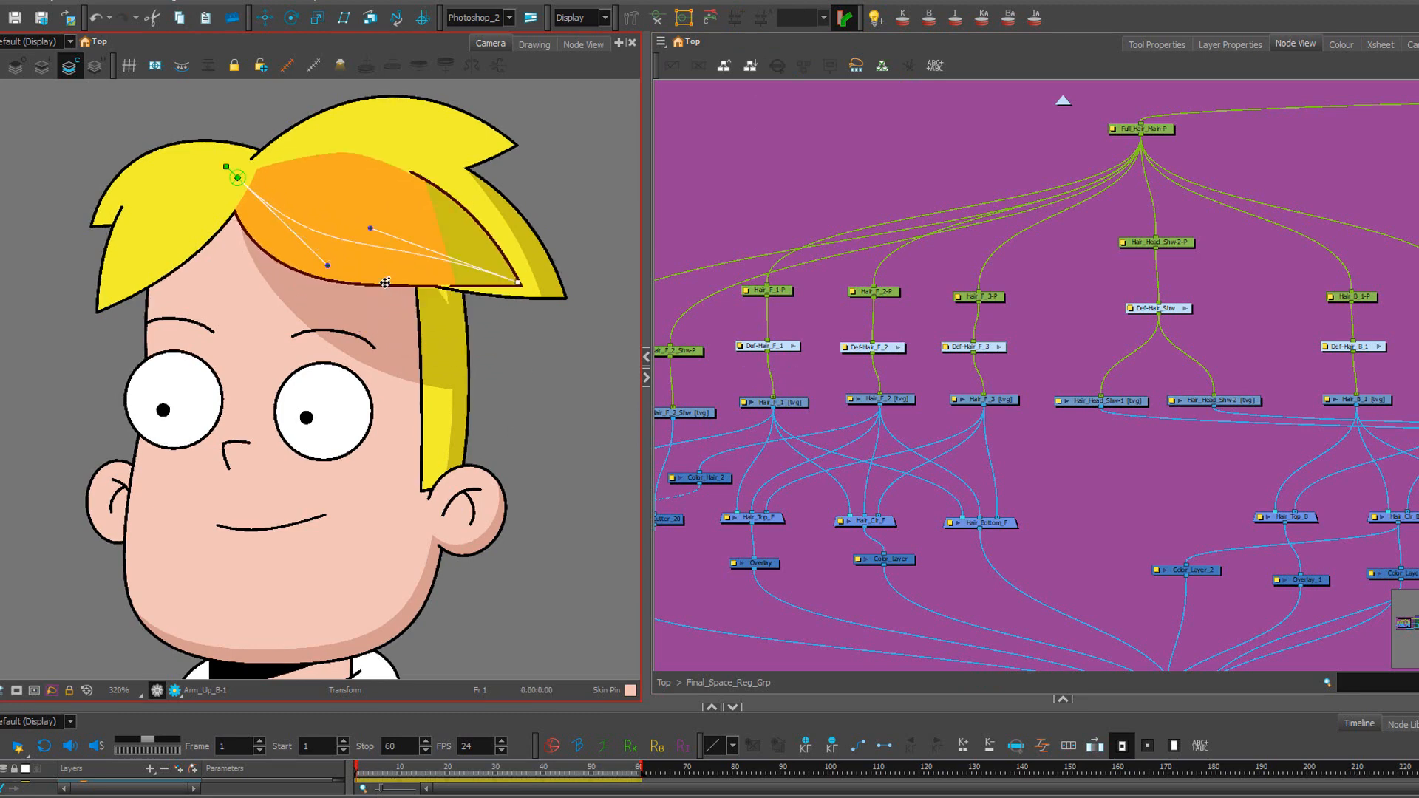
{"action": "left_click_drag", "start_coordinate": [371, 227], "coordinate": [396, 326]}
{"action": "key", "text": "ctrl+z"}
{"action": "key", "text": "ctrl+z"}
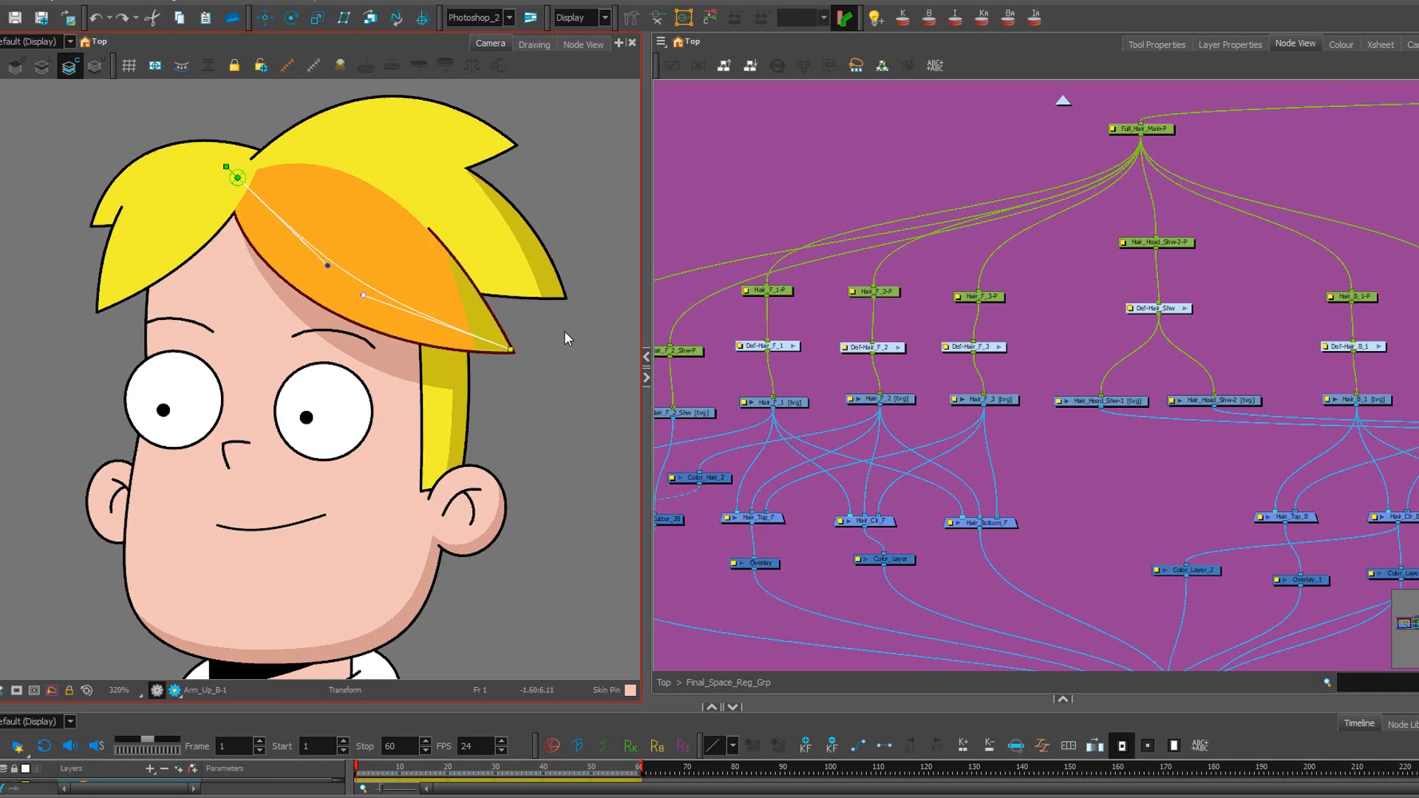
Select all the front, back and shadow deformer groups in the Hair group and show their deformation controls together.
{"action": "scroll", "coordinate": [564, 331], "scroll_direction": "down", "scroll_amount": 2}
{"action": "scroll", "coordinate": [1142, 274], "scroll_direction": "down", "scroll_amount": 1}
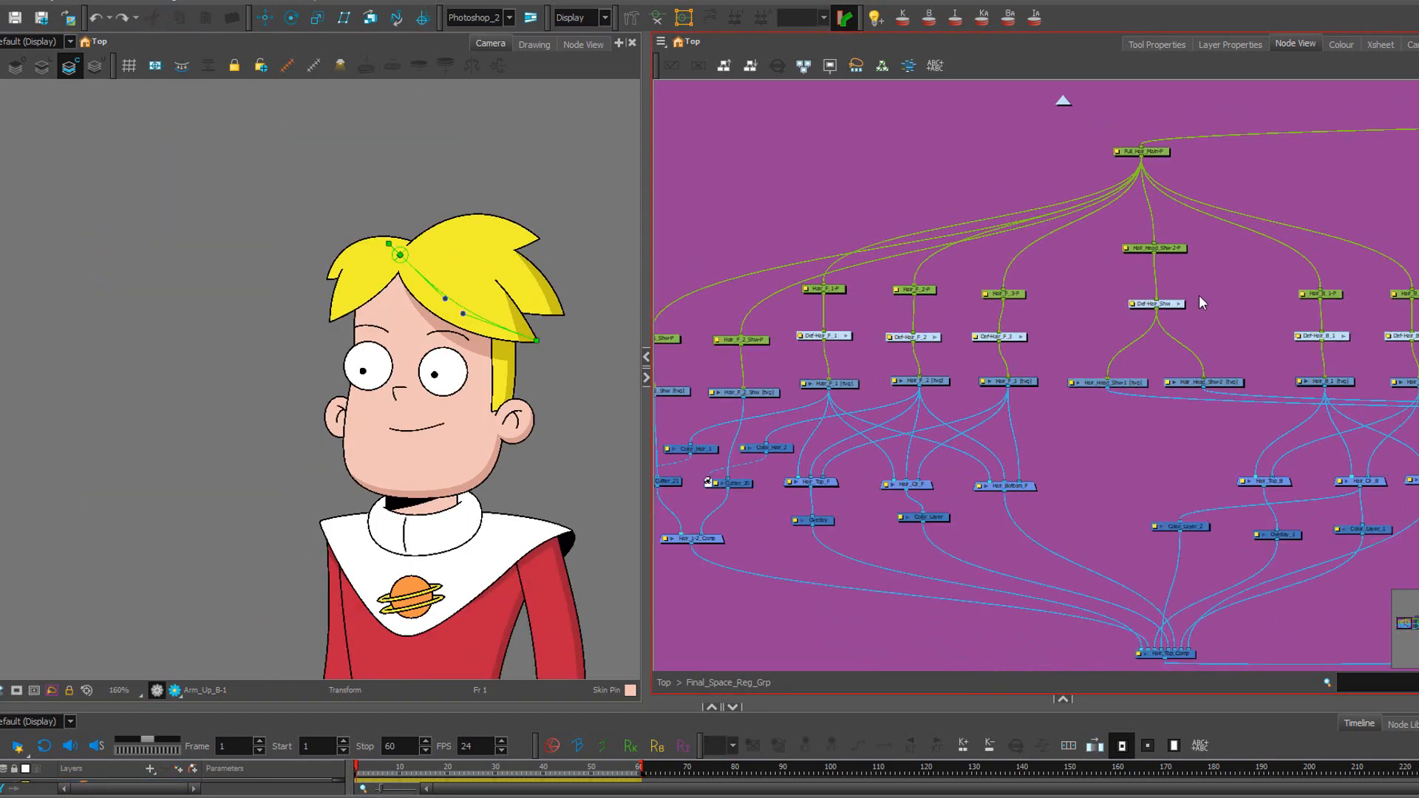
{"action": "left_click_drag", "start_coordinate": [1198, 297], "coordinate": [1116, 289]}
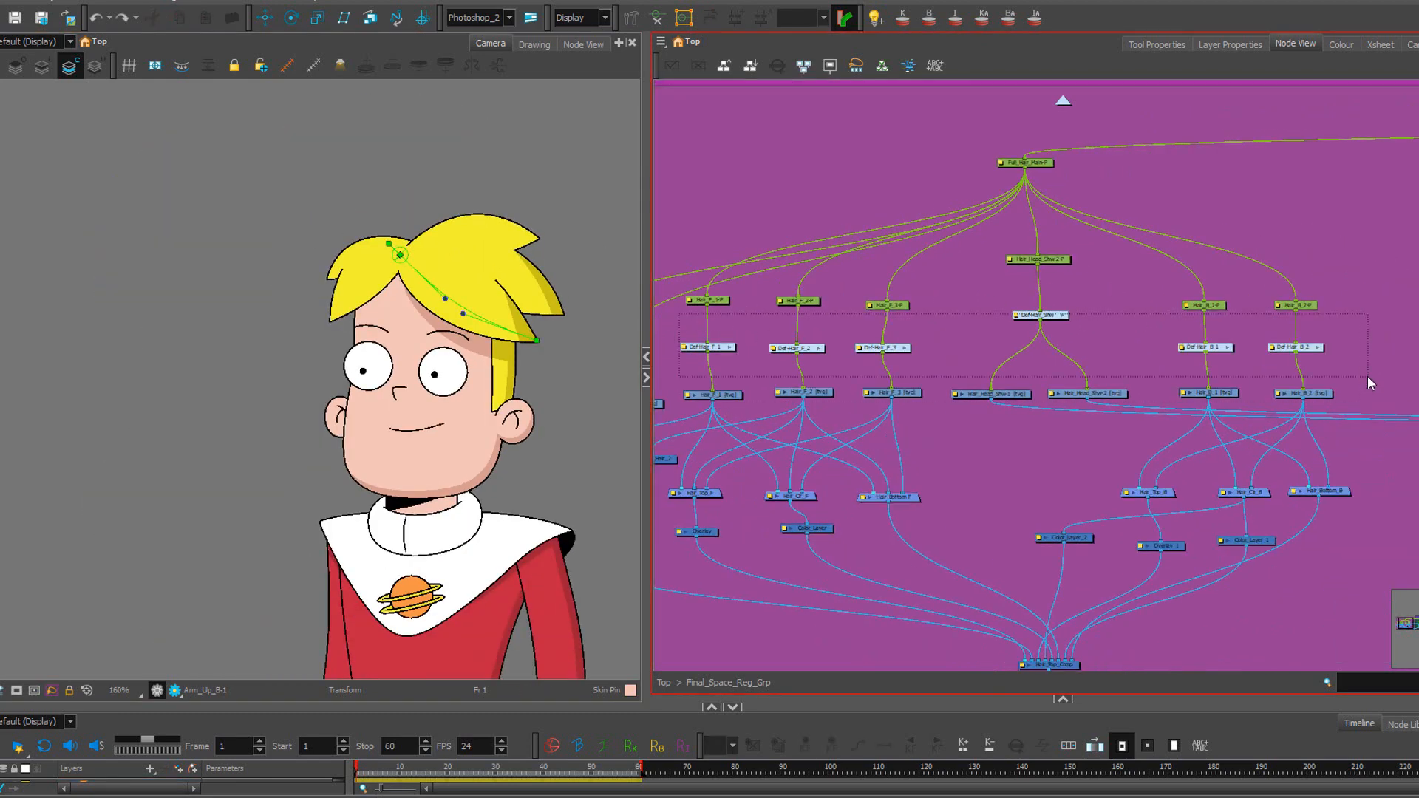
{"action": "left_click_drag", "start_coordinate": [1367, 375], "coordinate": [1368, 376]}
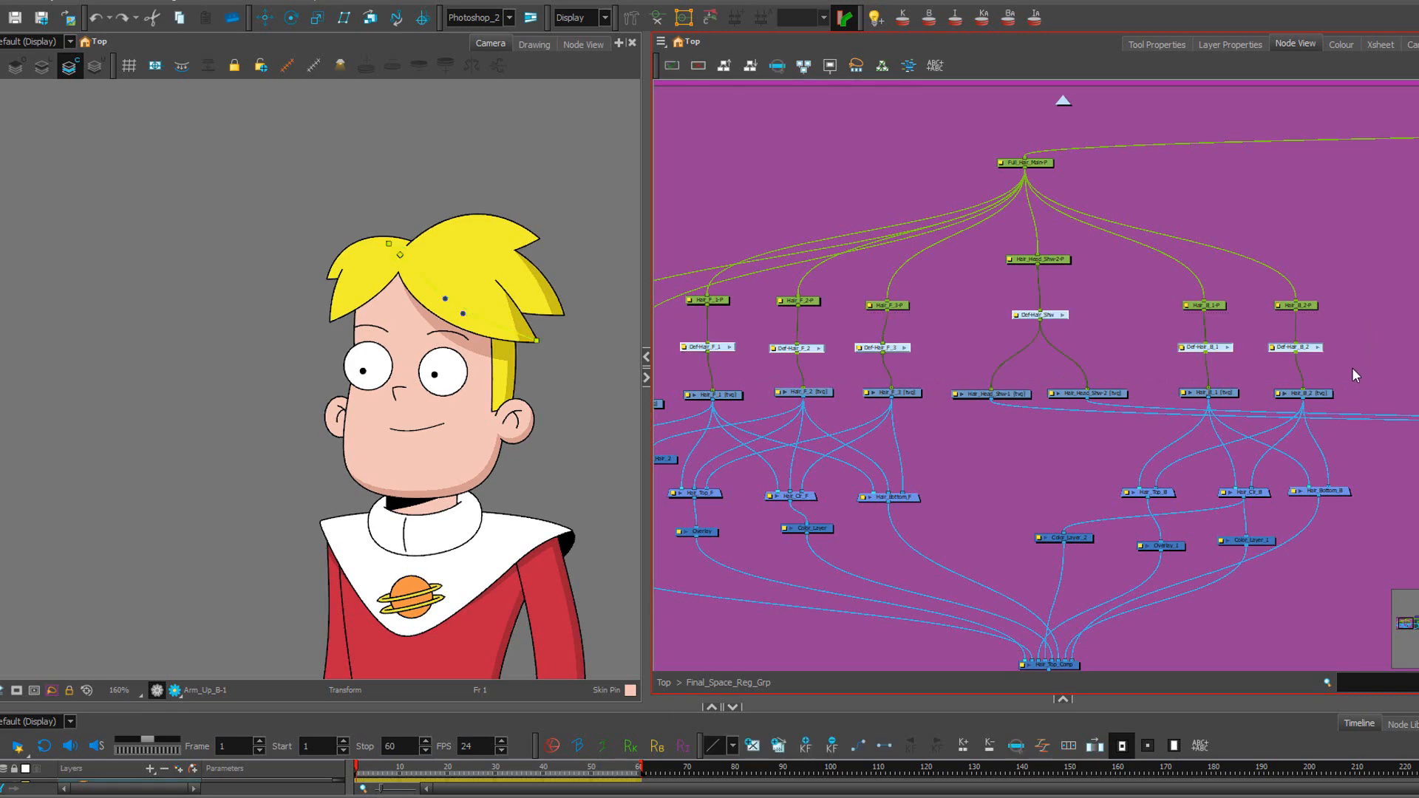
{"action": "left_click", "coordinate": [657, 17]}
Try pulling the tip of the forehead lock across the parting downward, and undo the deformation.
{"action": "scroll", "coordinate": [260, 283], "scroll_direction": "up", "scroll_amount": 3}
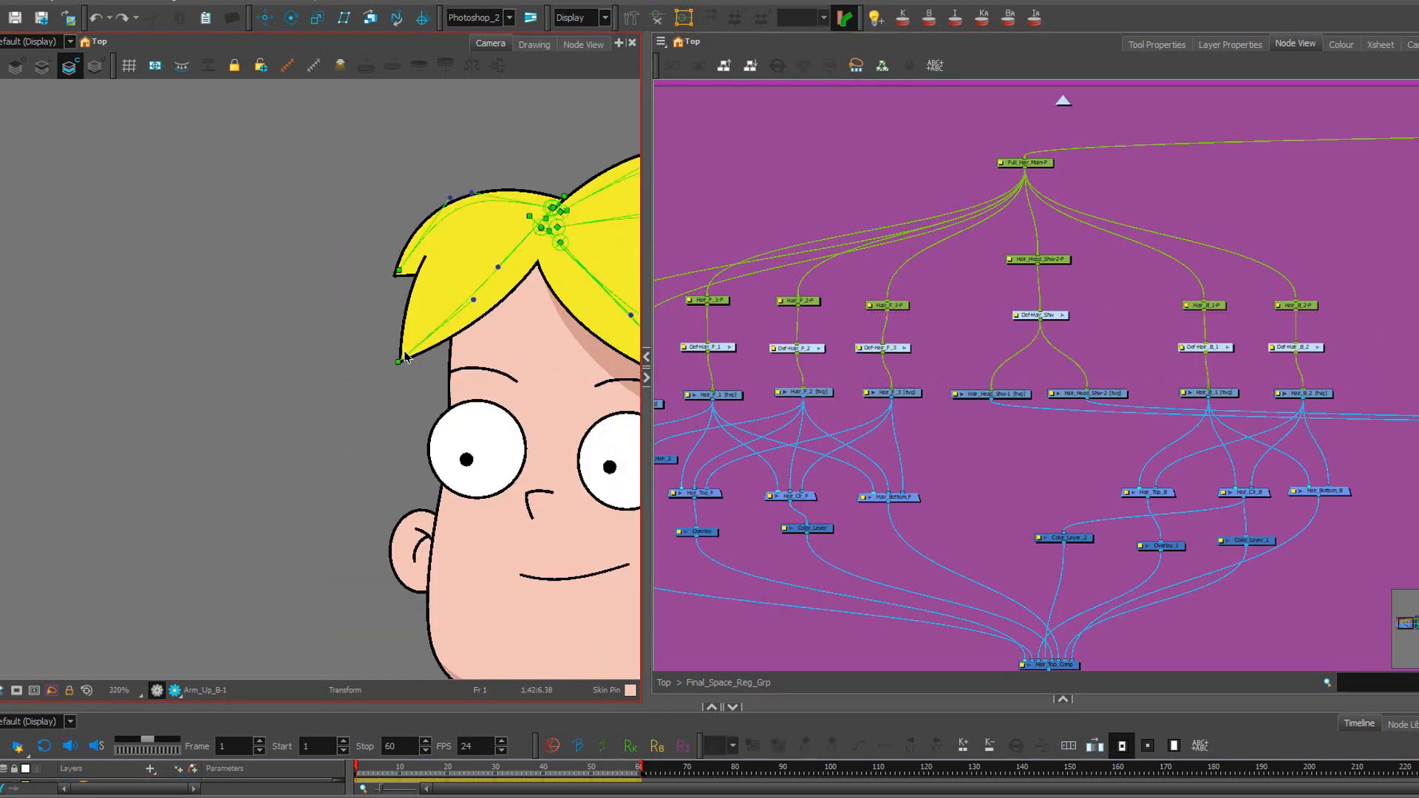
{"action": "left_click_drag", "start_coordinate": [400, 362], "coordinate": [420, 385]}
{"action": "scroll", "coordinate": [420, 384], "scroll_direction": "down", "scroll_amount": 2}
{"action": "left_click_drag", "start_coordinate": [348, 314], "coordinate": [158, 302]}
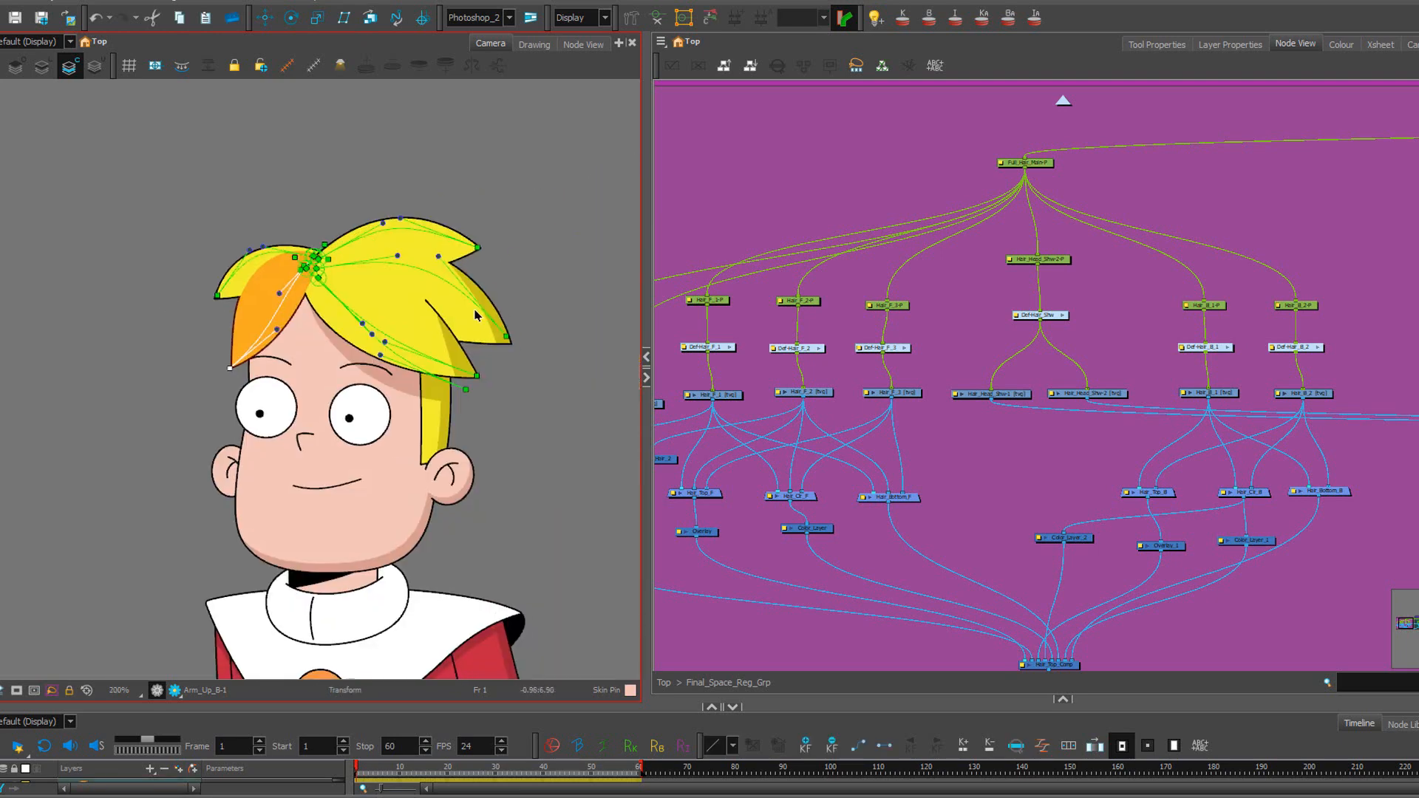
{"action": "key", "text": "ctrl+z"}
{"action": "key", "text": "ctrl+z"}
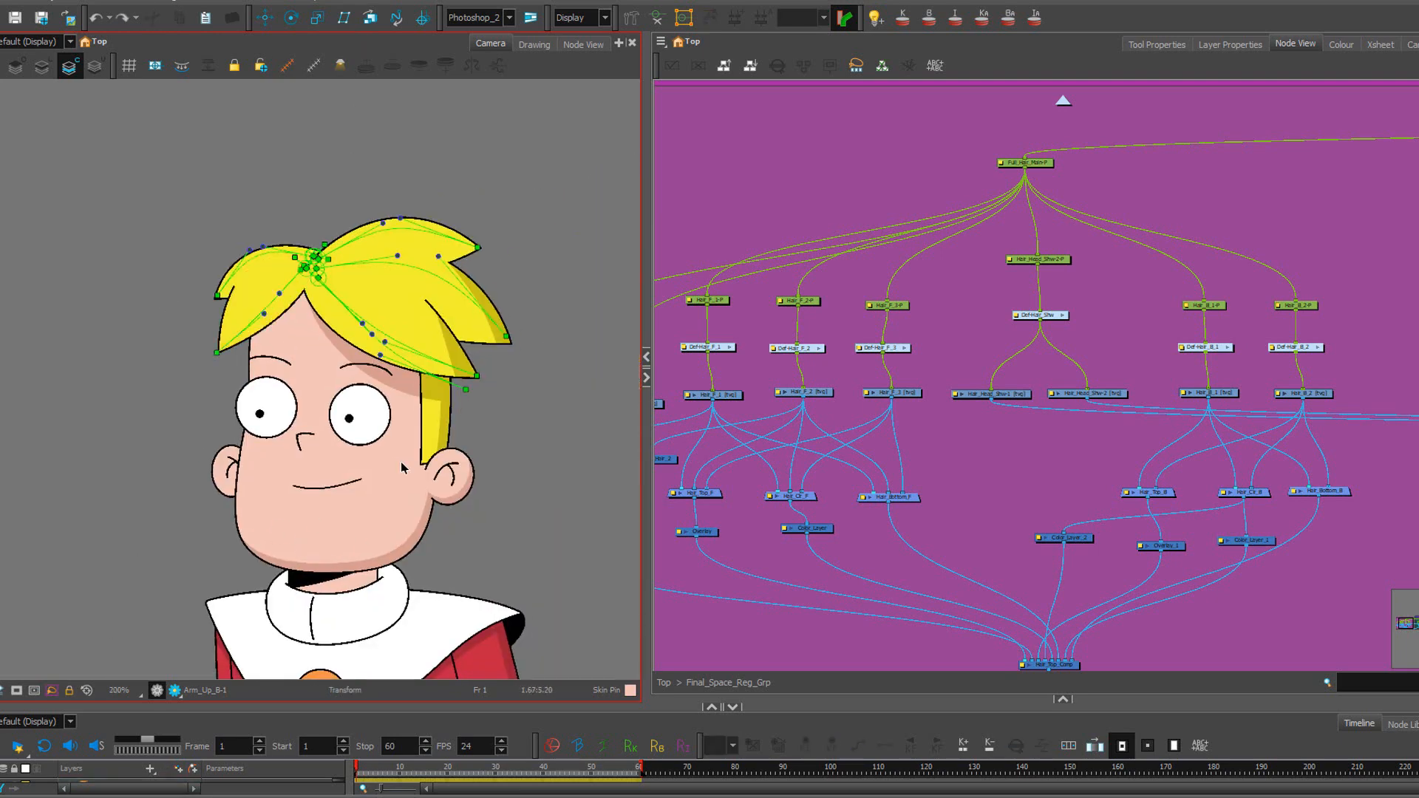
Examine how the nodes of the Eye_F and Eye_B groups inside the Head group are connected.
{"action": "scroll", "coordinate": [1073, 175], "scroll_direction": "down", "scroll_amount": 4}
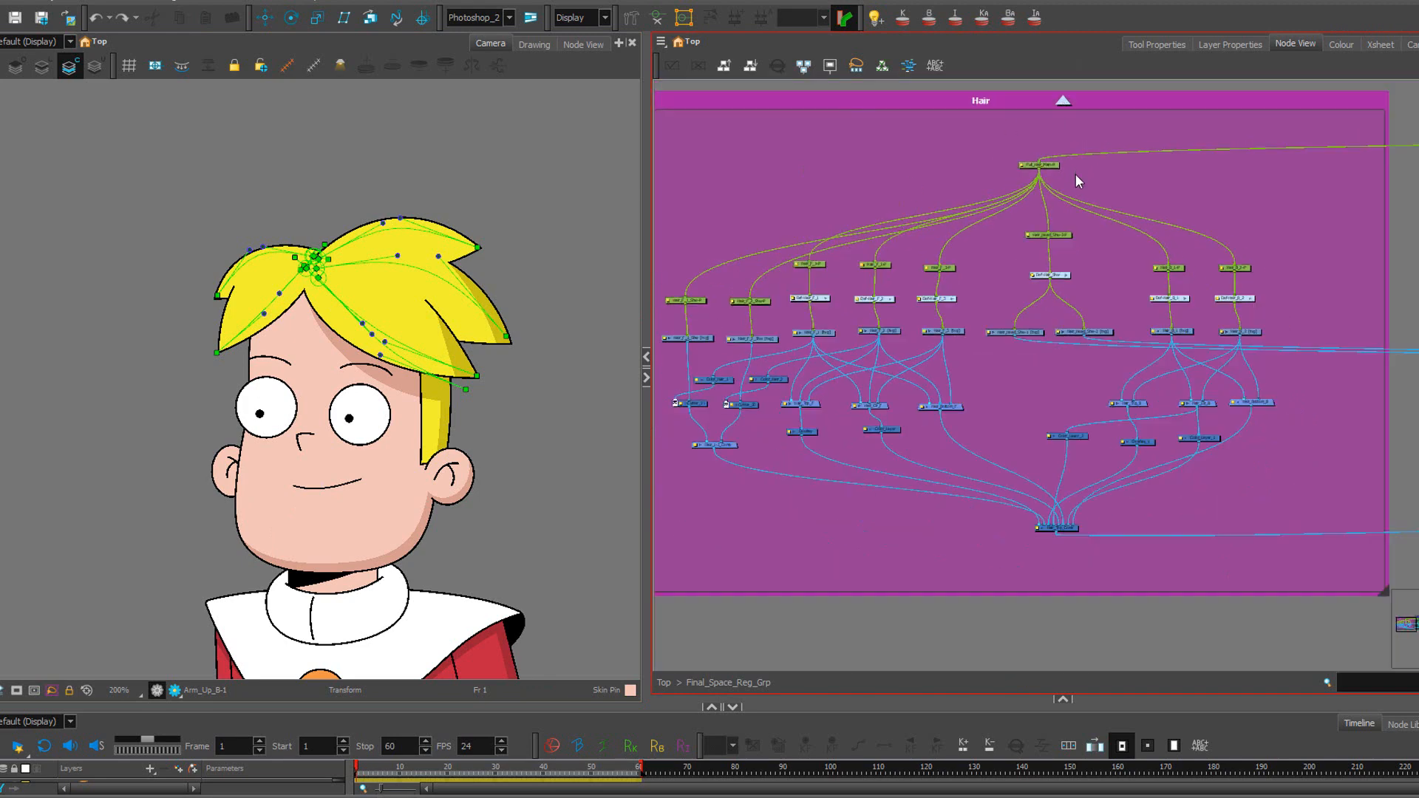
{"action": "left_click_drag", "start_coordinate": [1206, 221], "coordinate": [961, 253]}
{"action": "left_click_drag", "start_coordinate": [1212, 262], "coordinate": [972, 252]}
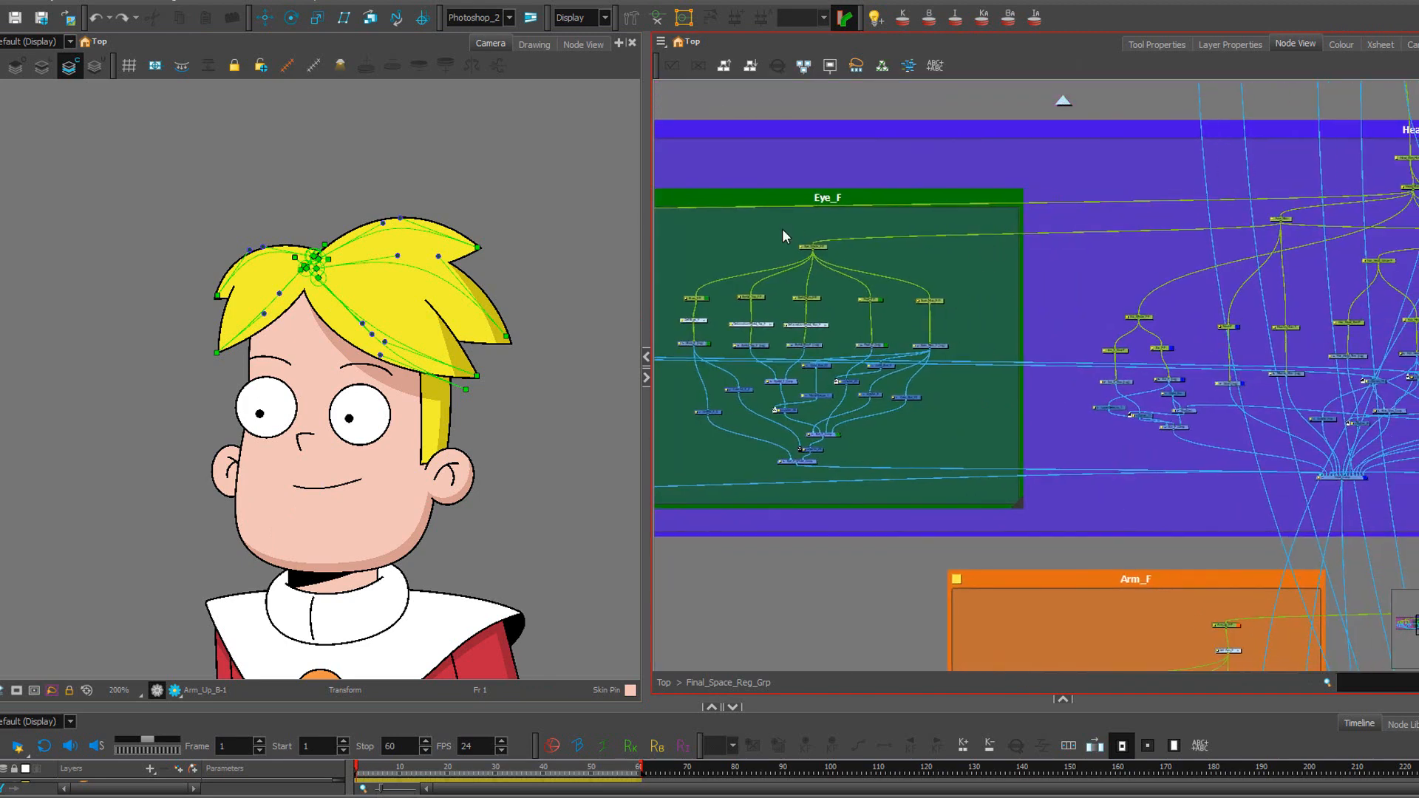
{"action": "scroll", "coordinate": [423, 336], "scroll_direction": "up", "scroll_amount": 1}
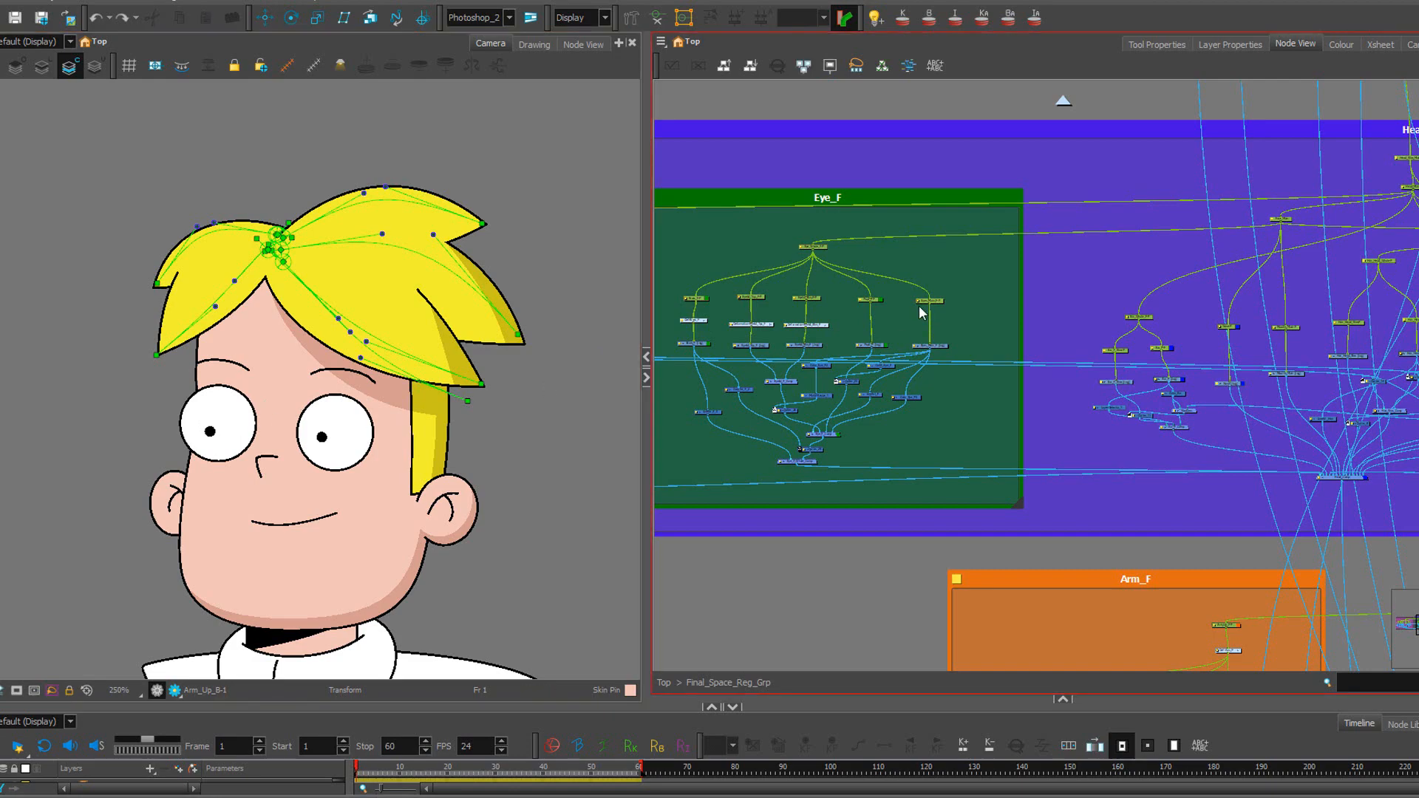
{"action": "scroll", "coordinate": [920, 309], "scroll_direction": "down", "scroll_amount": 1}
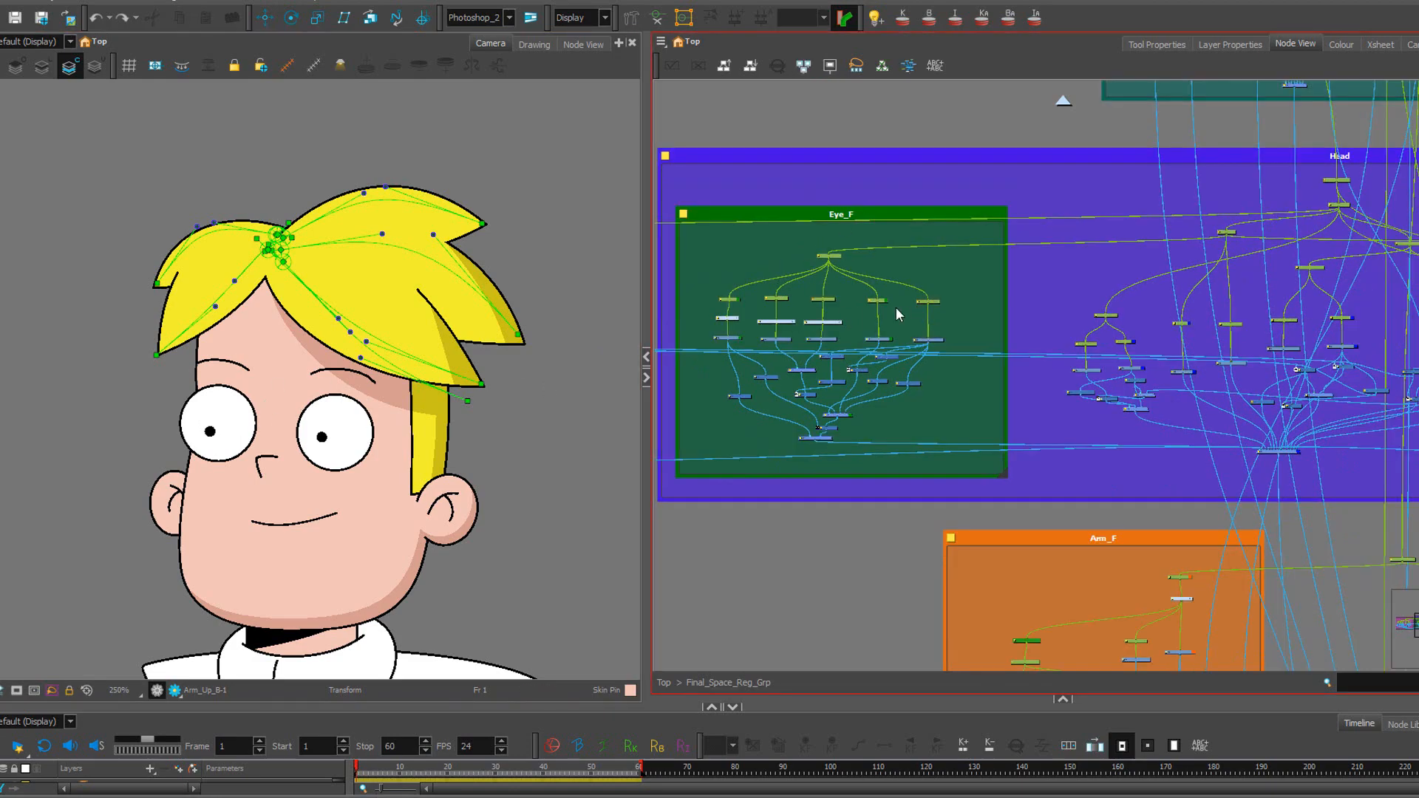
{"action": "scroll", "coordinate": [1007, 293], "scroll_direction": "down", "scroll_amount": 2}
{"action": "left_click_drag", "start_coordinate": [1320, 244], "coordinate": [1057, 242]}
{"action": "left_click_drag", "start_coordinate": [1276, 242], "coordinate": [1017, 244]}
{"action": "scroll", "coordinate": [1112, 325], "scroll_direction": "up", "scroll_amount": 4}
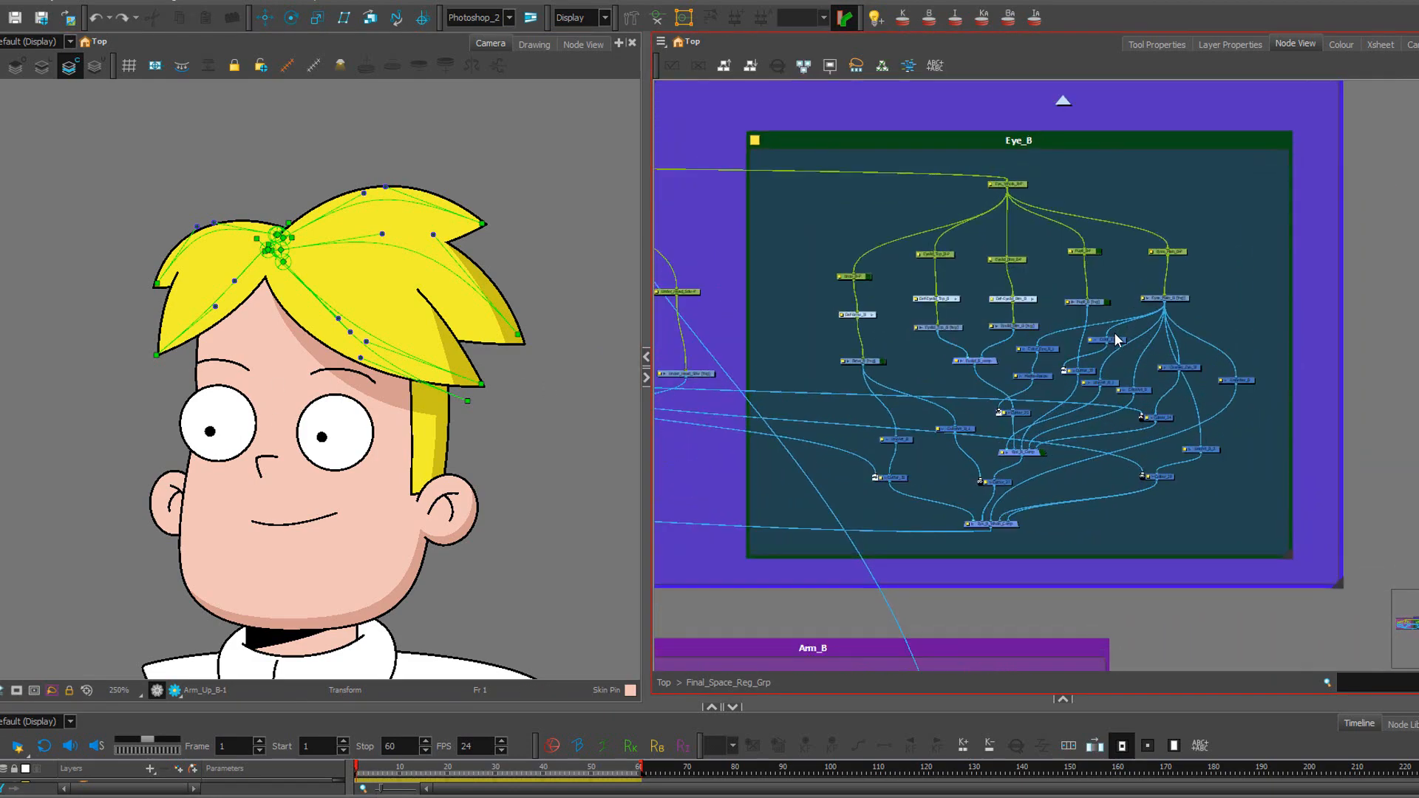
{"action": "scroll", "coordinate": [1106, 373], "scroll_direction": "up", "scroll_amount": 1}
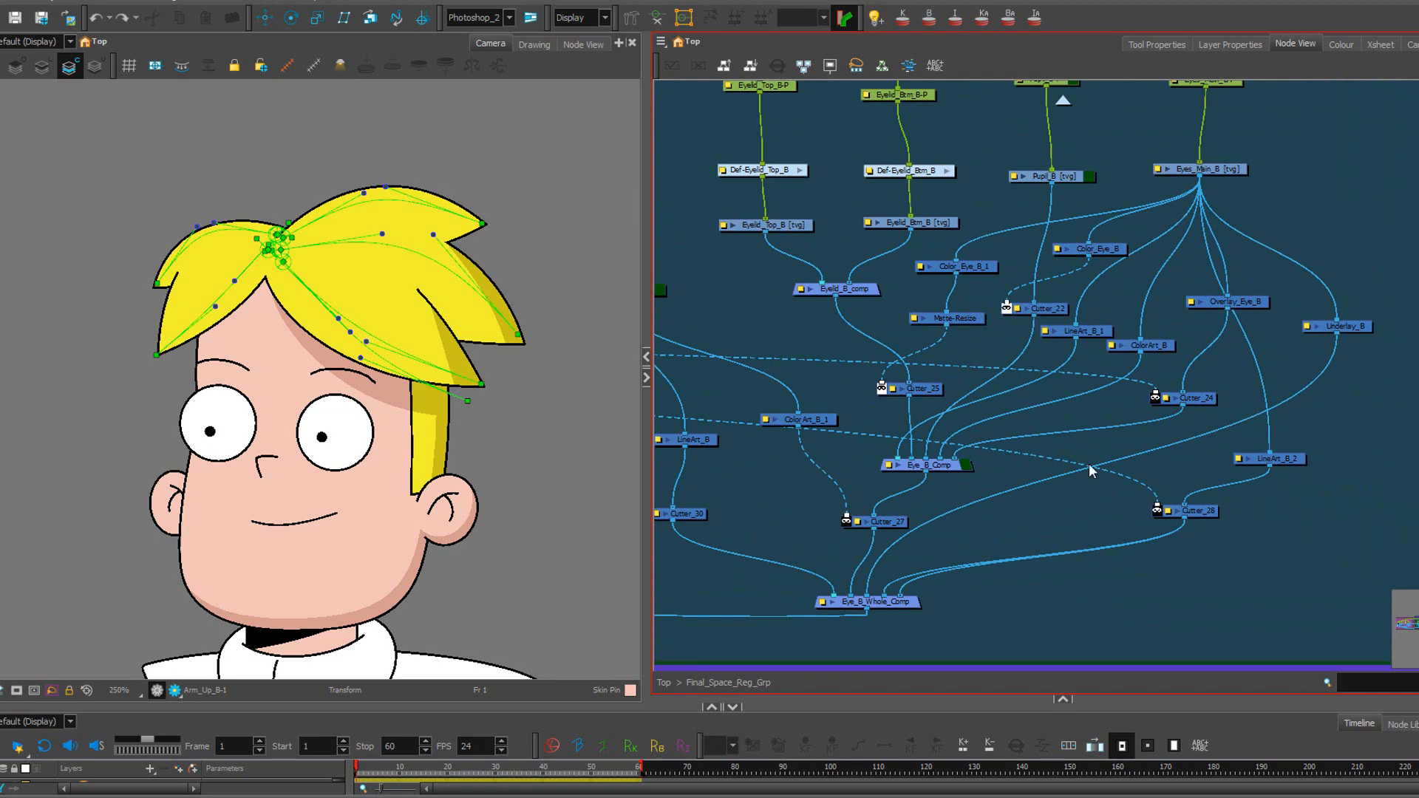
{"action": "scroll", "coordinate": [1089, 463], "scroll_direction": "down", "scroll_amount": 4}
{"action": "scroll", "coordinate": [783, 417], "scroll_direction": "up", "scroll_amount": 4}
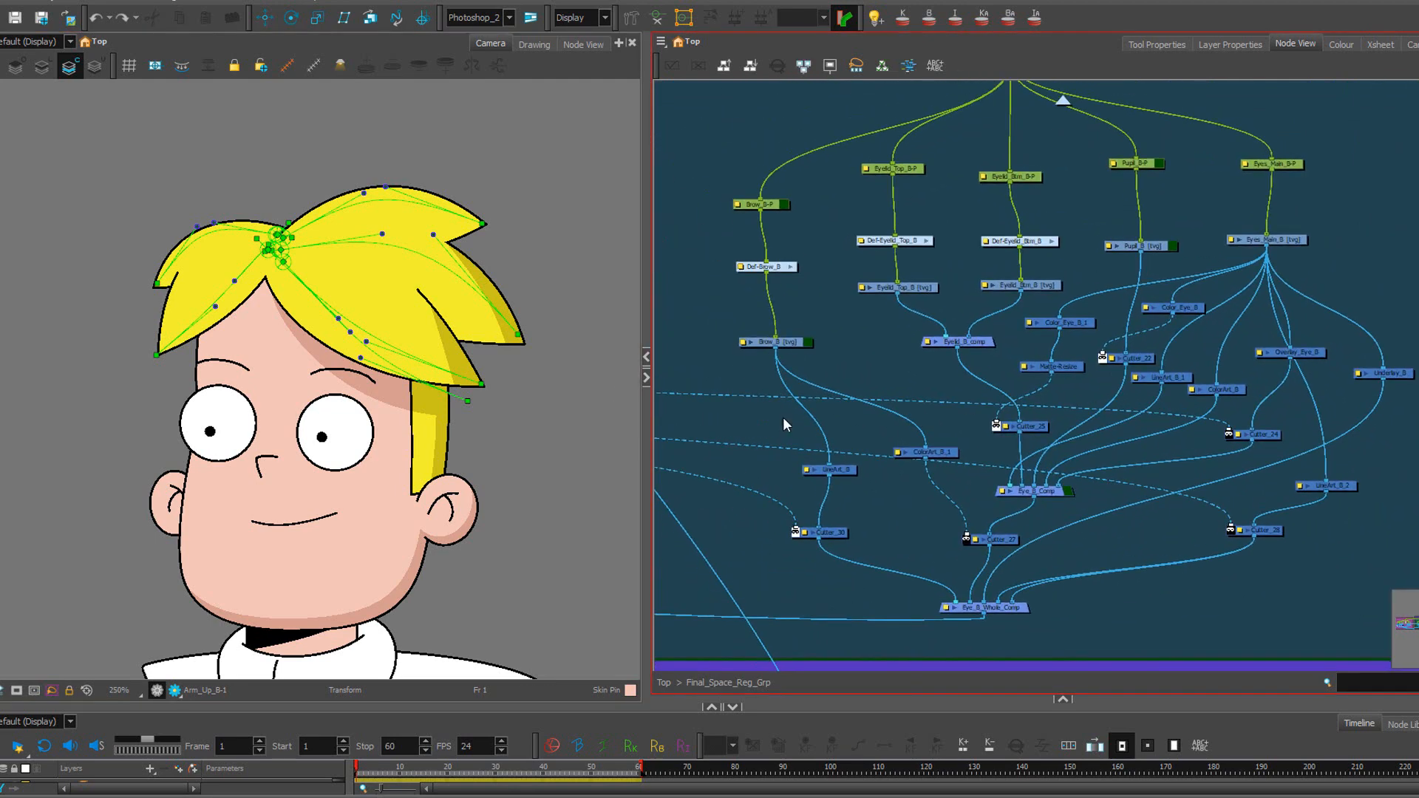
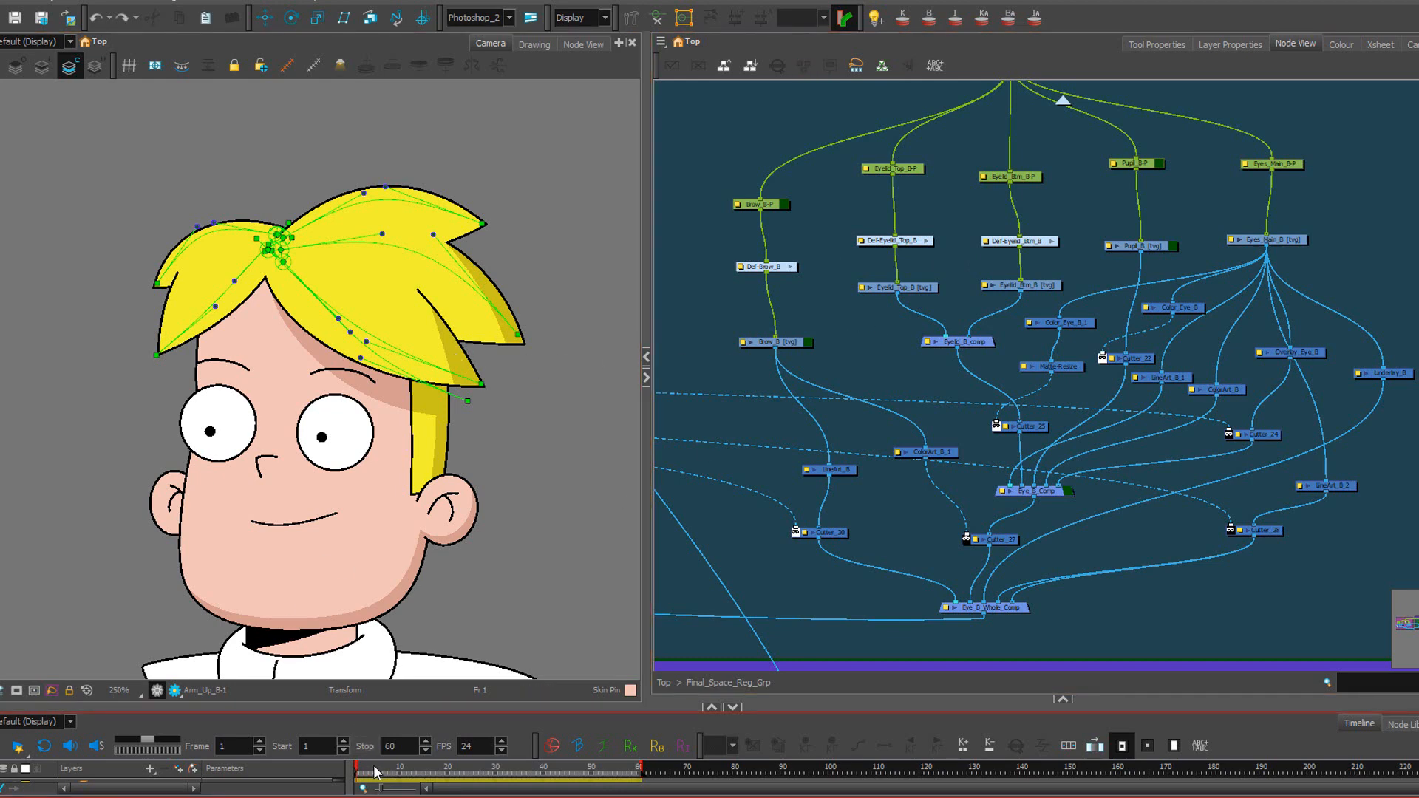
Show only the Def-Brow_B deformation controls, try bending the back eyebrow down over the eye, and undo the bends.
{"action": "left_click", "coordinate": [769, 204]}
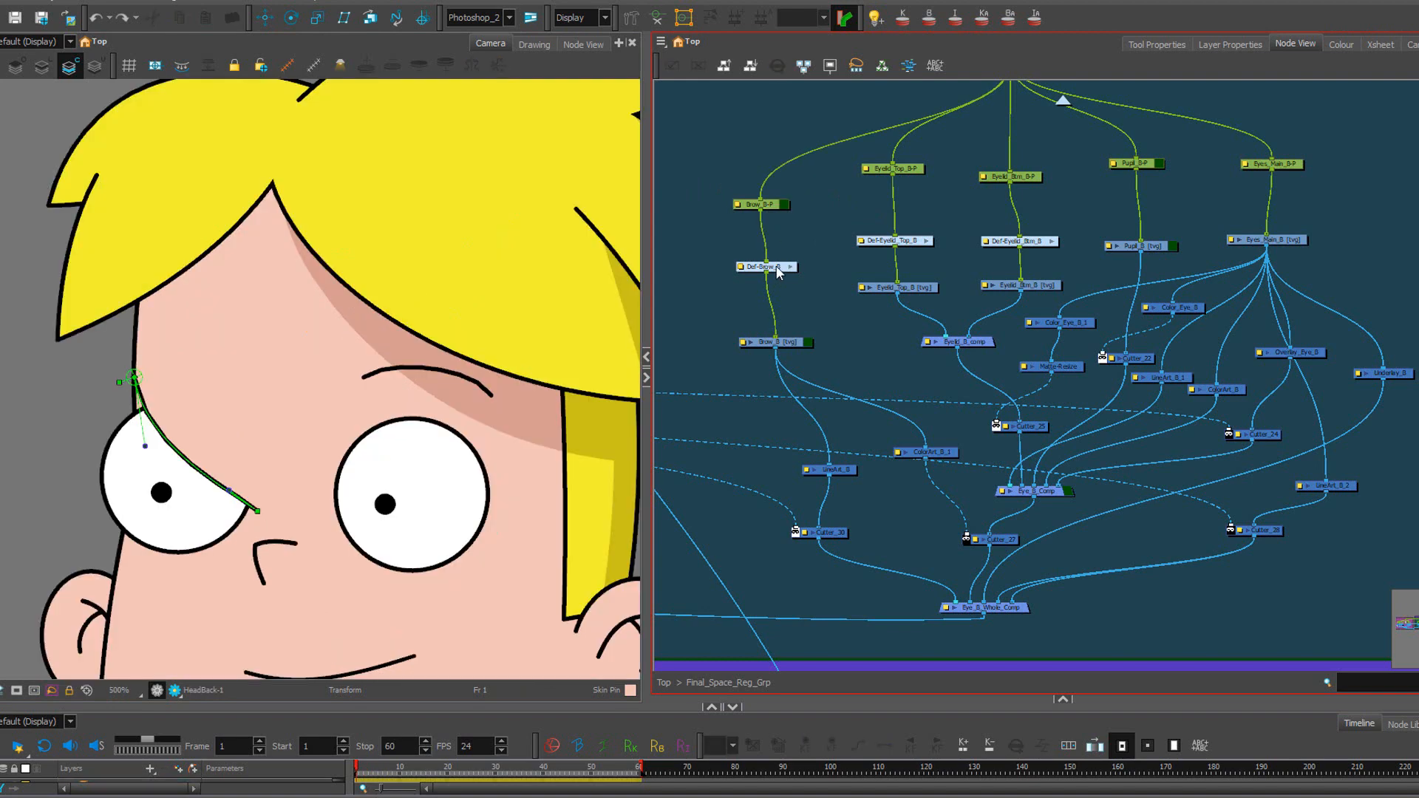
{"action": "left_click", "coordinate": [774, 266]}
{"action": "key", "text": "ctrl+z"}
{"action": "key", "text": "ctrl+z"}
{"action": "key", "text": "ctrl+z"}
{"action": "key", "text": "ctrl+z"}
{"action": "key", "text": "ctrl+z"}
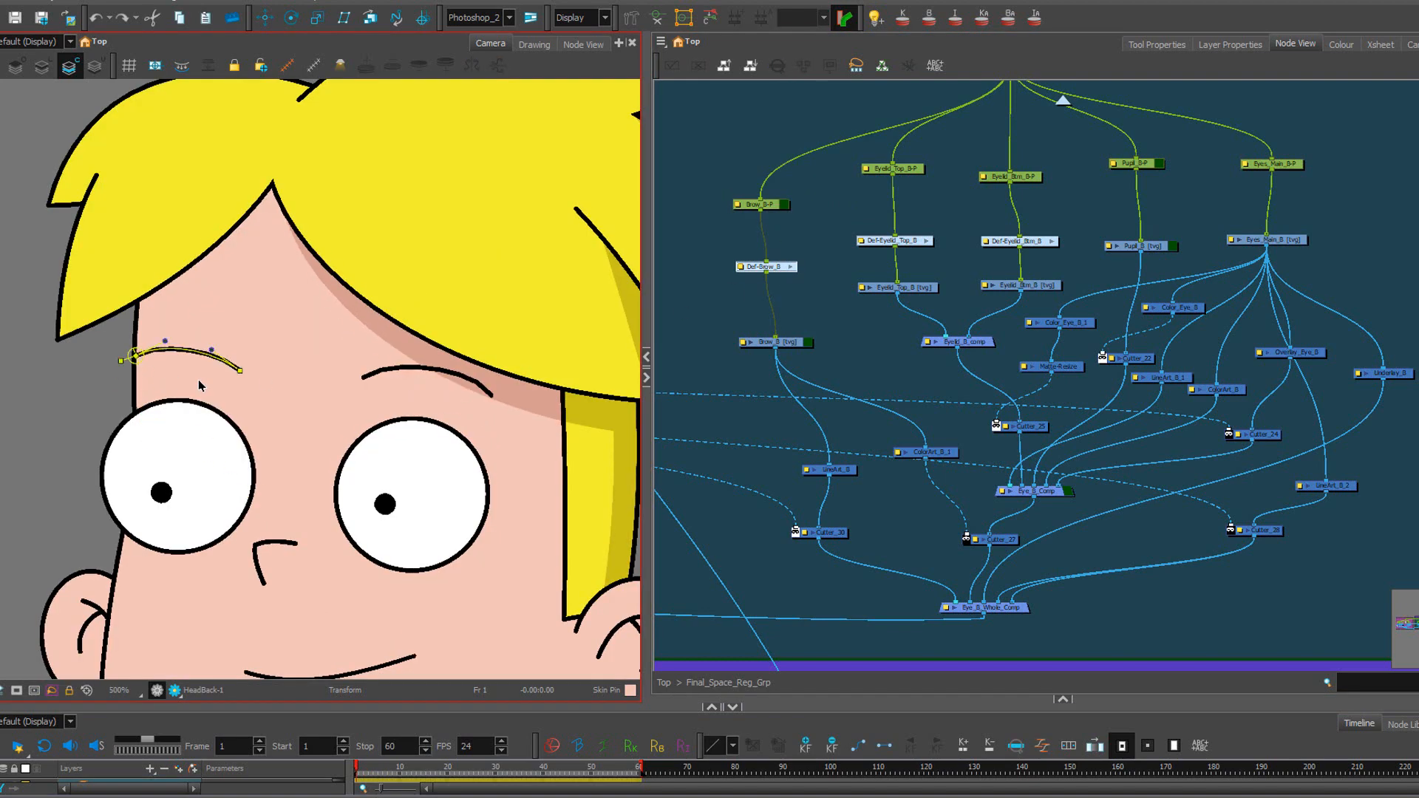
Examine the Head and Body node groups alongside the character's full figure.
{"action": "scroll", "coordinate": [815, 269], "scroll_direction": "down", "scroll_amount": 3}
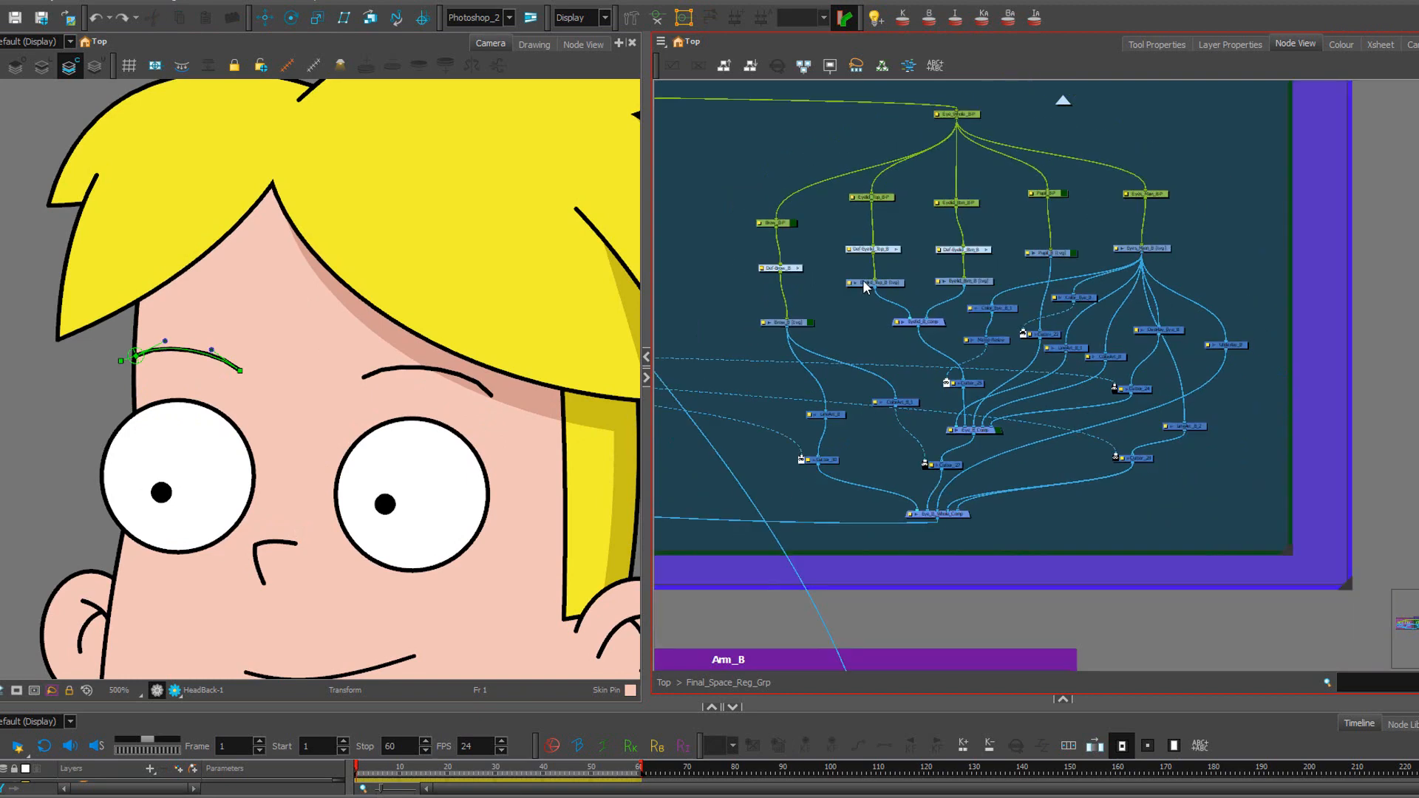
{"action": "left_click_drag", "start_coordinate": [863, 308], "coordinate": [876, 324]}
{"action": "scroll", "coordinate": [876, 323], "scroll_direction": "down", "scroll_amount": 4}
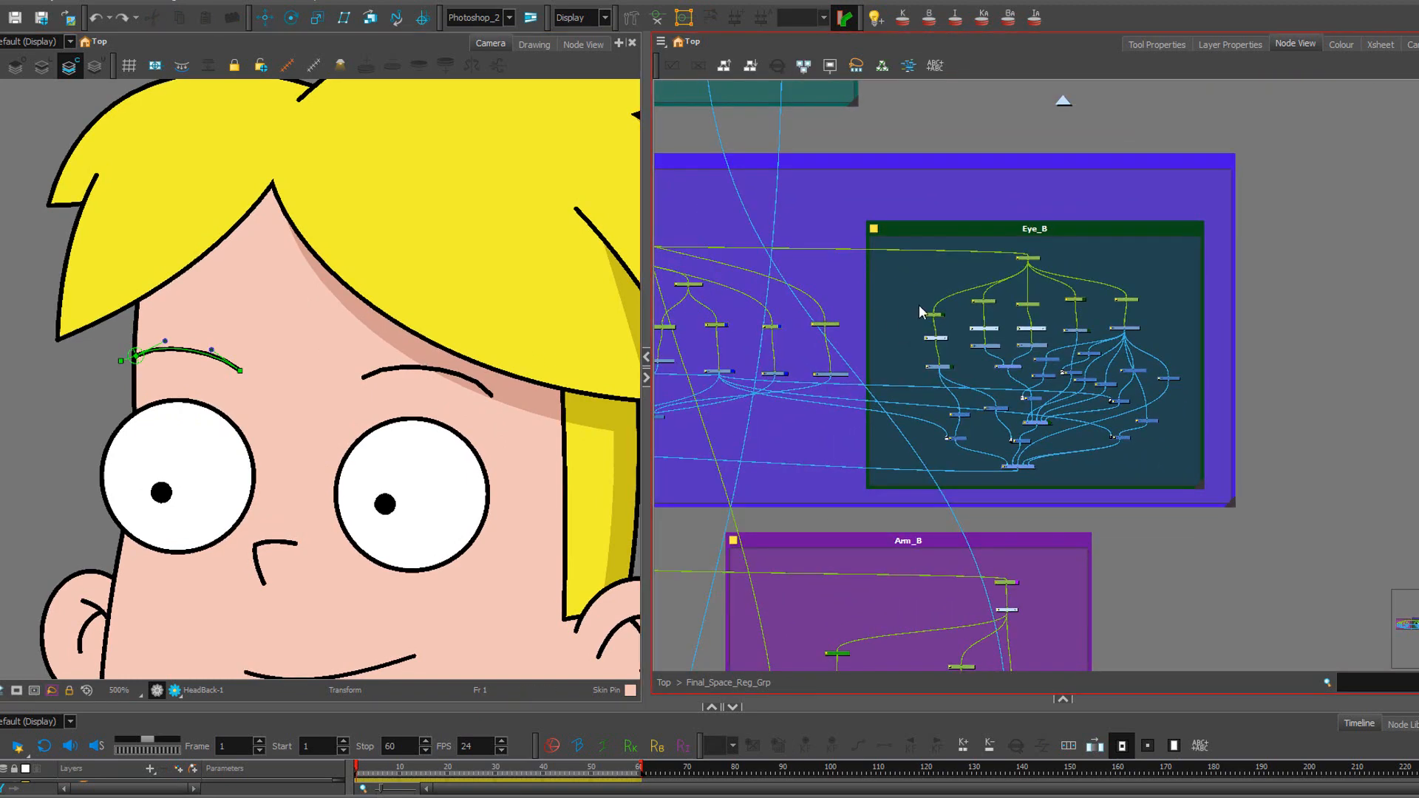
{"action": "scroll", "coordinate": [919, 304], "scroll_direction": "down", "scroll_amount": 1}
{"action": "scroll", "coordinate": [901, 316], "scroll_direction": "up", "scroll_amount": 2}
{"action": "left_click_drag", "start_coordinate": [929, 331], "coordinate": [1165, 369]}
{"action": "scroll", "coordinate": [928, 395], "scroll_direction": "down", "scroll_amount": 3}
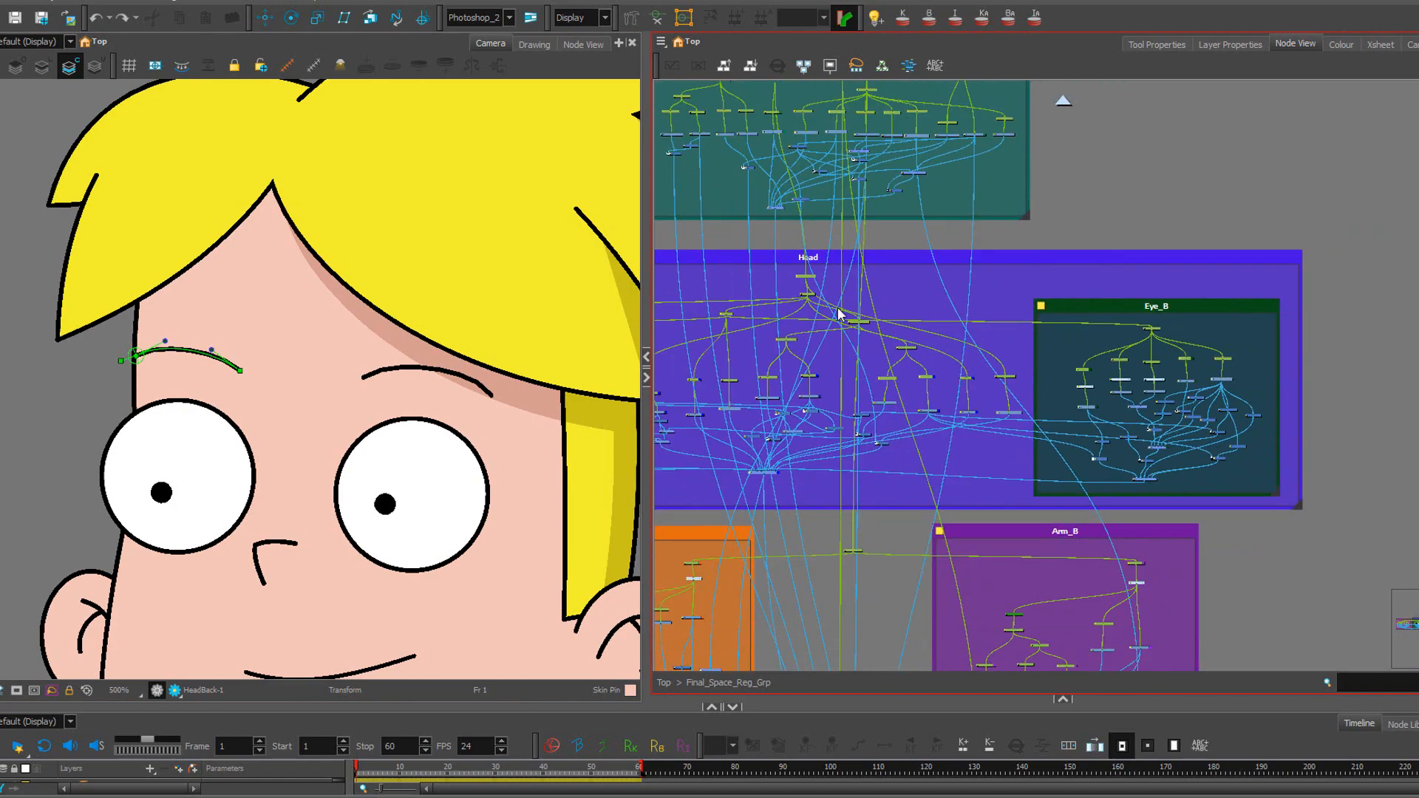
{"action": "left_click_drag", "start_coordinate": [845, 260], "coordinate": [929, 348]}
{"action": "scroll", "coordinate": [880, 300], "scroll_direction": "up", "scroll_amount": 1}
{"action": "scroll", "coordinate": [881, 300], "scroll_direction": "up", "scroll_amount": 3}
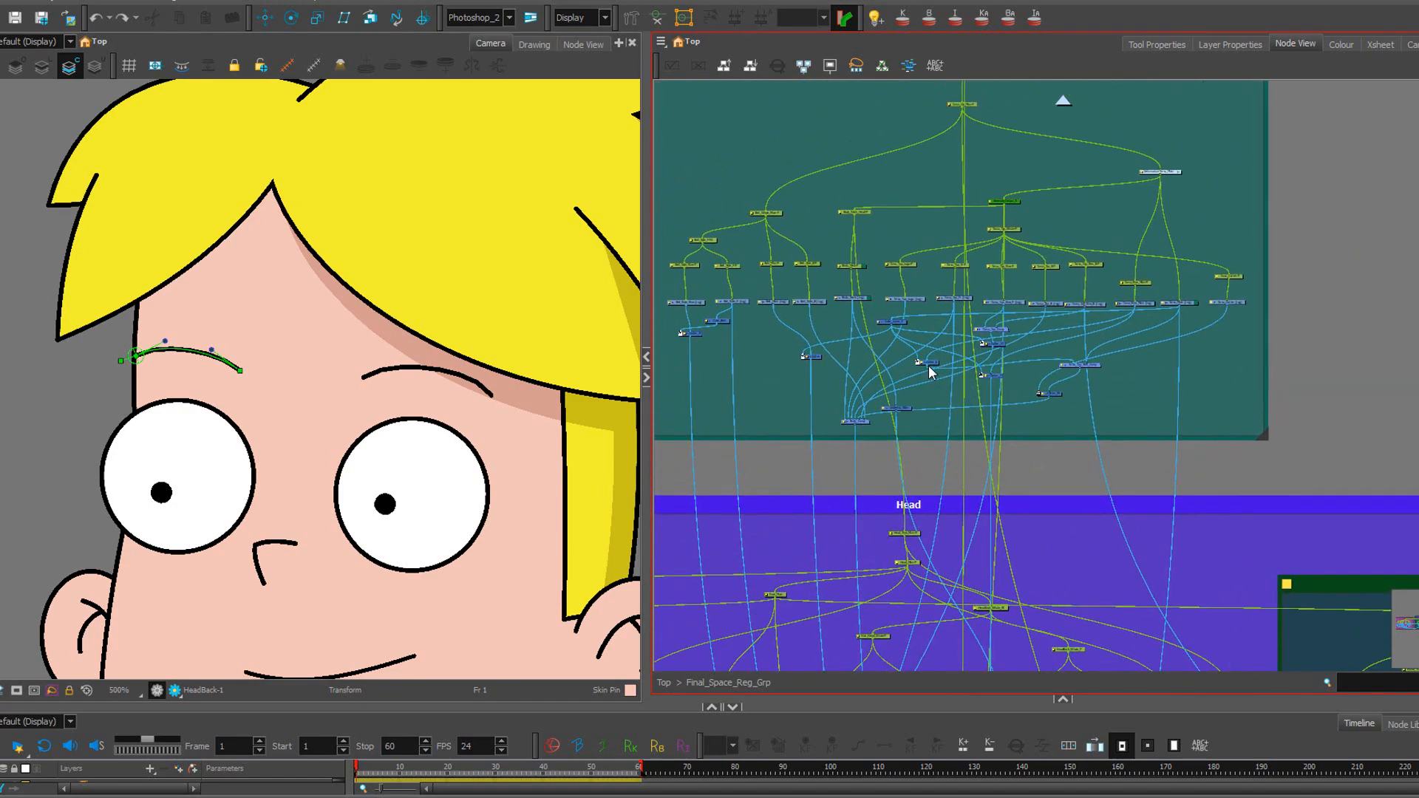
{"action": "scroll", "coordinate": [484, 374], "scroll_direction": "down", "scroll_amount": 5}
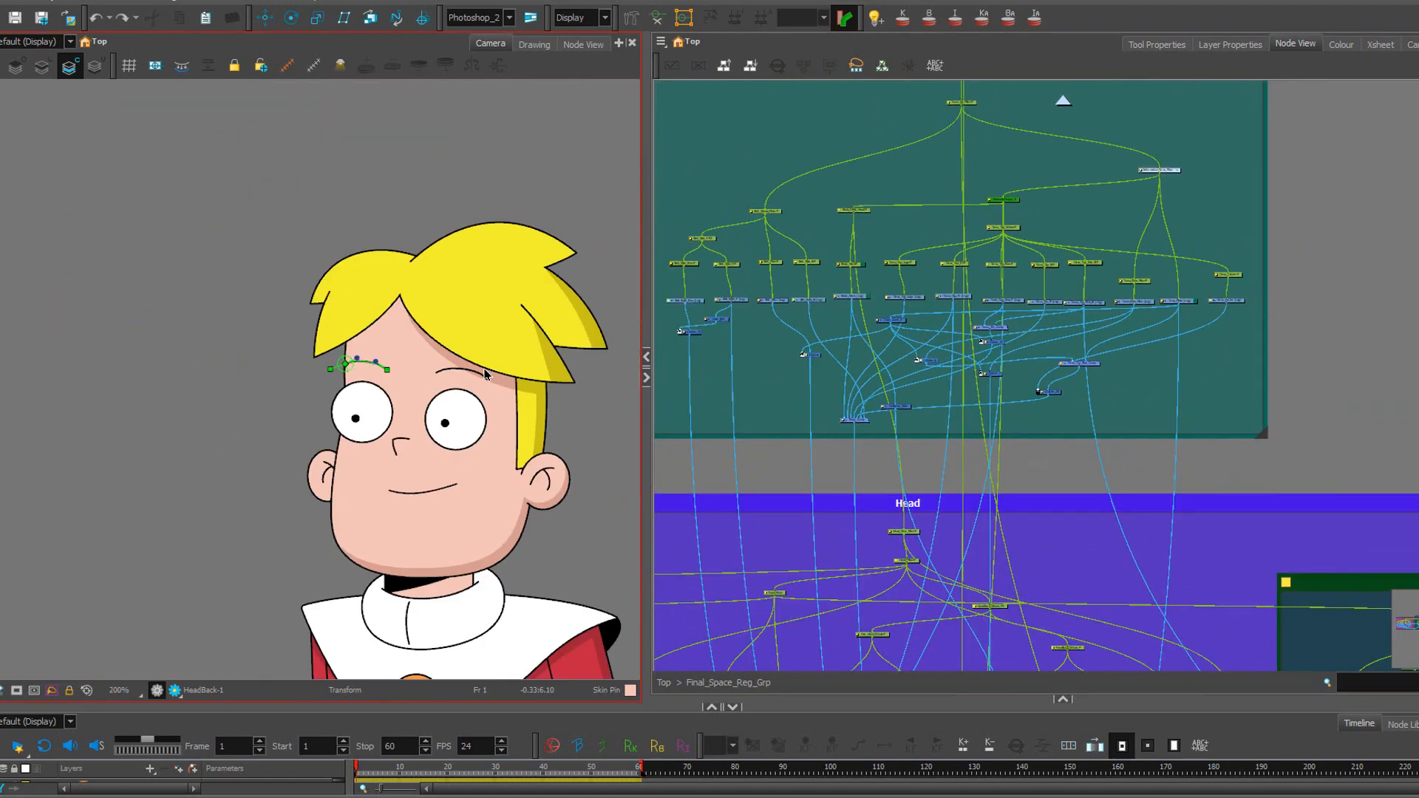
{"action": "left_click_drag", "start_coordinate": [441, 379], "coordinate": [380, 292]}
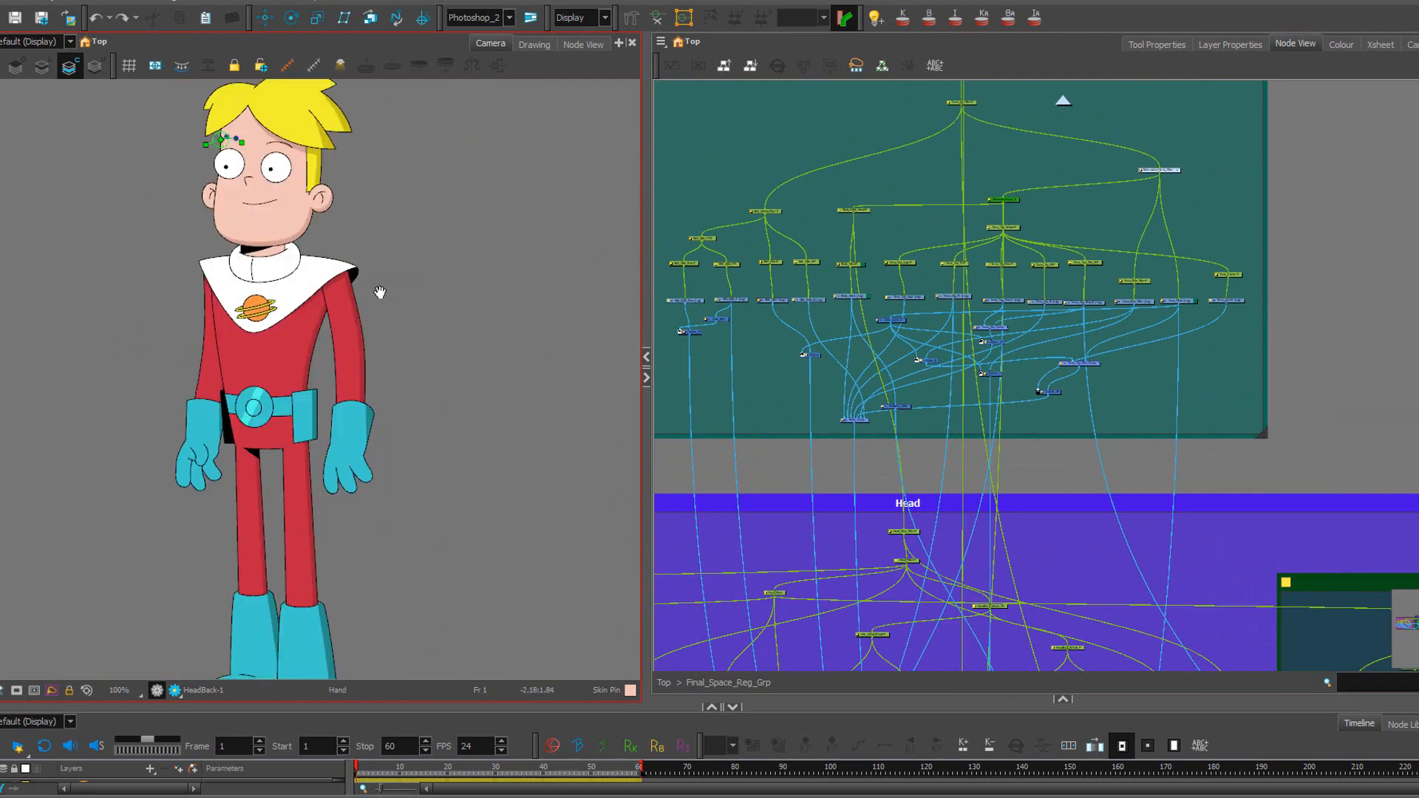
{"action": "scroll", "coordinate": [380, 291], "scroll_direction": "down", "scroll_amount": 2}
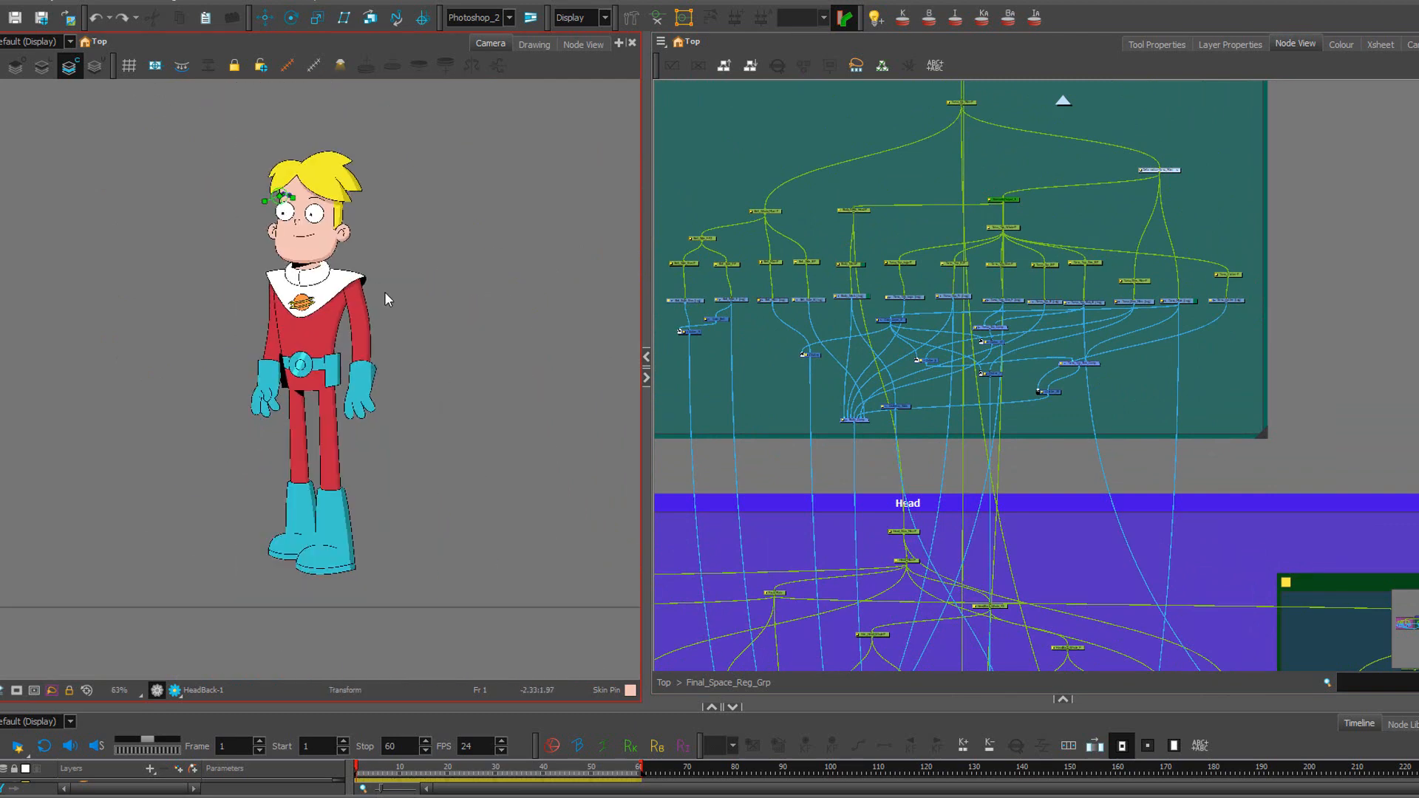
{"action": "scroll", "coordinate": [380, 291], "scroll_direction": "up", "scroll_amount": 1}
{"action": "scroll", "coordinate": [999, 206], "scroll_direction": "up", "scroll_amount": 2}
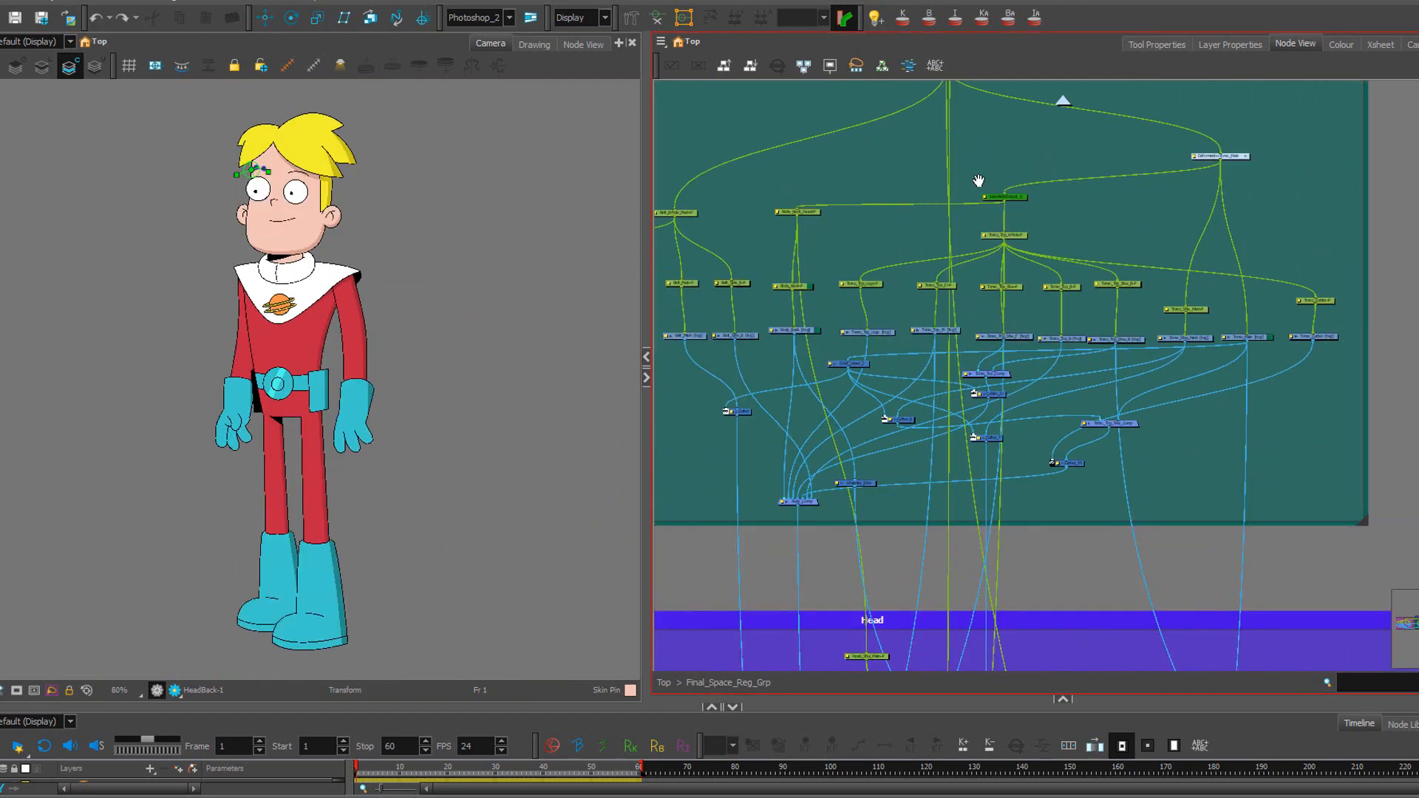
{"action": "scroll", "coordinate": [978, 181], "scroll_direction": "up", "scroll_amount": 2}
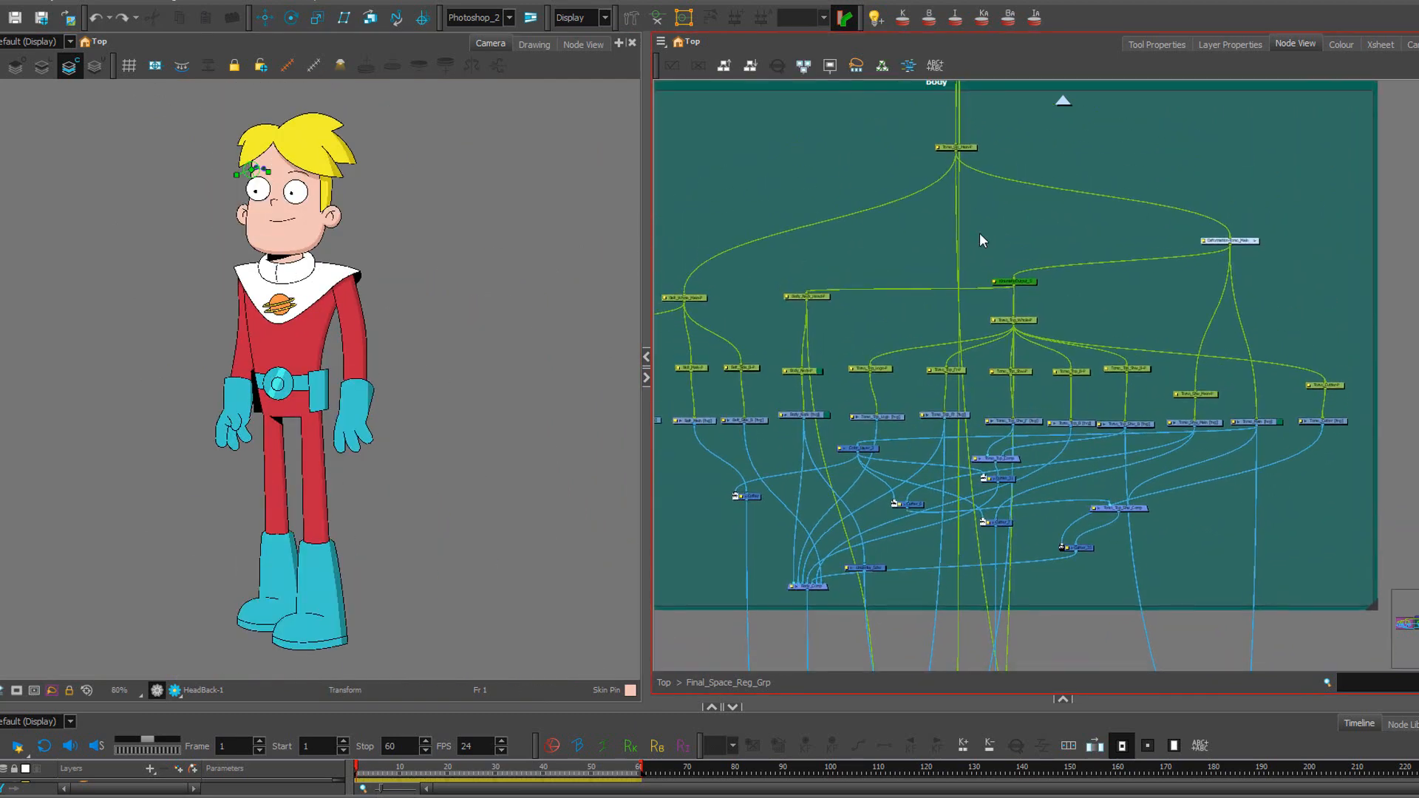
{"action": "scroll", "coordinate": [987, 237], "scroll_direction": "up", "scroll_amount": 2}
{"action": "scroll", "coordinate": [1054, 335], "scroll_direction": "down", "scroll_amount": 4}
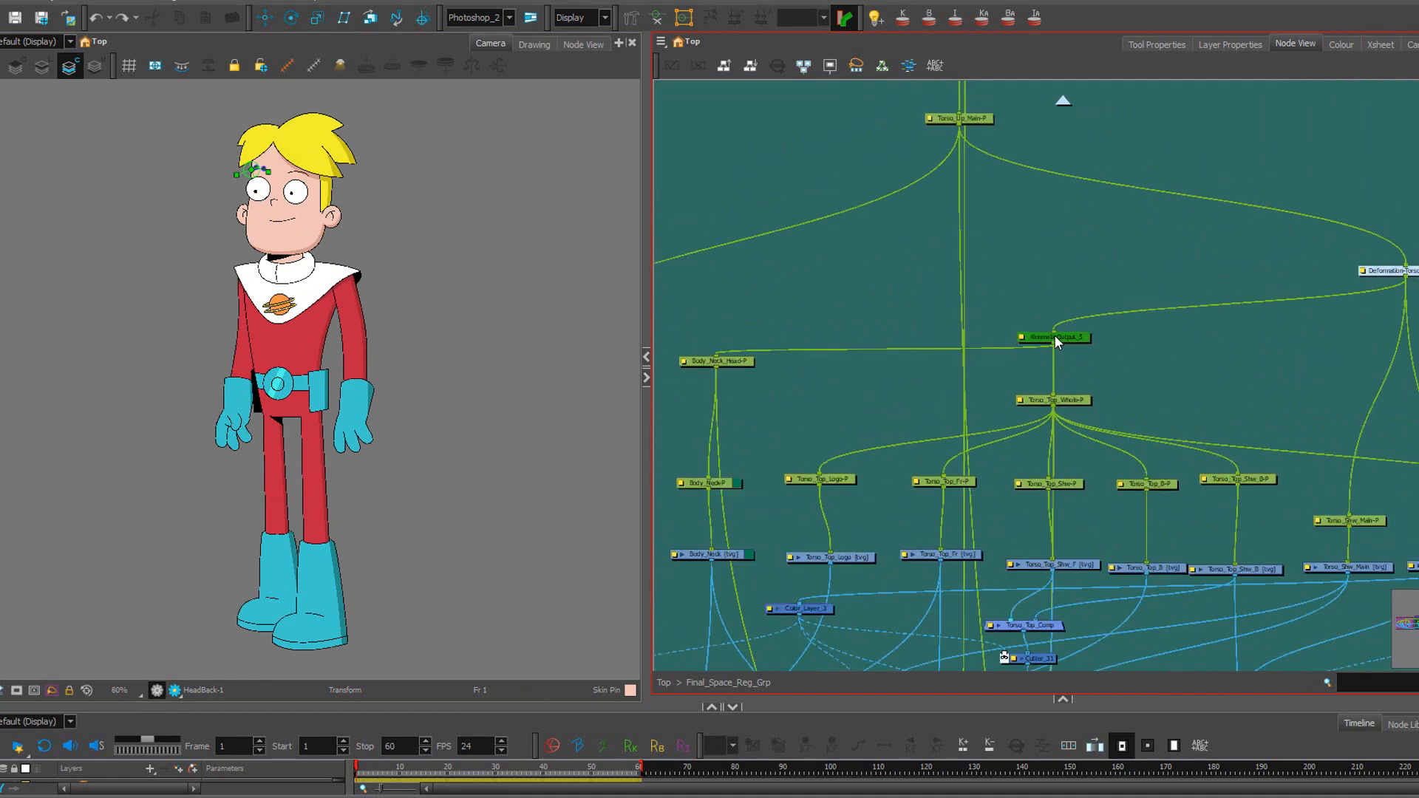
Select the Deformation-Torso_Main group in the Body group and show all of the character's deformation controls.
{"action": "left_click", "coordinate": [1247, 240]}
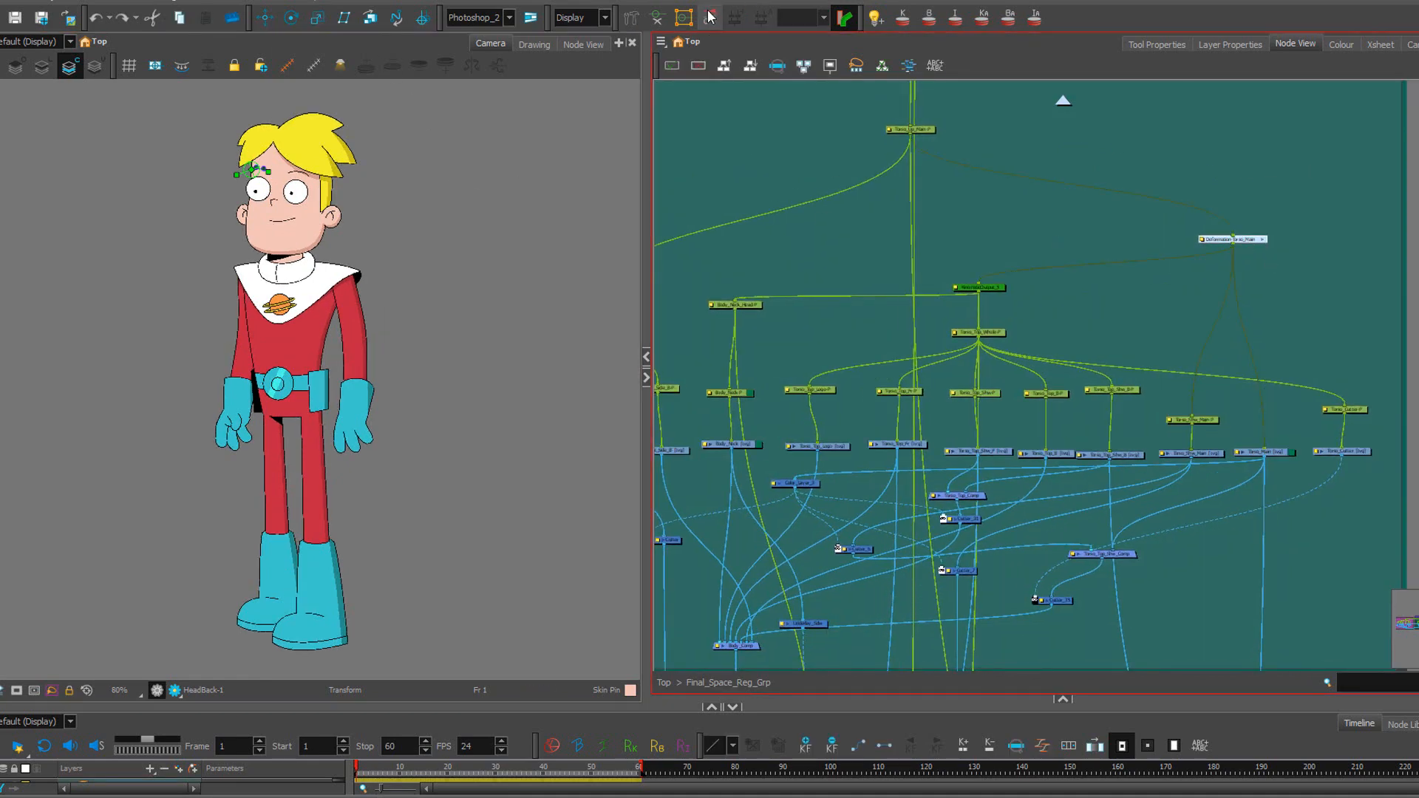
{"action": "left_click", "coordinate": [654, 20]}
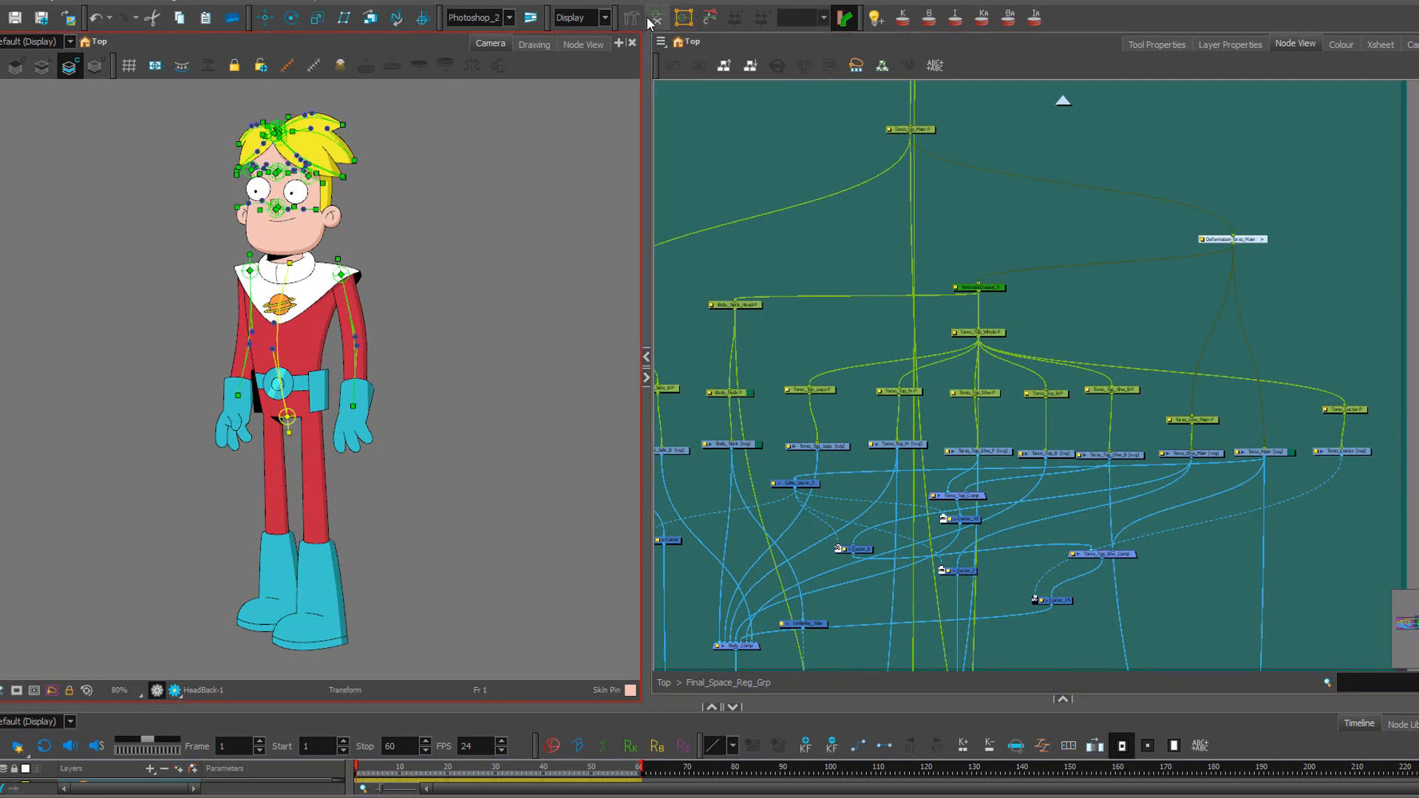
{"action": "scroll", "coordinate": [328, 221], "scroll_direction": "up", "scroll_amount": 2}
{"action": "left_click_drag", "start_coordinate": [403, 300], "coordinate": [416, 237]}
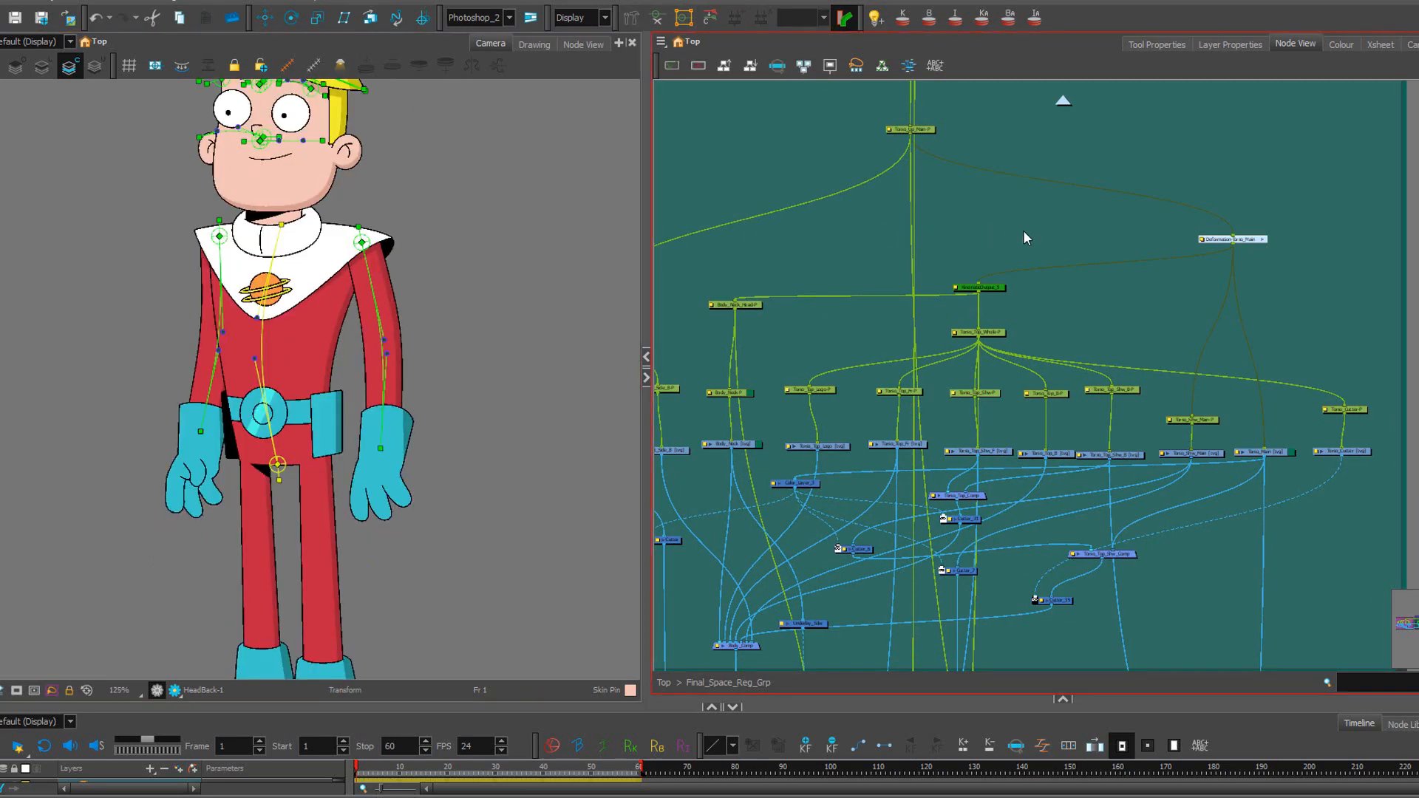
{"action": "scroll", "coordinate": [1224, 261], "scroll_direction": "up", "scroll_amount": 4}
{"action": "left_click_drag", "start_coordinate": [999, 220], "coordinate": [786, 311]}
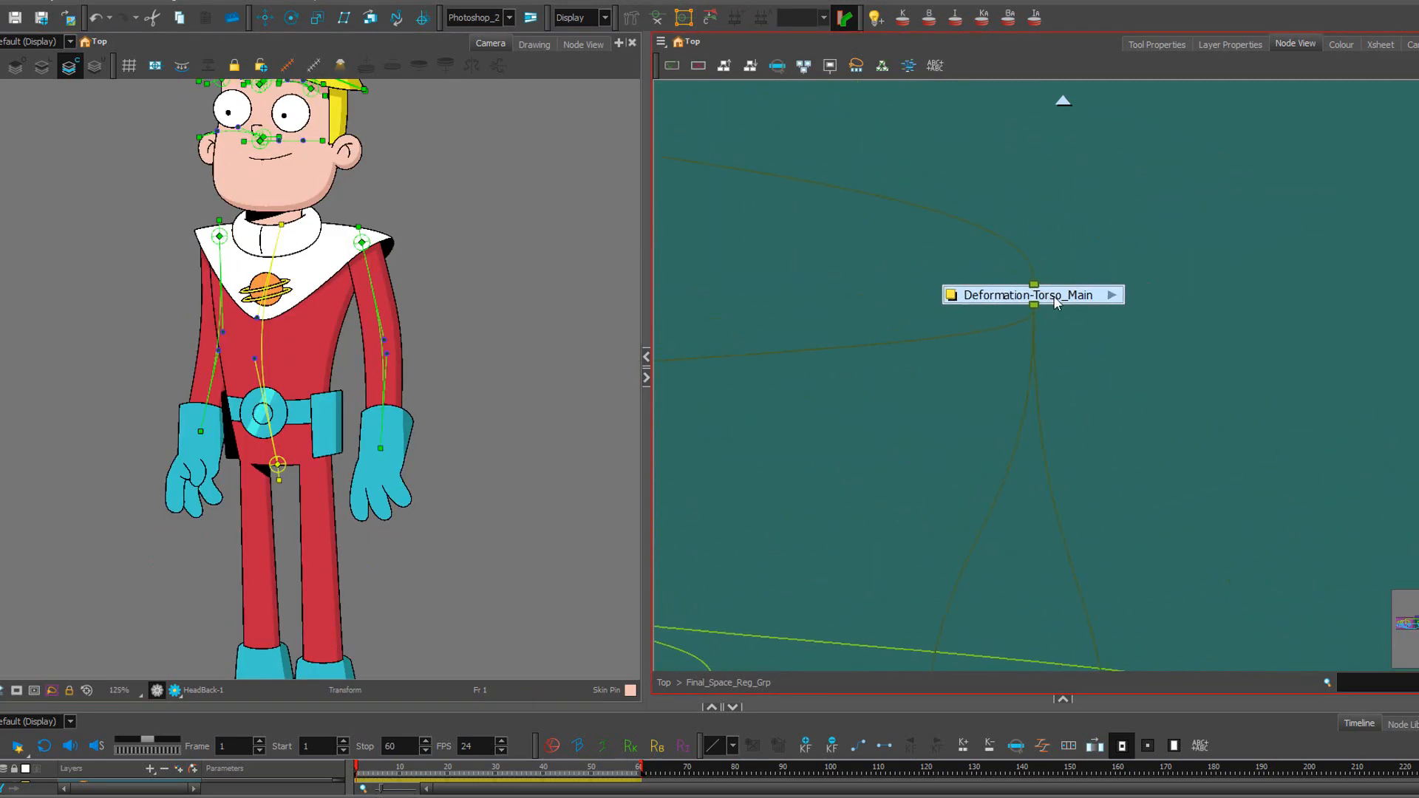
{"action": "left_click_drag", "start_coordinate": [1064, 299], "coordinate": [1038, 299]}
{"action": "scroll", "coordinate": [382, 227], "scroll_direction": "down", "scroll_amount": 2}
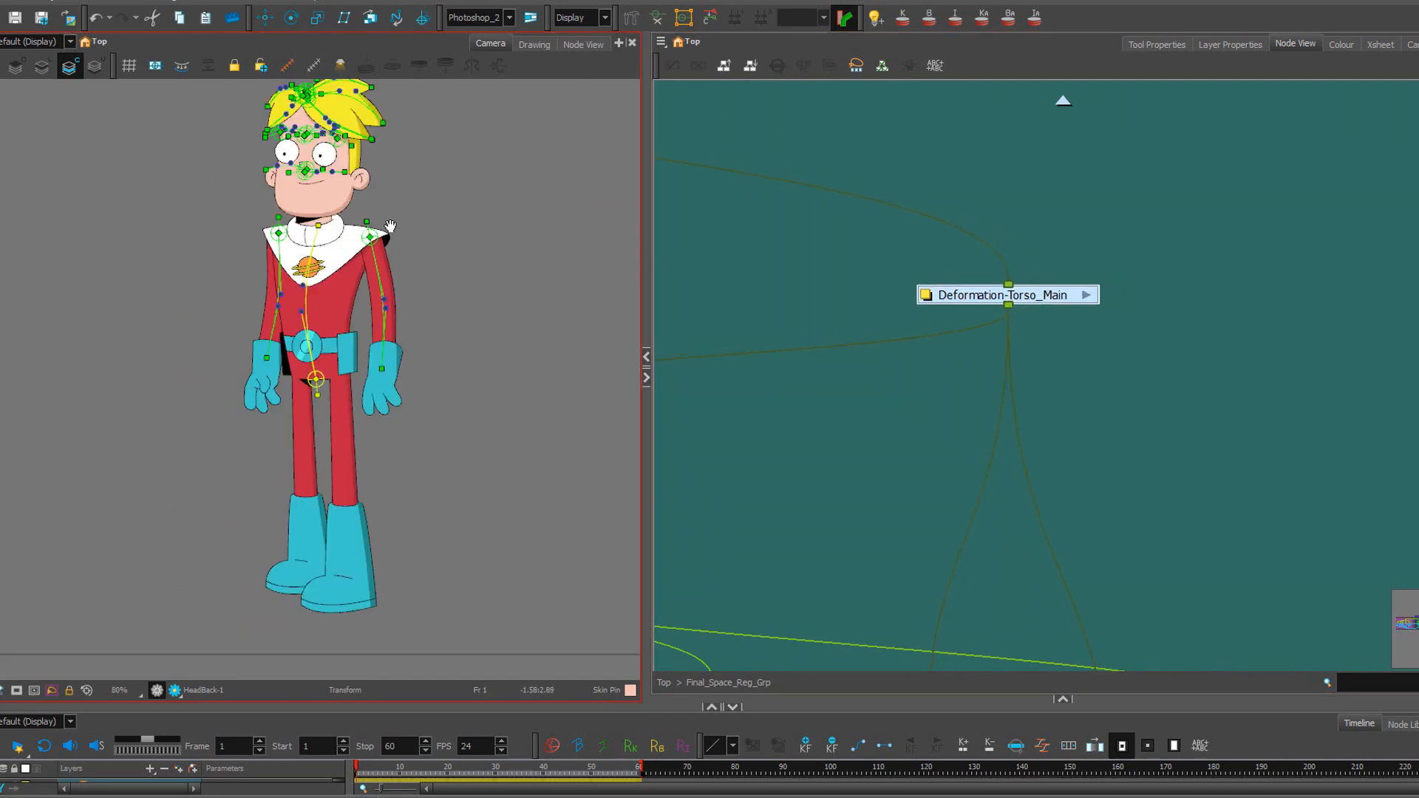
Try shifting the torso sideways by its neck point and tilting the upper body both ways with the upper curve handle.
{"action": "left_click_drag", "start_coordinate": [424, 185], "coordinate": [417, 229]}
{"action": "scroll", "coordinate": [304, 310], "scroll_direction": "up", "scroll_amount": 3}
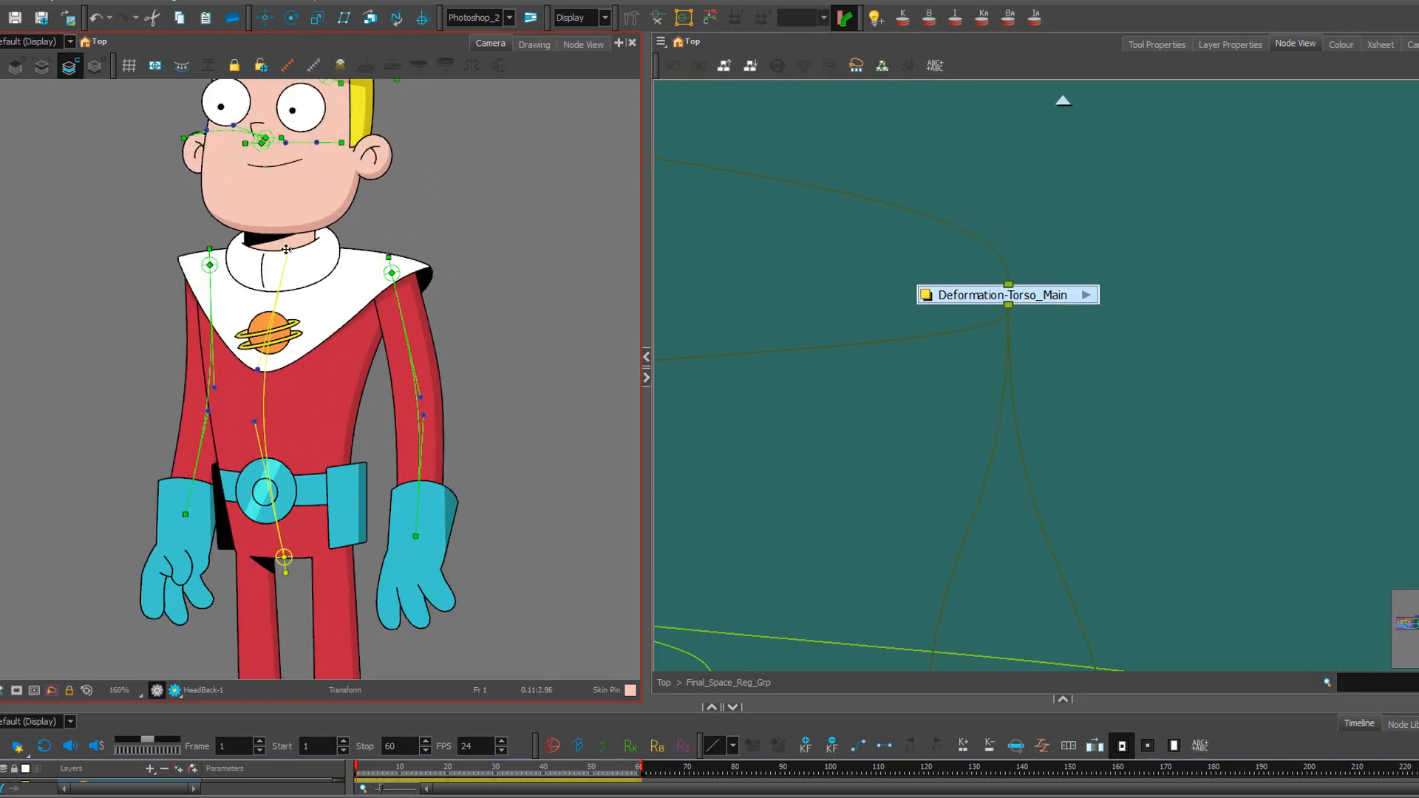
{"action": "left_click_drag", "start_coordinate": [286, 249], "coordinate": [213, 251]}
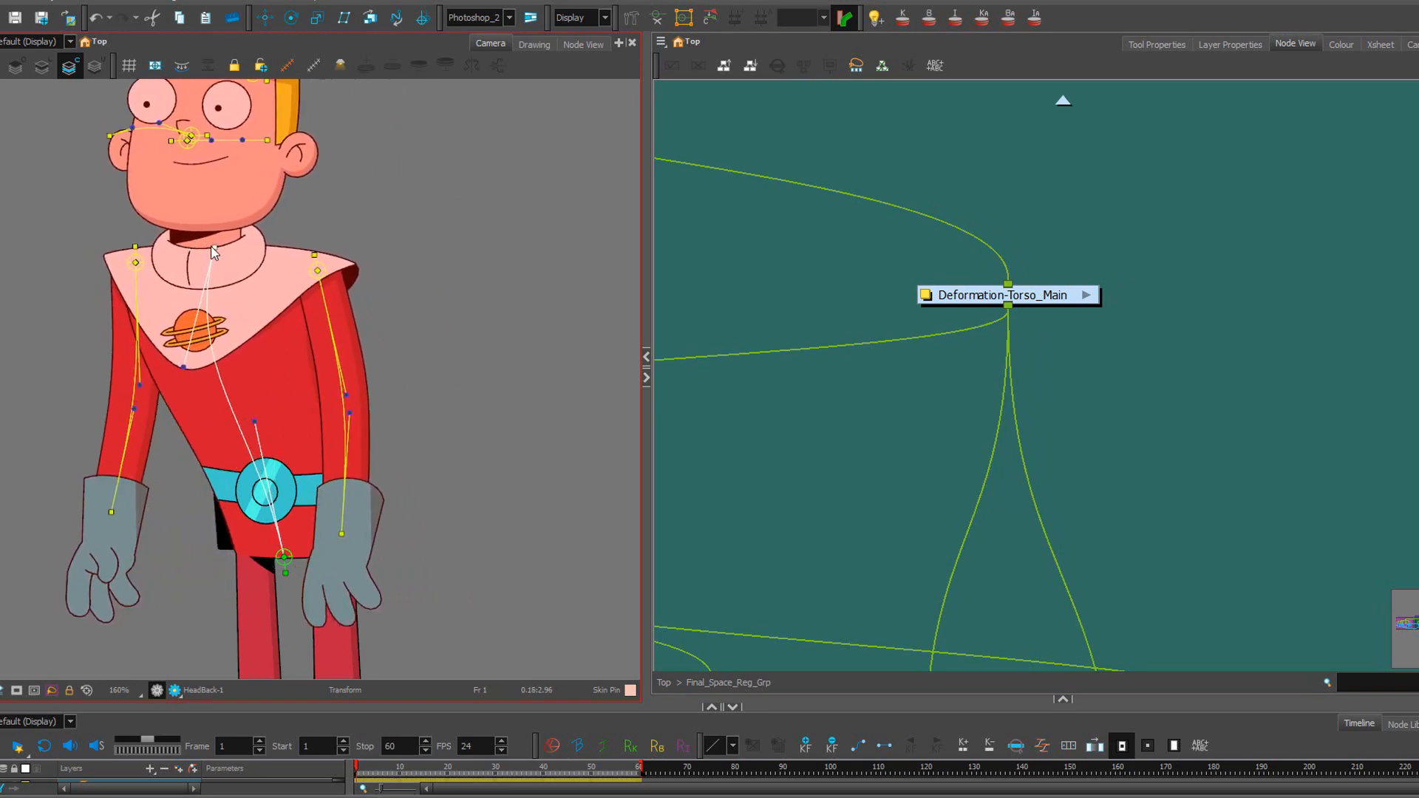
{"action": "scroll", "coordinate": [213, 252], "scroll_direction": "down", "scroll_amount": 3}
{"action": "scroll", "coordinate": [290, 332], "scroll_direction": "up", "scroll_amount": 3}
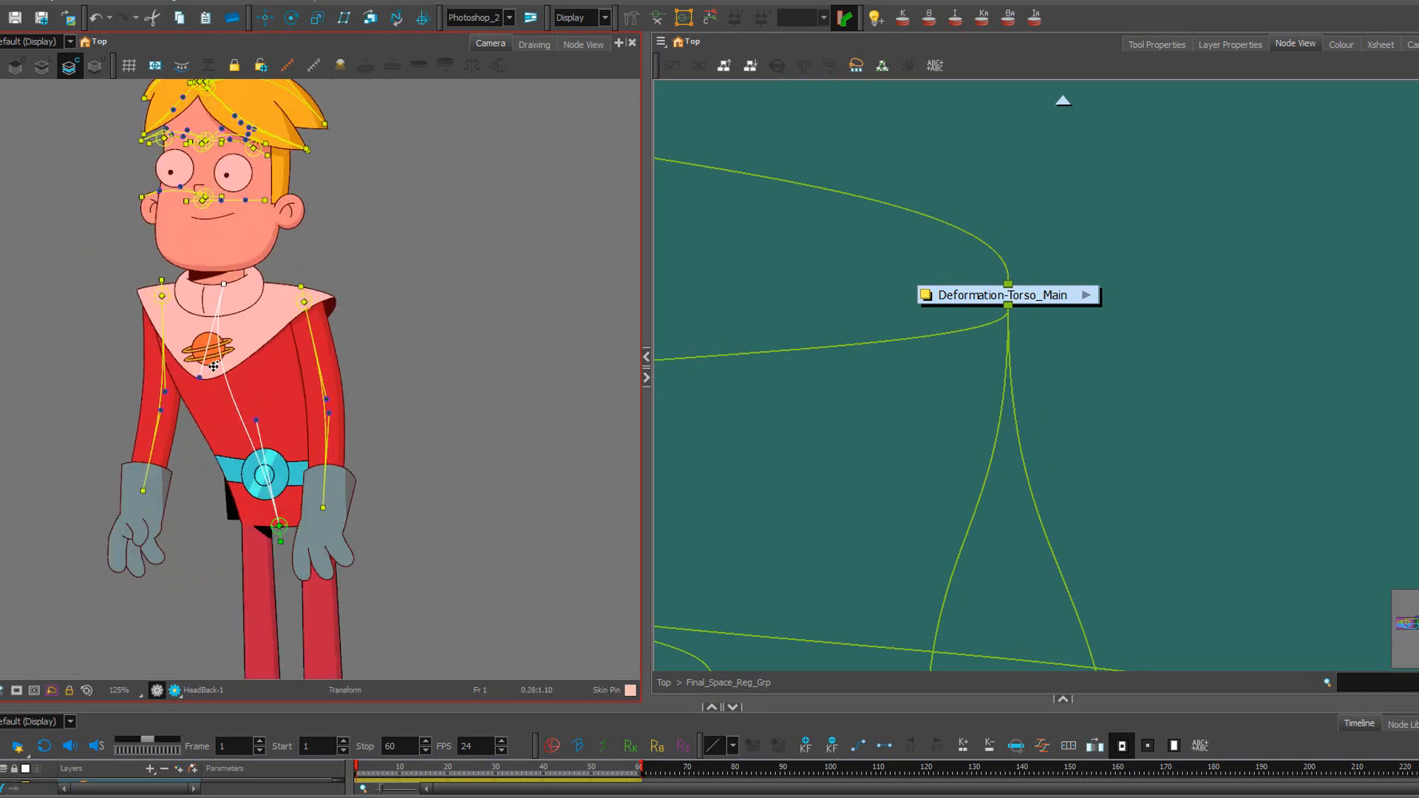
{"action": "left_click_drag", "start_coordinate": [197, 376], "coordinate": [242, 345]}
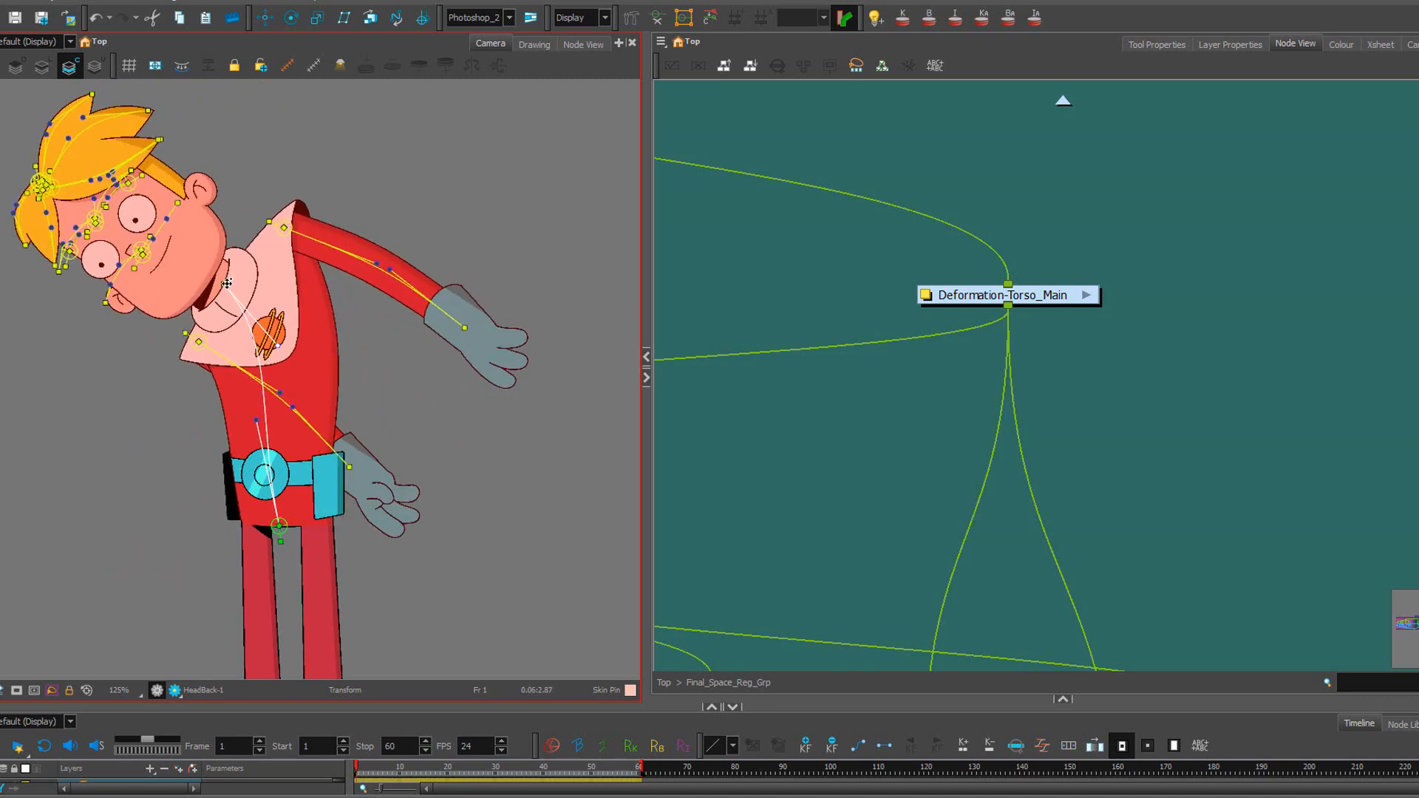
{"action": "left_click_drag", "start_coordinate": [251, 269], "coordinate": [275, 314]}
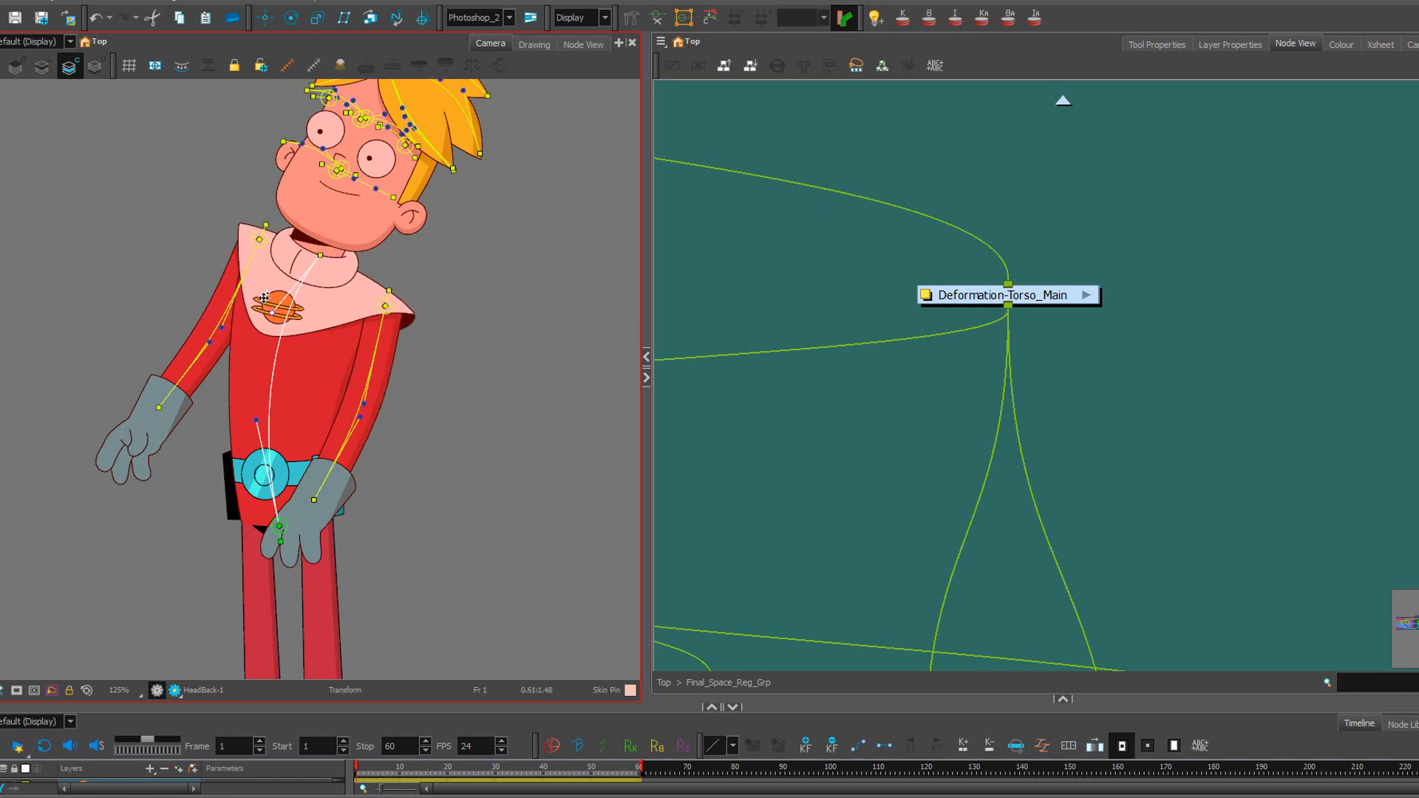
{"action": "mouse_move", "coordinate": [264, 298]}
{"action": "left_mouse_down"}
{"action": "mouse_move", "coordinate": [325, 324]}
{"action": "mouse_move", "coordinate": [229, 318]}
{"action": "mouse_move", "coordinate": [287, 310]}
{"action": "left_mouse_up"}
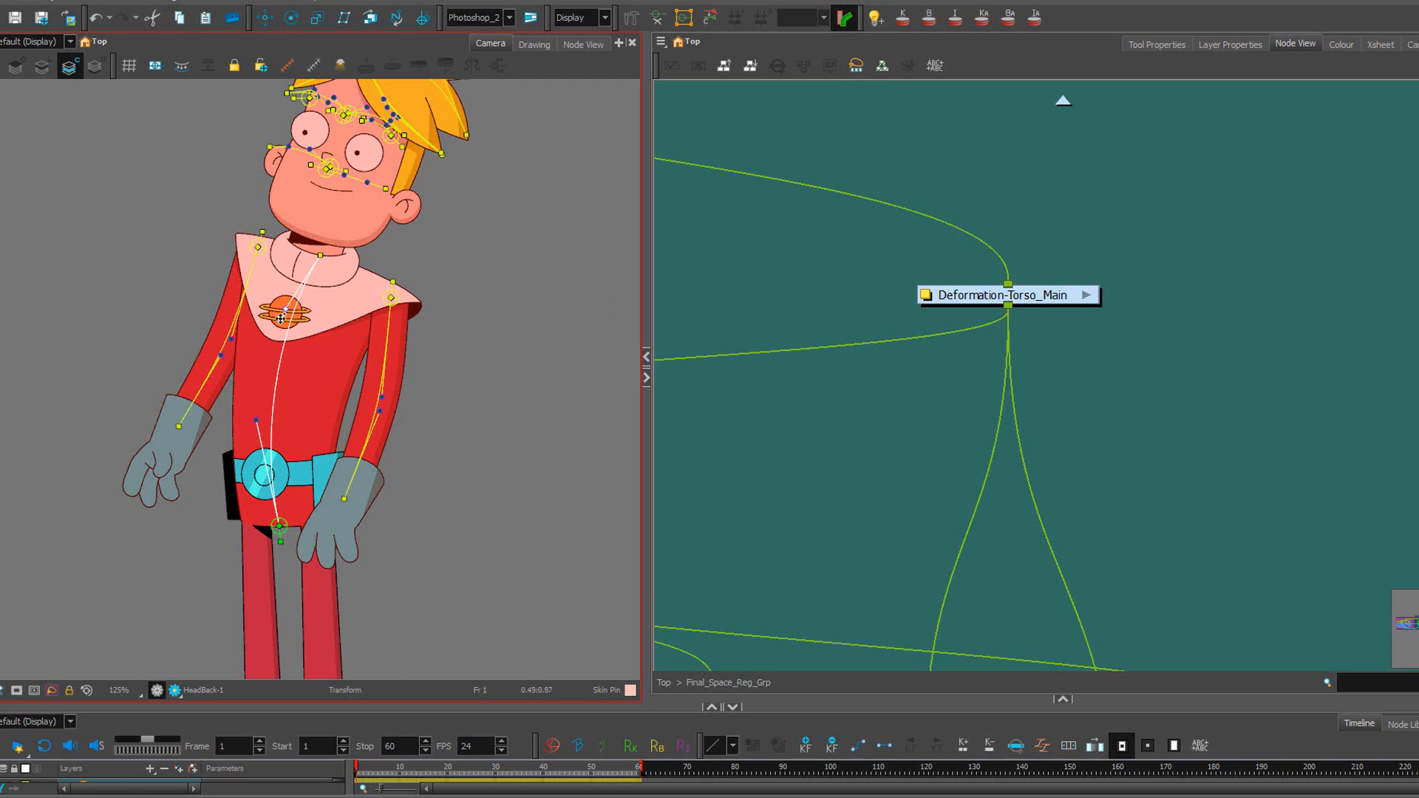
{"action": "left_click_drag", "start_coordinate": [305, 307], "coordinate": [329, 305]}
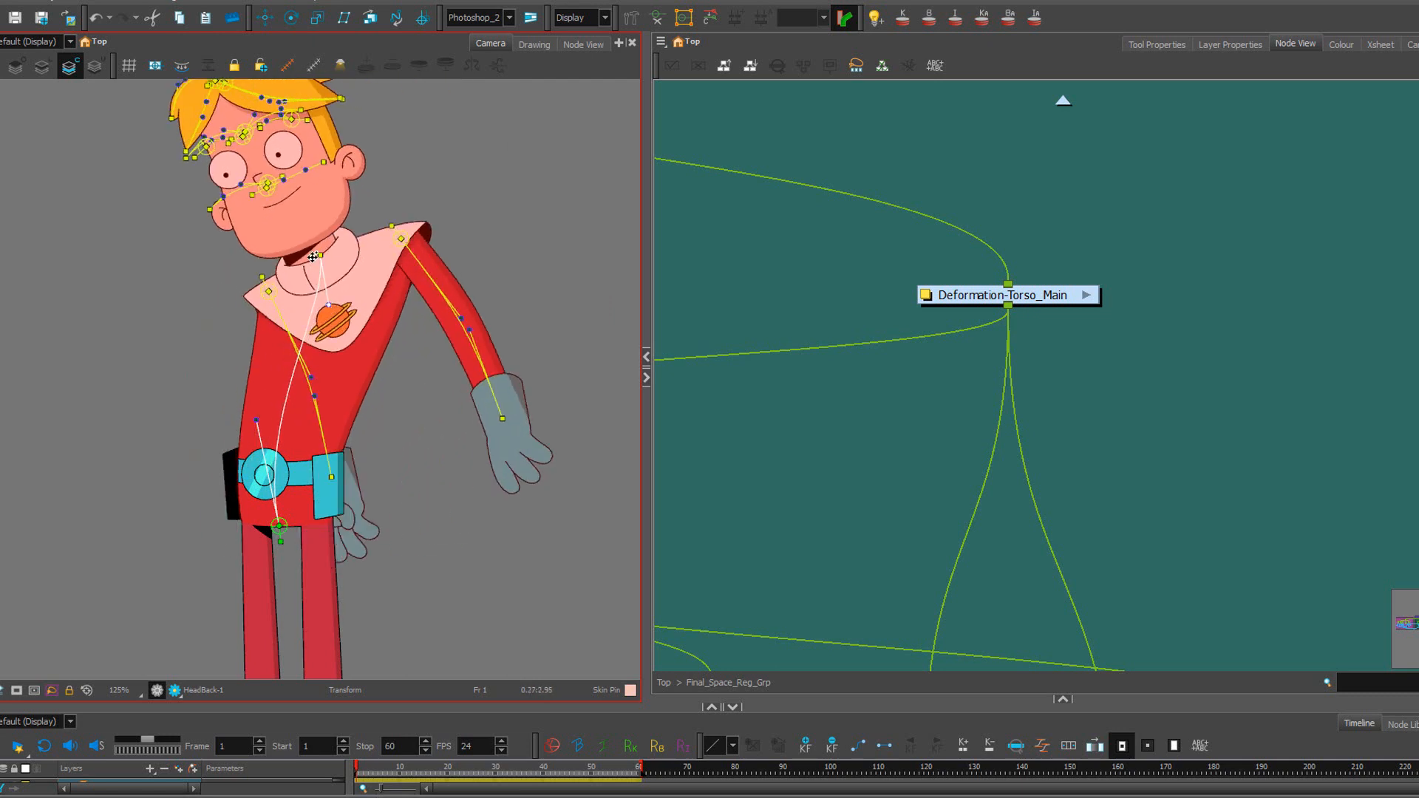
Try bending the torso far forward by its neck point, preview the pose as a render, and return to the working view.
{"action": "left_click_drag", "start_coordinate": [317, 256], "coordinate": [70, 357]}
{"action": "scroll", "coordinate": [159, 321], "scroll_direction": "down", "scroll_amount": 1}
{"action": "scroll", "coordinate": [160, 321], "scroll_direction": "up", "scroll_amount": 1}
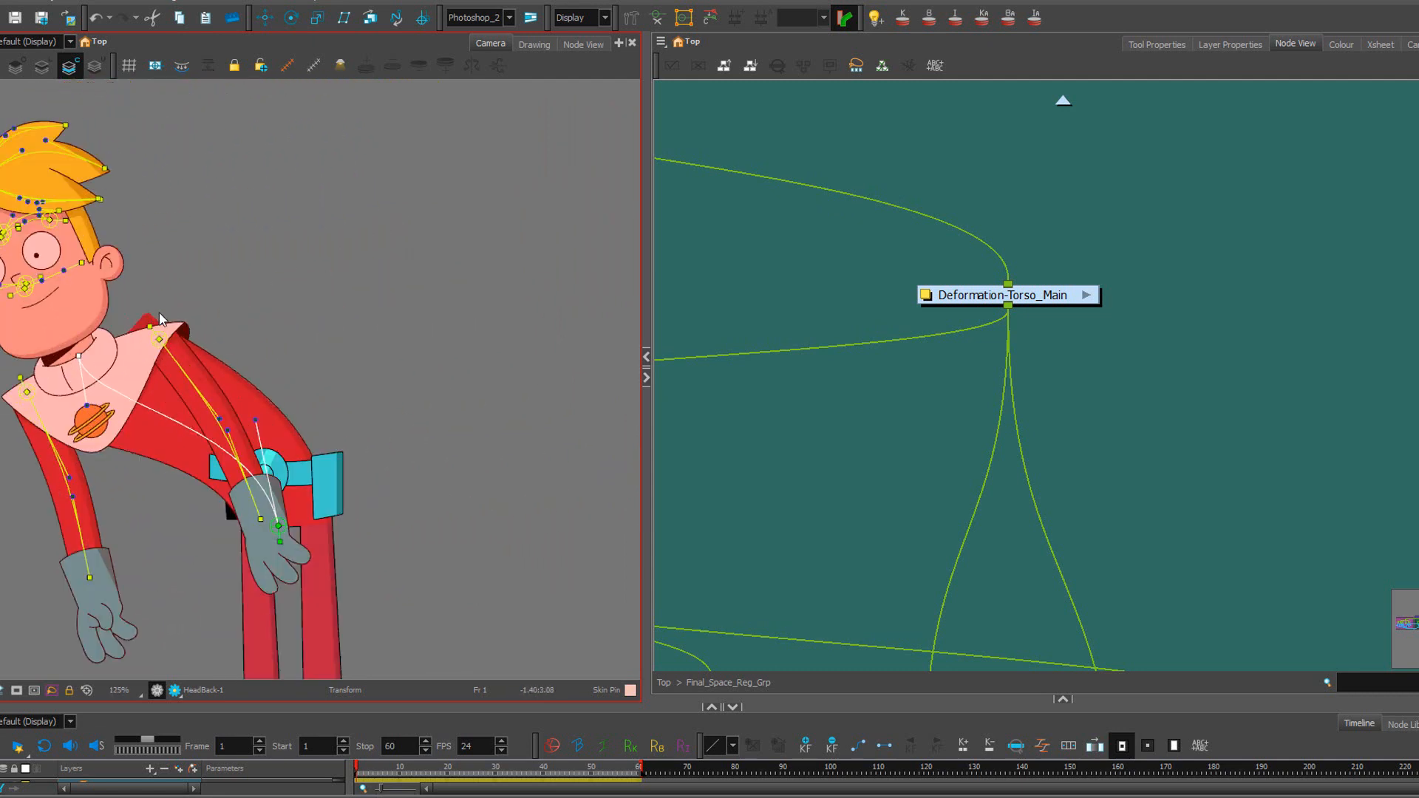
{"action": "left_click", "coordinate": [174, 690]}
{"action": "left_click", "coordinate": [155, 691]}
Try swinging the upper torso from side to side by its end point and curve handle, and reset the torso deformation.
{"action": "left_click_drag", "start_coordinate": [89, 405], "coordinate": [93, 437]}
{"action": "left_click_drag", "start_coordinate": [90, 440], "coordinate": [308, 473]}
{"action": "left_click_drag", "start_coordinate": [233, 370], "coordinate": [436, 278]}
{"action": "left_click_drag", "start_coordinate": [472, 328], "coordinate": [299, 275]}
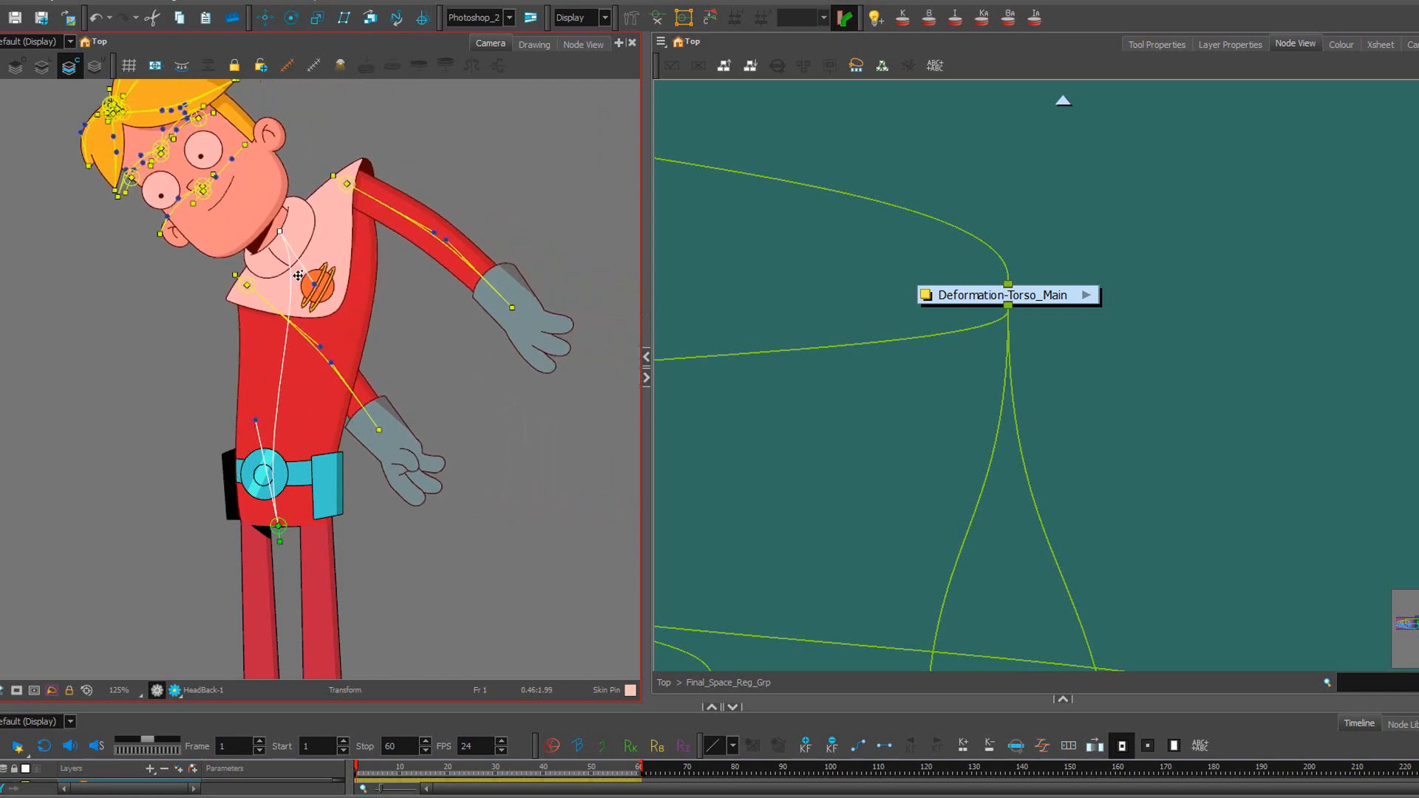
{"action": "left_click", "coordinate": [710, 18]}
{"action": "scroll", "coordinate": [471, 400], "scroll_direction": "down", "scroll_amount": 2}
{"action": "left_click_drag", "start_coordinate": [468, 419], "coordinate": [434, 381]}
{"action": "scroll", "coordinate": [1040, 346], "scroll_direction": "down", "scroll_amount": 2}
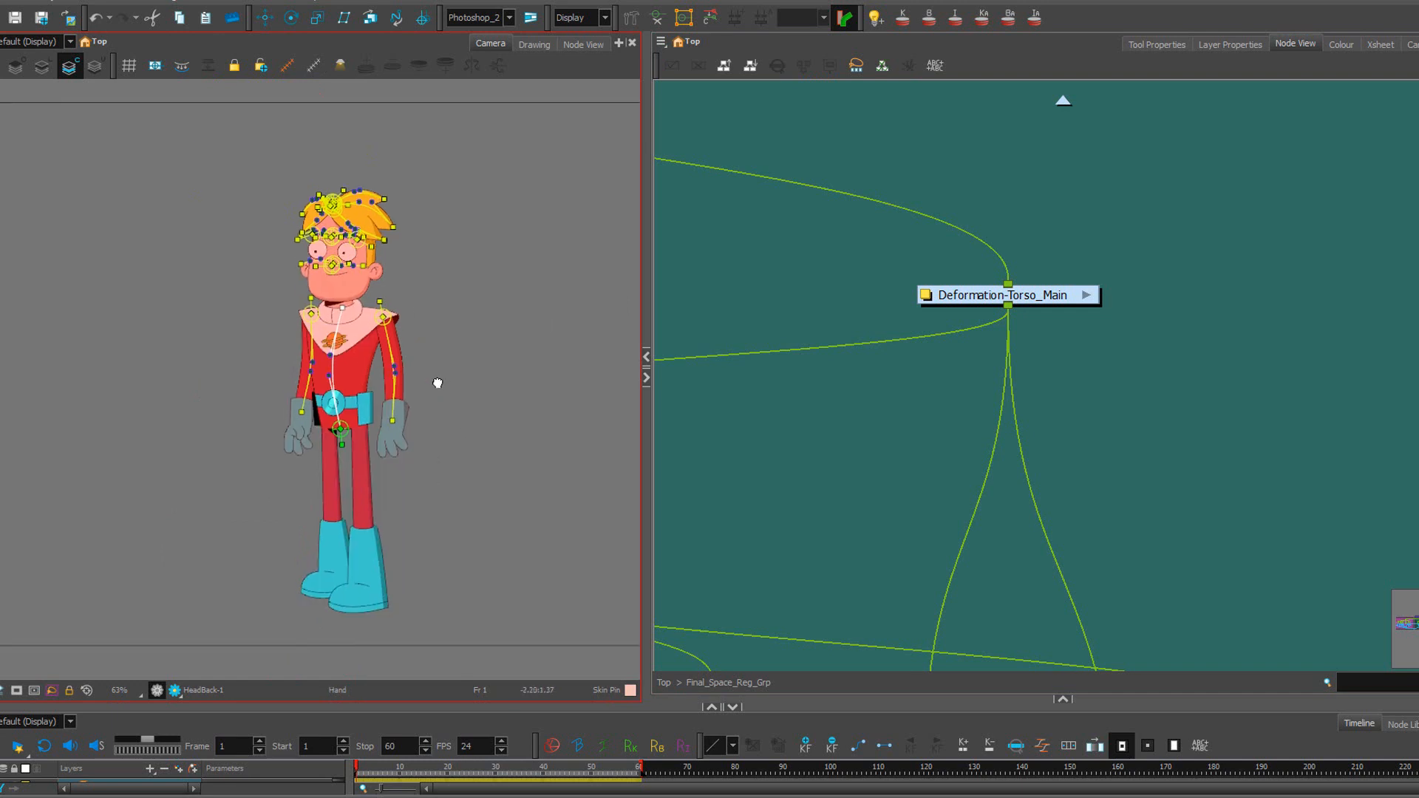
Select the Torso_Up_Main-P peg in the Body group, then the Sqsh_Str-P peg in the Main group, to compare which parts each controls.
{"action": "scroll", "coordinate": [1041, 350], "scroll_direction": "down", "scroll_amount": 2}
{"action": "scroll", "coordinate": [798, 279], "scroll_direction": "up", "scroll_amount": 2}
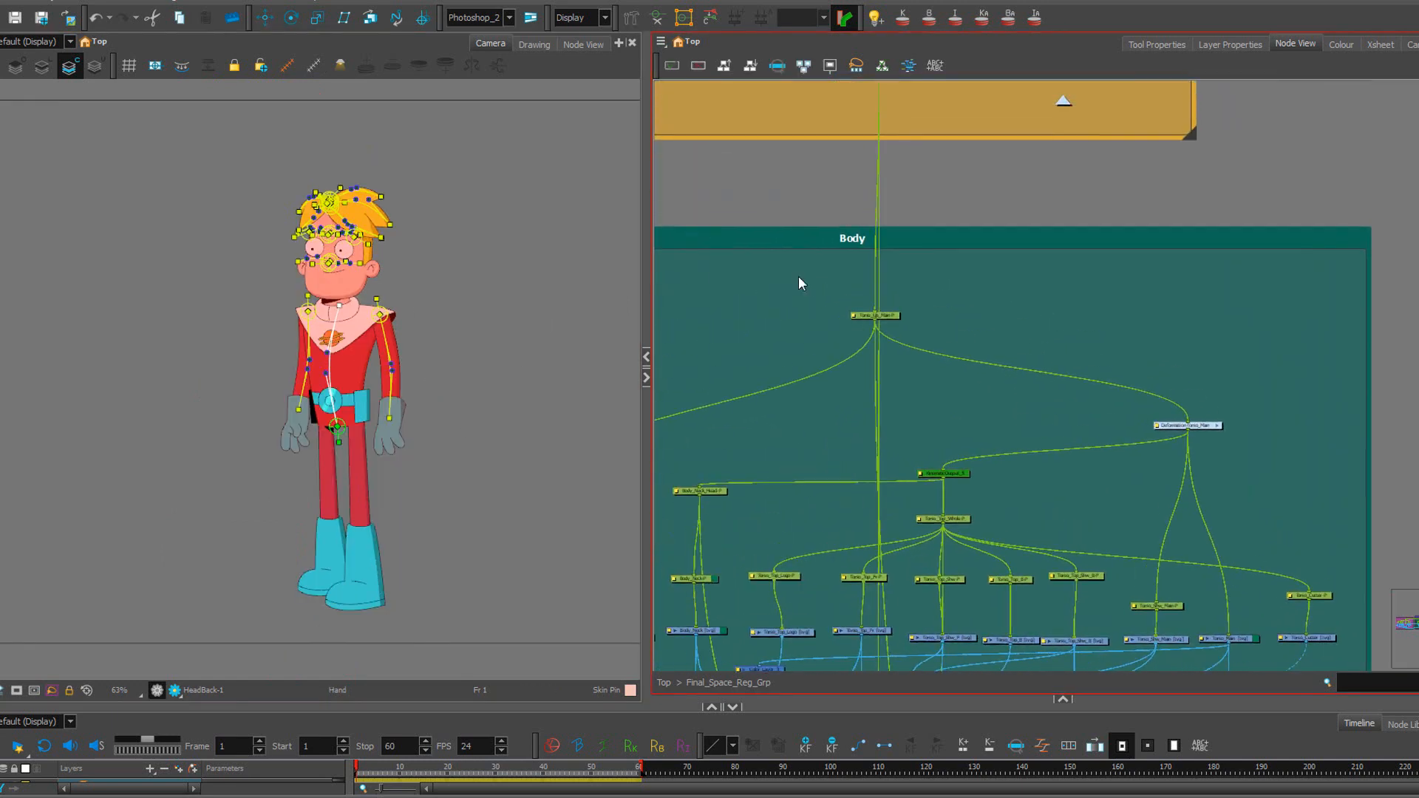
{"action": "scroll", "coordinate": [893, 316], "scroll_direction": "up", "scroll_amount": 2}
{"action": "left_click", "coordinate": [886, 318]}
{"action": "left_click_drag", "start_coordinate": [887, 318], "coordinate": [923, 424]}
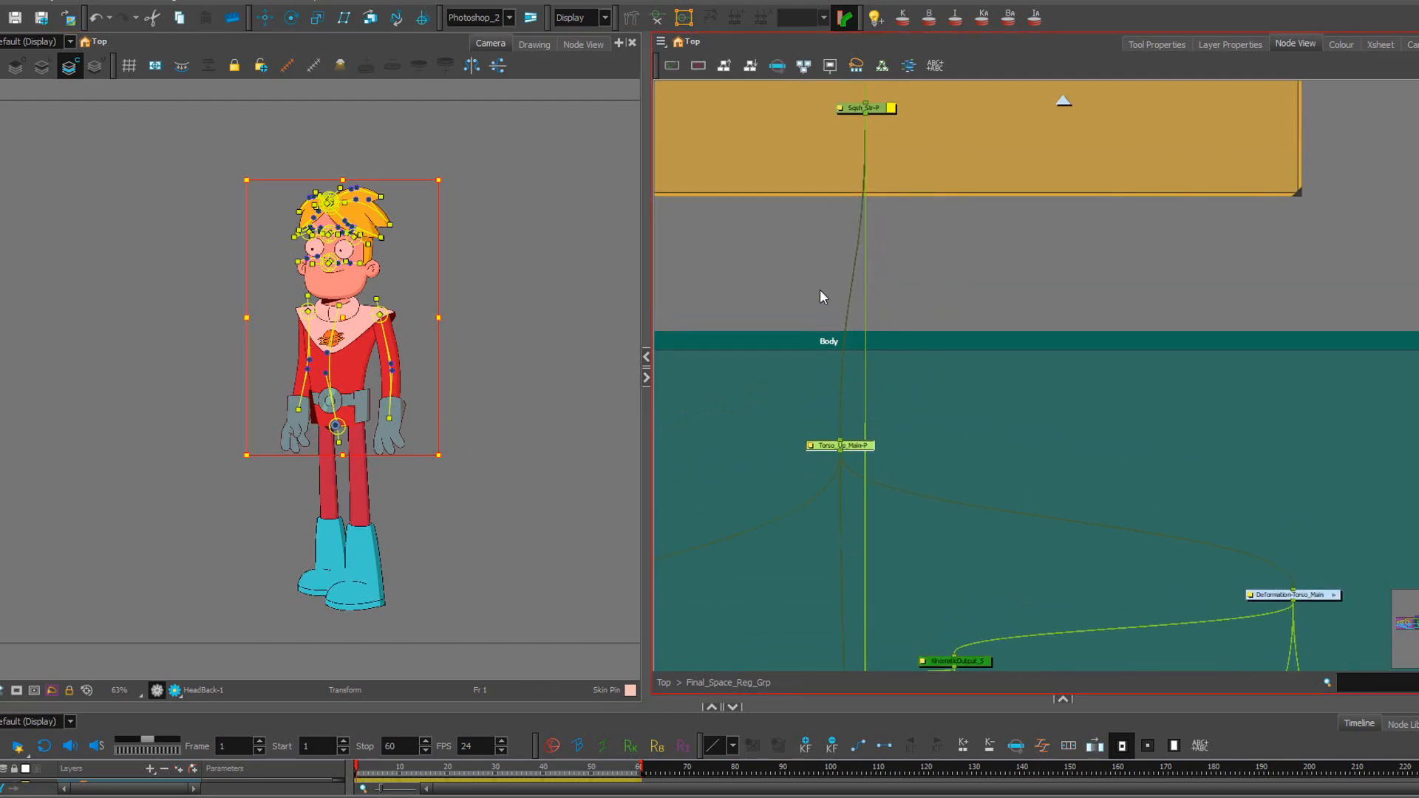
{"action": "left_click_drag", "start_coordinate": [846, 232], "coordinate": [846, 289]}
{"action": "left_click", "coordinate": [882, 165]}
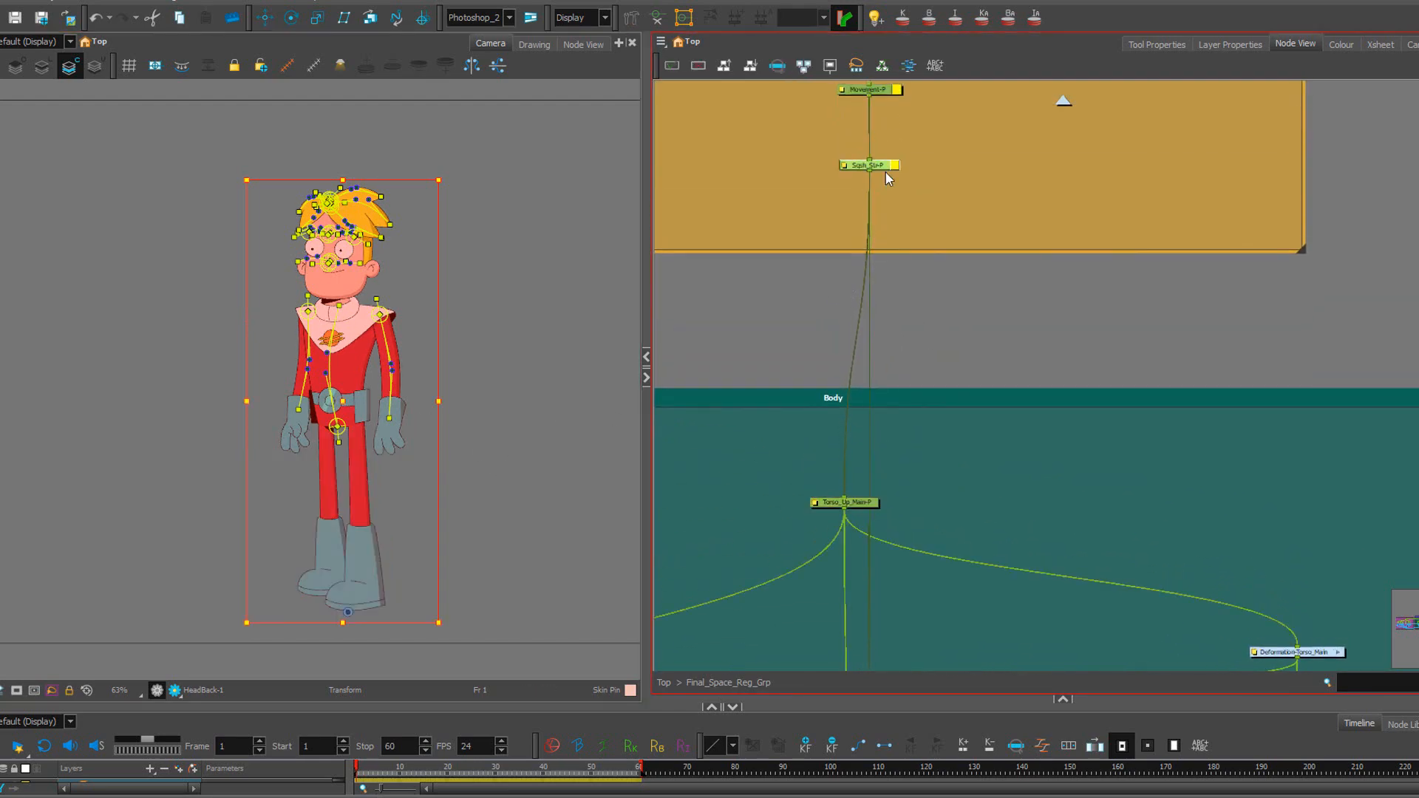
Review how the Main, Body and Head node groups connect, and select the Torso_Up_Main-P peg.
{"action": "scroll", "coordinate": [900, 288], "scroll_direction": "down", "scroll_amount": 7}
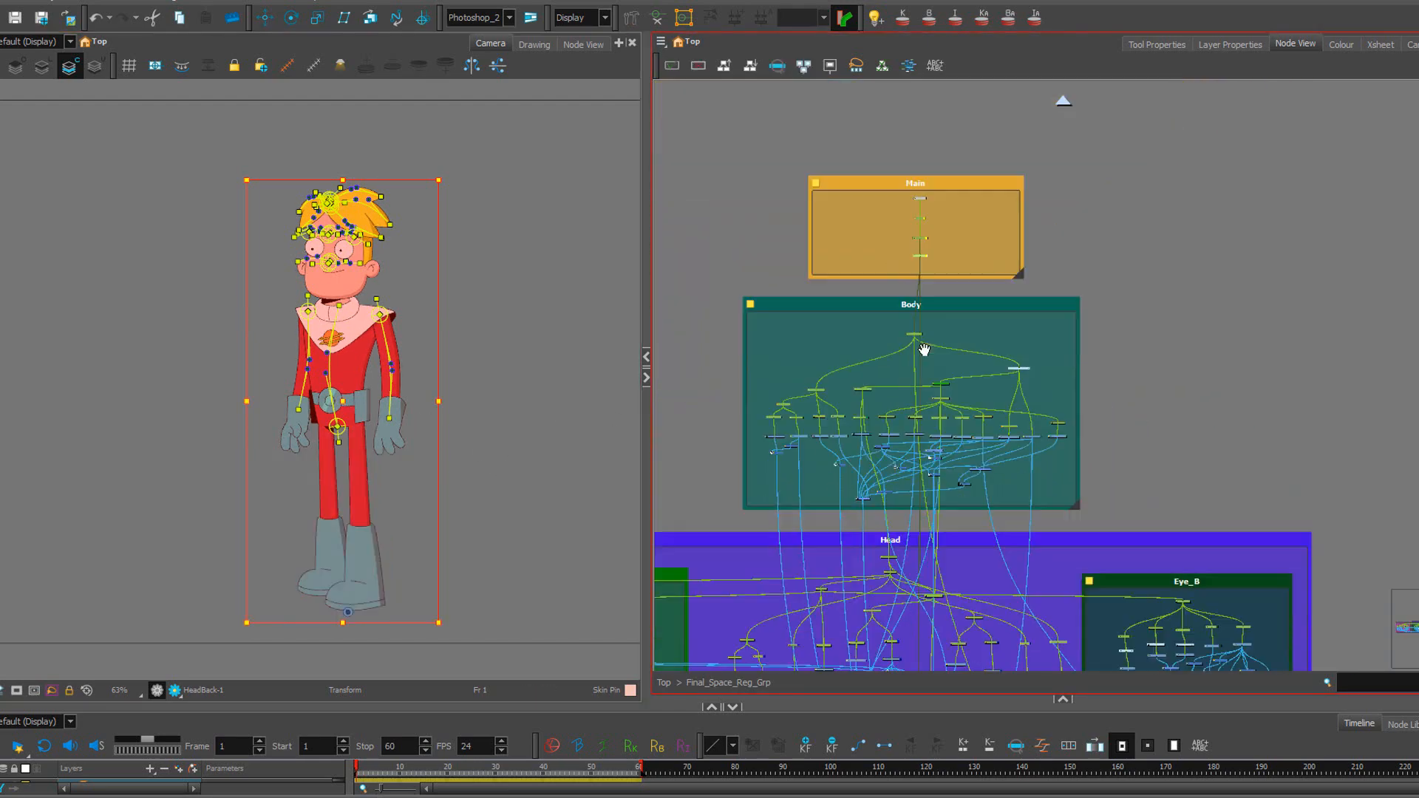
{"action": "left_click_drag", "start_coordinate": [924, 349], "coordinate": [949, 282]}
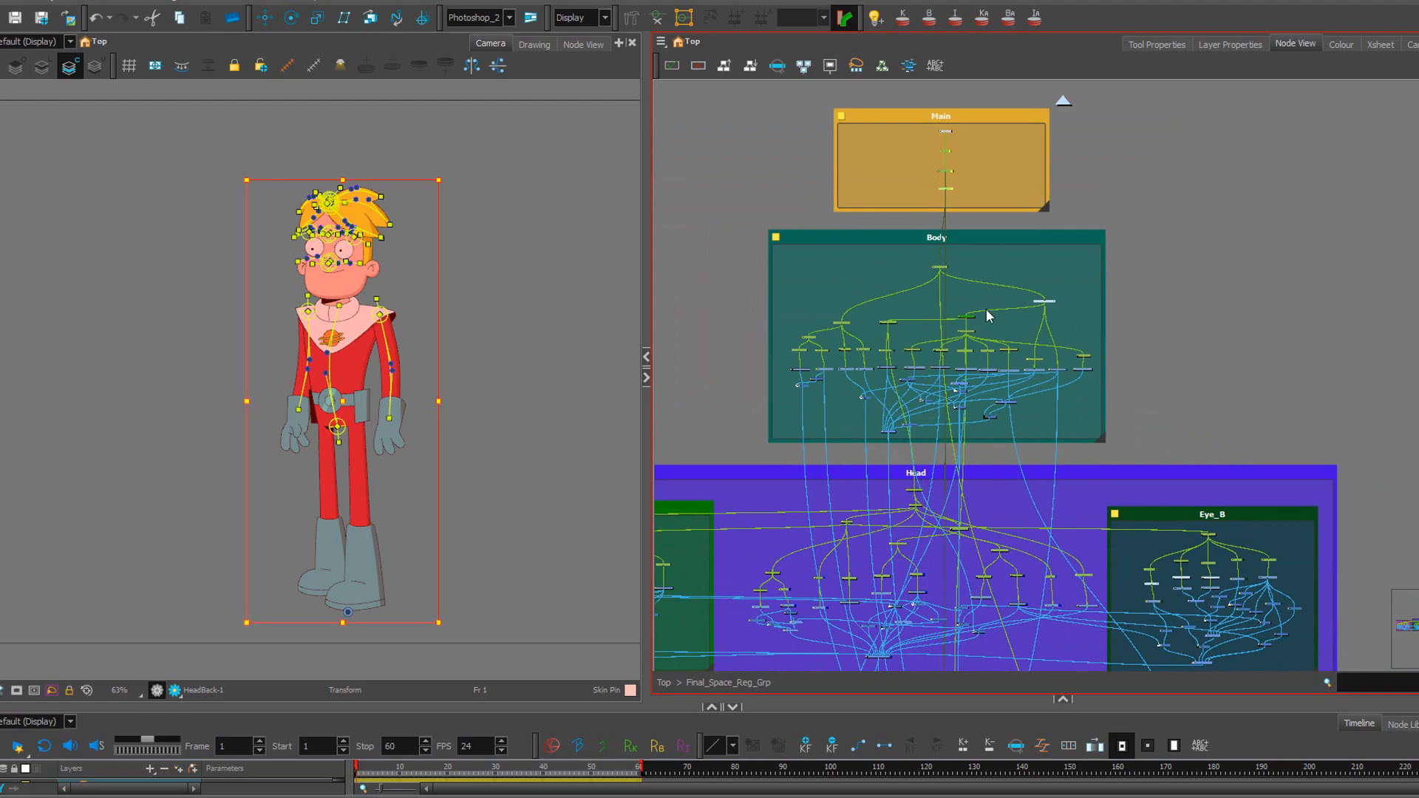
{"action": "scroll", "coordinate": [860, 500], "scroll_direction": "down", "scroll_amount": 4}
{"action": "left_click_drag", "start_coordinate": [856, 467], "coordinate": [861, 414]}
{"action": "scroll", "coordinate": [871, 423], "scroll_direction": "up", "scroll_amount": 6}
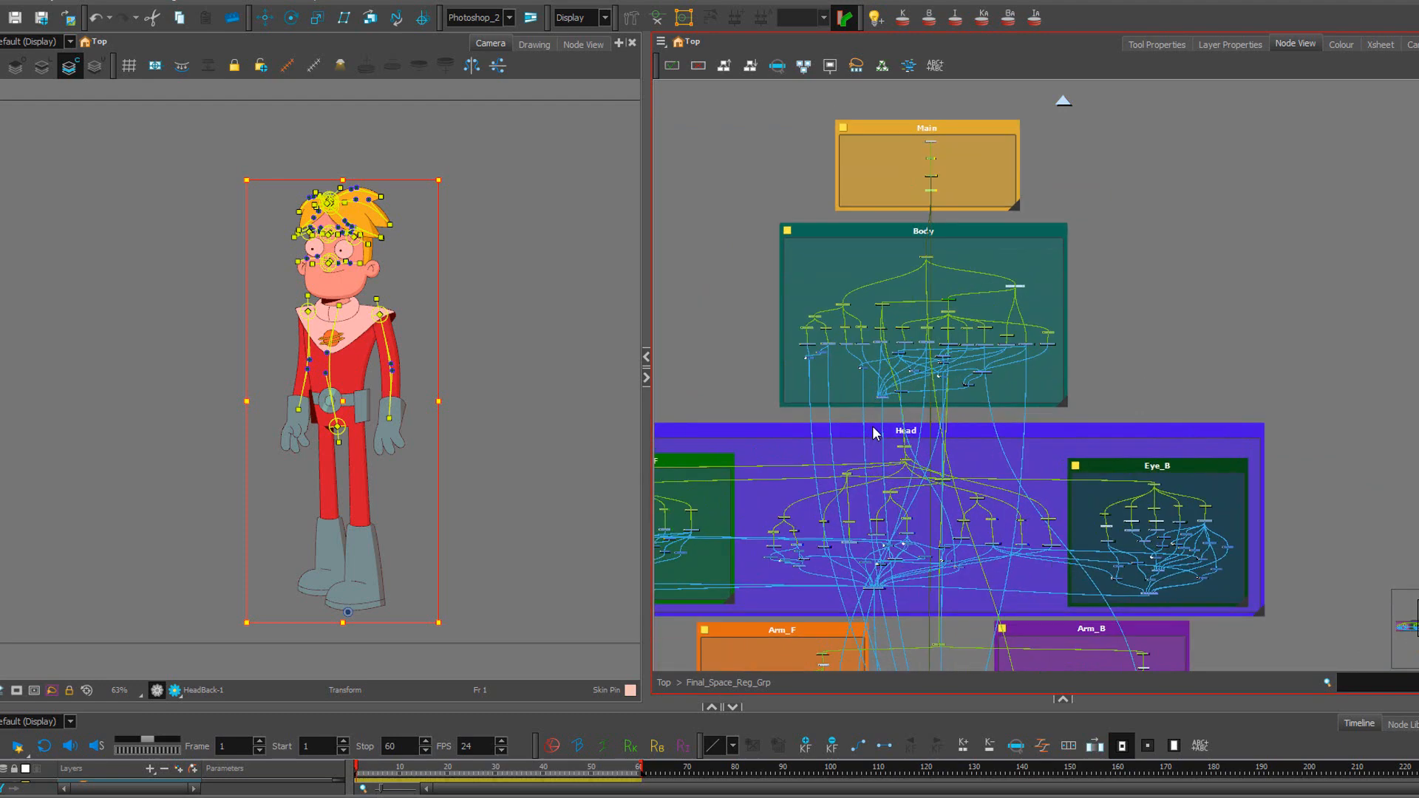
{"action": "left_click_drag", "start_coordinate": [938, 241], "coordinate": [906, 394]}
{"action": "scroll", "coordinate": [909, 385], "scroll_direction": "up", "scroll_amount": 5}
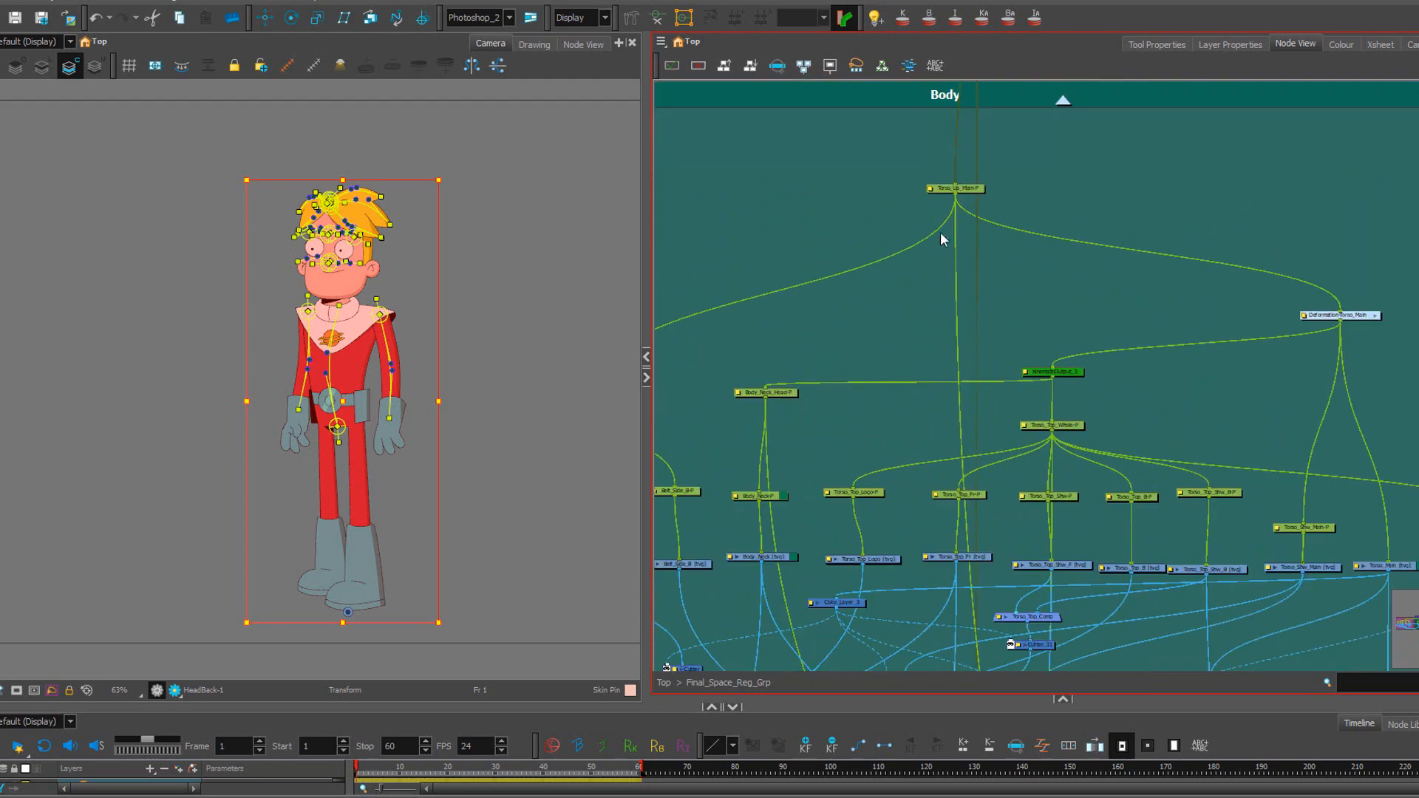
{"action": "left_click", "coordinate": [968, 189]}
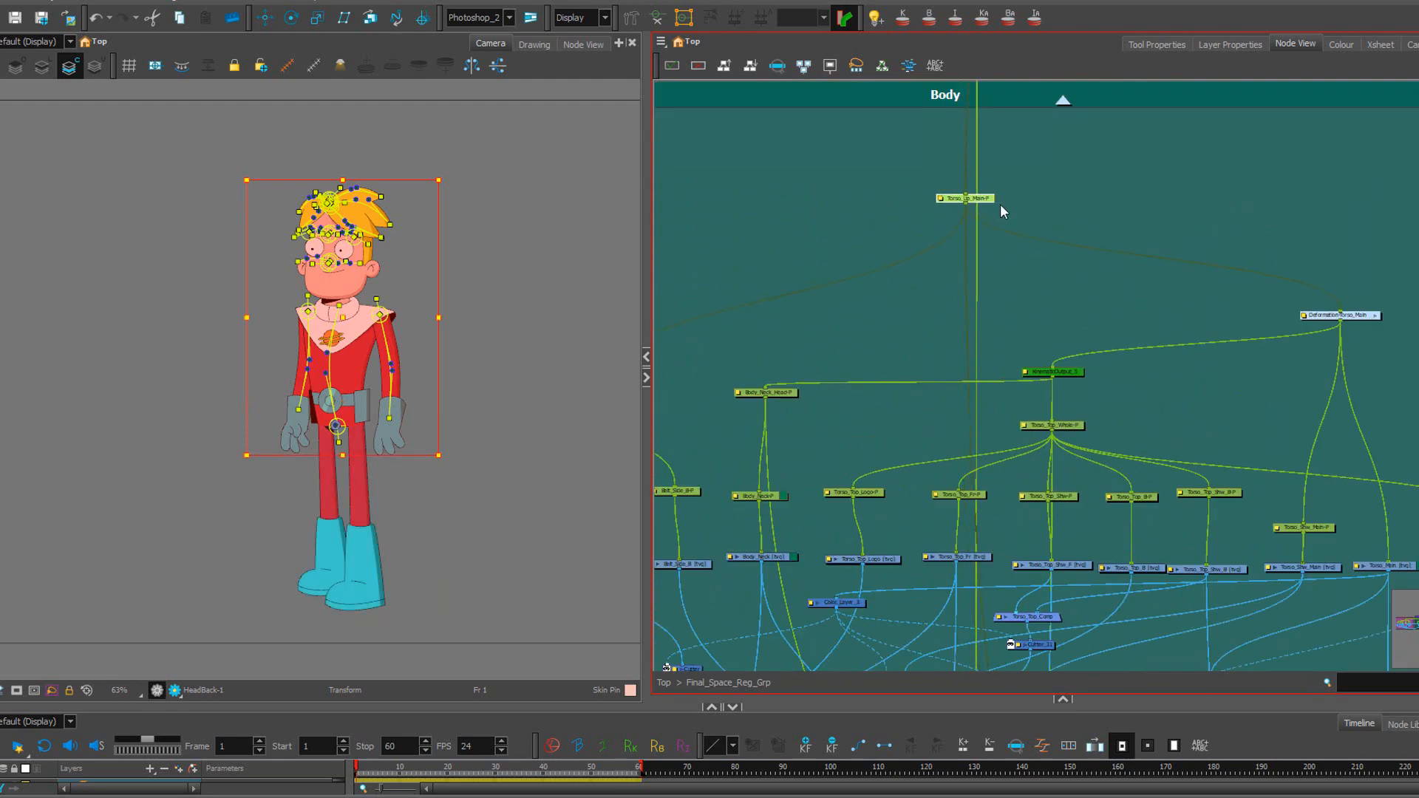
Try scaling the whole character outward by its upper corner with the Sqsh_Str-P peg in the Main group, and undo it.
{"action": "scroll", "coordinate": [1002, 210], "scroll_direction": "up", "scroll_amount": 3}
{"action": "scroll", "coordinate": [1066, 253], "scroll_direction": "up", "scroll_amount": 3}
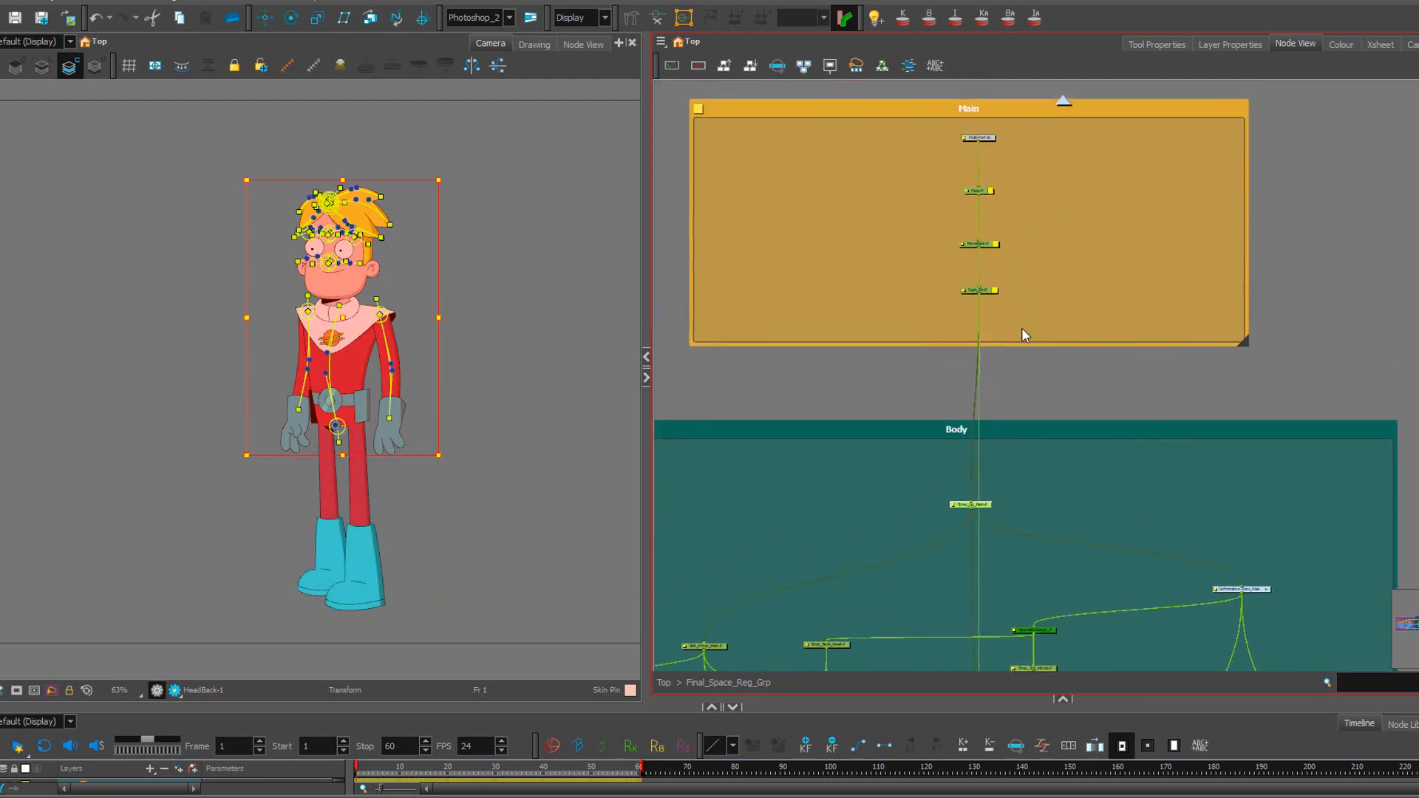
{"action": "scroll", "coordinate": [1023, 334], "scroll_direction": "up", "scroll_amount": 5}
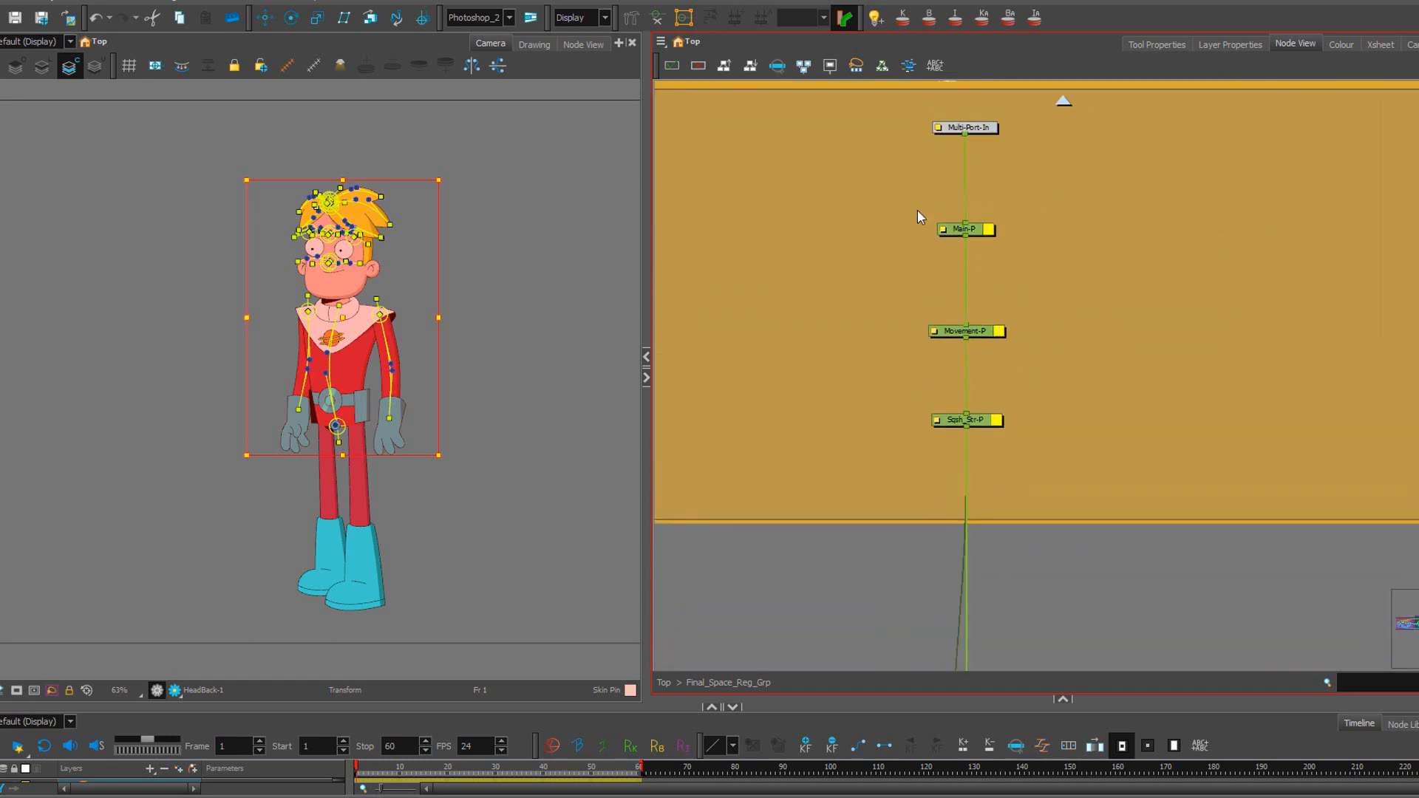
{"action": "left_click", "coordinate": [989, 421]}
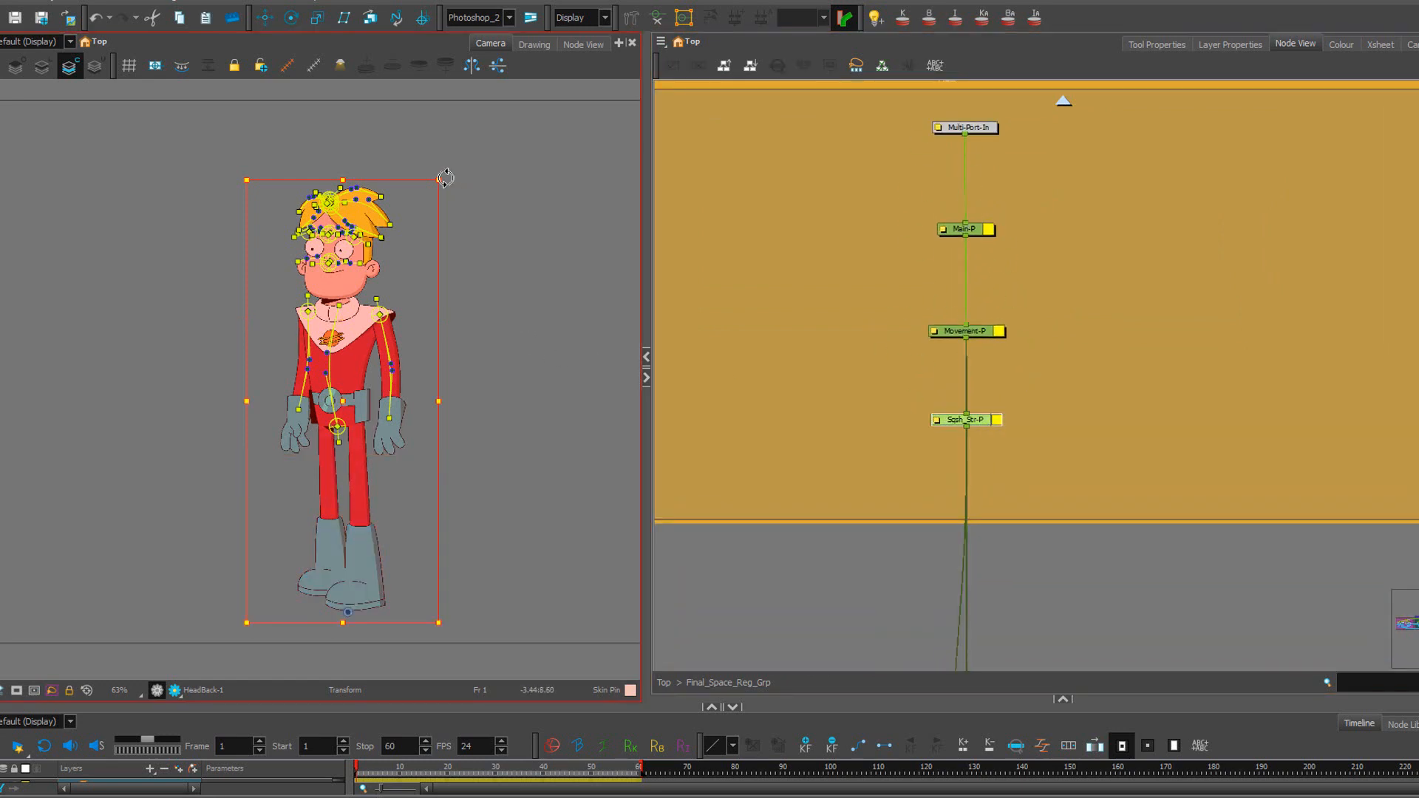
{"action": "left_click_drag", "start_coordinate": [437, 182], "coordinate": [524, 150]}
{"action": "key", "text": "ctrl+z"}
Try scaling the whole character down twice by its upper corner with the Movement-P peg, undoing each attempt.
{"action": "left_click_drag", "start_coordinate": [995, 331], "coordinate": [995, 328]}
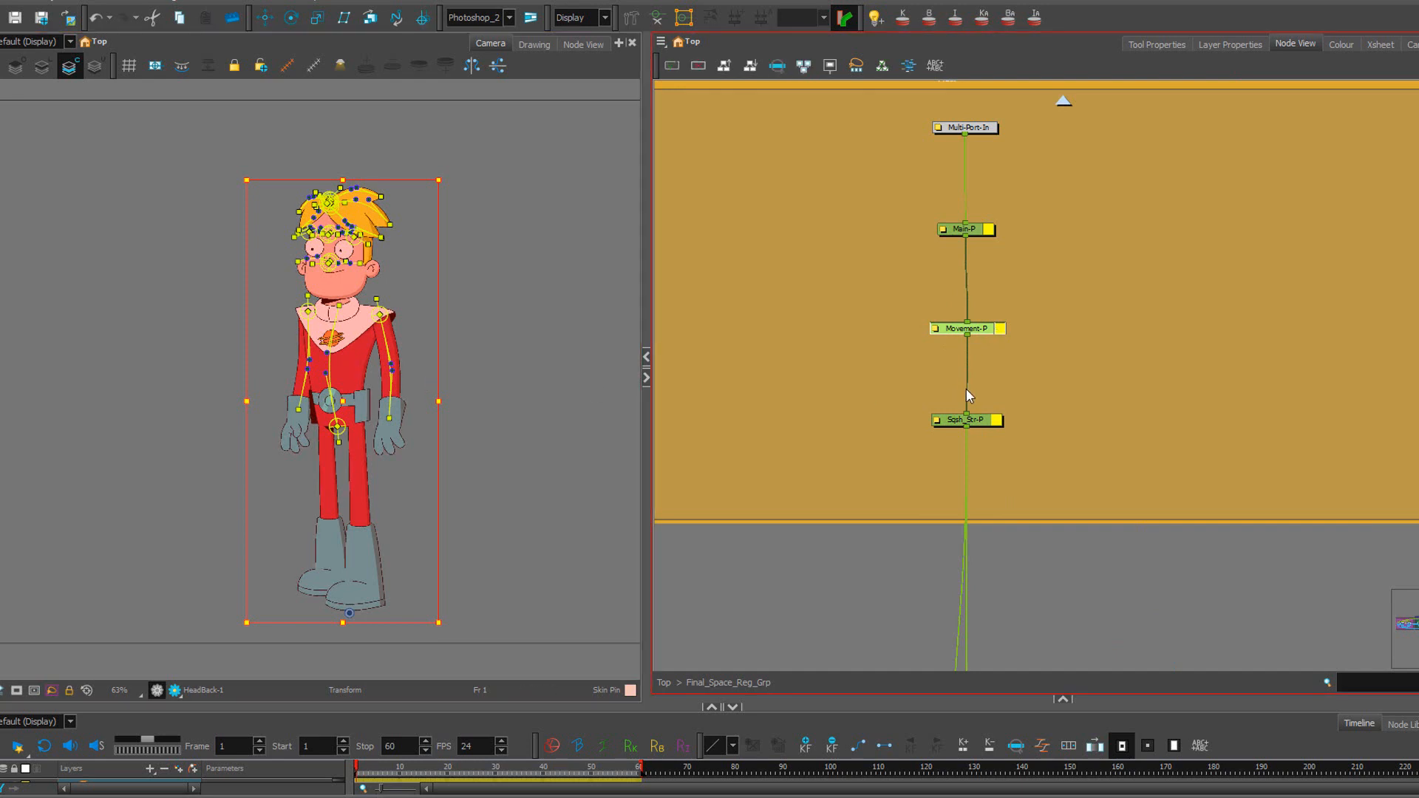
{"action": "left_click_drag", "start_coordinate": [436, 184], "coordinate": [401, 322]}
{"action": "key", "text": "ctrl+z"}
{"action": "scroll", "coordinate": [406, 367], "scroll_direction": "down", "scroll_amount": 2}
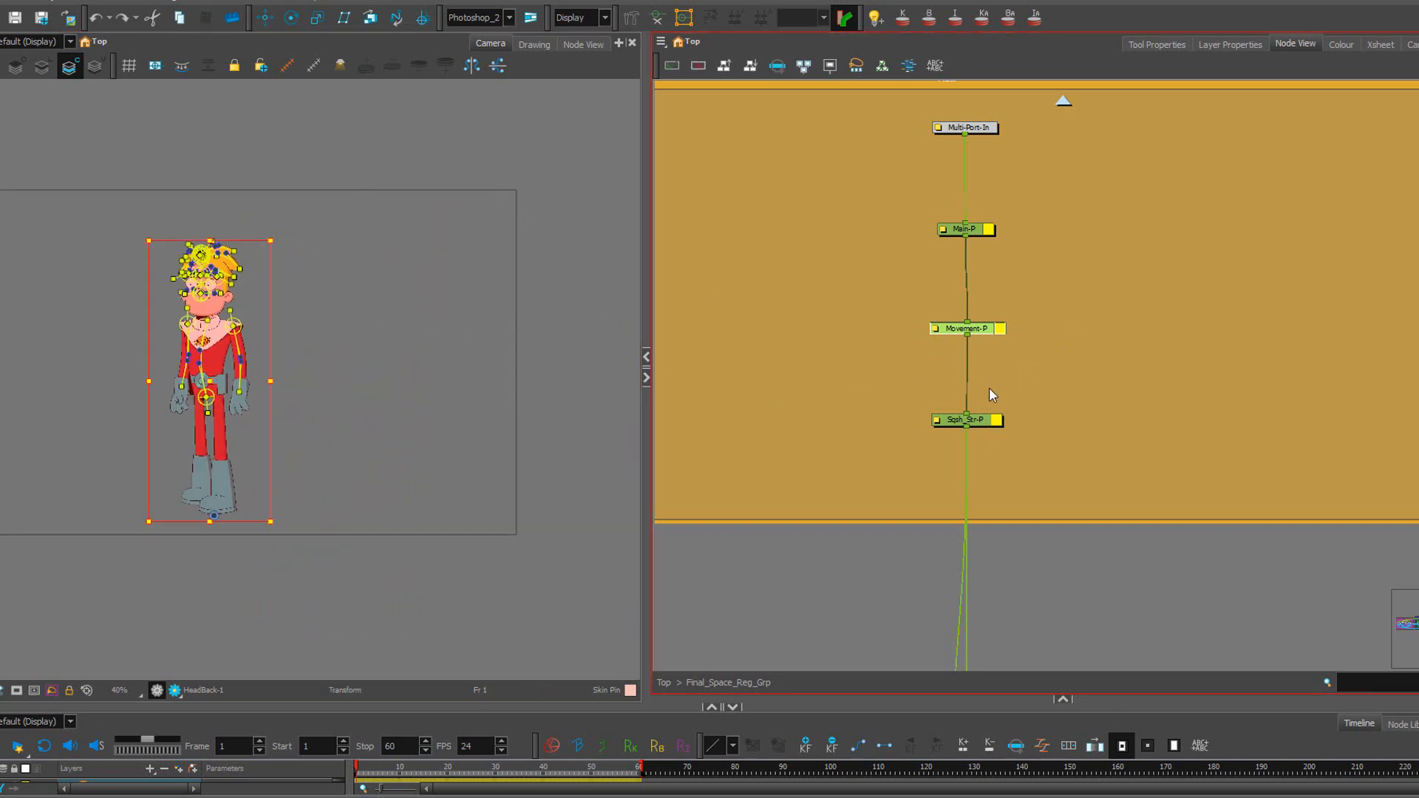
{"action": "left_click_drag", "start_coordinate": [273, 241], "coordinate": [251, 330]}
{"action": "scroll", "coordinate": [258, 409], "scroll_direction": "up", "scroll_amount": 2}
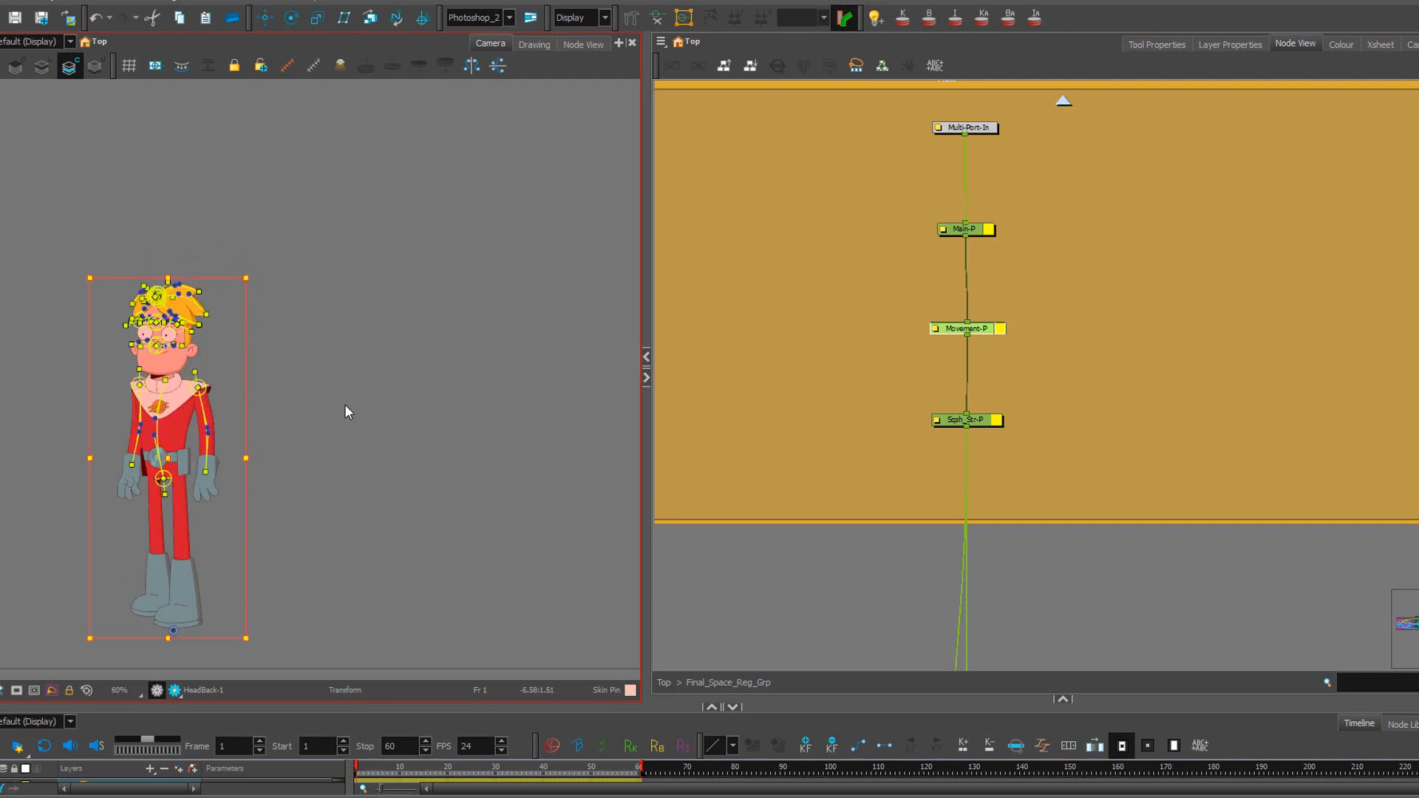
{"action": "left_click_drag", "start_coordinate": [336, 395], "coordinate": [441, 300]}
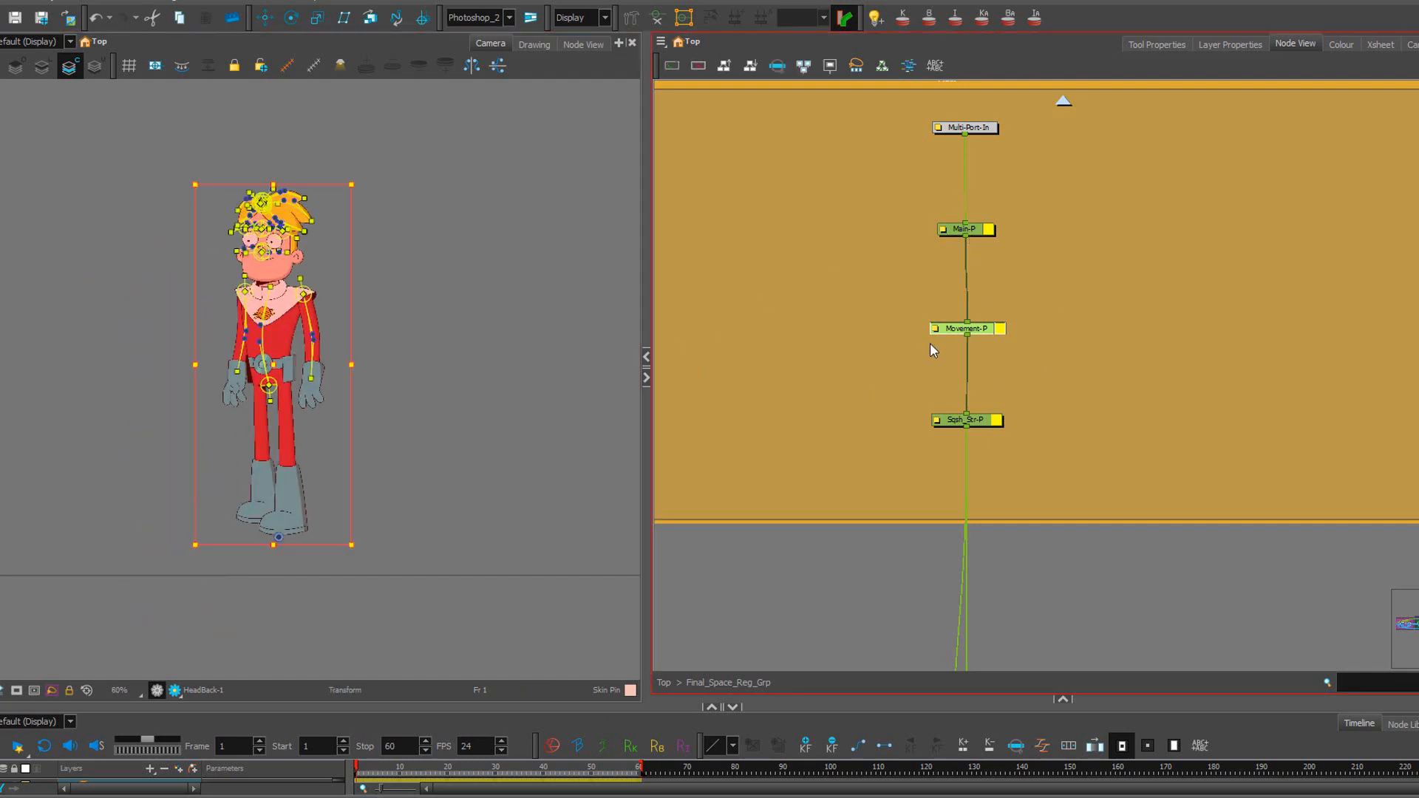
{"action": "key", "text": "ctrl+z"}
Try squashing the character by its upper corner with the Sqsh_Str-P peg, and clear the selection.
{"action": "left_click", "coordinate": [988, 419]}
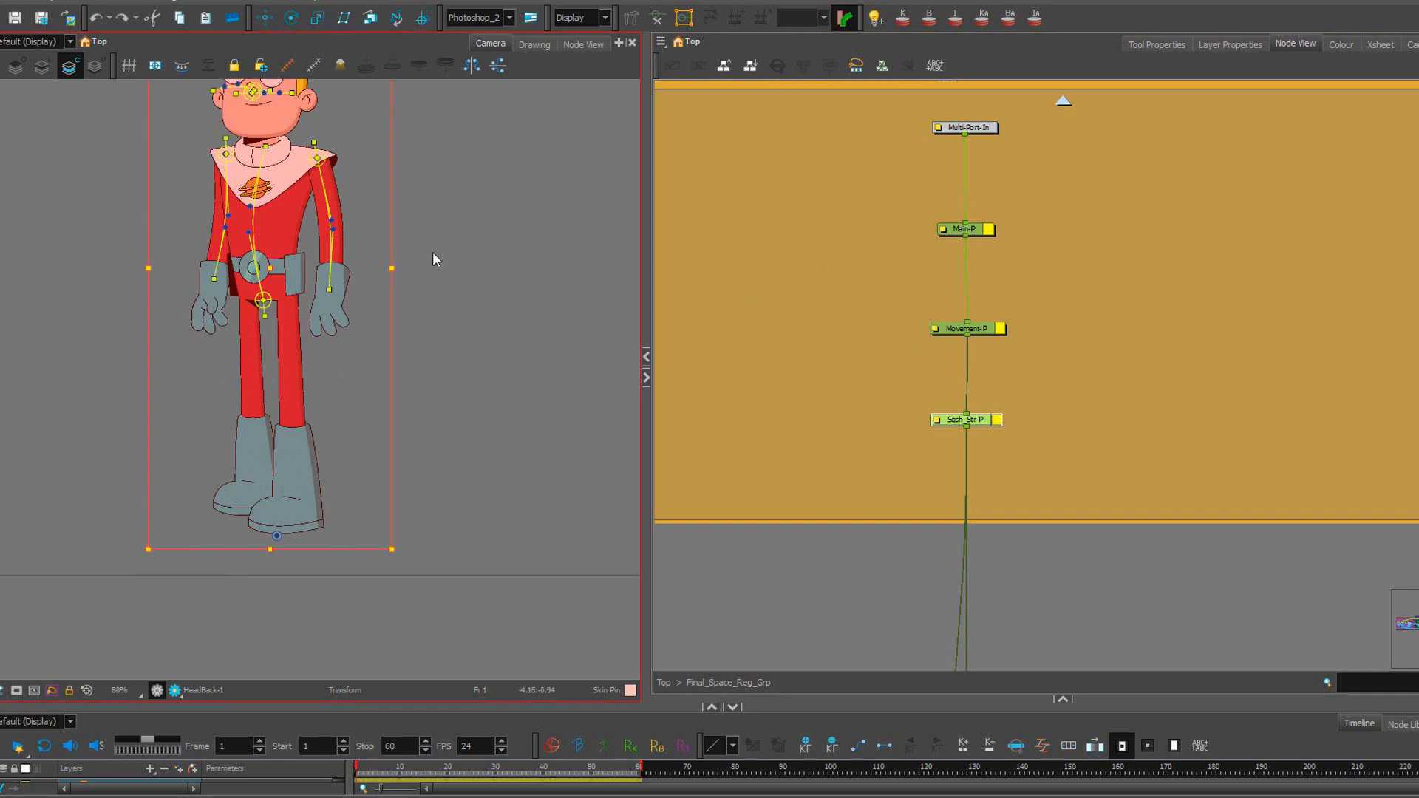
{"action": "scroll", "coordinate": [438, 240], "scroll_direction": "down", "scroll_amount": 2}
{"action": "left_click_drag", "start_coordinate": [434, 111], "coordinate": [374, 322]}
{"action": "left_click", "coordinate": [1015, 388]}
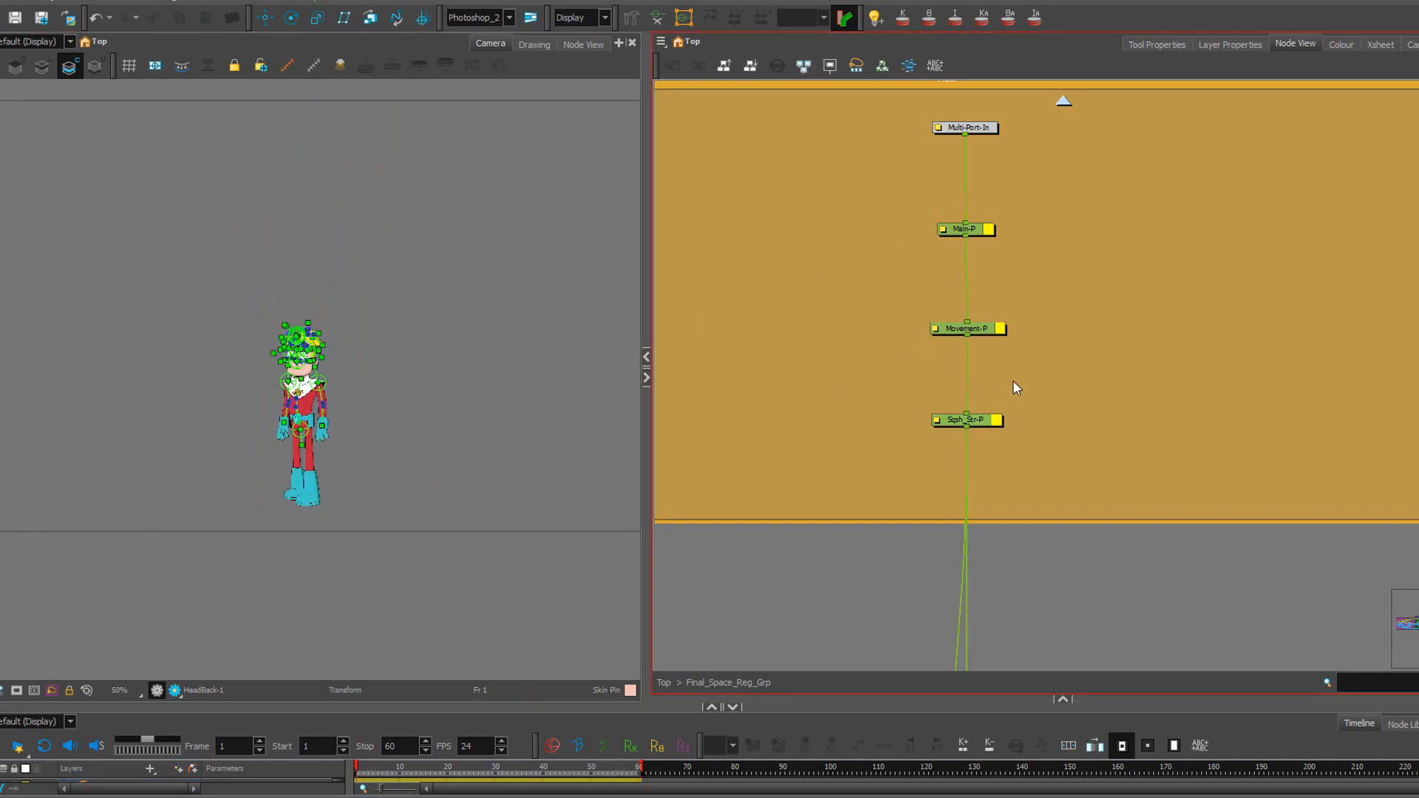
Select the Movement-P peg, then hide all of the character's deformation controls and clear the selection.
{"action": "left_click", "coordinate": [992, 331]}
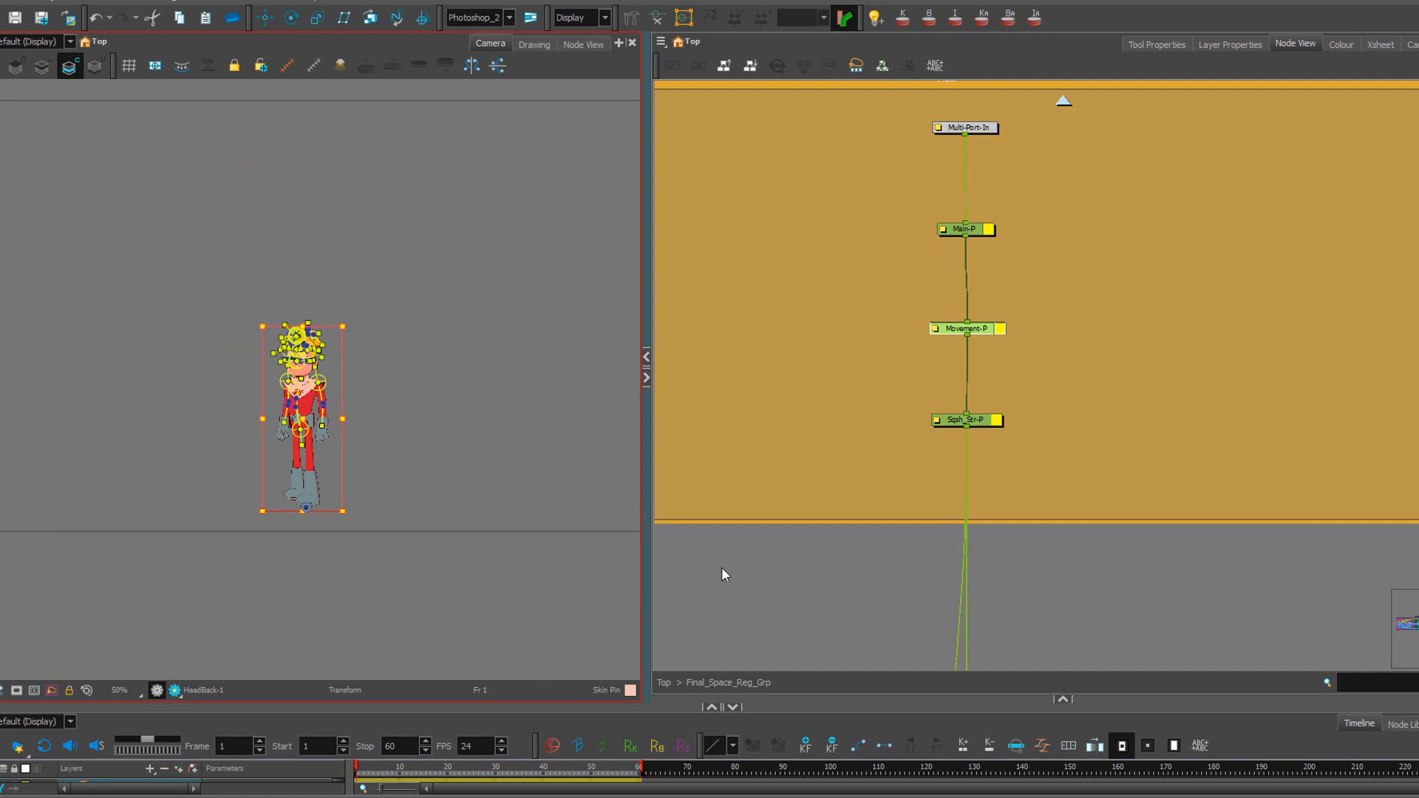
{"action": "left_click", "coordinate": [801, 744]}
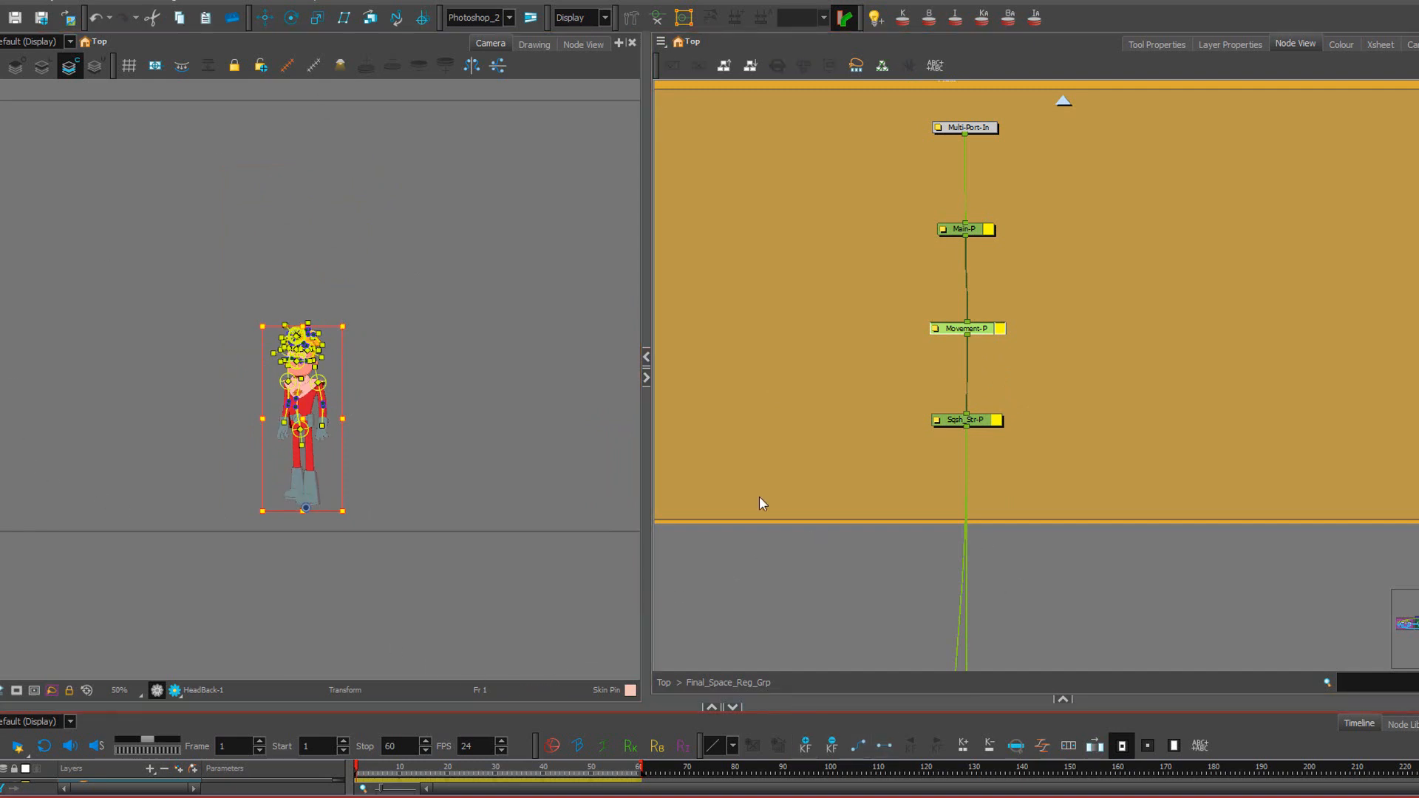
{"action": "left_click", "coordinate": [484, 285]}
{"action": "left_click", "coordinate": [657, 19]}
{"action": "left_click", "coordinate": [971, 257]}
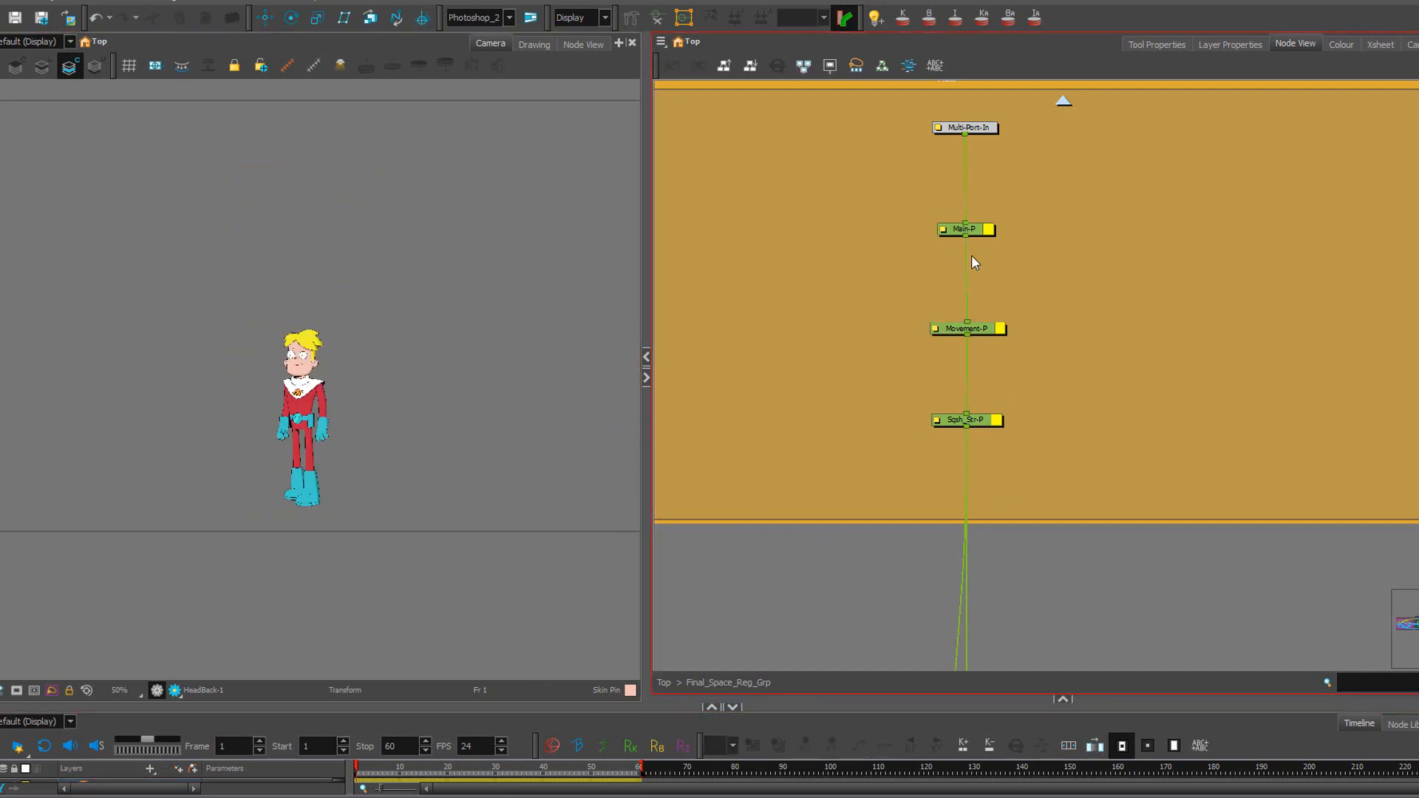
Try sliding the character toward the edge of the scene at frame 1 with the Movement-P peg, and undo it.
{"action": "left_click", "coordinate": [983, 333]}
{"action": "left_click_drag", "start_coordinate": [303, 385], "coordinate": [12, 378]}
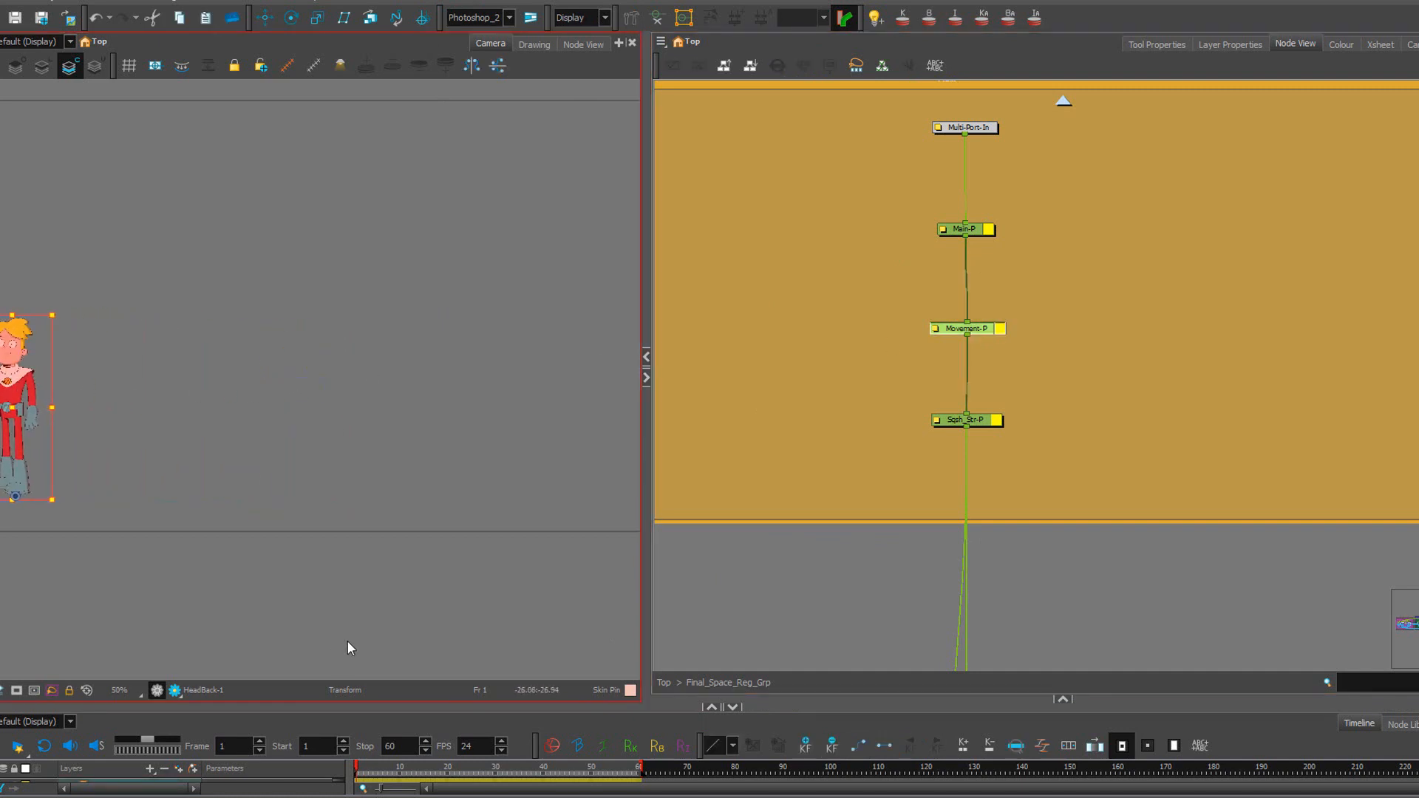
{"action": "key", "text": "ctrl+z"}
Try moving the character sideways at frame 12, scrub back to frame 1 to check the motion, and undo the move.
{"action": "left_click", "coordinate": [409, 769]}
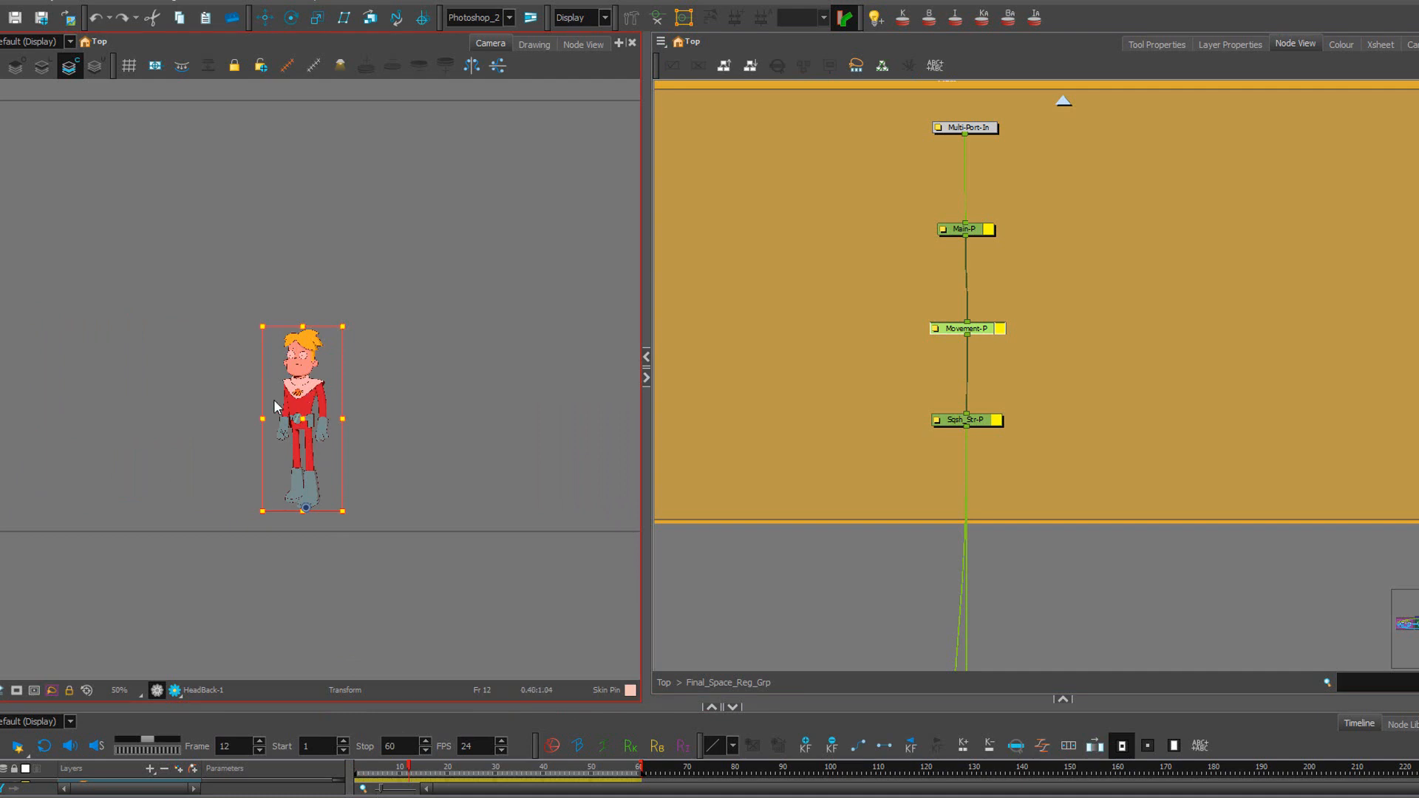
{"action": "left_click_drag", "start_coordinate": [274, 406], "coordinate": [85, 392]}
{"action": "left_click", "coordinate": [382, 772]}
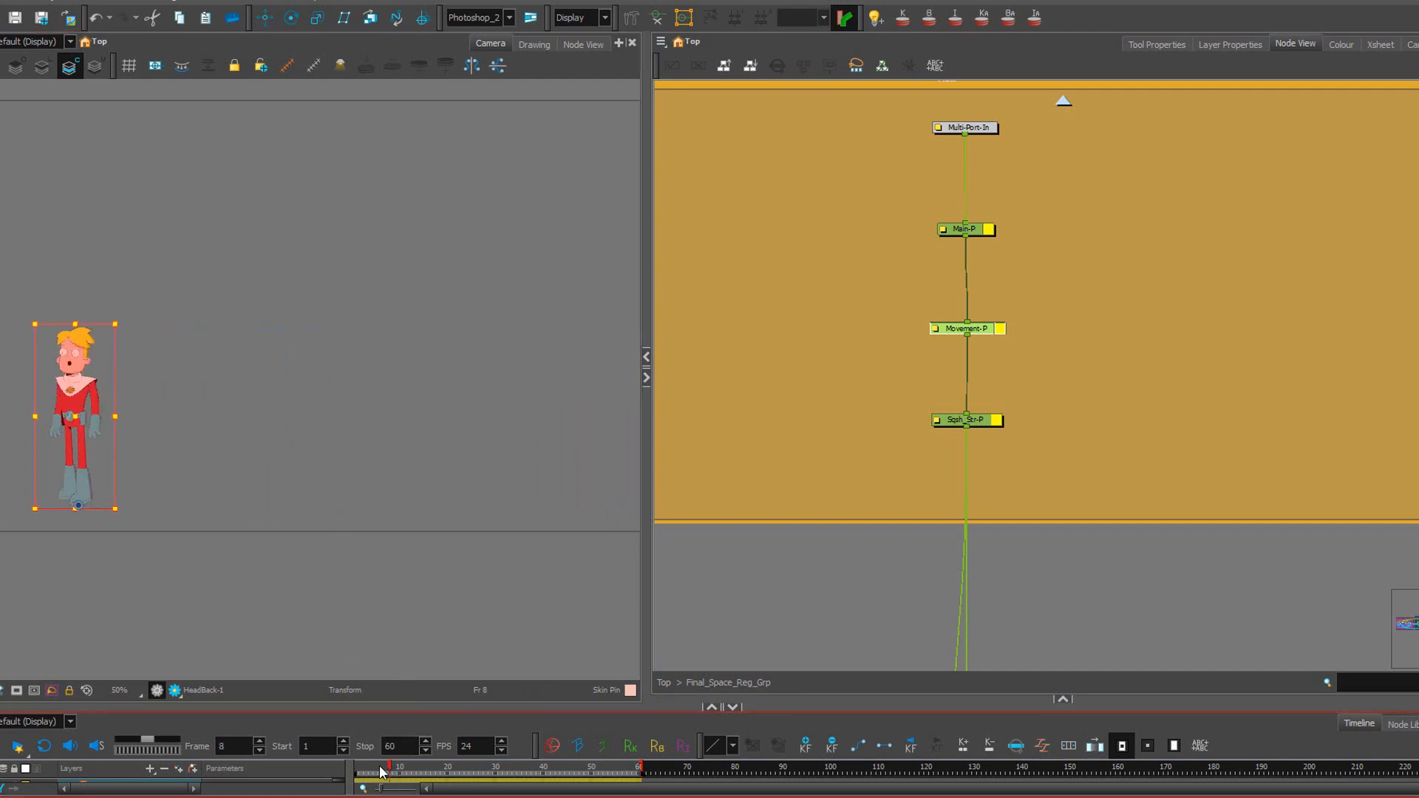
{"action": "left_click_drag", "start_coordinate": [382, 772], "coordinate": [354, 767]}
{"action": "key", "text": "ctrl+z"}
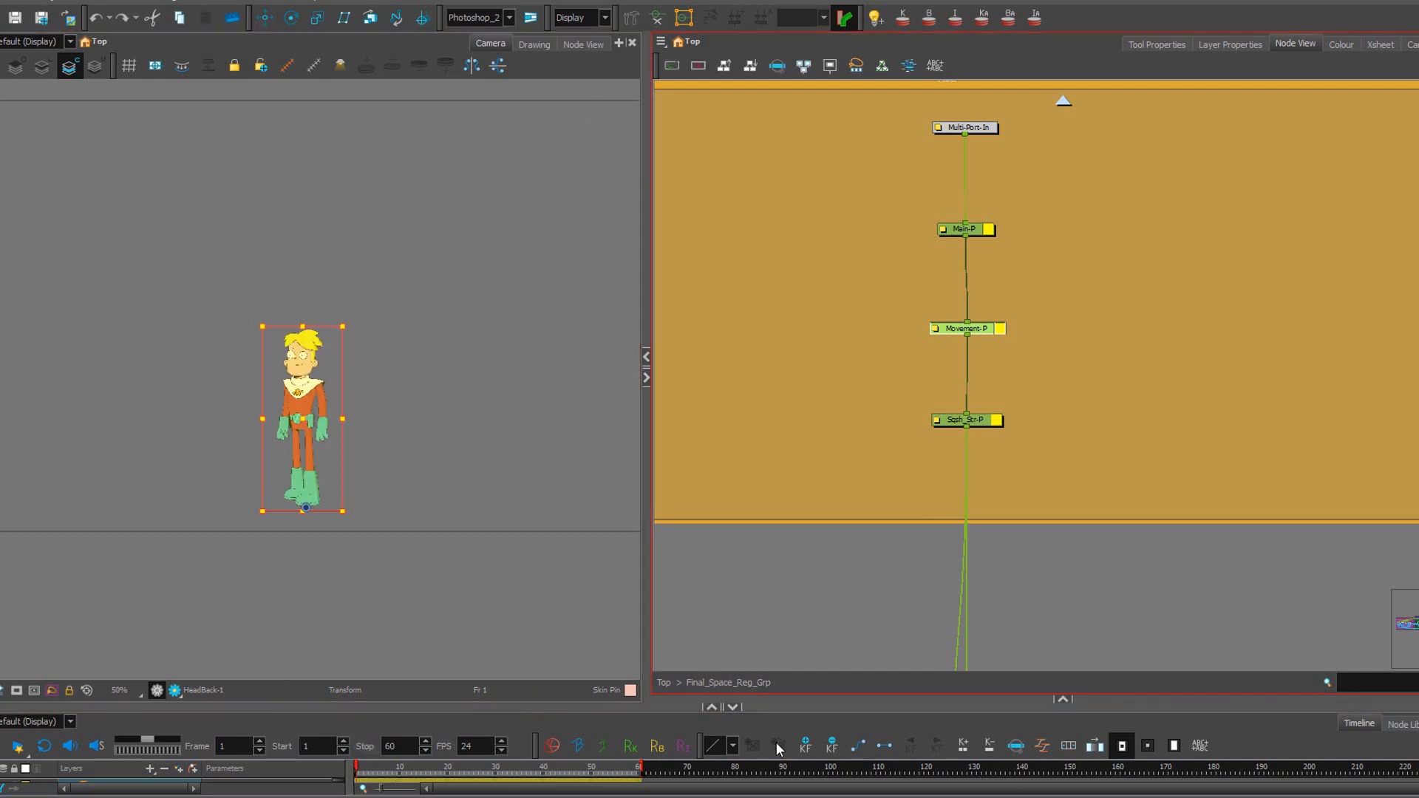
Move the character sideways at frame 11 with the Movement-P peg.
{"action": "left_click", "coordinate": [404, 769]}
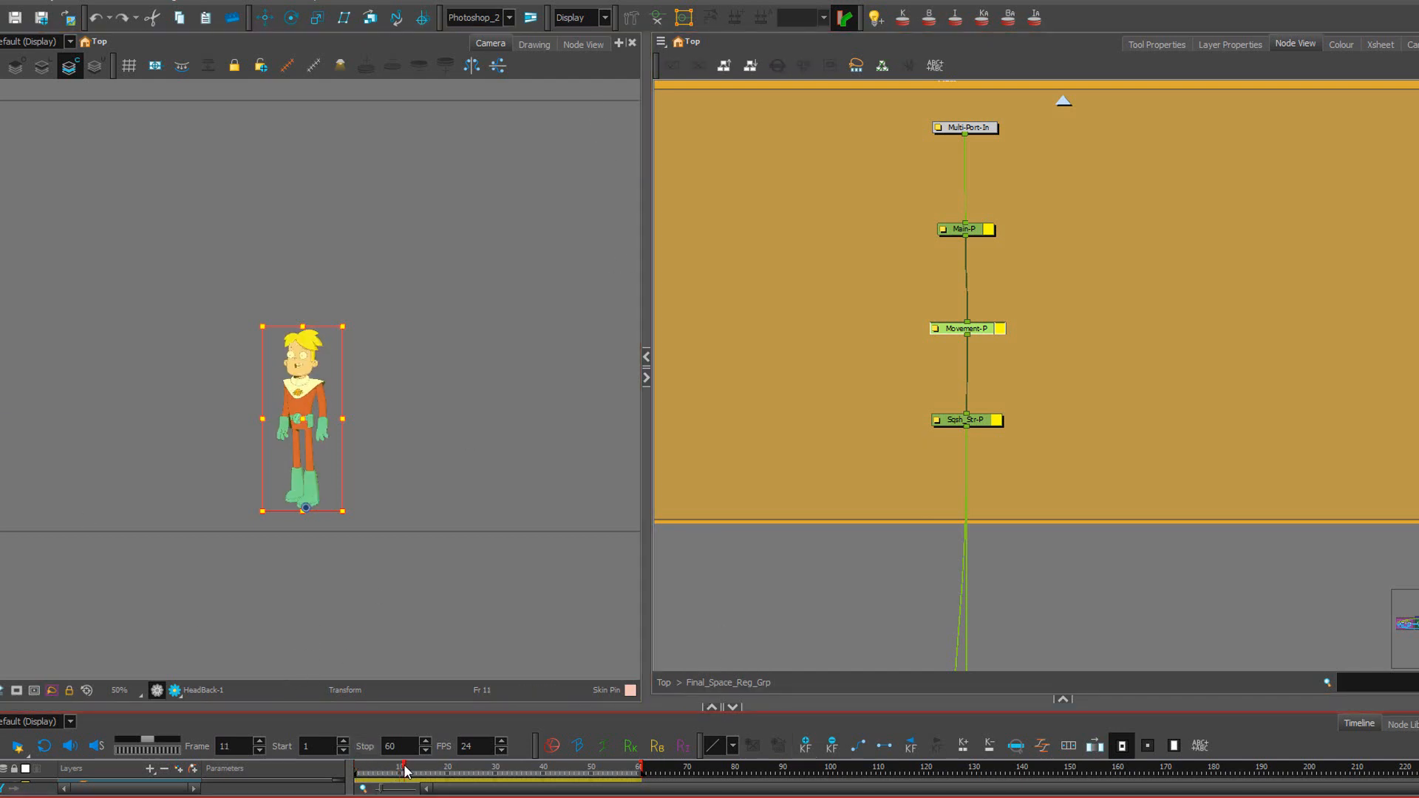
{"action": "left_click_drag", "start_coordinate": [312, 394], "coordinate": [107, 397]}
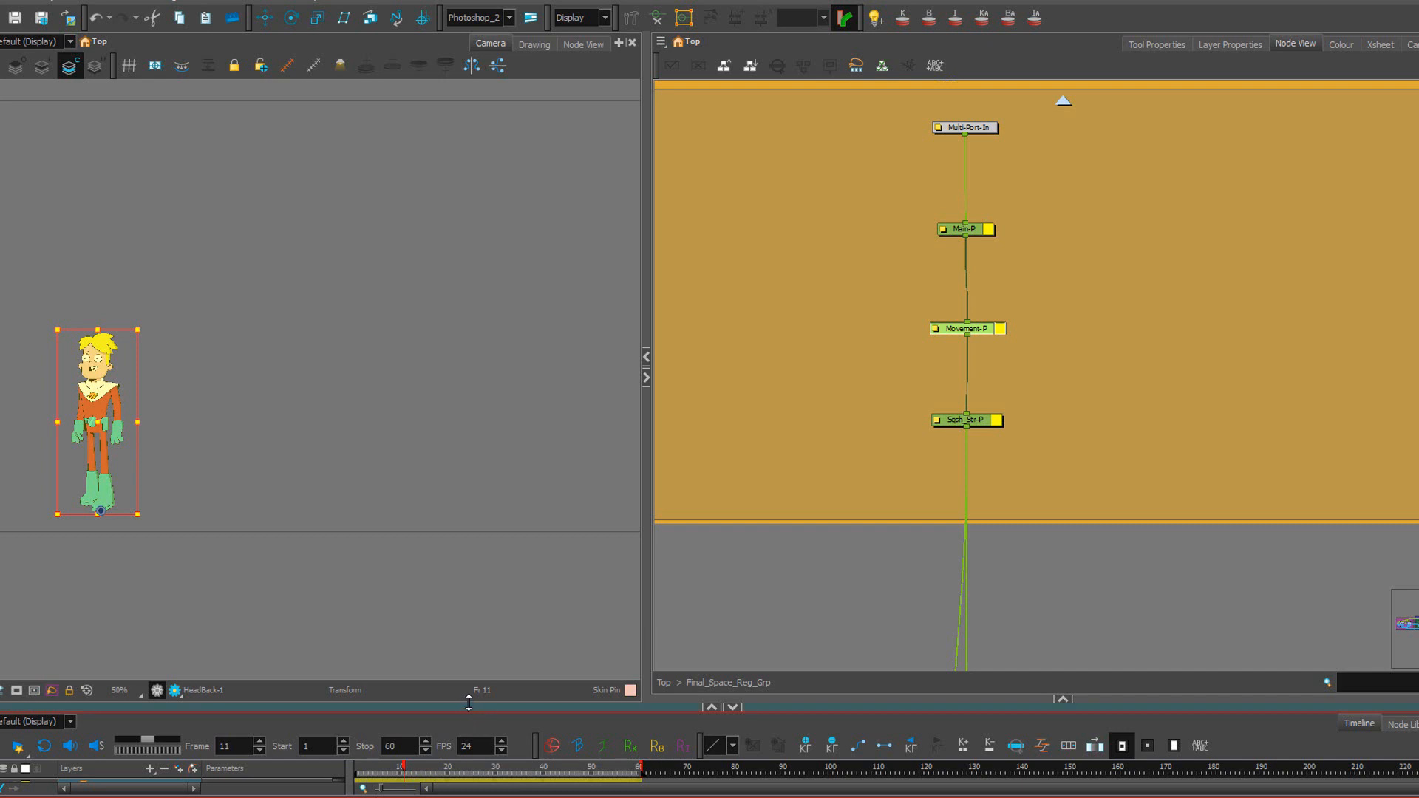
Enlarge the timeline to show its layers and check the keyframe options of Final_Space_Reg_Grp at frame 1.
{"action": "left_click_drag", "start_coordinate": [468, 702], "coordinate": [469, 591]}
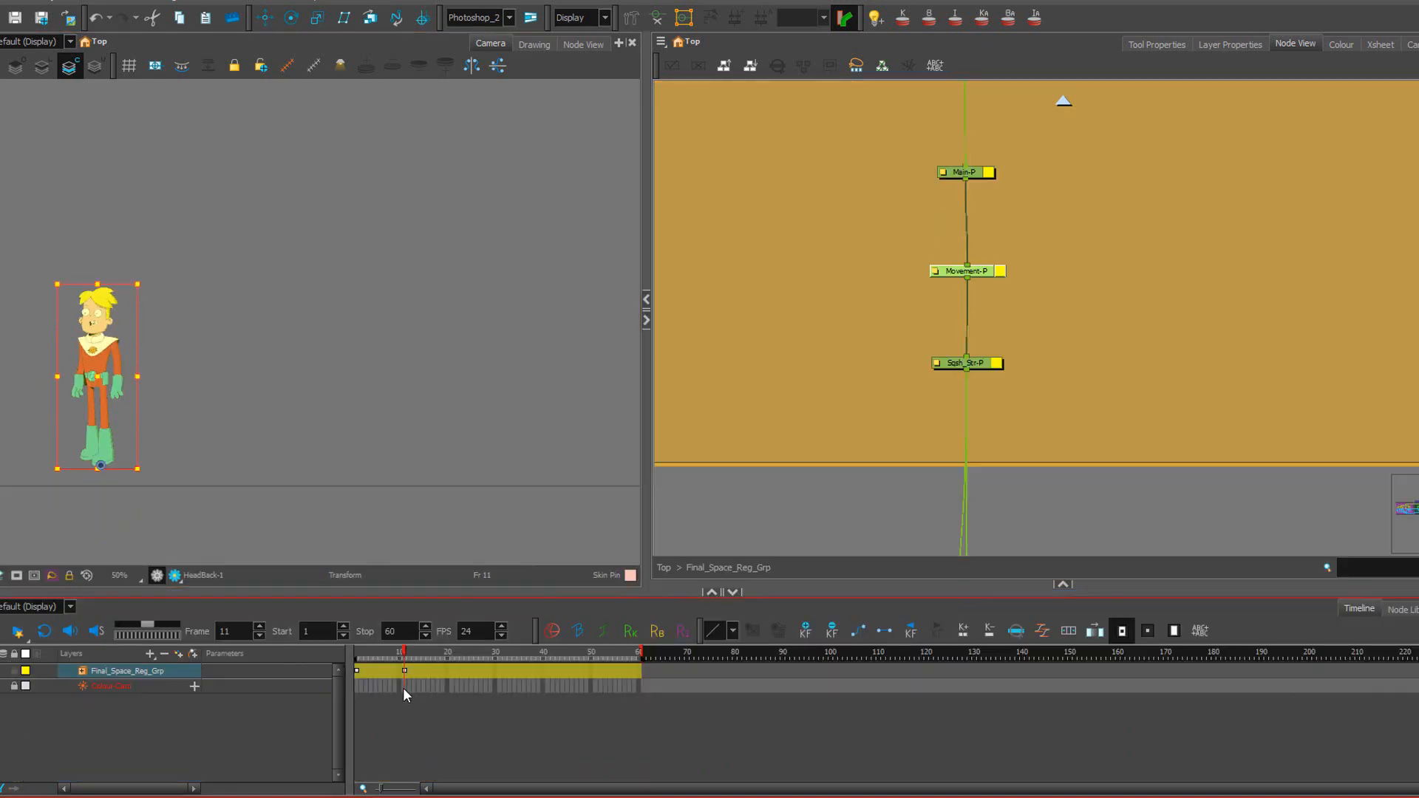
{"action": "left_click", "coordinate": [357, 669]}
{"action": "right_click", "coordinate": [355, 668]}
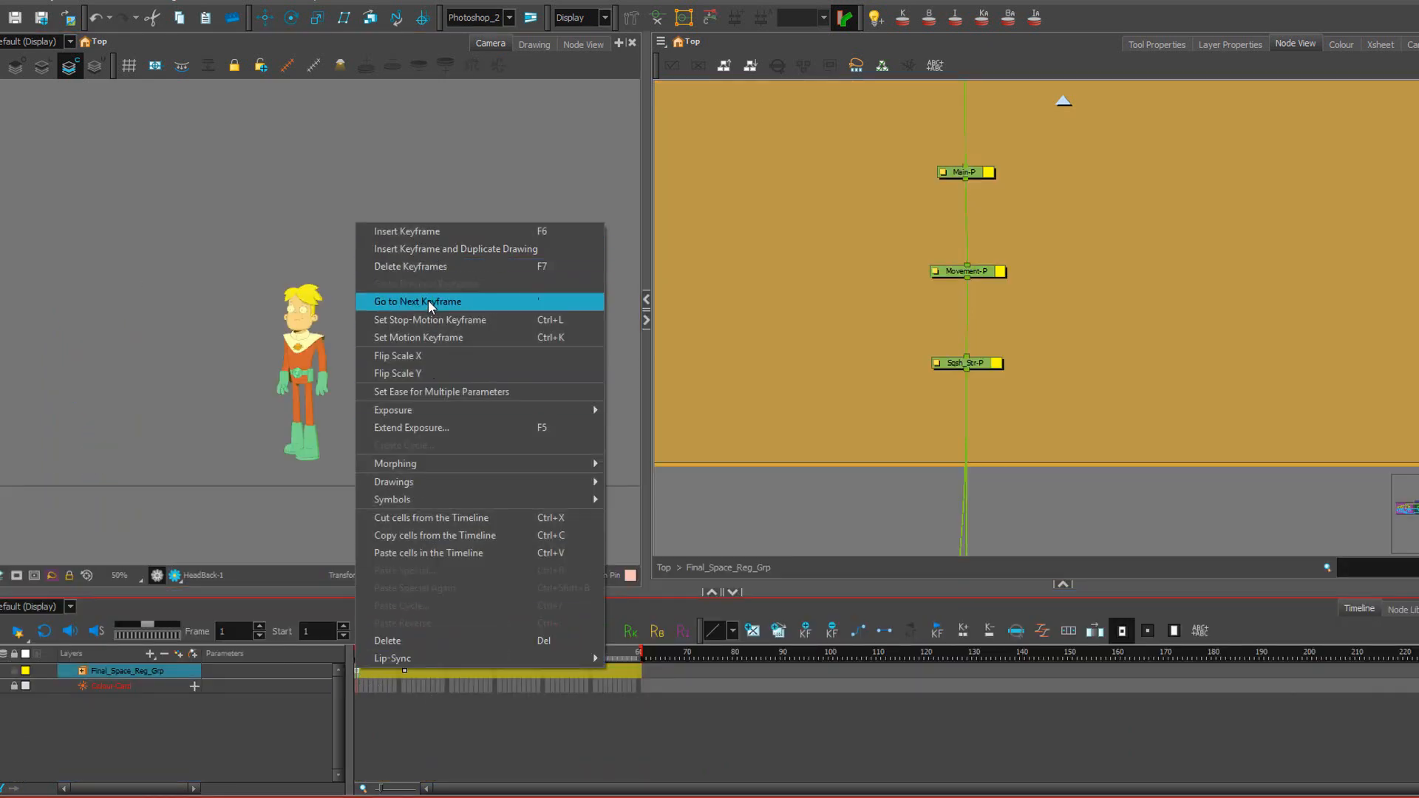
{"action": "left_click", "coordinate": [618, 436]}
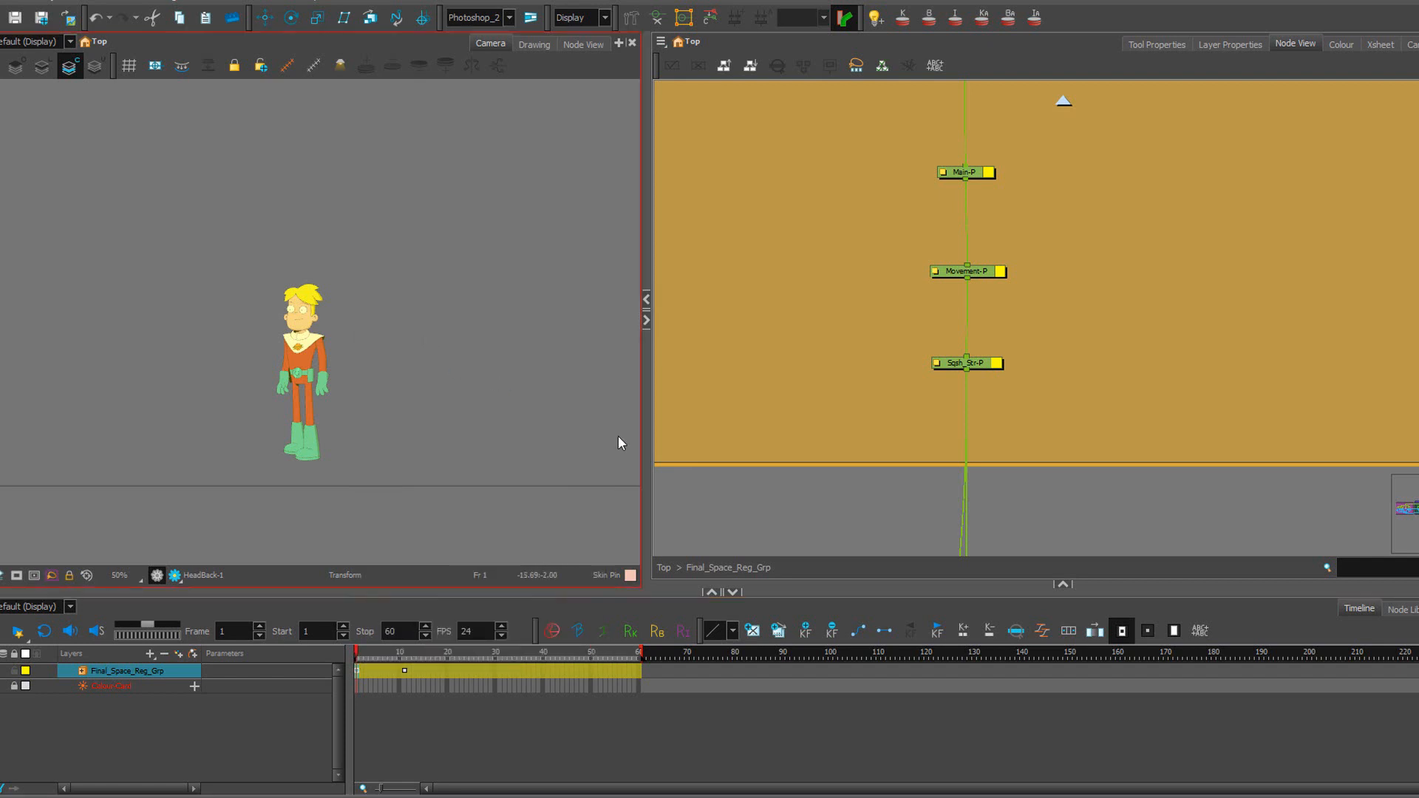
{"action": "mouse_move", "coordinate": [358, 649]}
{"action": "left_mouse_down"}
{"action": "mouse_move", "coordinate": [403, 647]}
{"action": "mouse_move", "coordinate": [346, 648]}
{"action": "left_mouse_up"}
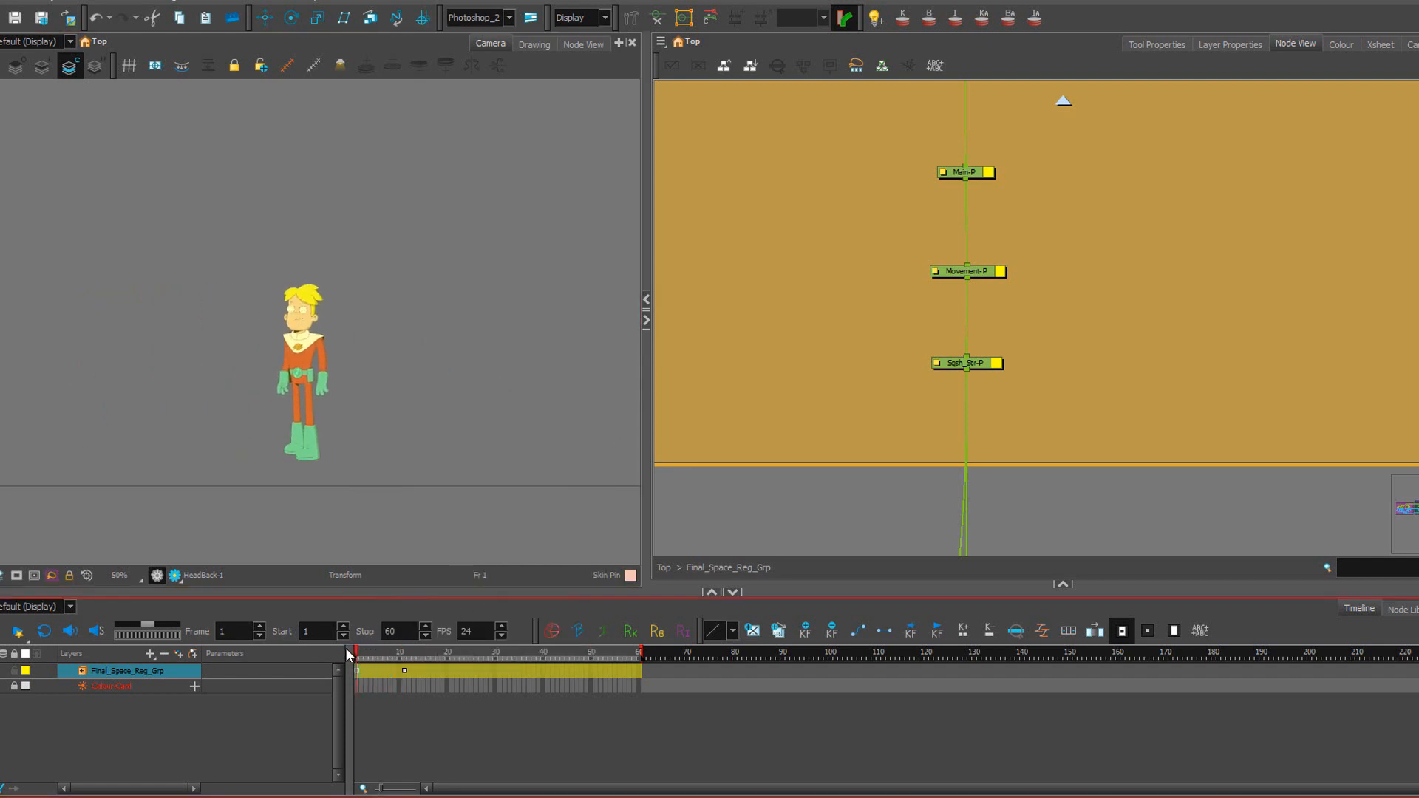
Undo the character's keyframed move at frame 11 and show the character in render preview.
{"action": "left_click", "coordinate": [410, 411]}
{"action": "key", "text": "ctrl+z"}
{"action": "key", "text": "ctrl+z"}
{"action": "scroll", "coordinate": [398, 298], "scroll_direction": "down", "scroll_amount": 1}
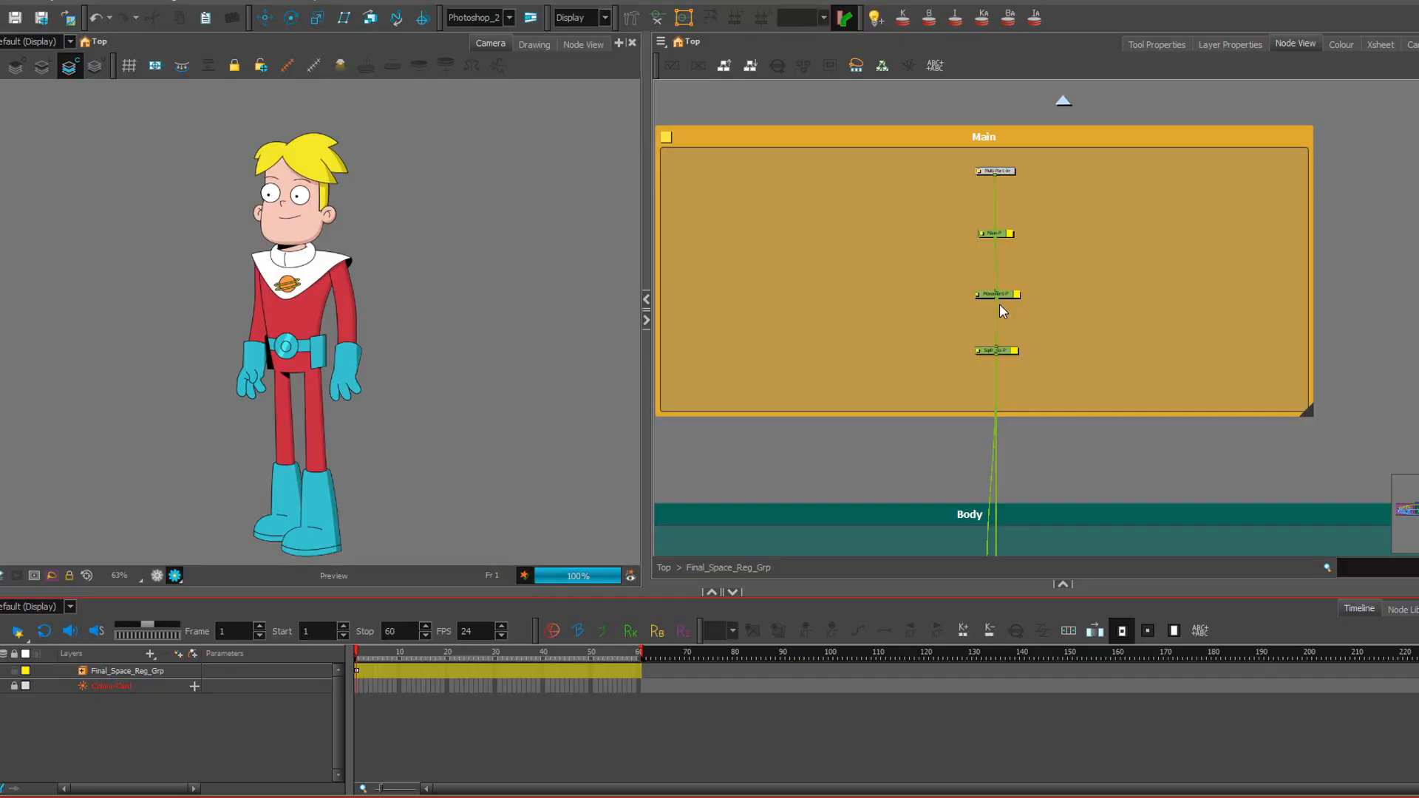
Examine the rig's node groups from Main and Body through the arms and legs down to the composite nodes beneath them.
{"action": "scroll", "coordinate": [1018, 301], "scroll_direction": "down", "scroll_amount": 4}
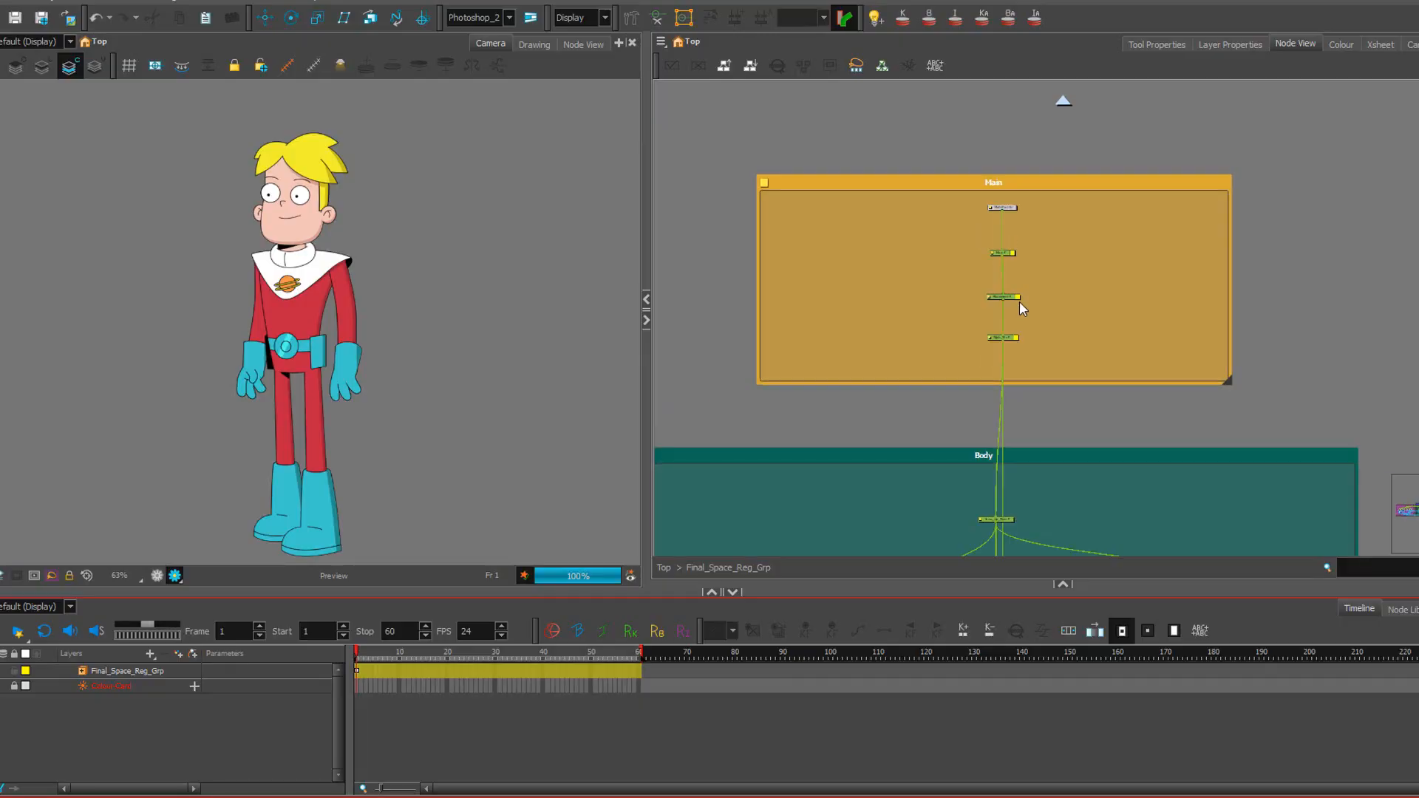
{"action": "left_click", "coordinate": [924, 388]}
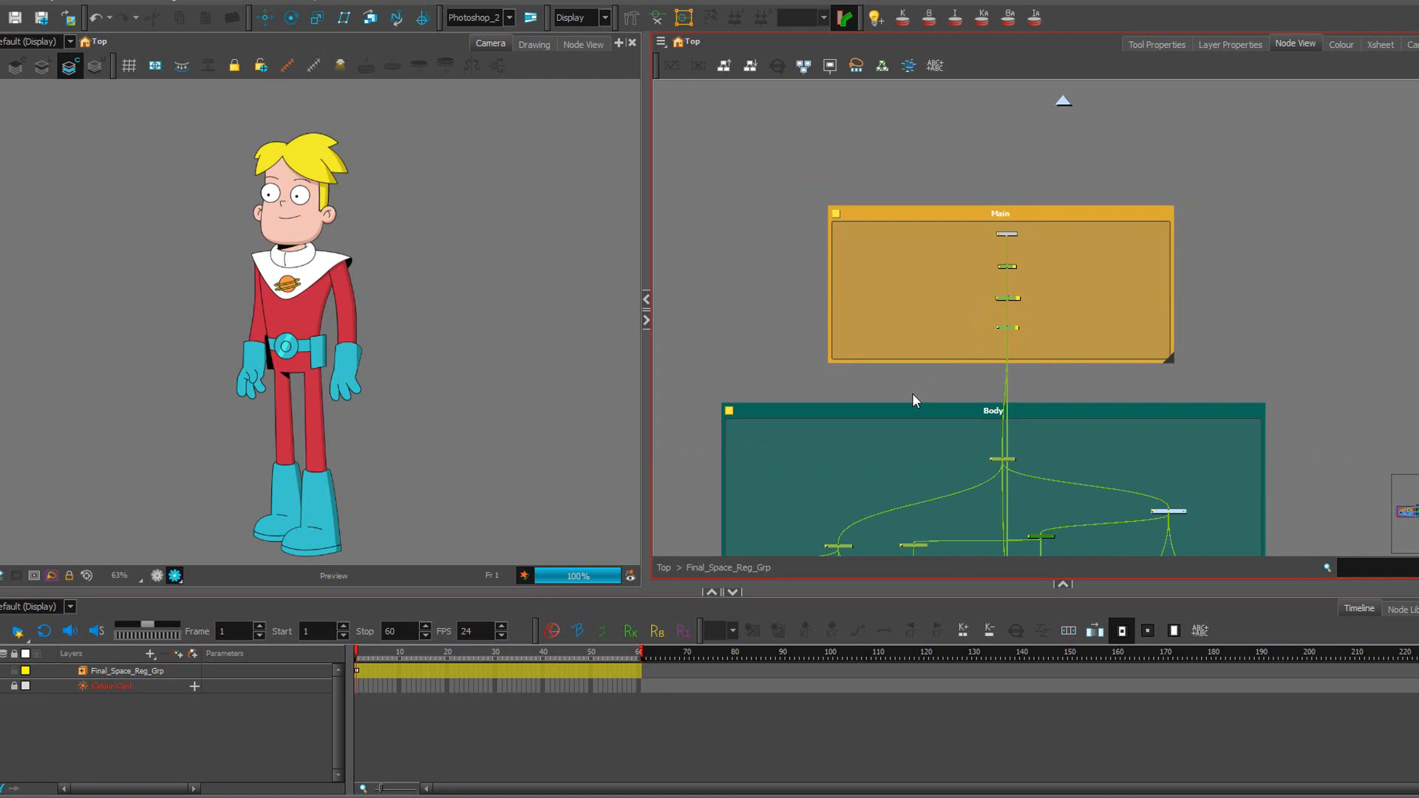
{"action": "scroll", "coordinate": [911, 393], "scroll_direction": "down", "scroll_amount": 3}
{"action": "left_click_drag", "start_coordinate": [893, 520], "coordinate": [933, 170]}
{"action": "left_click_drag", "start_coordinate": [876, 510], "coordinate": [1018, 249]}
{"action": "scroll", "coordinate": [980, 348], "scroll_direction": "down", "scroll_amount": 2}
{"action": "scroll", "coordinate": [980, 349], "scroll_direction": "down", "scroll_amount": 1}
{"action": "left_click_drag", "start_coordinate": [968, 380], "coordinate": [928, 263]}
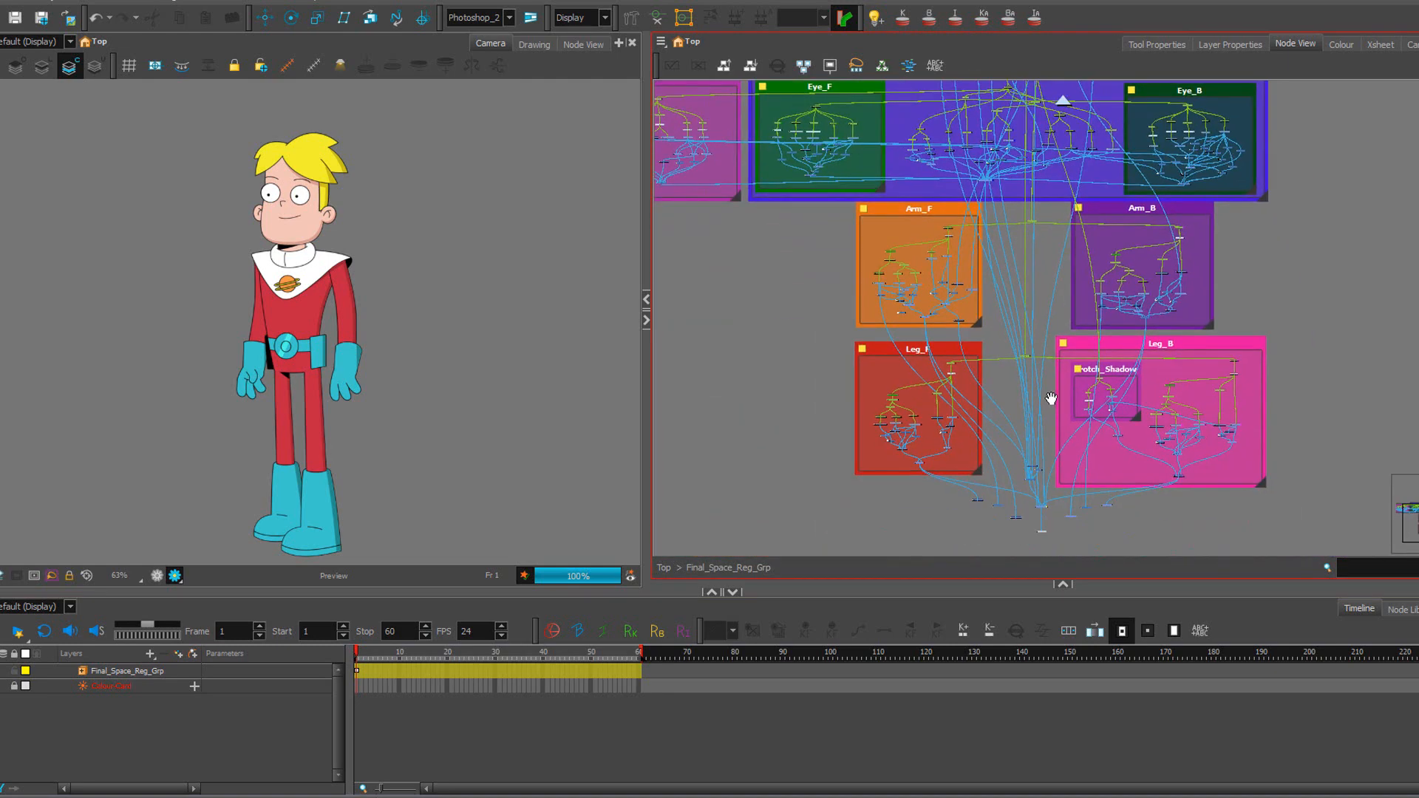
{"action": "left_click_drag", "start_coordinate": [1050, 399], "coordinate": [1015, 346]}
{"action": "scroll", "coordinate": [985, 412], "scroll_direction": "up", "scroll_amount": 3}
{"action": "scroll", "coordinate": [985, 417], "scroll_direction": "up", "scroll_amount": 6}
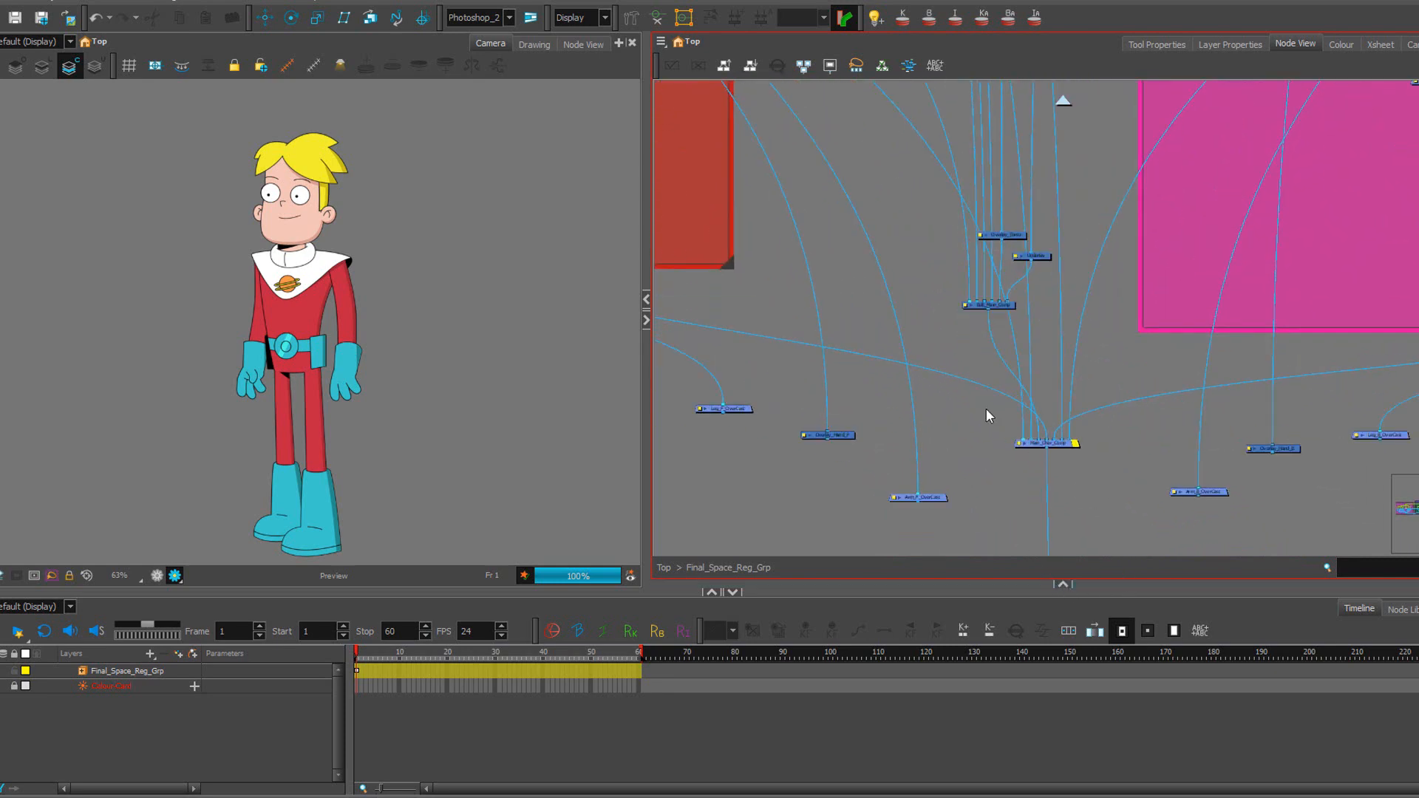
Examine the overcast and overlay nodes around Main_Char_Comp and its output at the base of the rig.
{"action": "left_click_drag", "start_coordinate": [967, 401], "coordinate": [938, 263]}
{"action": "left_click_drag", "start_coordinate": [968, 313], "coordinate": [1087, 353]}
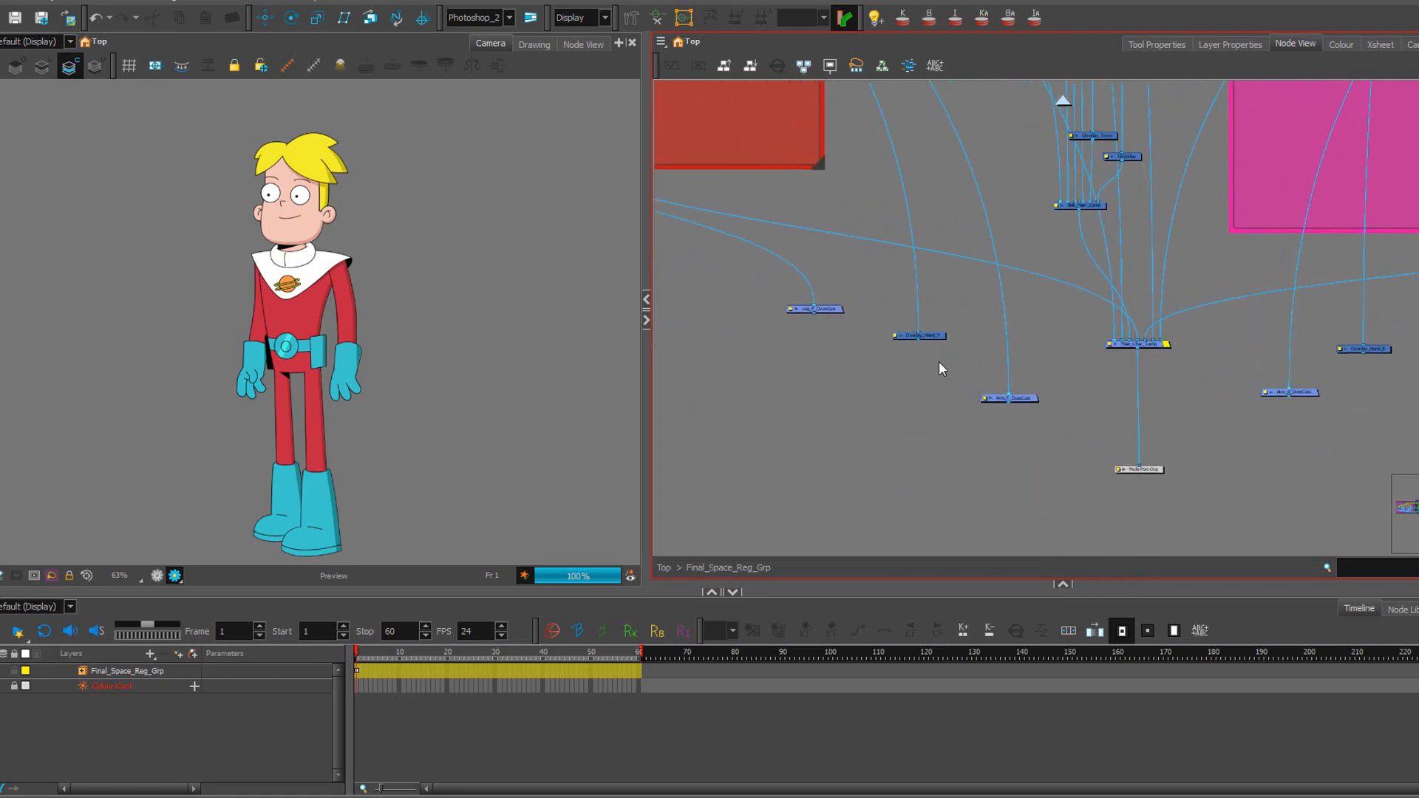
{"action": "scroll", "coordinate": [938, 361], "scroll_direction": "up", "scroll_amount": 3}
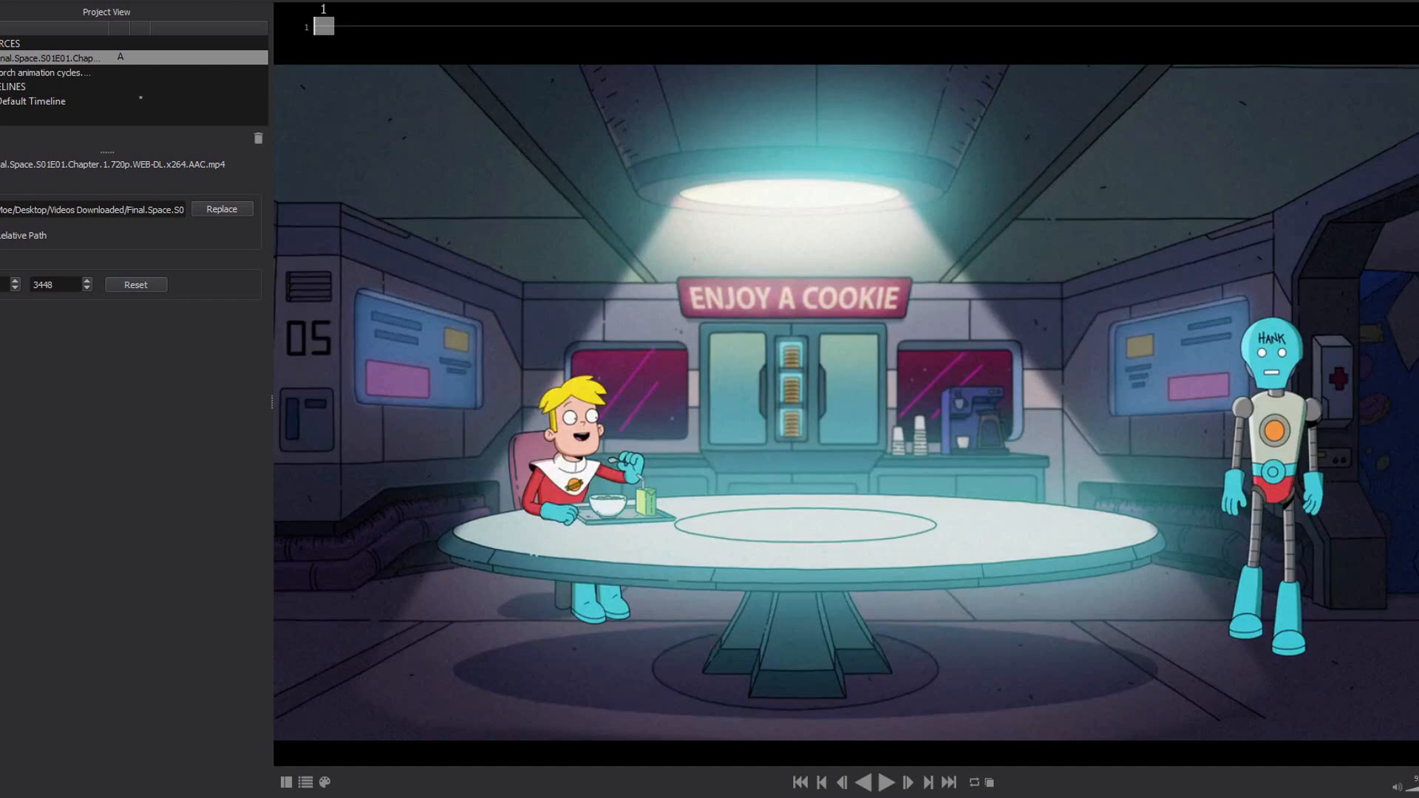
Bring up FSbackground2.psd in CLIP STUDIO PAINT and scrub the Final Space reference clip in the video player for comparison.
{"action": "mouse_move", "coordinate": [158, 797]}
{"action": "mouse_move", "coordinate": [34, 7]}
{"action": "left_mouse_down"}
{"action": "mouse_move", "coordinate": [872, 20]}
{"action": "mouse_move", "coordinate": [818, 51]}
{"action": "left_mouse_up"}
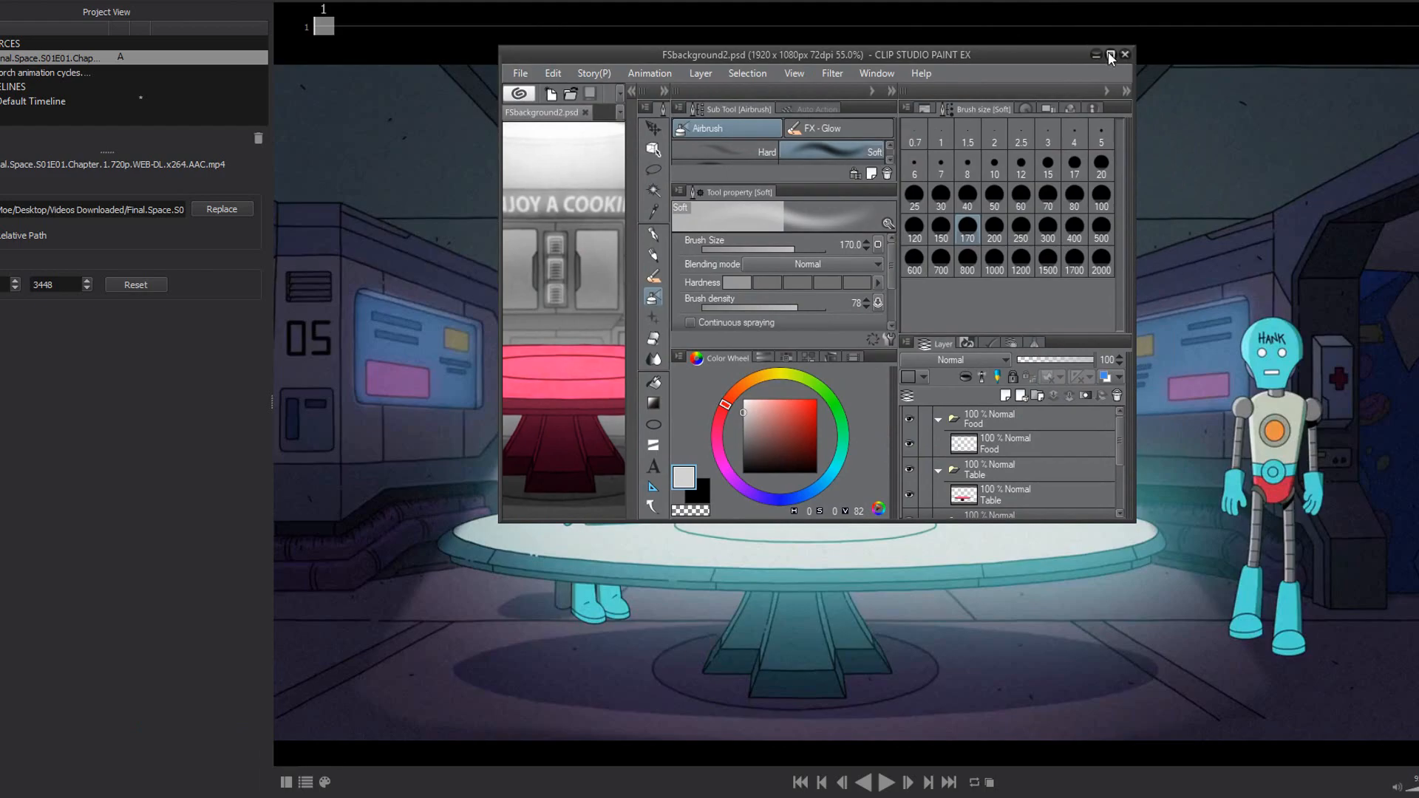
{"action": "left_click", "coordinate": [1110, 55]}
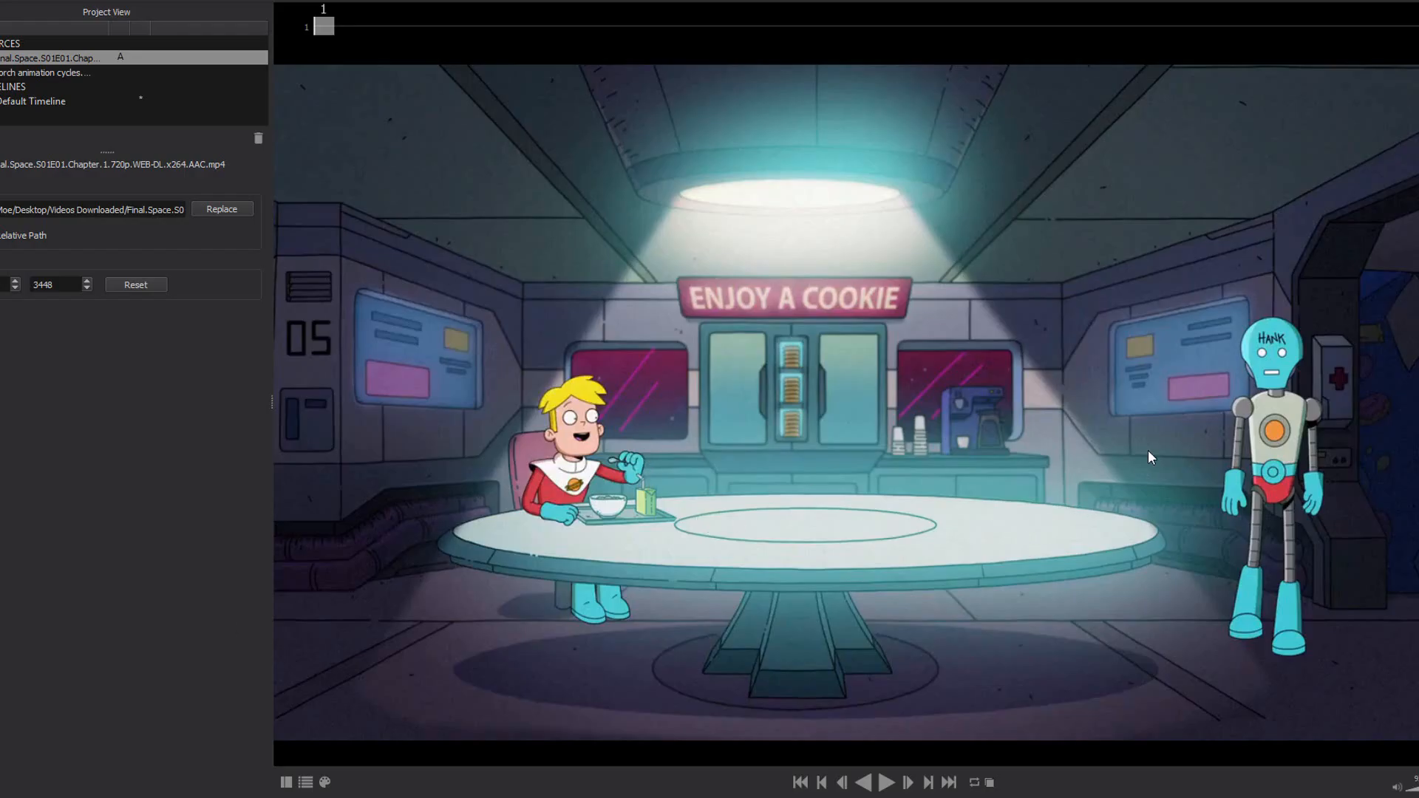
{"action": "left_click_drag", "start_coordinate": [547, 38], "coordinate": [769, 45]}
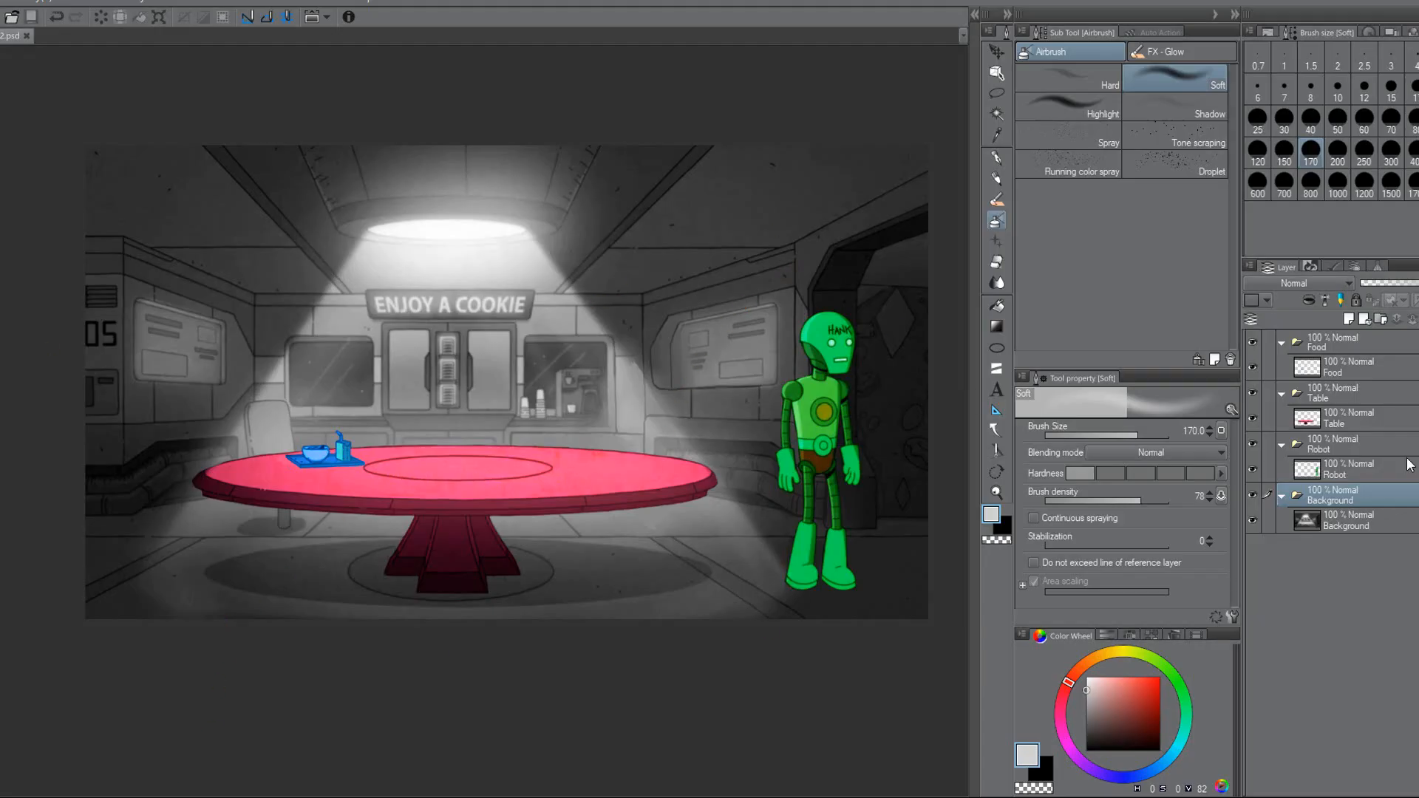
Toggle the visibility of the Background layer and the Robot artwork in CLIP STUDIO PAINT, and collapse both of their folders.
{"action": "left_click", "coordinate": [1254, 520]}
{"action": "left_click", "coordinate": [1282, 496]}
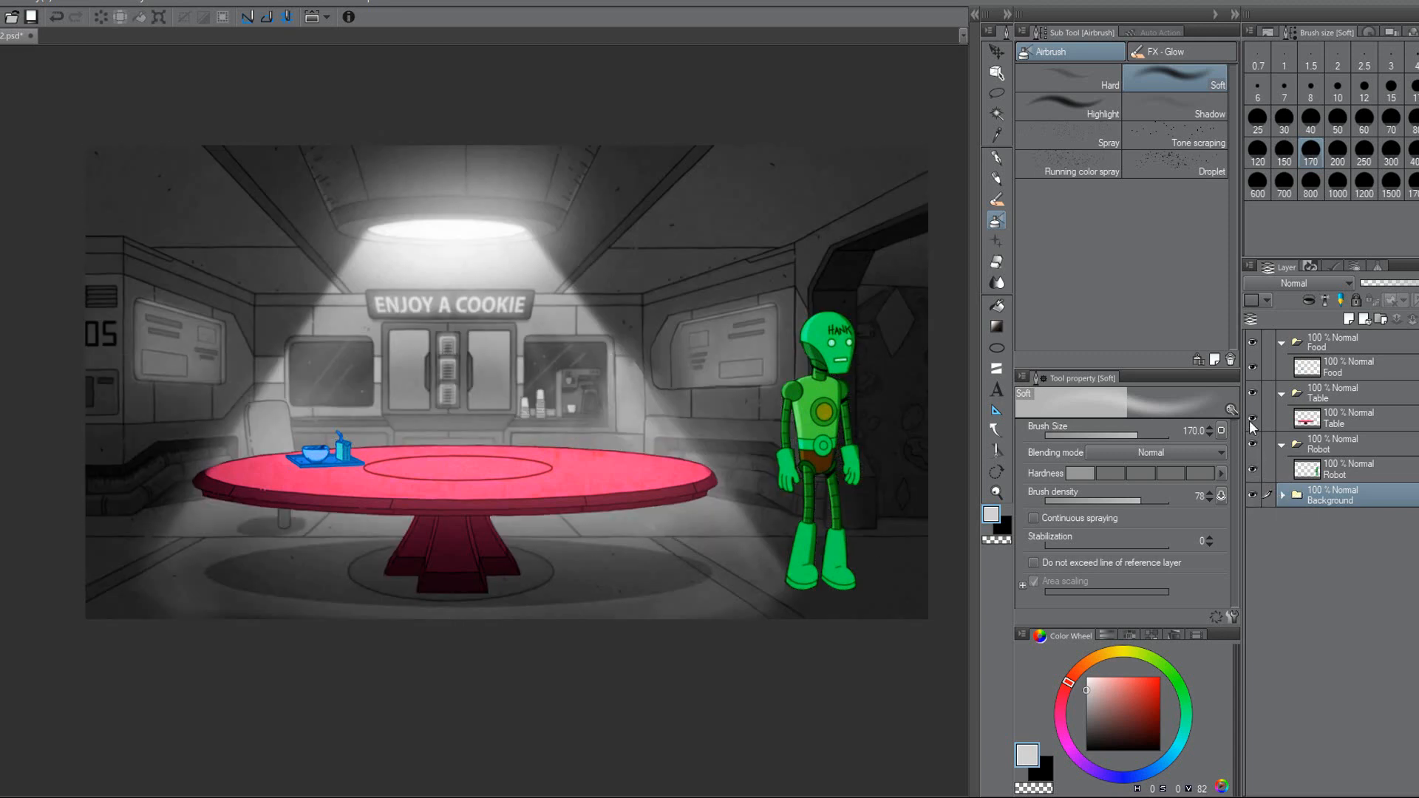
{"action": "left_click", "coordinate": [1252, 469]}
{"action": "left_click", "coordinate": [1252, 468]}
{"action": "left_click", "coordinate": [1253, 440]}
{"action": "left_click", "coordinate": [1252, 440]}
{"action": "left_click", "coordinate": [1253, 441]}
{"action": "left_click", "coordinate": [1254, 441]}
{"action": "left_click", "coordinate": [1283, 444]}
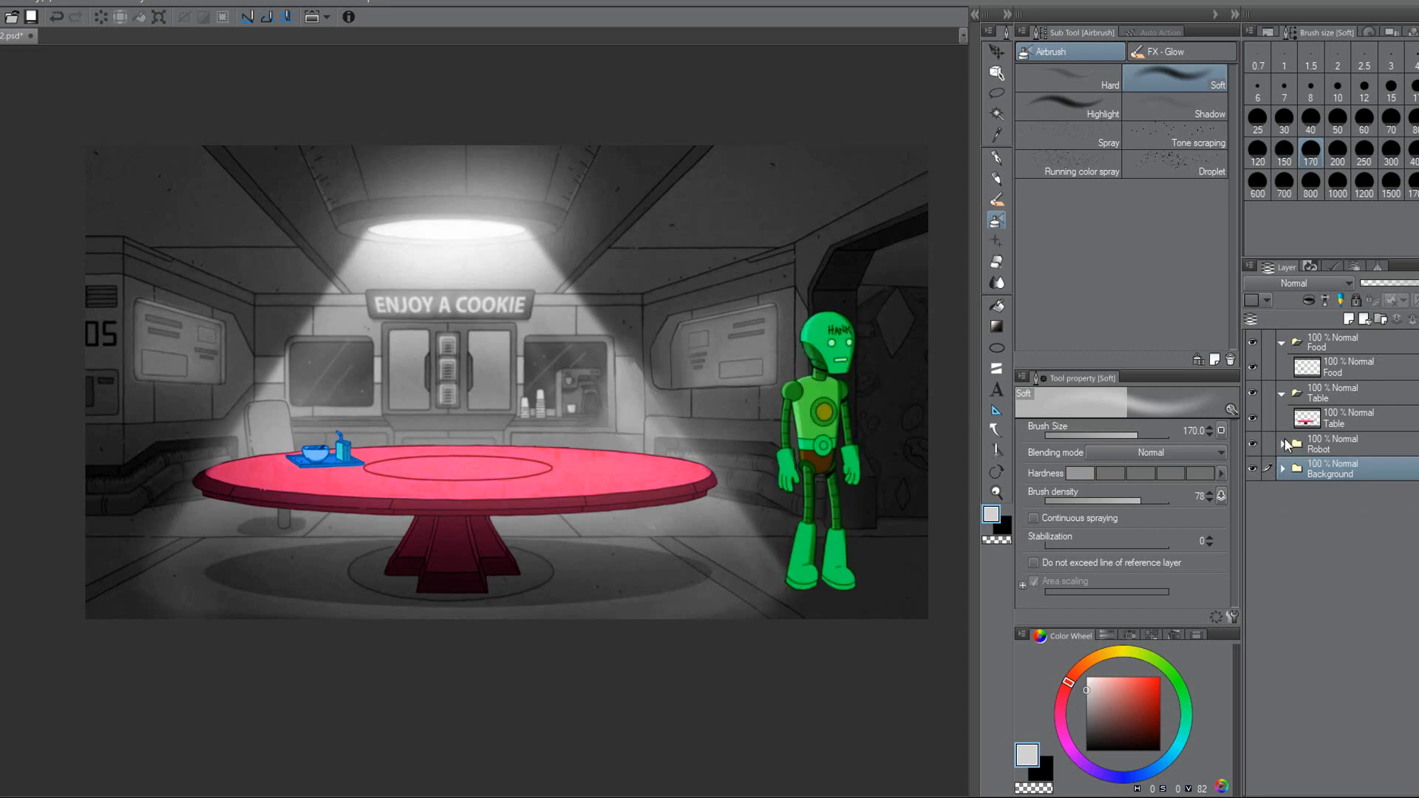
Hide and reshow the Table folder and the Food folder to check what lies behind each cut-out element.
{"action": "left_click", "coordinate": [1252, 393]}
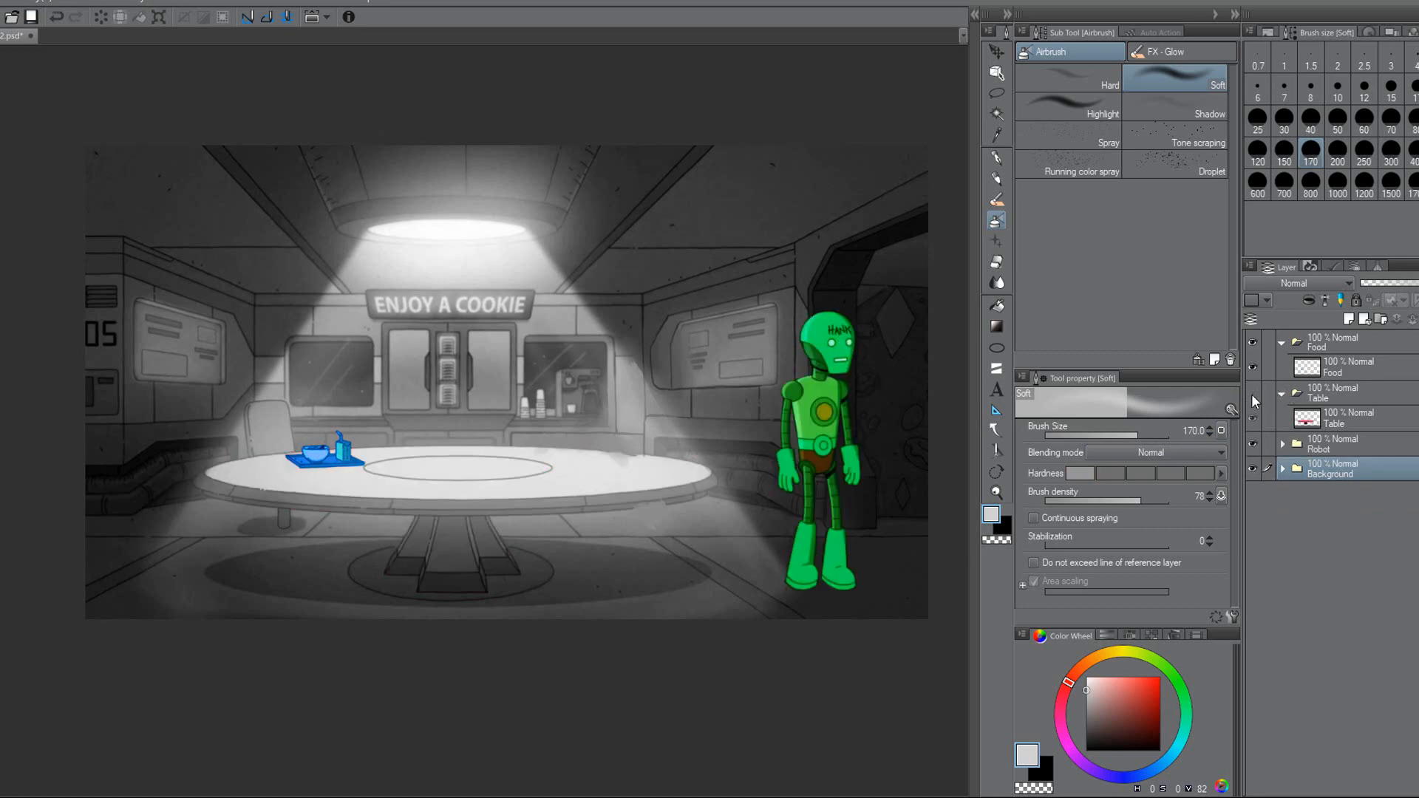
{"action": "left_click", "coordinate": [1252, 393]}
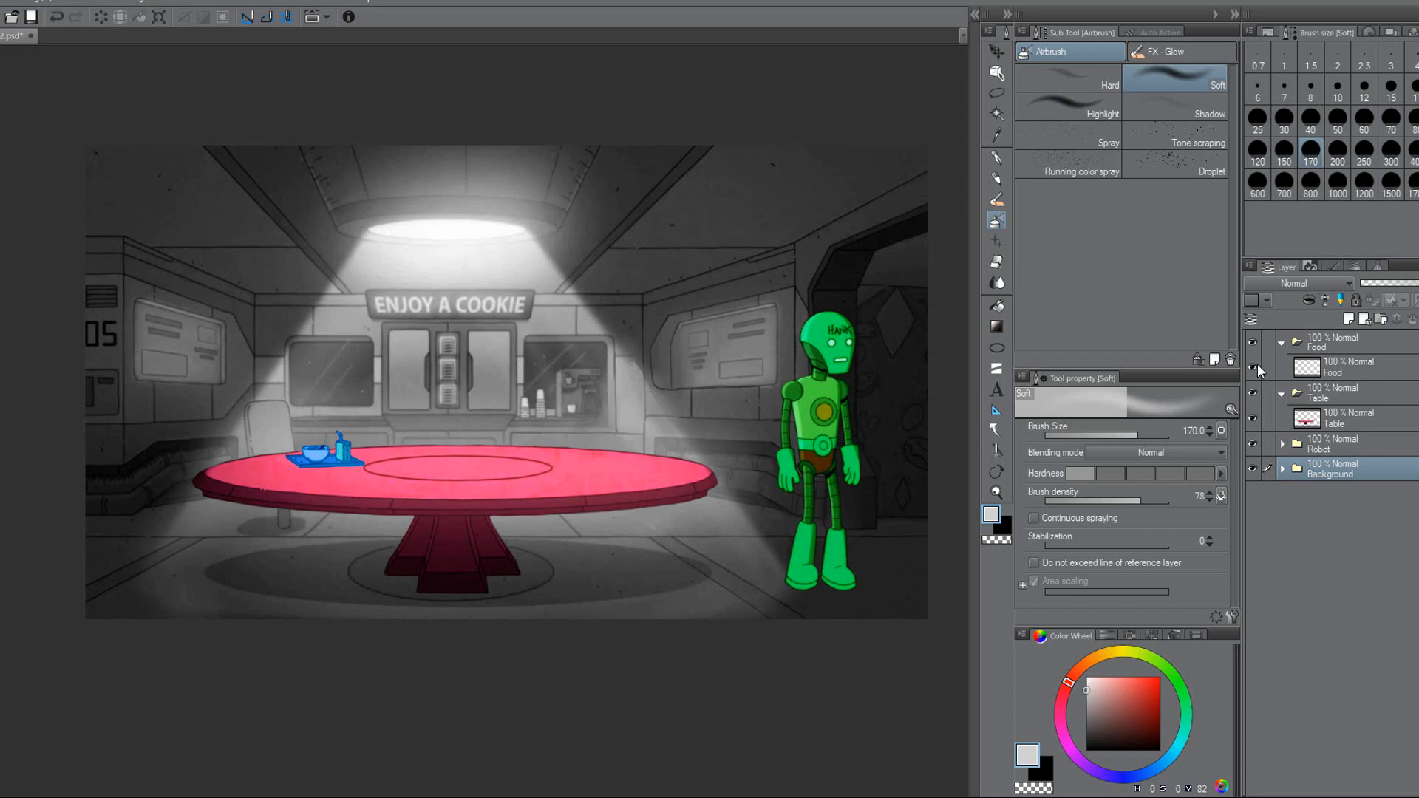
{"action": "left_click", "coordinate": [1253, 342]}
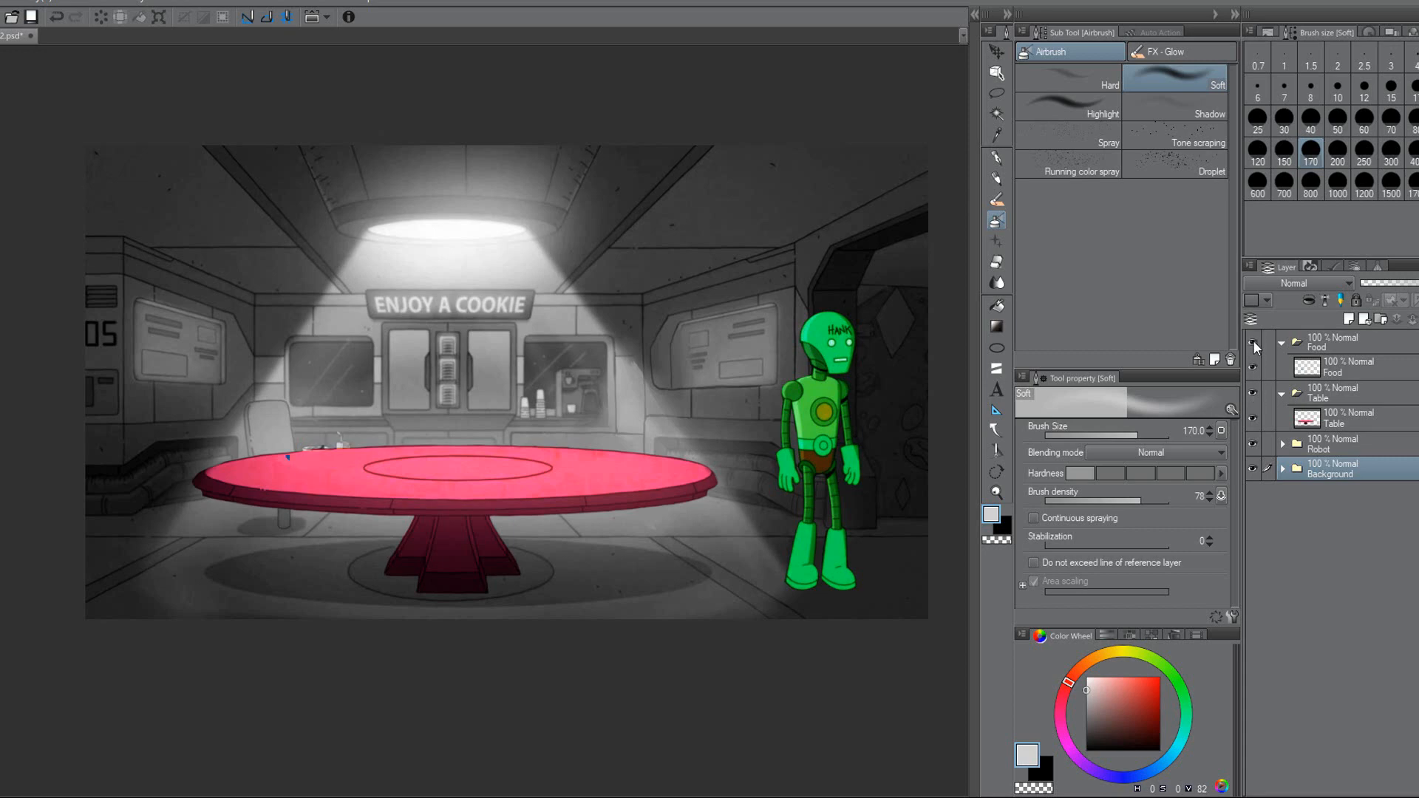
{"action": "left_click", "coordinate": [1253, 342]}
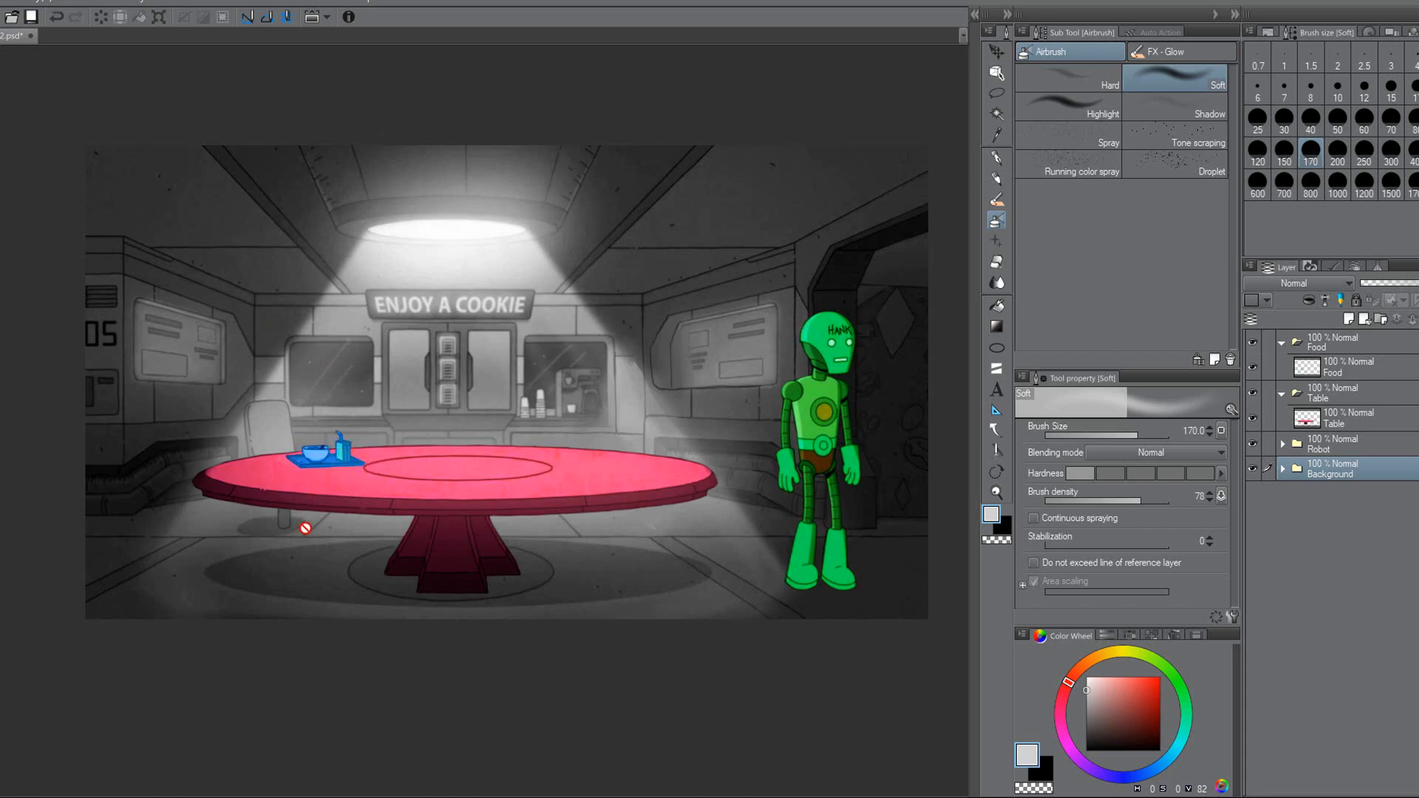
Scrub the reference clip for the character's hand poses and select the Overlay_Hand_F node in the Toon Boom Harmony rig.
{"action": "left_click", "coordinate": [268, 796]}
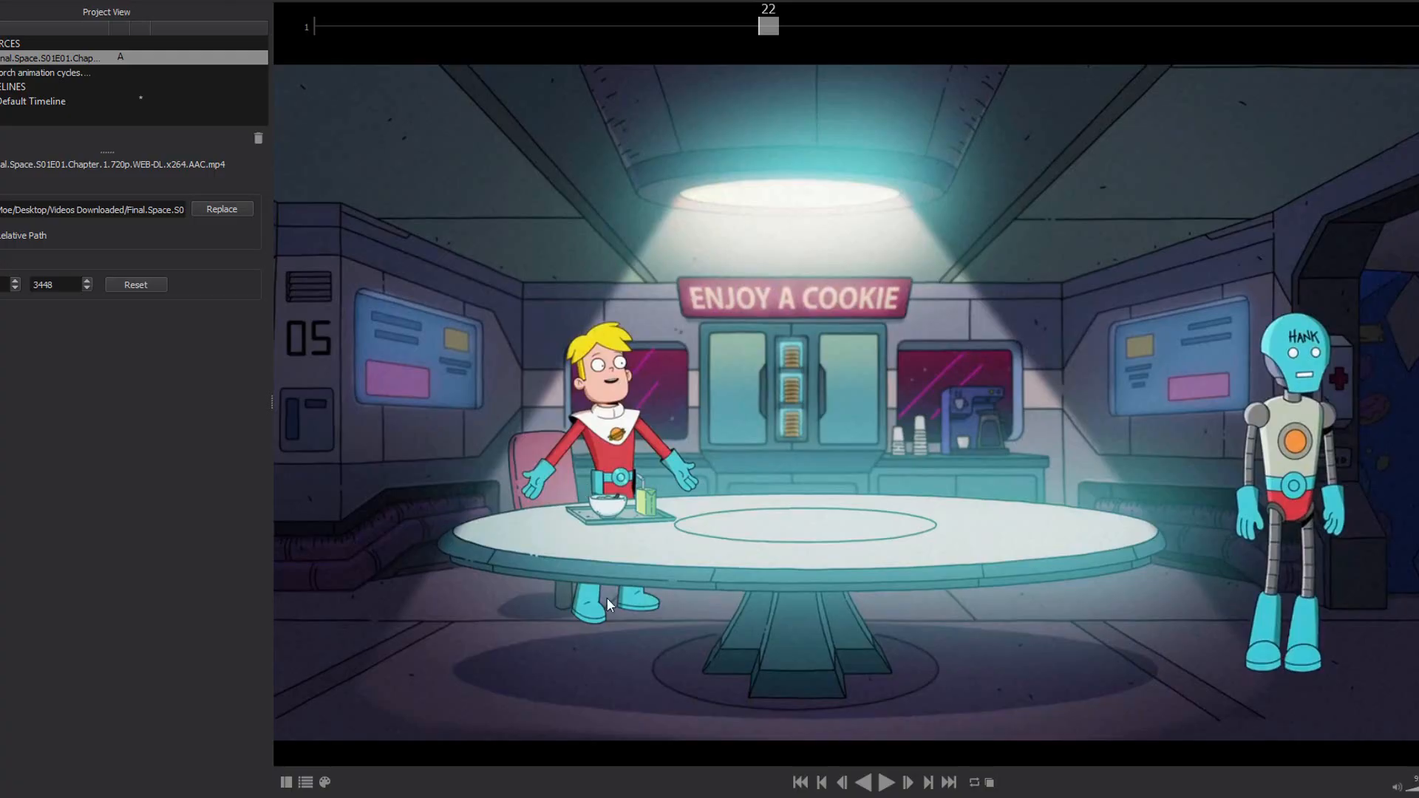
{"action": "left_click_drag", "start_coordinate": [631, 57], "coordinate": [342, 50]}
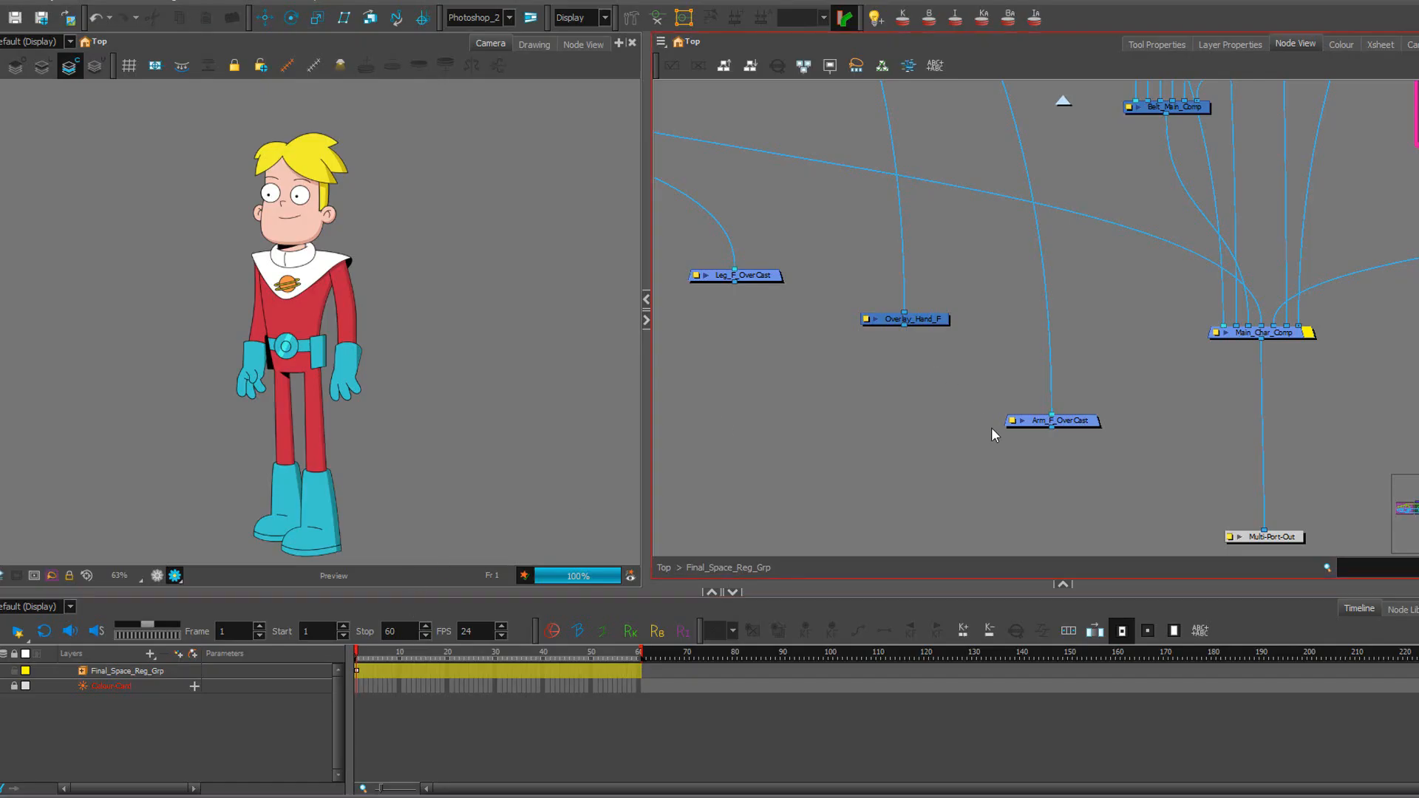
{"action": "scroll", "coordinate": [990, 427], "scroll_direction": "down", "scroll_amount": 1}
{"action": "scroll", "coordinate": [923, 423], "scroll_direction": "down", "scroll_amount": 3}
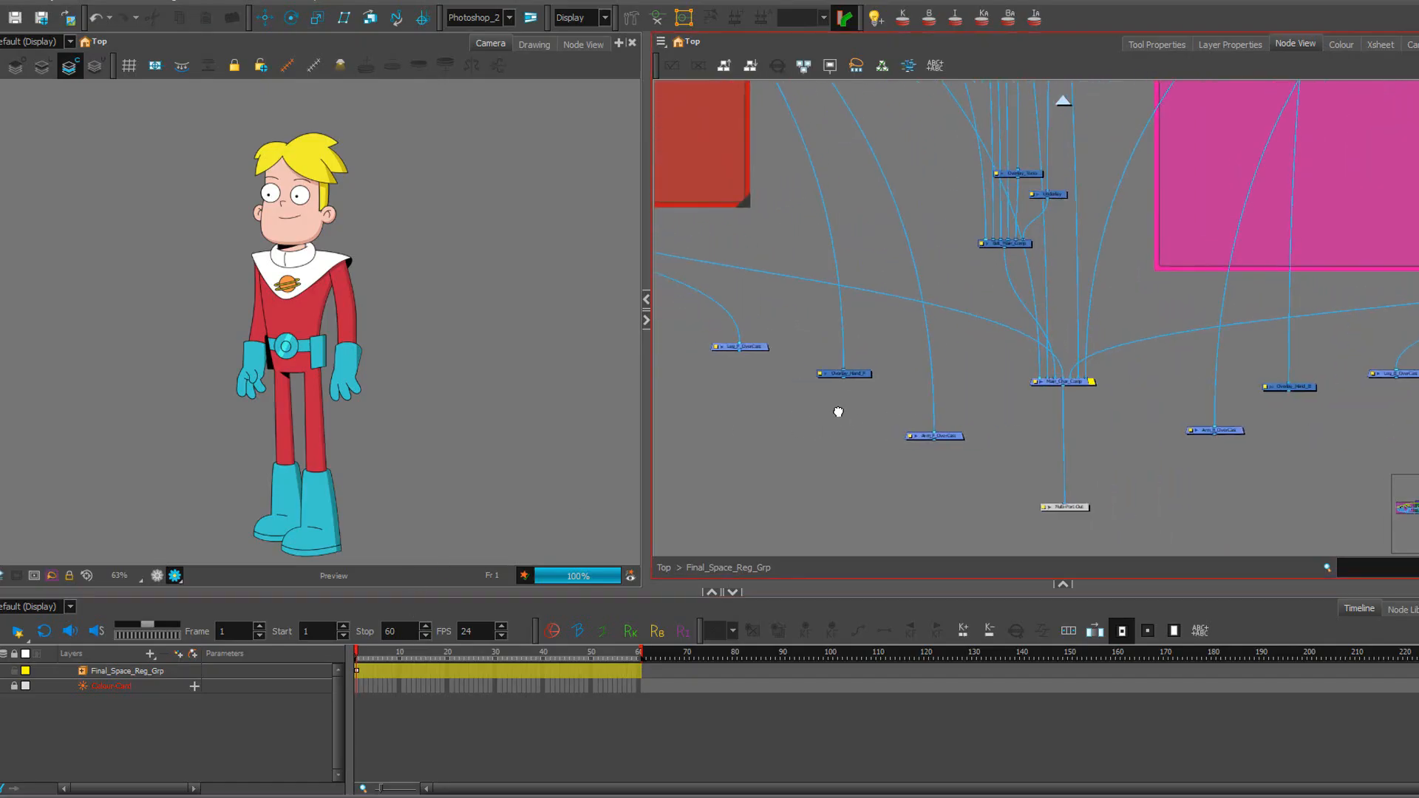
{"action": "scroll", "coordinate": [973, 426], "scroll_direction": "up", "scroll_amount": 2}
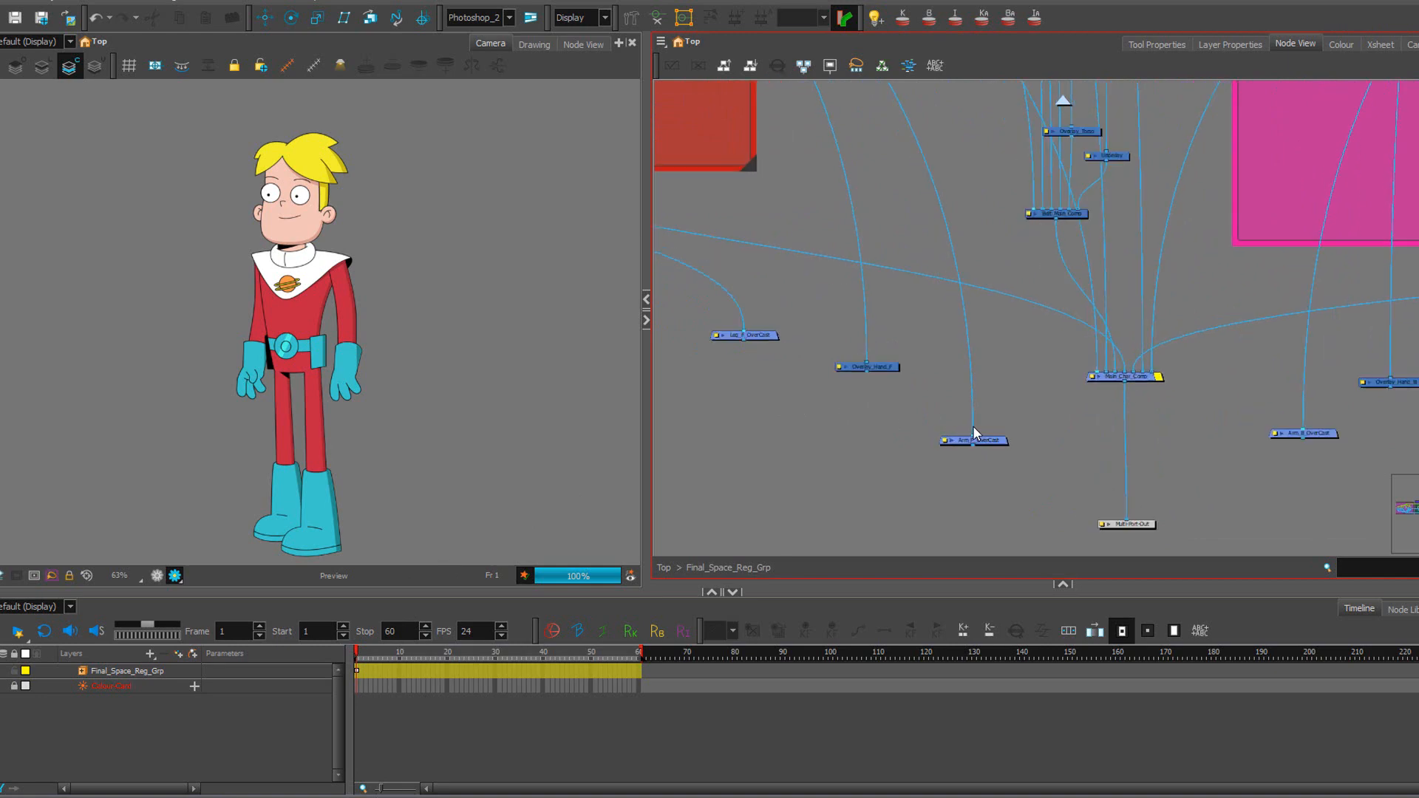
{"action": "left_click", "coordinate": [859, 362]}
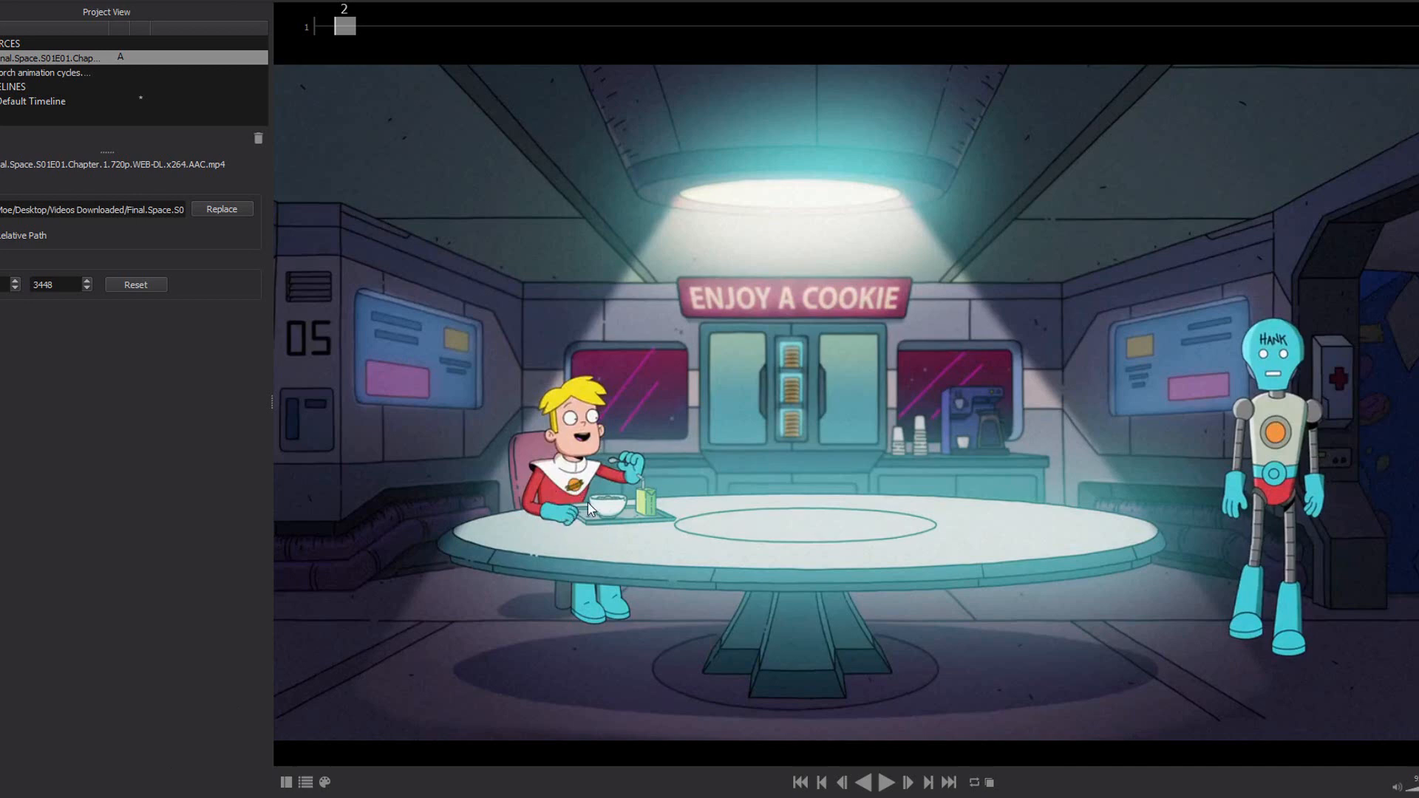
{"action": "mouse_move", "coordinate": [879, 27]}
{"action": "left_mouse_down"}
{"action": "mouse_move", "coordinate": [1355, 26]}
{"action": "mouse_move", "coordinate": [1401, 47]}
{"action": "left_mouse_up"}
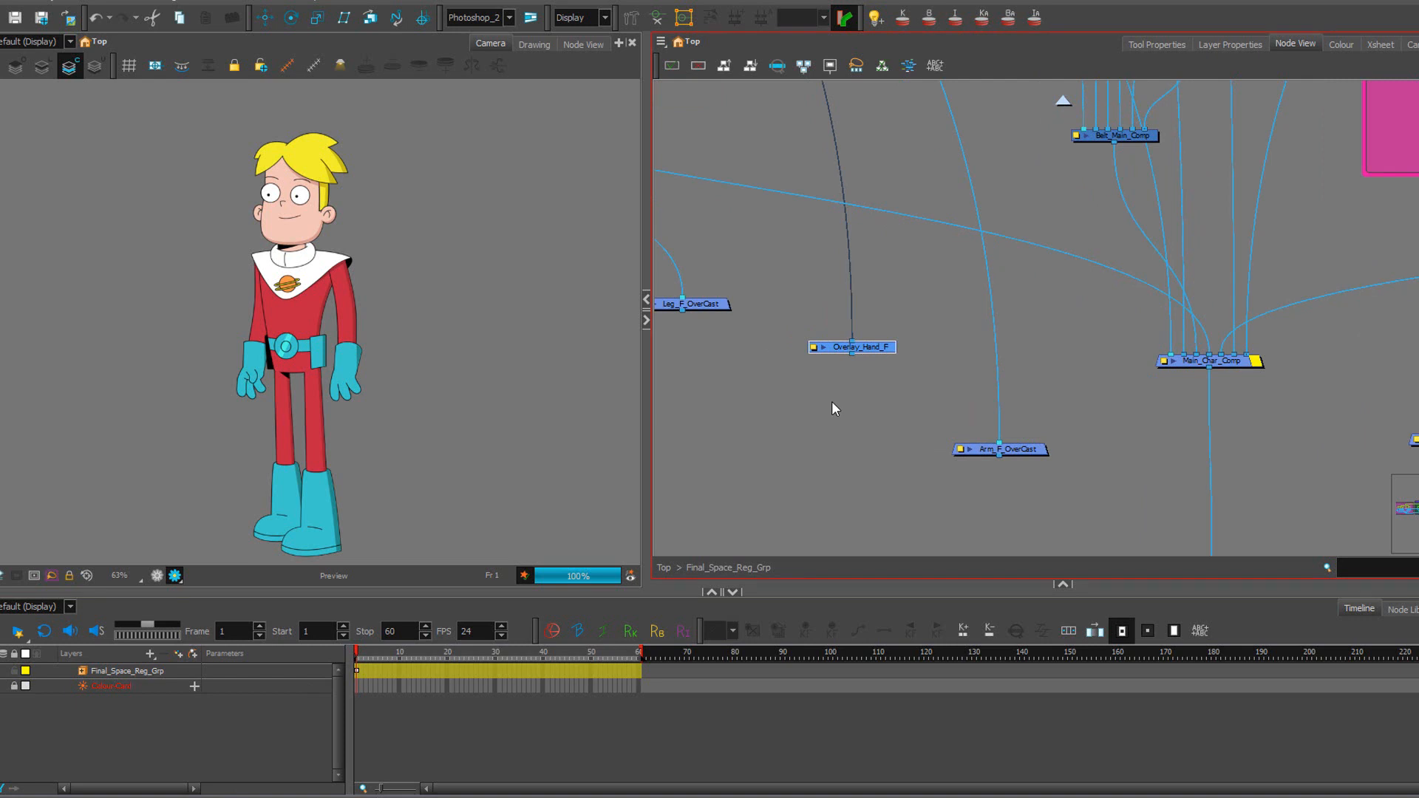
Examine the Overlay_Hand_F and Arm_F_OverCast nodes and trace their cables up toward the limb groups.
{"action": "left_click", "coordinate": [868, 357]}
{"action": "left_click_drag", "start_coordinate": [867, 353], "coordinate": [910, 445]}
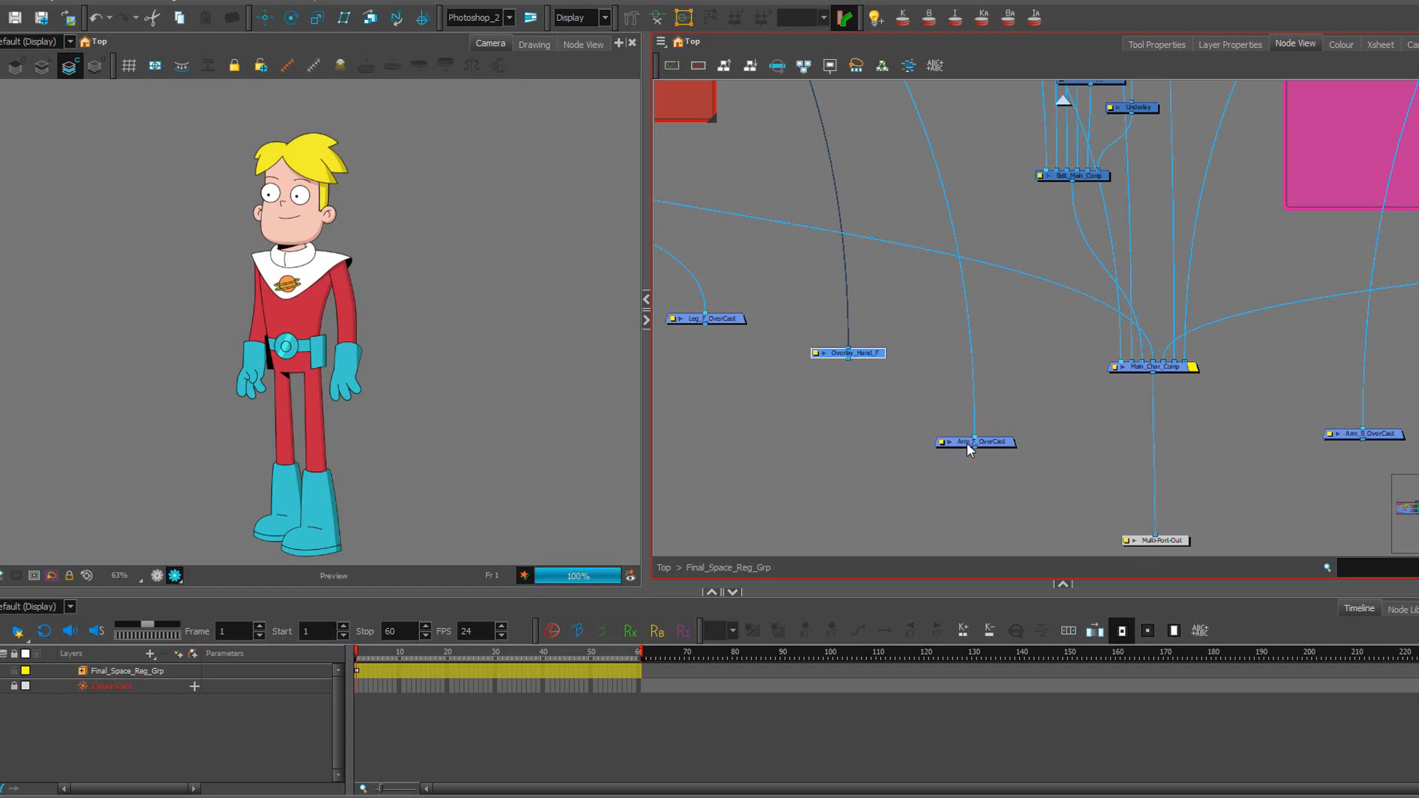
{"action": "scroll", "coordinate": [889, 299], "scroll_direction": "down", "scroll_amount": 6}
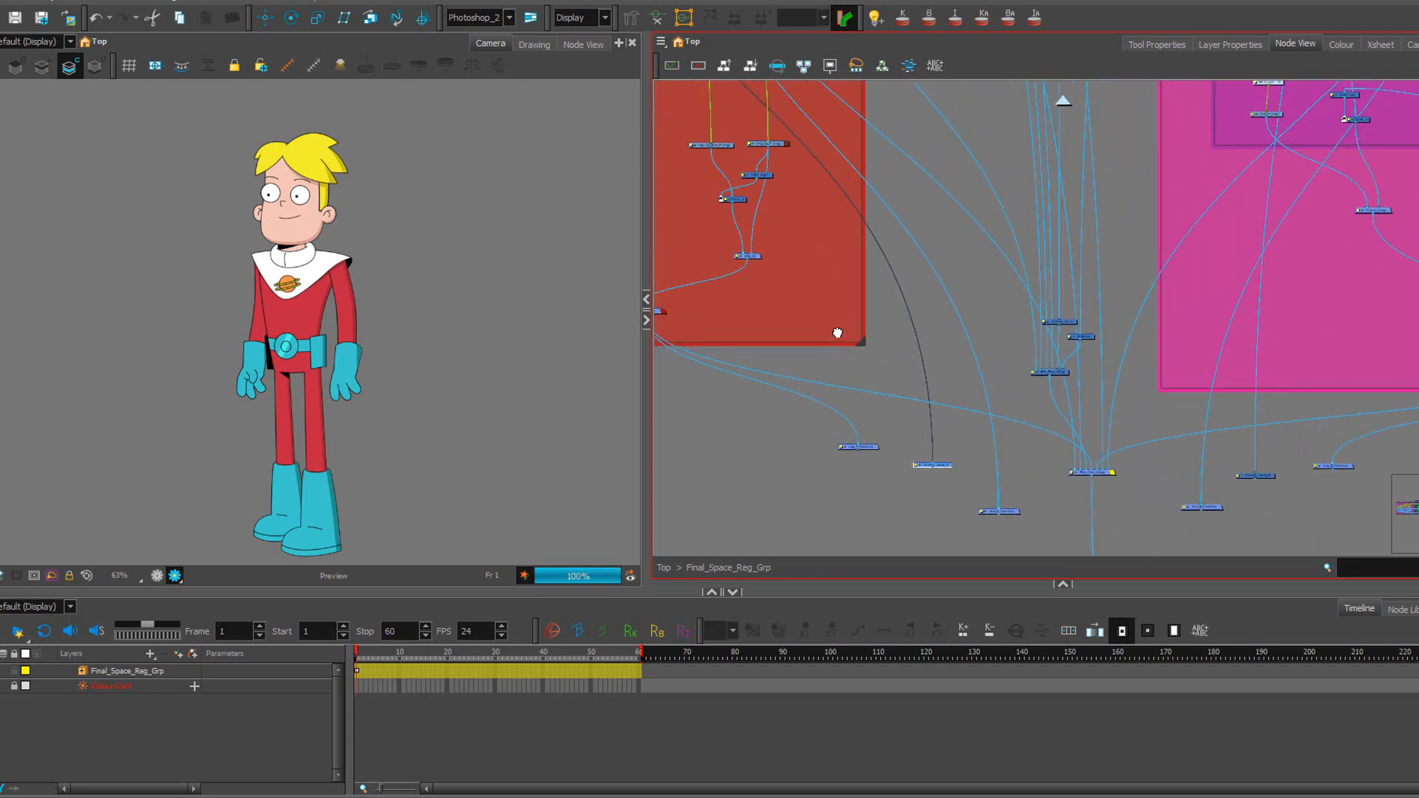
{"action": "scroll", "coordinate": [905, 342], "scroll_direction": "up", "scroll_amount": 6}
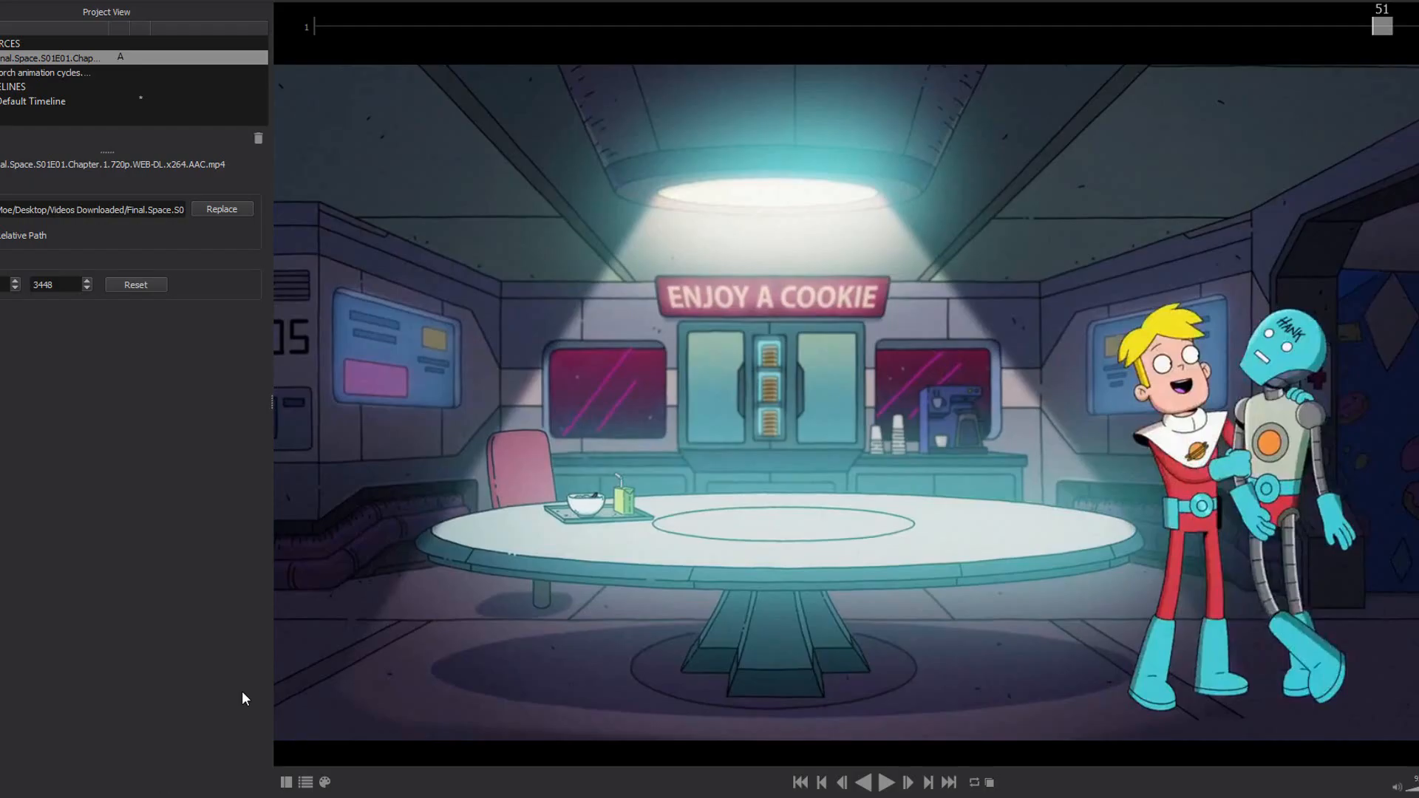
Switch to the reference clip and review the character's poses at the table around frames 9, 6 and 4.
{"action": "left_click", "coordinate": [486, 23]}
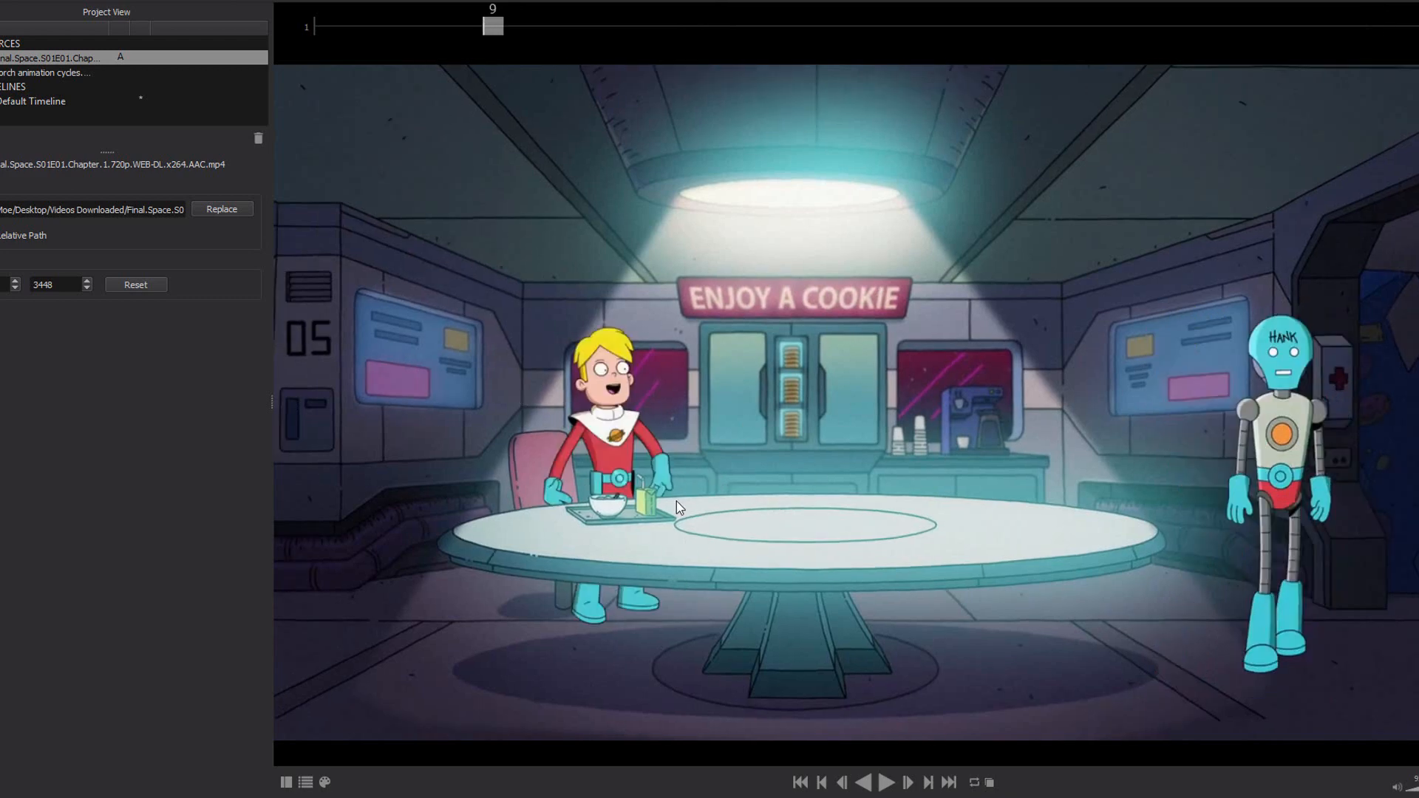
{"action": "mouse_move", "coordinate": [499, 25]}
{"action": "left_mouse_down"}
{"action": "mouse_move", "coordinate": [528, 24]}
{"action": "mouse_move", "coordinate": [384, 25]}
{"action": "mouse_move", "coordinate": [574, 26]}
{"action": "mouse_move", "coordinate": [363, 43]}
{"action": "mouse_move", "coordinate": [431, 51]}
{"action": "mouse_move", "coordinate": [429, 27]}
{"action": "left_mouse_up"}
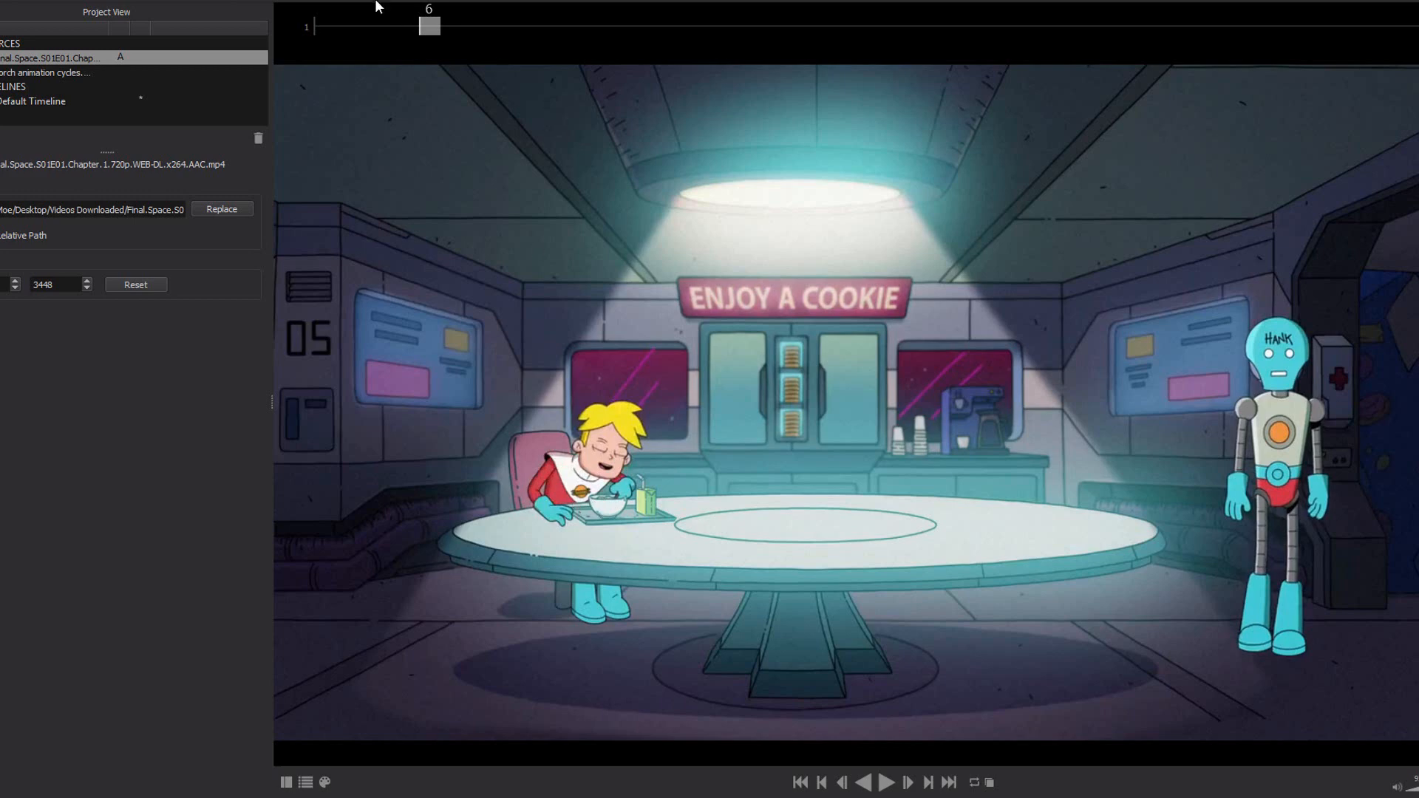
{"action": "left_click", "coordinate": [371, 24]}
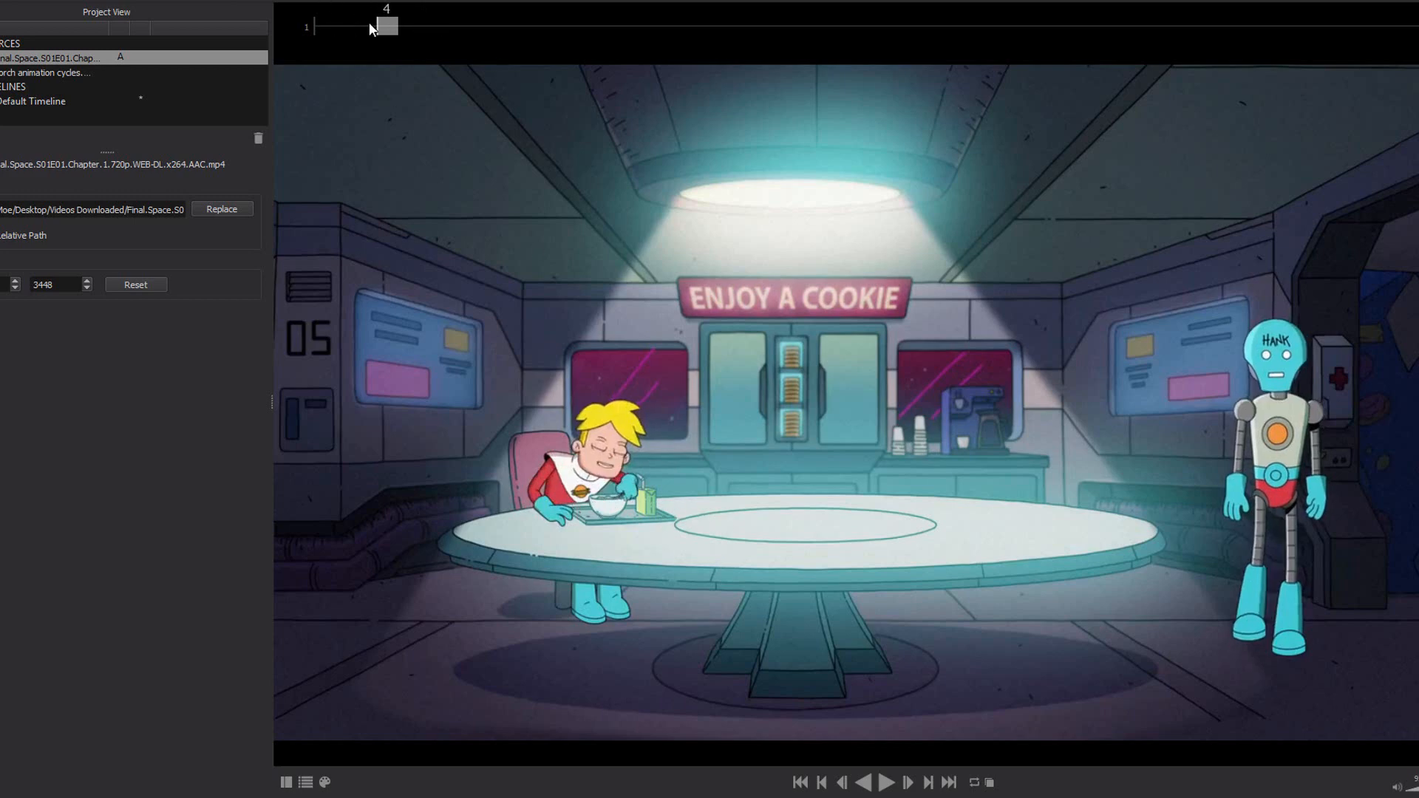
{"action": "left_click", "coordinate": [409, 25]}
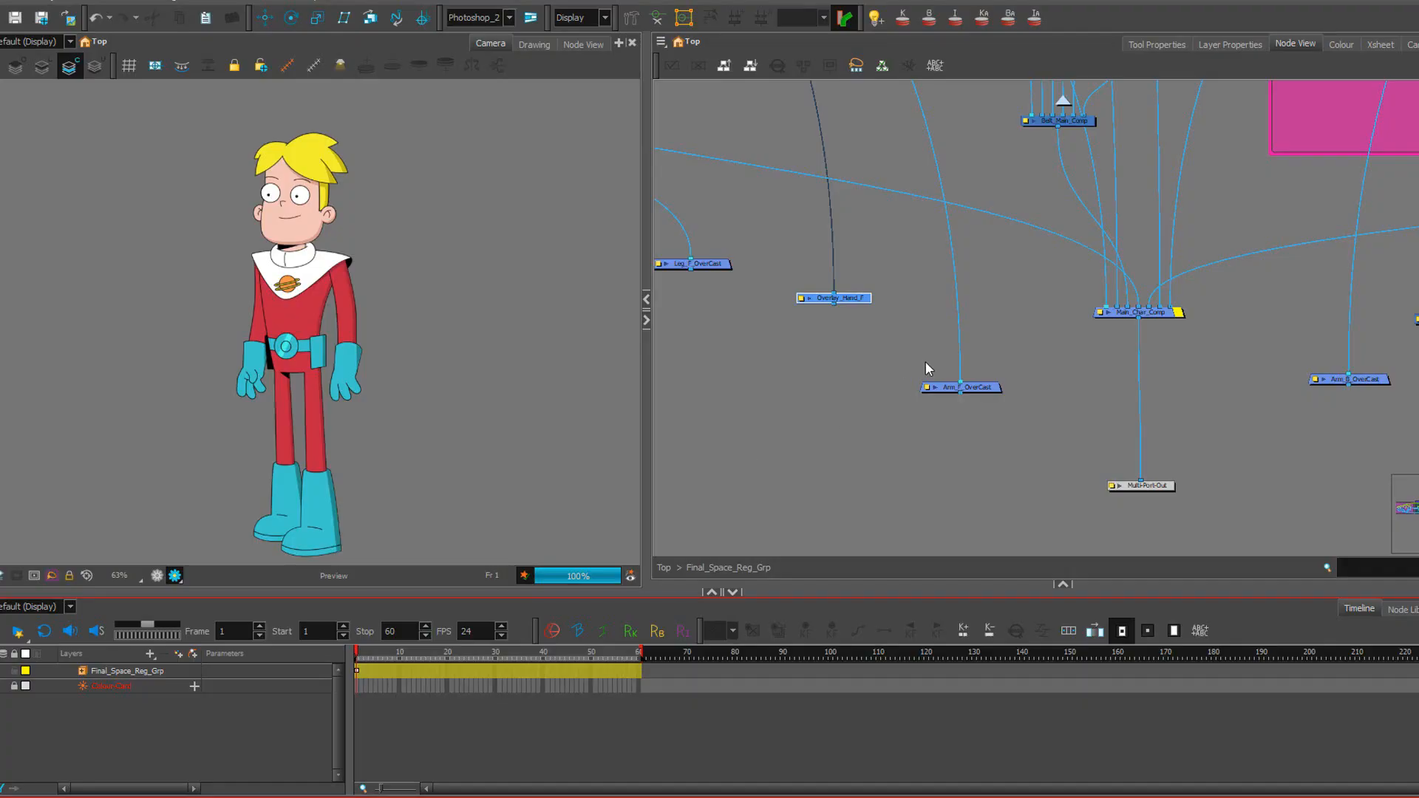
Examine the Harmony rig's Head, arm and leg groups and how their cables run down to the overcast nodes.
{"action": "left_click", "coordinate": [1017, 389]}
{"action": "scroll", "coordinate": [1026, 334], "scroll_direction": "down", "scroll_amount": 2}
{"action": "left_click_drag", "start_coordinate": [1054, 288], "coordinate": [953, 412]}
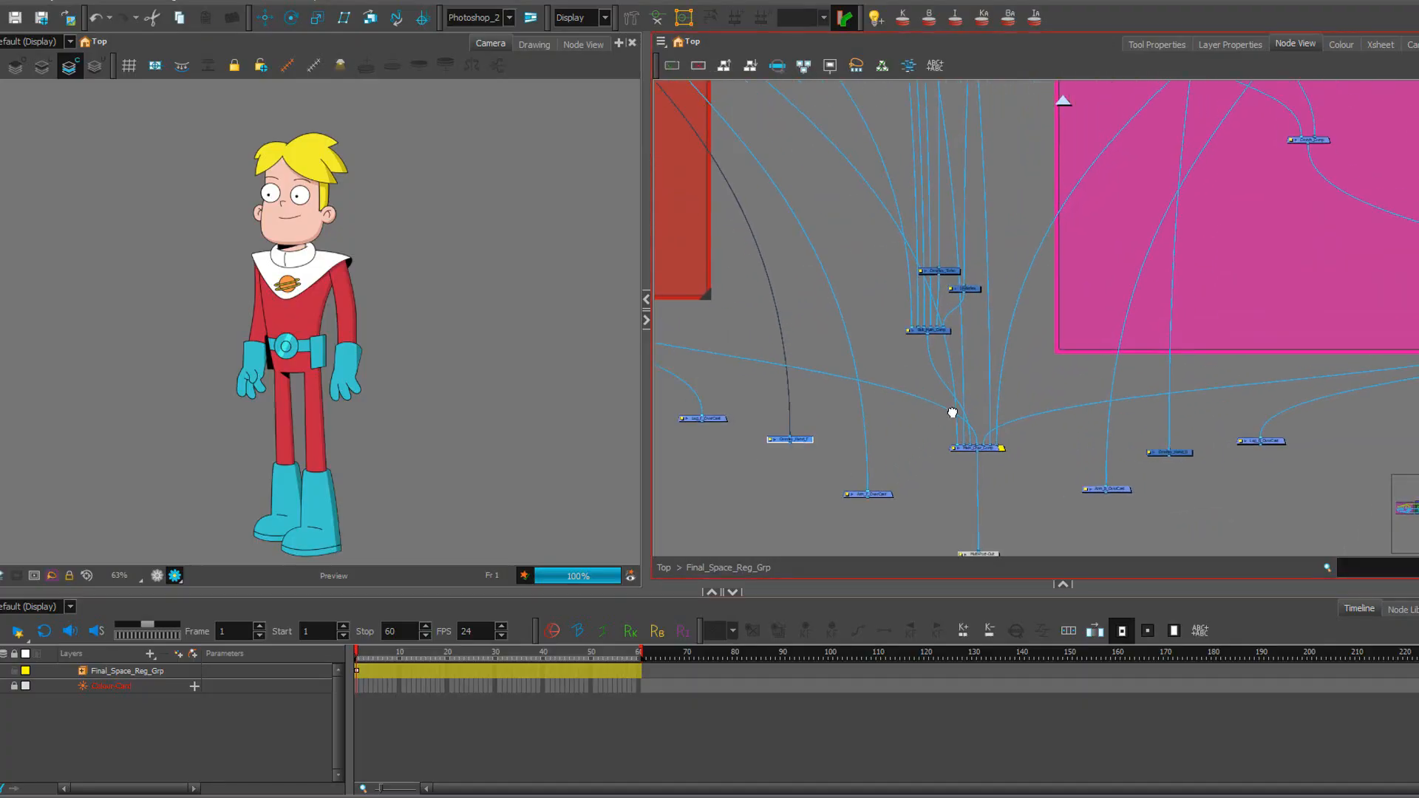
{"action": "scroll", "coordinate": [1155, 402], "scroll_direction": "down", "scroll_amount": 2}
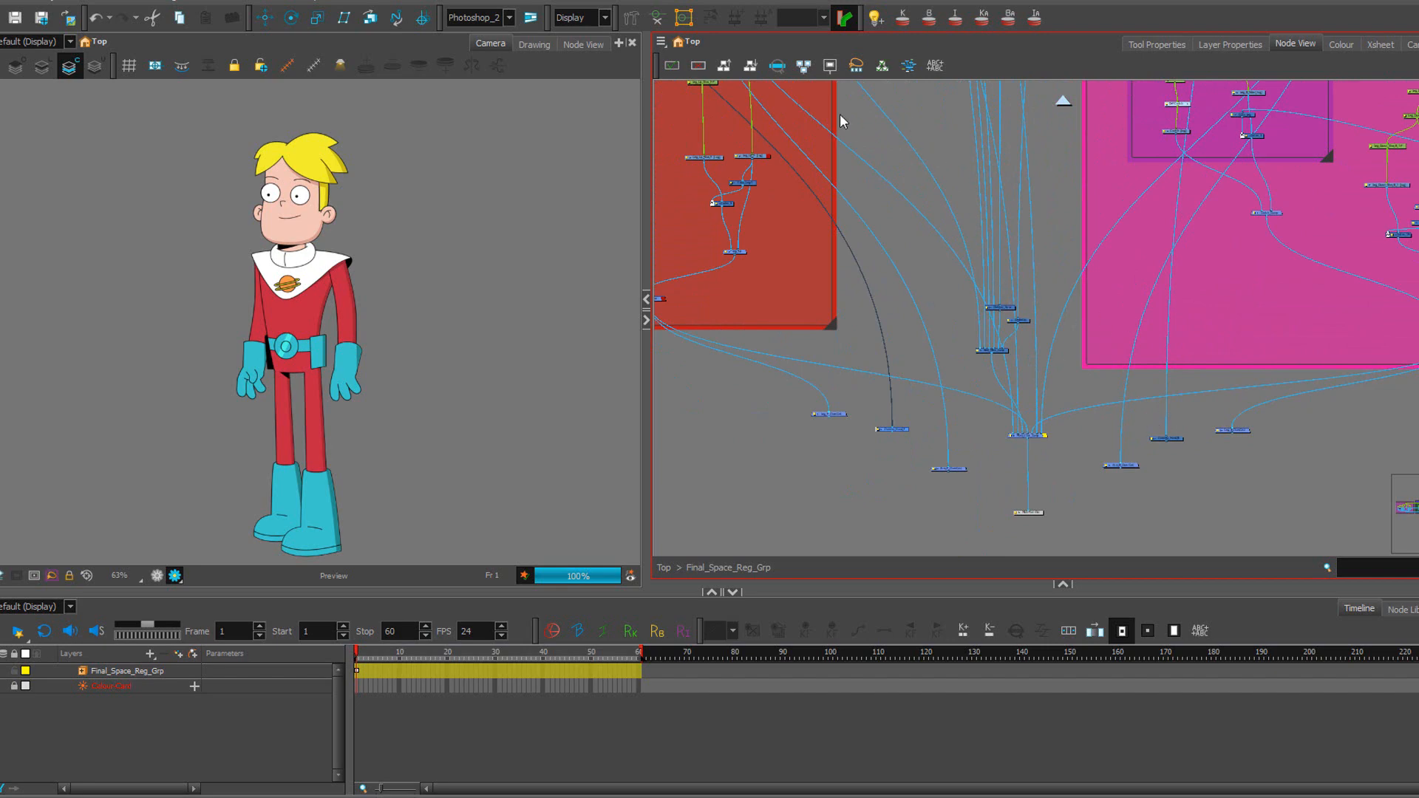
{"action": "scroll", "coordinate": [966, 331], "scroll_direction": "down", "scroll_amount": 1}
{"action": "scroll", "coordinate": [966, 331], "scroll_direction": "down", "scroll_amount": 3}
{"action": "left_click_drag", "start_coordinate": [967, 171], "coordinate": [957, 323]}
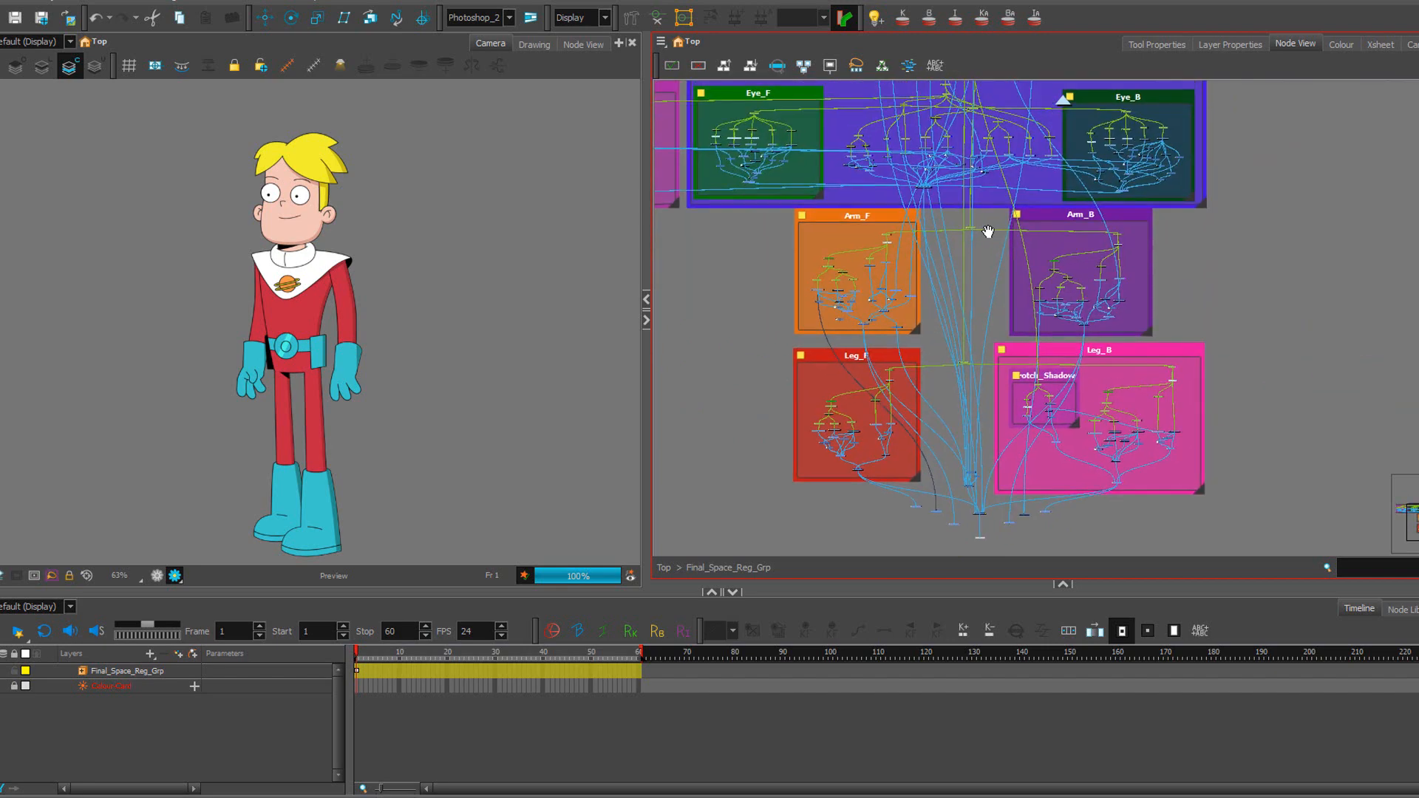
{"action": "left_click_drag", "start_coordinate": [986, 231], "coordinate": [1006, 354]}
{"action": "scroll", "coordinate": [993, 306], "scroll_direction": "down", "scroll_amount": 2}
{"action": "scroll", "coordinate": [991, 308], "scroll_direction": "up", "scroll_amount": 5}
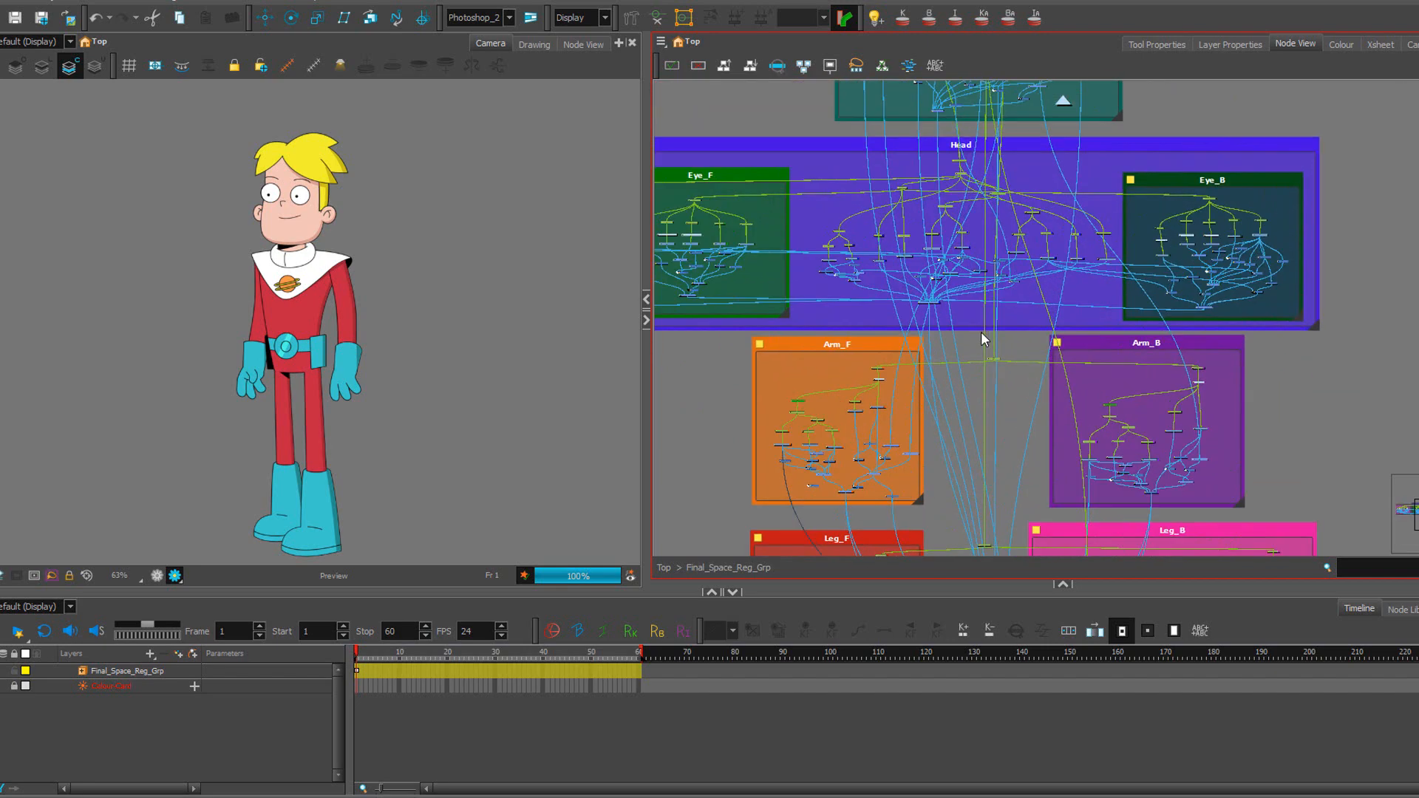
{"action": "scroll", "coordinate": [833, 345], "scroll_direction": "down", "scroll_amount": 5}
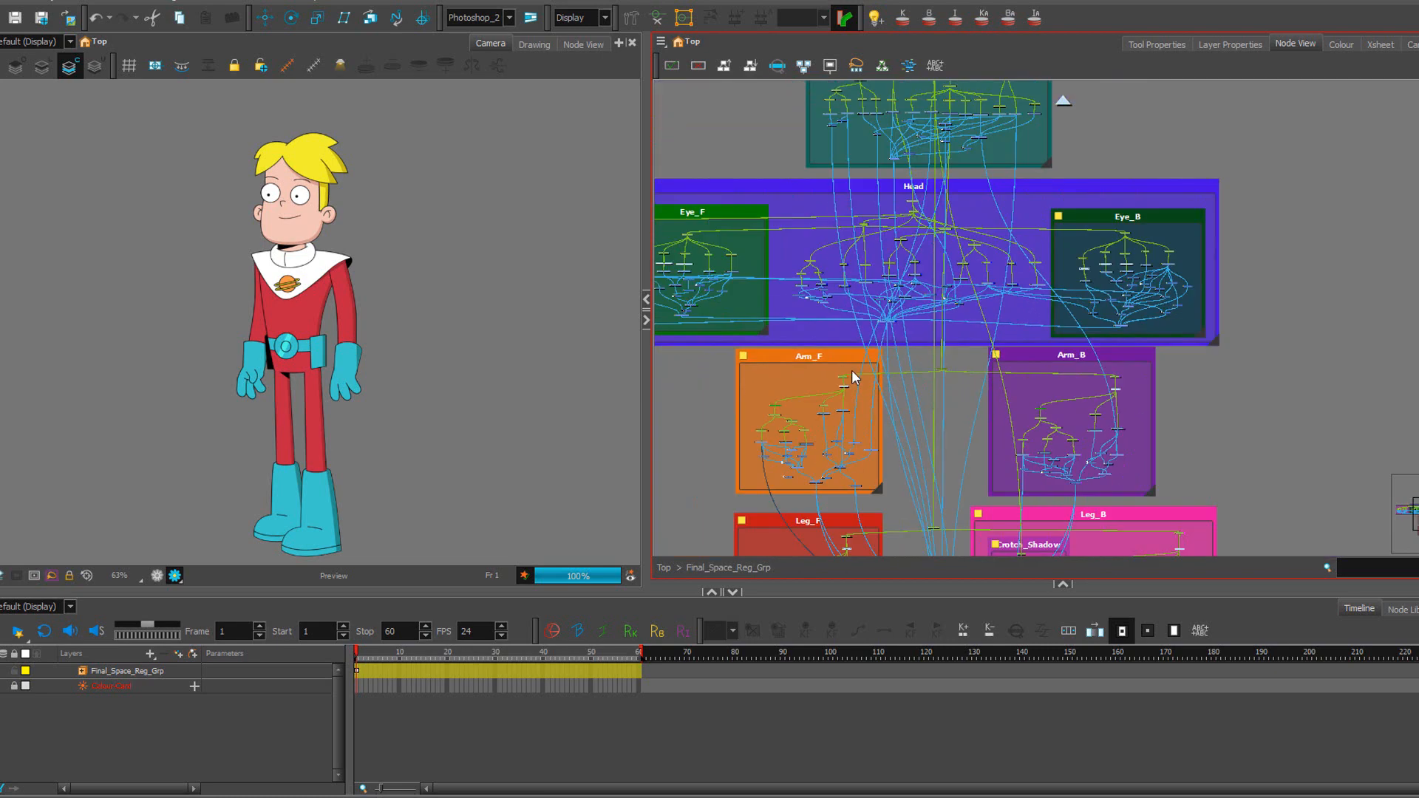
{"action": "scroll", "coordinate": [899, 370], "scroll_direction": "up", "scroll_amount": 6}
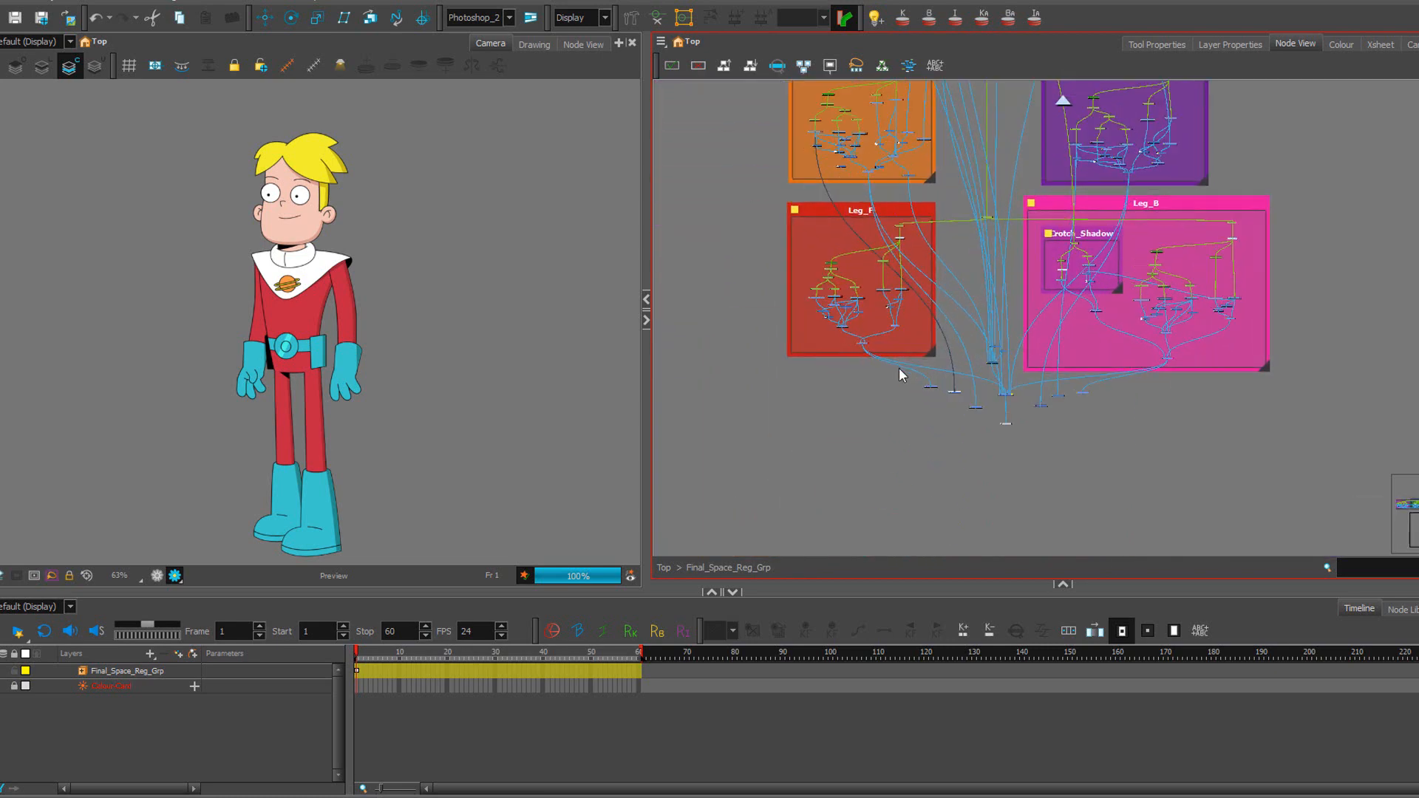
Connect the output of the Arm_F_OverCast node to the rig group's Multi-Port-Out node.
{"action": "scroll", "coordinate": [902, 366], "scroll_direction": "up", "scroll_amount": 3}
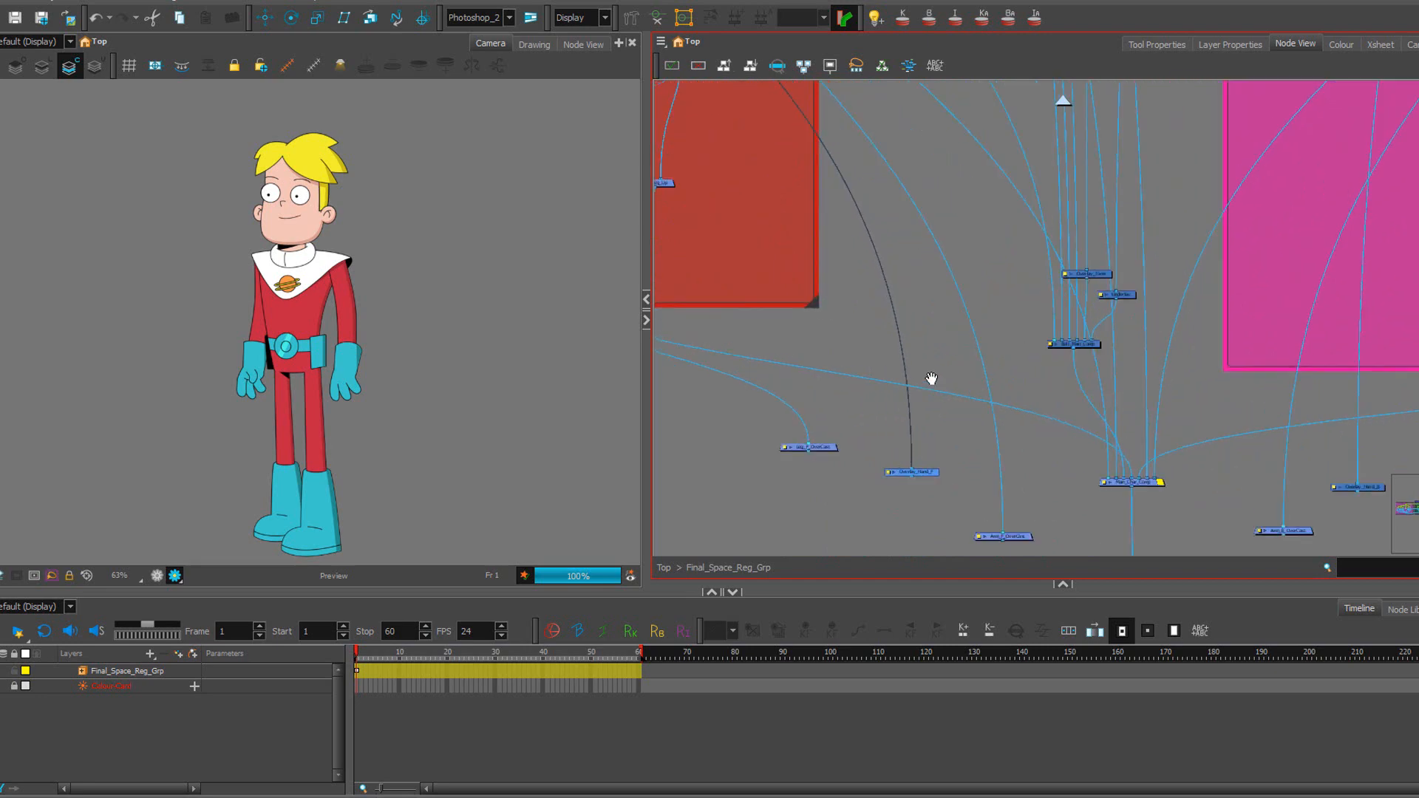
{"action": "left_click_drag", "start_coordinate": [931, 379], "coordinate": [915, 306]}
{"action": "scroll", "coordinate": [916, 305], "scroll_direction": "up", "scroll_amount": 2}
{"action": "left_click_drag", "start_coordinate": [946, 381], "coordinate": [857, 138]}
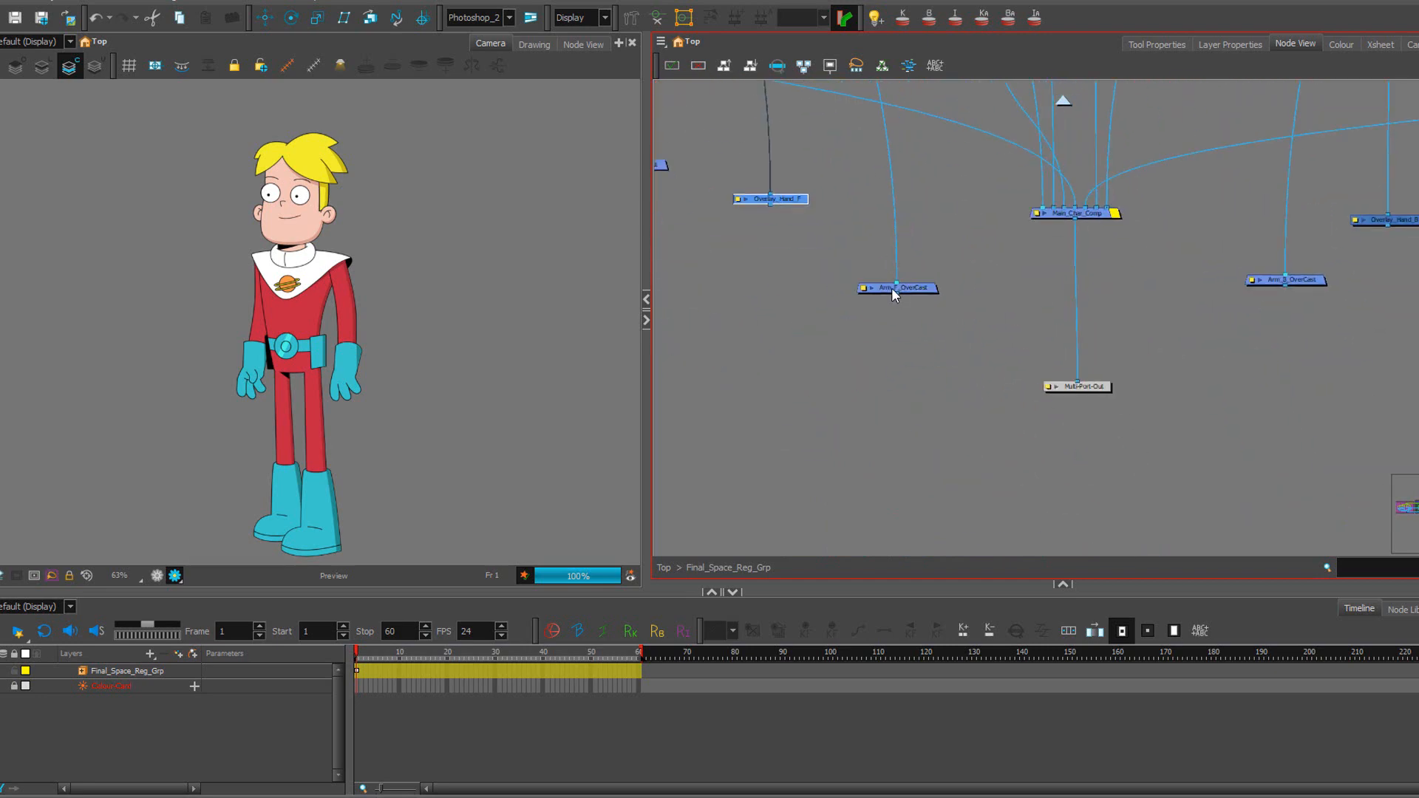
{"action": "left_click_drag", "start_coordinate": [897, 295], "coordinate": [1066, 388]}
Leave the rig group and shift the top-level Composite node slightly below Final_Space_Reg_Grp.
{"action": "left_click", "coordinate": [1063, 102]}
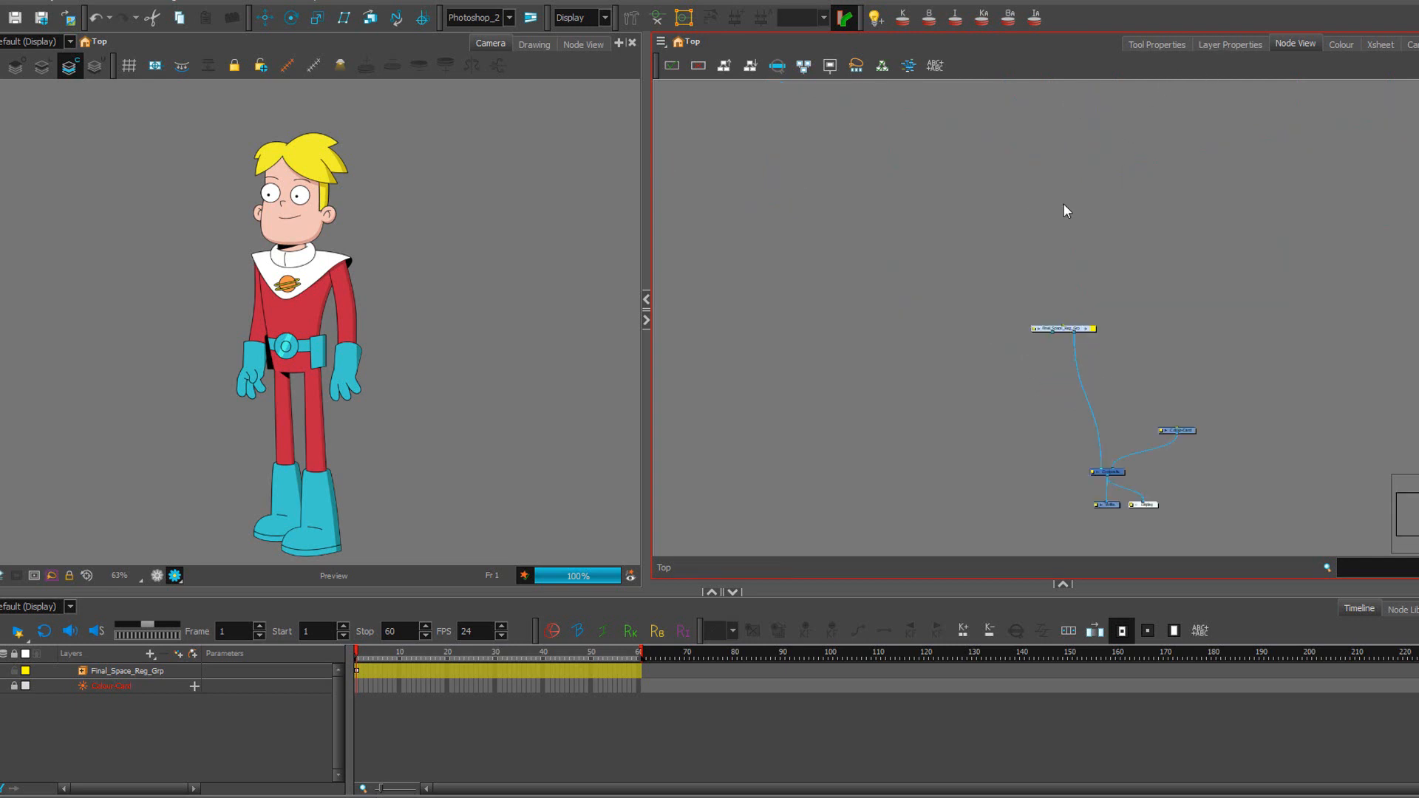
{"action": "scroll", "coordinate": [1052, 331], "scroll_direction": "up", "scroll_amount": 3}
{"action": "scroll", "coordinate": [1099, 411], "scroll_direction": "down", "scroll_amount": 1}
{"action": "left_click_drag", "start_coordinate": [1098, 411], "coordinate": [1025, 326]}
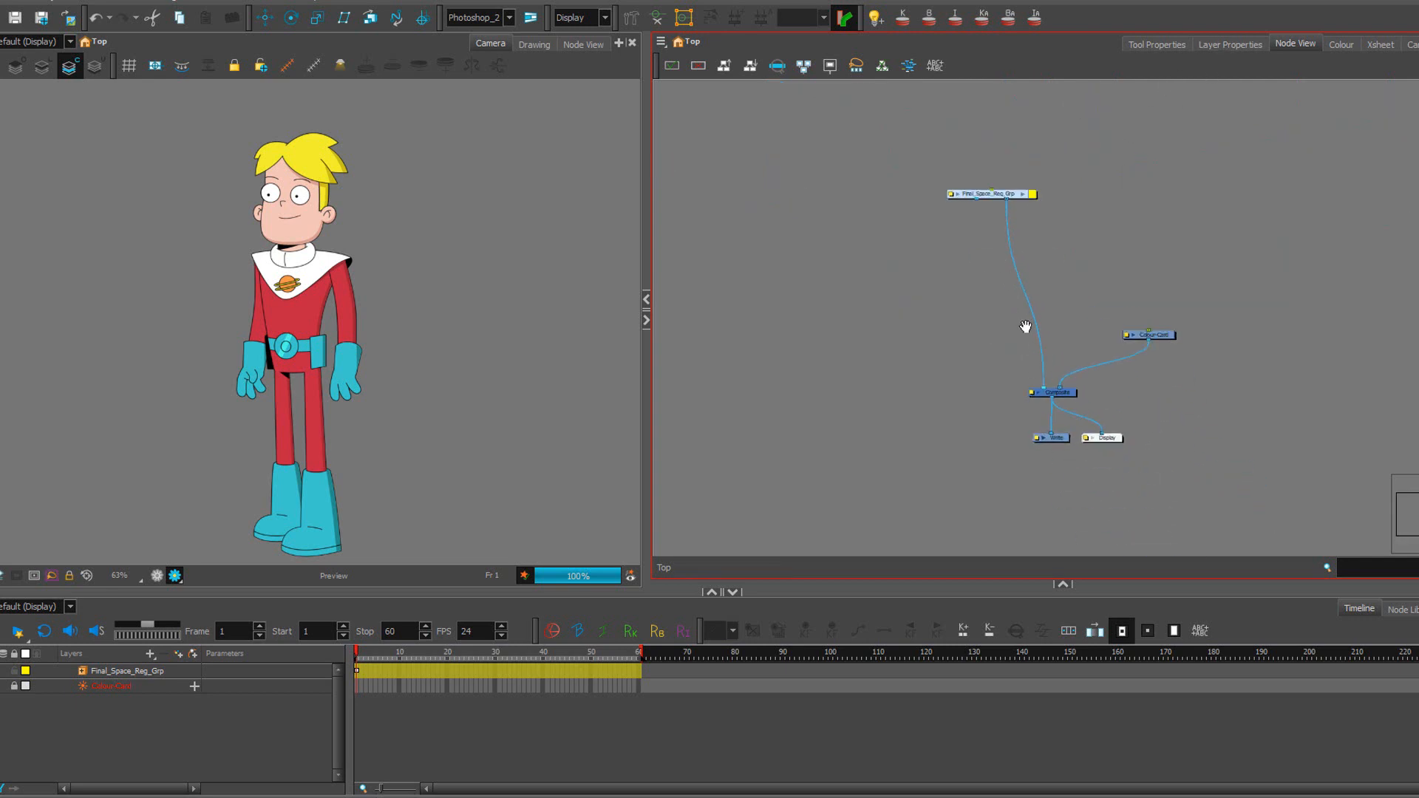
{"action": "left_click_drag", "start_coordinate": [1059, 389], "coordinate": [1044, 388]}
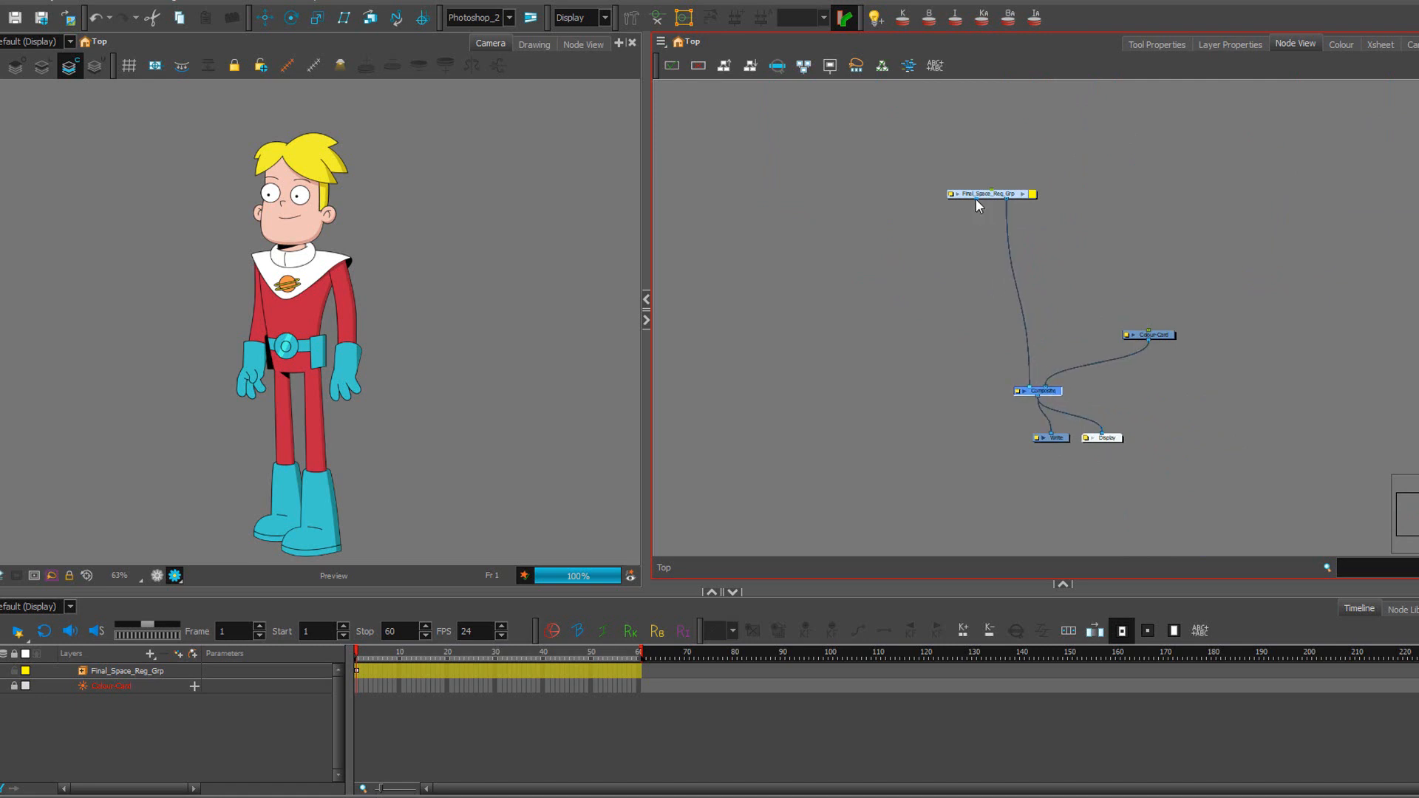
Connect the second output of Final_Space_Reg_Grp to the top-level Composite node.
{"action": "left_click_drag", "start_coordinate": [976, 198], "coordinate": [1022, 392]}
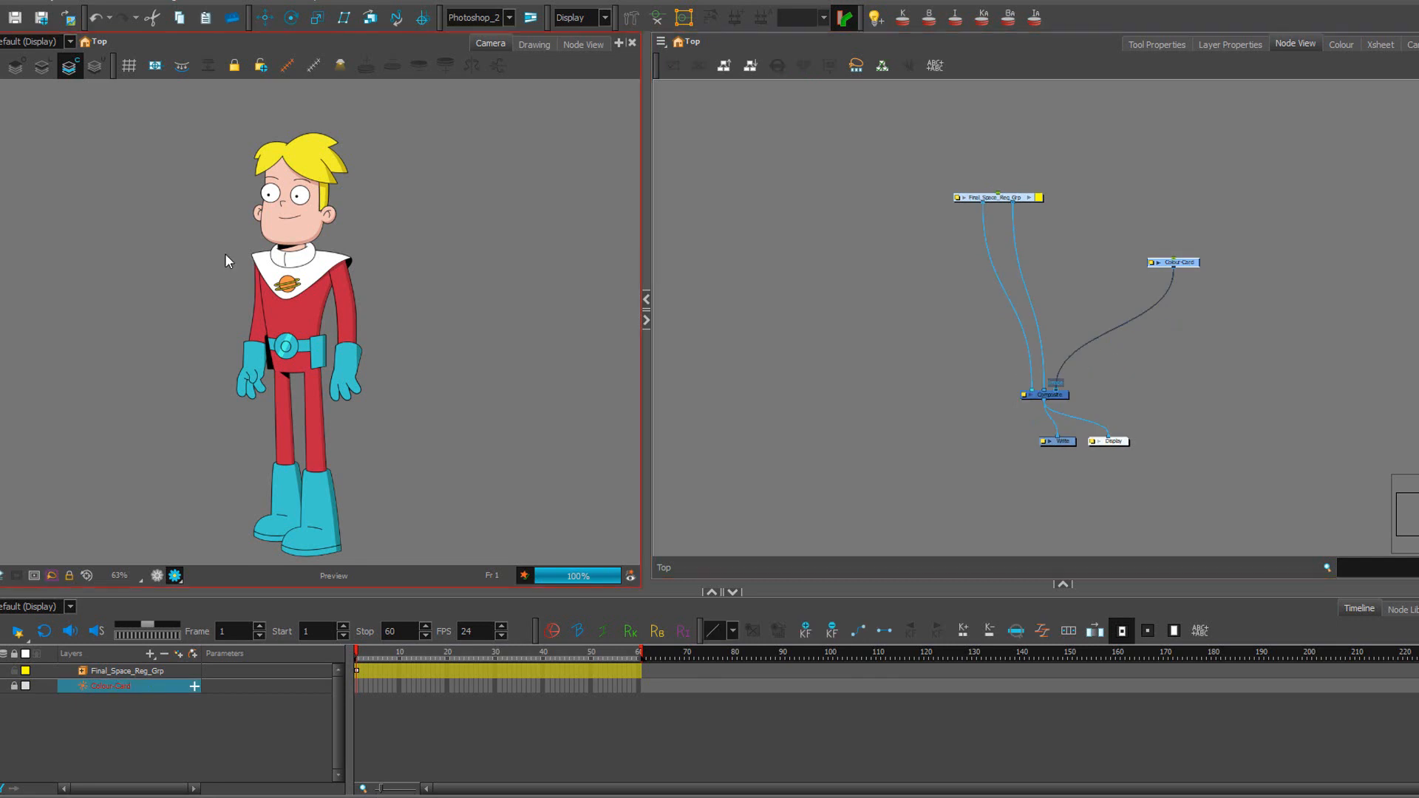
{"action": "scroll", "coordinate": [183, 263], "scroll_direction": "down", "scroll_amount": 2}
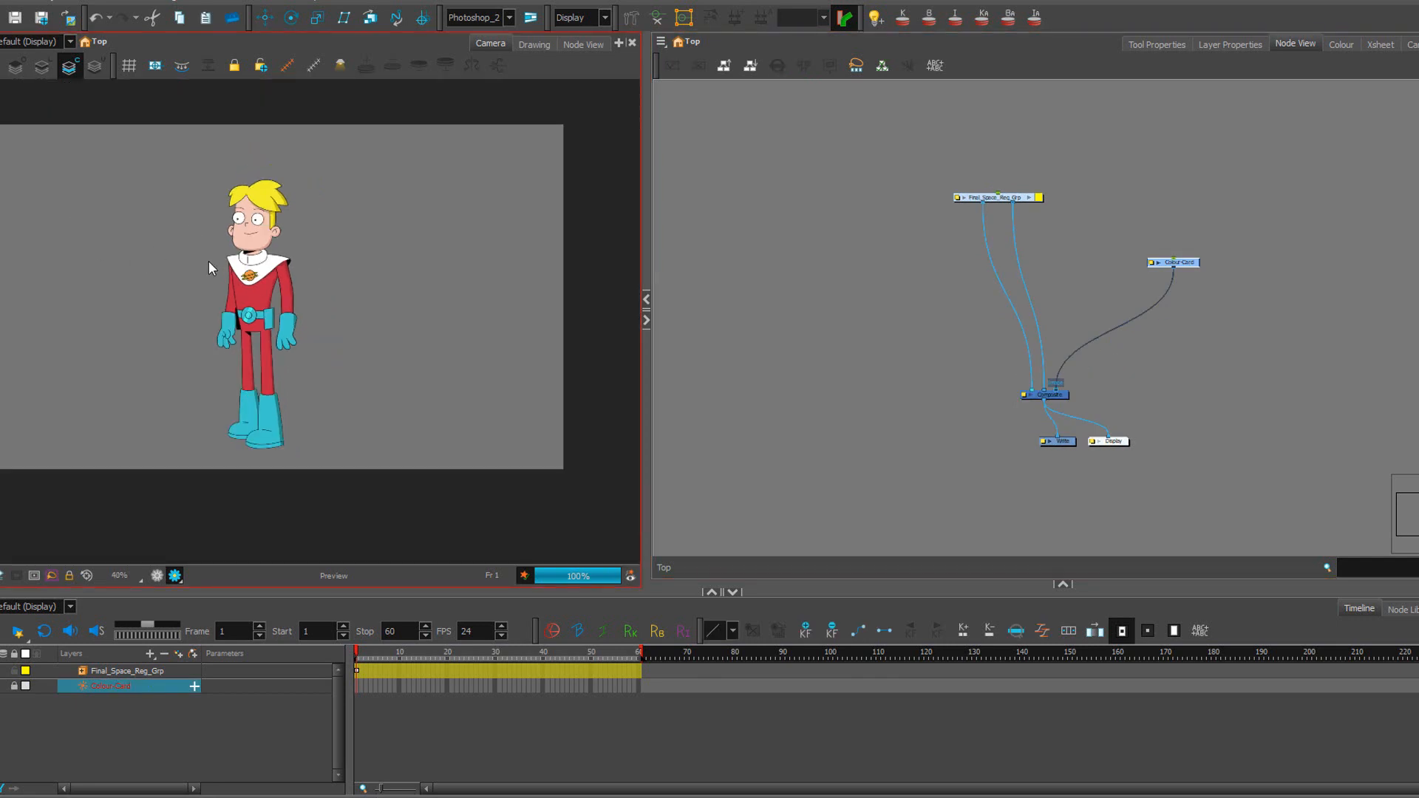
{"action": "scroll", "coordinate": [208, 263], "scroll_direction": "up", "scroll_amount": 2}
{"action": "left_click_drag", "start_coordinate": [161, 229], "coordinate": [158, 190]}
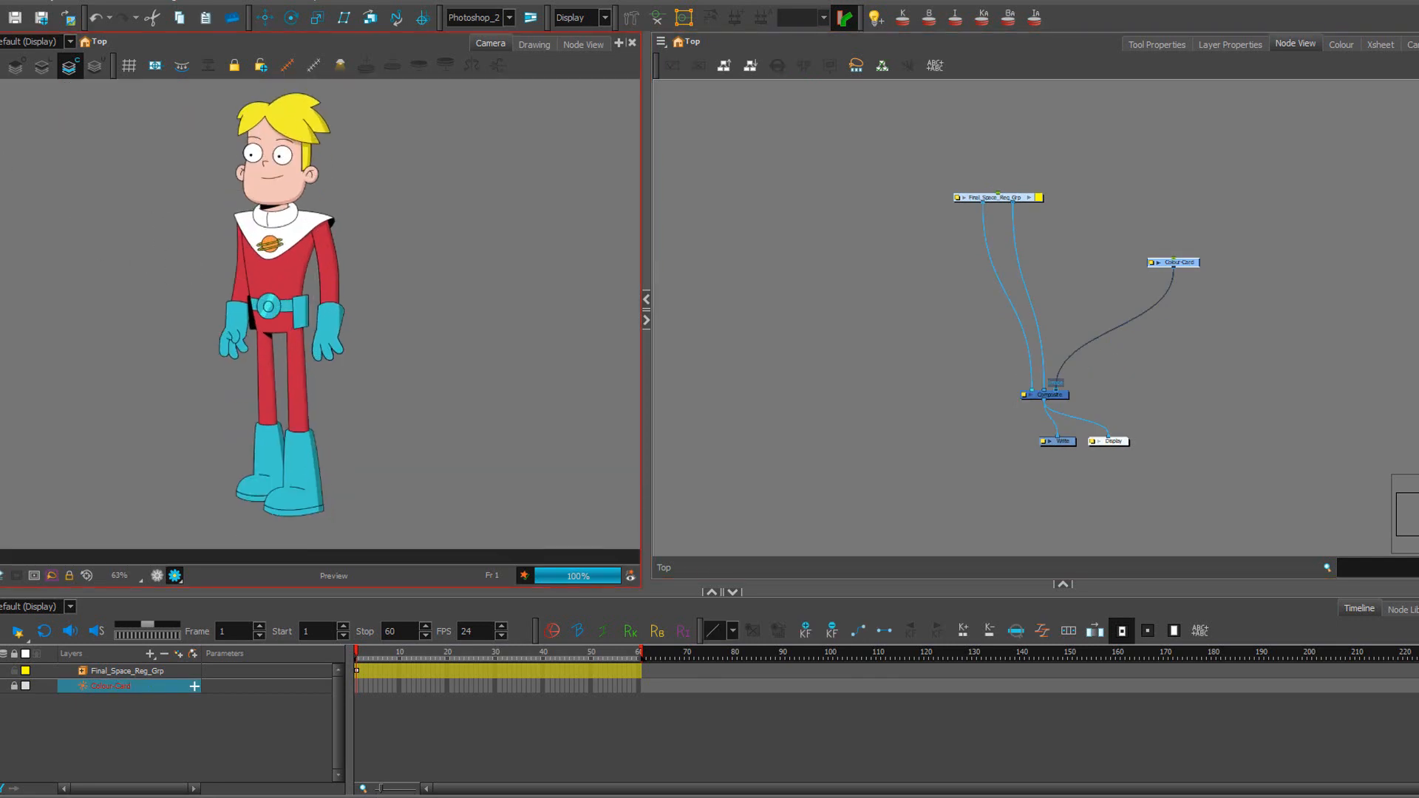
Add a vector drawing layer named Drawing and connect it to the Composite between the rig's two cables.
{"action": "left_click", "coordinate": [1056, 303]}
{"action": "key", "text": "ctrl+r"}
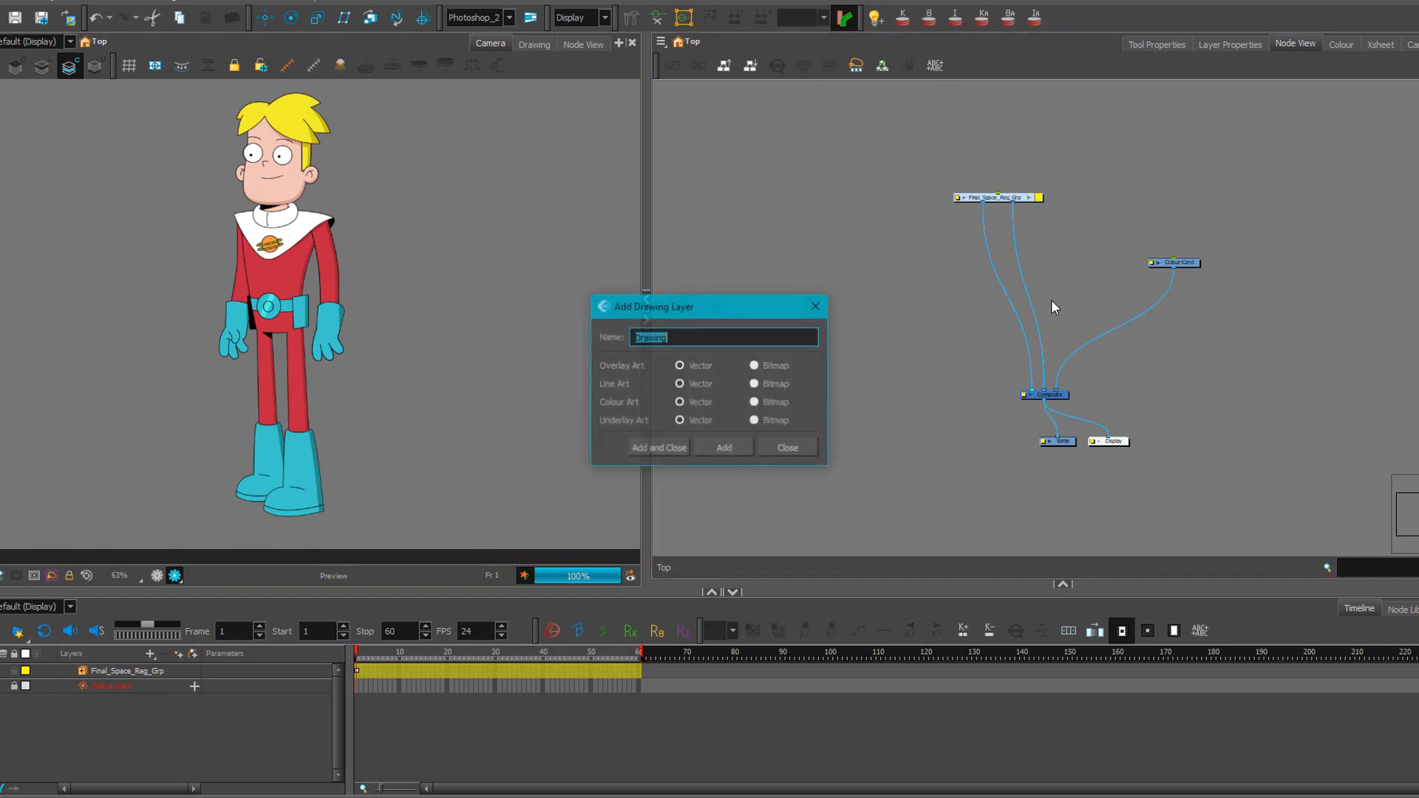
{"action": "left_click", "coordinate": [645, 453]}
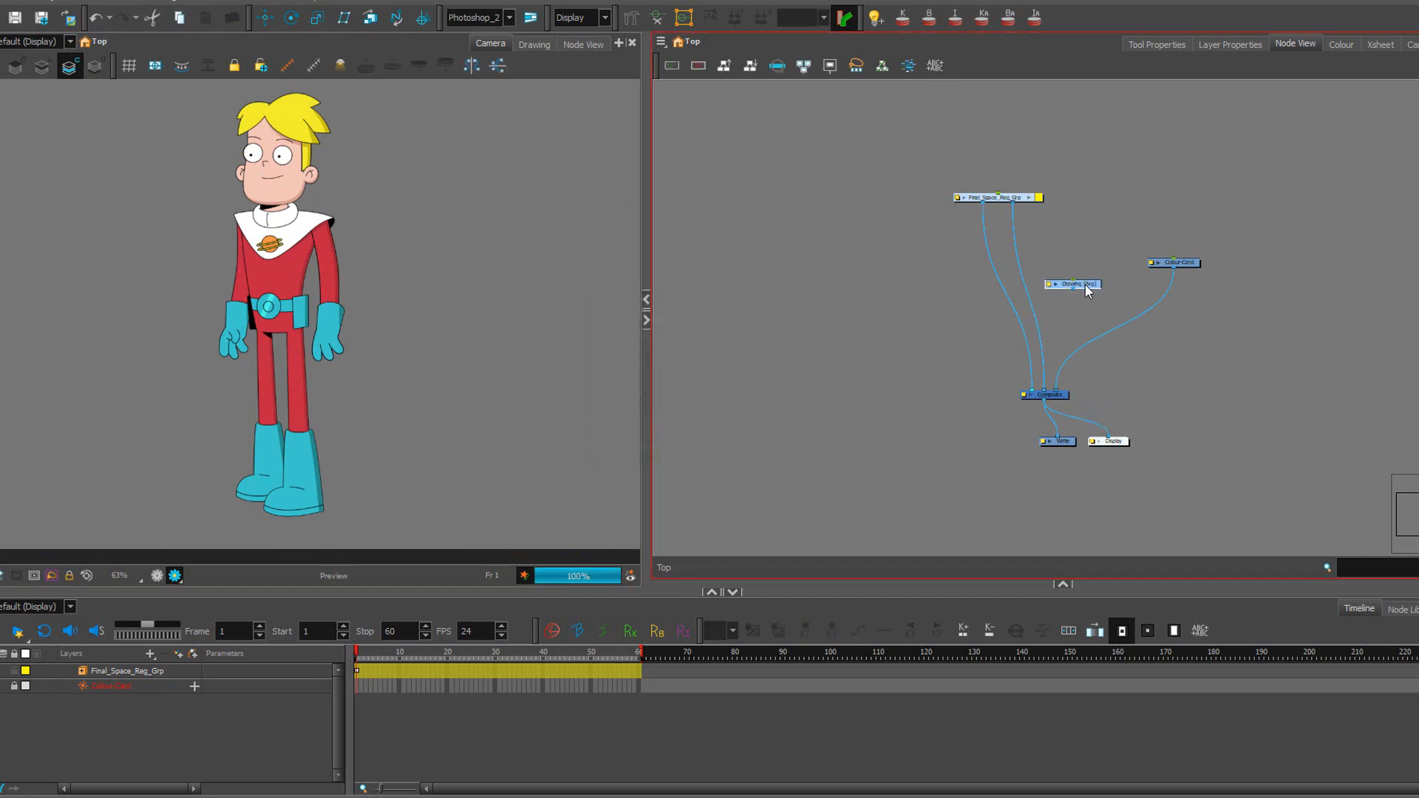
{"action": "left_click_drag", "start_coordinate": [1073, 287], "coordinate": [1039, 389]}
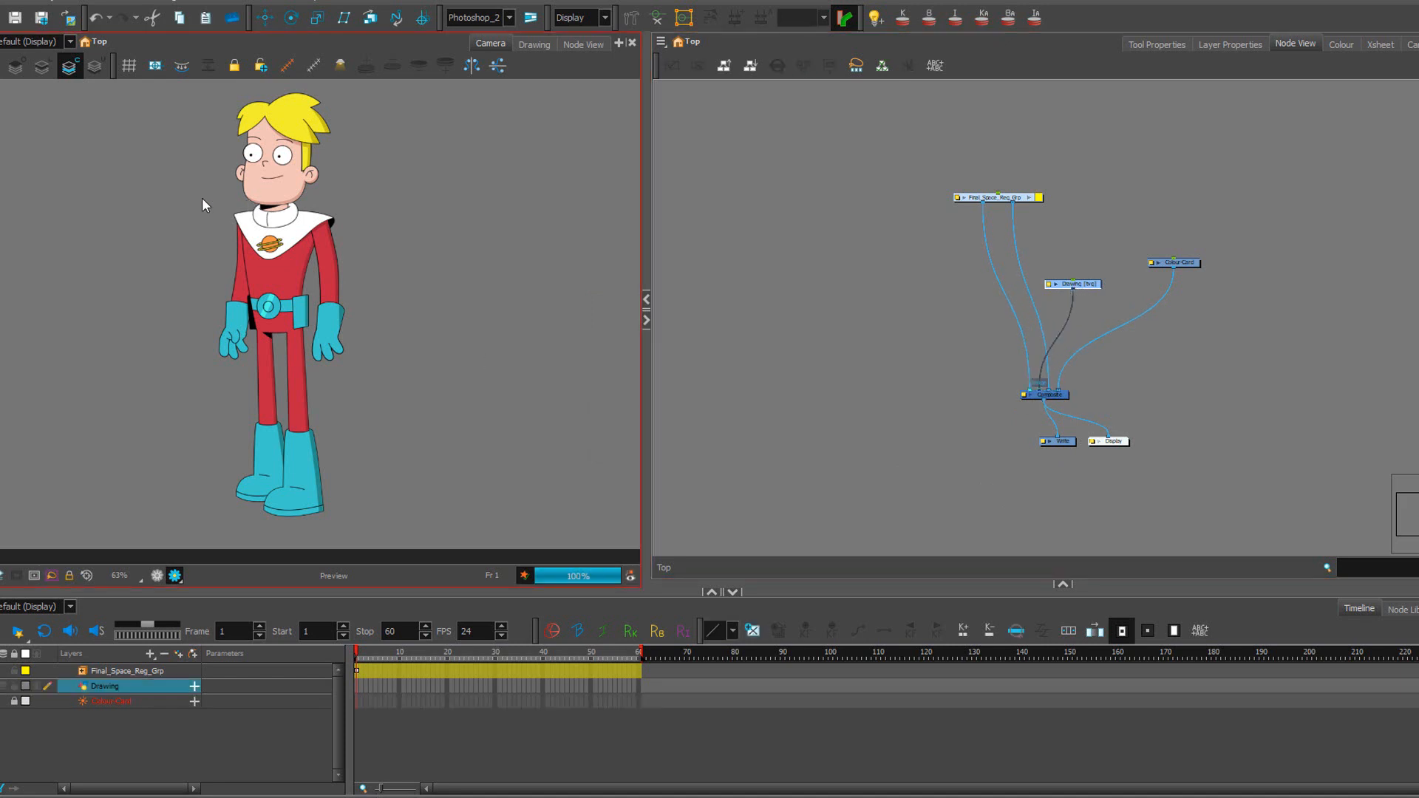
Draw a wide rectangle across the character's body on the Drawing layer and fill it with cyan.
{"action": "left_click", "coordinate": [2, 227]}
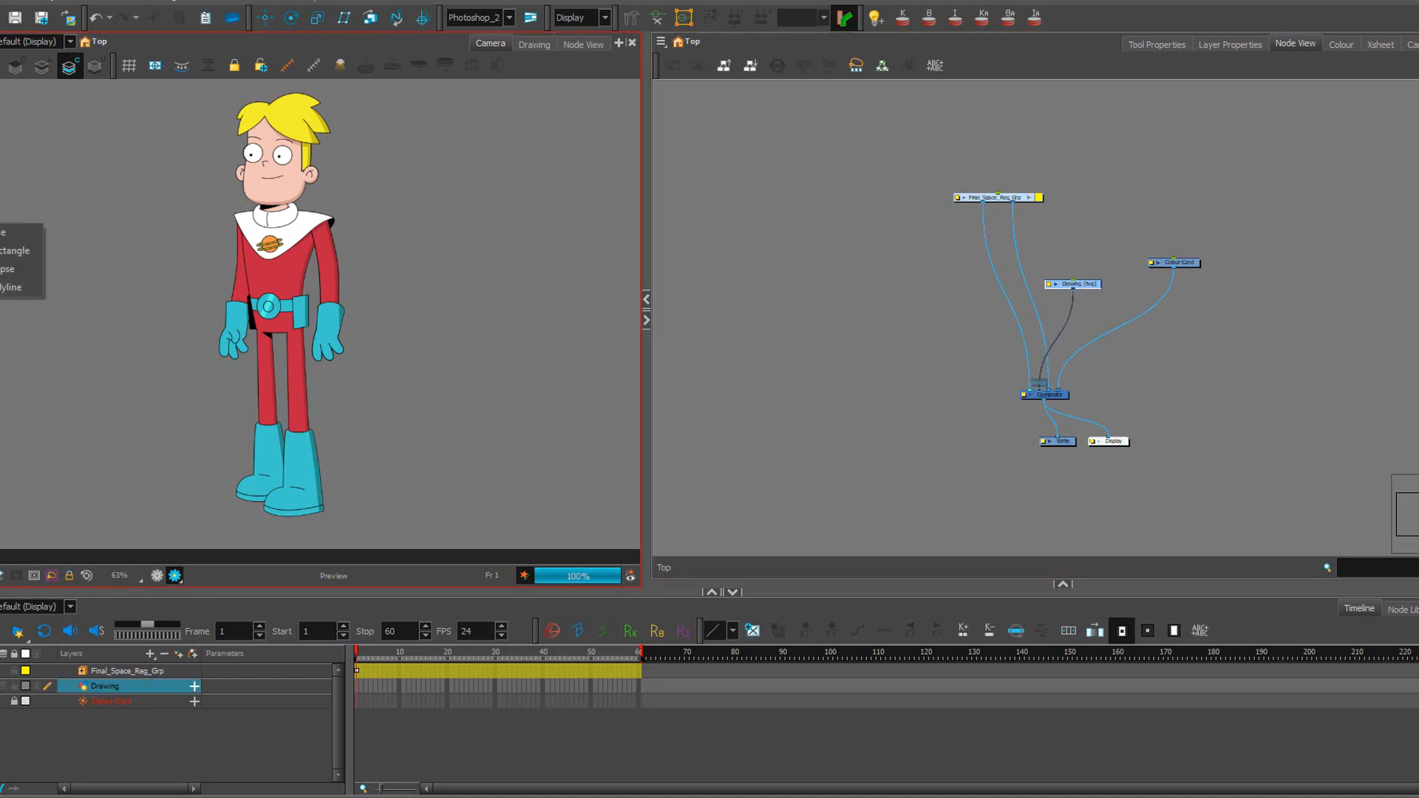
{"action": "left_click", "coordinate": [18, 251]}
{"action": "left_click_drag", "start_coordinate": [106, 115], "coordinate": [490, 391]}
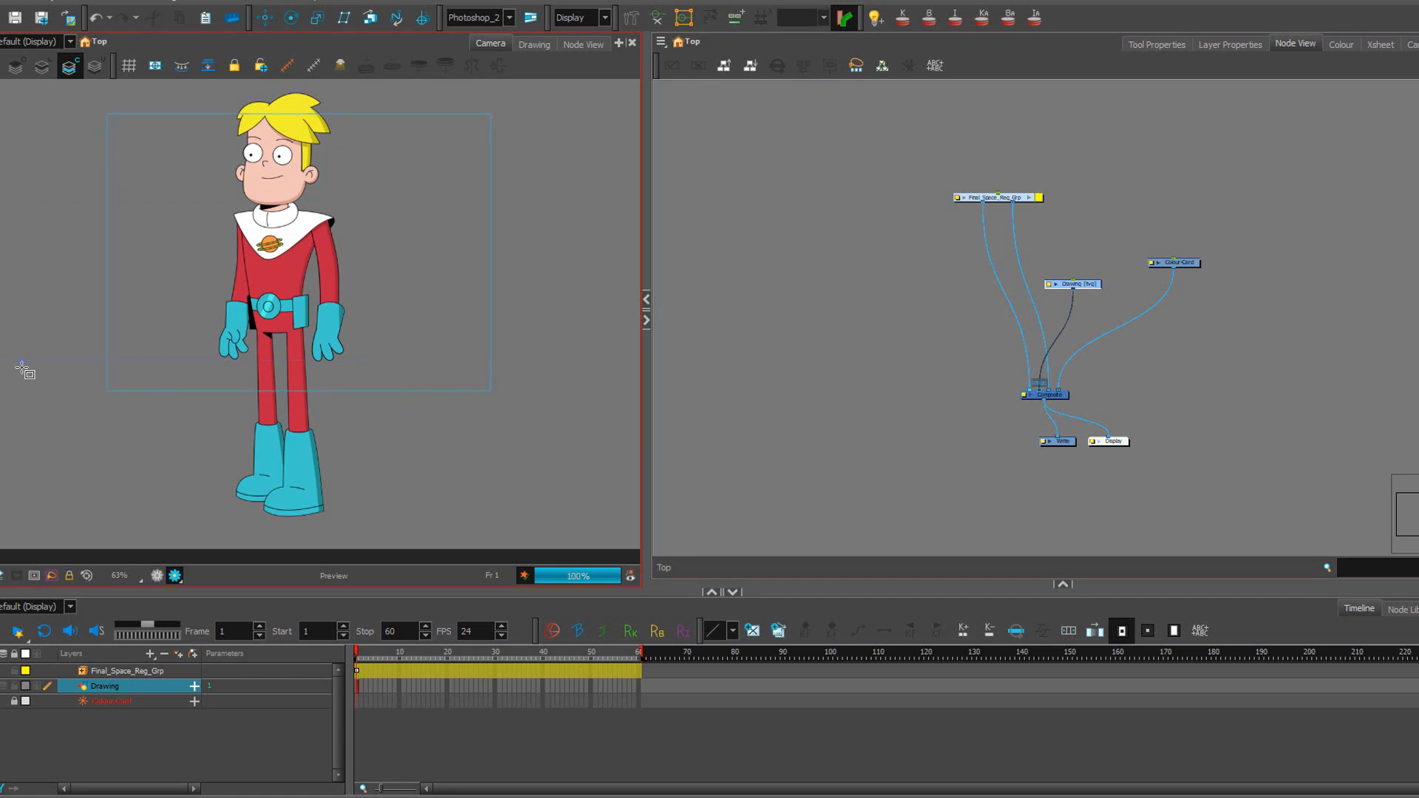
{"action": "left_click", "coordinate": [174, 214]}
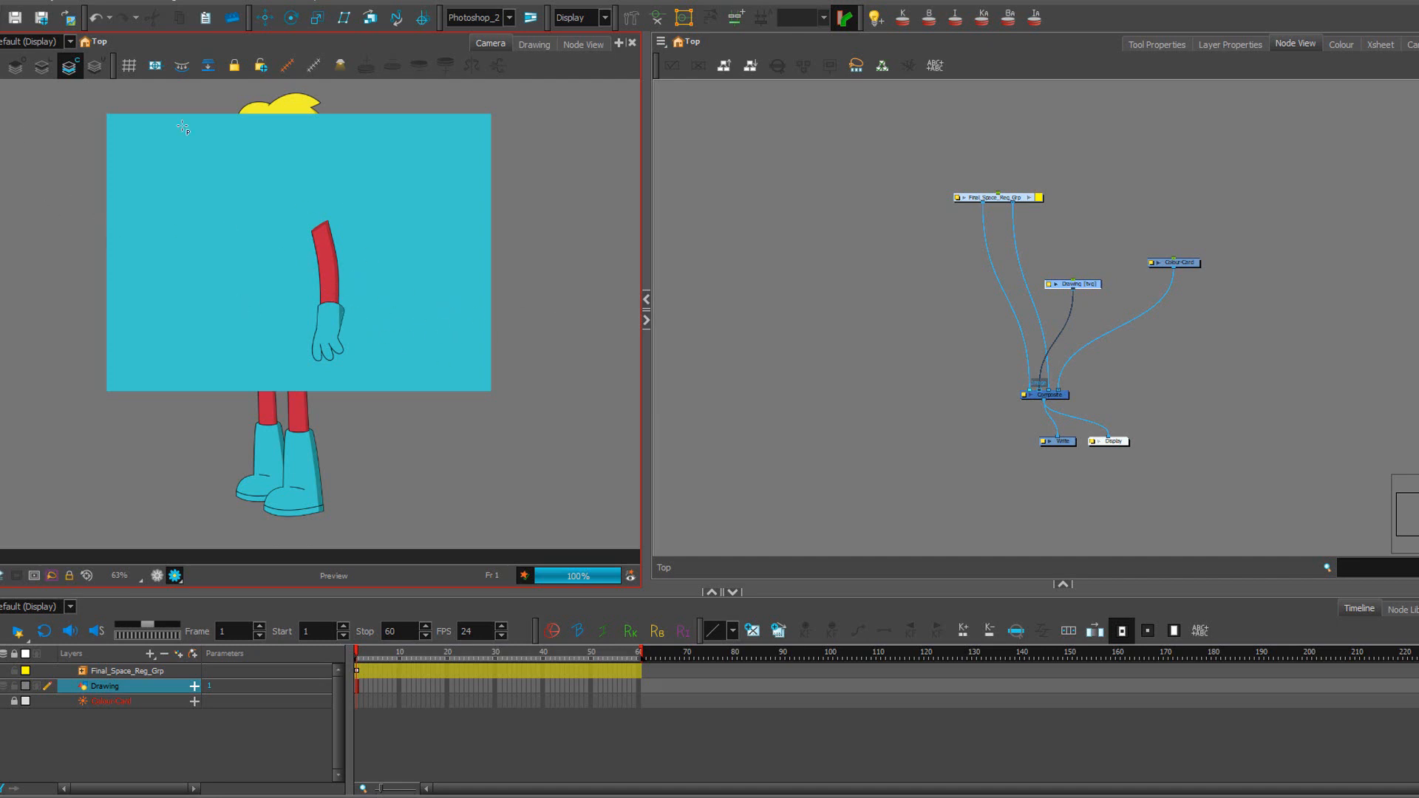
Move the cyan rectangle down to the character's waist and shorten it from below so the boots show.
{"action": "left_click", "coordinate": [1061, 292]}
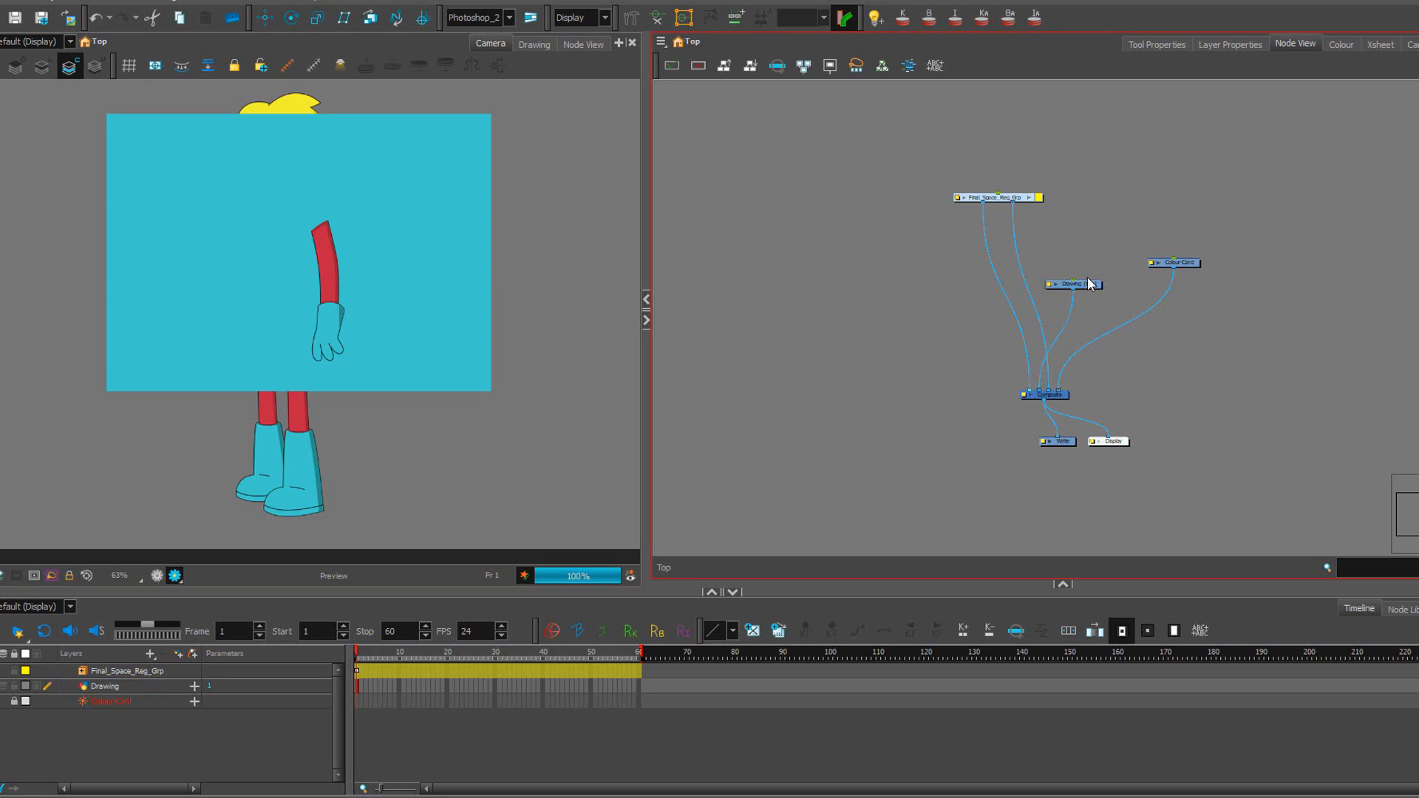
{"action": "left_click", "coordinate": [282, 346]}
{"action": "left_click_drag", "start_coordinate": [195, 195], "coordinate": [184, 348]}
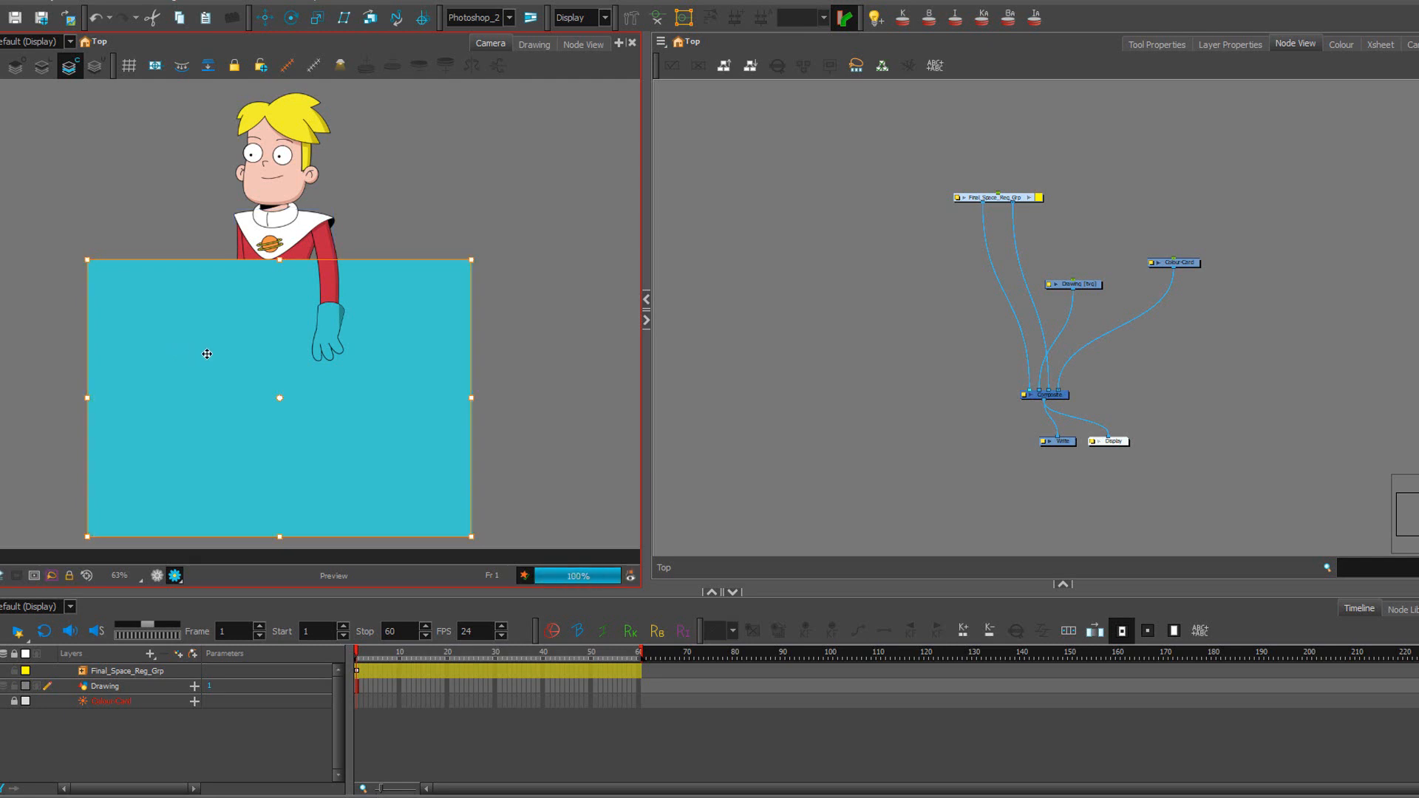
{"action": "left_click_drag", "start_coordinate": [286, 540], "coordinate": [292, 451]}
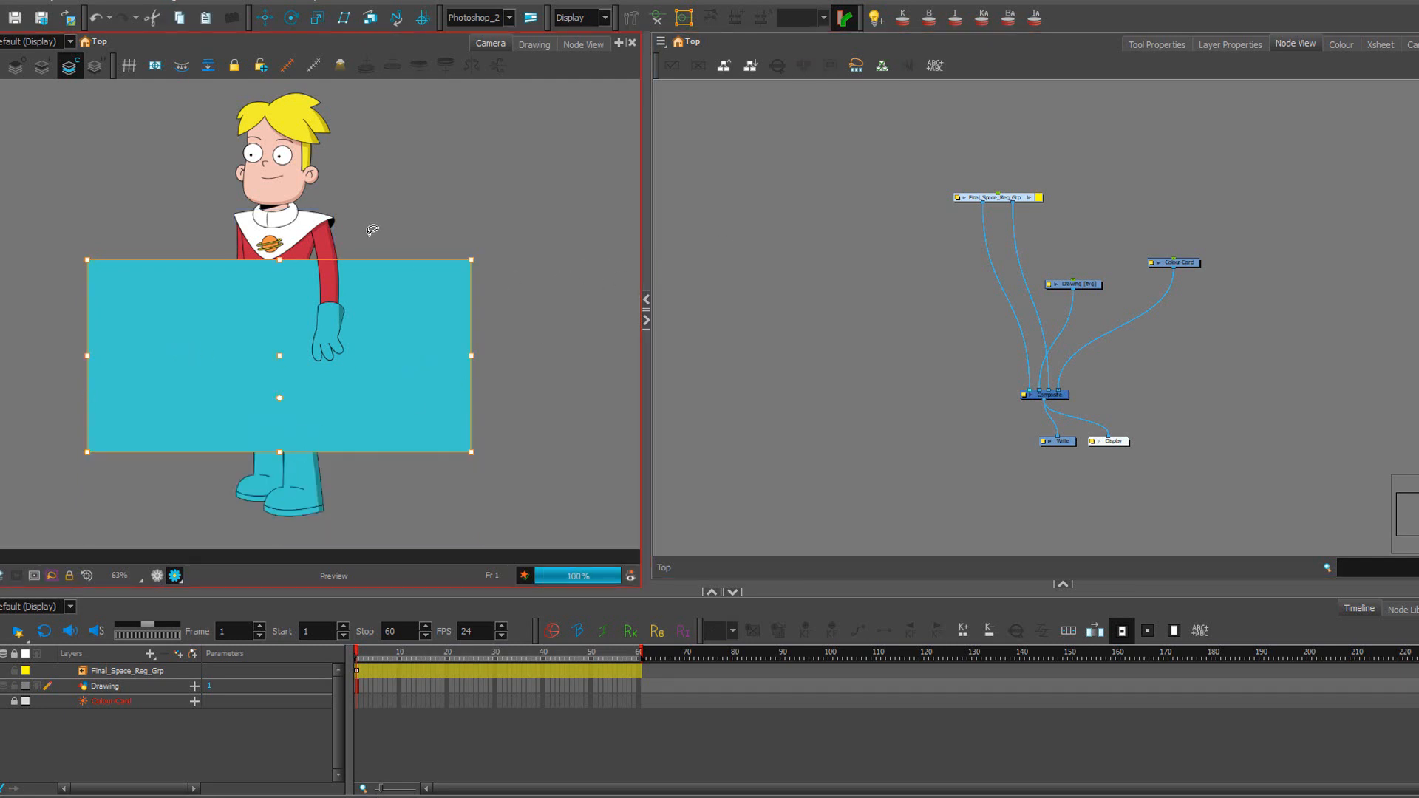
{"action": "left_click", "coordinate": [475, 199]}
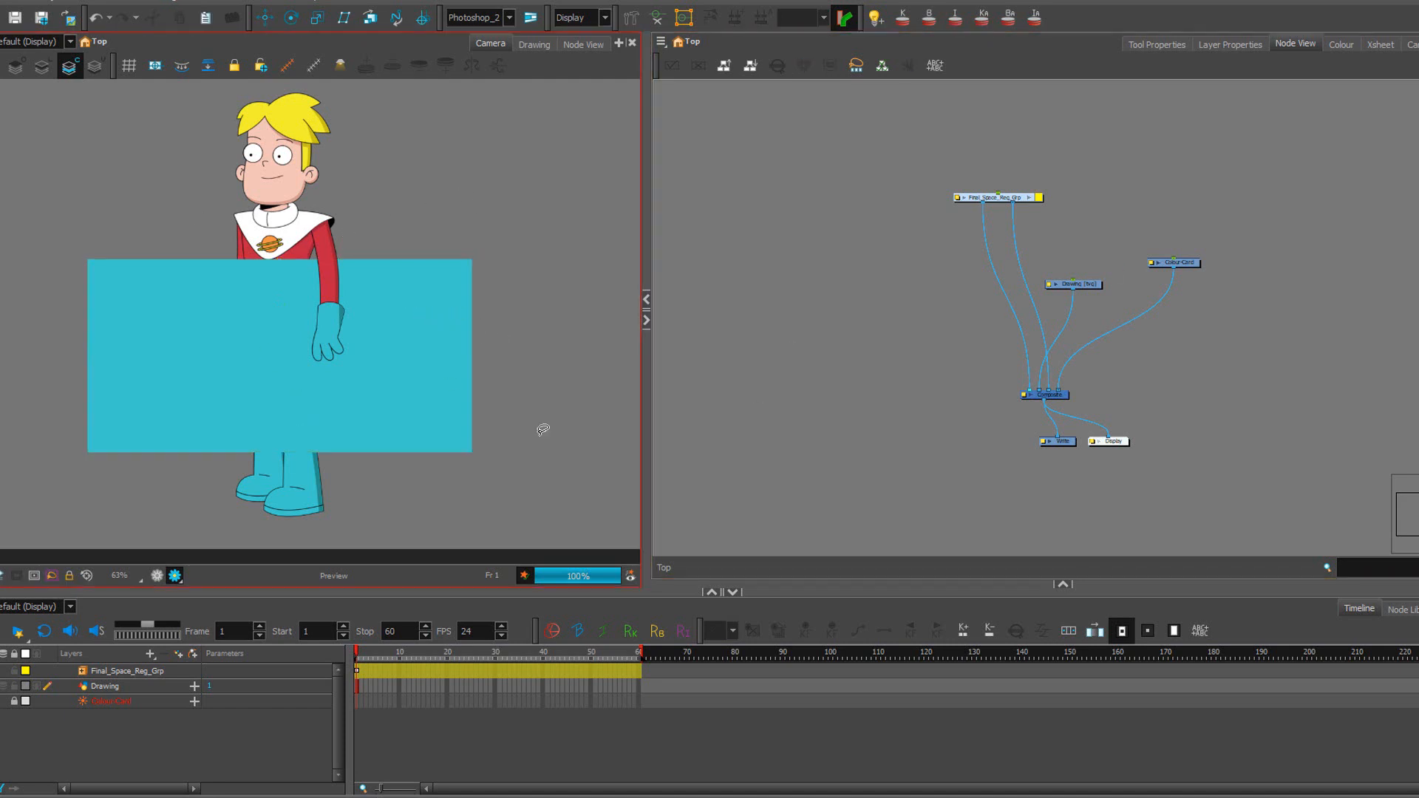
{"action": "left_click", "coordinate": [714, 397]}
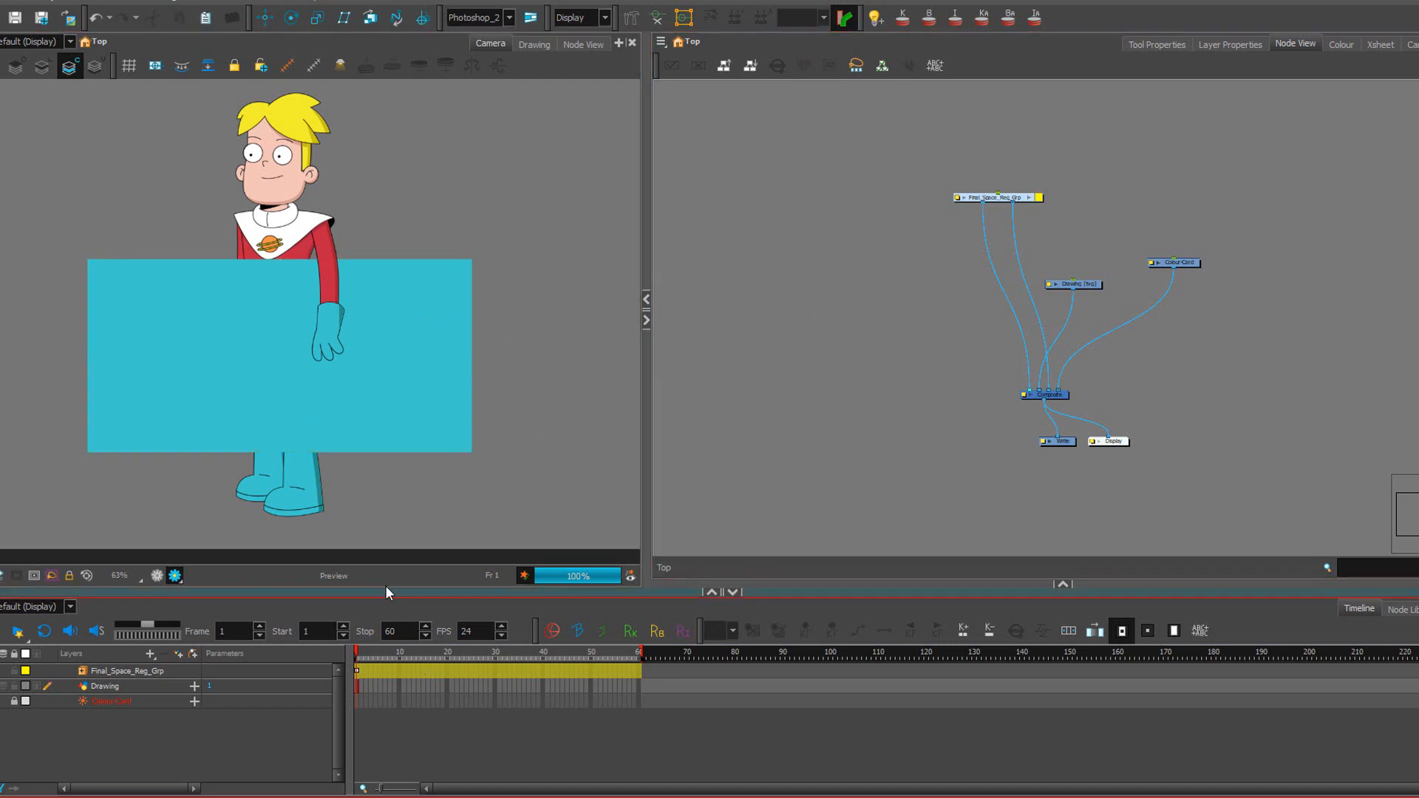
{"action": "left_click", "coordinate": [455, 343]}
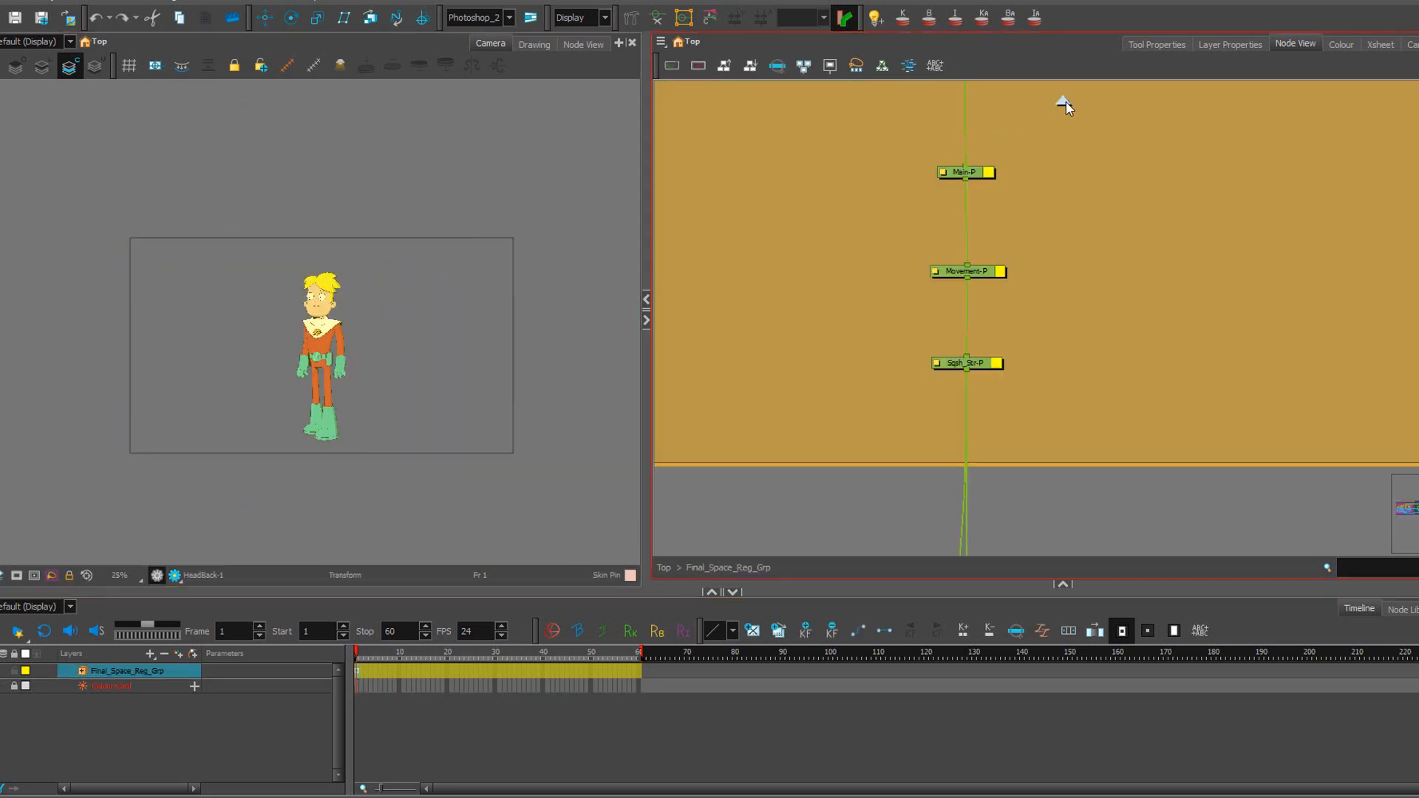
Open the template library to the Characters folder and show the character in render preview.
{"action": "scroll", "coordinate": [999, 264], "scroll_direction": "down", "scroll_amount": 3}
{"action": "scroll", "coordinate": [421, 311], "scroll_direction": "up", "scroll_amount": 2}
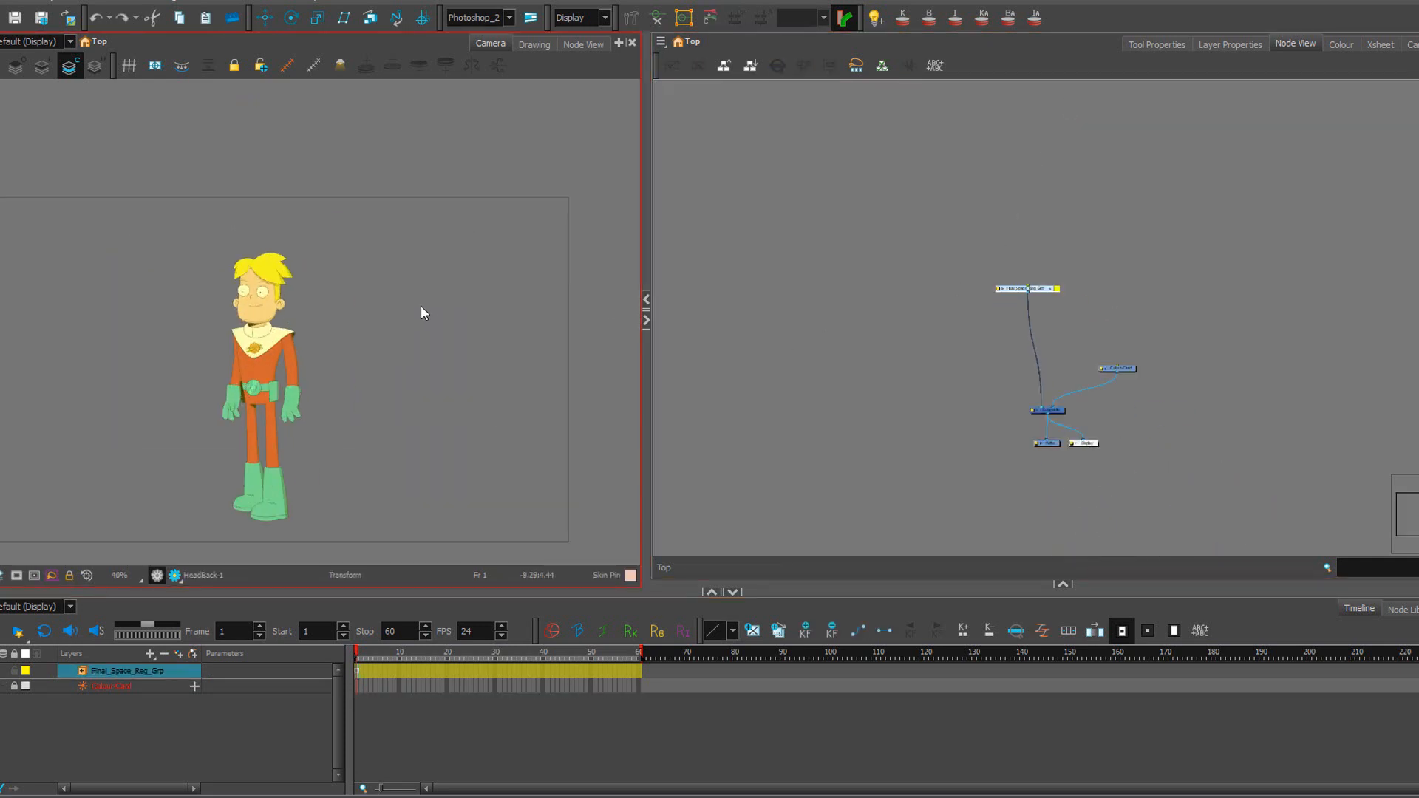
{"action": "left_click_drag", "start_coordinate": [389, 319], "coordinate": [399, 284]}
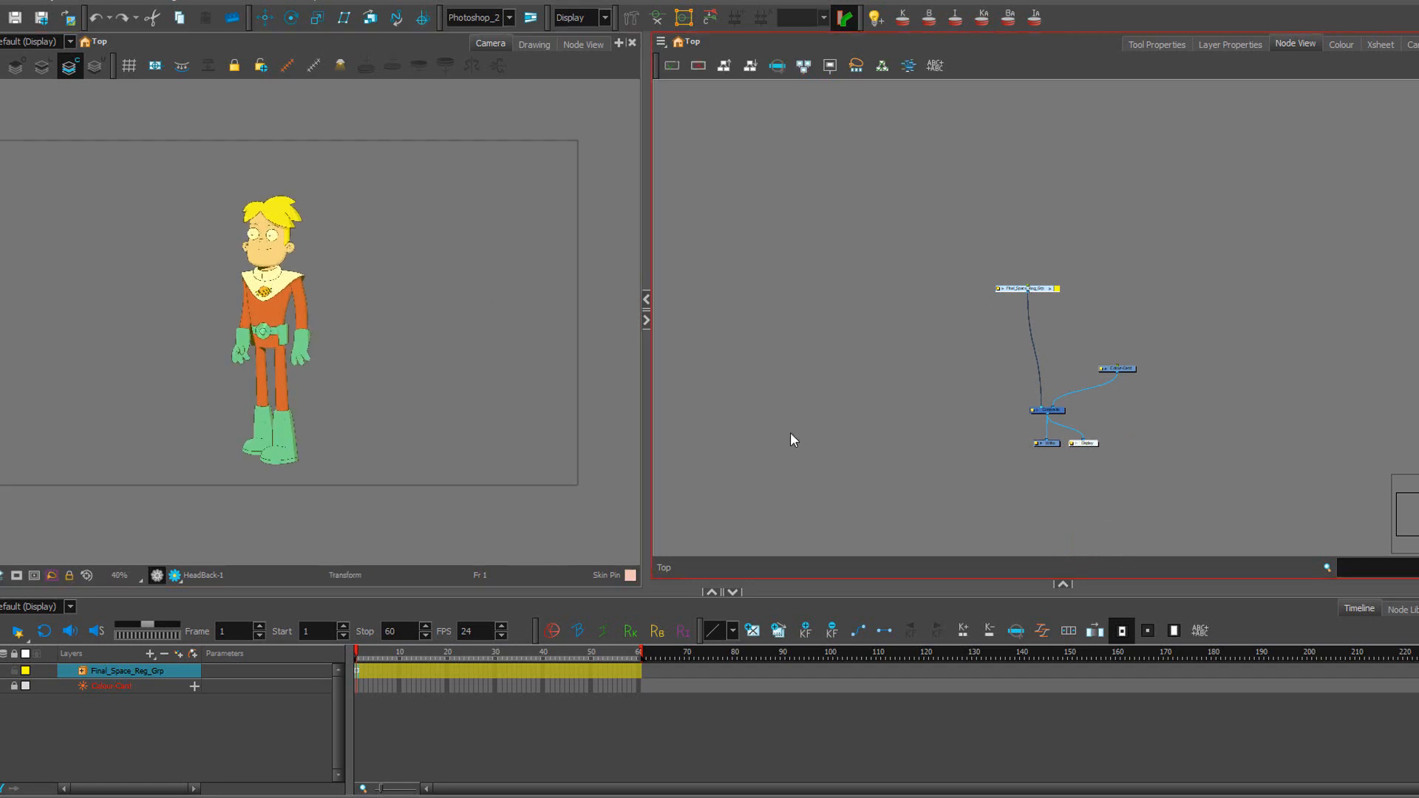
{"action": "left_click", "coordinate": [1395, 609]}
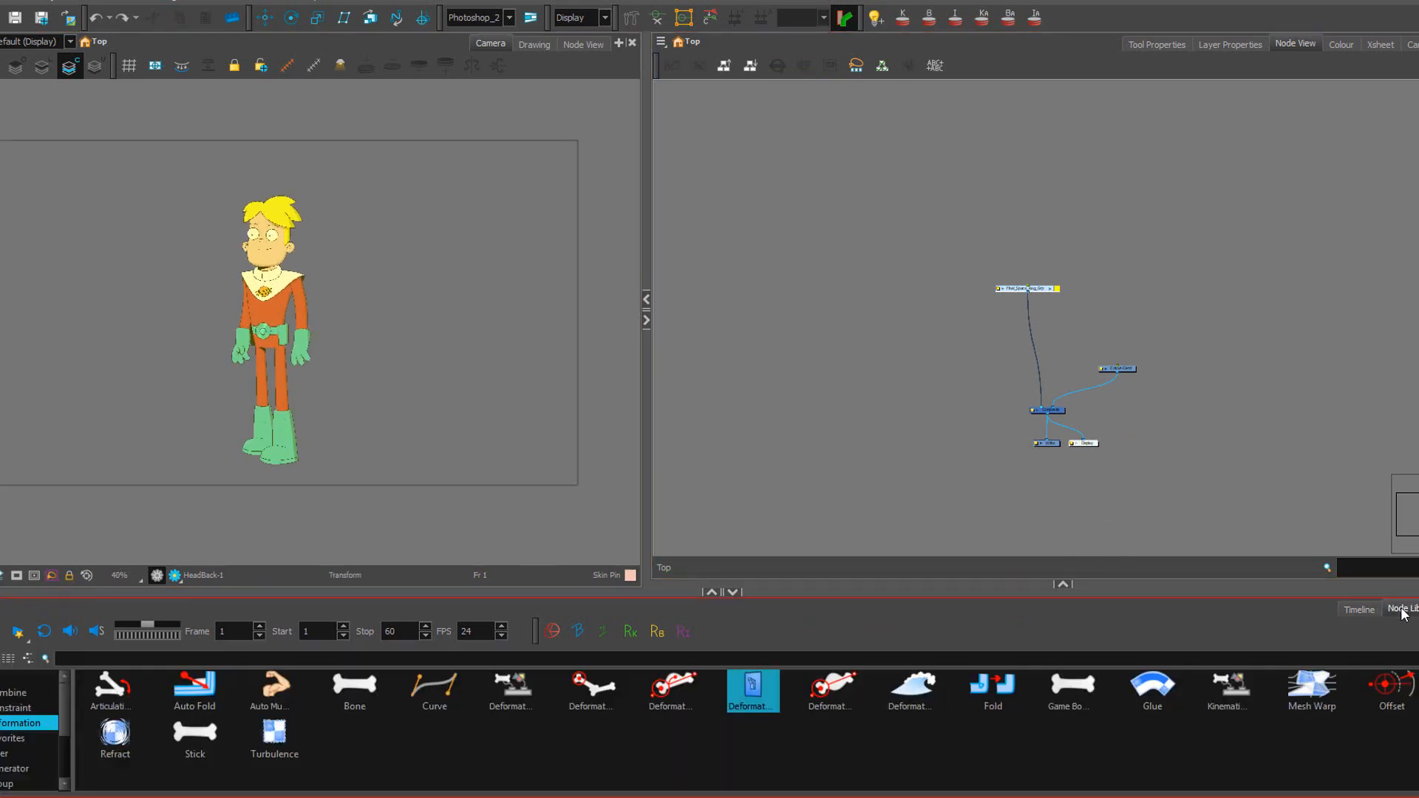
{"action": "left_click", "coordinate": [1358, 610]}
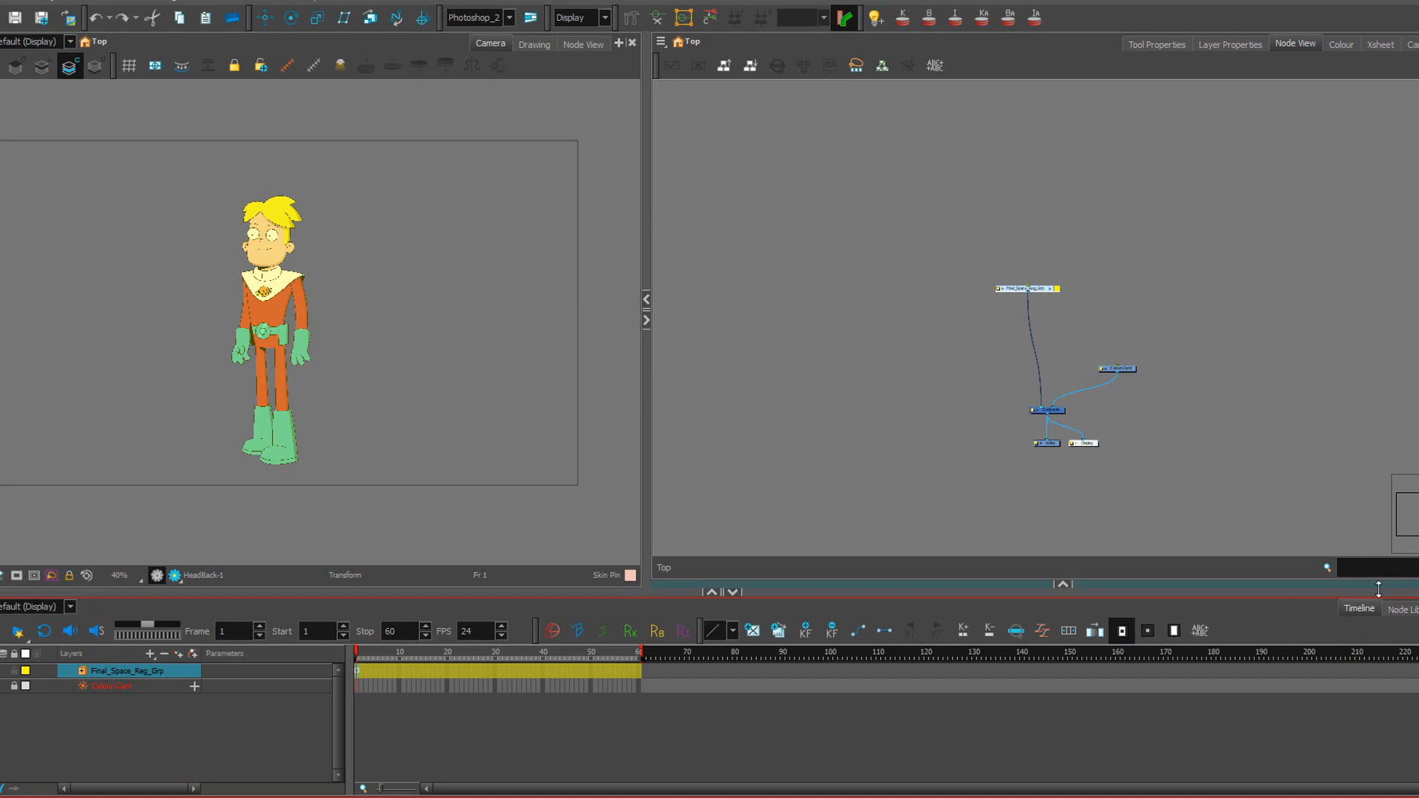
{"action": "left_click", "coordinate": [1063, 584]}
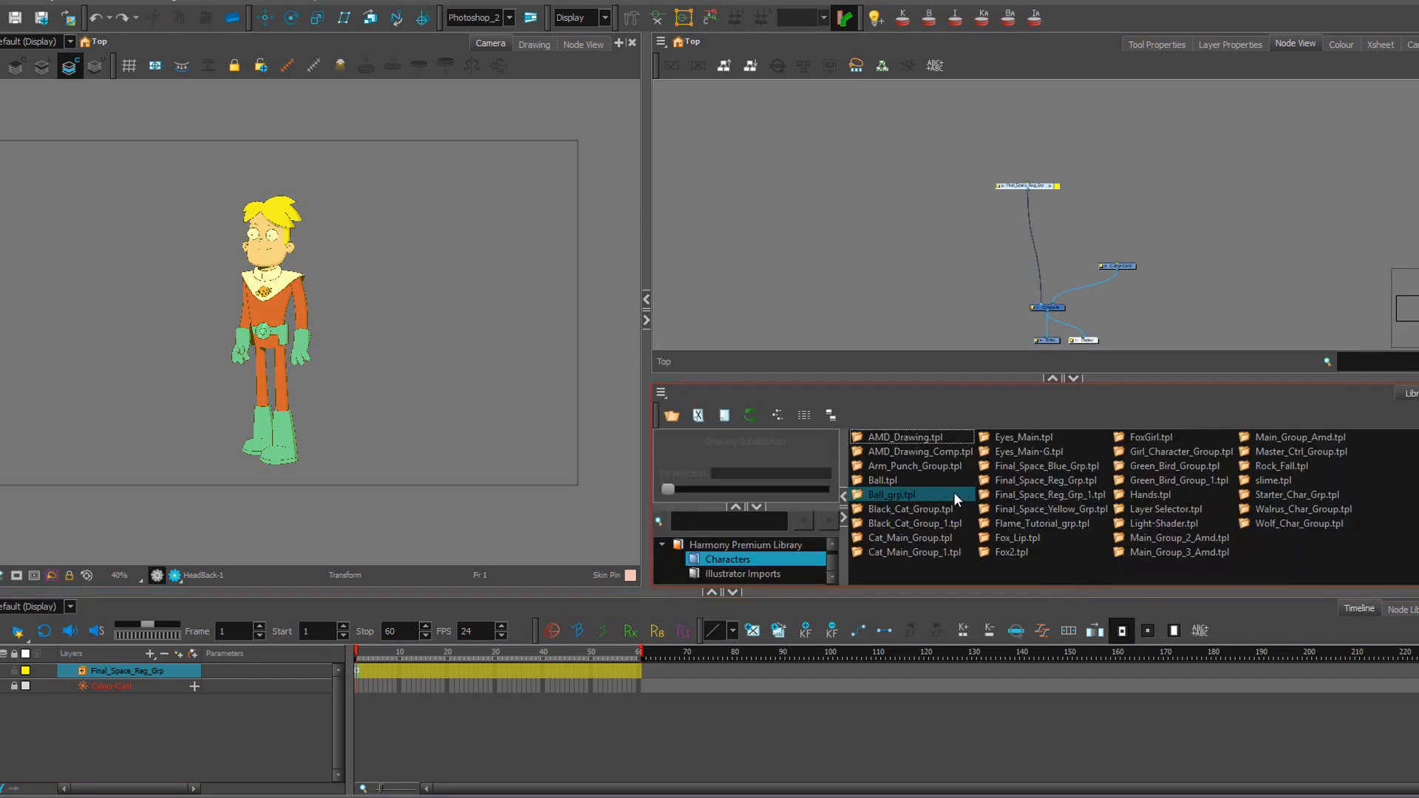
{"action": "left_click_drag", "start_coordinate": [1048, 504], "coordinate": [520, 400]}
{"action": "scroll", "coordinate": [324, 271], "scroll_direction": "up", "scroll_amount": 2}
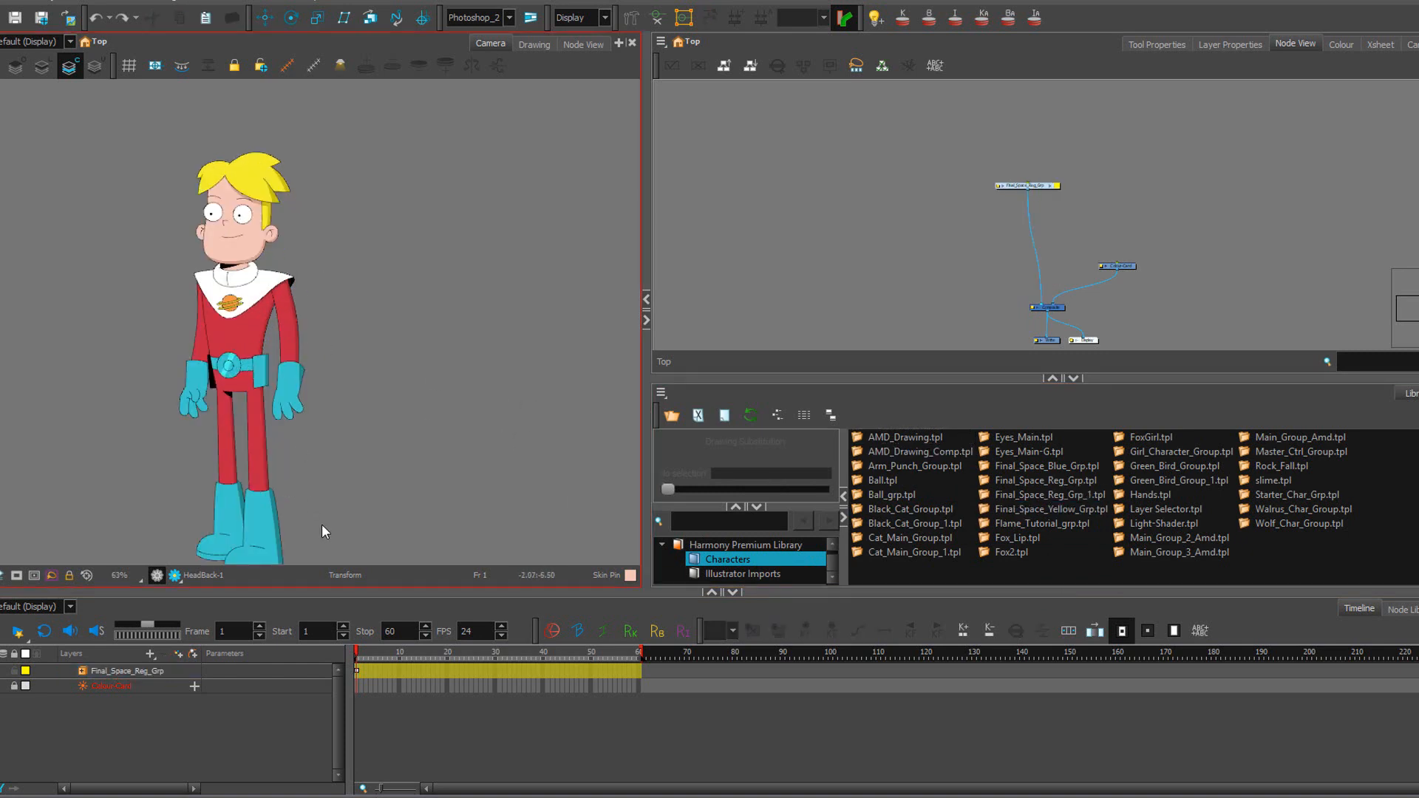
Import the Final_Space_Blue_Grp template, connect it to the Composite node and disconnect Final_Space_Reg_Grp.
{"action": "left_click", "coordinate": [1067, 552]}
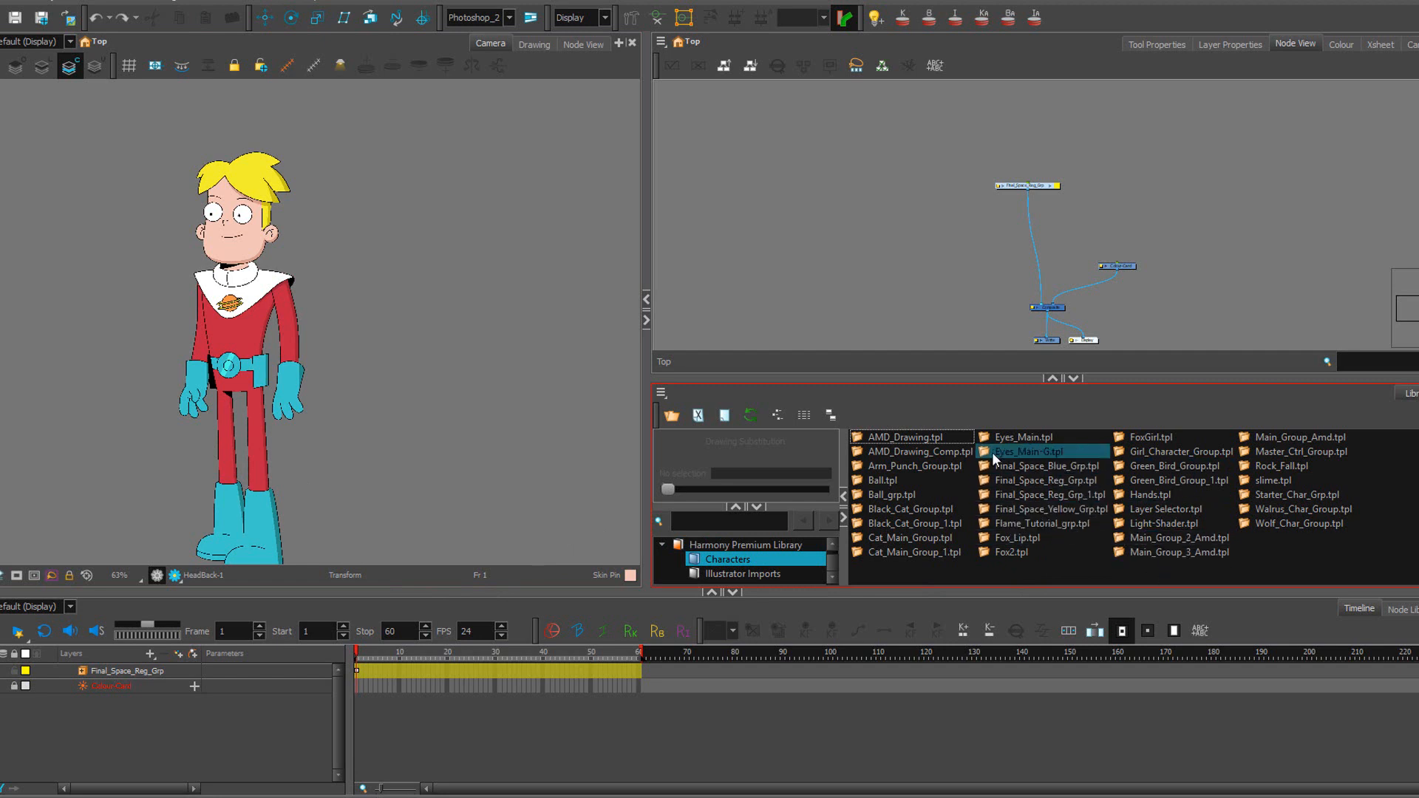
{"action": "left_click", "coordinate": [1033, 465]}
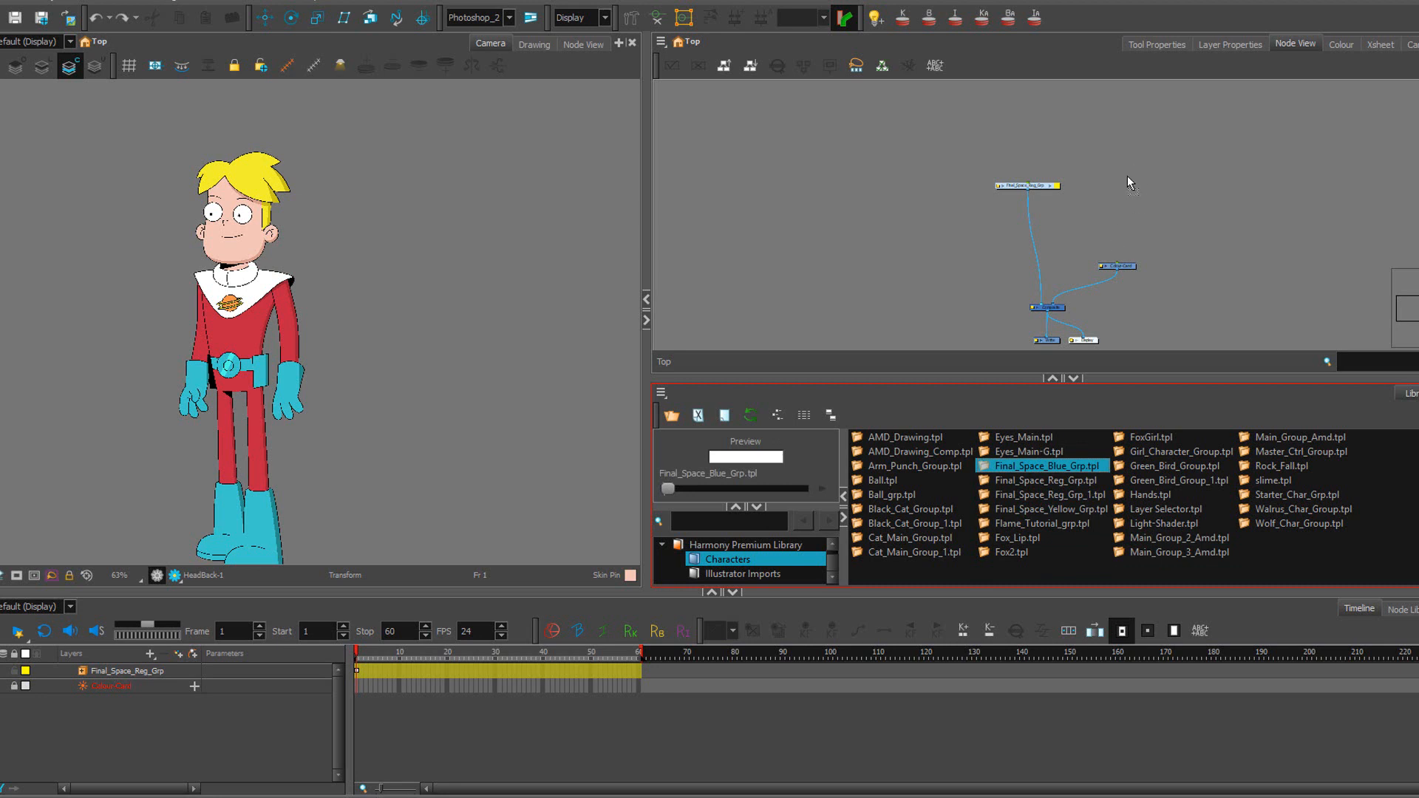
{"action": "left_click_drag", "start_coordinate": [1127, 176], "coordinate": [1040, 308]}
{"action": "left_click", "coordinate": [384, 294]}
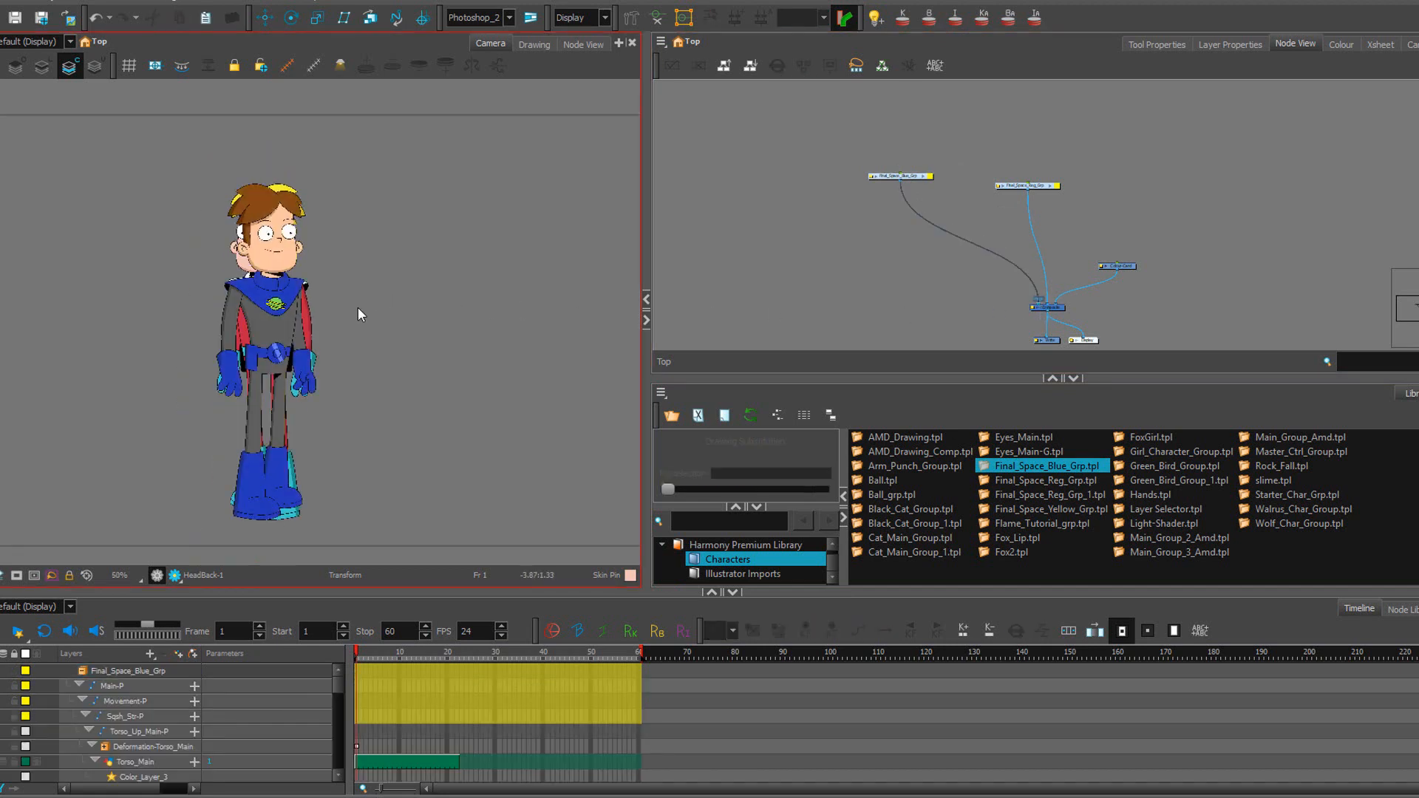
{"action": "left_click_drag", "start_coordinate": [1047, 304], "coordinate": [1041, 272]}
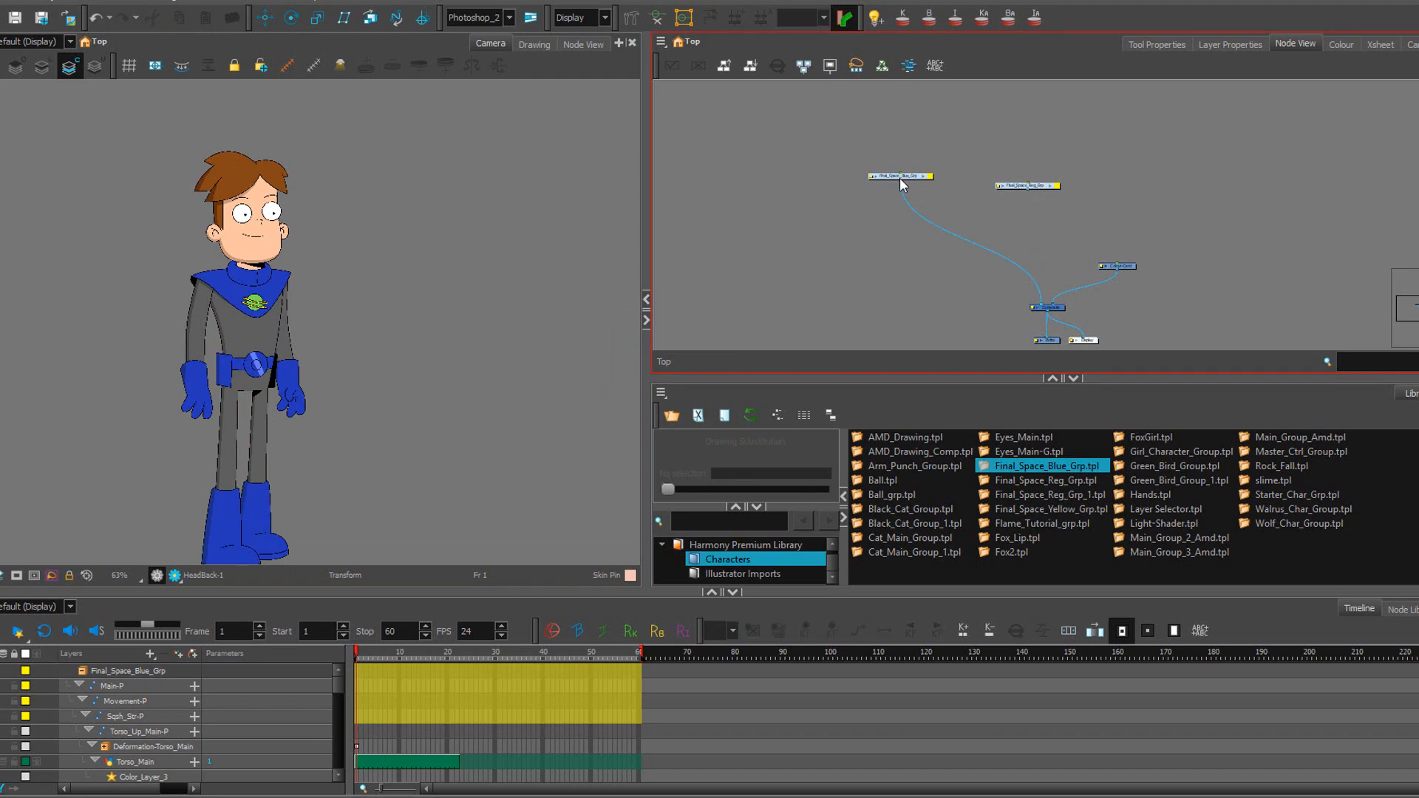
Inside Final_Space_Blue_Grp, shift the Colour-Override node below Main_Char_Comp slightly toward Arm_F_OverCast, and return to the top-level network.
{"action": "left_click", "coordinate": [926, 178]}
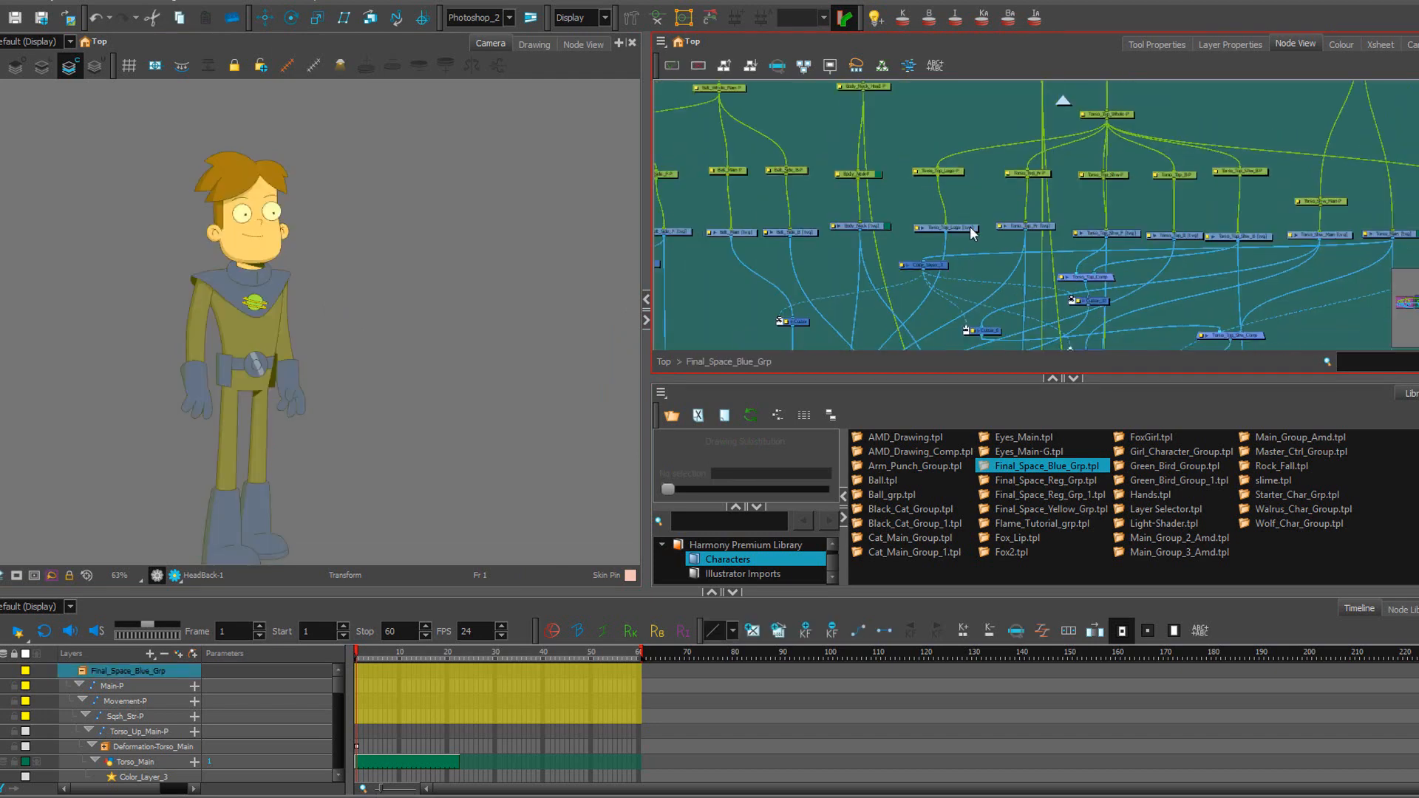
{"action": "scroll", "coordinate": [948, 174], "scroll_direction": "down", "scroll_amount": 6}
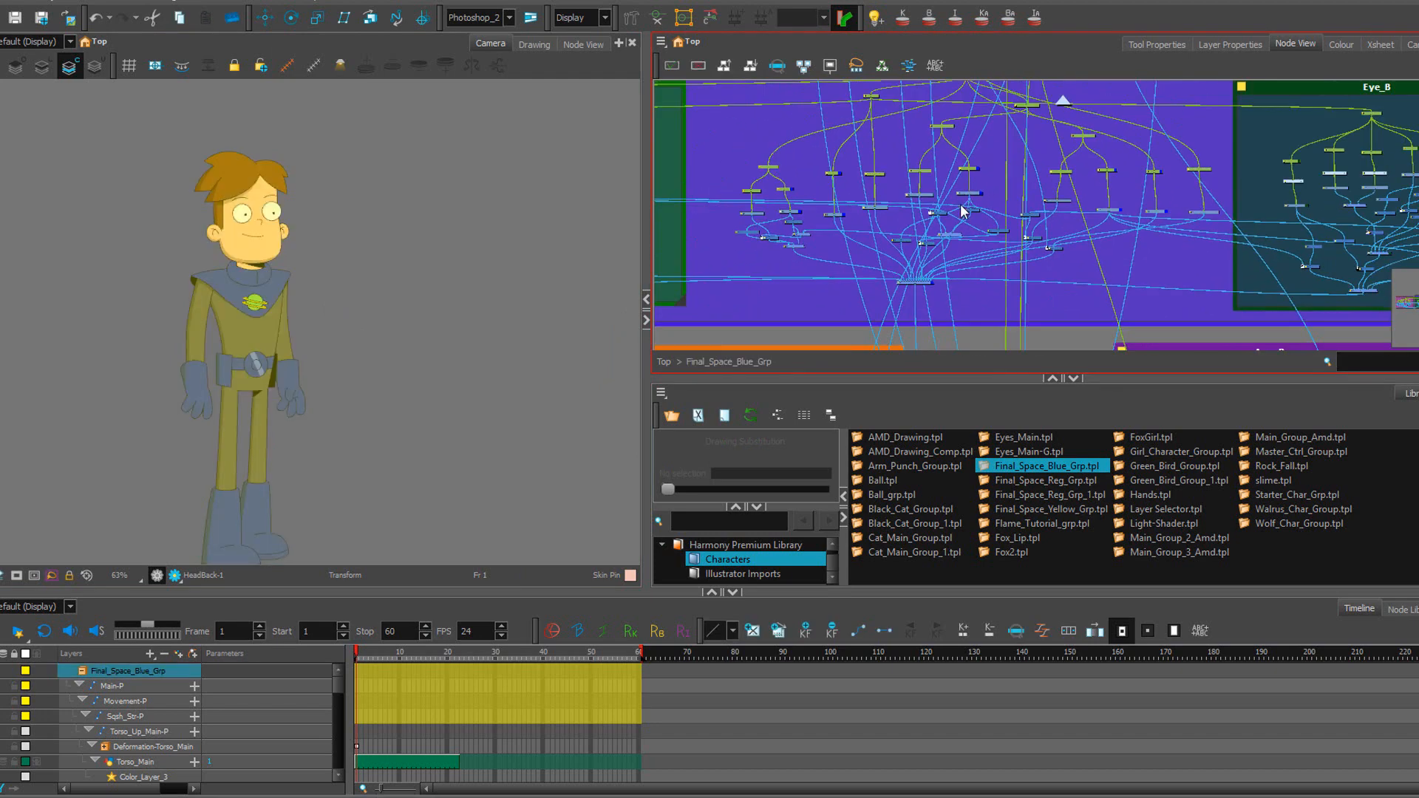
{"action": "left_click_drag", "start_coordinate": [974, 153], "coordinate": [974, 127]}
{"action": "left_click_drag", "start_coordinate": [972, 296], "coordinate": [975, 100]}
{"action": "left_click_drag", "start_coordinate": [986, 299], "coordinate": [976, 151]}
{"action": "scroll", "coordinate": [988, 257], "scroll_direction": "up", "scroll_amount": 2}
{"action": "scroll", "coordinate": [995, 295], "scroll_direction": "up", "scroll_amount": 5}
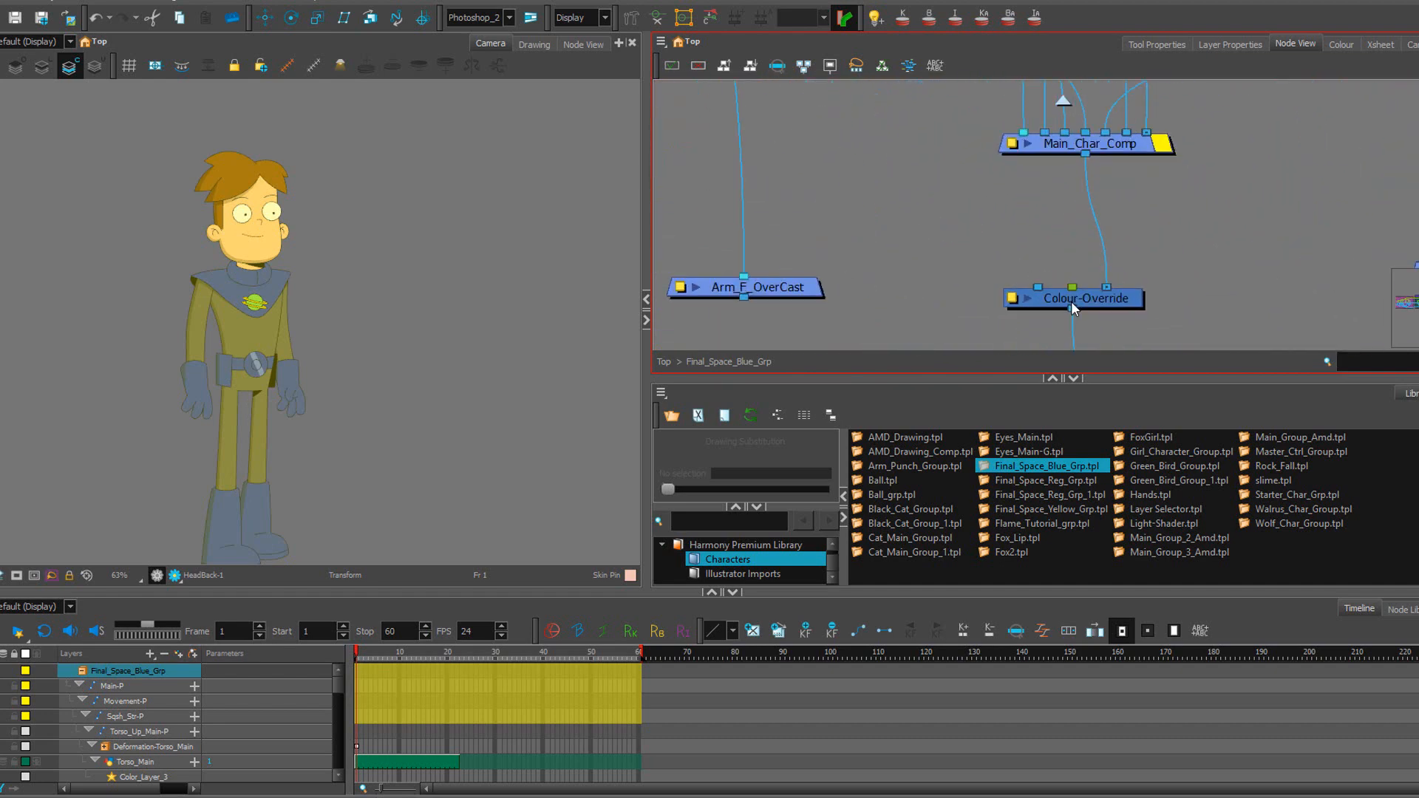
{"action": "left_click", "coordinate": [1088, 299]}
{"action": "left_click_drag", "start_coordinate": [1088, 300], "coordinate": [1057, 286]}
{"action": "left_click", "coordinate": [916, 201]}
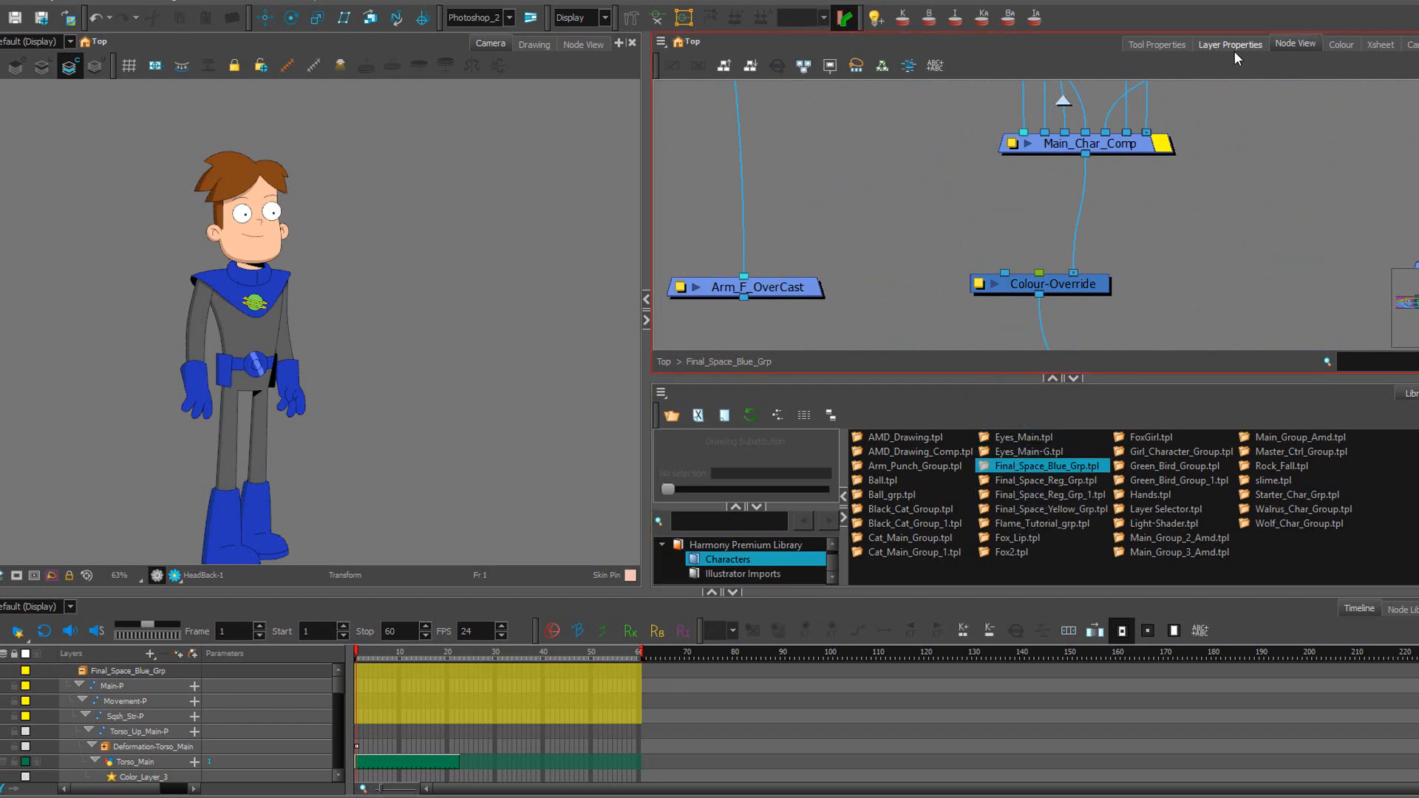
{"action": "key", "text": "ctrl+shift+Return"}
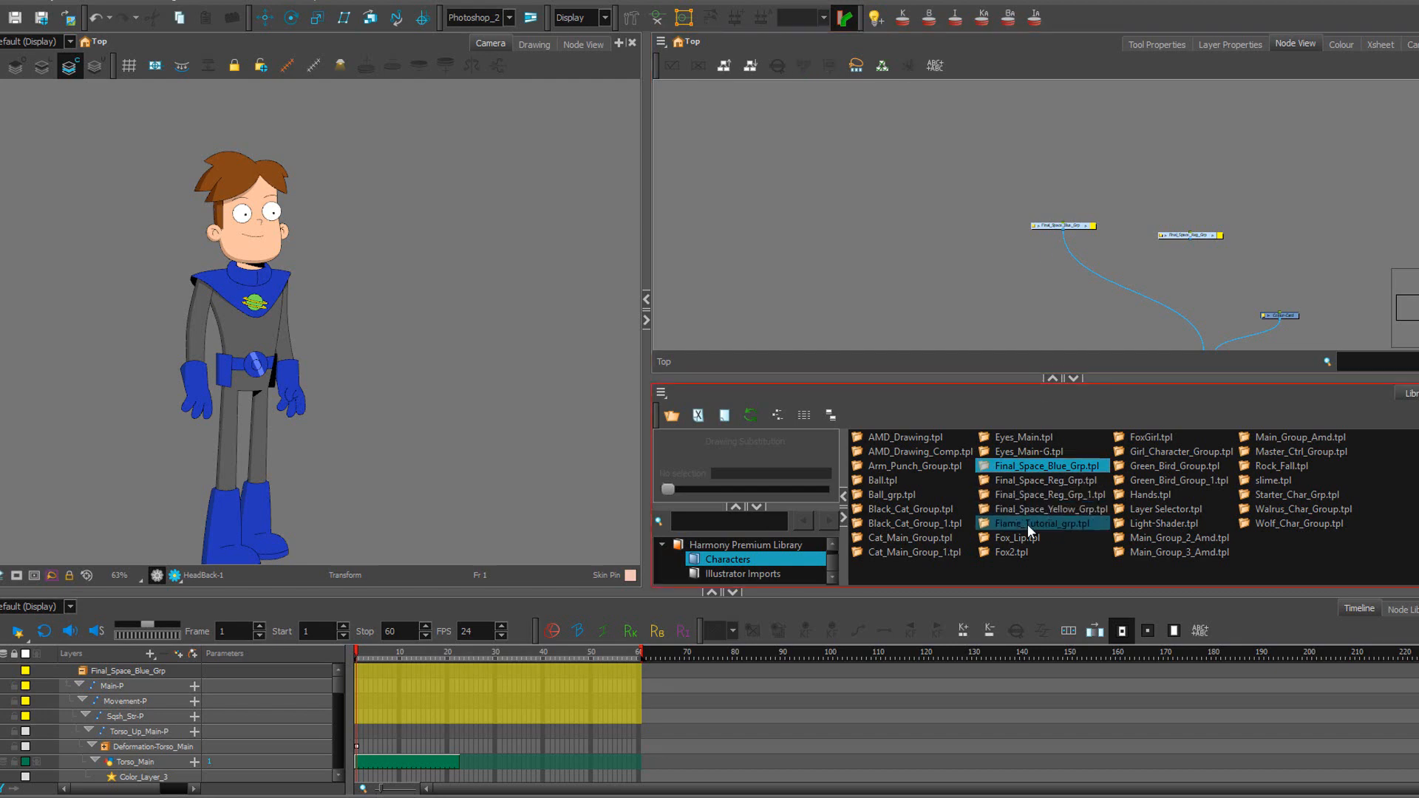
Import the Final_Space_Yellow_Grp template and connect it to the Composite node in front of the blue character.
{"action": "left_click", "coordinate": [1027, 525]}
{"action": "left_click", "coordinate": [1039, 510]}
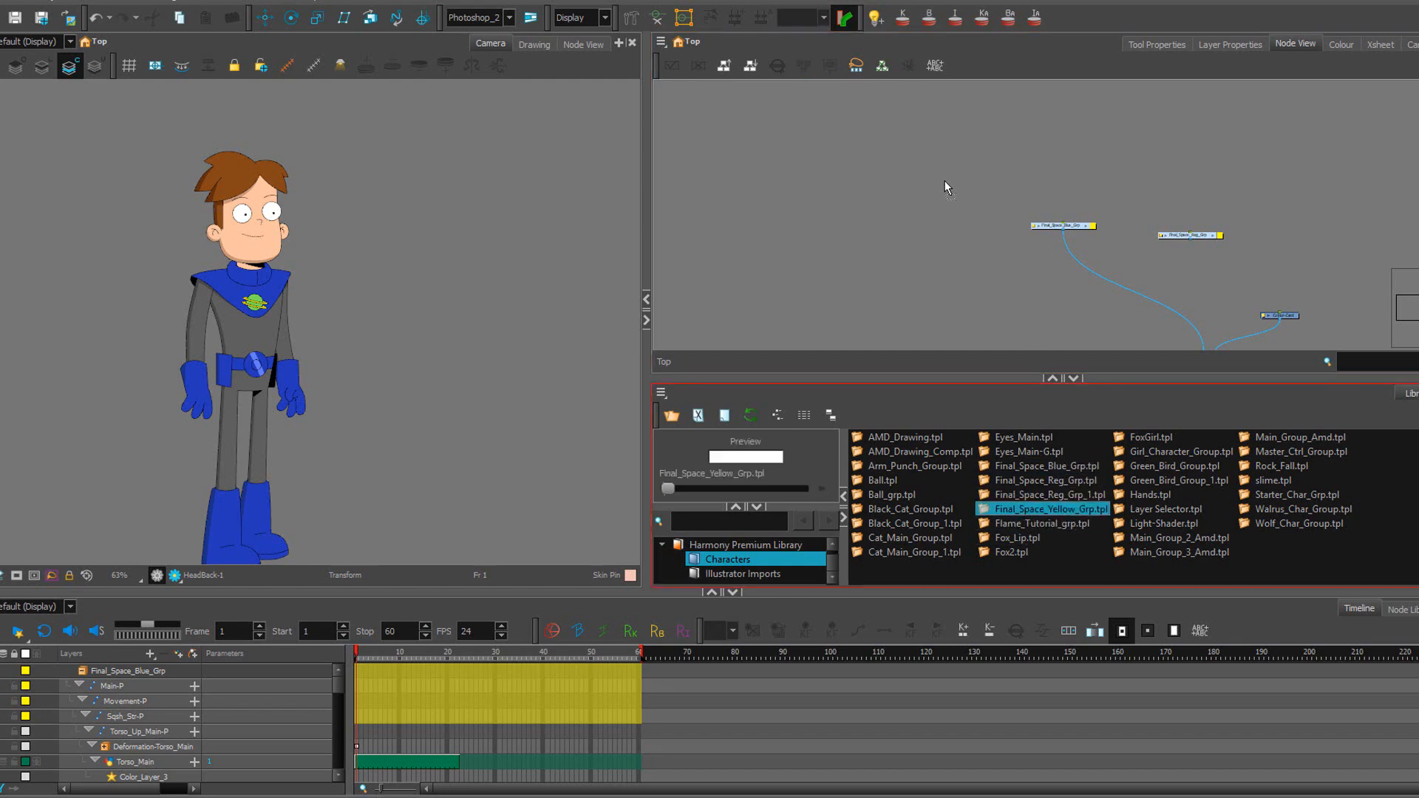
{"action": "left_click_drag", "start_coordinate": [944, 180], "coordinate": [856, 172]}
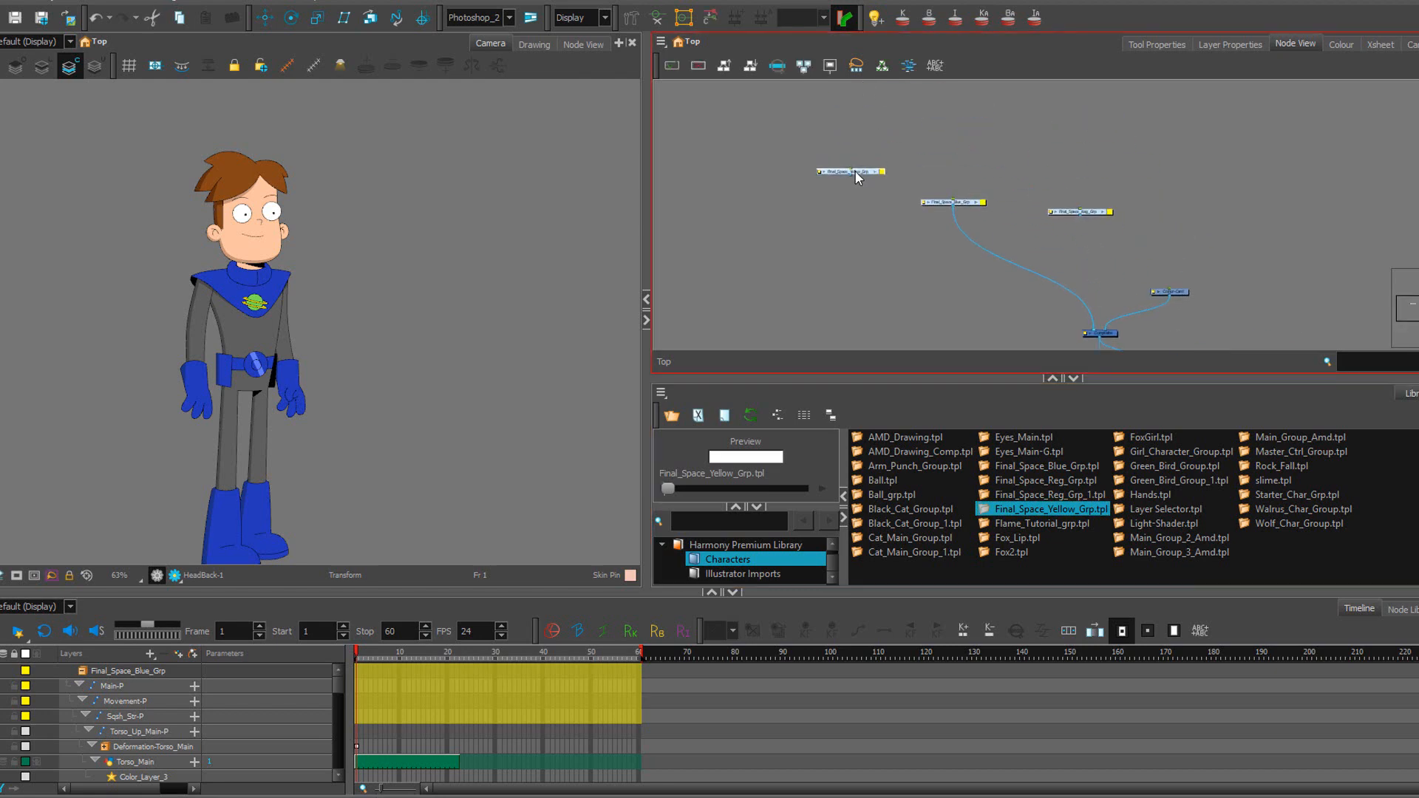
{"action": "left_click_drag", "start_coordinate": [850, 176], "coordinate": [1092, 333]}
{"action": "left_click", "coordinate": [1088, 281]}
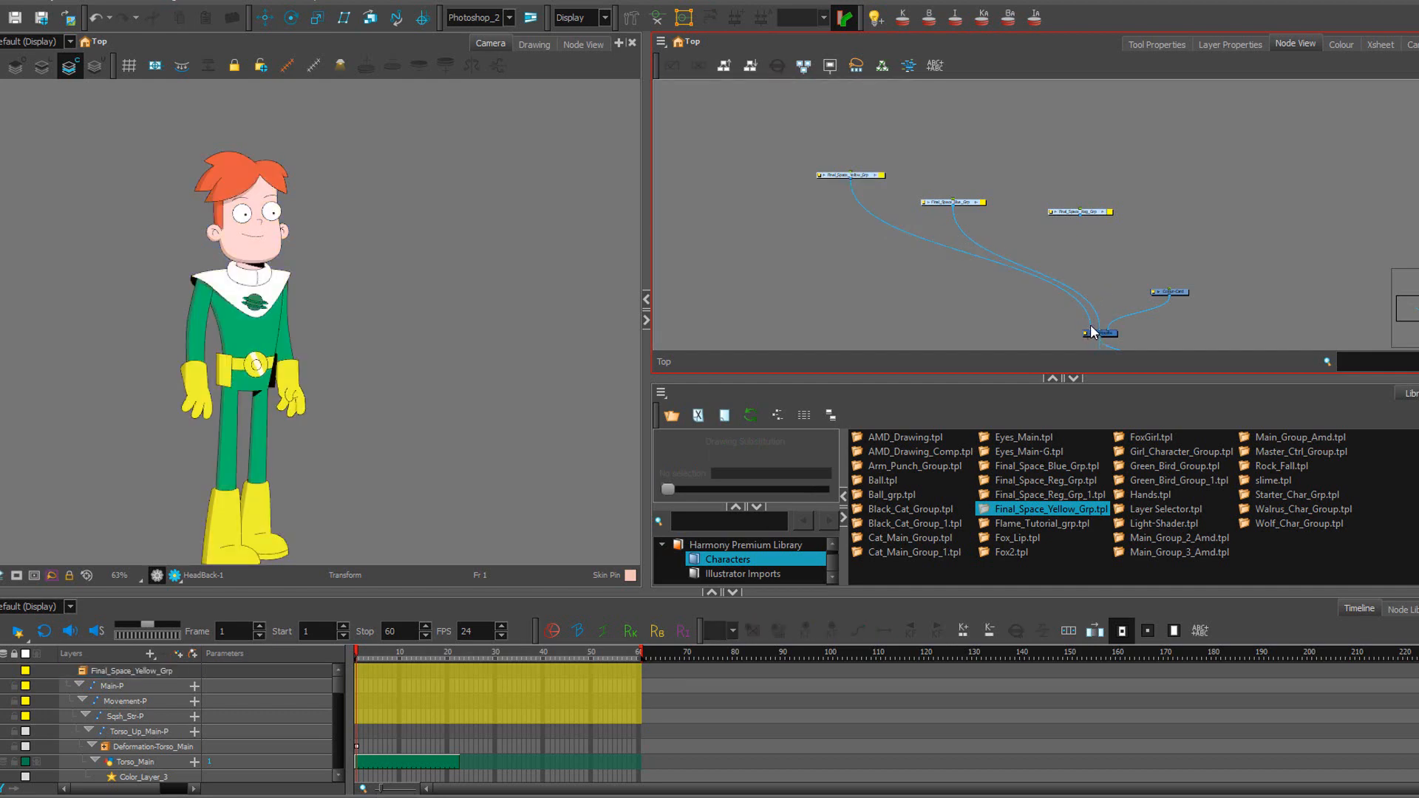
Show the green-and-yellow-suited character in the camera's render preview.
{"action": "left_click", "coordinate": [265, 310]}
{"action": "left_click_drag", "start_coordinate": [371, 356], "coordinate": [383, 323]}
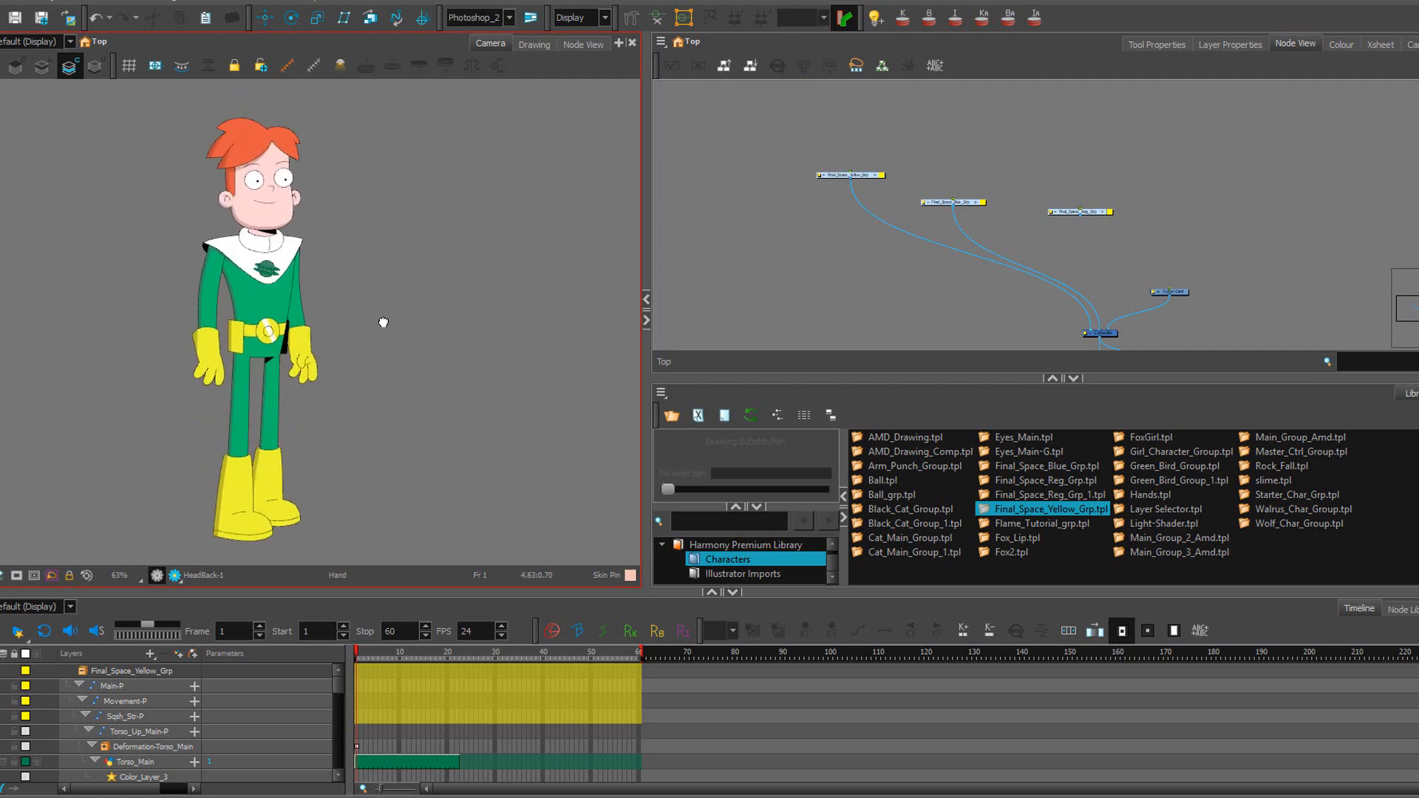
{"action": "left_click", "coordinate": [174, 575]}
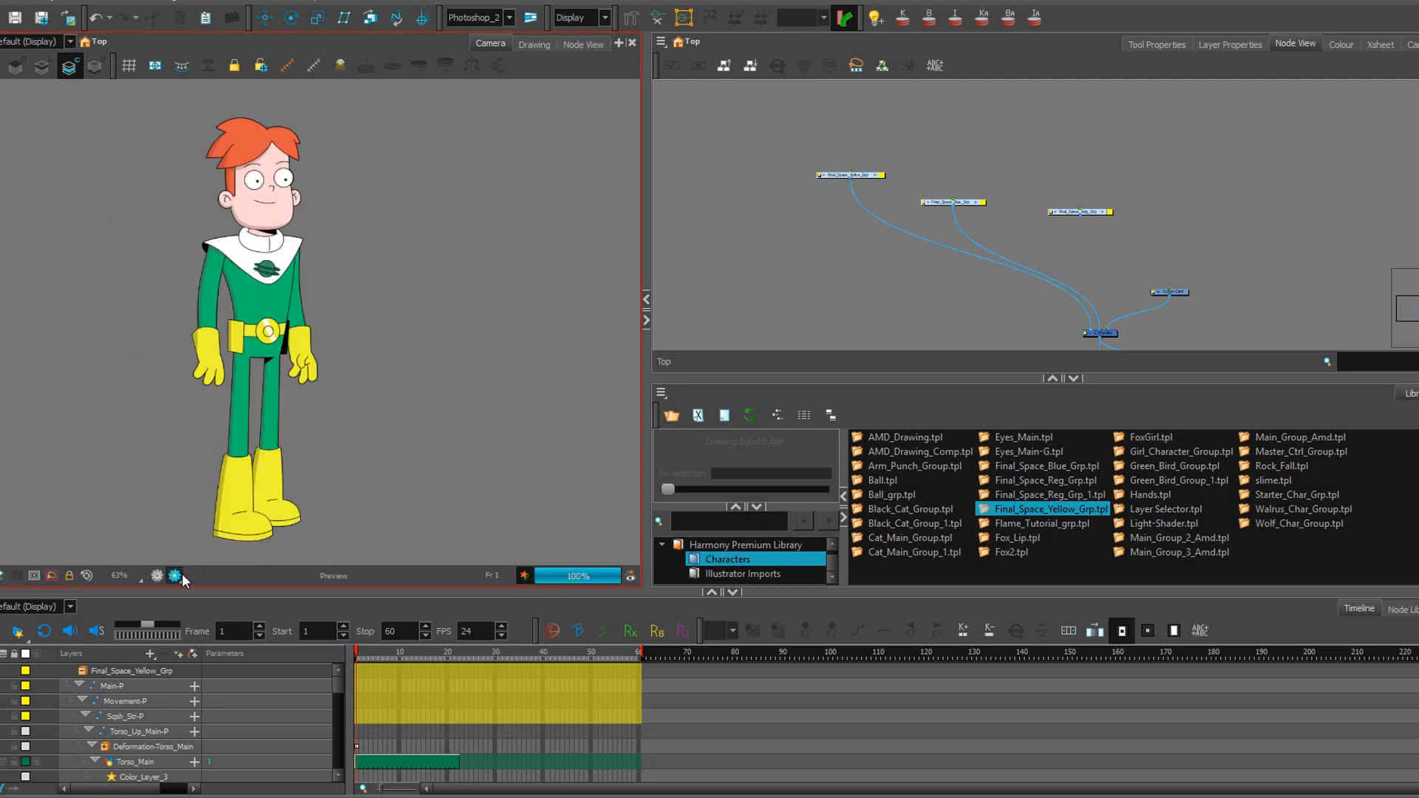
Examine the green-and-yellow character in the render preview and the node network inside Final_Space_Blue_Grp, ending at the top-level network.
{"action": "scroll", "coordinate": [359, 234], "scroll_direction": "up", "scroll_amount": 1}
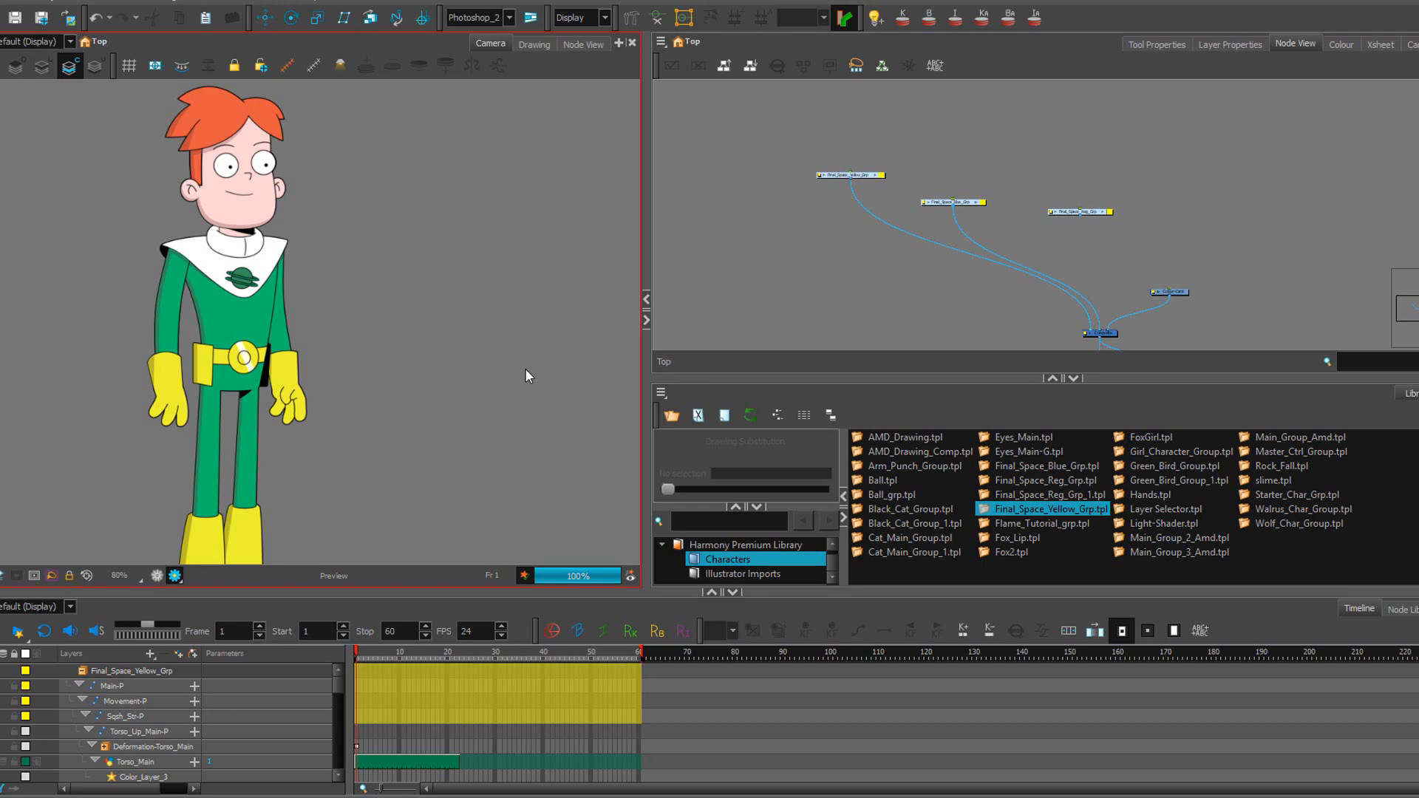
{"action": "scroll", "coordinate": [502, 349], "scroll_direction": "down", "scroll_amount": 2}
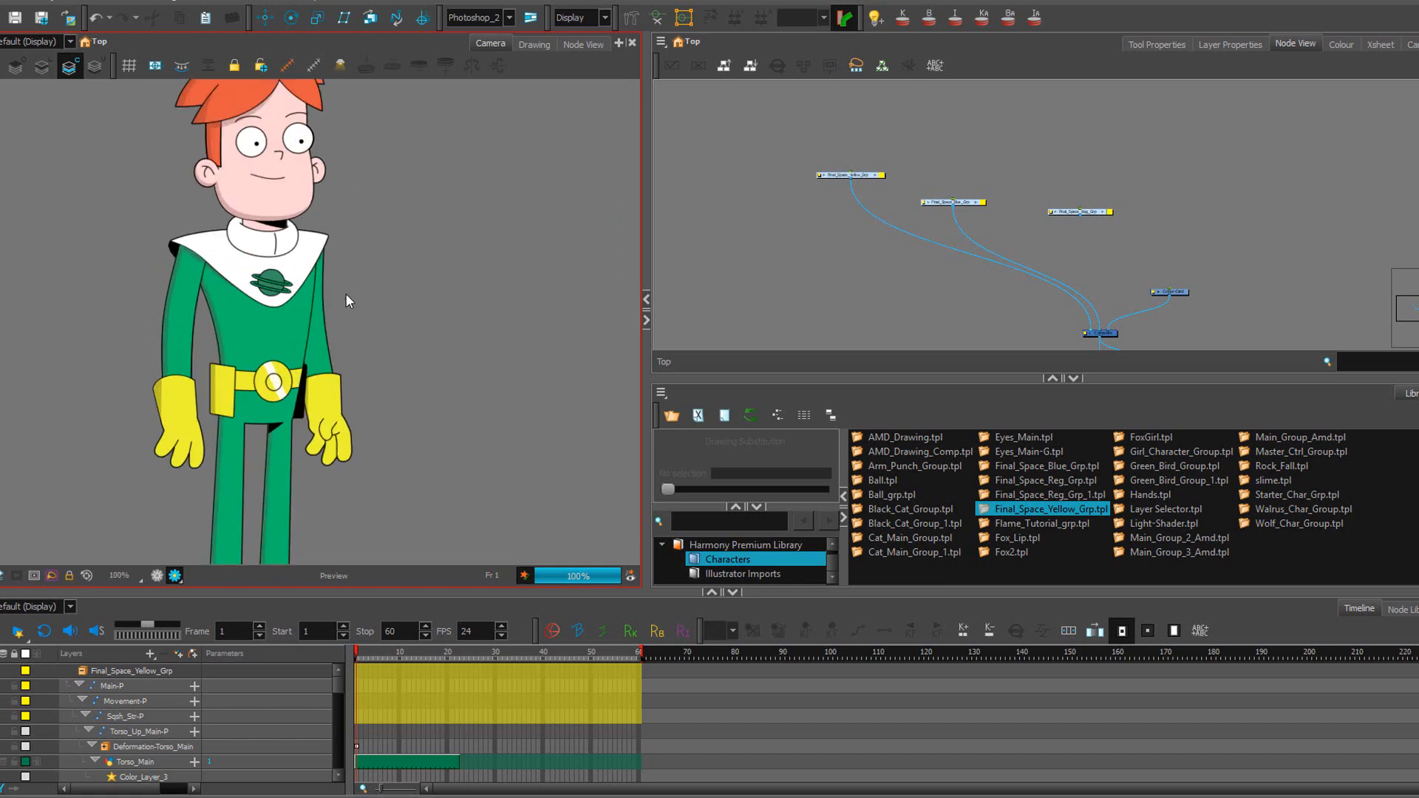
{"action": "left_click", "coordinate": [990, 258]}
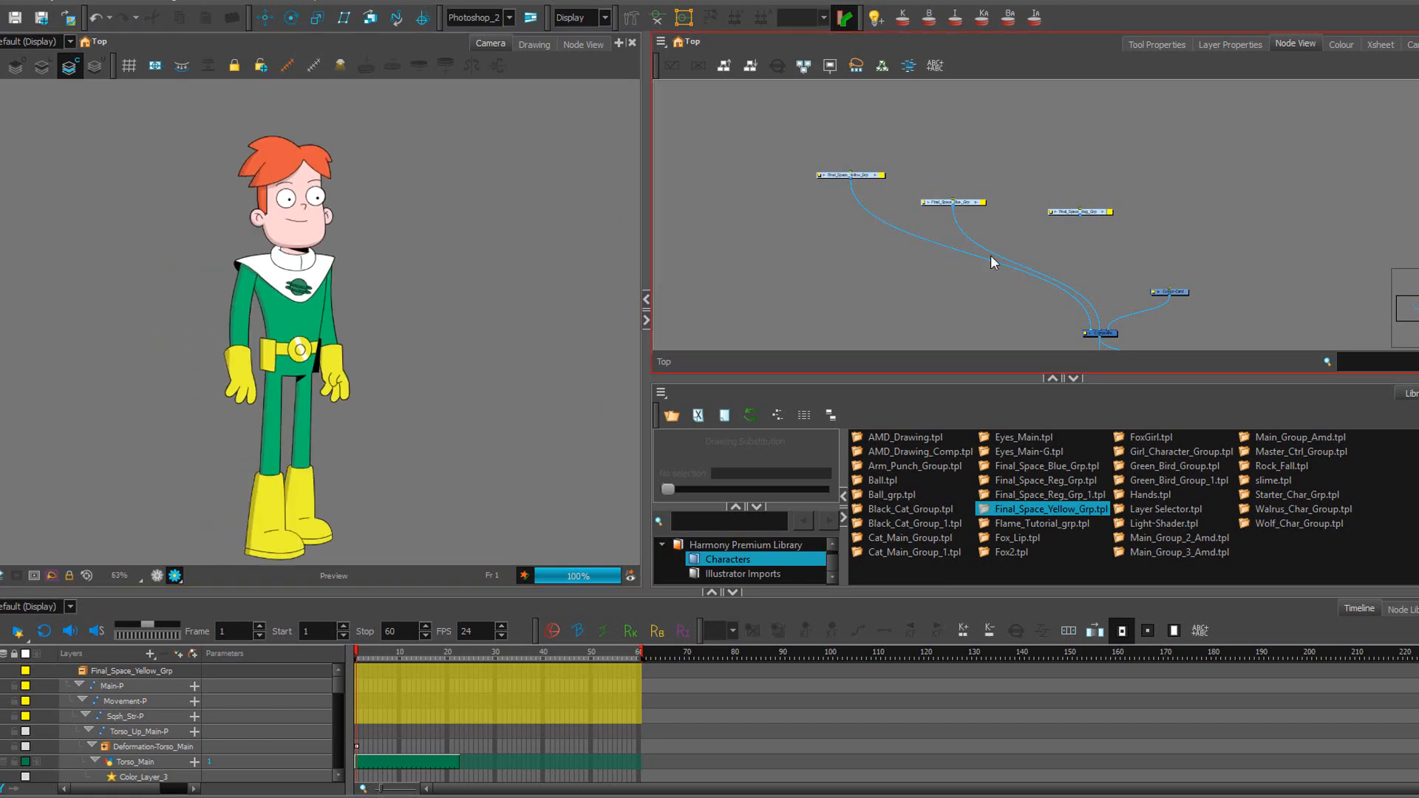
{"action": "left_click", "coordinate": [976, 202]}
{"action": "scroll", "coordinate": [979, 198], "scroll_direction": "down", "scroll_amount": 7}
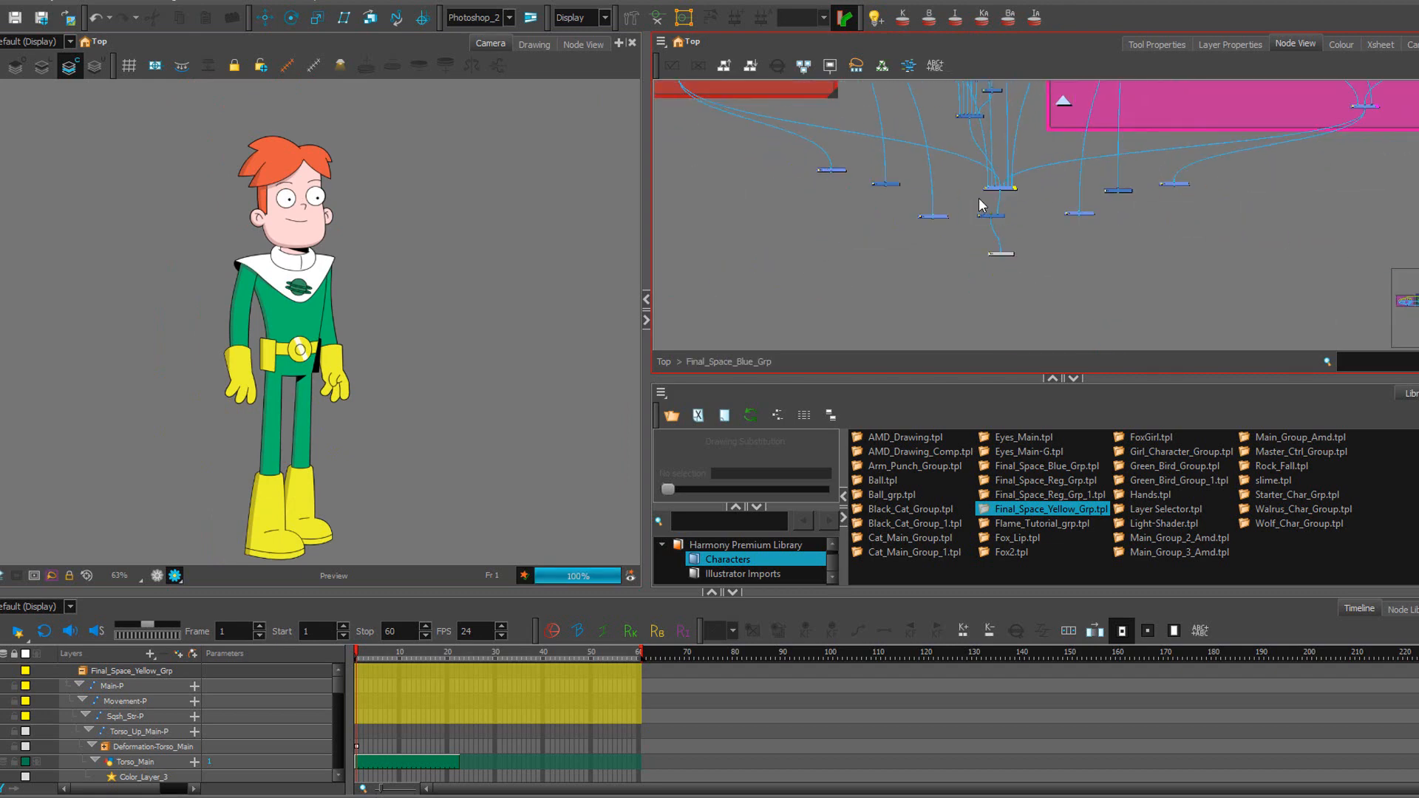
{"action": "left_click_drag", "start_coordinate": [978, 199], "coordinate": [988, 288]}
{"action": "scroll", "coordinate": [964, 196], "scroll_direction": "down", "scroll_amount": 5}
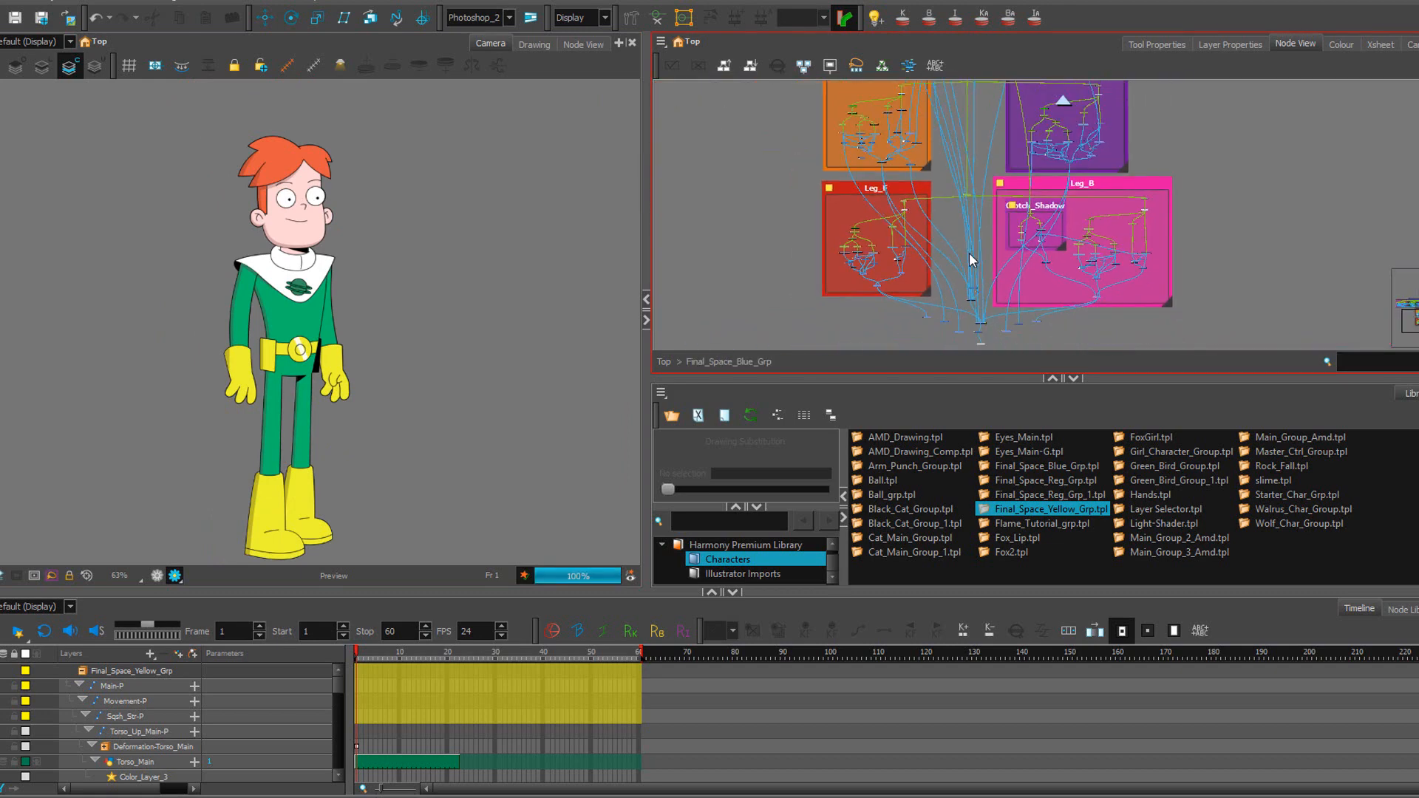
{"action": "left_click_drag", "start_coordinate": [961, 195], "coordinate": [957, 311]}
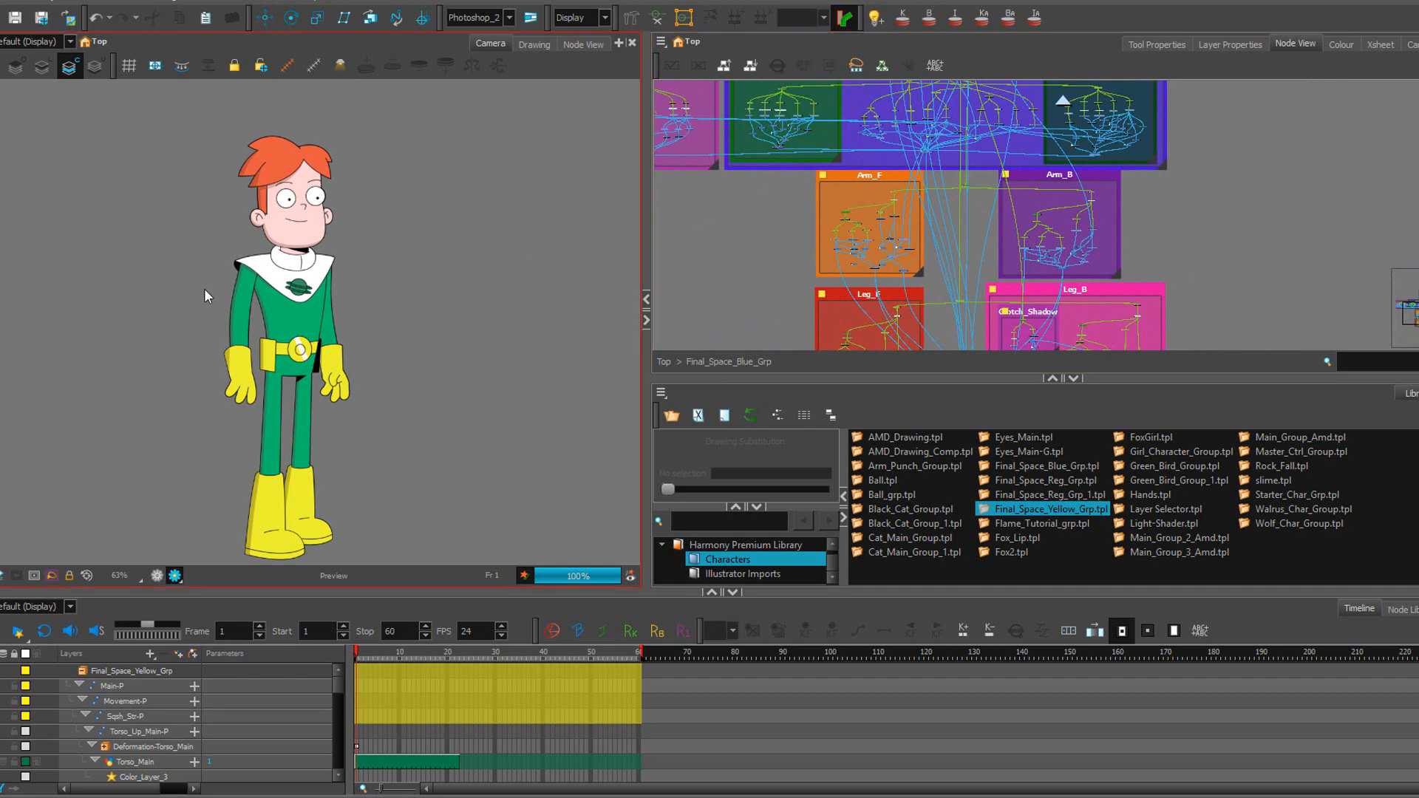
{"action": "scroll", "coordinate": [327, 283], "scroll_direction": "up", "scroll_amount": 2}
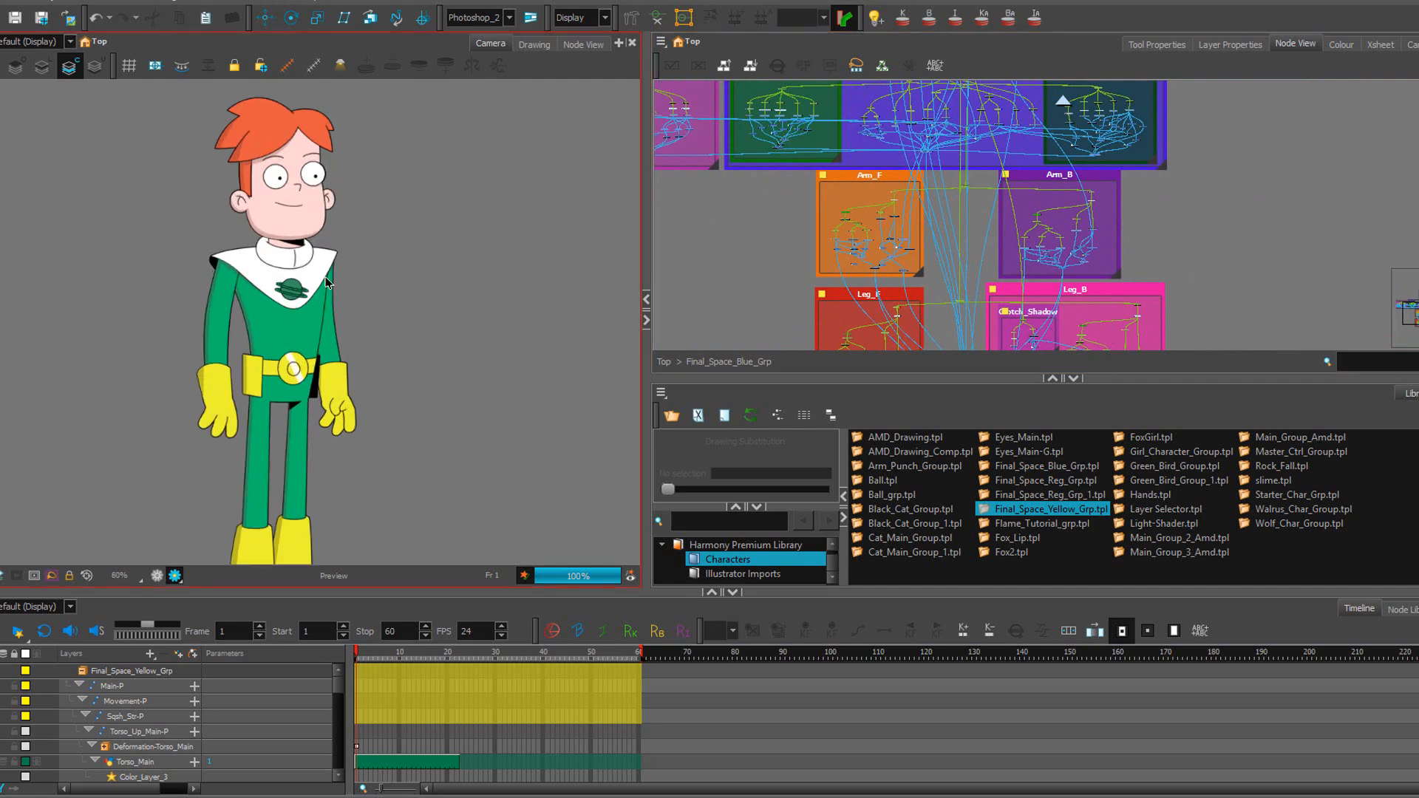
{"action": "scroll", "coordinate": [328, 283], "scroll_direction": "down", "scroll_amount": 3}
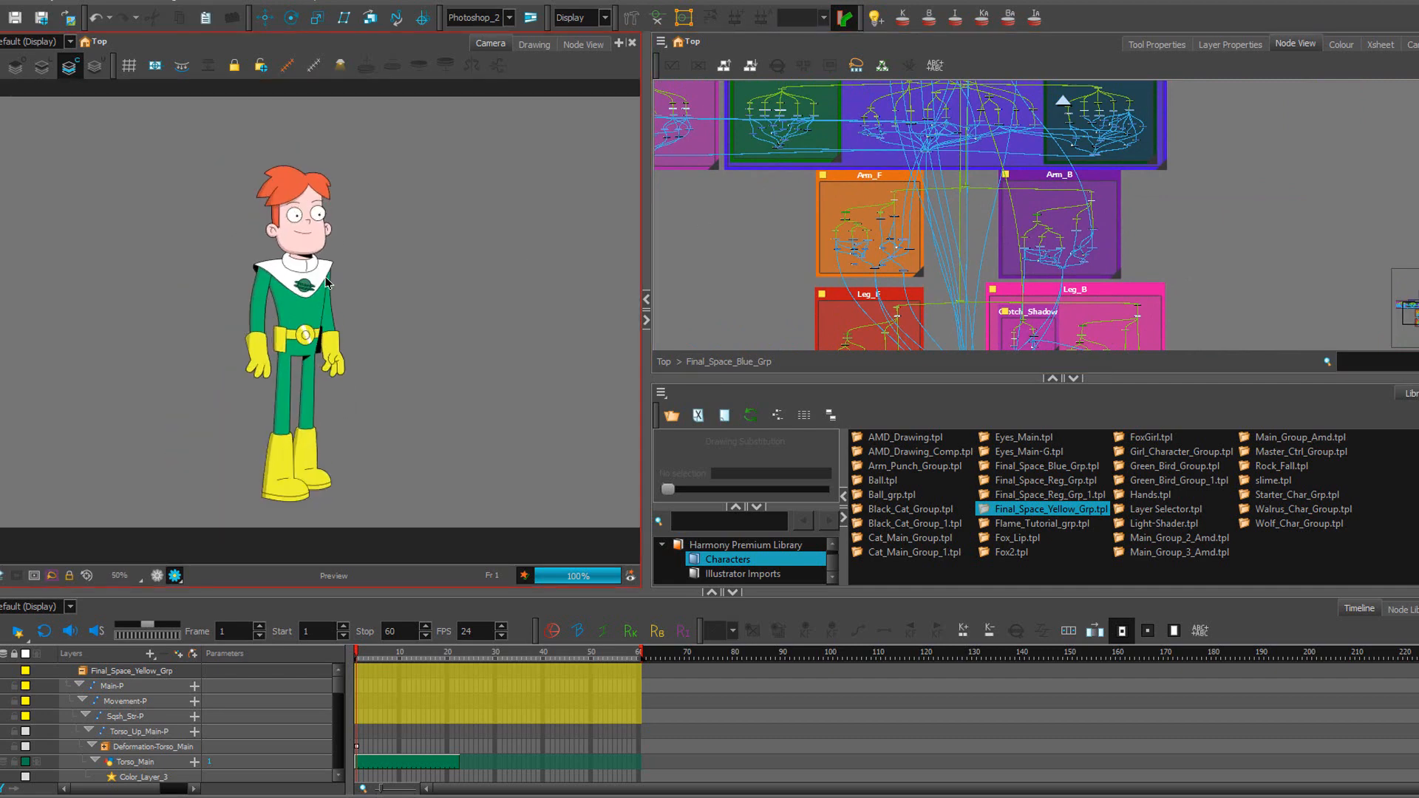
{"action": "scroll", "coordinate": [328, 283], "scroll_direction": "up", "scroll_amount": 2}
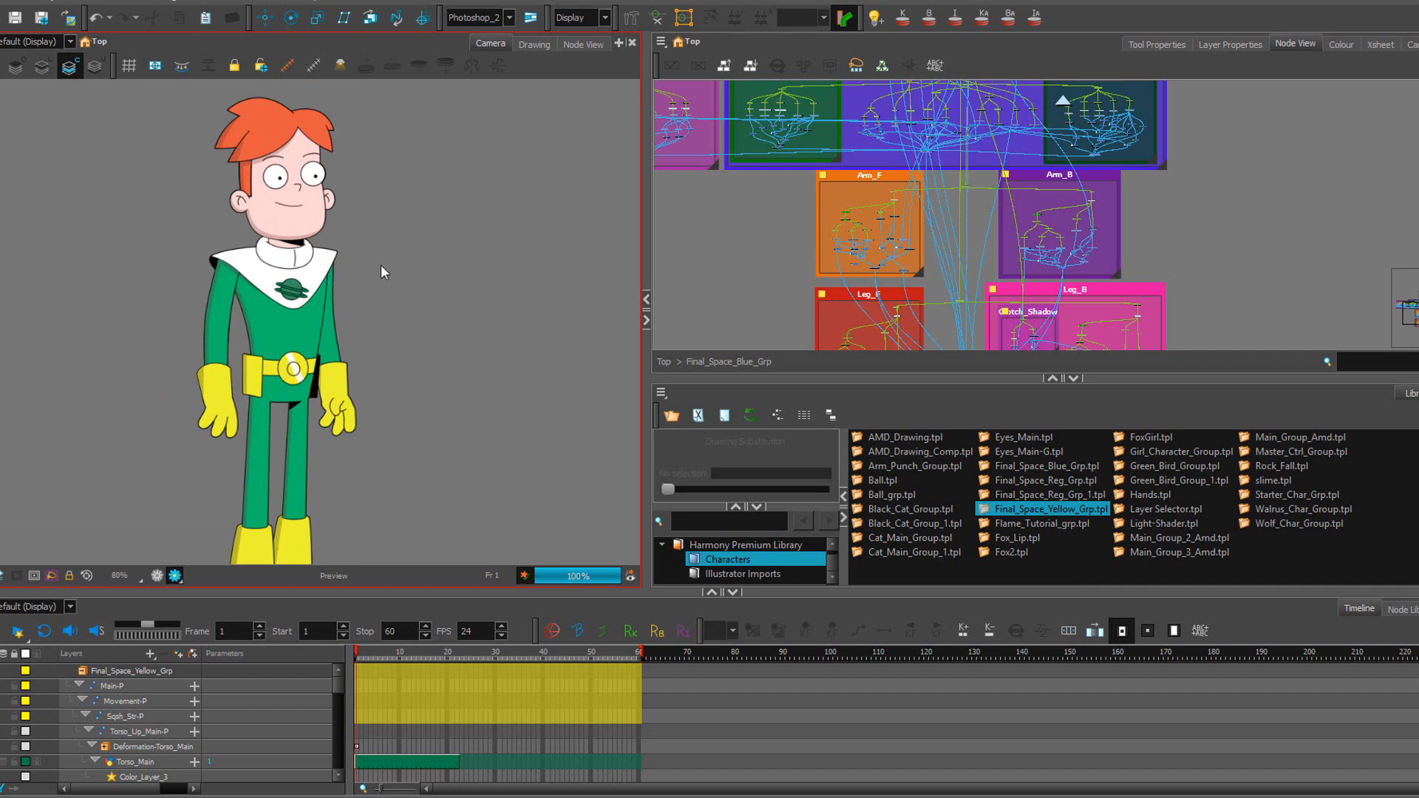
{"action": "scroll", "coordinate": [379, 265], "scroll_direction": "down", "scroll_amount": 1}
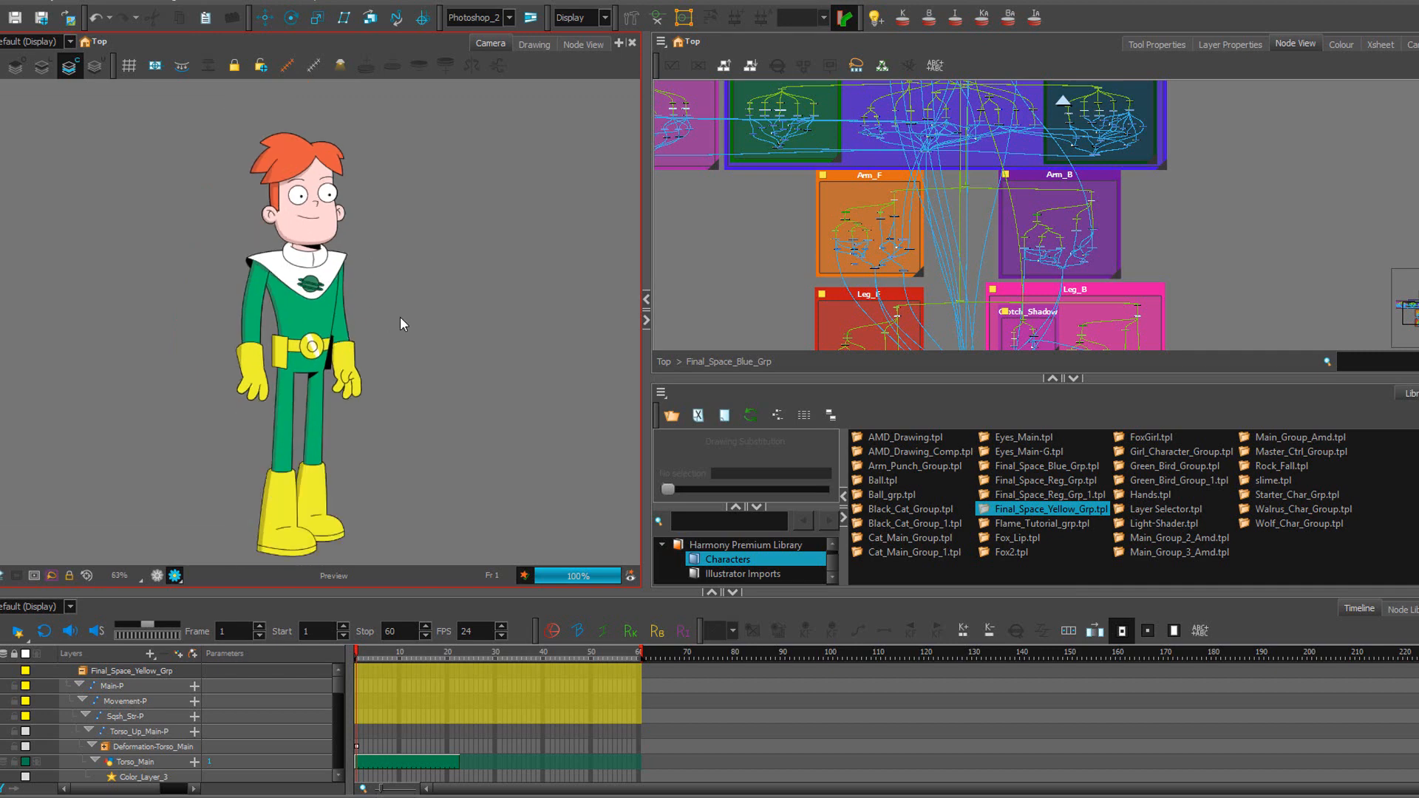
{"action": "left_click", "coordinate": [1062, 101]}
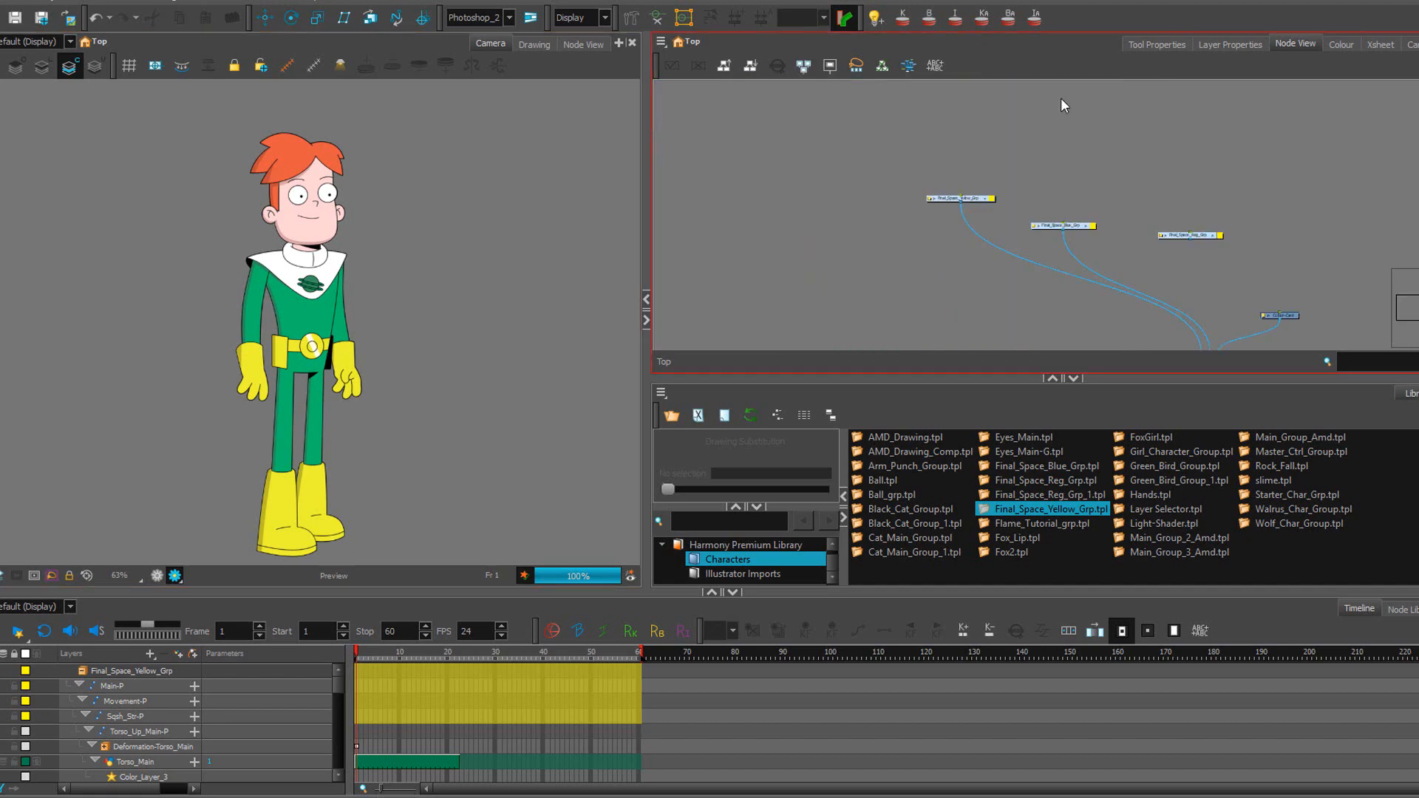
{"action": "scroll", "coordinate": [1008, 226], "scroll_direction": "up", "scroll_amount": 2}
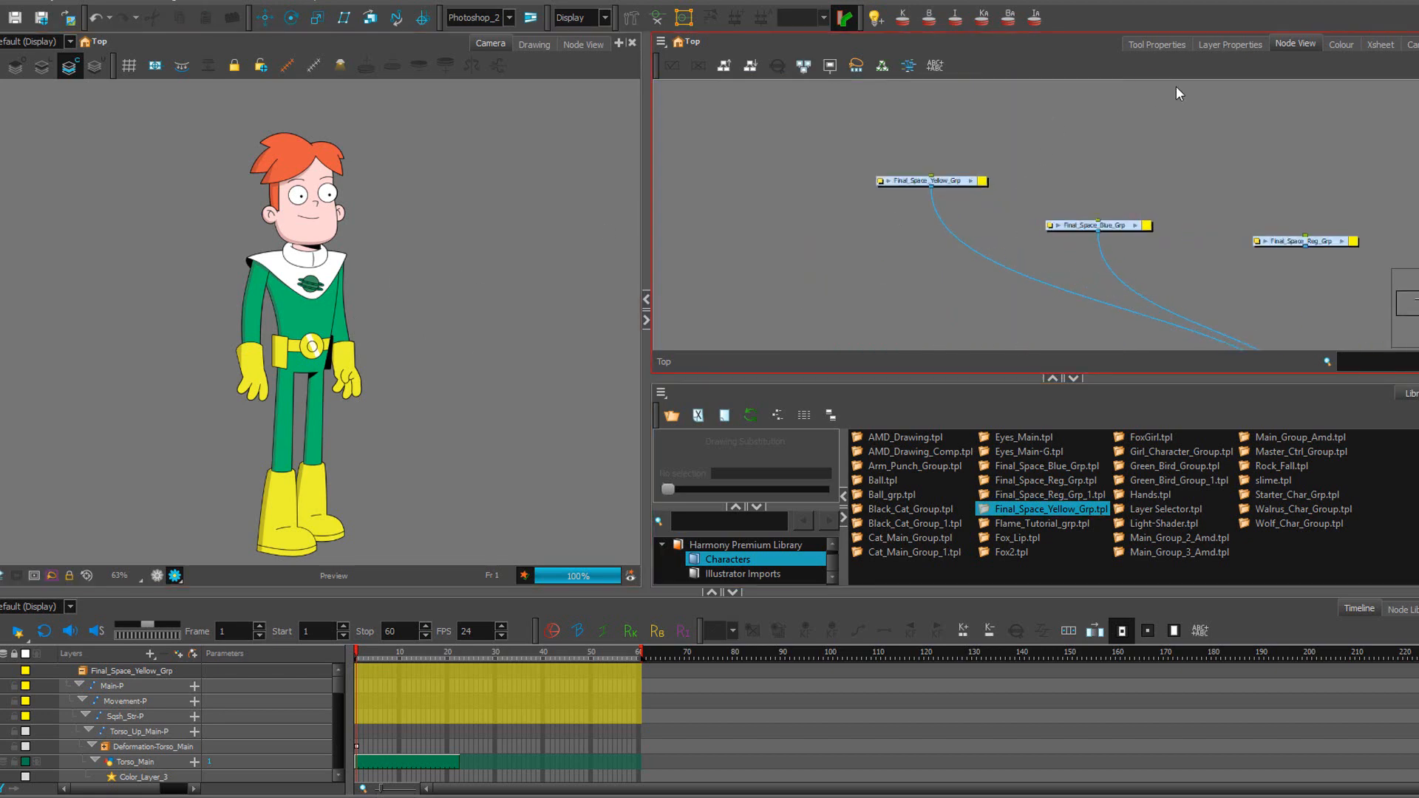
{"action": "left_click", "coordinate": [1137, 225]}
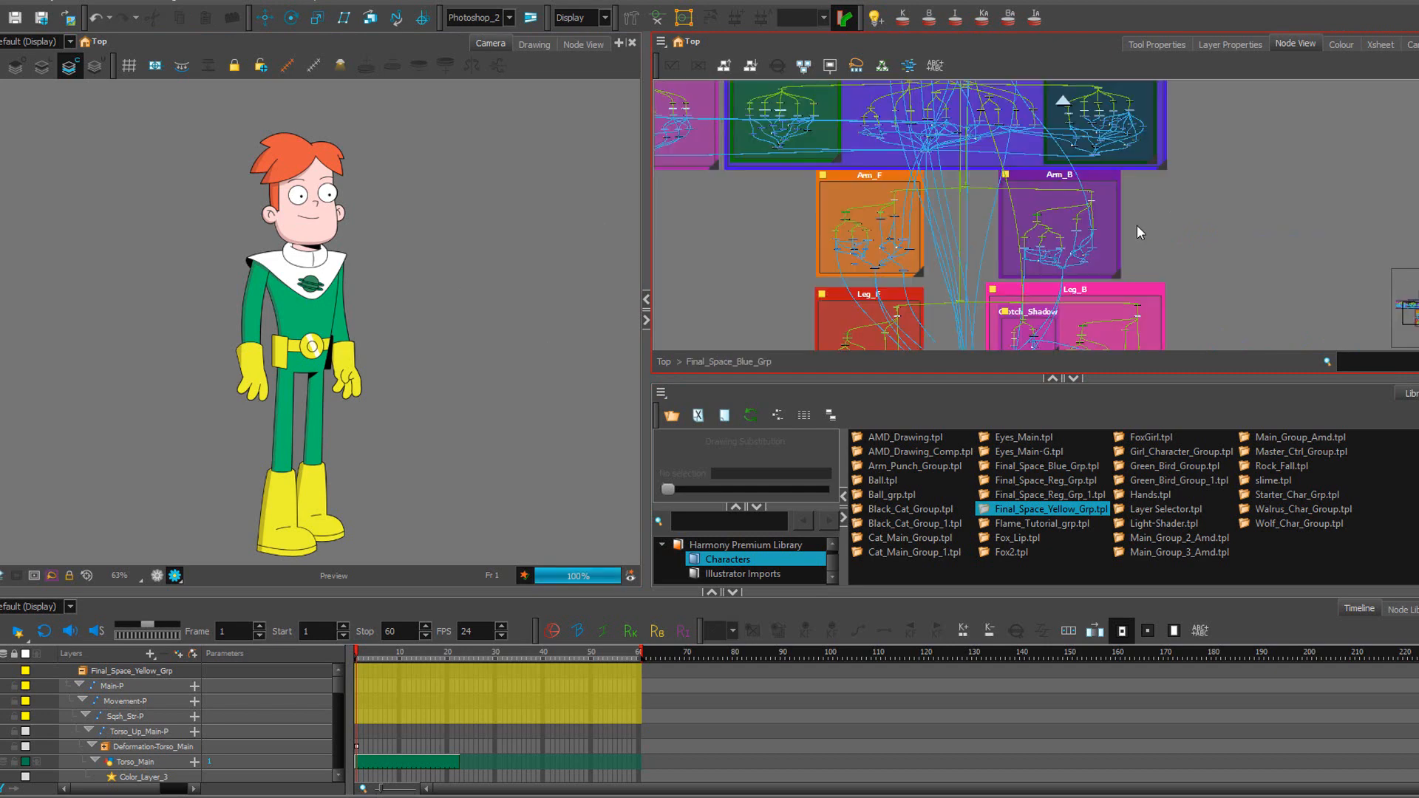
{"action": "left_click", "coordinate": [1061, 103]}
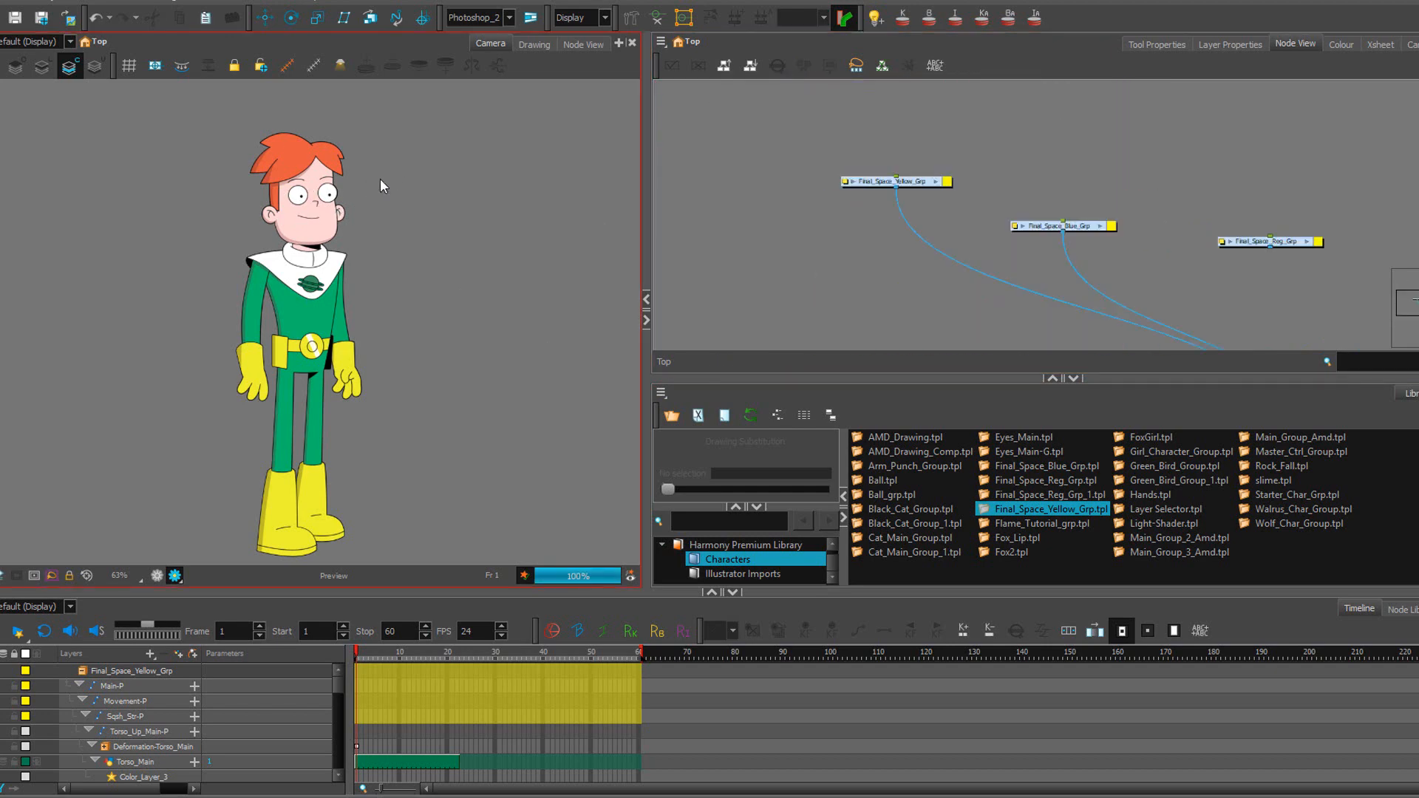
Disconnect Final_Space_Yellow_Grp from the Composite node, leaving Final_Space_Blue_Grp connected.
{"action": "scroll", "coordinate": [1070, 144], "scroll_direction": "down", "scroll_amount": 3}
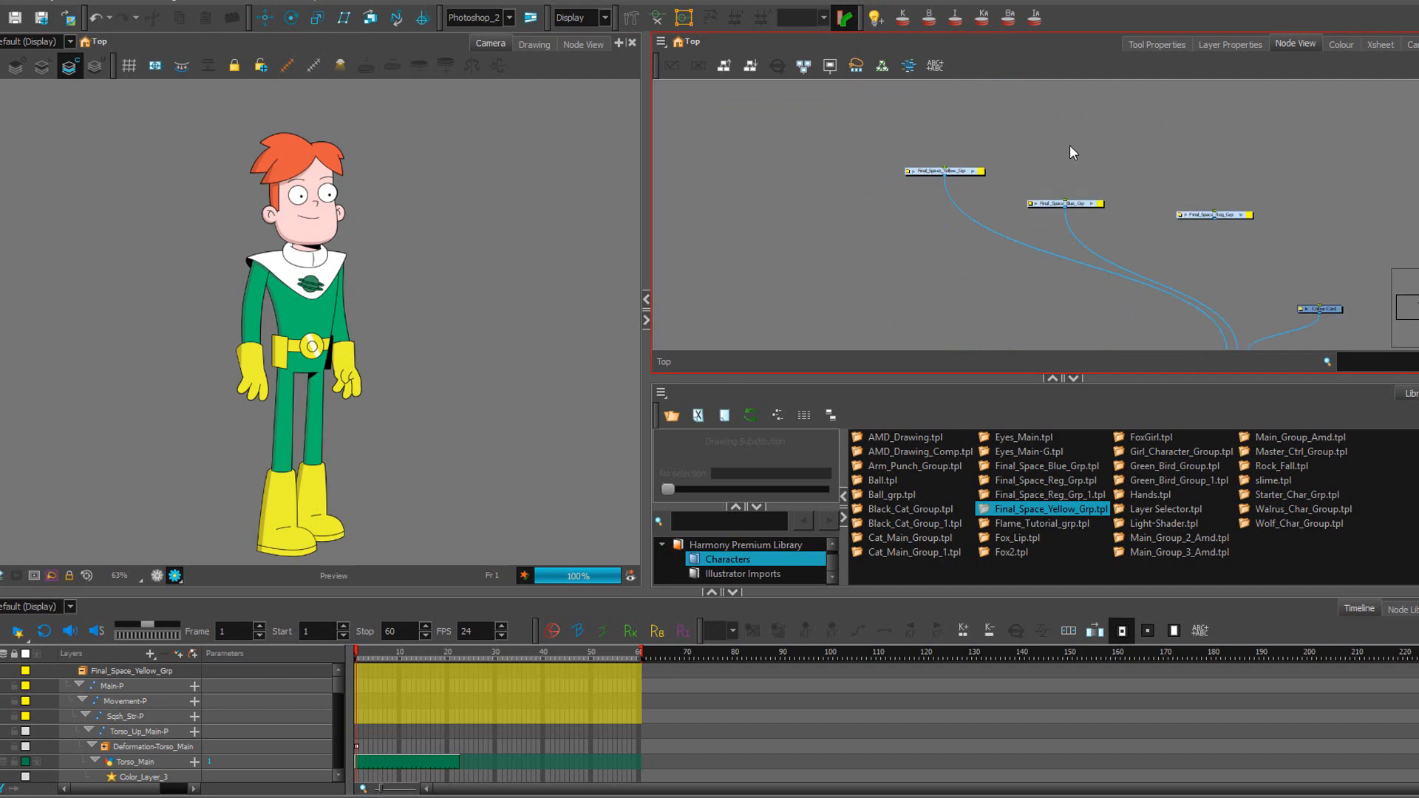
{"action": "left_click", "coordinate": [1068, 242]}
{"action": "key", "text": "Delete"}
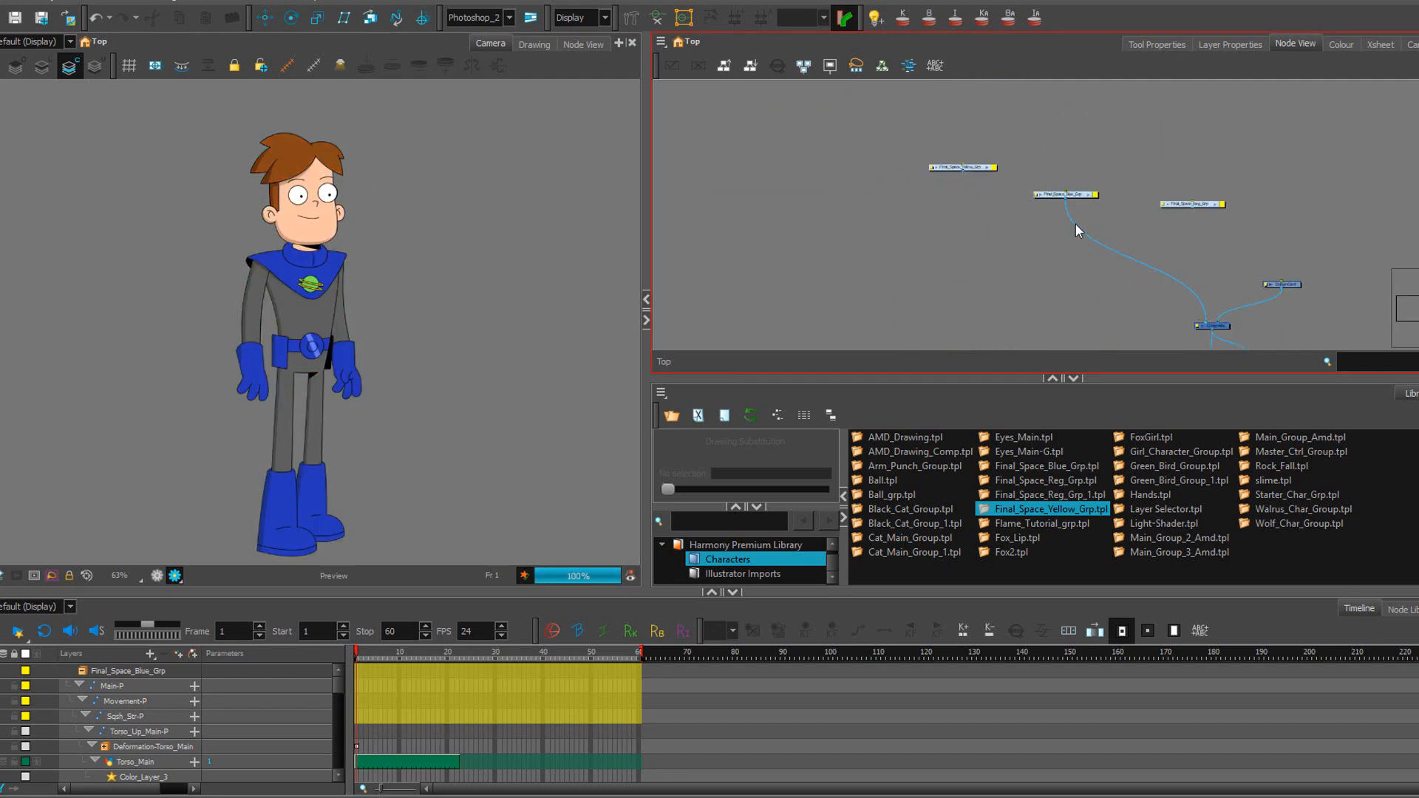